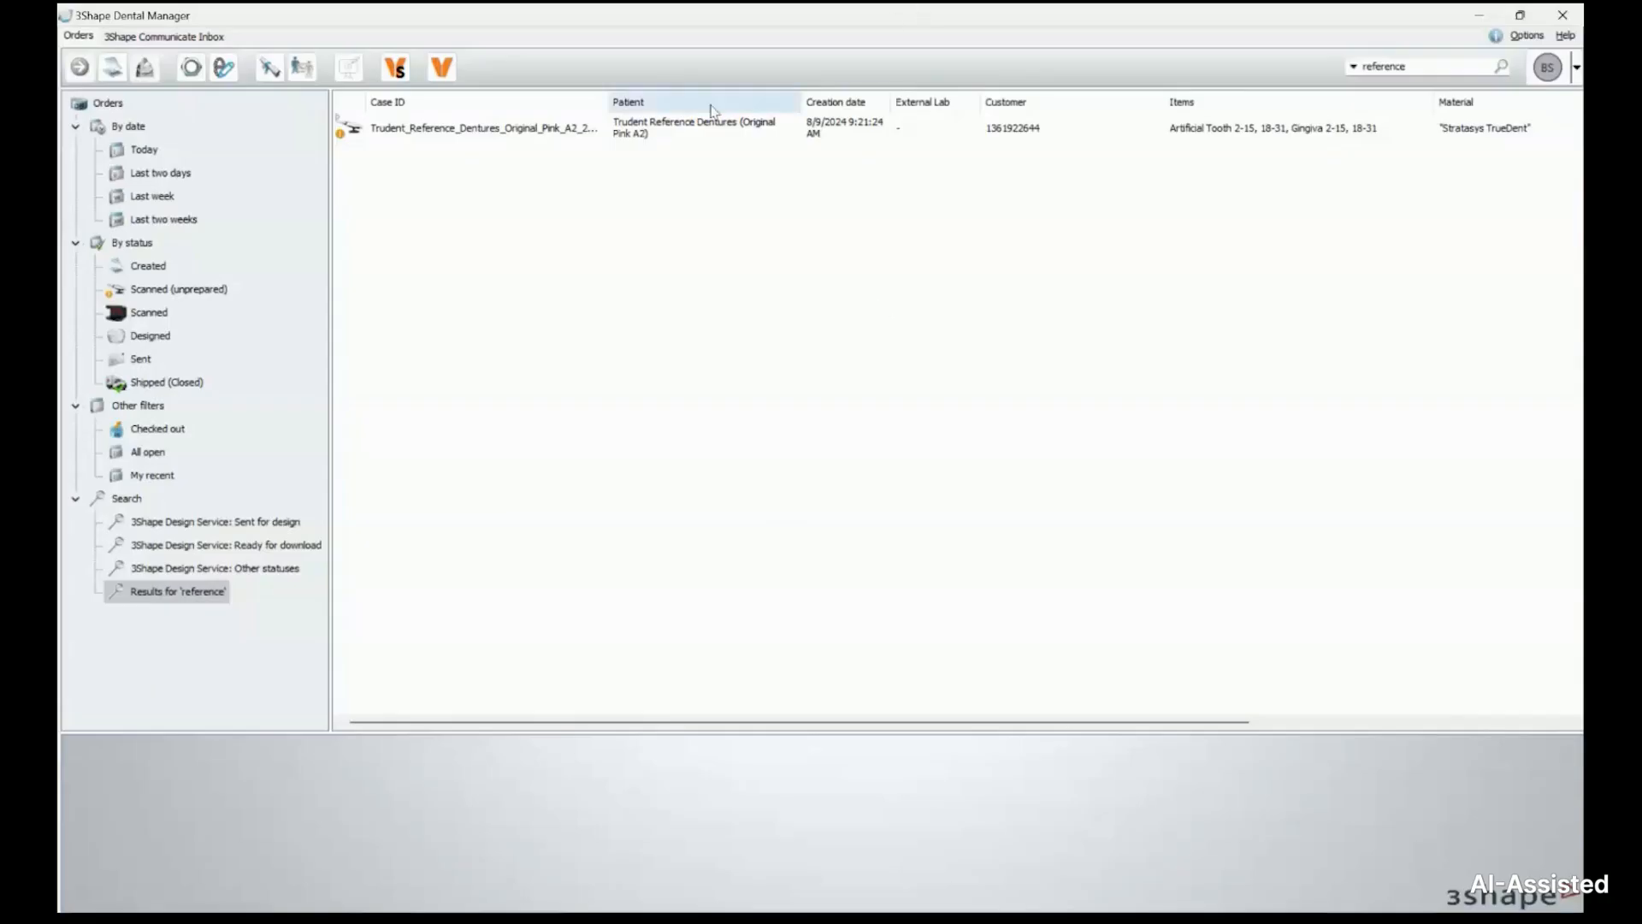
Open the Trudent reference dentures order for modification and select the upper arch units
{"action": "right_click", "coordinate": [454, 133]}
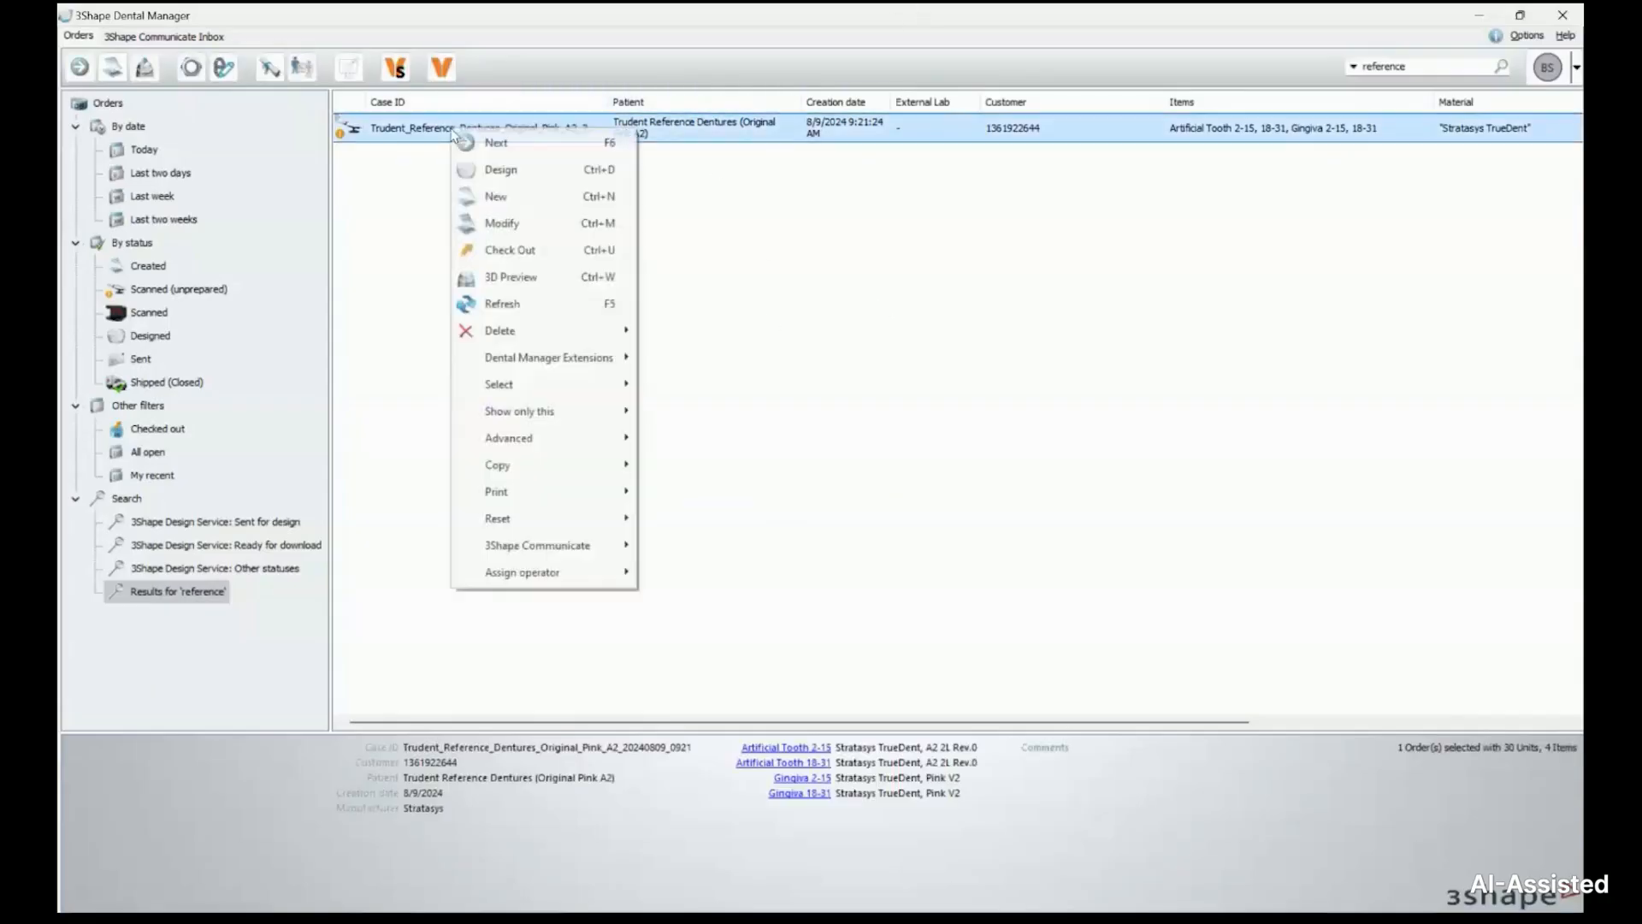
{"action": "left_click", "coordinate": [511, 226]}
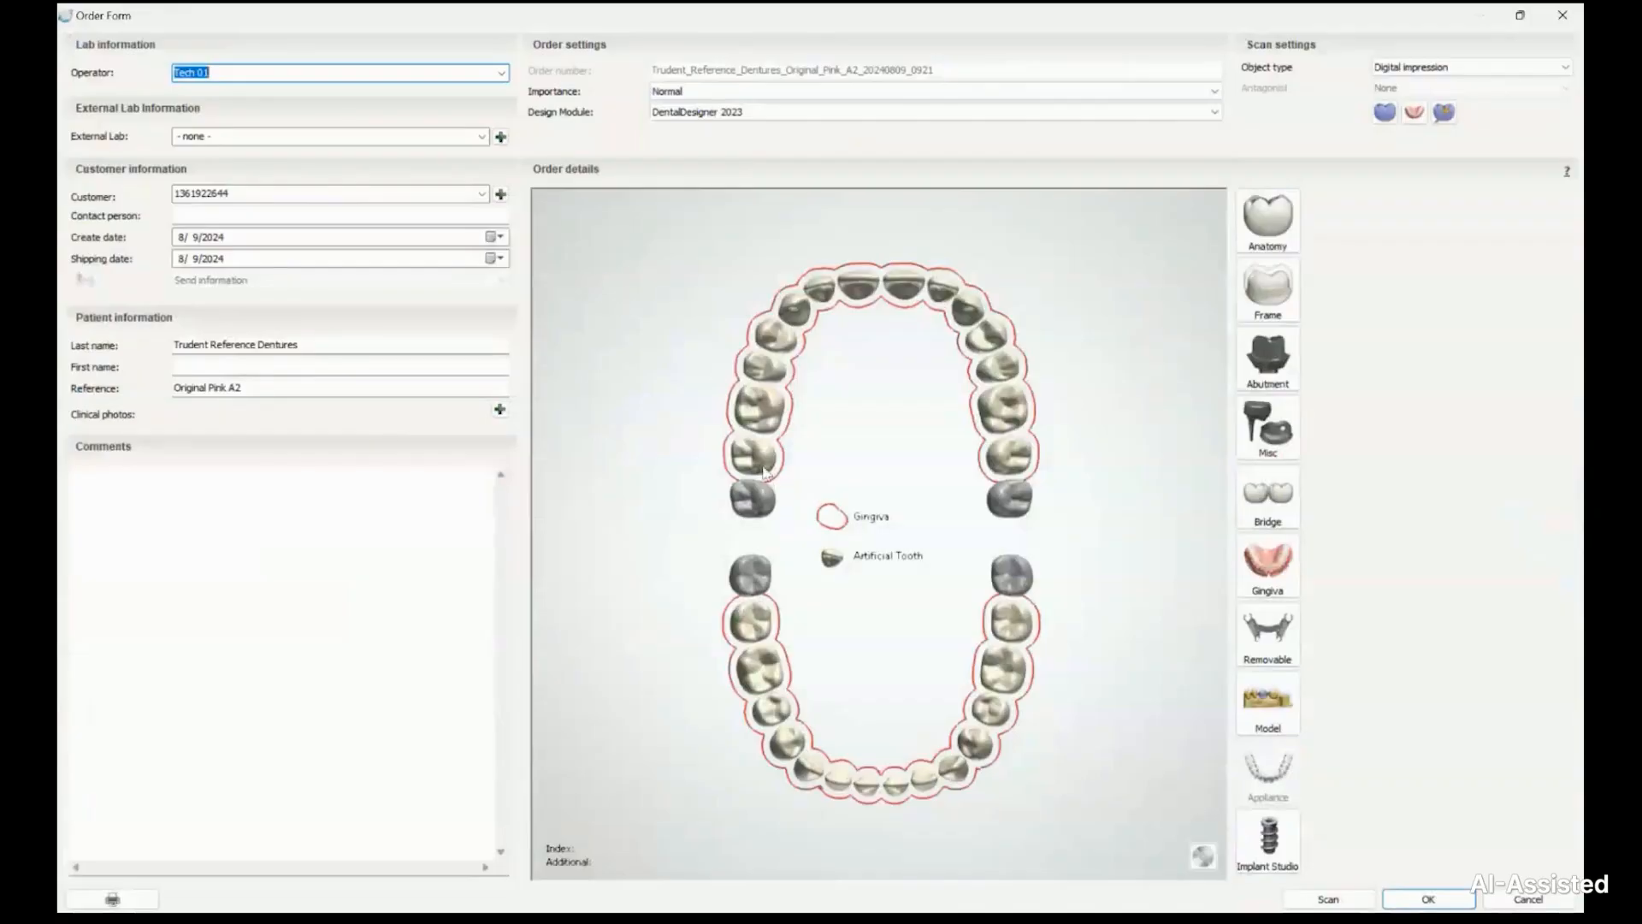
{"action": "left_click", "coordinate": [742, 459]}
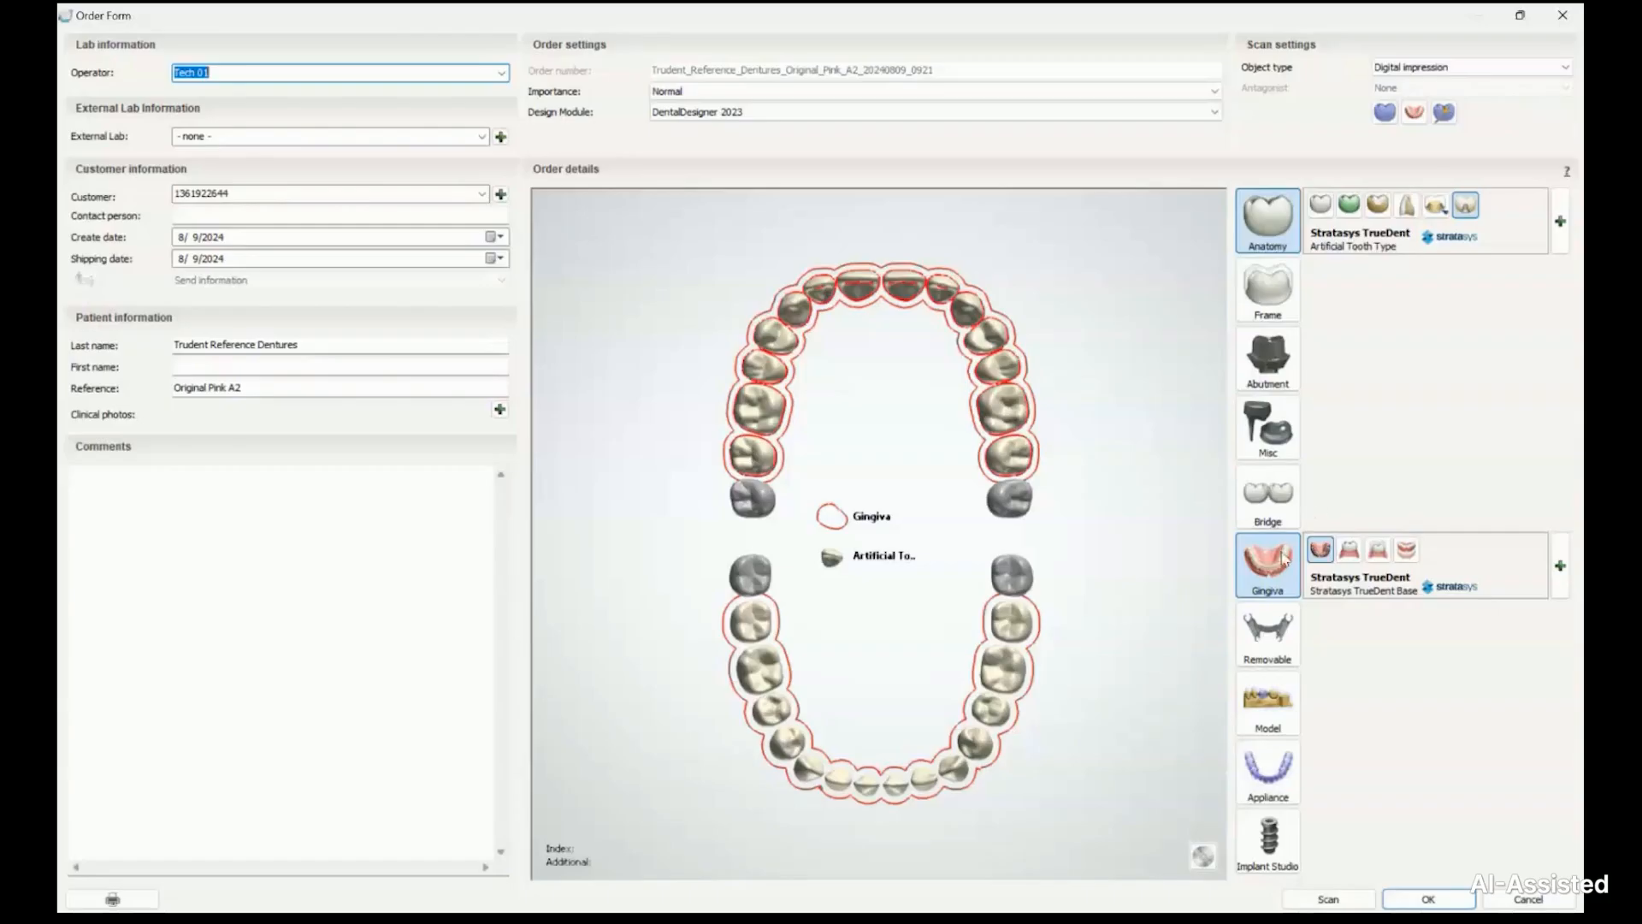
Search the upper gingiva's material list for "str" and for "model", clearing the filter each time
{"action": "left_click", "coordinate": [1562, 565]}
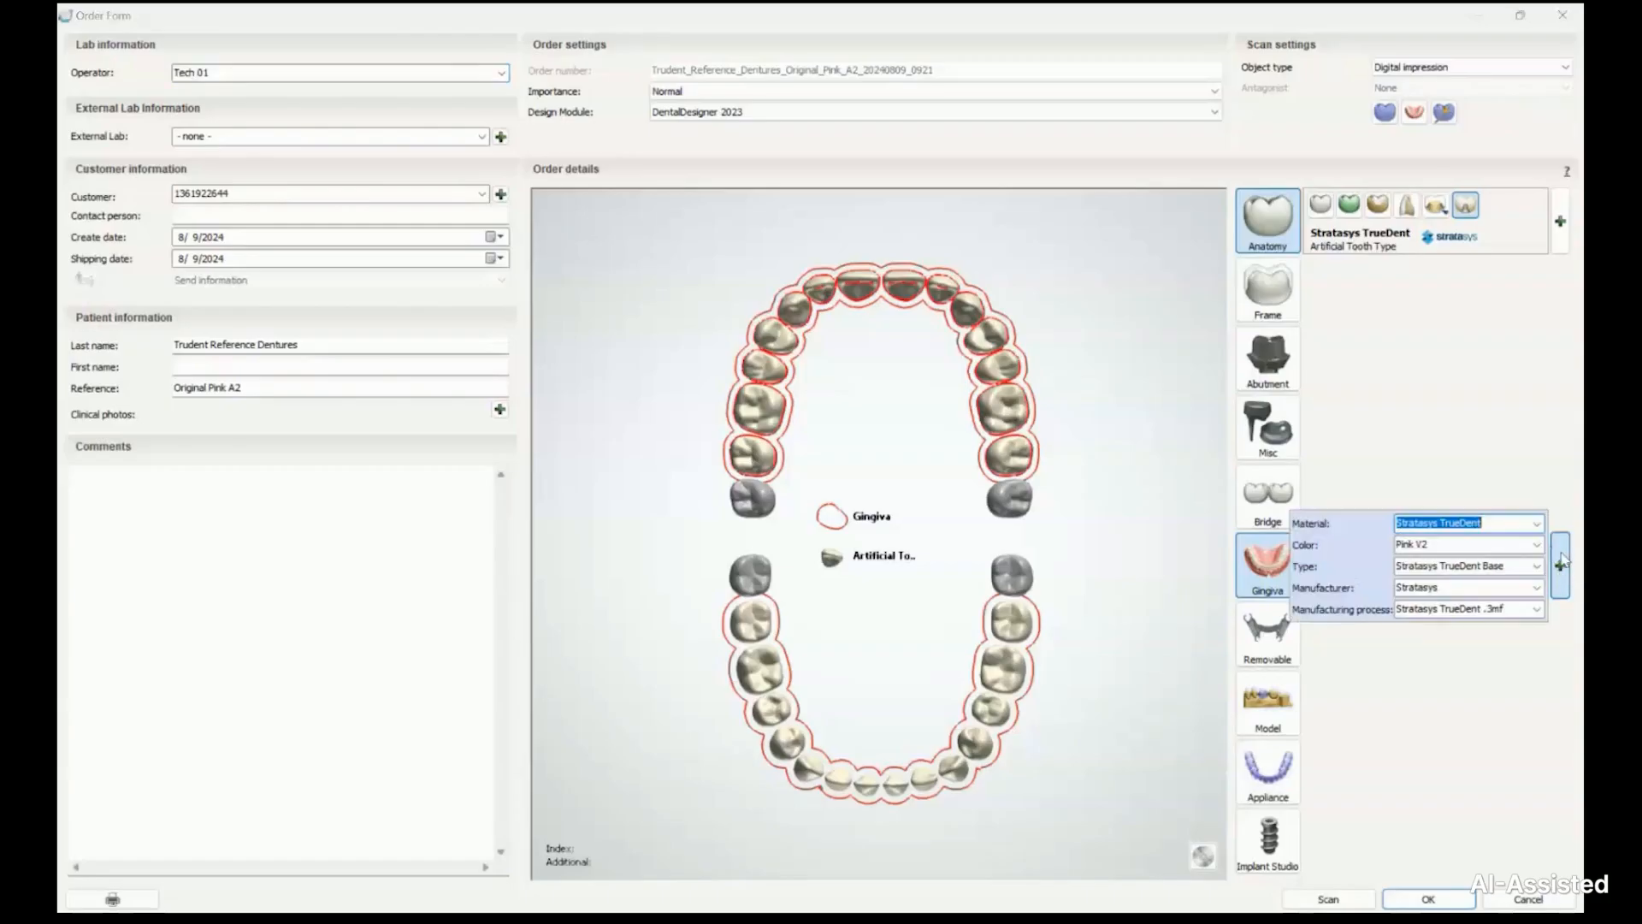
{"action": "left_click", "coordinate": [1479, 524]}
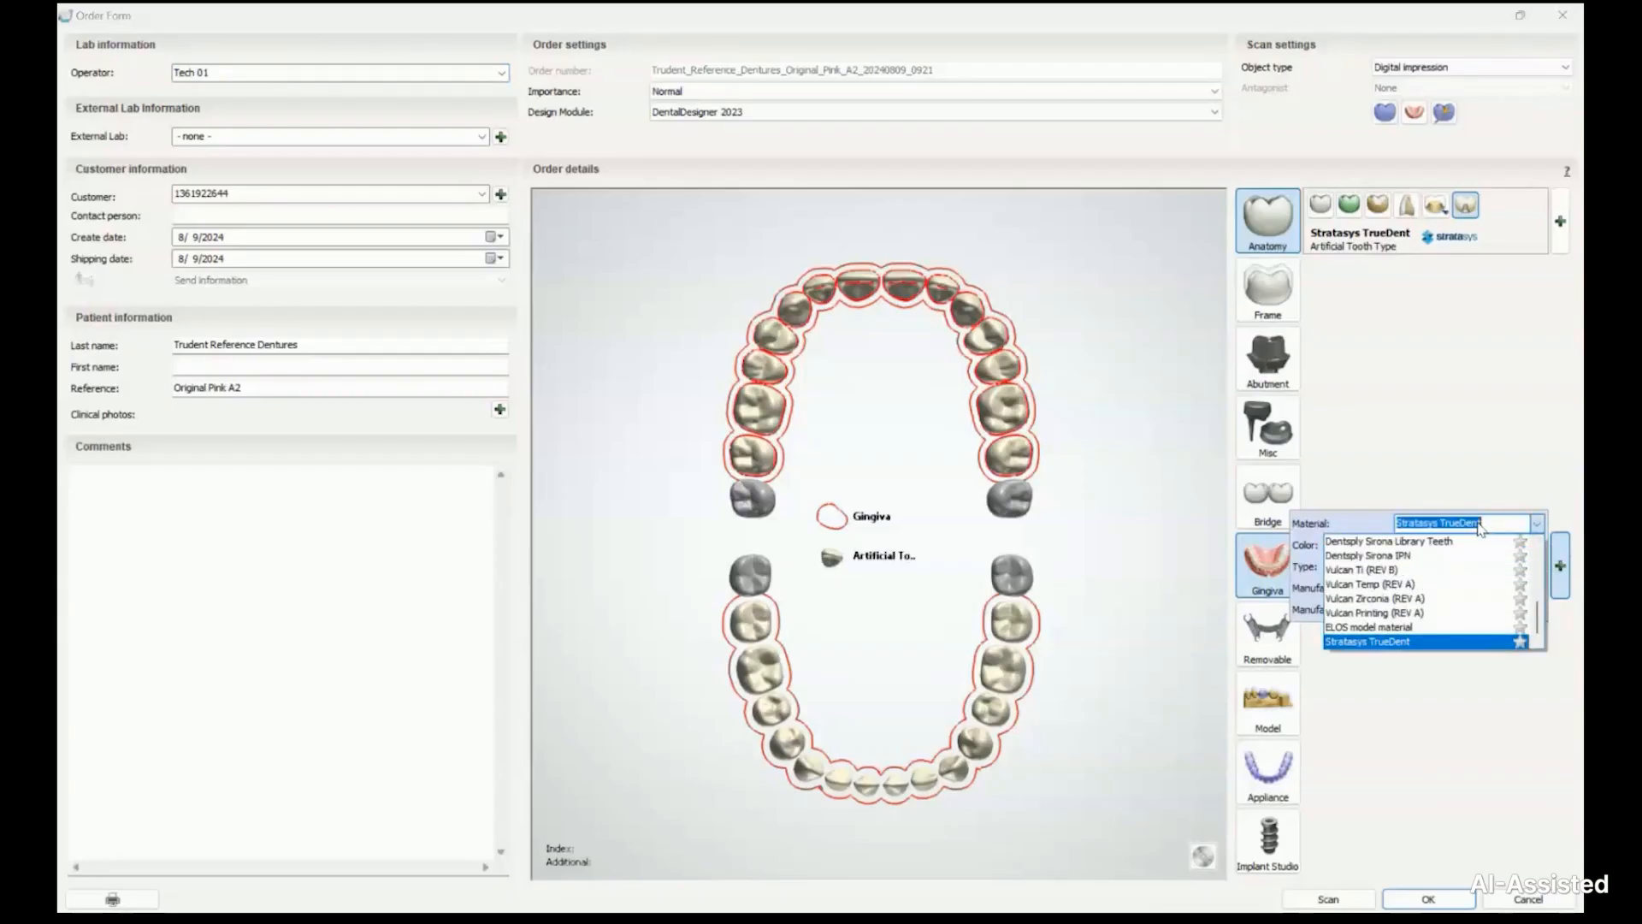
{"action": "type", "text": "str"}
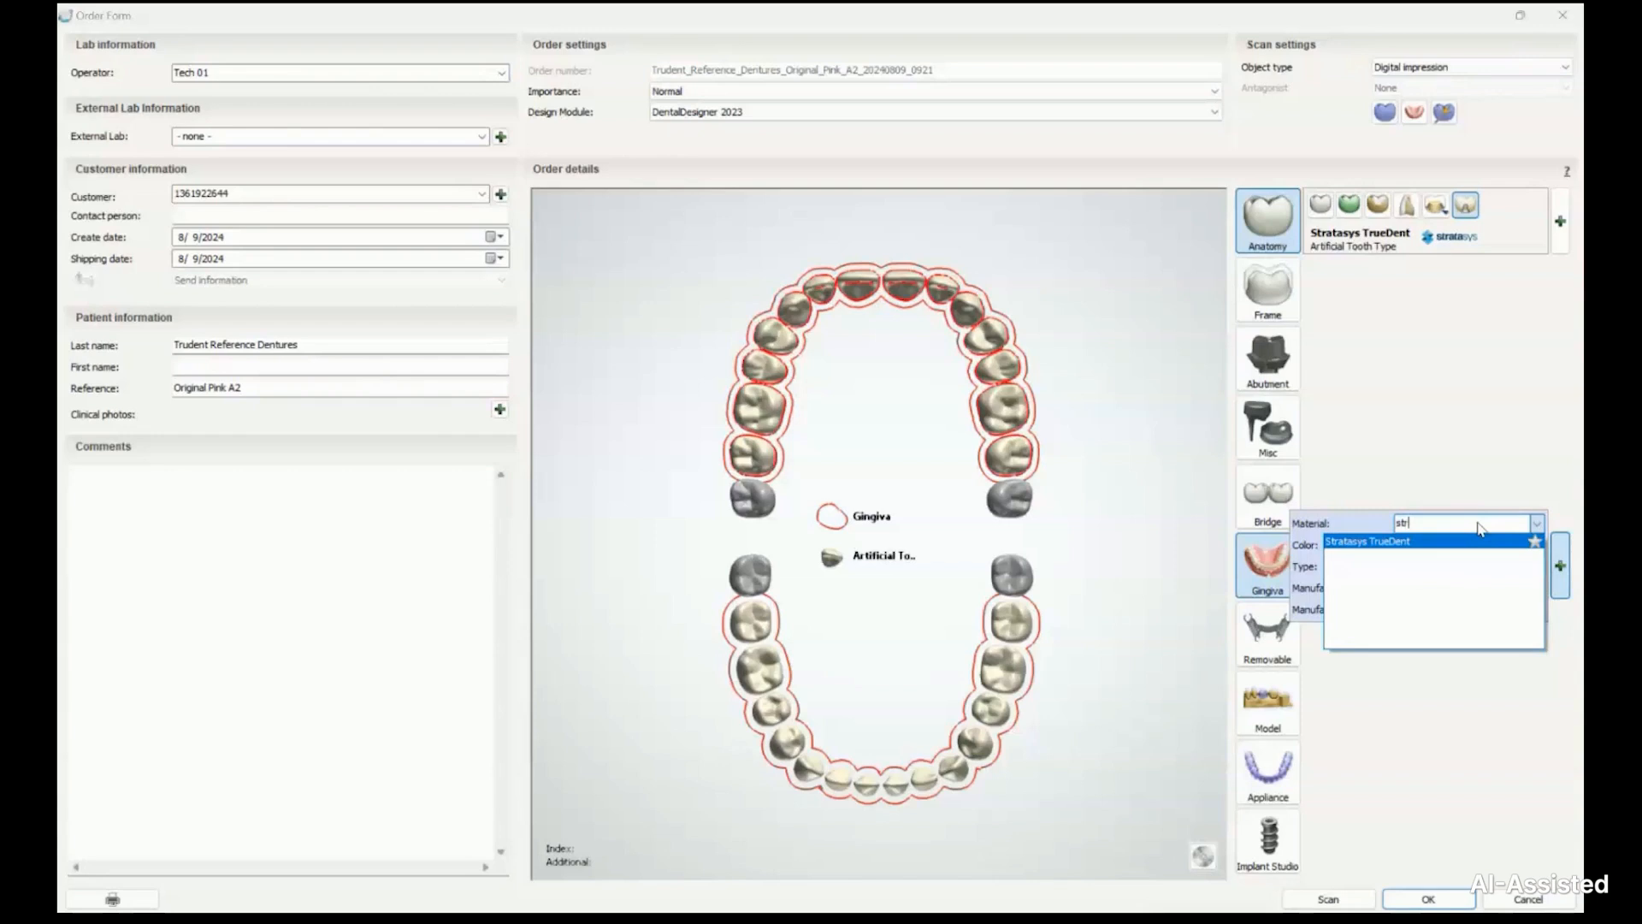
{"action": "key", "text": "BackSpace"}
{"action": "key", "text": "BackSpace"}
{"action": "key", "text": "BackSpace"}
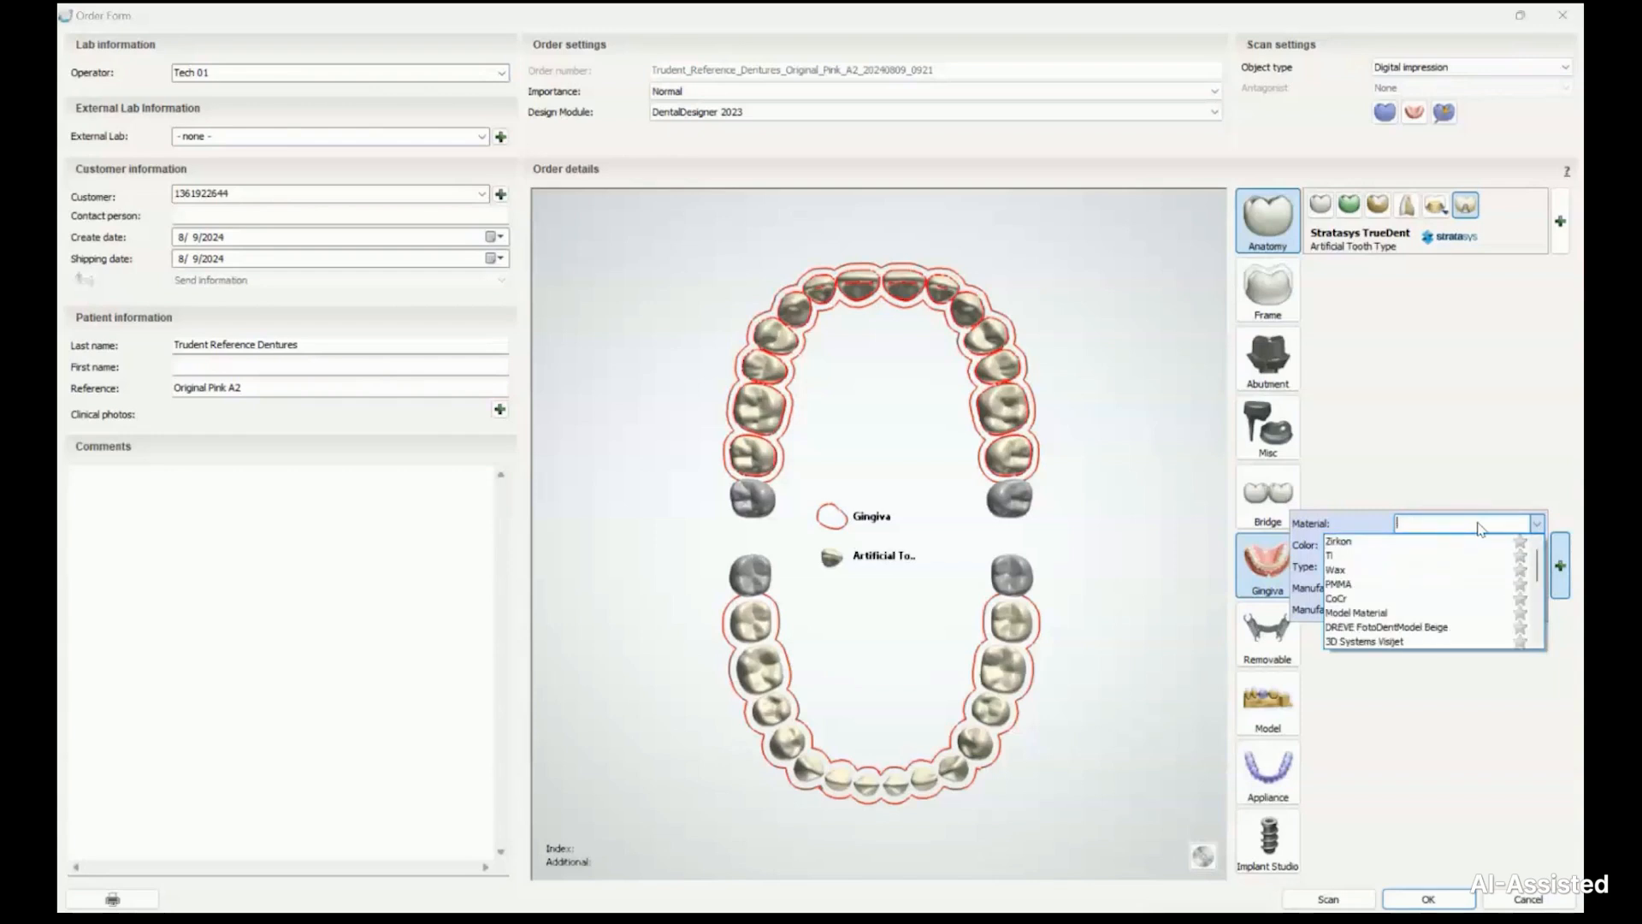
{"action": "type", "text": "model"}
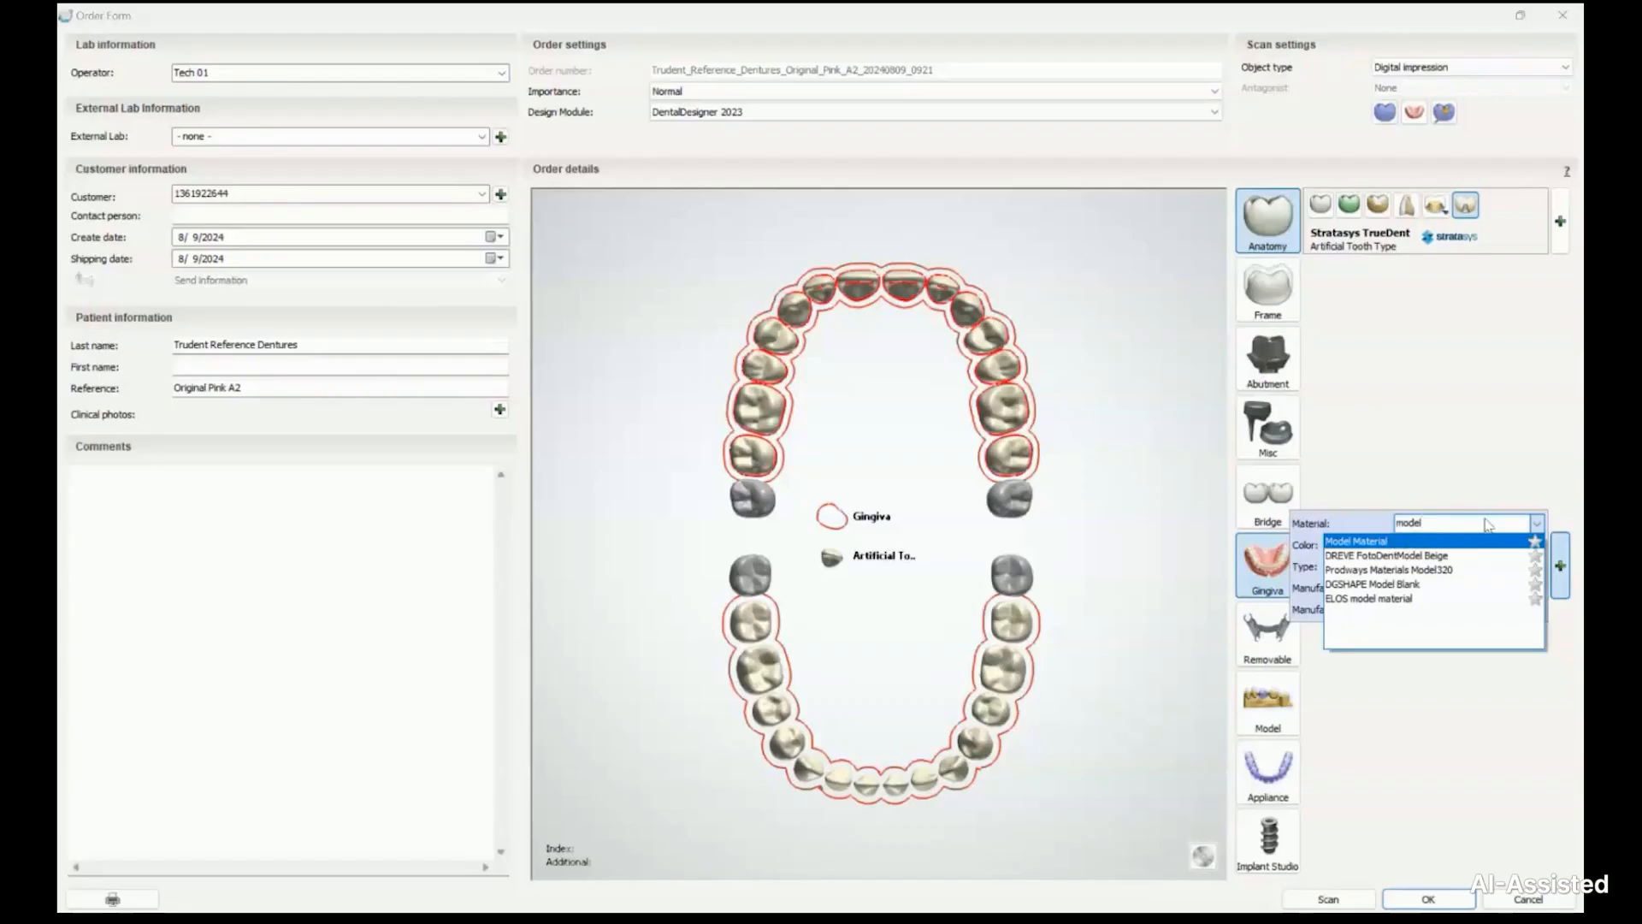
{"action": "key", "text": "BackSpace"}
{"action": "key", "text": "BackSpace"}
{"action": "key", "text": "BackSpace"}
{"action": "key", "text": "BackSpace"}
{"action": "key", "text": "BackSpace"}
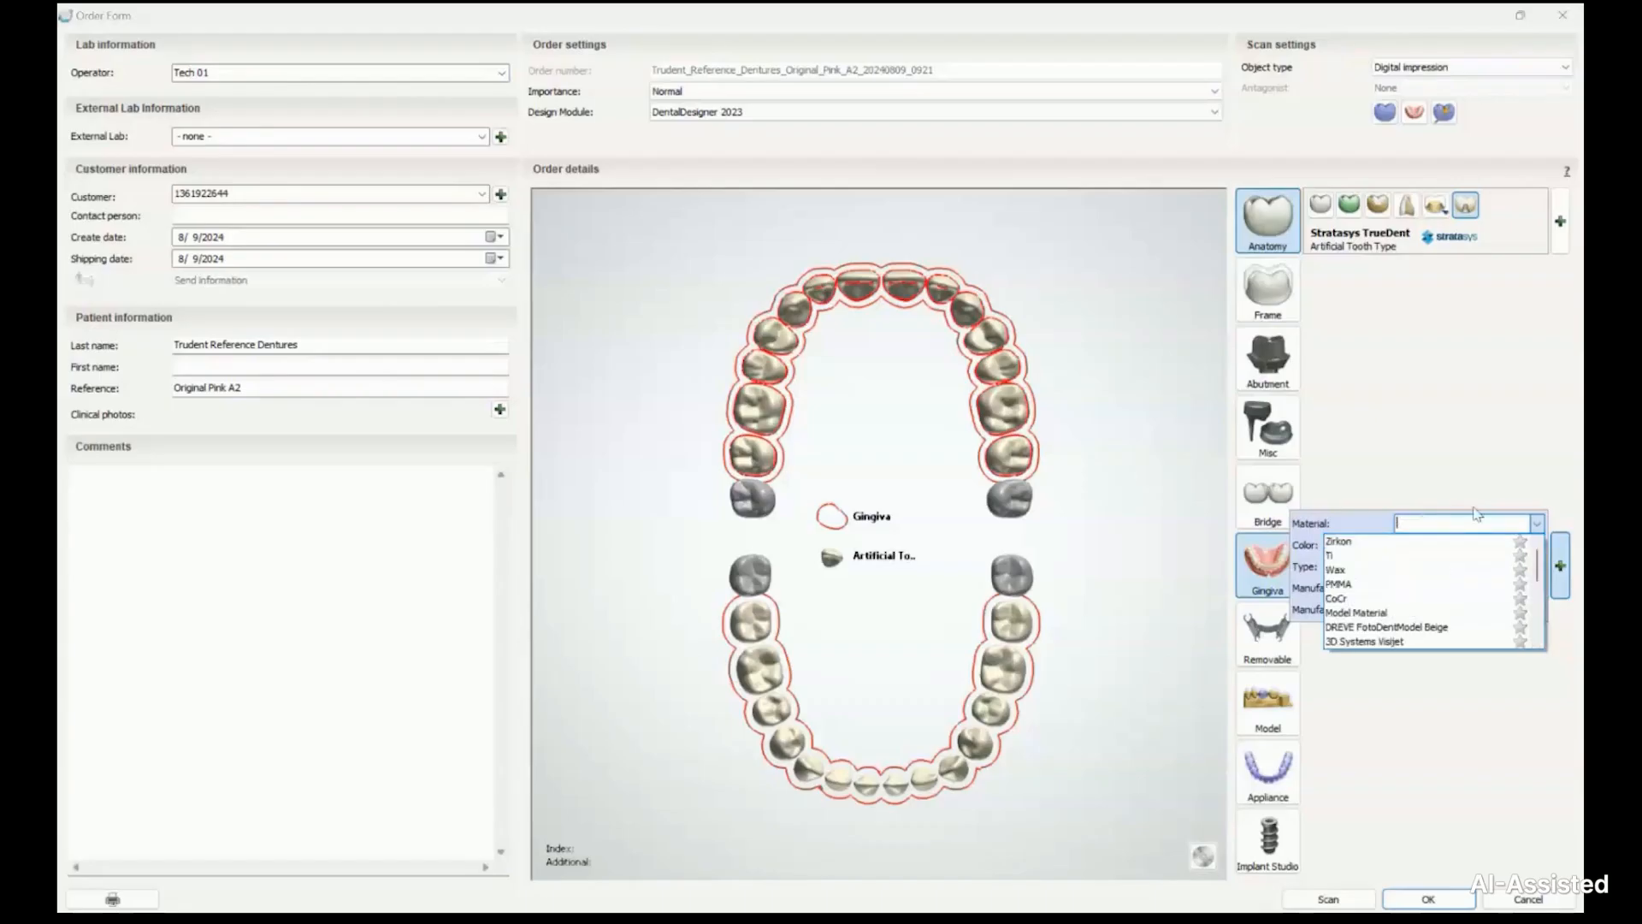
Set the gingiva material to Stratasys TrueDent and its manufacturing process to Stratasys TrueDent .3mf
{"action": "type", "text": "stra"}
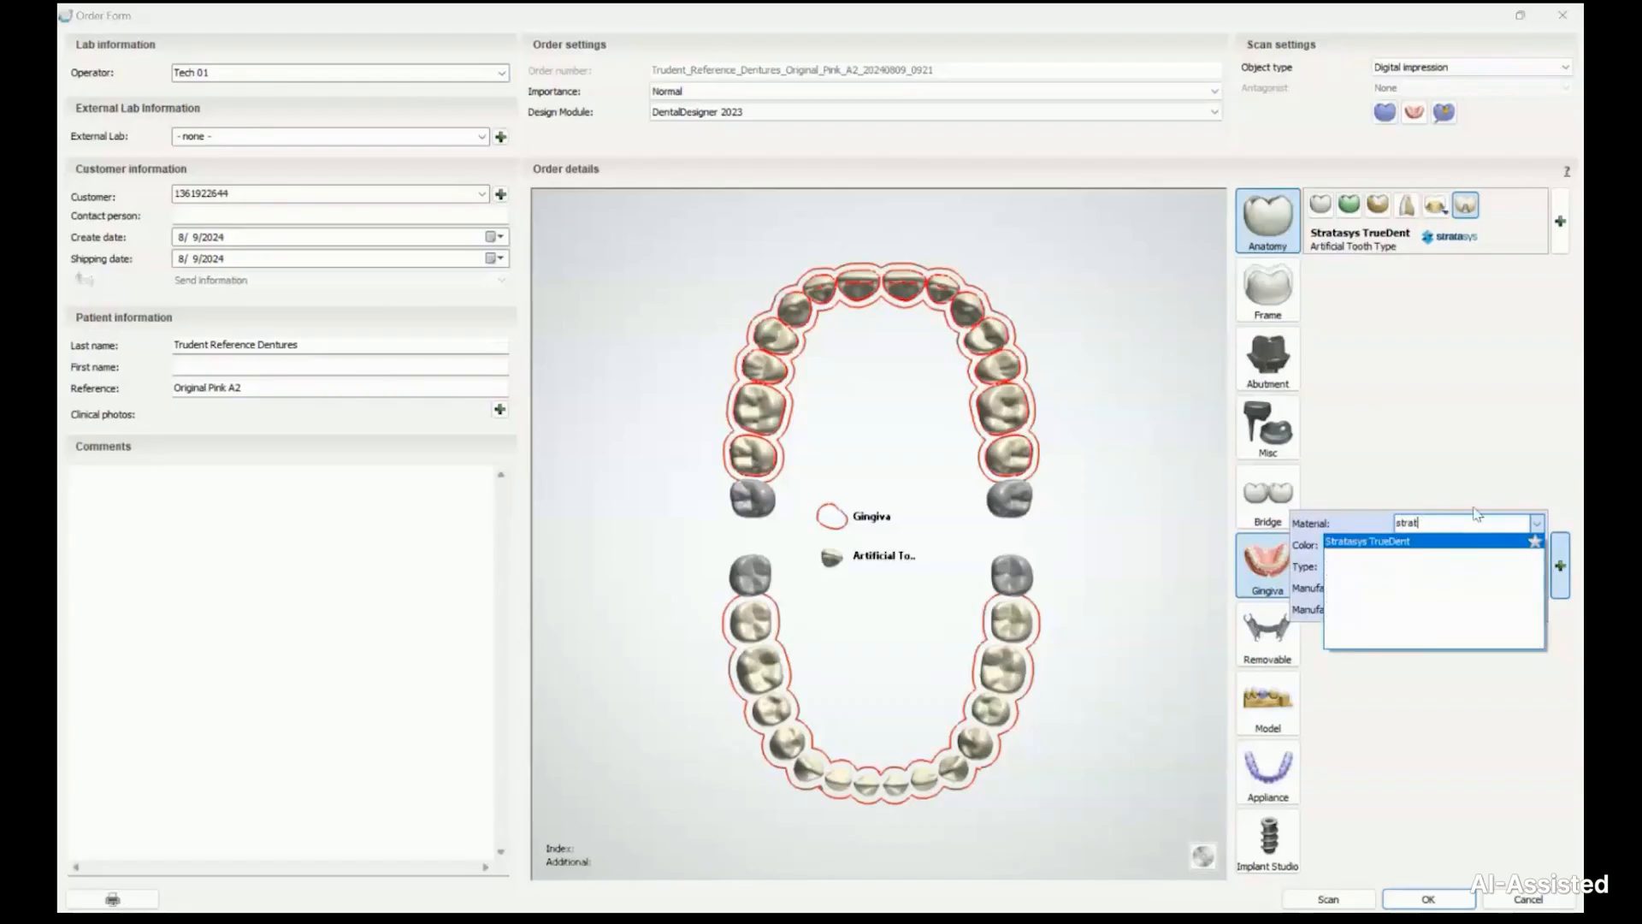
{"action": "type", "text": "t"}
{"action": "left_click", "coordinate": [1419, 542]}
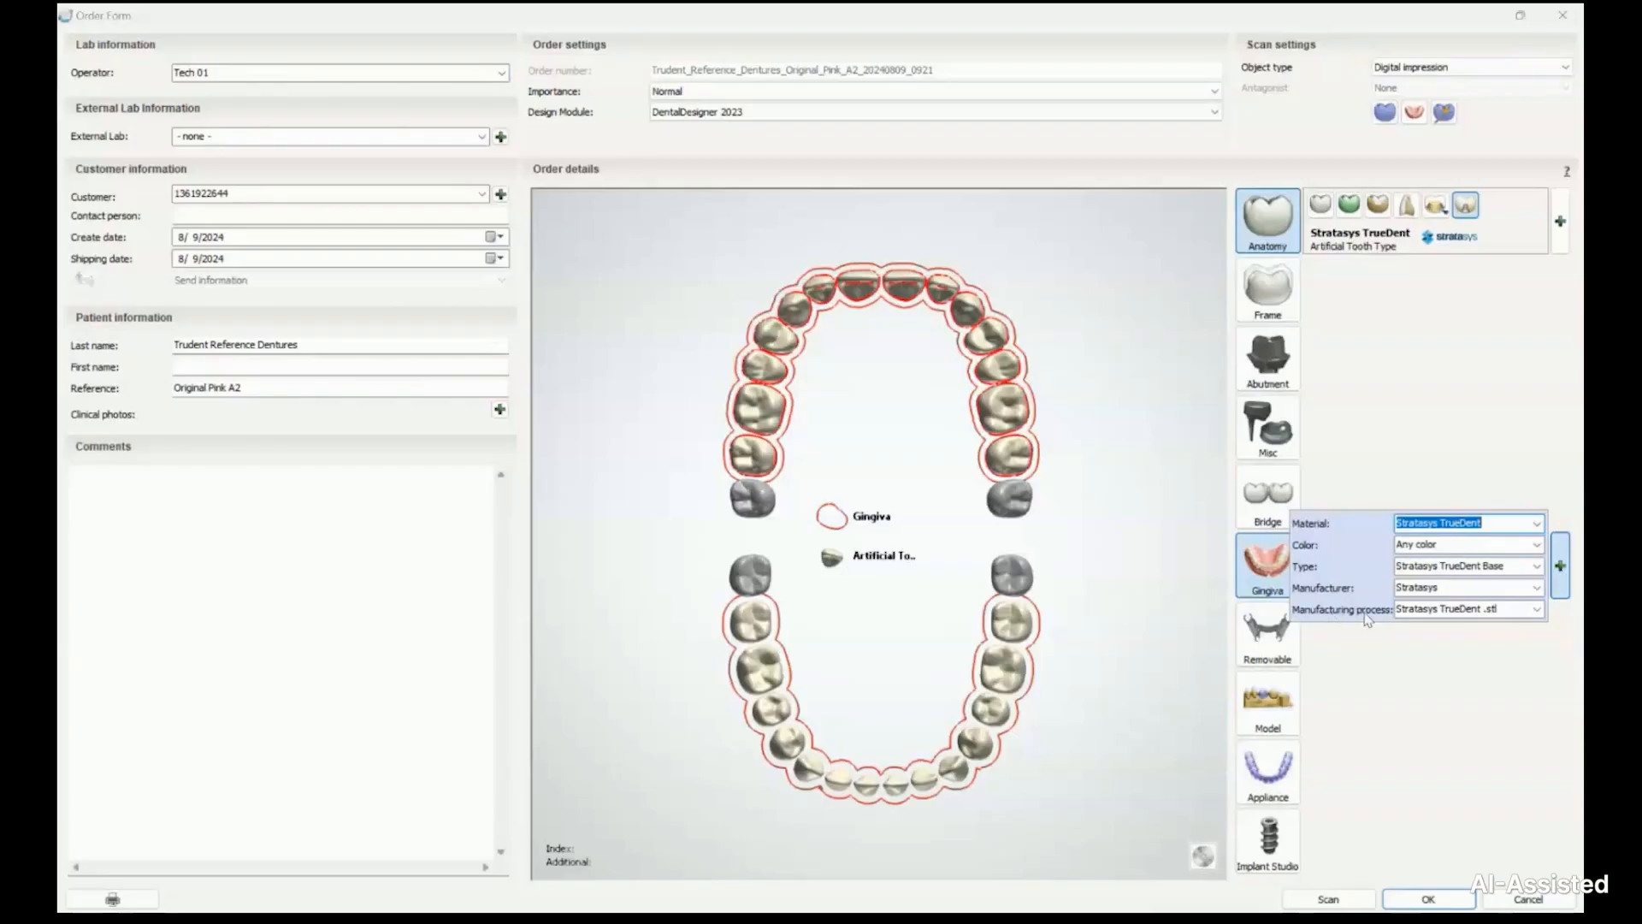
{"action": "left_click", "coordinate": [1537, 609]}
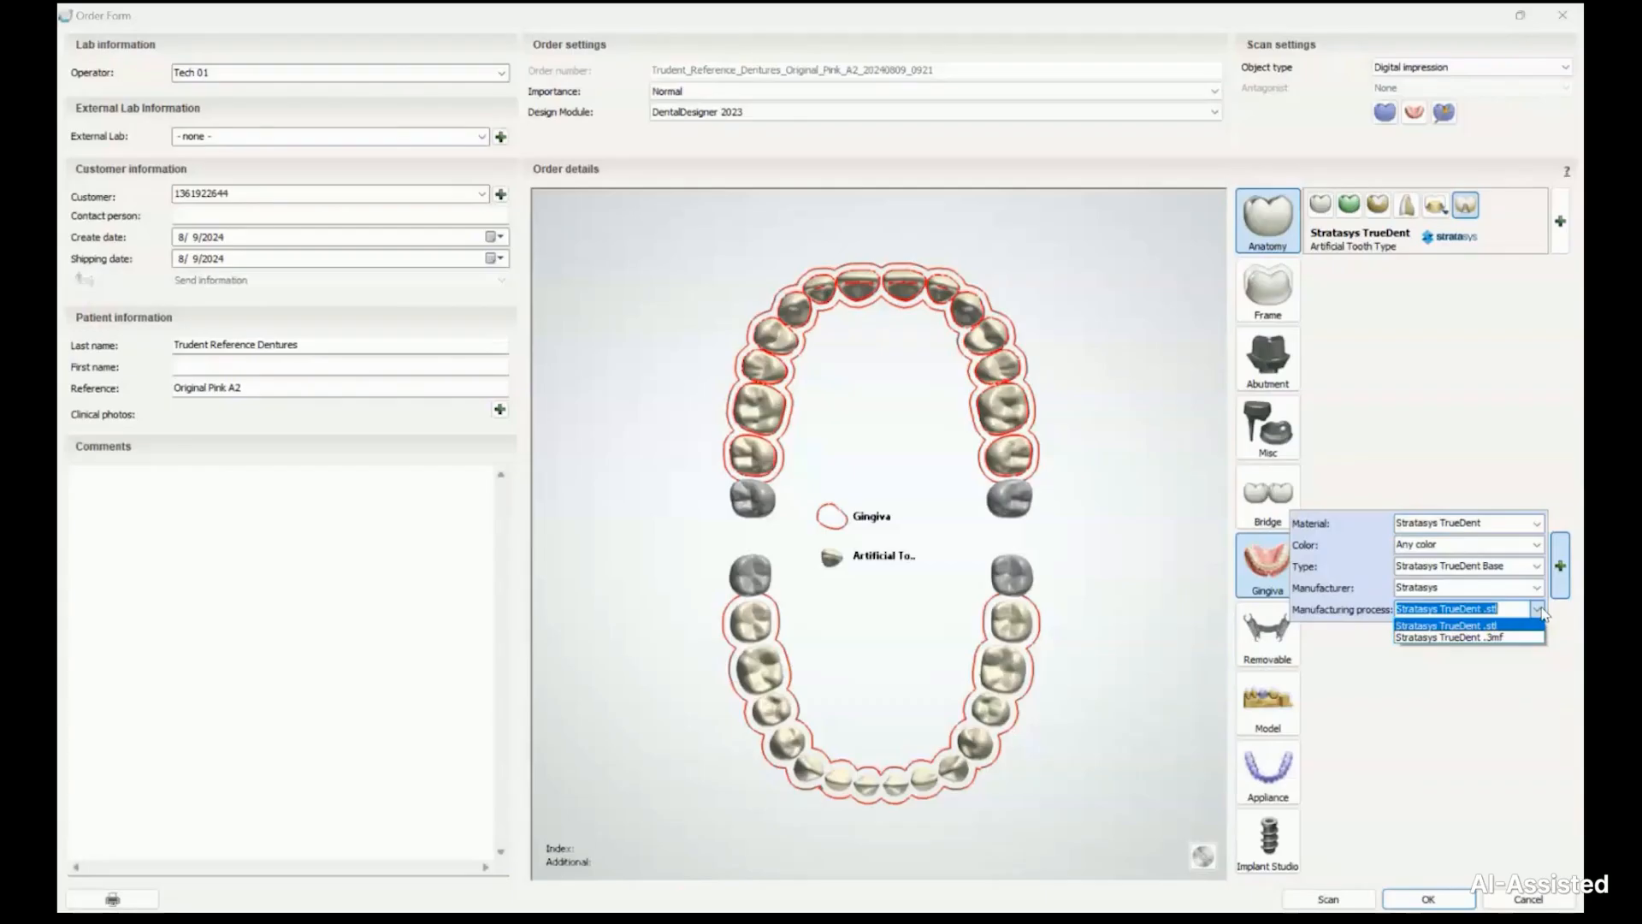
{"action": "left_click", "coordinate": [1498, 639]}
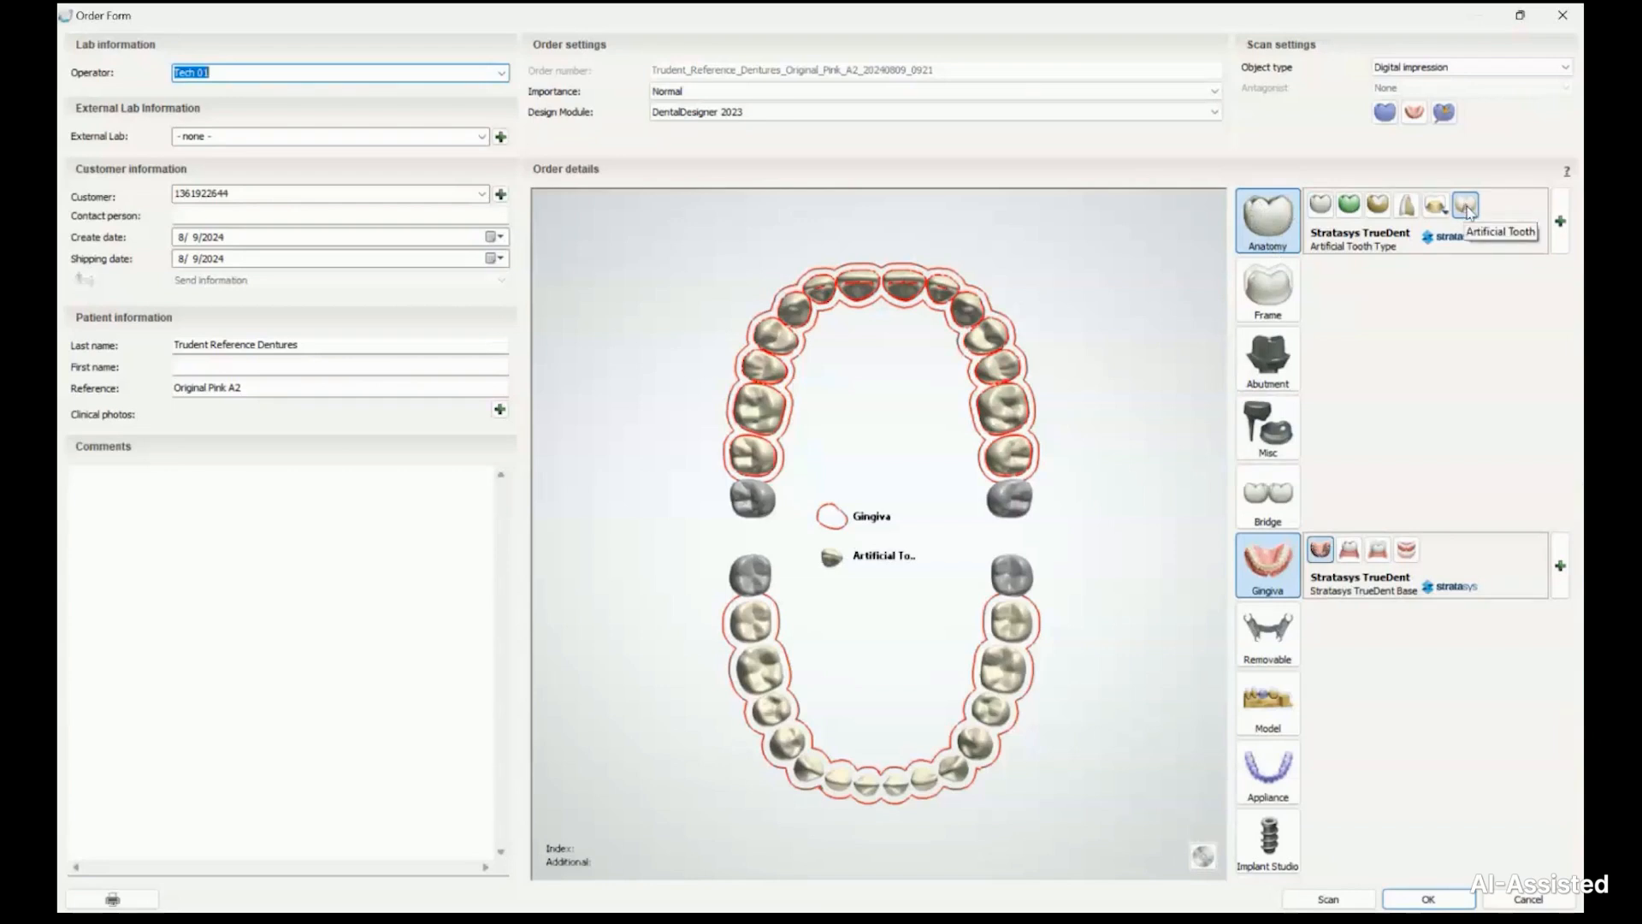
Browse the available colors for the upper arch's Stratasys TrueDent artificial teeth
{"action": "left_click", "coordinate": [1561, 221]}
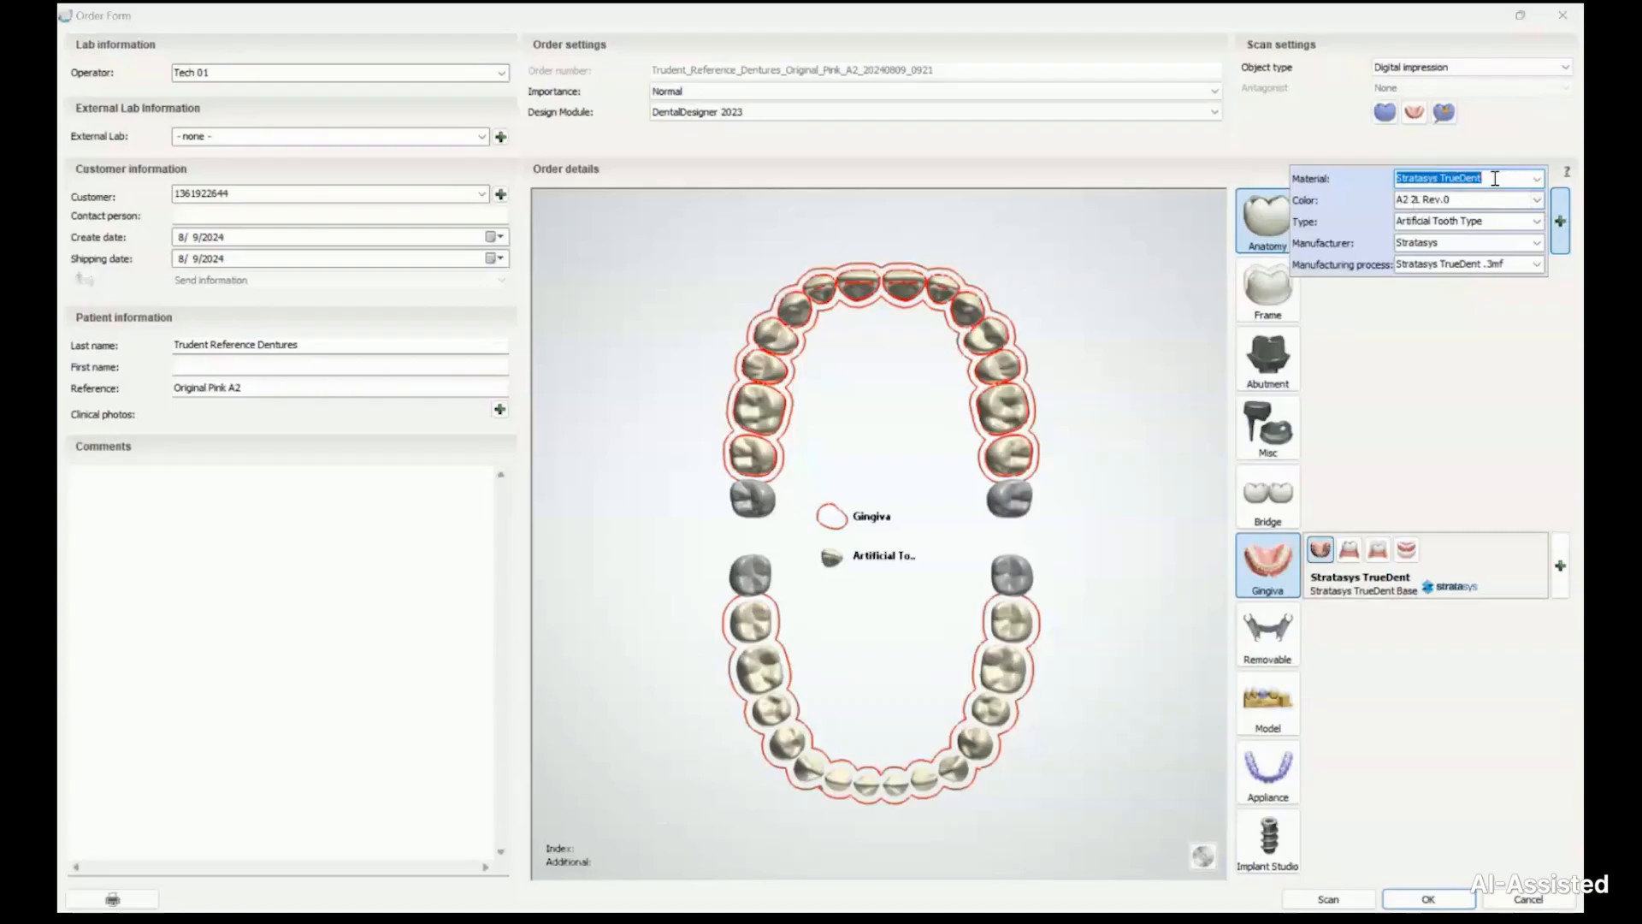
{"action": "left_click", "coordinate": [1535, 200]}
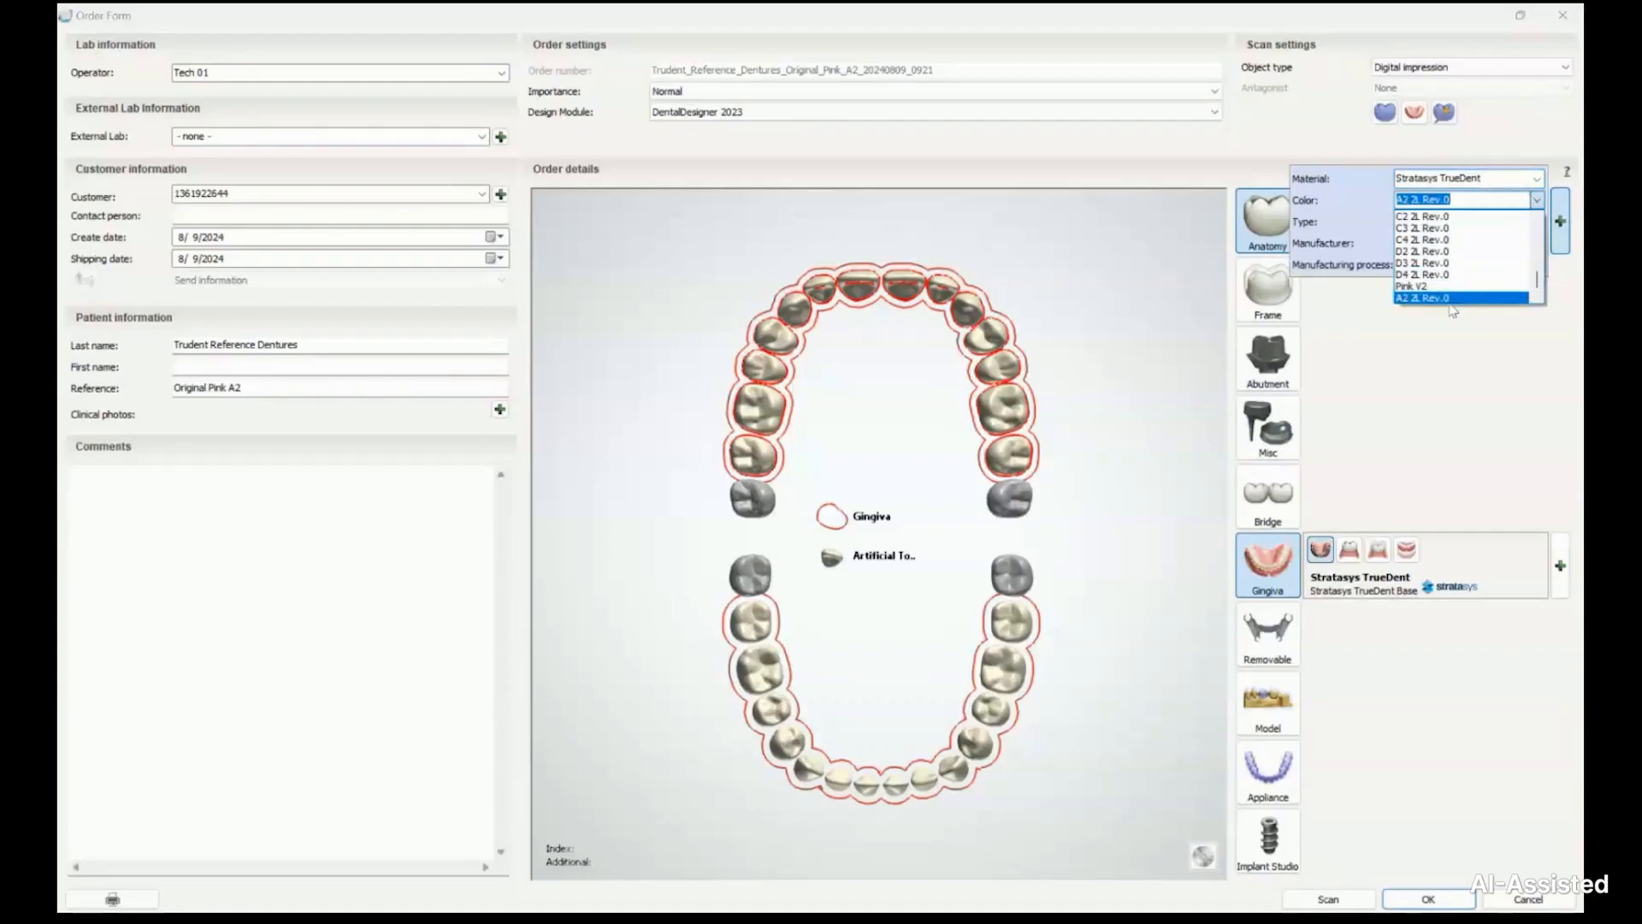
{"action": "scroll", "coordinate": [1467, 272], "scroll_direction": "up", "scroll_amount": 5}
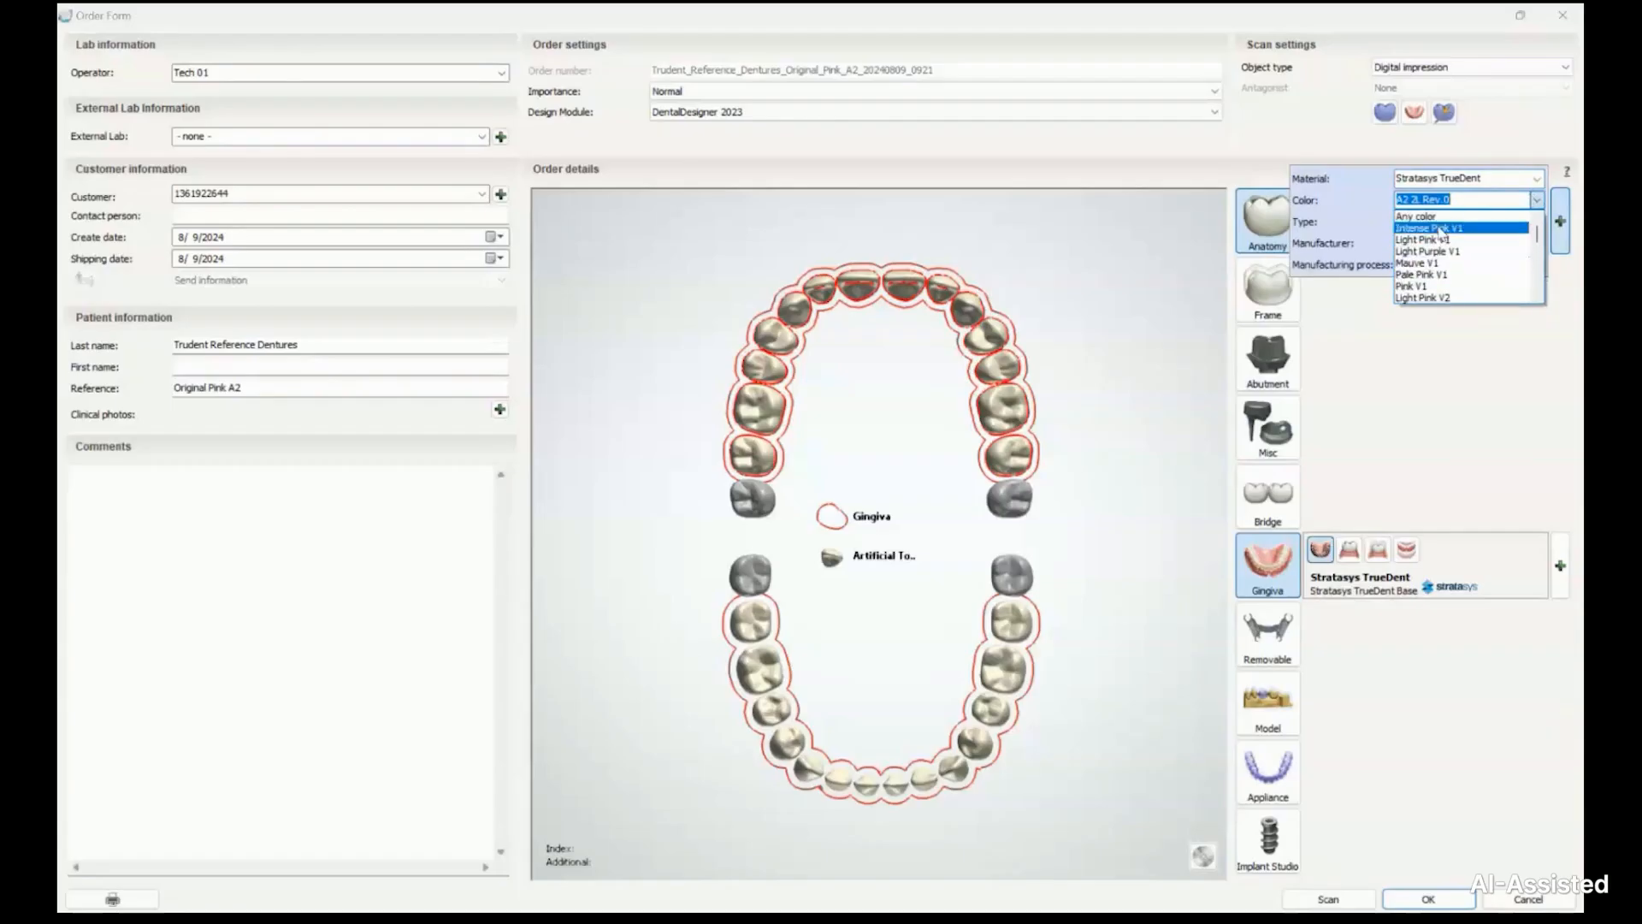
{"action": "scroll", "coordinate": [1437, 273], "scroll_direction": "down", "scroll_amount": 3}
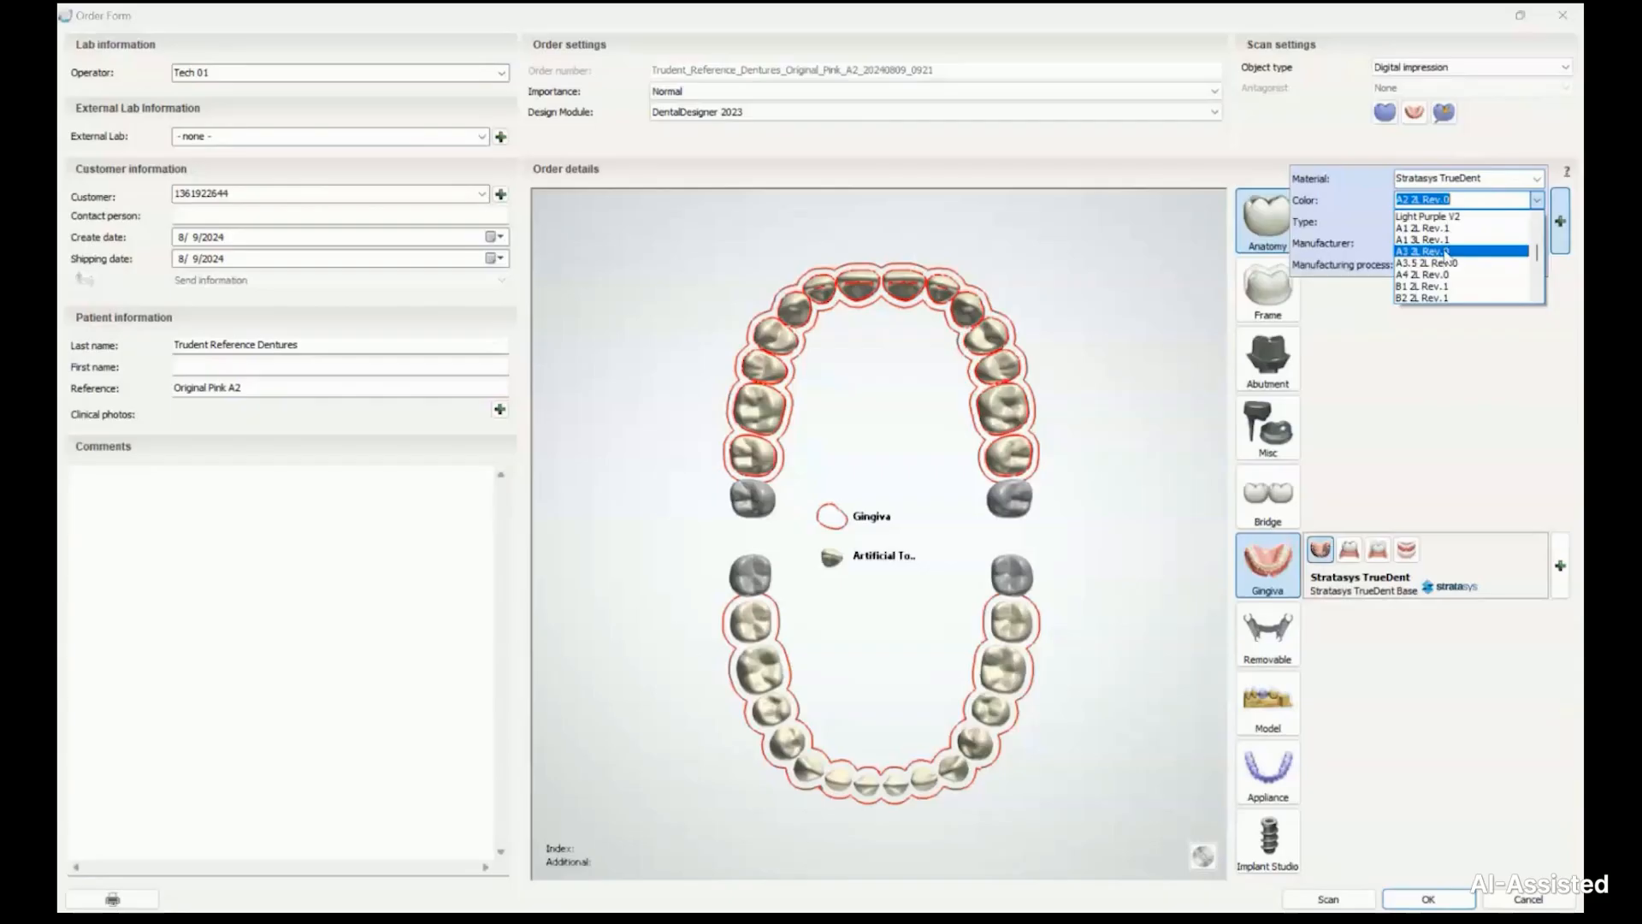
{"action": "left_click", "coordinate": [1445, 431]}
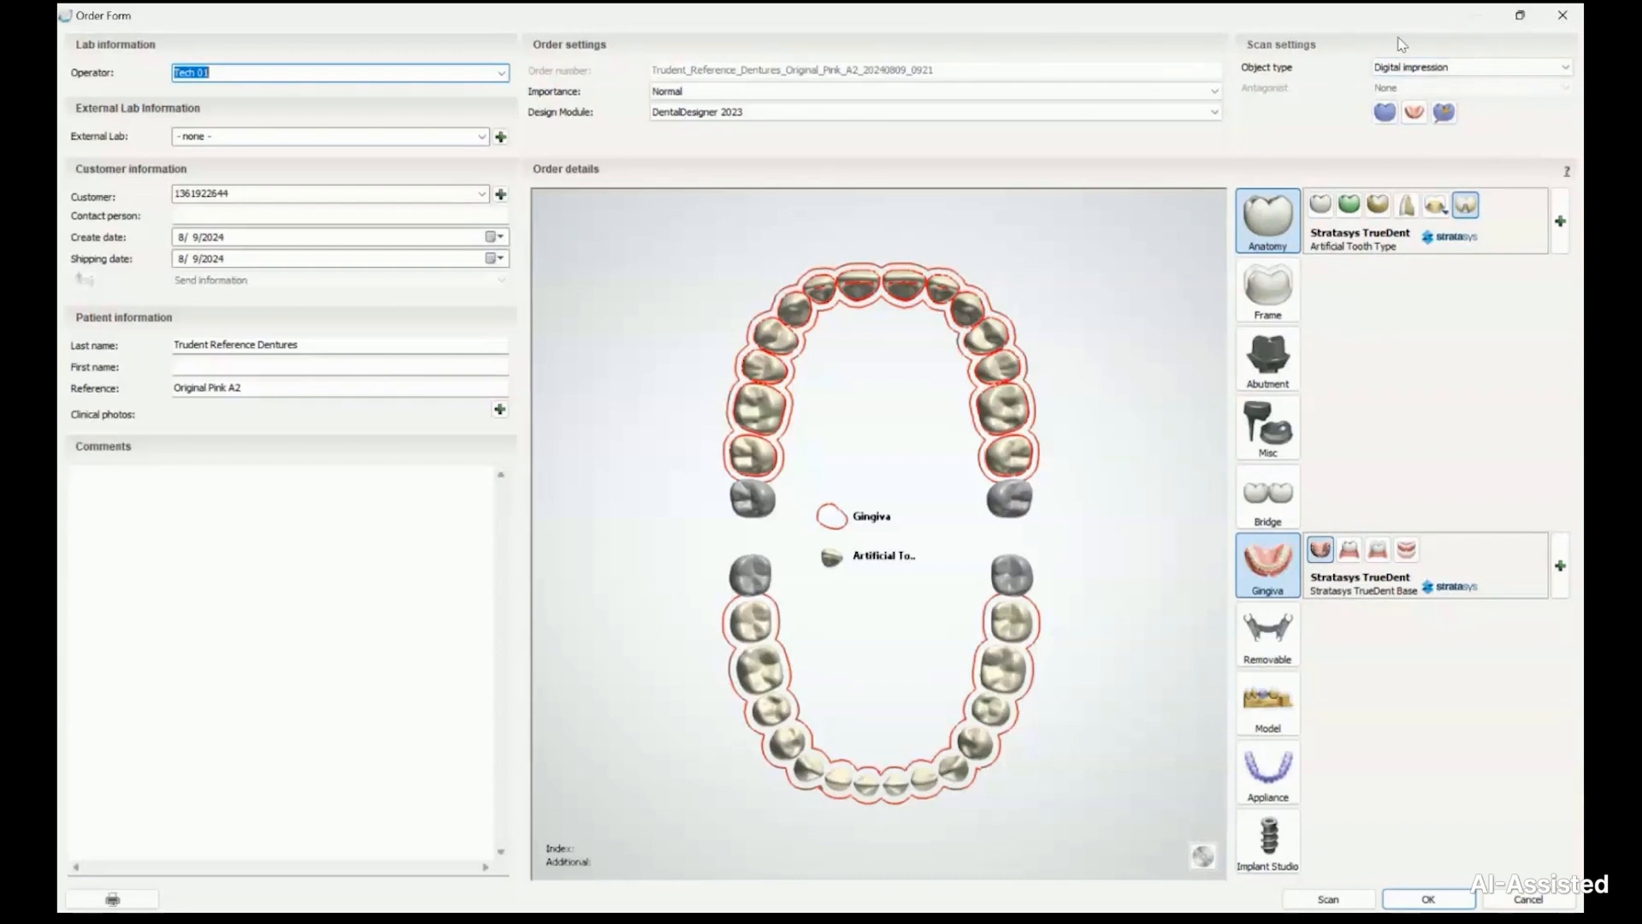
Choose Digital impression as the scan object type and save the order
{"action": "left_click", "coordinate": [1411, 75]}
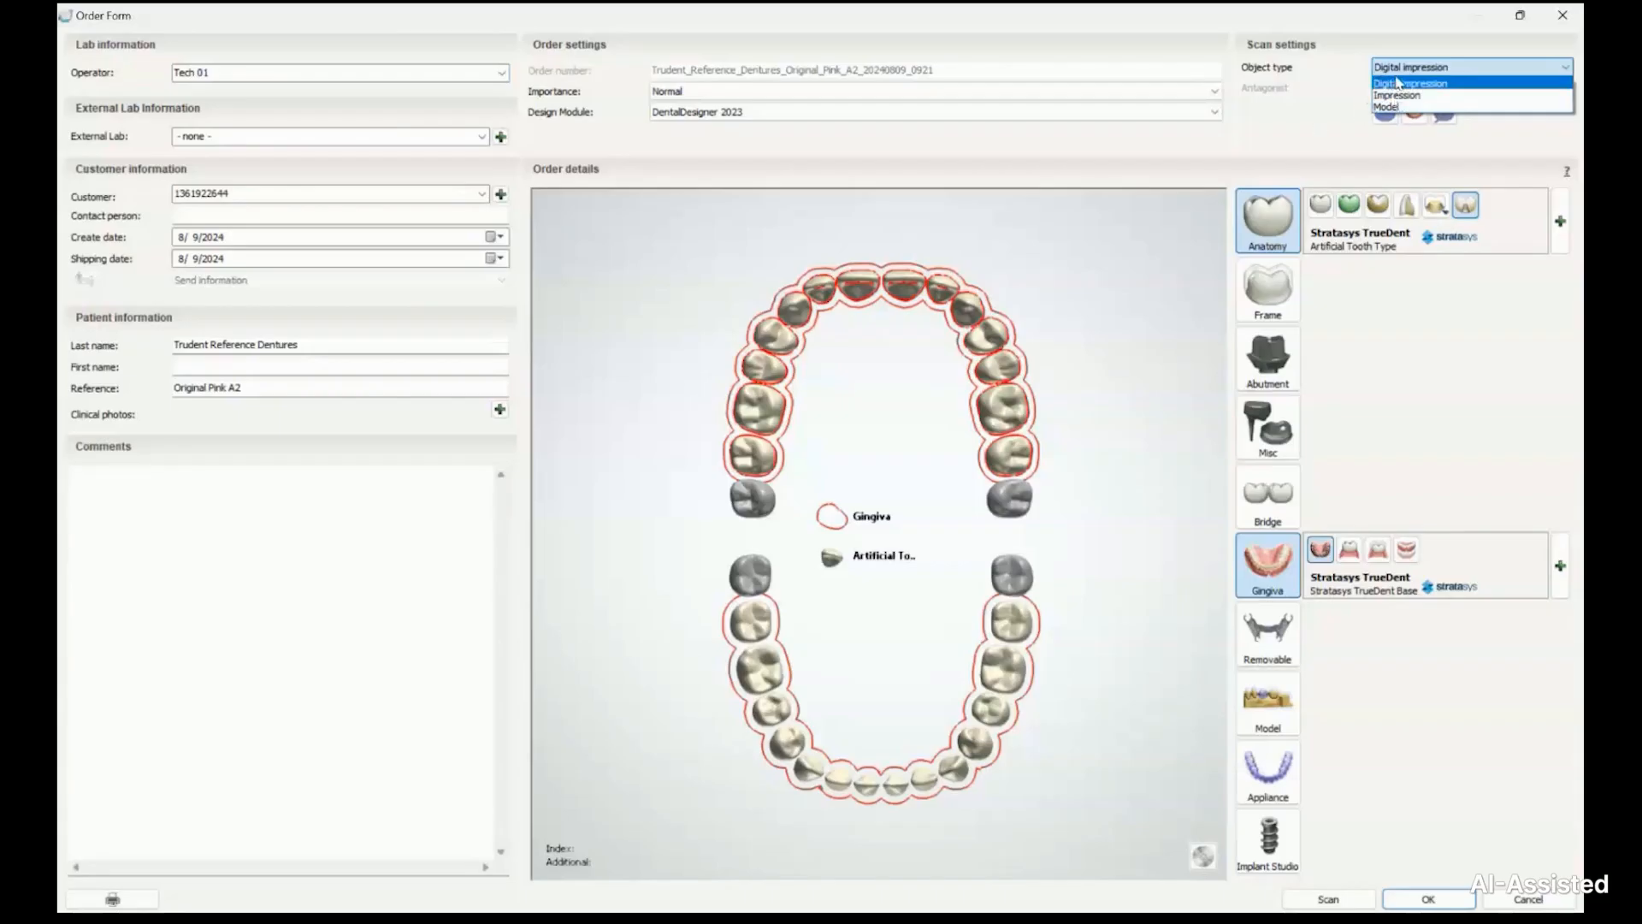
{"action": "left_click", "coordinate": [1404, 84]}
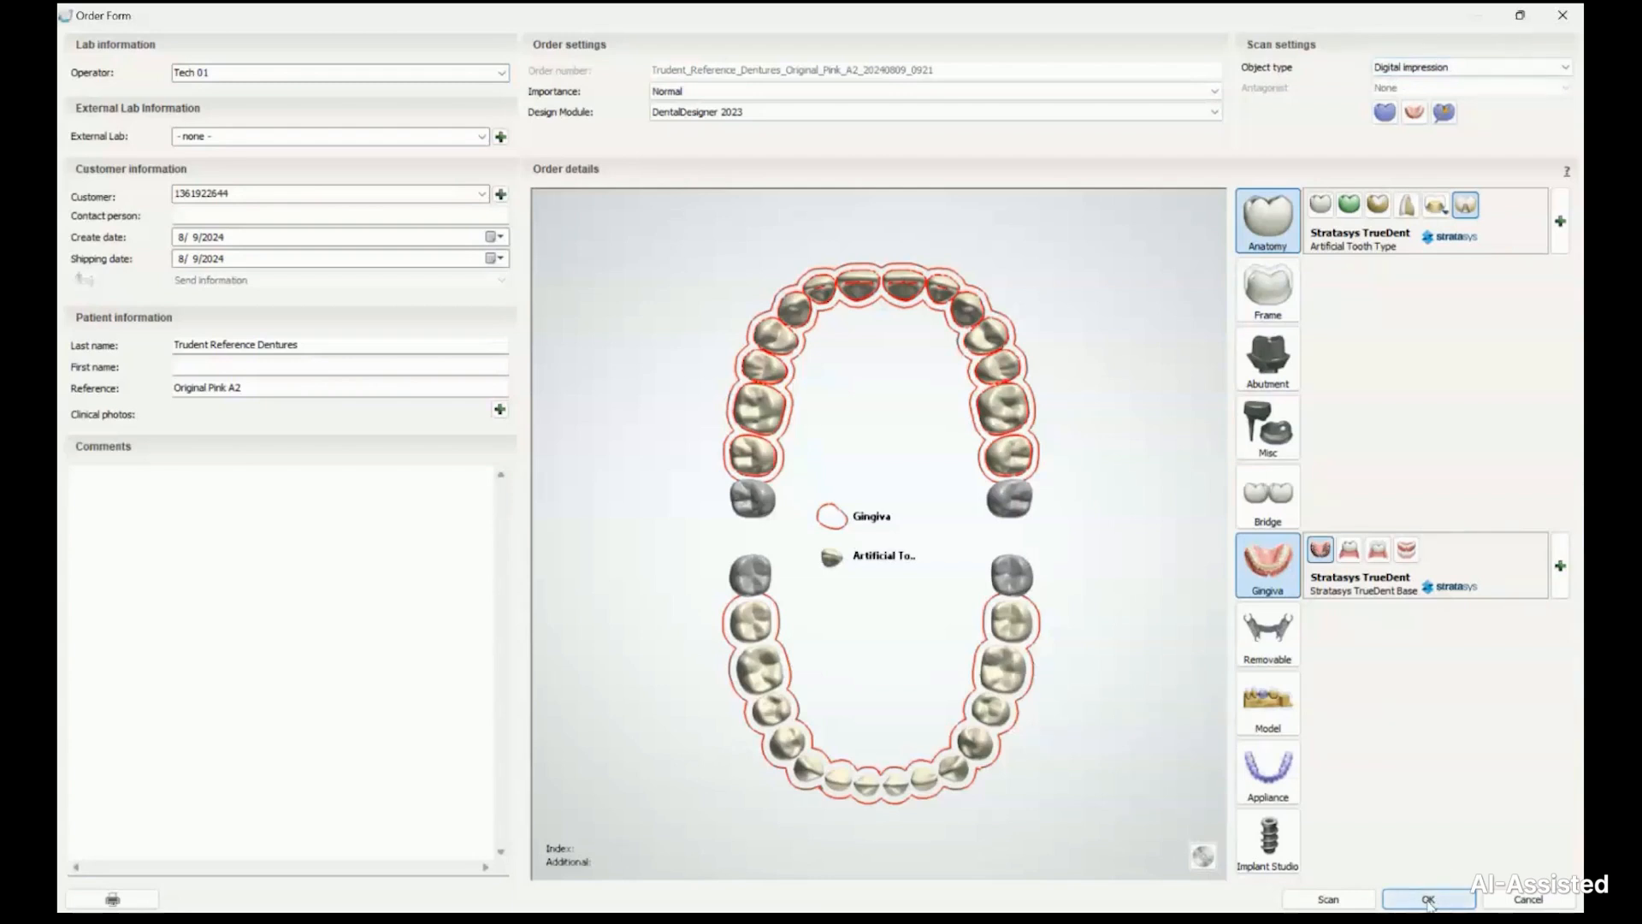
{"action": "left_click", "coordinate": [1428, 900]}
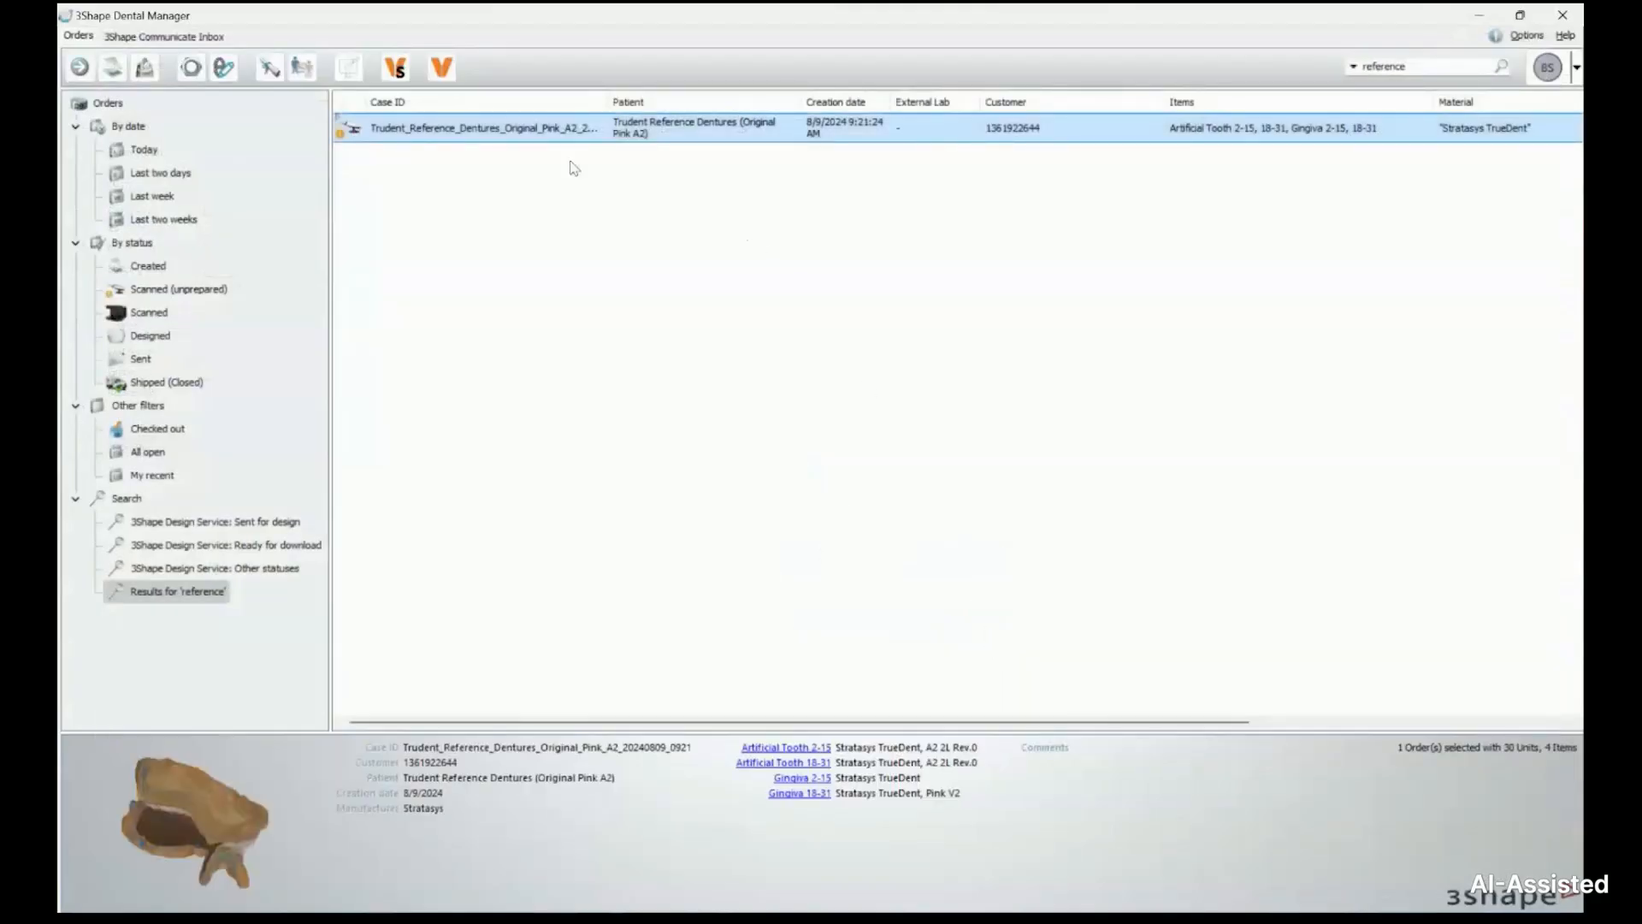
Open the Trudent reference dentures order for design
{"action": "right_click", "coordinate": [448, 130]}
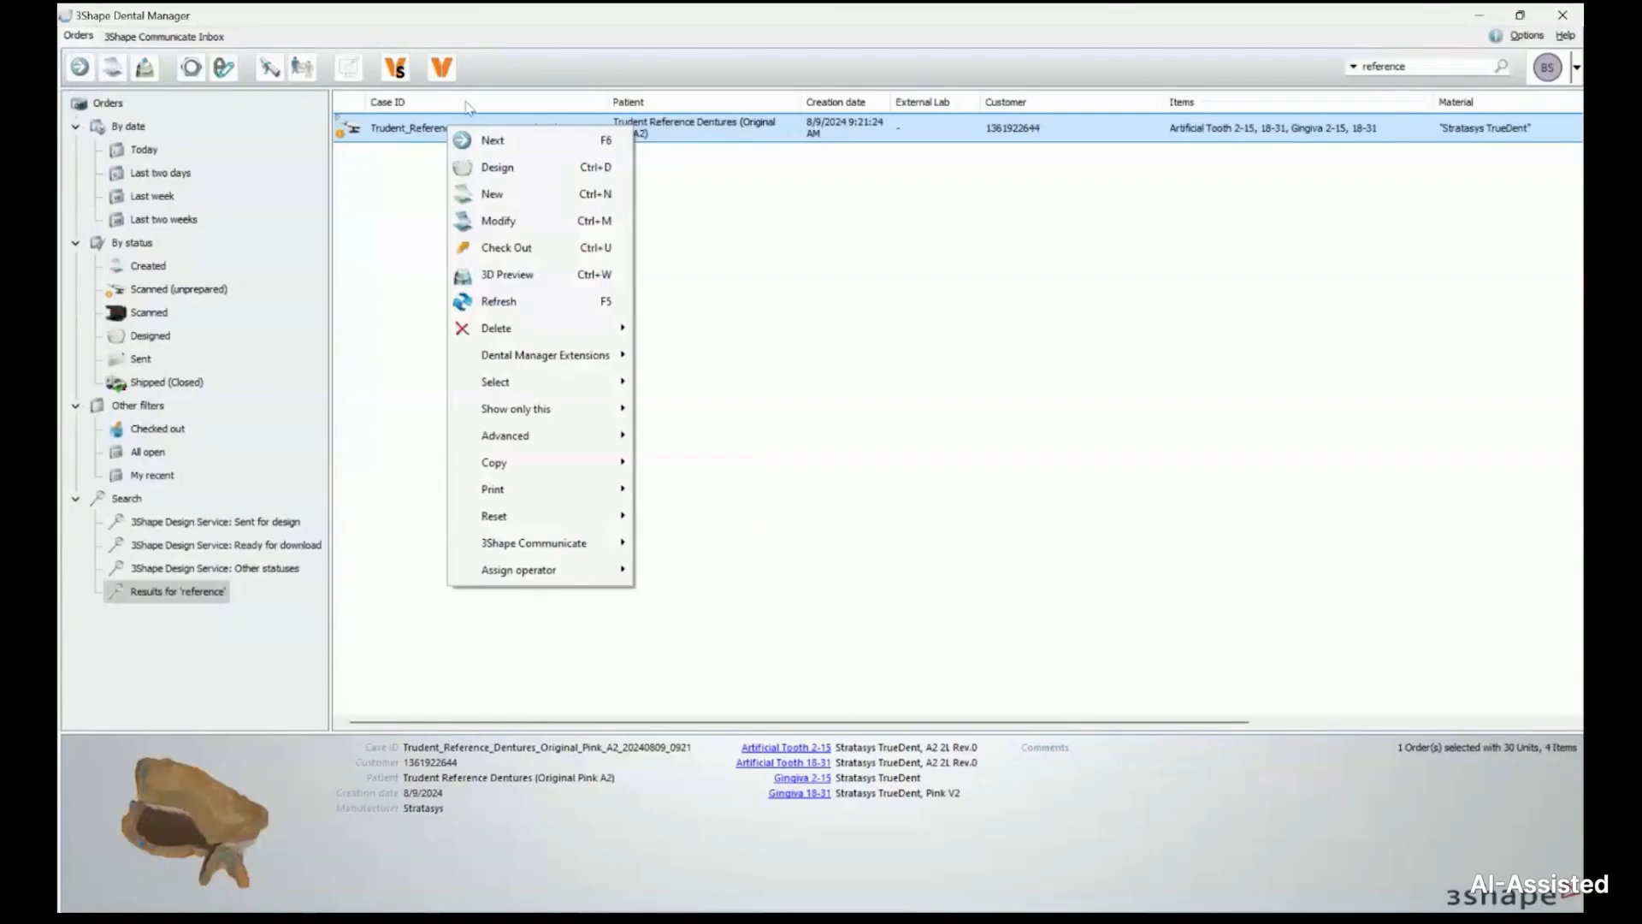
{"action": "left_click", "coordinate": [503, 171]}
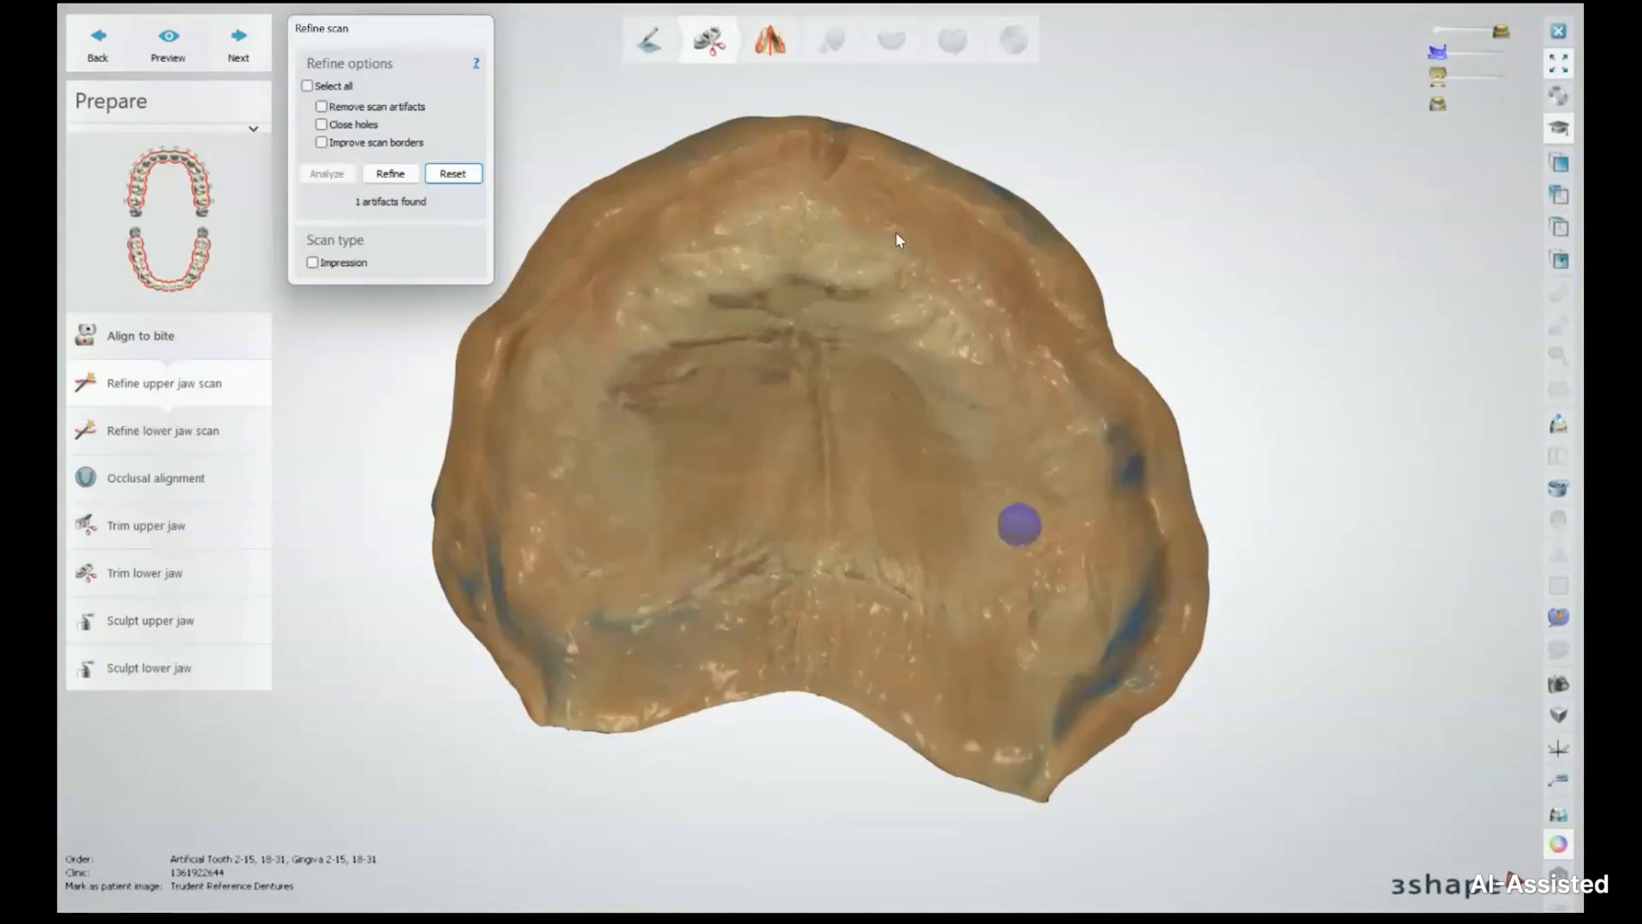
Examine the marked mesh artifact on the upper jaw scan up close and from several angles
{"action": "right_click_drag", "start_coordinate": [886, 204], "coordinate": [947, 395]}
{"action": "scroll", "coordinate": [807, 298], "scroll_direction": "up", "scroll_amount": 5}
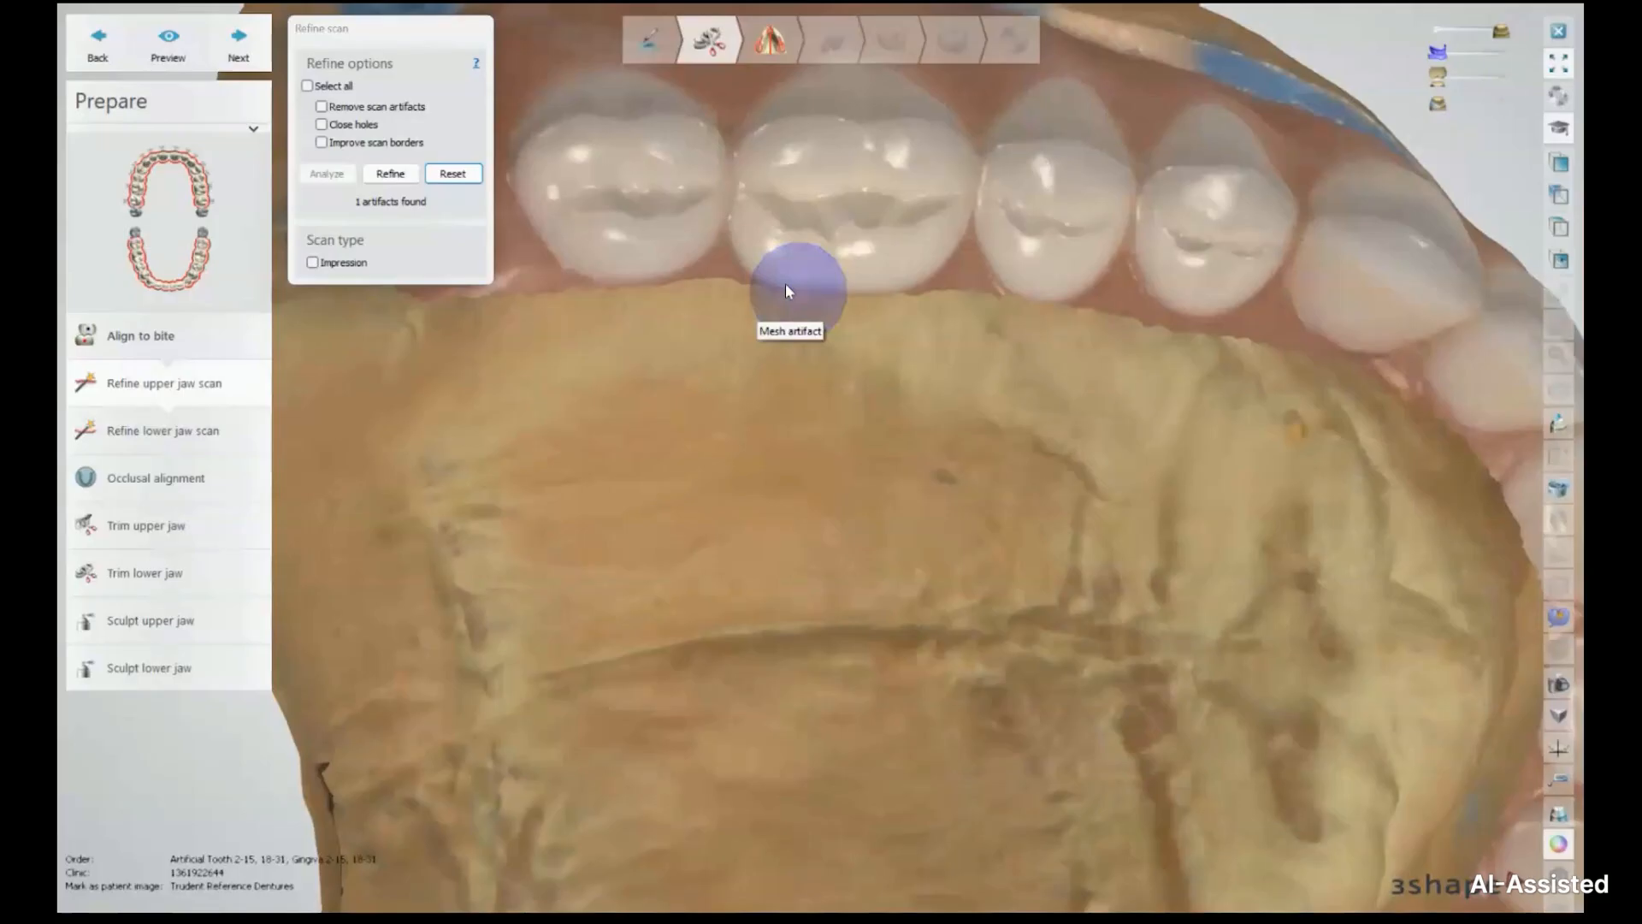
{"action": "right_click_drag", "start_coordinate": [818, 426], "coordinate": [843, 384]}
{"action": "scroll", "coordinate": [813, 373], "scroll_direction": "down", "scroll_amount": 4}
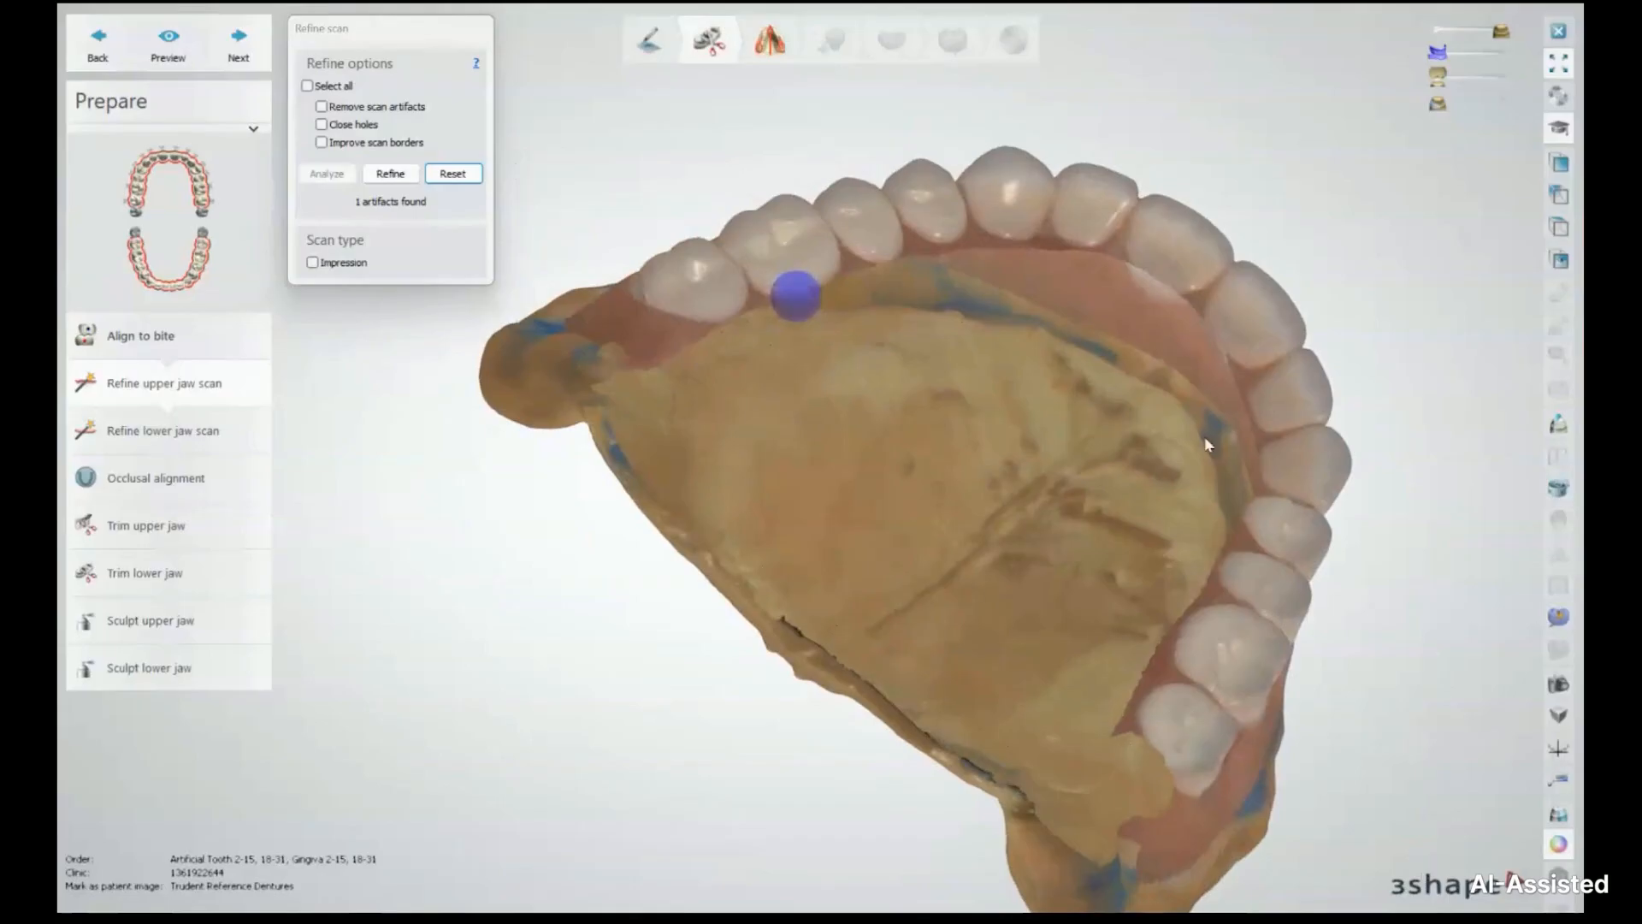
{"action": "right_click_drag", "start_coordinate": [807, 433], "coordinate": [708, 350]}
{"action": "scroll", "coordinate": [709, 351], "scroll_direction": "up", "scroll_amount": 2}
{"action": "scroll", "coordinate": [705, 342], "scroll_direction": "up", "scroll_amount": 3}
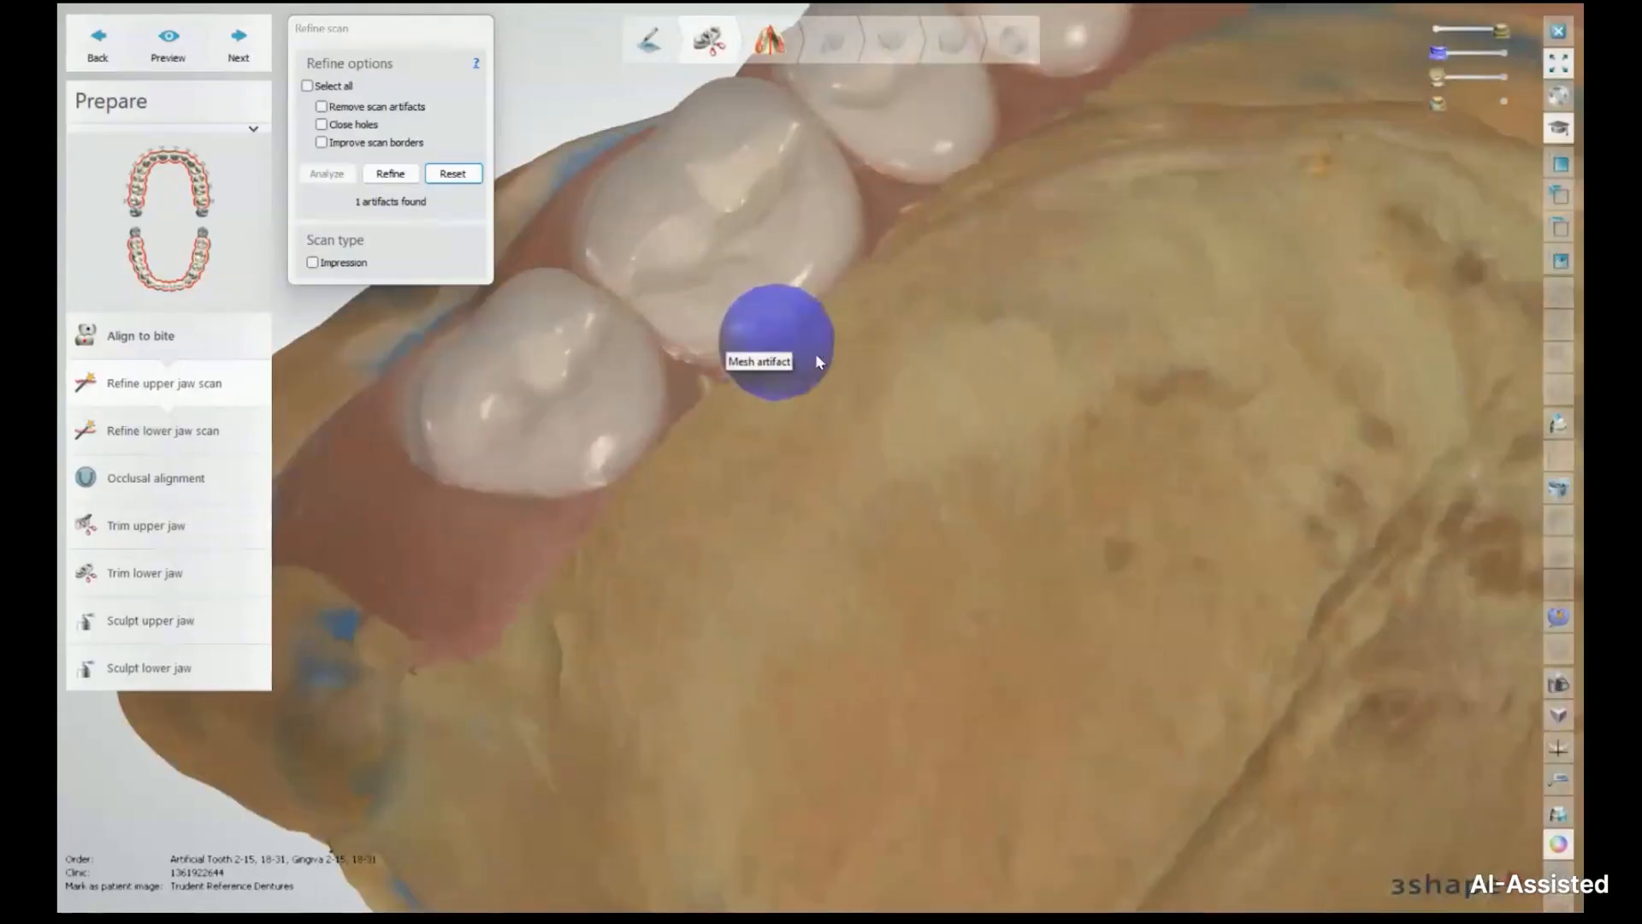
{"action": "scroll", "coordinate": [753, 384], "scroll_direction": "up", "scroll_amount": 5}
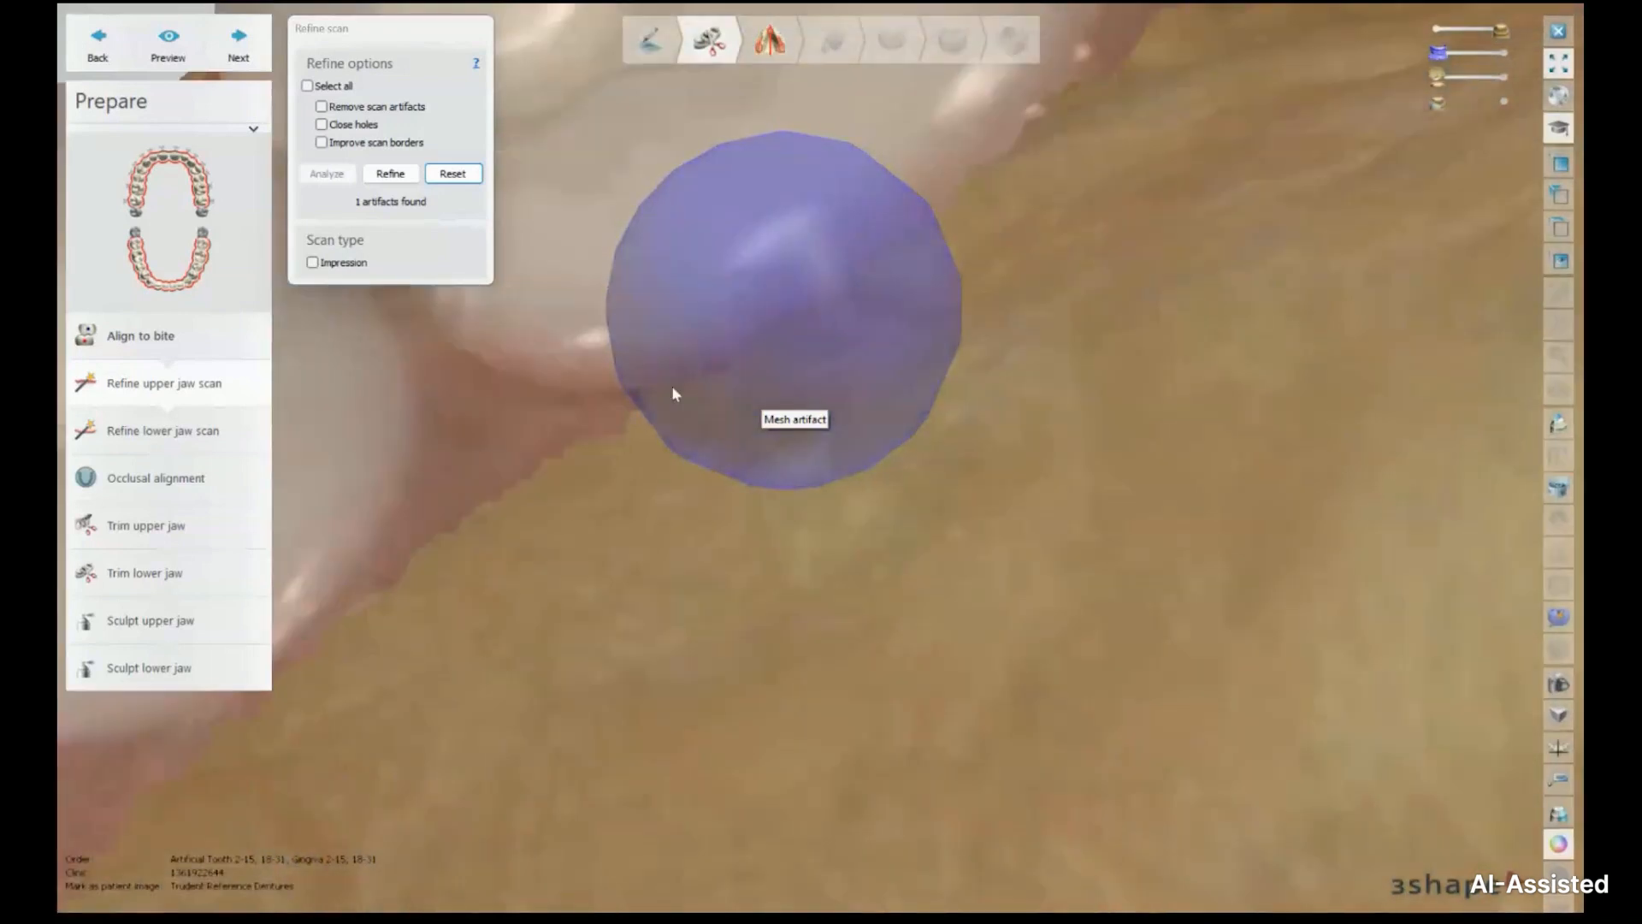
{"action": "scroll", "coordinate": [855, 436], "scroll_direction": "down", "scroll_amount": 5}
{"action": "scroll", "coordinate": [864, 429], "scroll_direction": "down", "scroll_amount": 3}
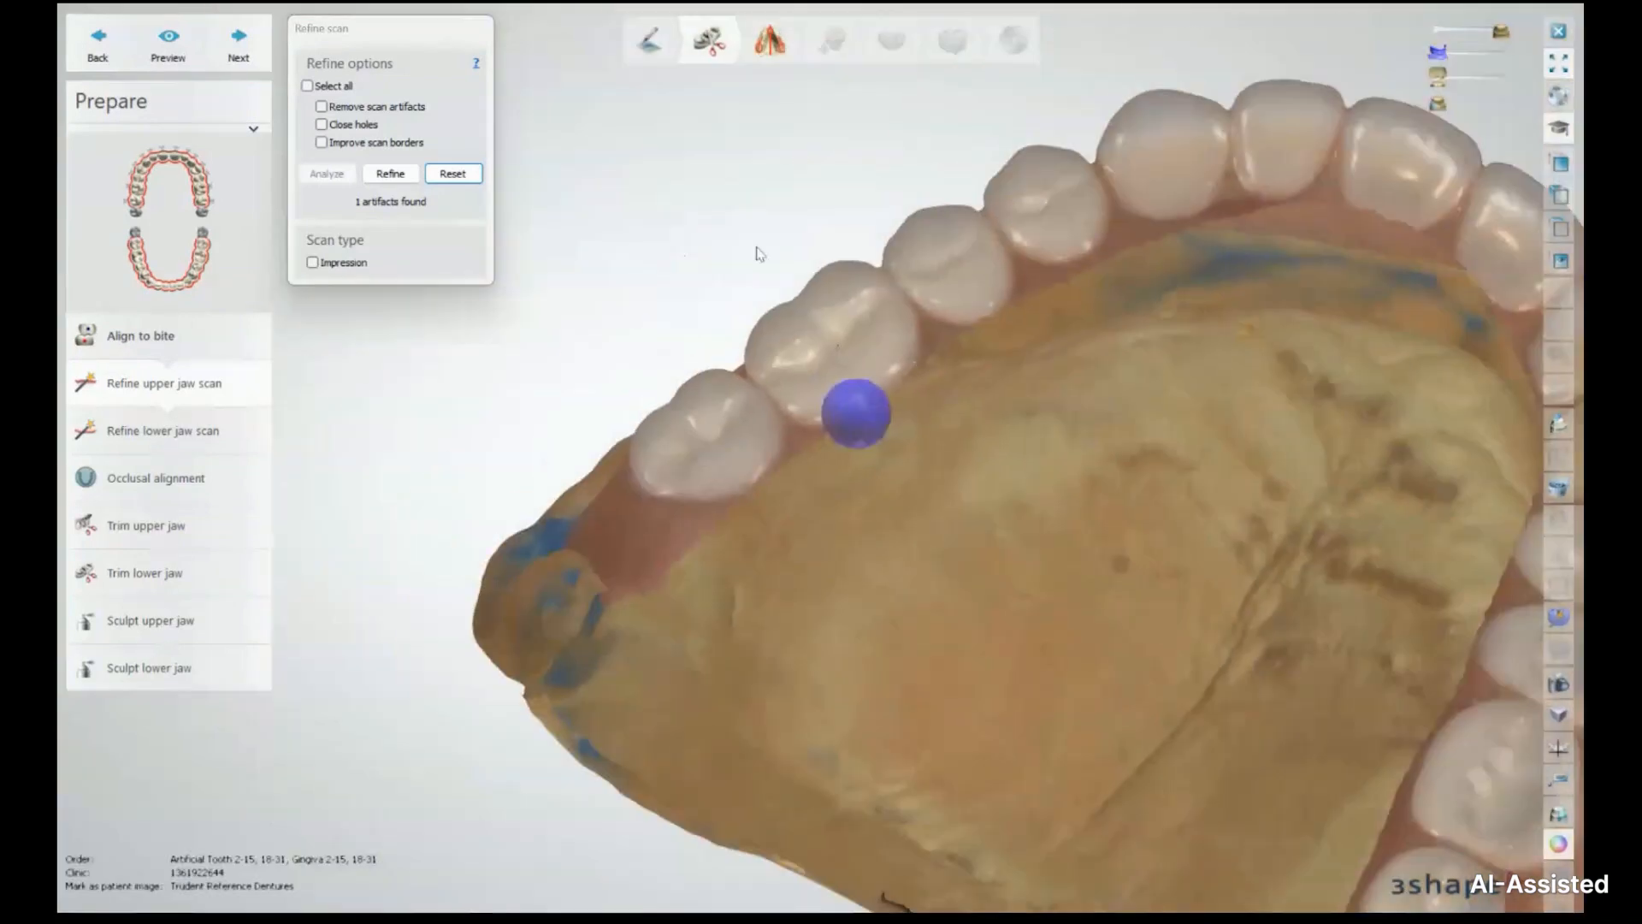
{"action": "scroll", "coordinate": [1146, 227], "scroll_direction": "down", "scroll_amount": 3}
{"action": "middle_click_drag", "start_coordinate": [1166, 363], "coordinate": [960, 388]}
Refine the upper jaw scan with artifact removal, hole closing and scan border improvement all enabled
{"action": "left_click", "coordinate": [307, 86]}
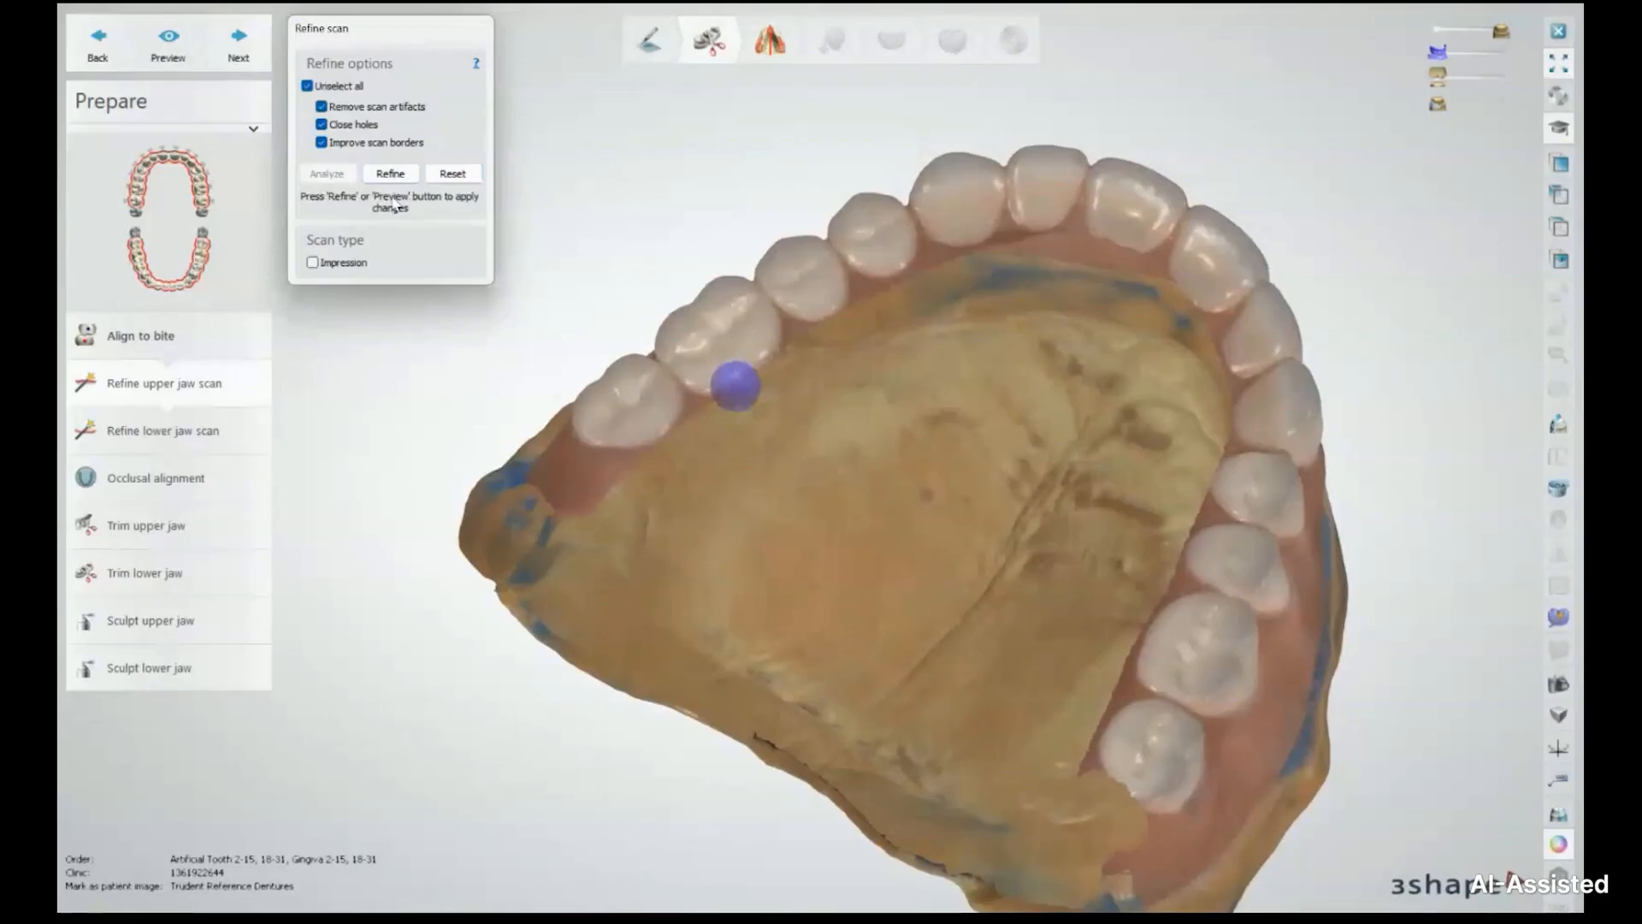
{"action": "left_click", "coordinate": [391, 174]}
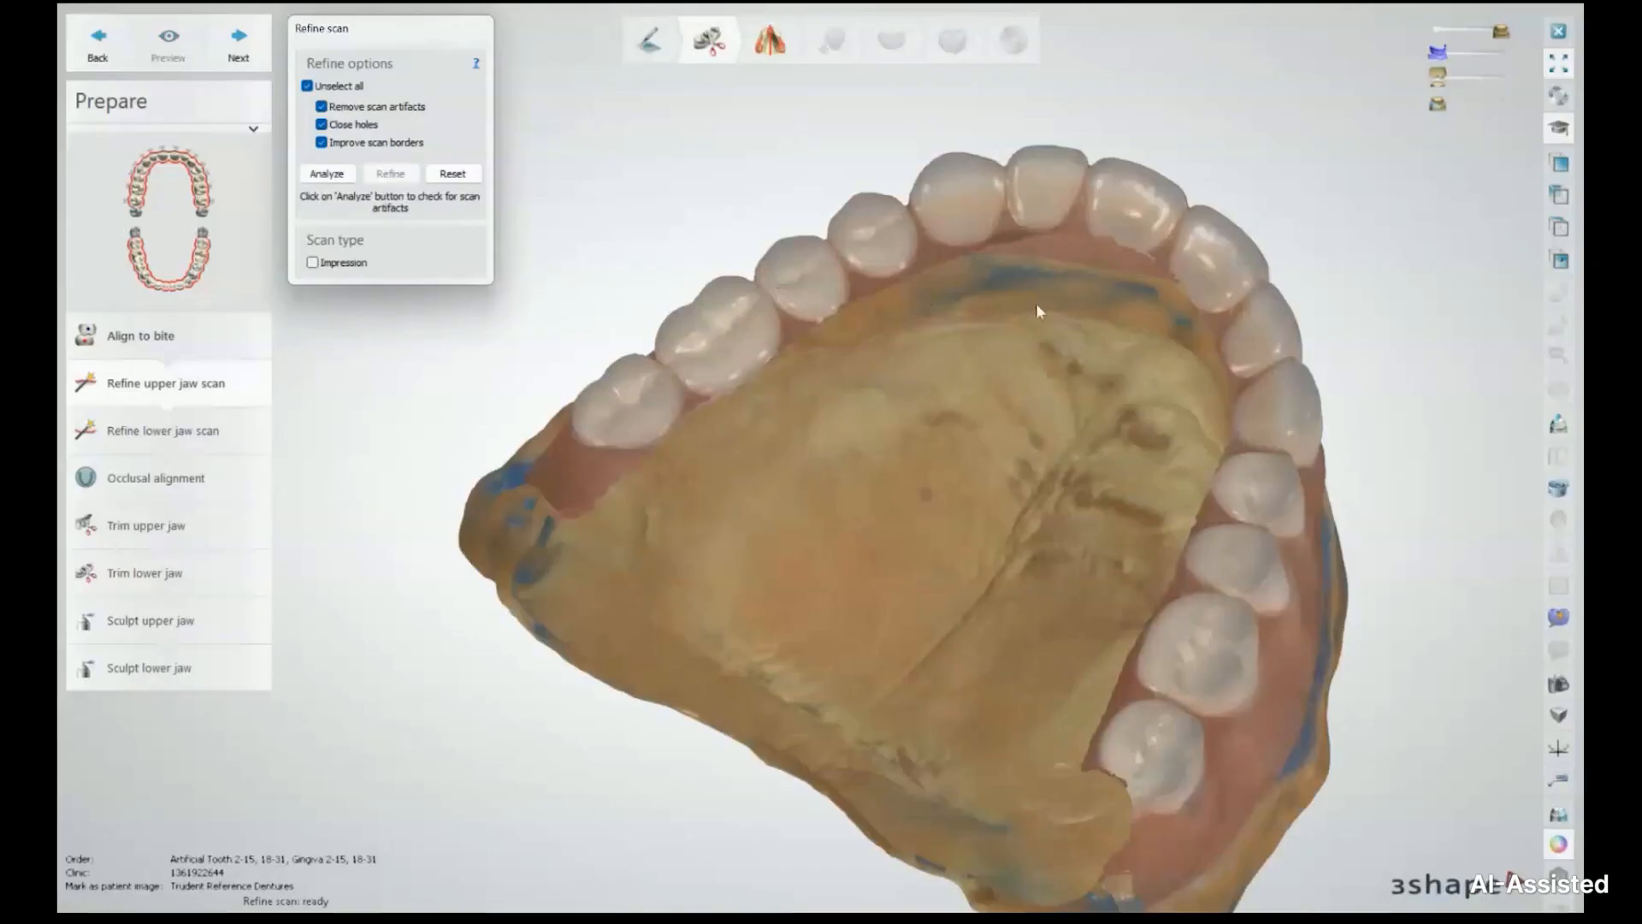
Set the upper jaw's scan type to Impression and inspect the scan from the side
{"action": "right_click_drag", "start_coordinate": [1034, 303], "coordinate": [771, 534]}
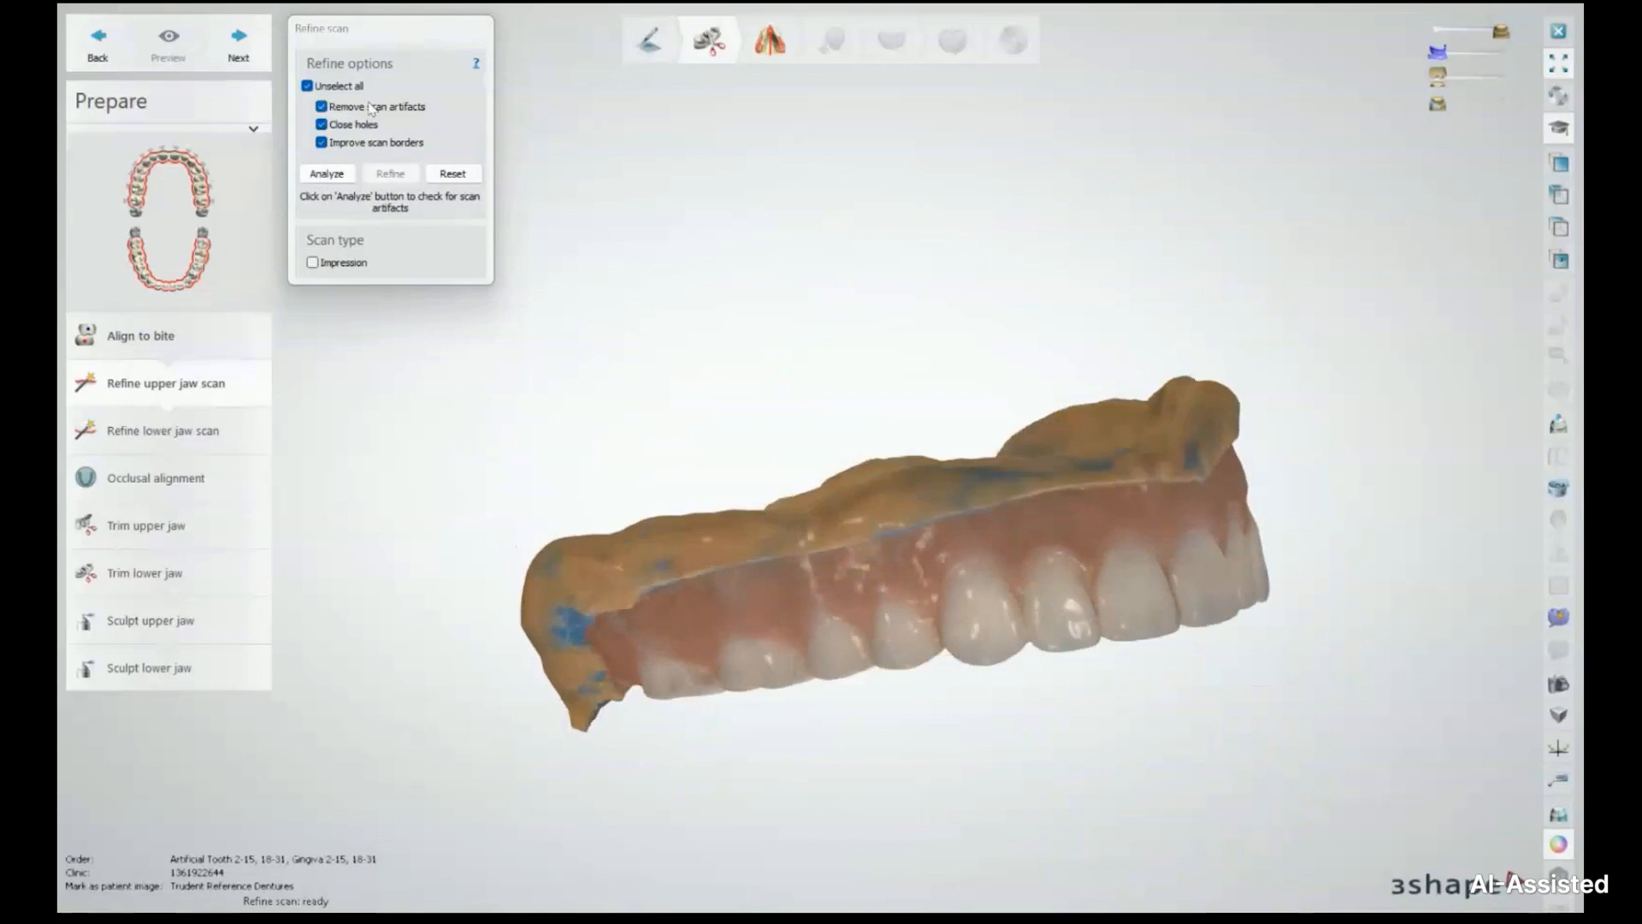
{"action": "left_click", "coordinate": [312, 262]}
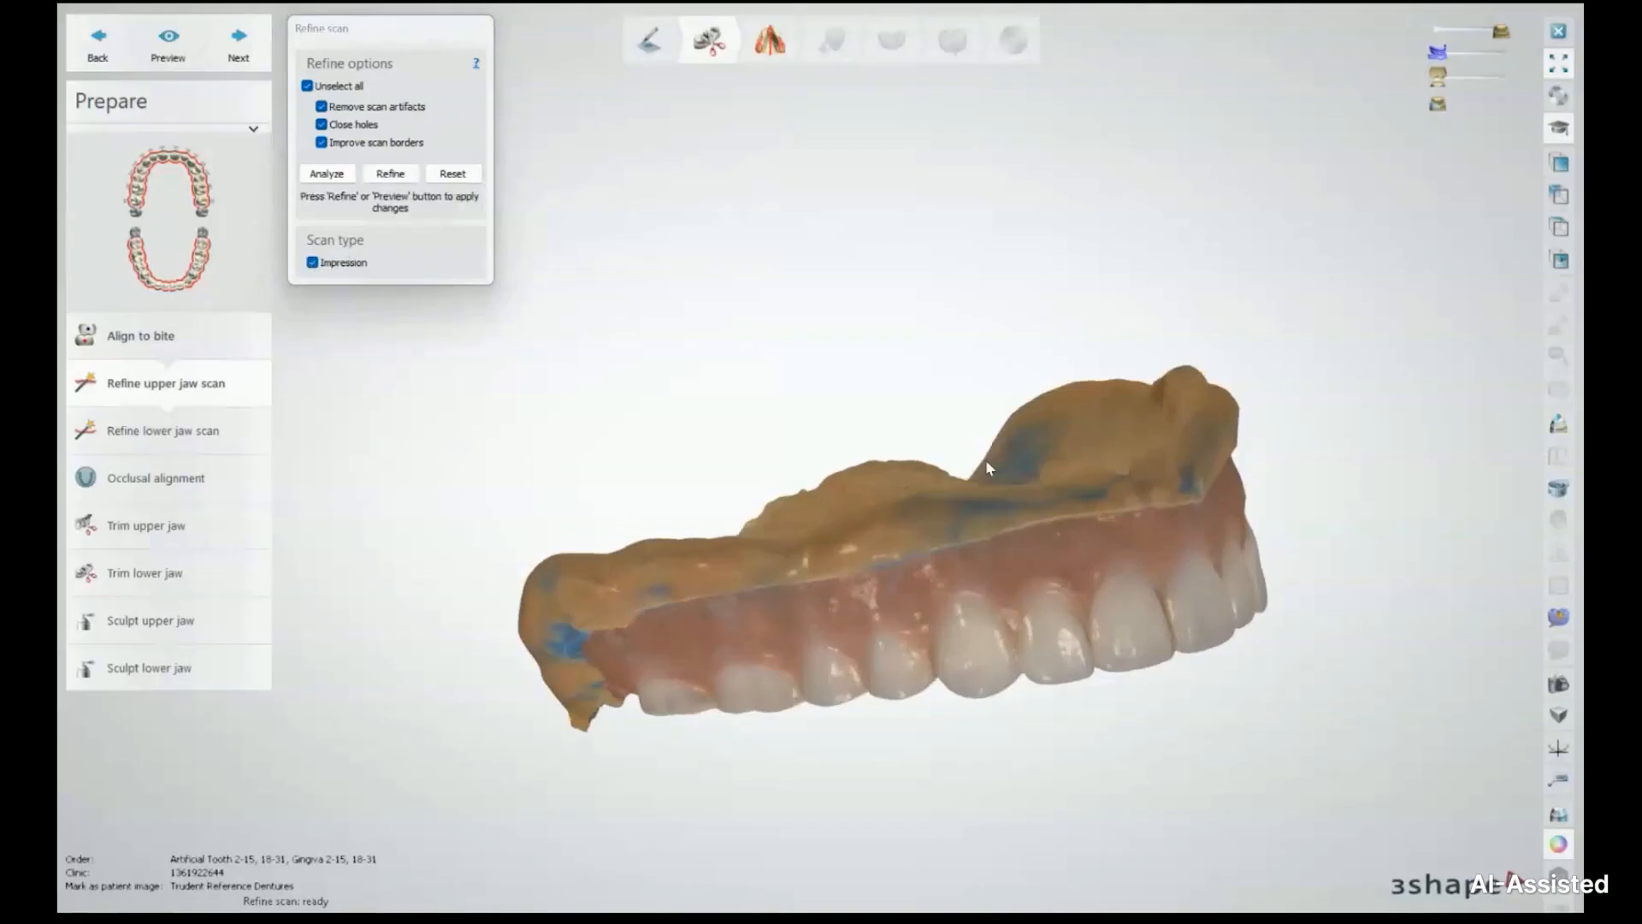
{"action": "right_click_drag", "start_coordinate": [985, 459], "coordinate": [1081, 503]}
{"action": "right_click_drag", "start_coordinate": [1228, 725], "coordinate": [1091, 542]}
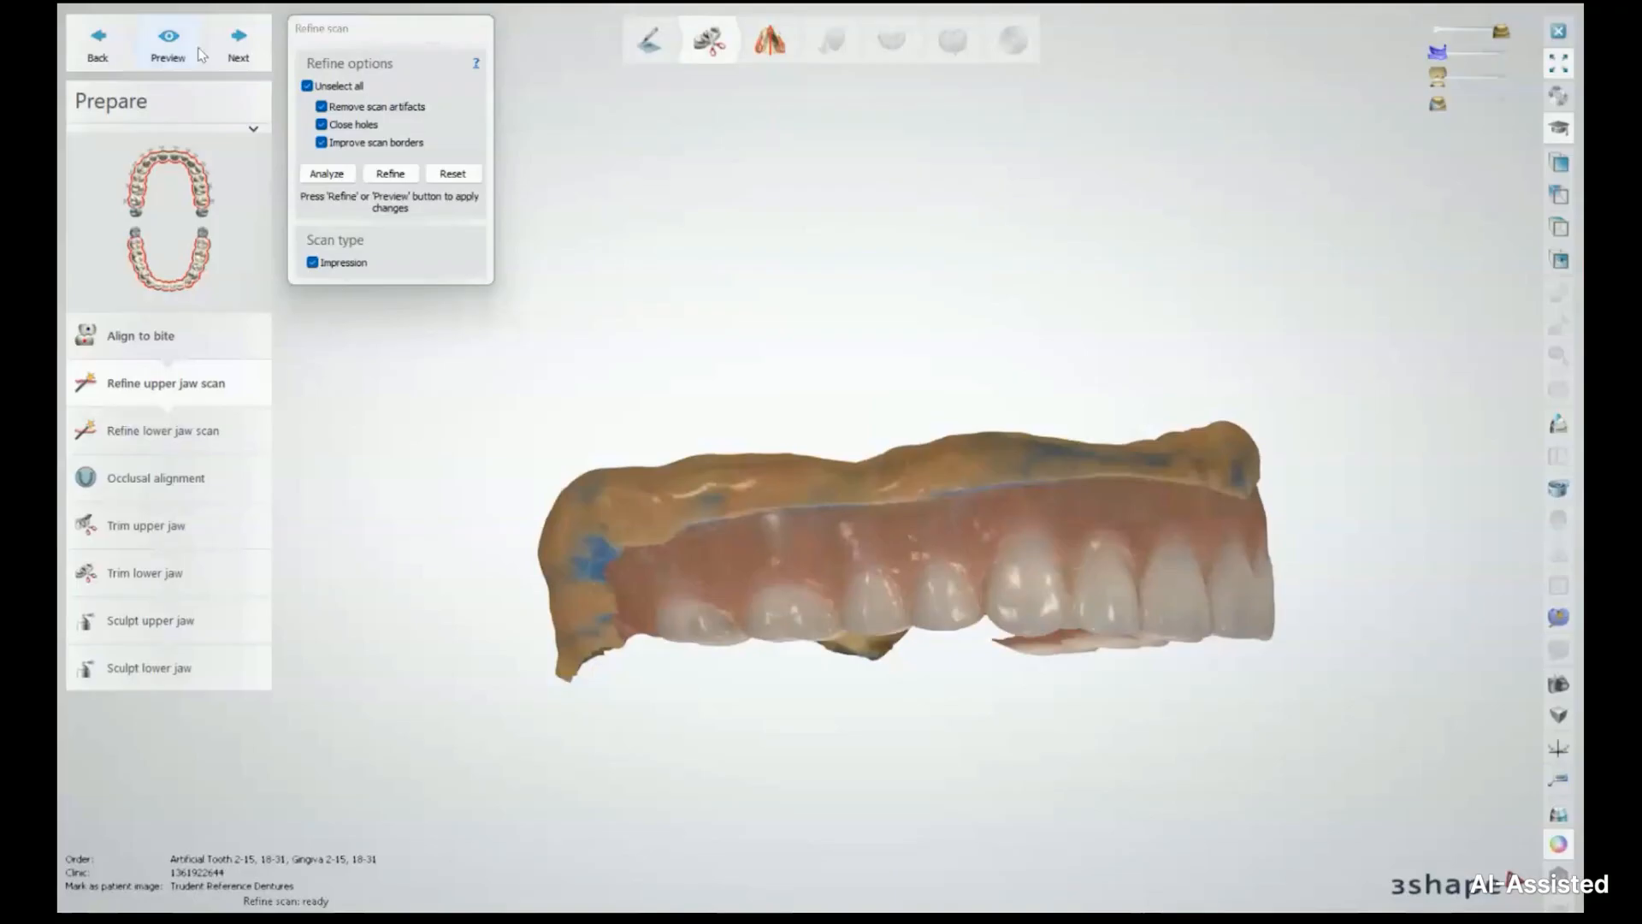
Refine the lower jaw scan as an Impression with all refine options enabled and proceed to occlusal alignment
{"action": "left_click", "coordinate": [238, 53]}
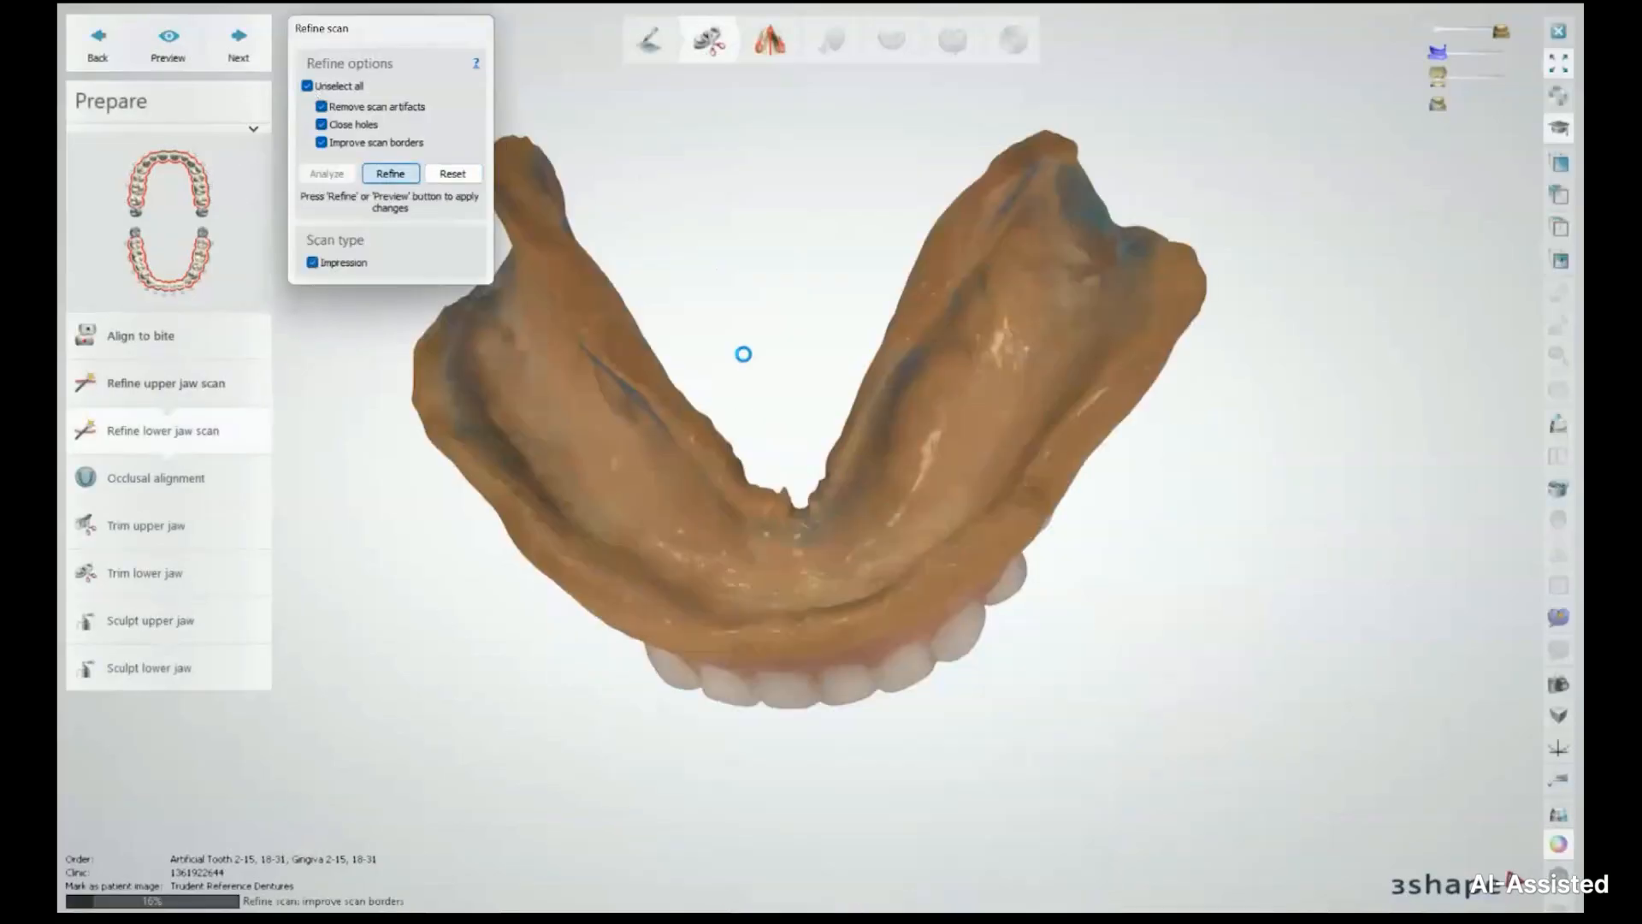
{"action": "left_click", "coordinate": [239, 45]}
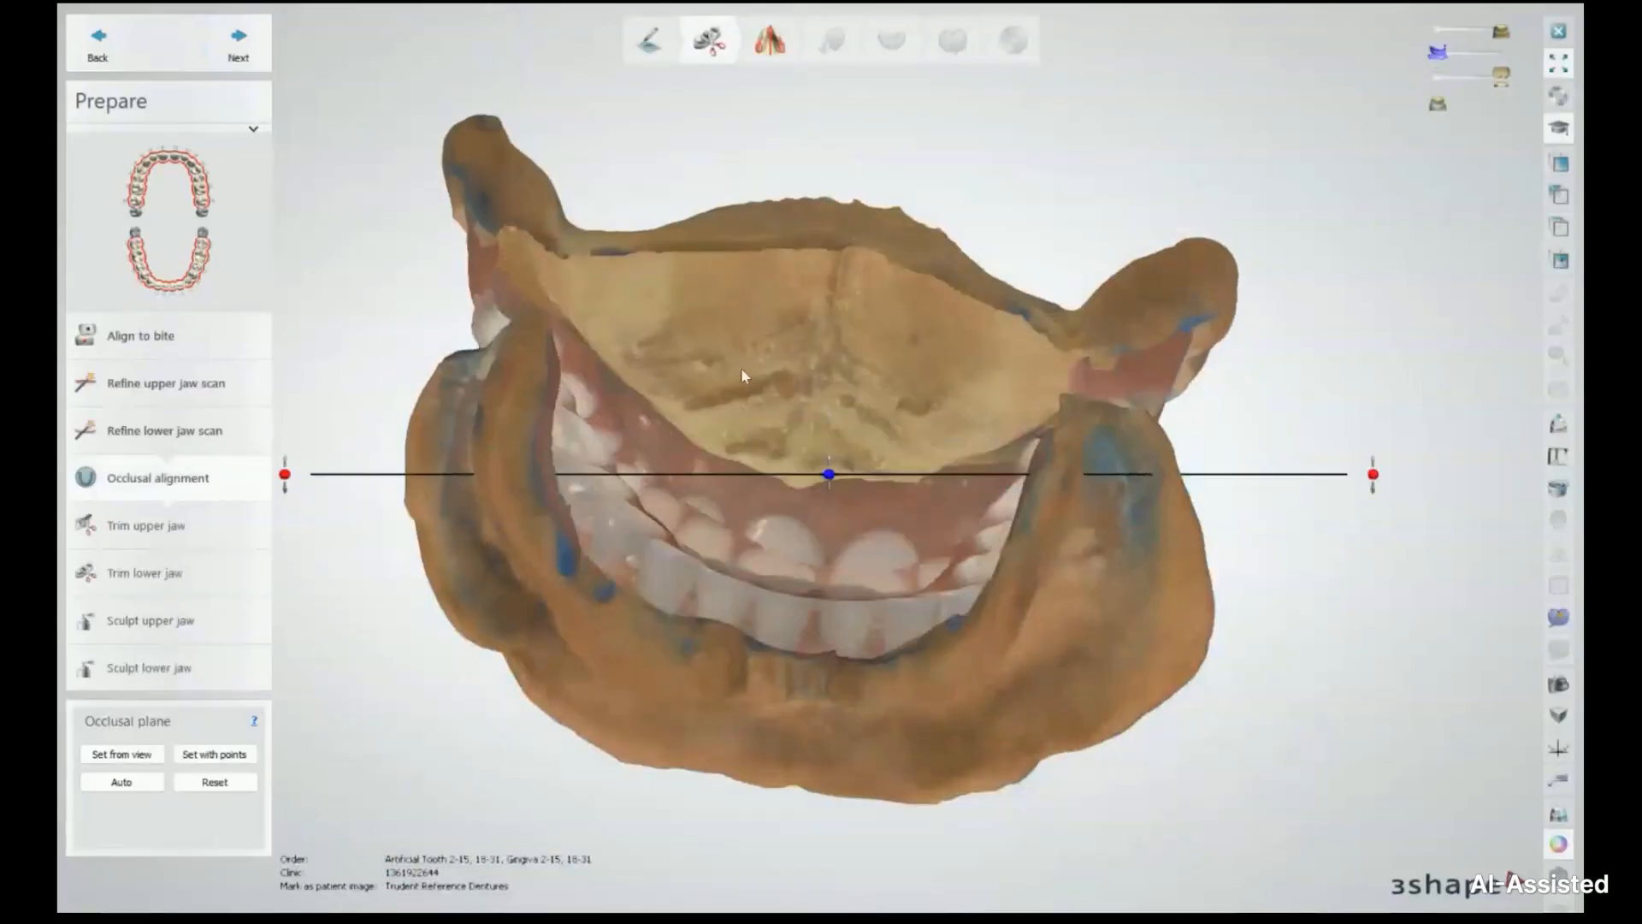
Hide the lower jaw, define the occlusal plane with three points on the upper molars and incisors, and slide its tooth outlines over the upper arch
{"action": "scroll", "coordinate": [742, 371], "scroll_direction": "down", "scroll_amount": 5}
{"action": "right_click_drag", "start_coordinate": [834, 393], "coordinate": [517, 248]}
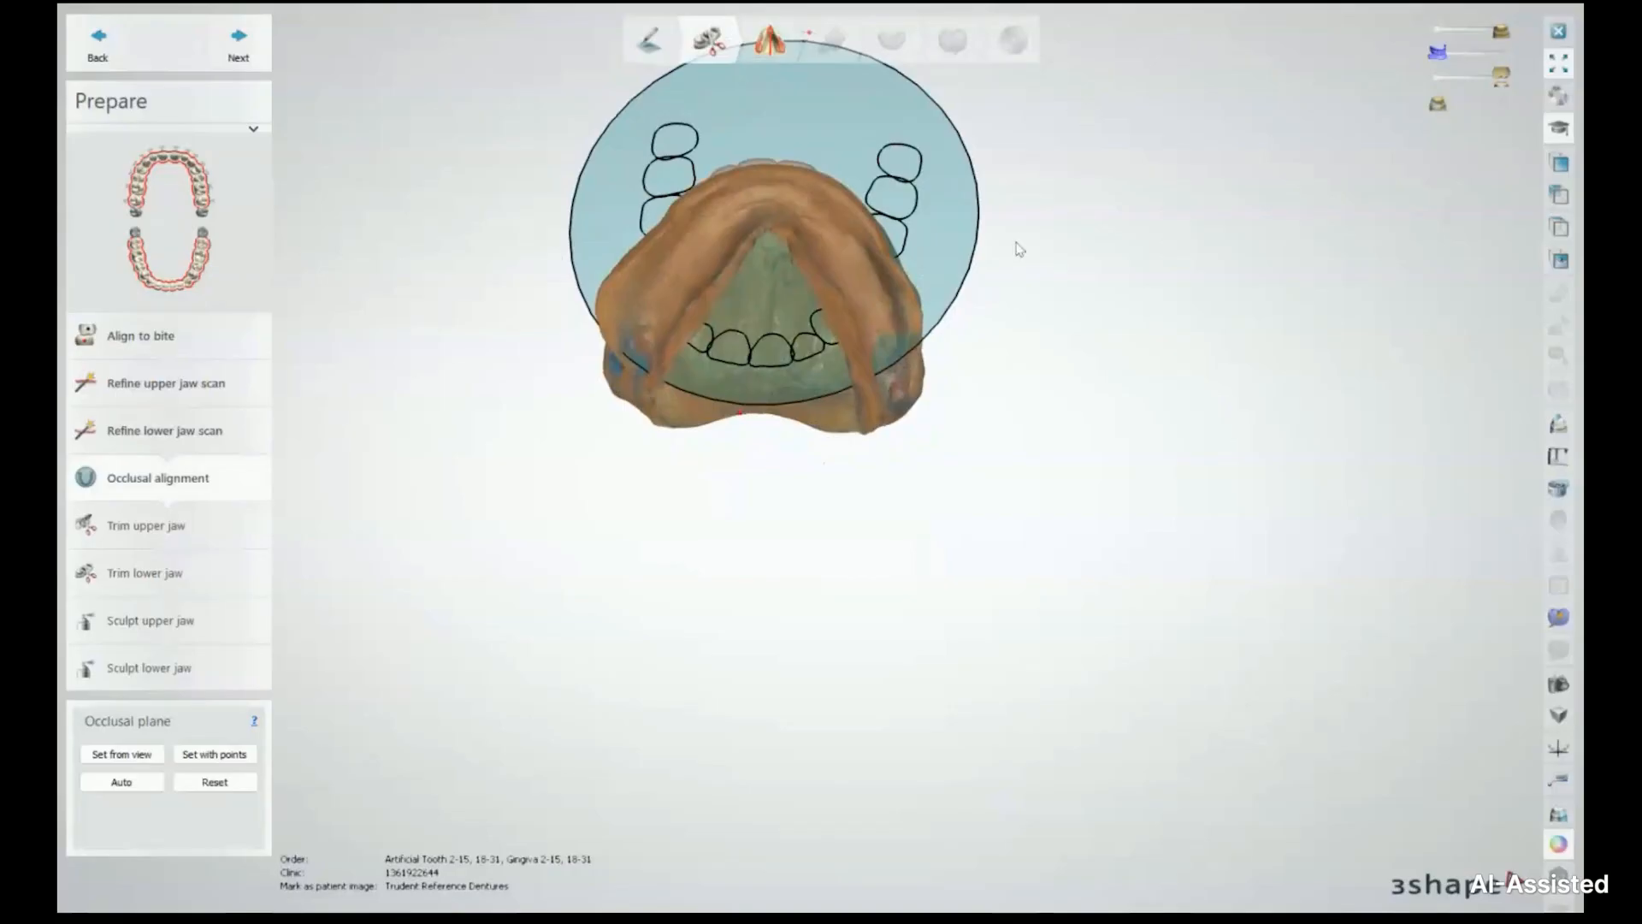
{"action": "middle_click_drag", "start_coordinate": [796, 242], "coordinate": [810, 376]}
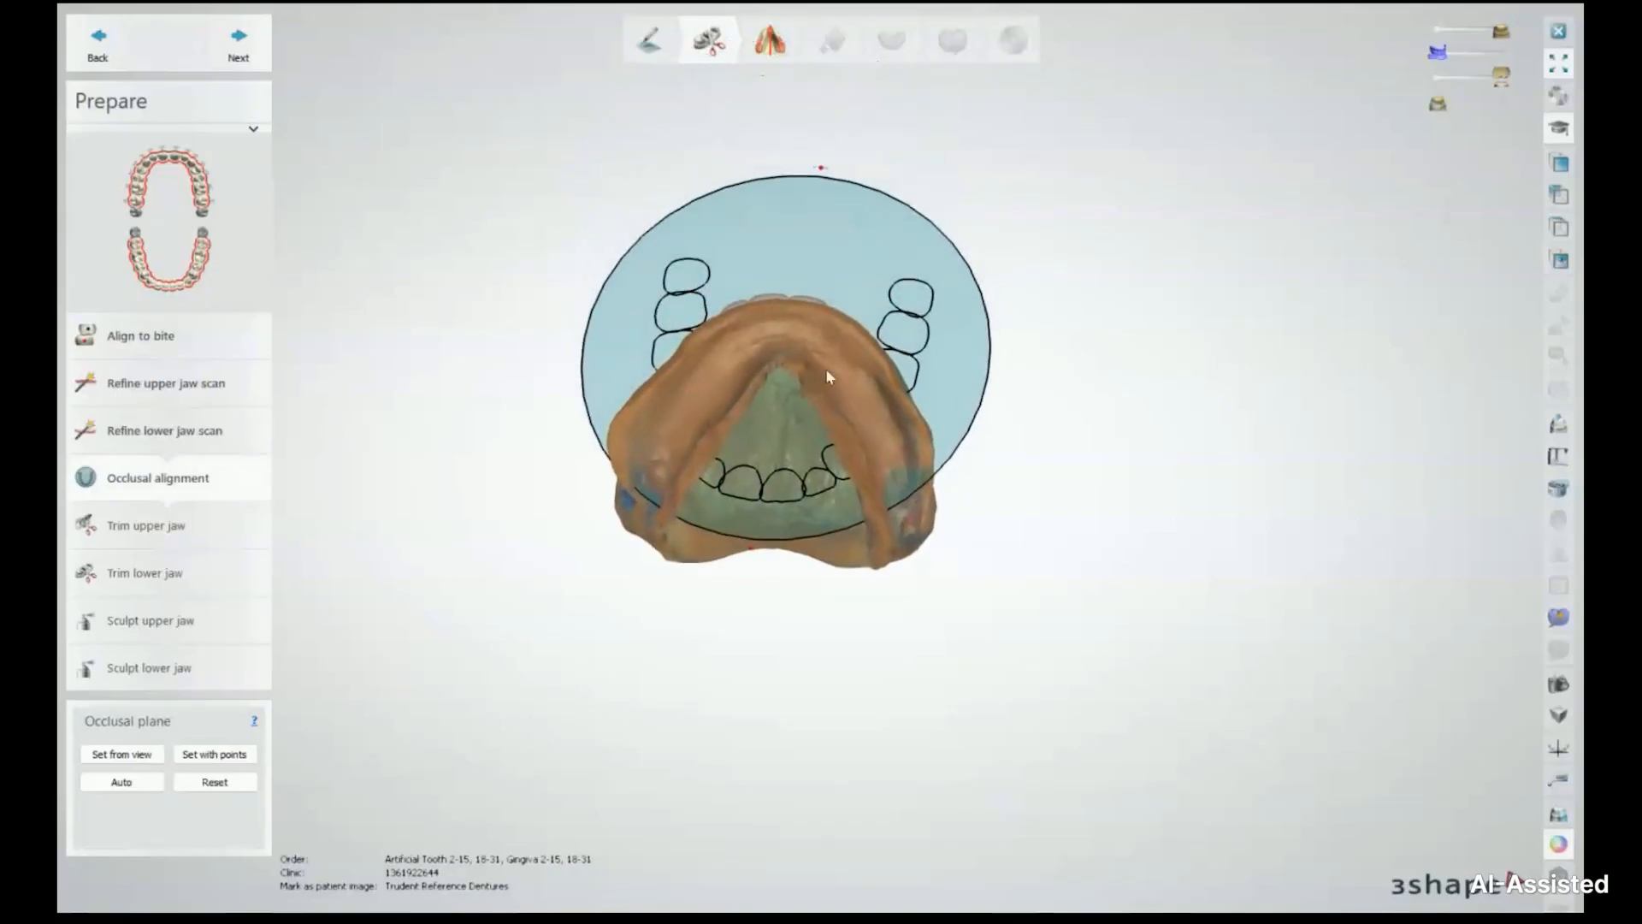
{"action": "left_click", "coordinate": [1437, 79]}
{"action": "right_click_drag", "start_coordinate": [1033, 213], "coordinate": [926, 262]}
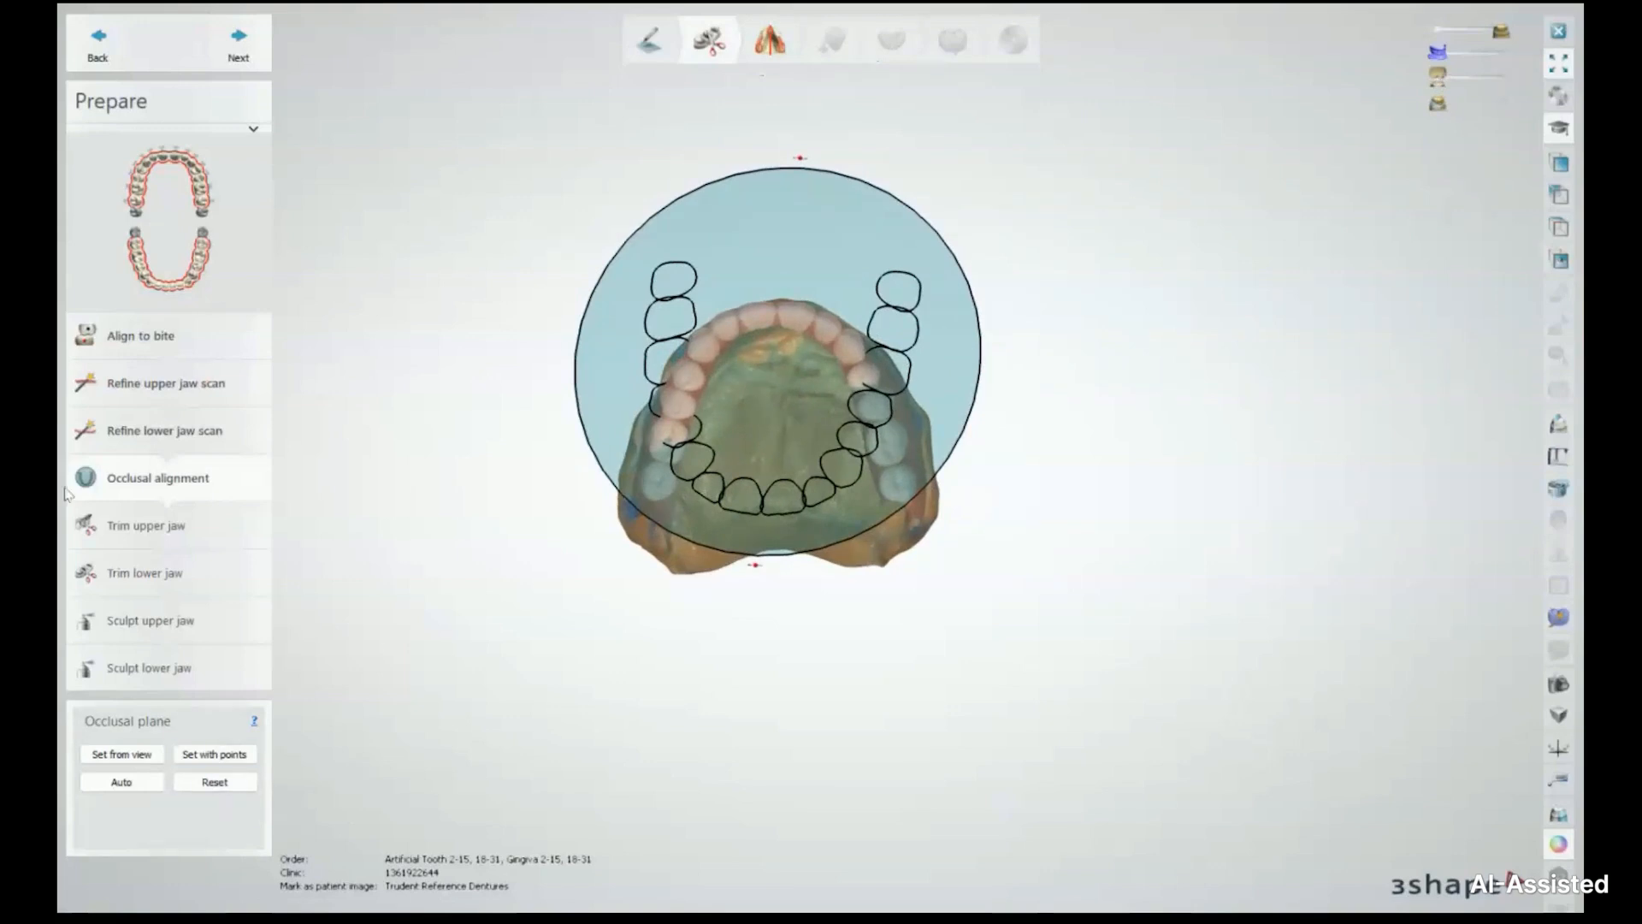
{"action": "left_click", "coordinate": [215, 755]}
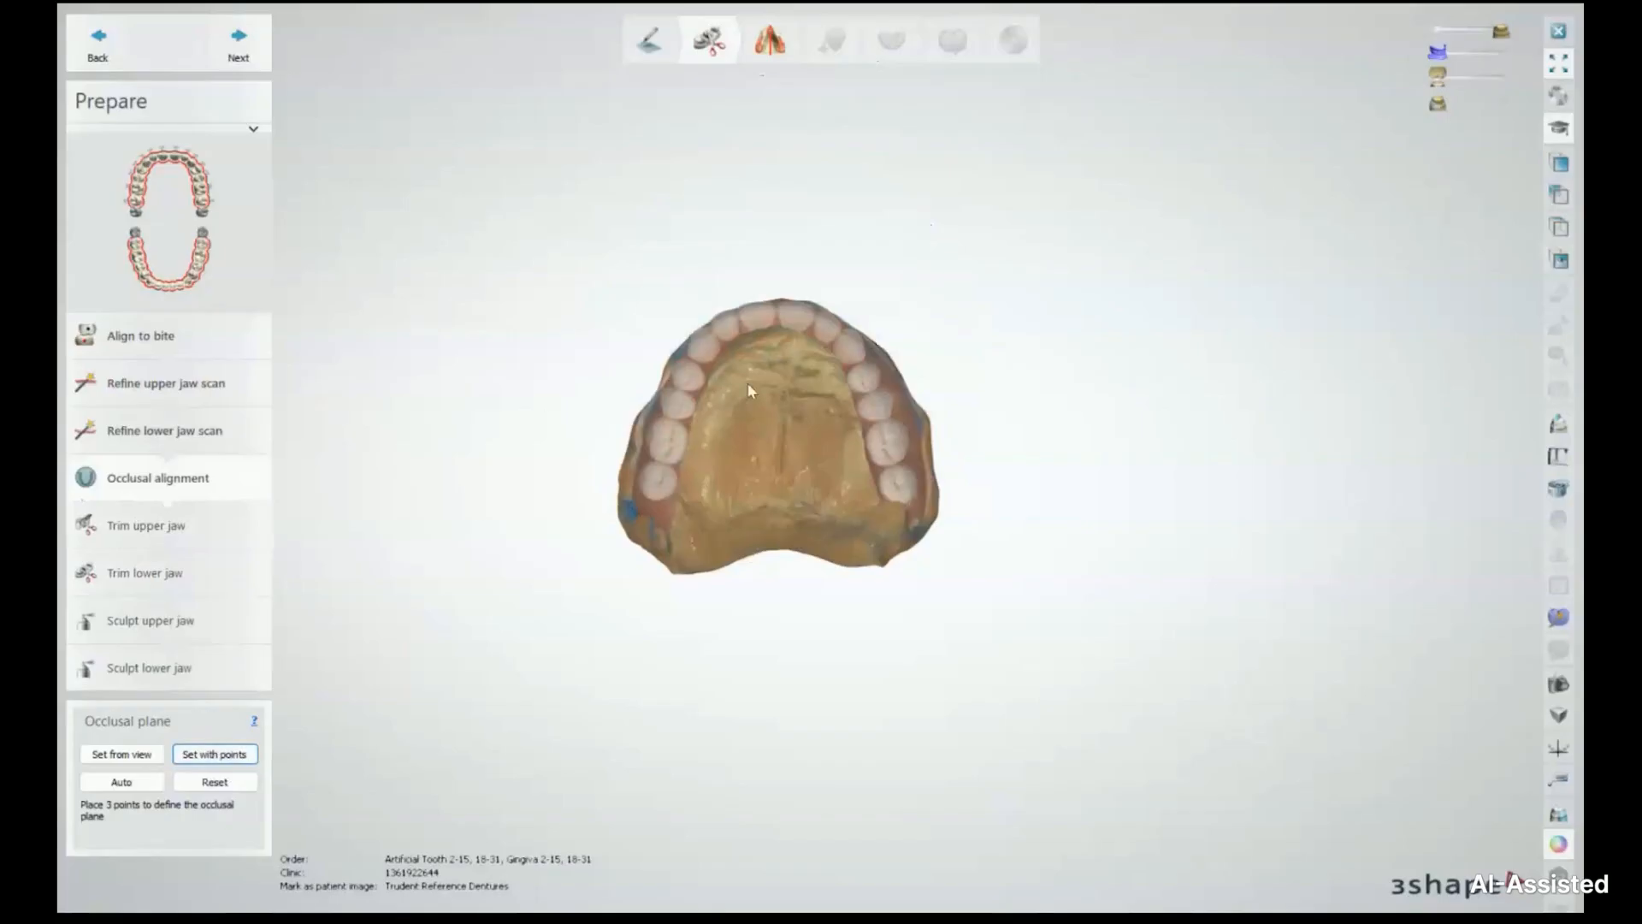
{"action": "scroll", "coordinate": [747, 391], "scroll_direction": "up", "scroll_amount": 5}
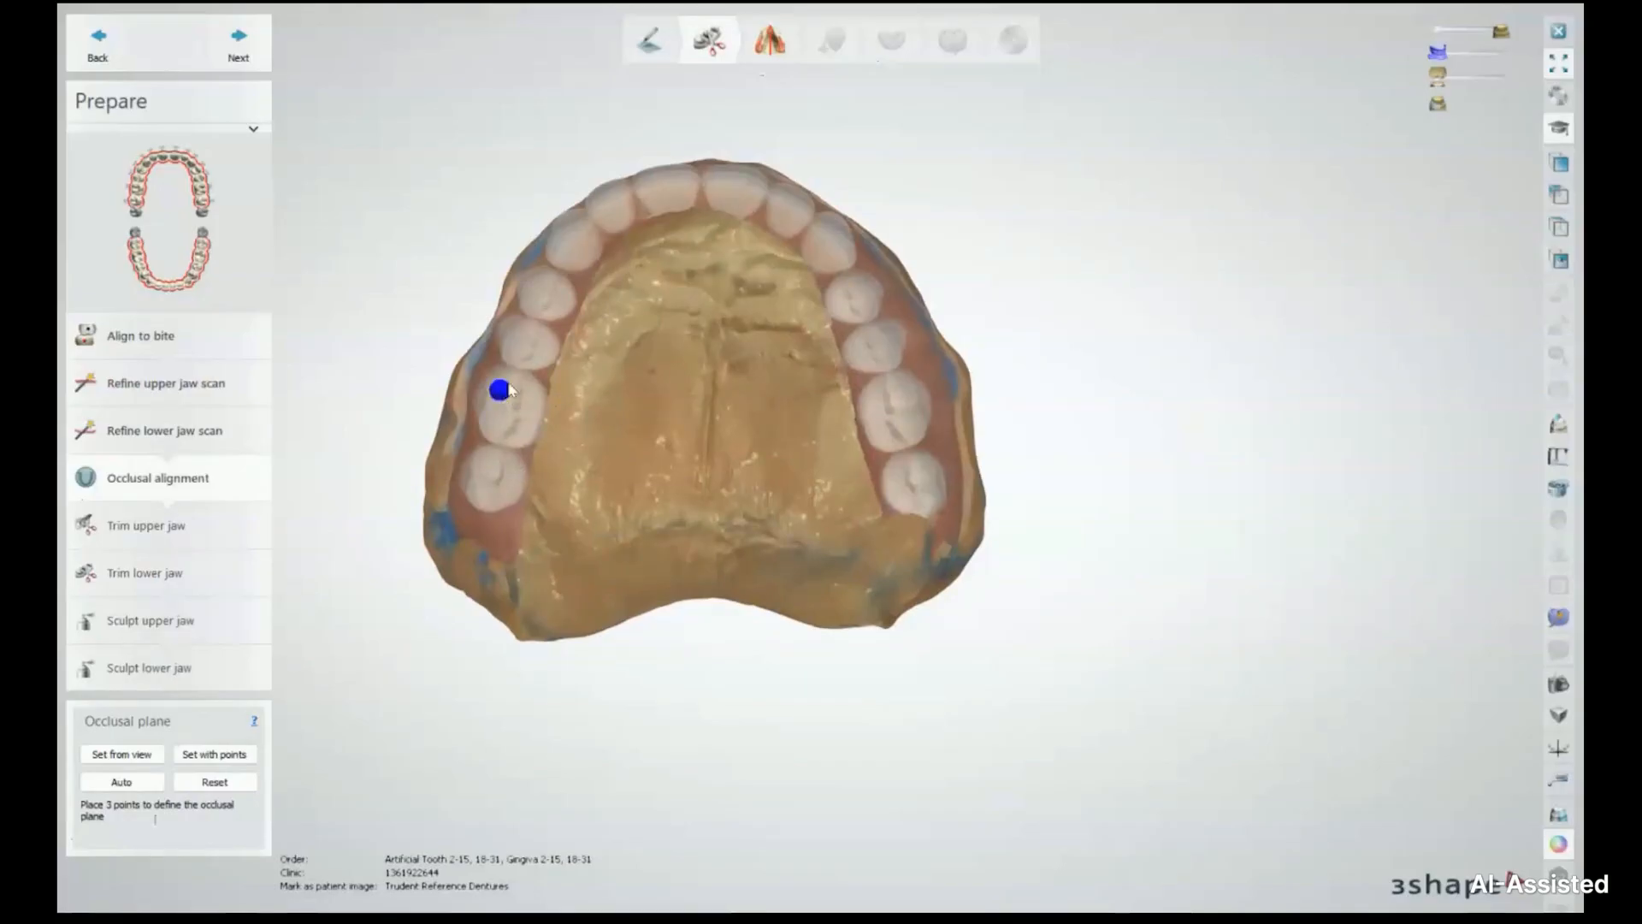
{"action": "left_click", "coordinate": [701, 180]}
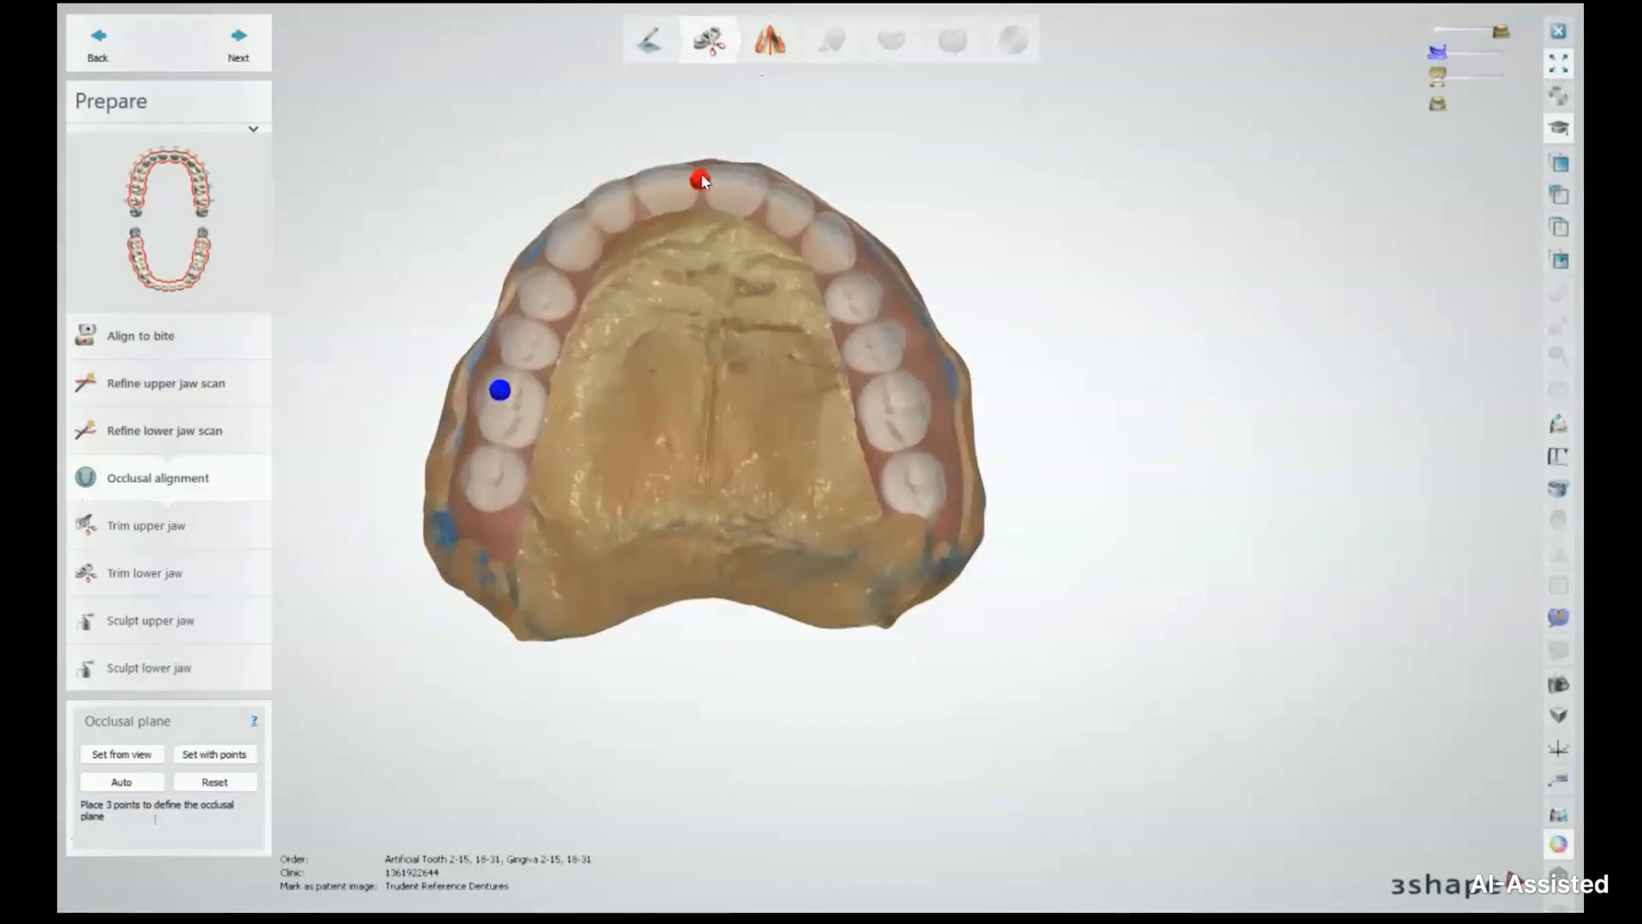
{"action": "left_click", "coordinate": [906, 396]}
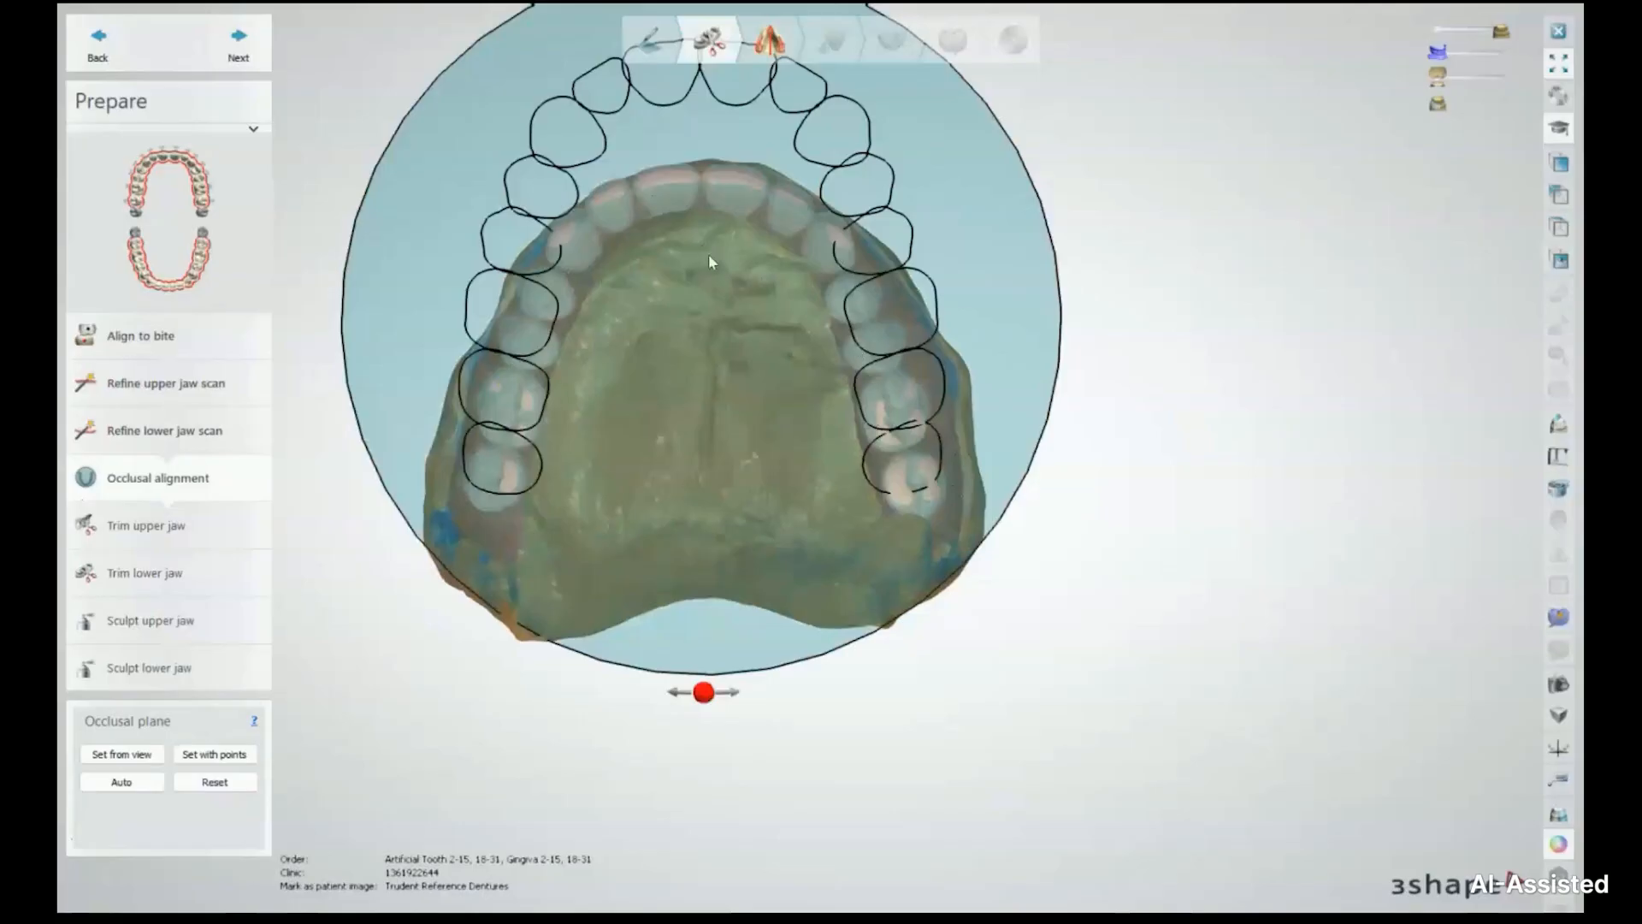
{"action": "left_click_drag", "start_coordinate": [702, 290], "coordinate": [699, 408]}
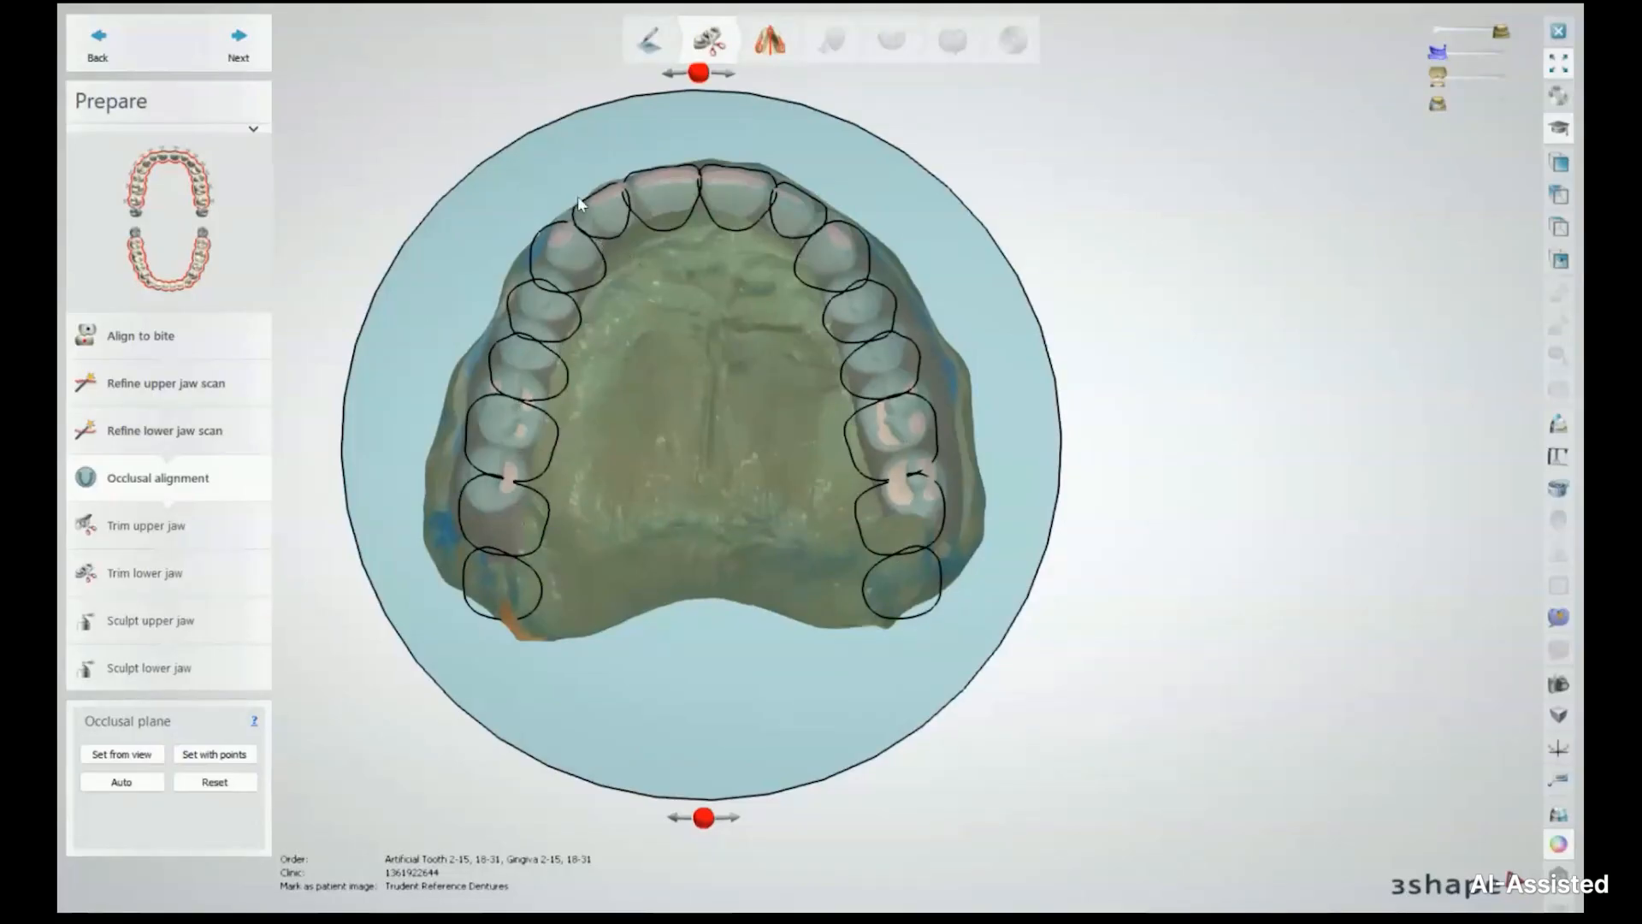
{"action": "right_click_drag", "start_coordinate": [554, 214], "coordinate": [696, 341]}
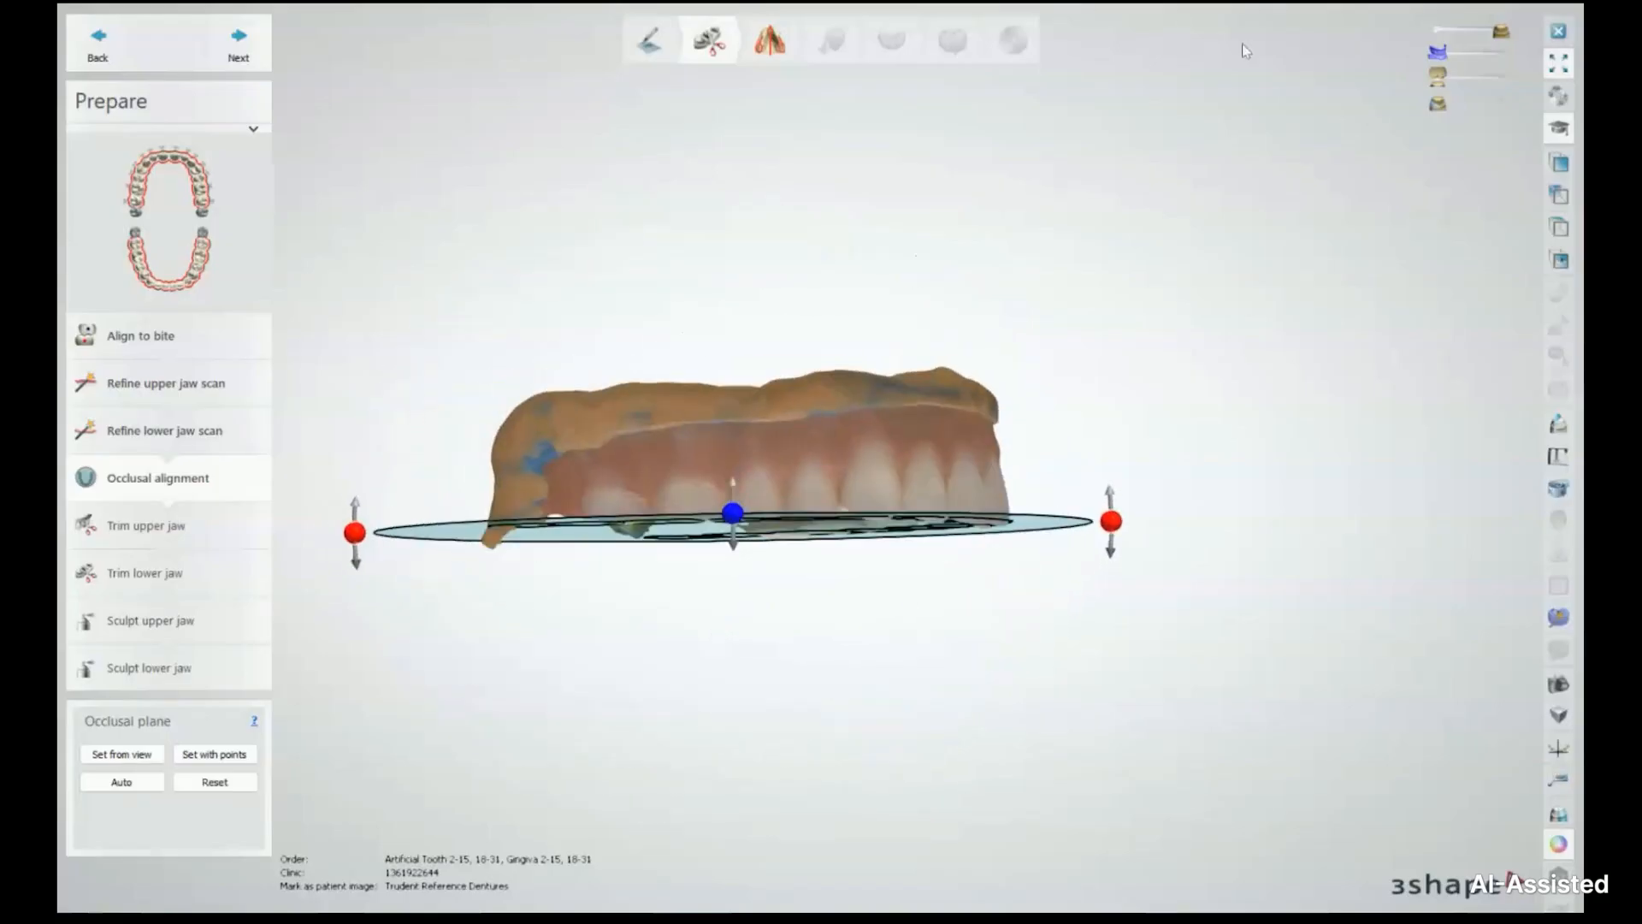
Show the lower jaw again, check the occlusal plane against both jaws, and proceed to trimming the upper jaw
{"action": "left_click", "coordinate": [1509, 77]}
{"action": "right_click_drag", "start_coordinate": [799, 400], "coordinate": [824, 412]}
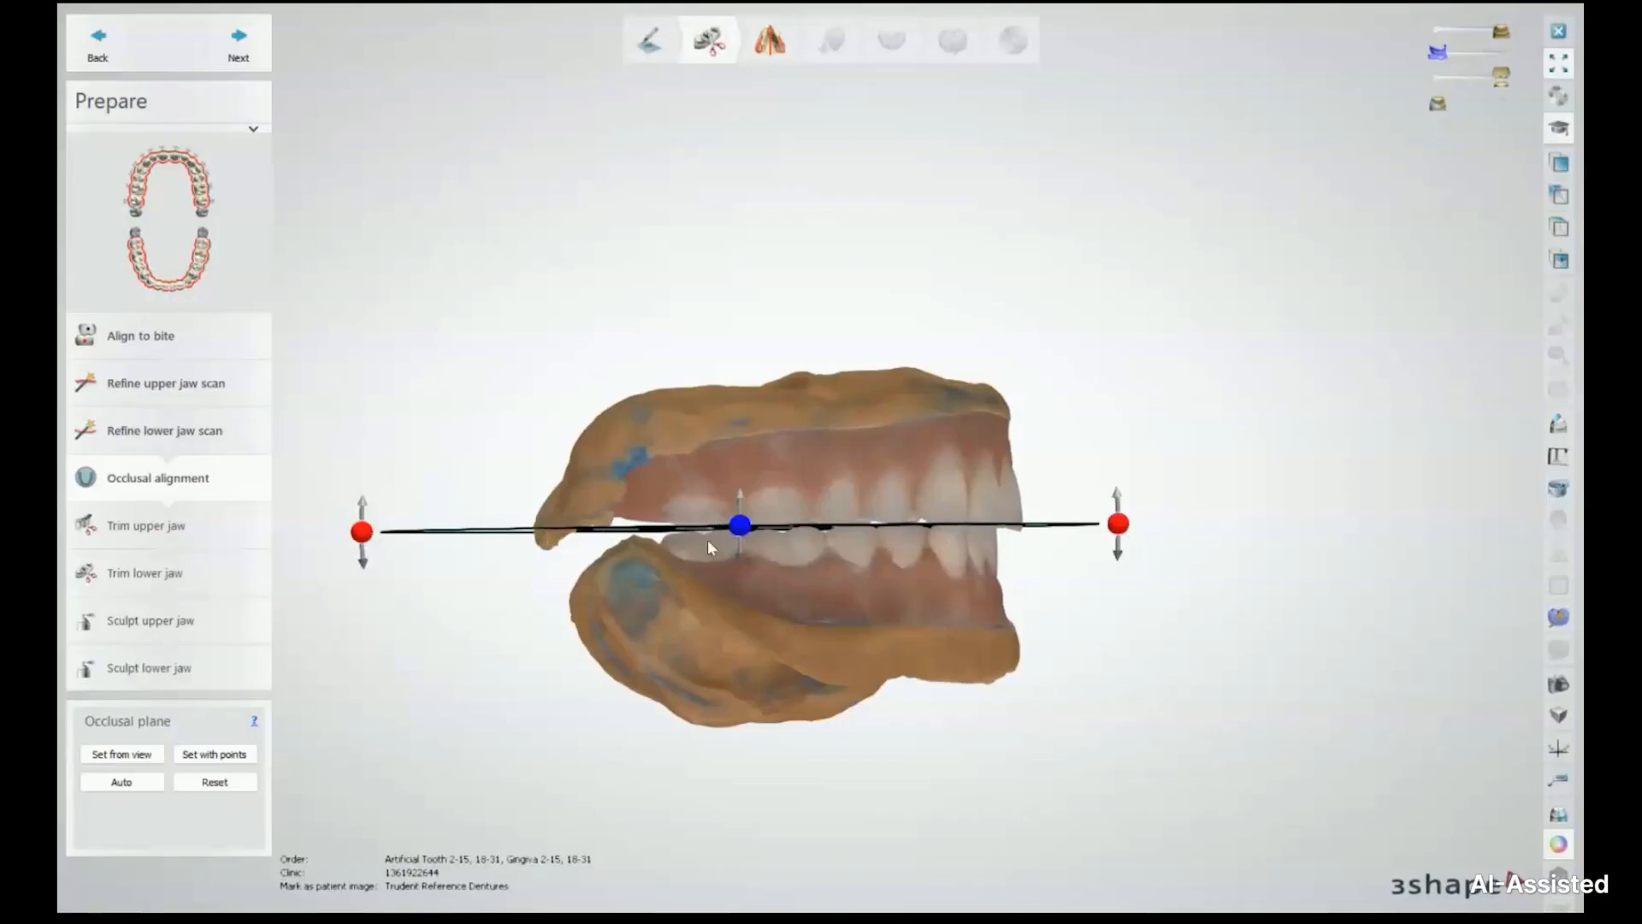
{"action": "right_click_drag", "start_coordinate": [921, 526], "coordinate": [344, 447]}
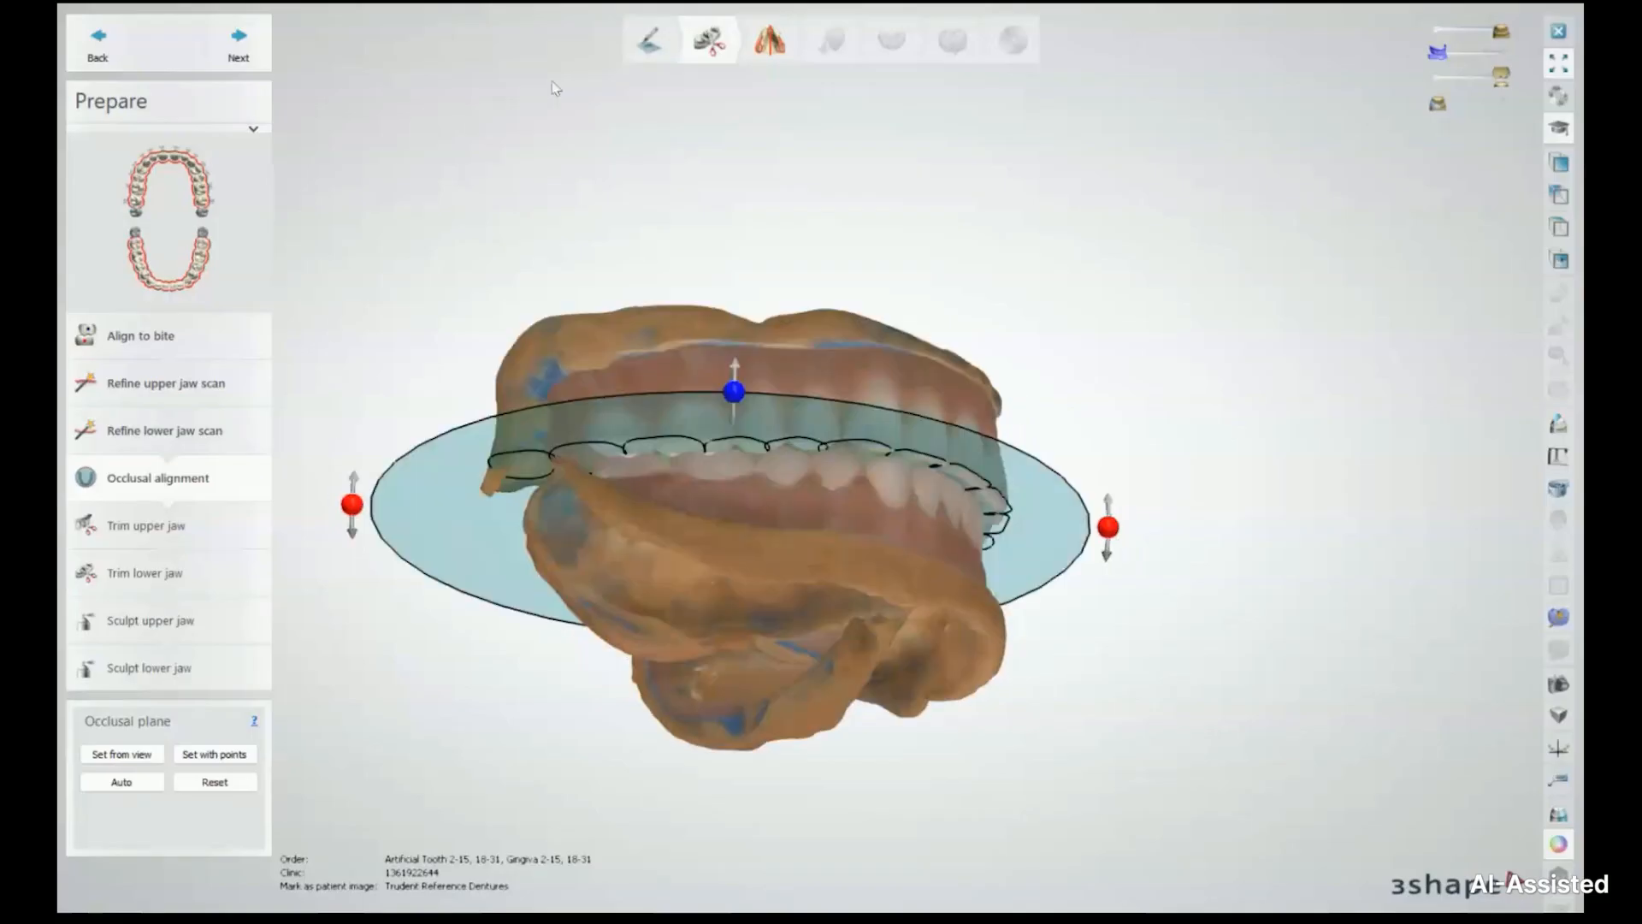
{"action": "right_click_drag", "start_coordinate": [693, 218], "coordinate": [725, 268]}
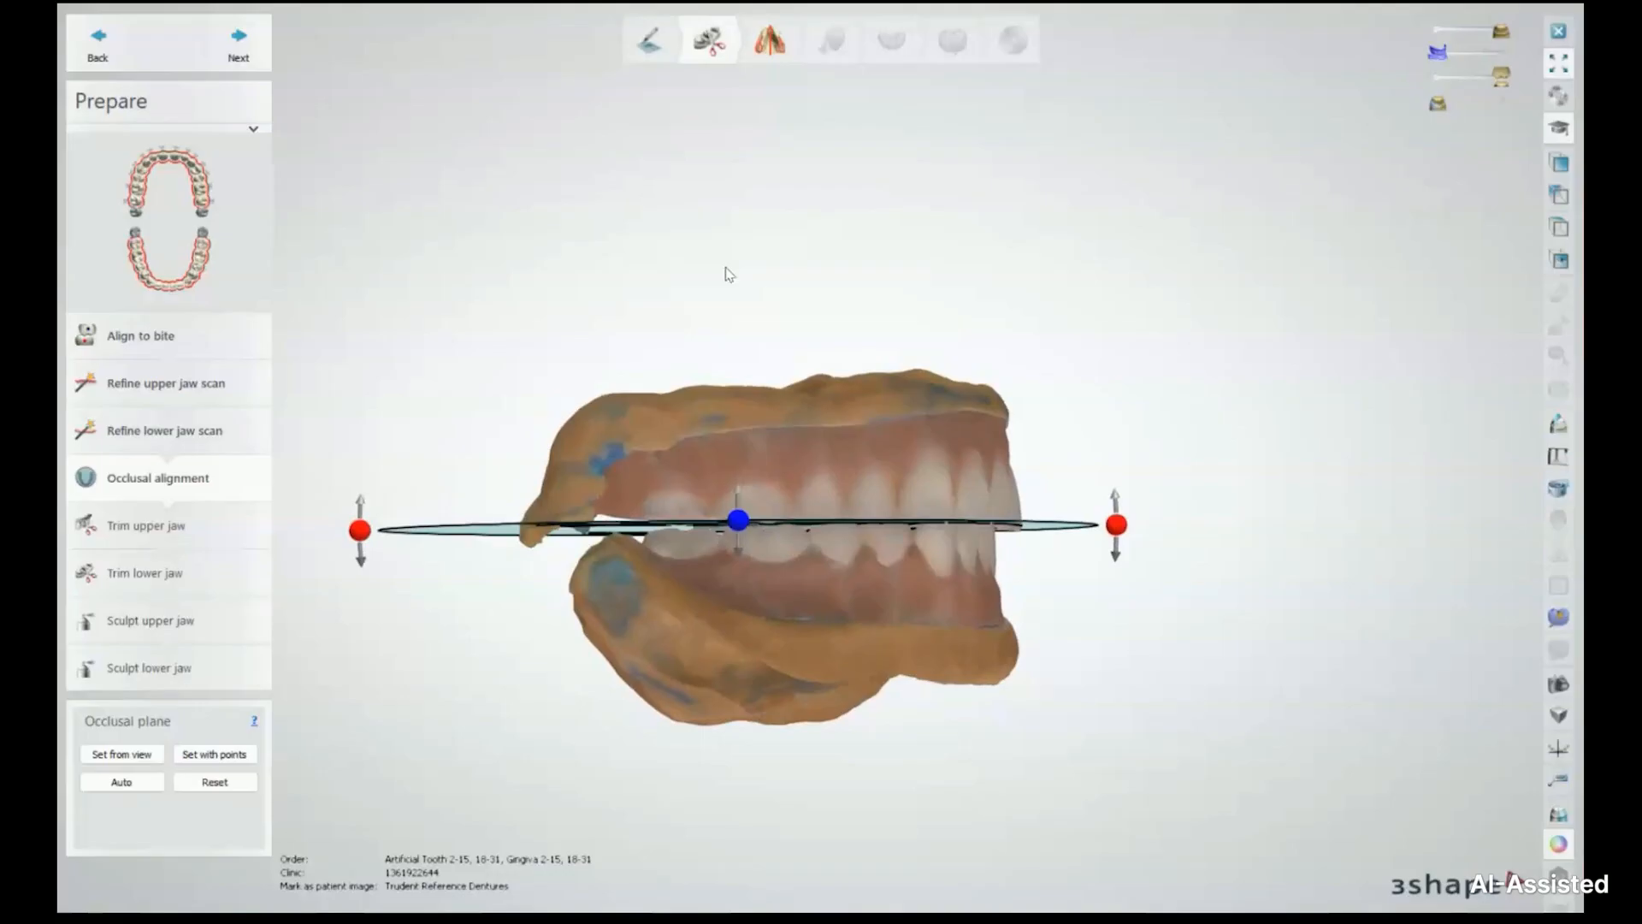
{"action": "right_click_drag", "start_coordinate": [911, 433], "coordinate": [676, 282]}
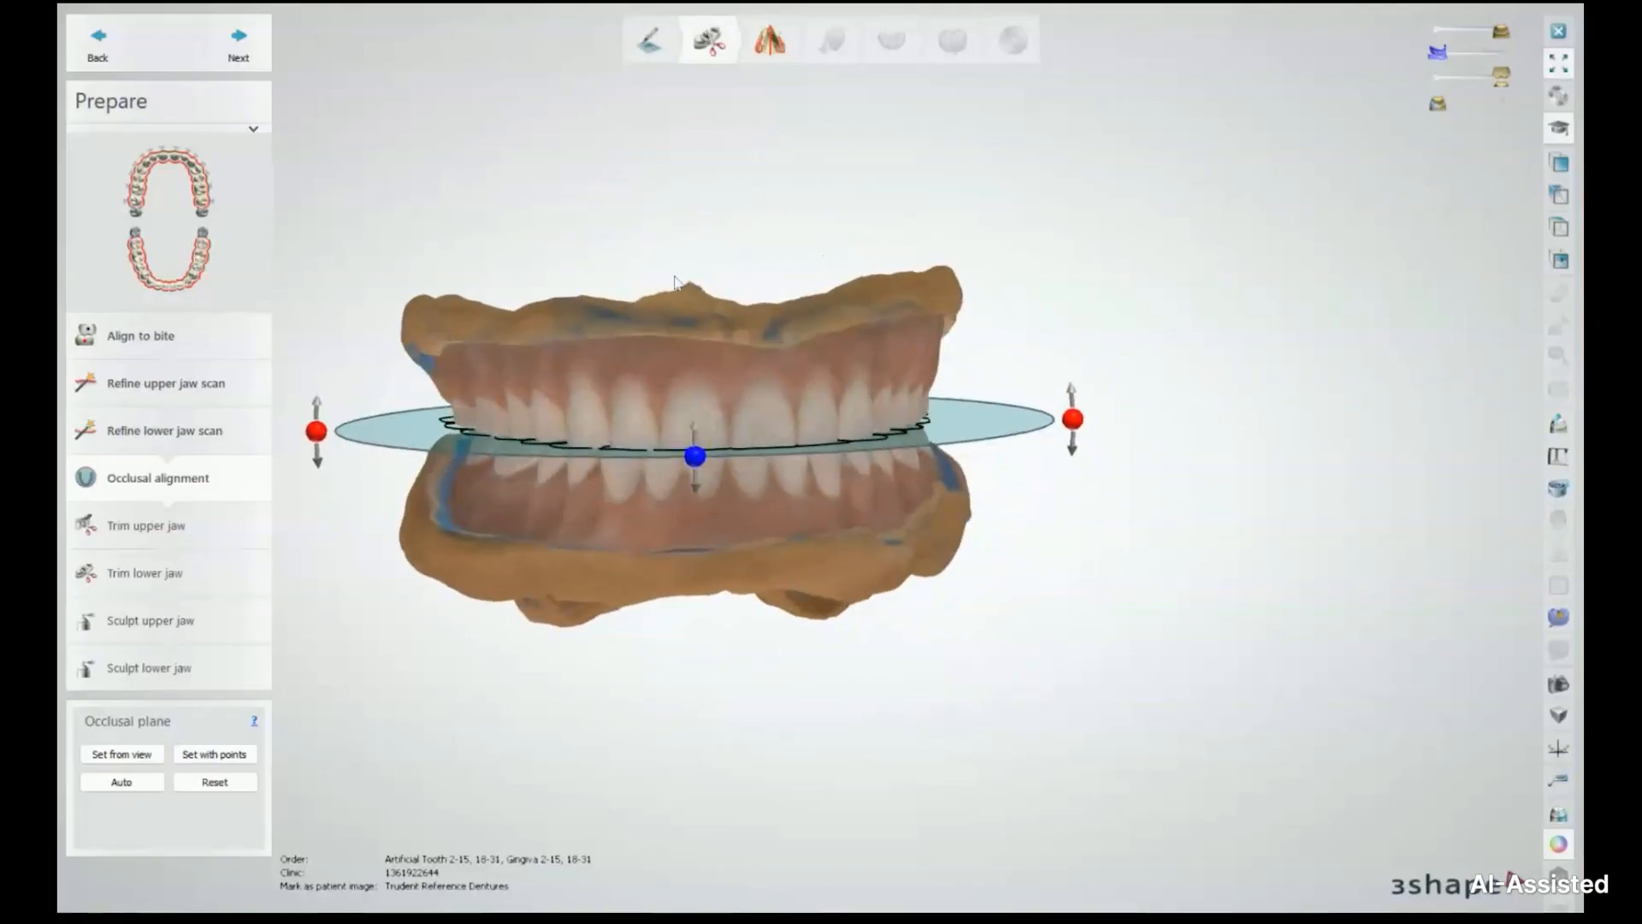
{"action": "left_click", "coordinate": [238, 44]}
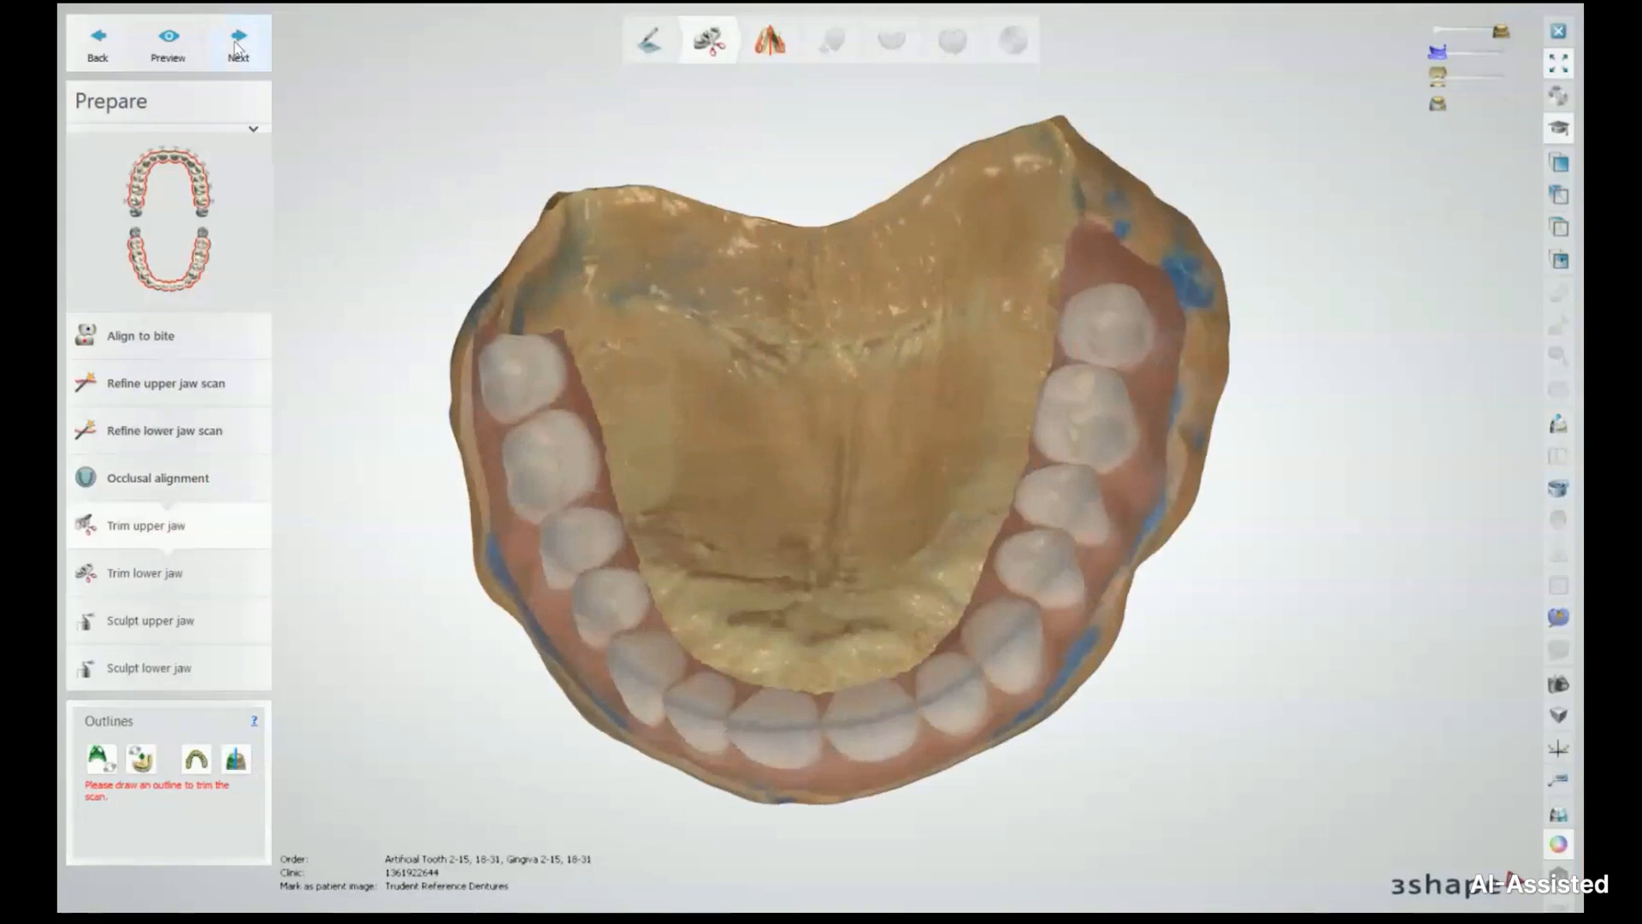
Examine the upper jaw scan's flange and posterior borders from the rear and both sides
{"action": "right_click_drag", "start_coordinate": [633, 405], "coordinate": [829, 293]}
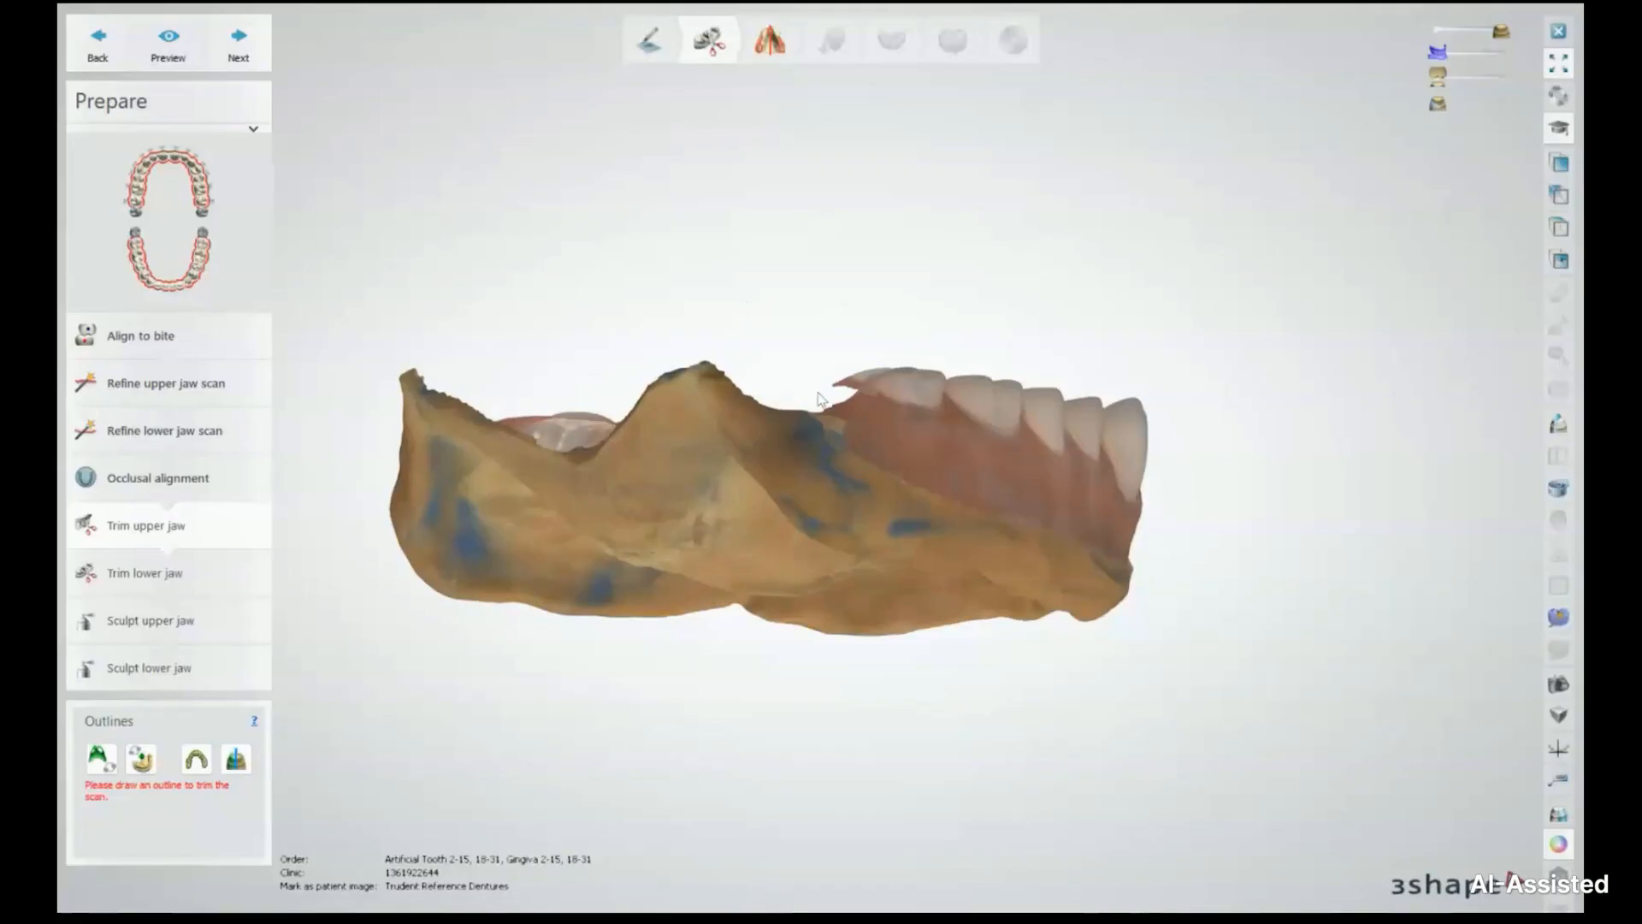
{"action": "mouse_move", "coordinate": [682, 380]}
{"action": "right_mouse_down"}
{"action": "mouse_move", "coordinate": [695, 404]}
{"action": "mouse_move", "coordinate": [675, 389]}
{"action": "right_mouse_up"}
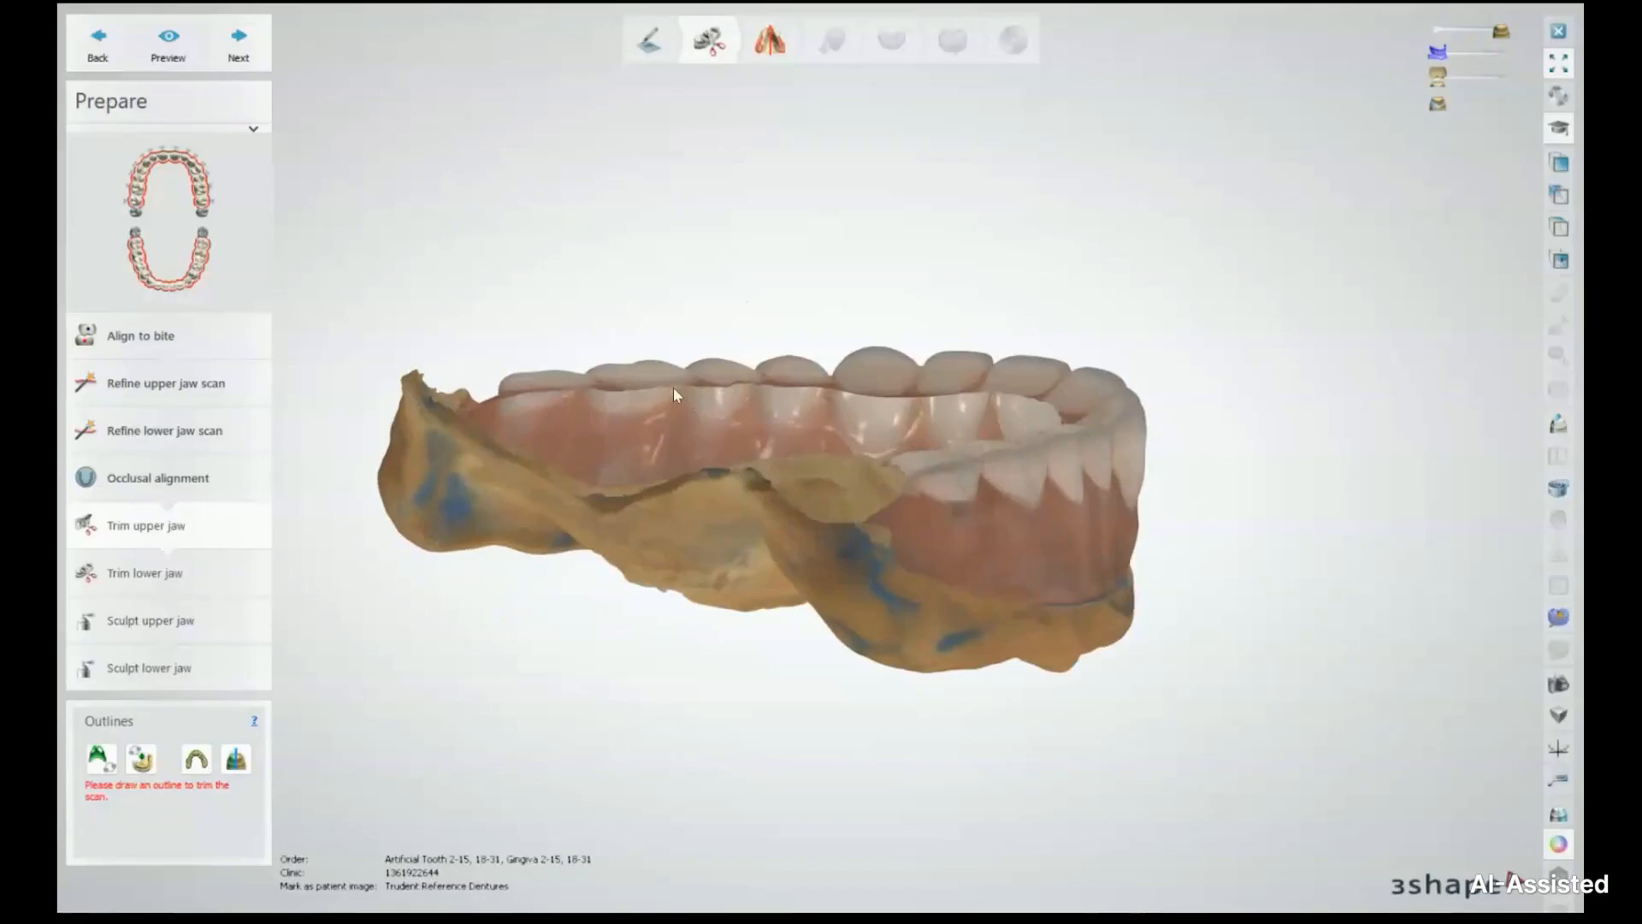
{"action": "right_click_drag", "start_coordinate": [955, 637], "coordinate": [945, 598]}
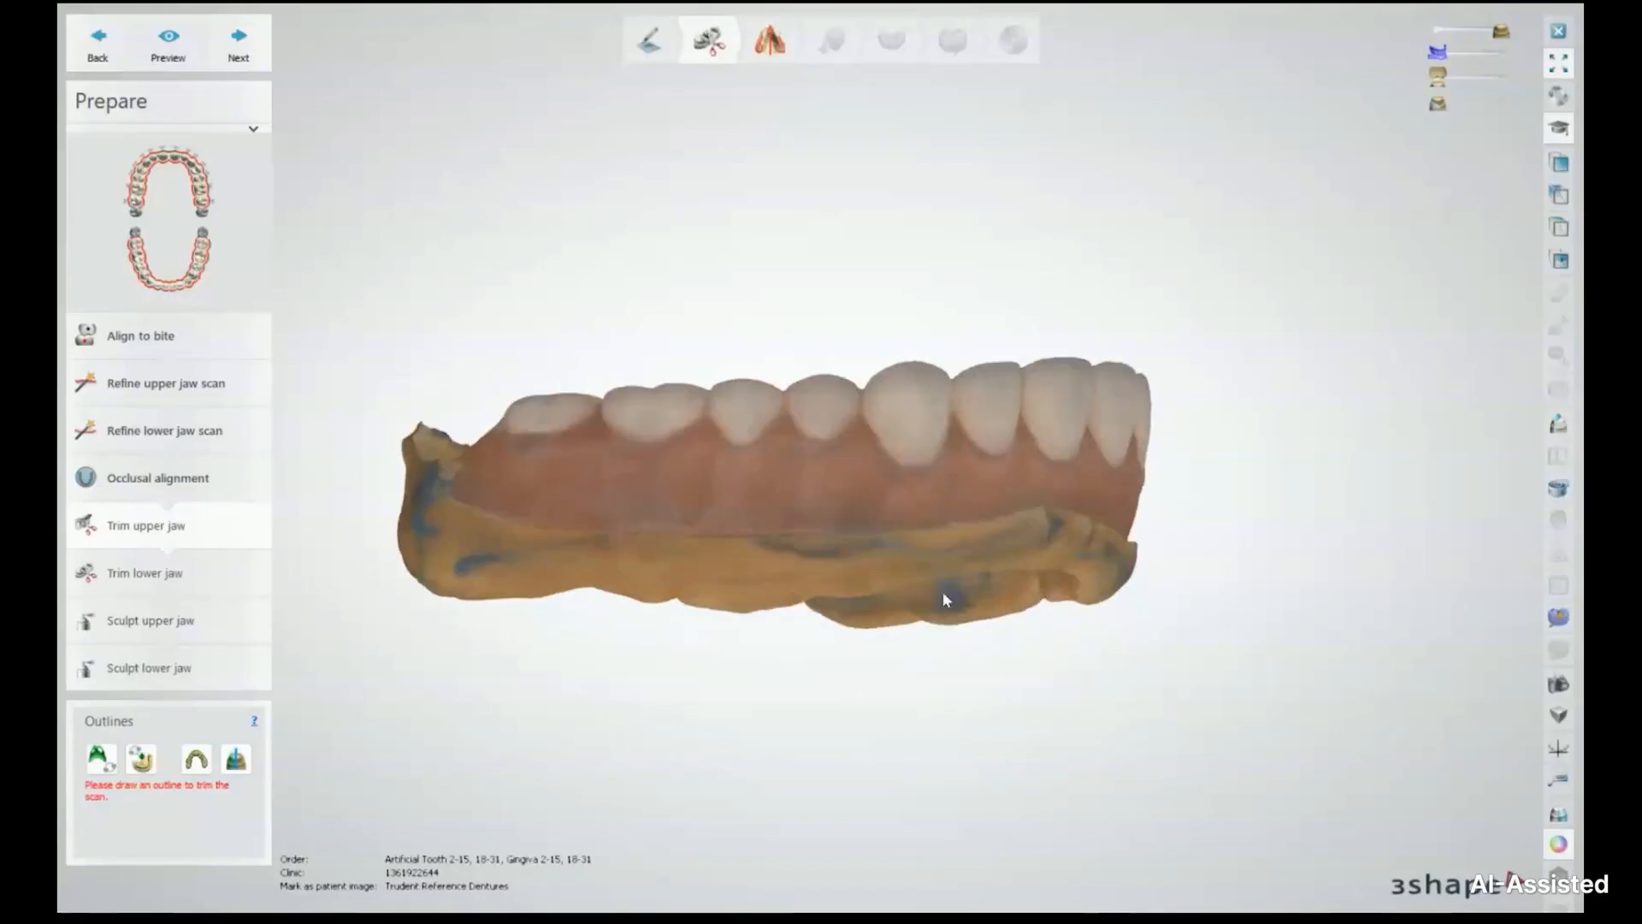
{"action": "right_click_drag", "start_coordinate": [808, 580], "coordinate": [671, 547]}
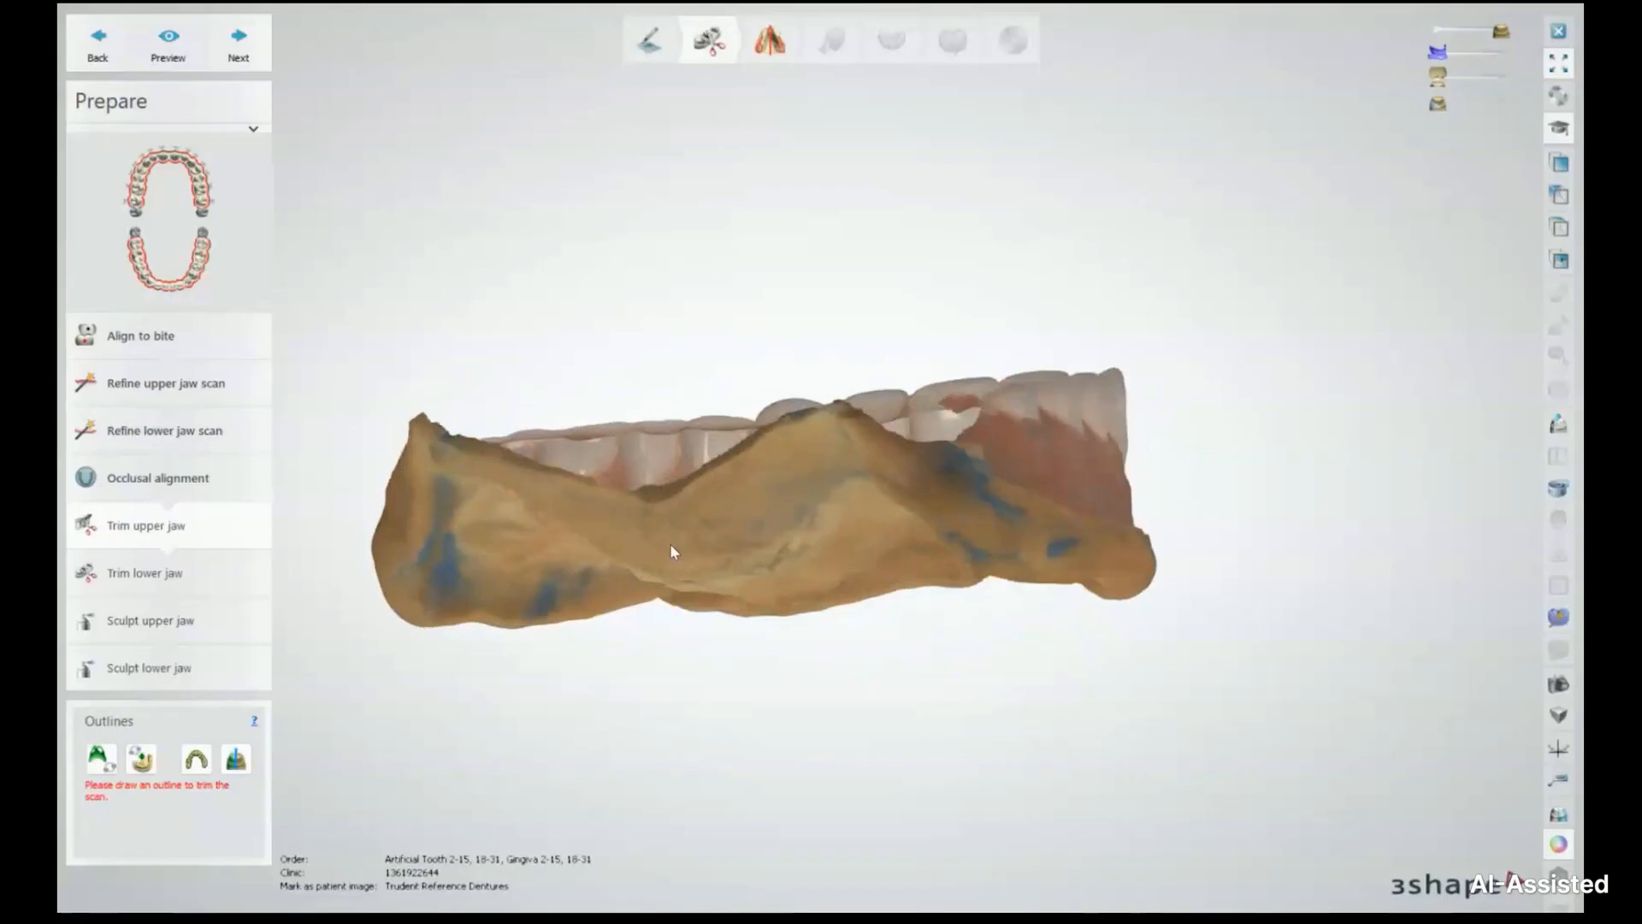
{"action": "right_click_drag", "start_coordinate": [723, 511], "coordinate": [692, 494]}
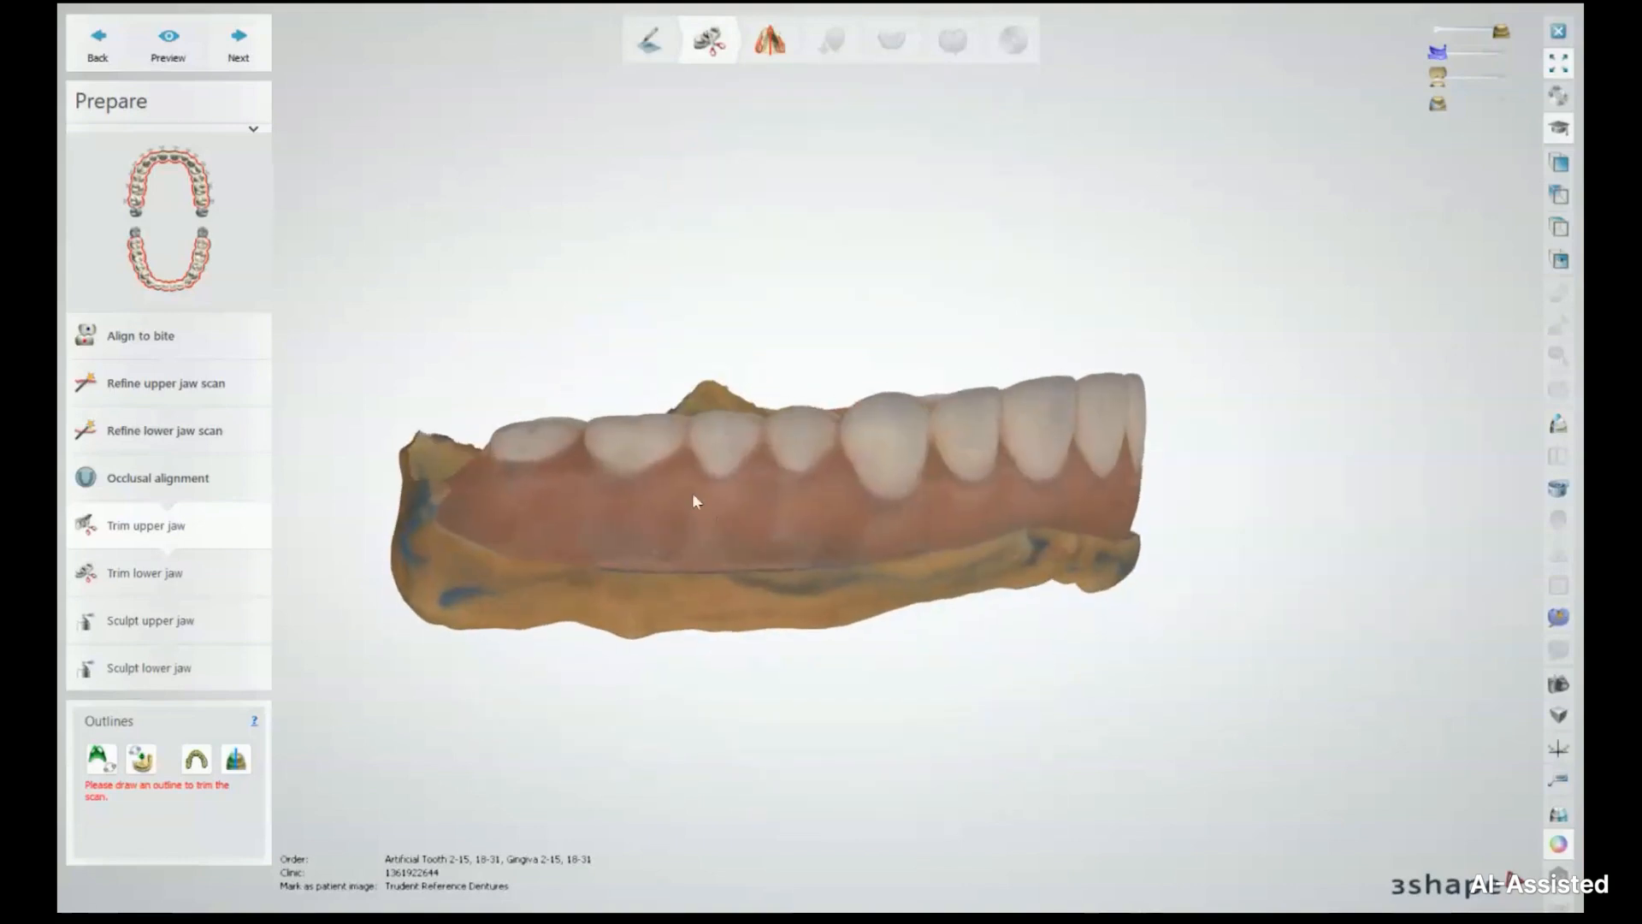
{"action": "right_click_drag", "start_coordinate": [453, 532], "coordinate": [578, 528]}
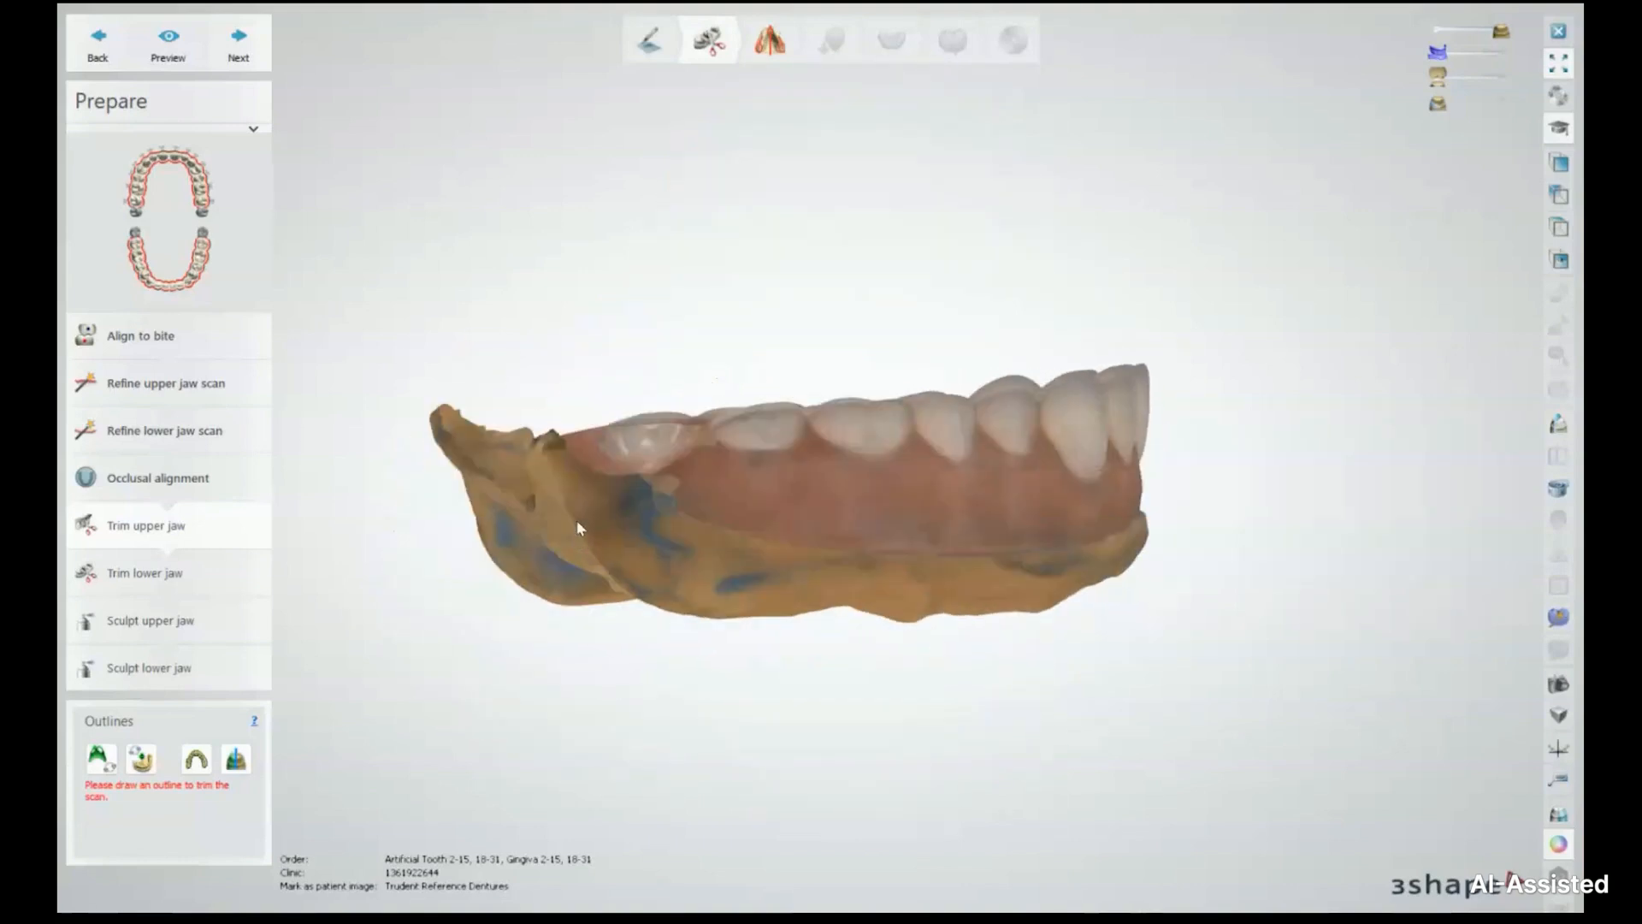
Turn off the scan colours on the upper jaw to show its bare surface at the posterior border
{"action": "left_click", "coordinate": [1558, 845]}
{"action": "right_click_drag", "start_coordinate": [775, 522], "coordinate": [849, 541]}
{"action": "scroll", "coordinate": [780, 635], "scroll_direction": "down", "scroll_amount": 1}
{"action": "scroll", "coordinate": [785, 636], "scroll_direction": "up", "scroll_amount": 5}
{"action": "right_click_drag", "start_coordinate": [785, 636], "coordinate": [684, 527]}
Start the upper jaw trim outline at the middle of the posterior palatal border and draw it to the tip of one tuberosity
{"action": "left_click", "coordinate": [100, 769]}
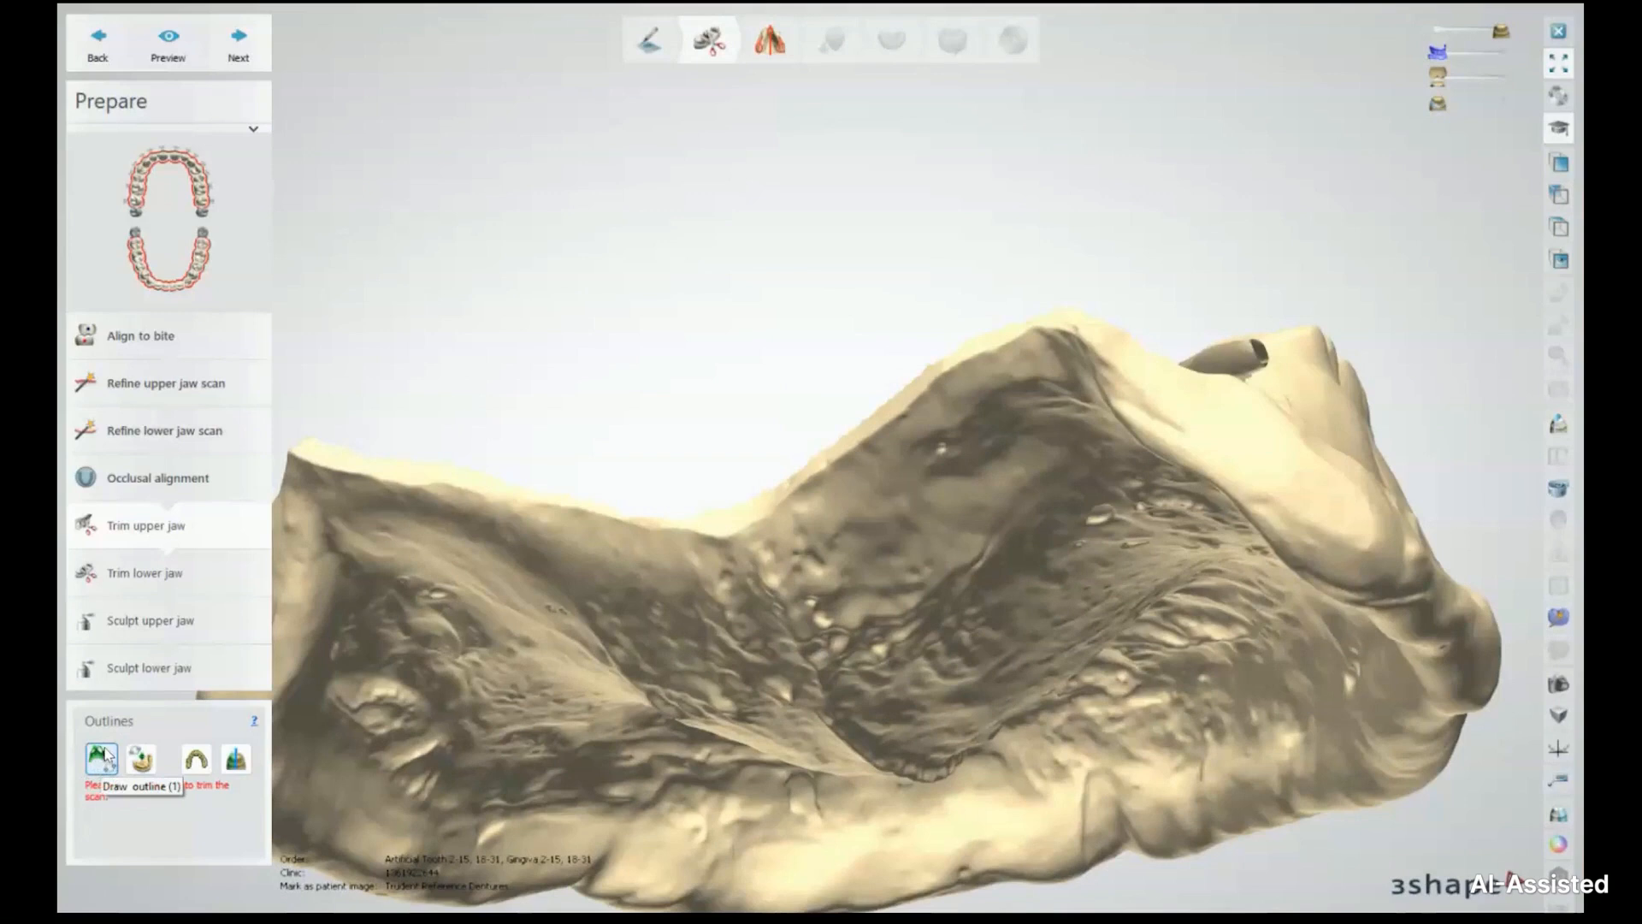
{"action": "left_click", "coordinate": [100, 760]}
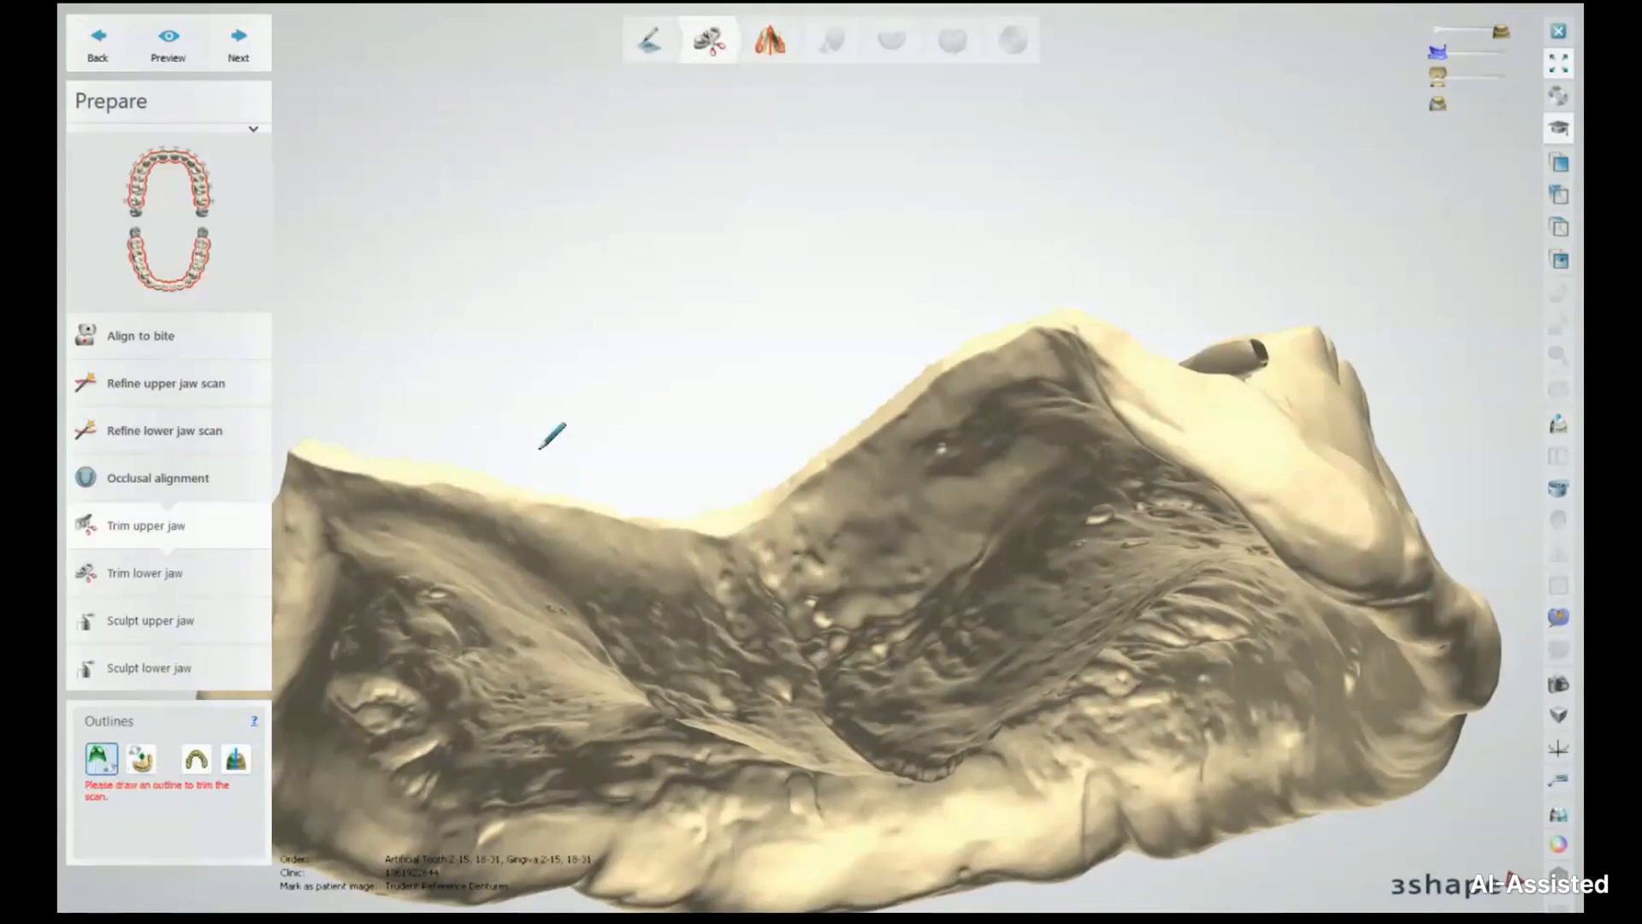
{"action": "scroll", "coordinate": [746, 524], "scroll_direction": "up", "scroll_amount": 2}
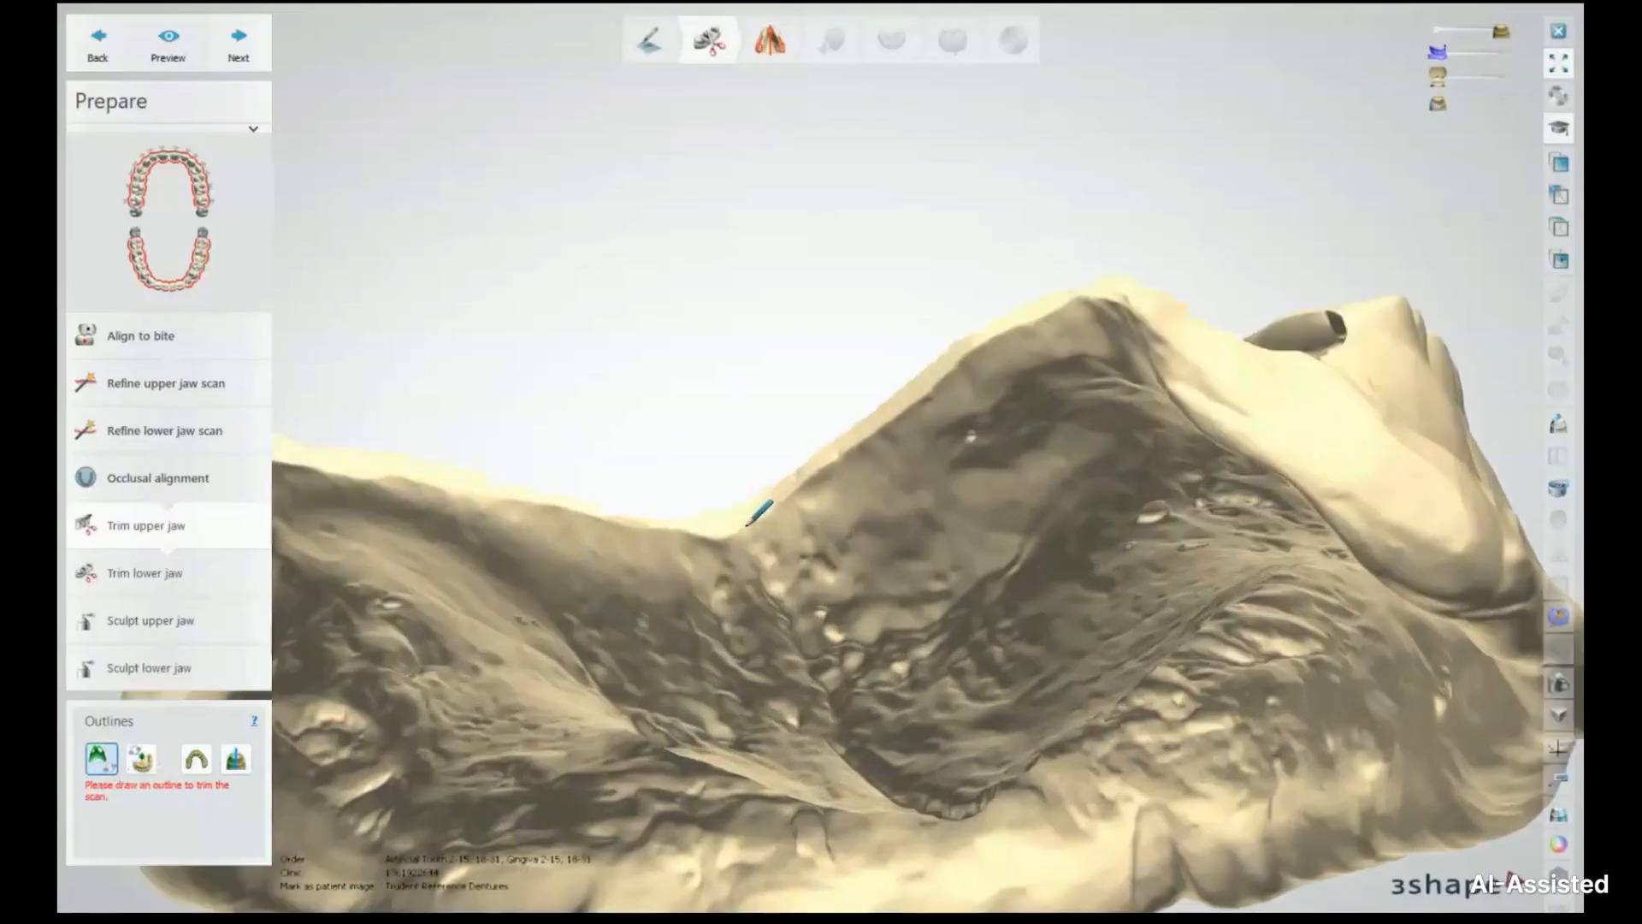
{"action": "scroll", "coordinate": [685, 535], "scroll_direction": "up", "scroll_amount": 1}
{"action": "scroll", "coordinate": [652, 536], "scroll_direction": "down", "scroll_amount": 3}
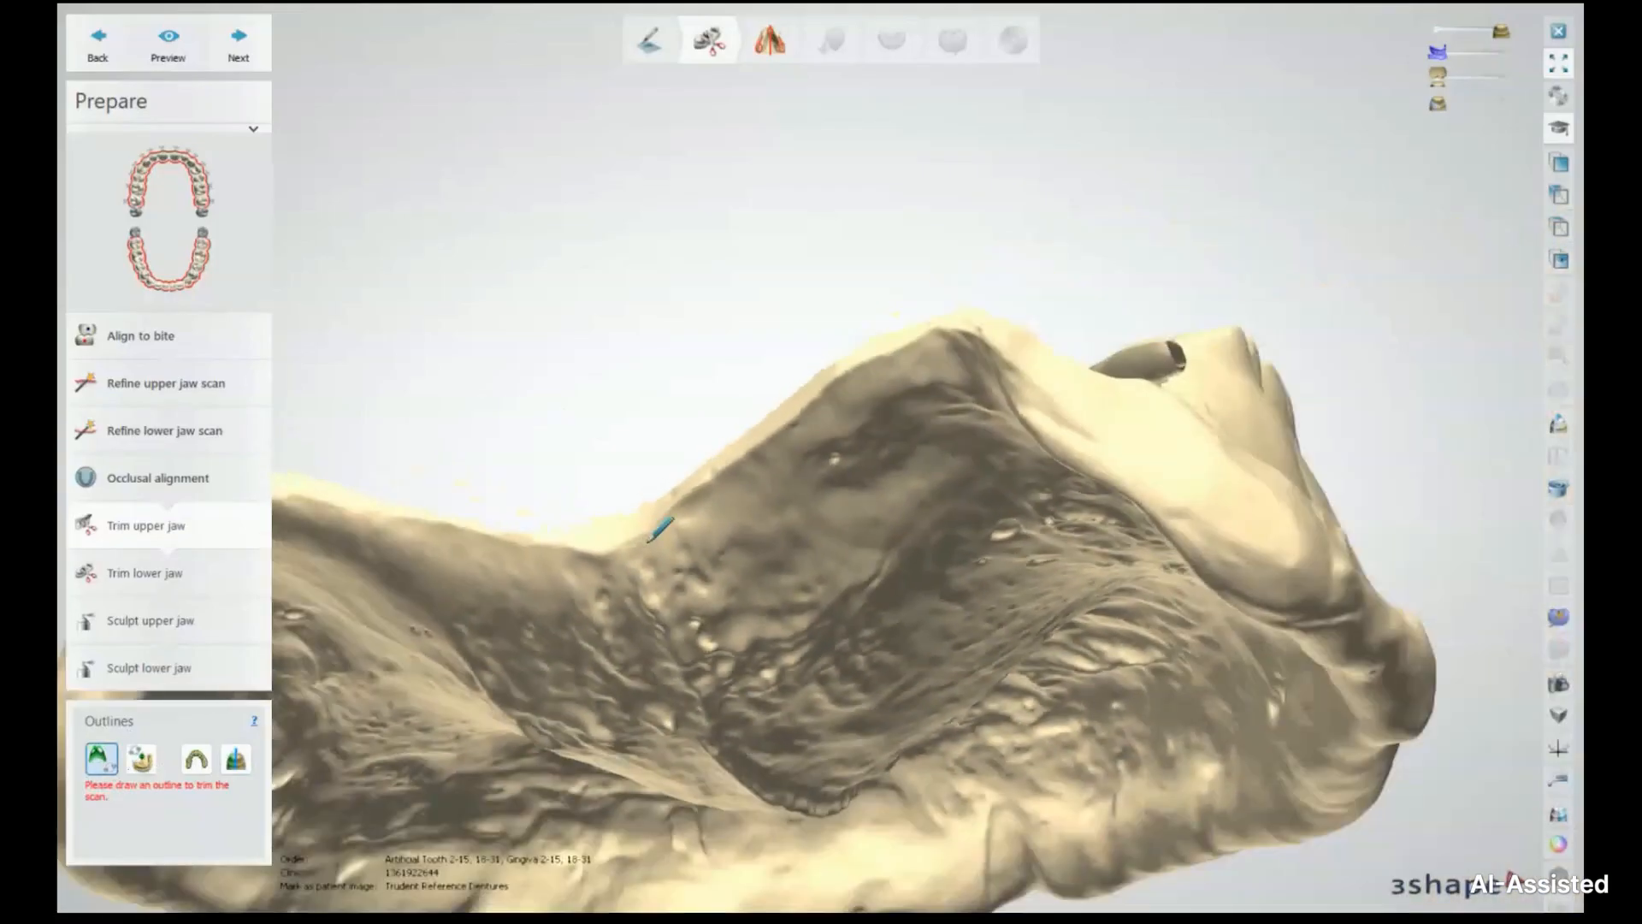
{"action": "scroll", "coordinate": [648, 540], "scroll_direction": "down", "scroll_amount": 2}
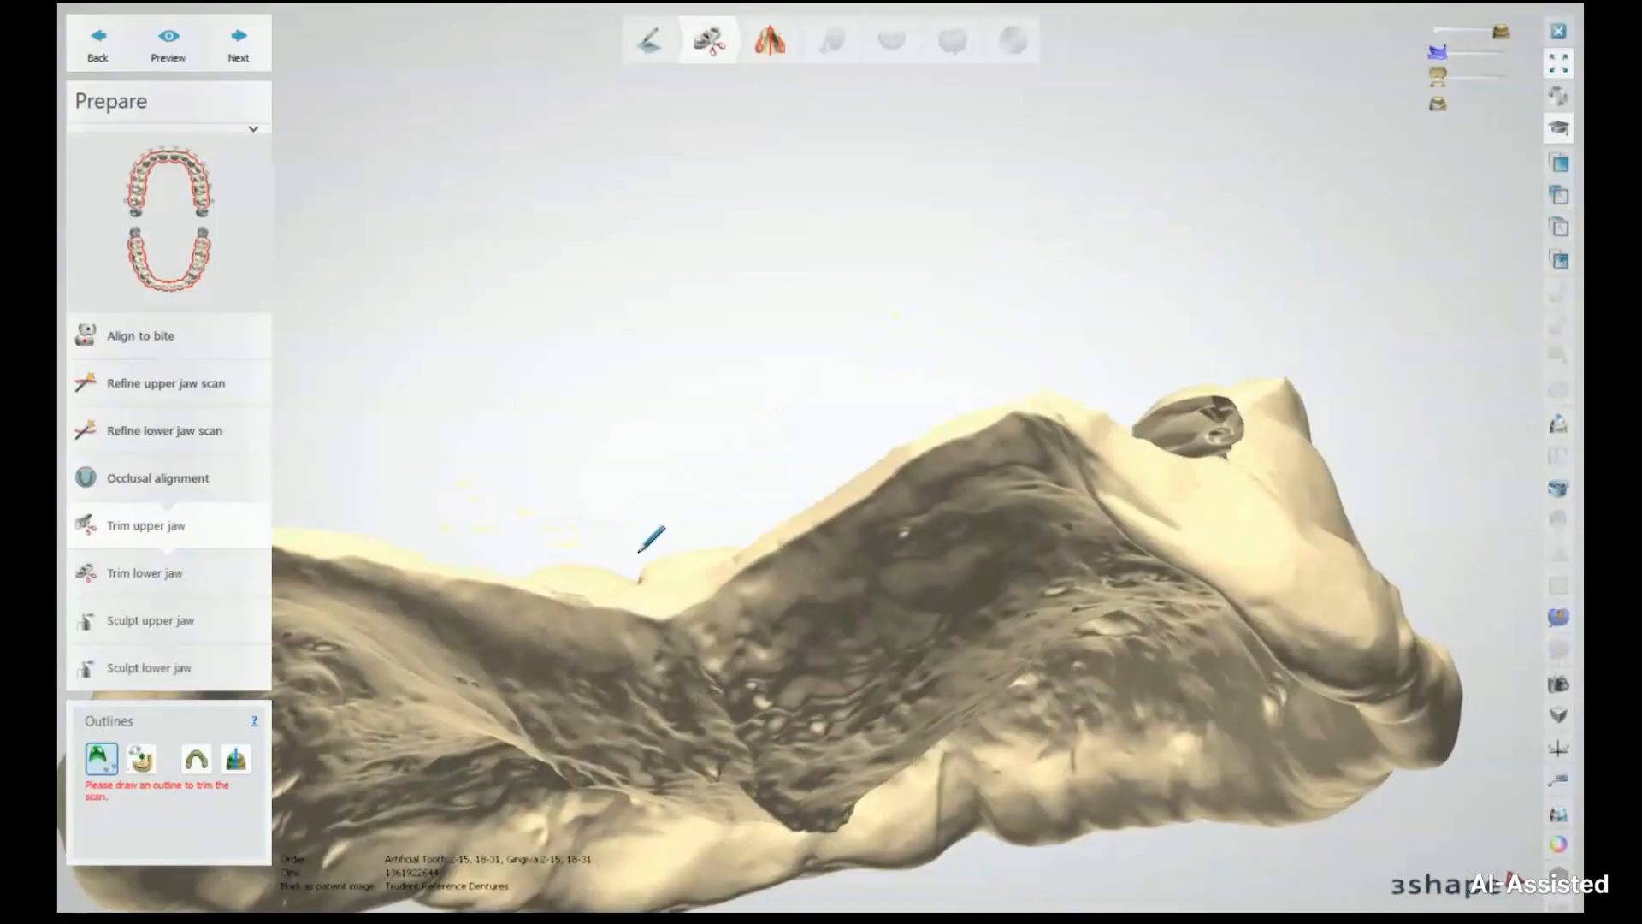
{"action": "left_click", "coordinate": [664, 615]}
{"action": "left_click", "coordinate": [742, 567]}
{"action": "left_click", "coordinate": [830, 516]}
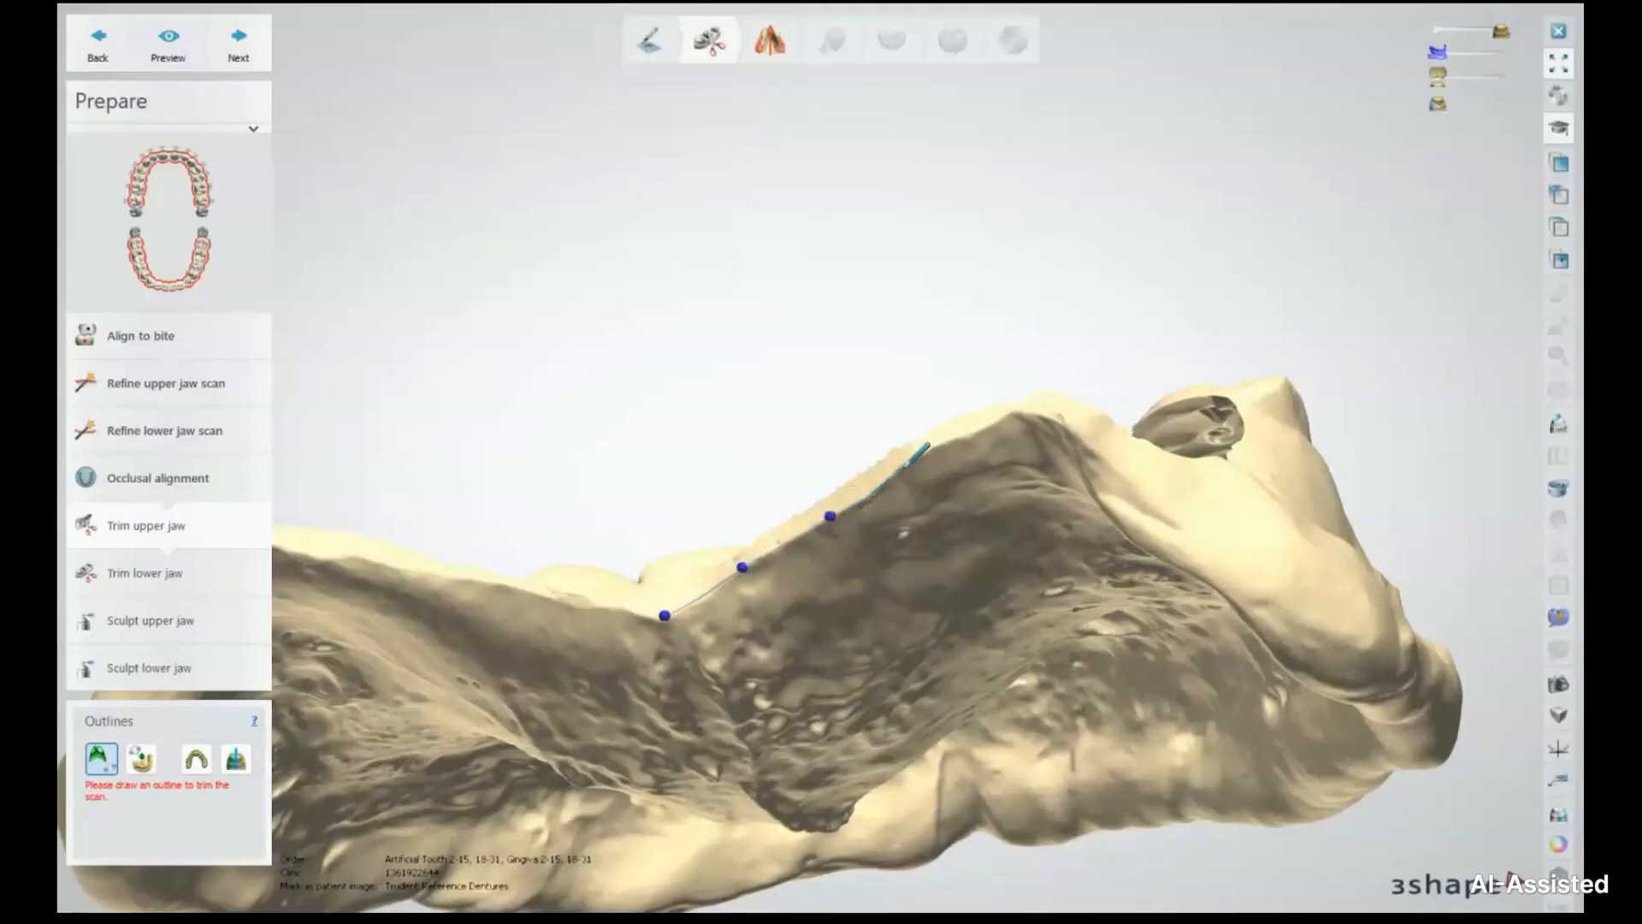
{"action": "left_click", "coordinate": [915, 453]}
{"action": "left_click", "coordinate": [1010, 413]}
{"action": "left_click", "coordinate": [1072, 429]}
Continue the trim outline down around the tuberosity and forward along the buccal flange border below the molars
{"action": "right_click_drag", "start_coordinate": [1101, 441], "coordinate": [873, 487]}
{"action": "left_click", "coordinate": [701, 526]}
{"action": "left_click", "coordinate": [776, 595]}
{"action": "left_click", "coordinate": [851, 650]}
{"action": "left_click", "coordinate": [917, 665]}
{"action": "left_click", "coordinate": [998, 678]}
{"action": "right_click_drag", "start_coordinate": [1001, 674], "coordinate": [671, 642]}
{"action": "left_click", "coordinate": [719, 684]}
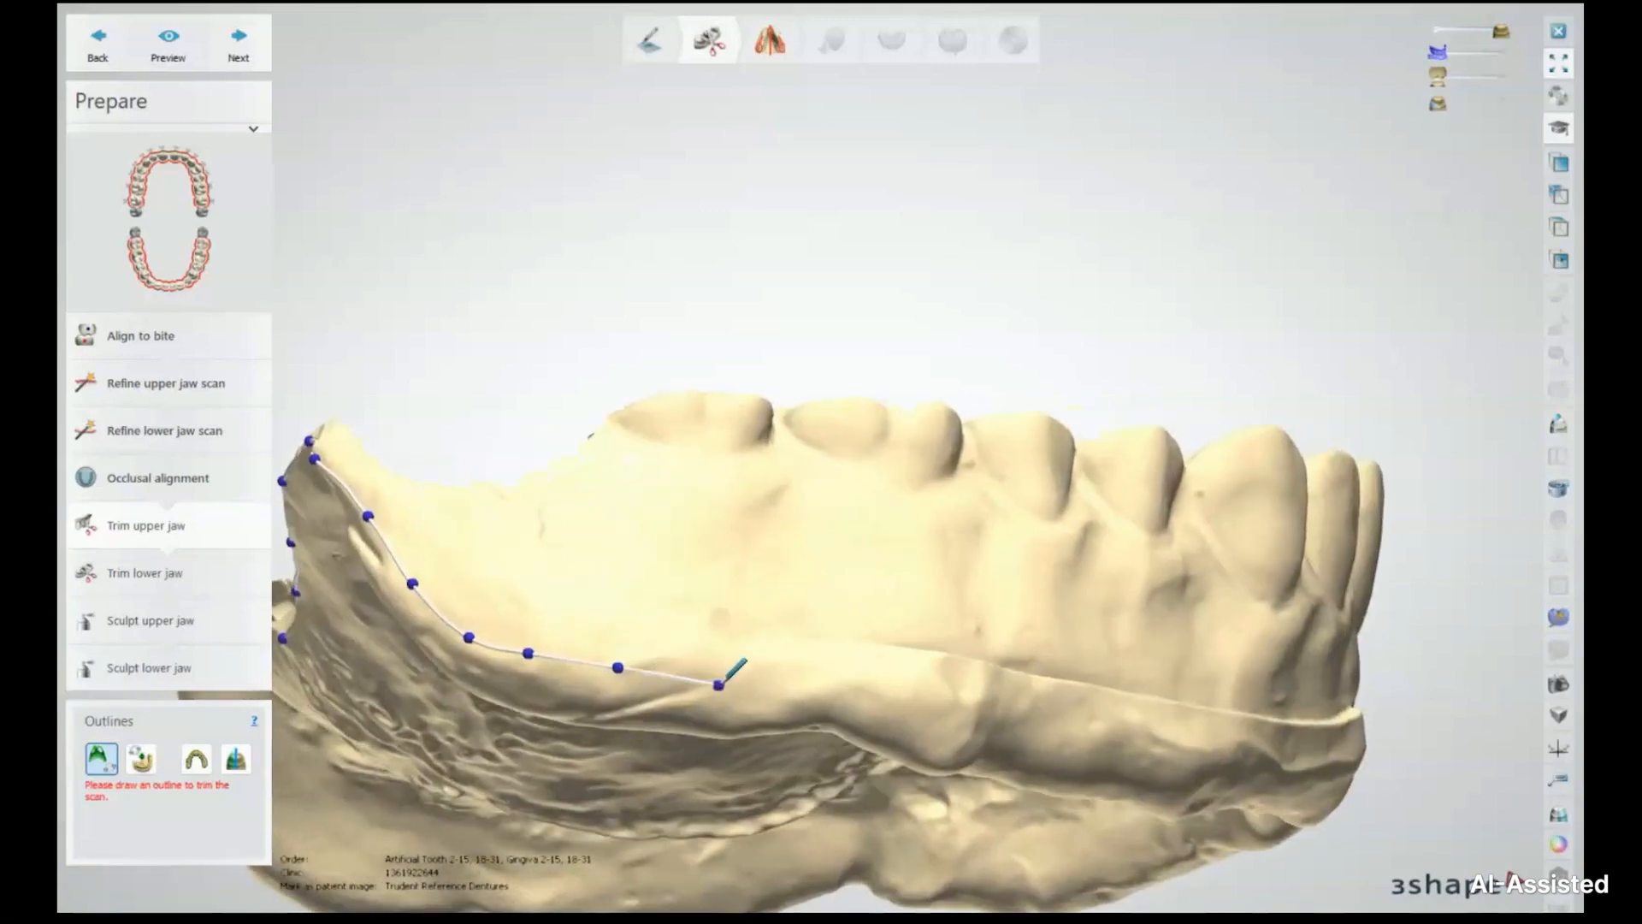
{"action": "left_click", "coordinate": [832, 689]}
{"action": "left_click", "coordinate": [939, 722]}
{"action": "left_click", "coordinate": [1003, 723]}
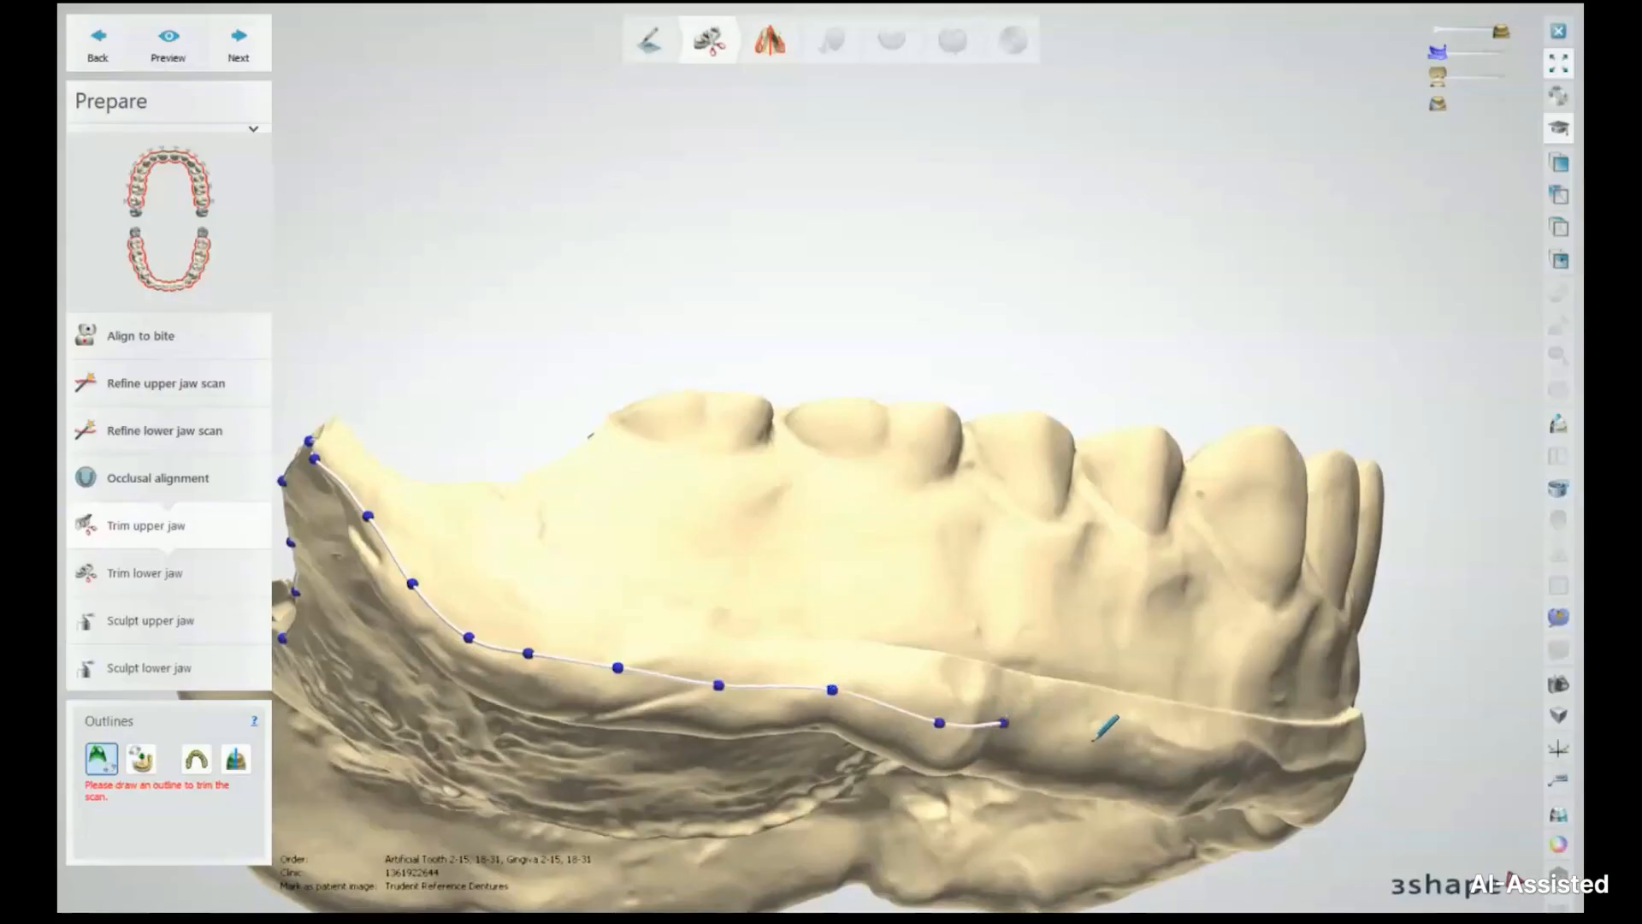
Extend the trim outline along the flange border from the premolar area toward the front teeth
{"action": "right_click_drag", "start_coordinate": [1086, 737], "coordinate": [752, 584]}
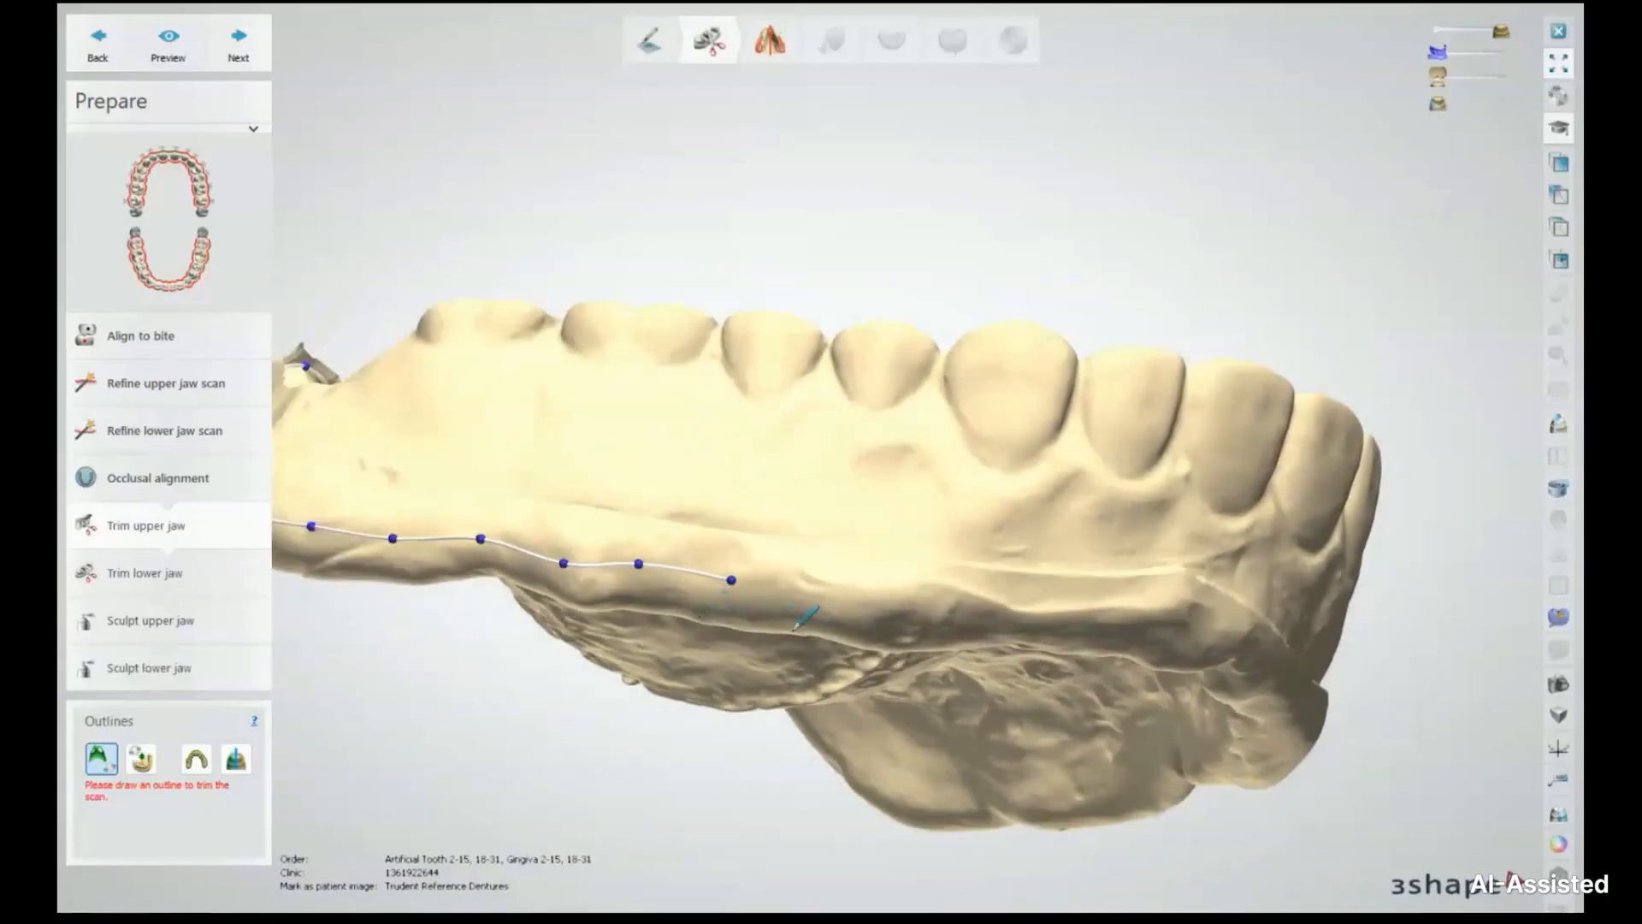
{"action": "left_click", "coordinate": [797, 586]}
{"action": "left_click", "coordinate": [884, 596]}
{"action": "left_click", "coordinate": [985, 607]}
{"action": "left_click", "coordinate": [1083, 610]}
{"action": "left_click", "coordinate": [1172, 607]}
Carry the trim outline across the front midline and onto the flange border of the opposite side
{"action": "right_click_drag", "start_coordinate": [1194, 616], "coordinate": [1082, 603]}
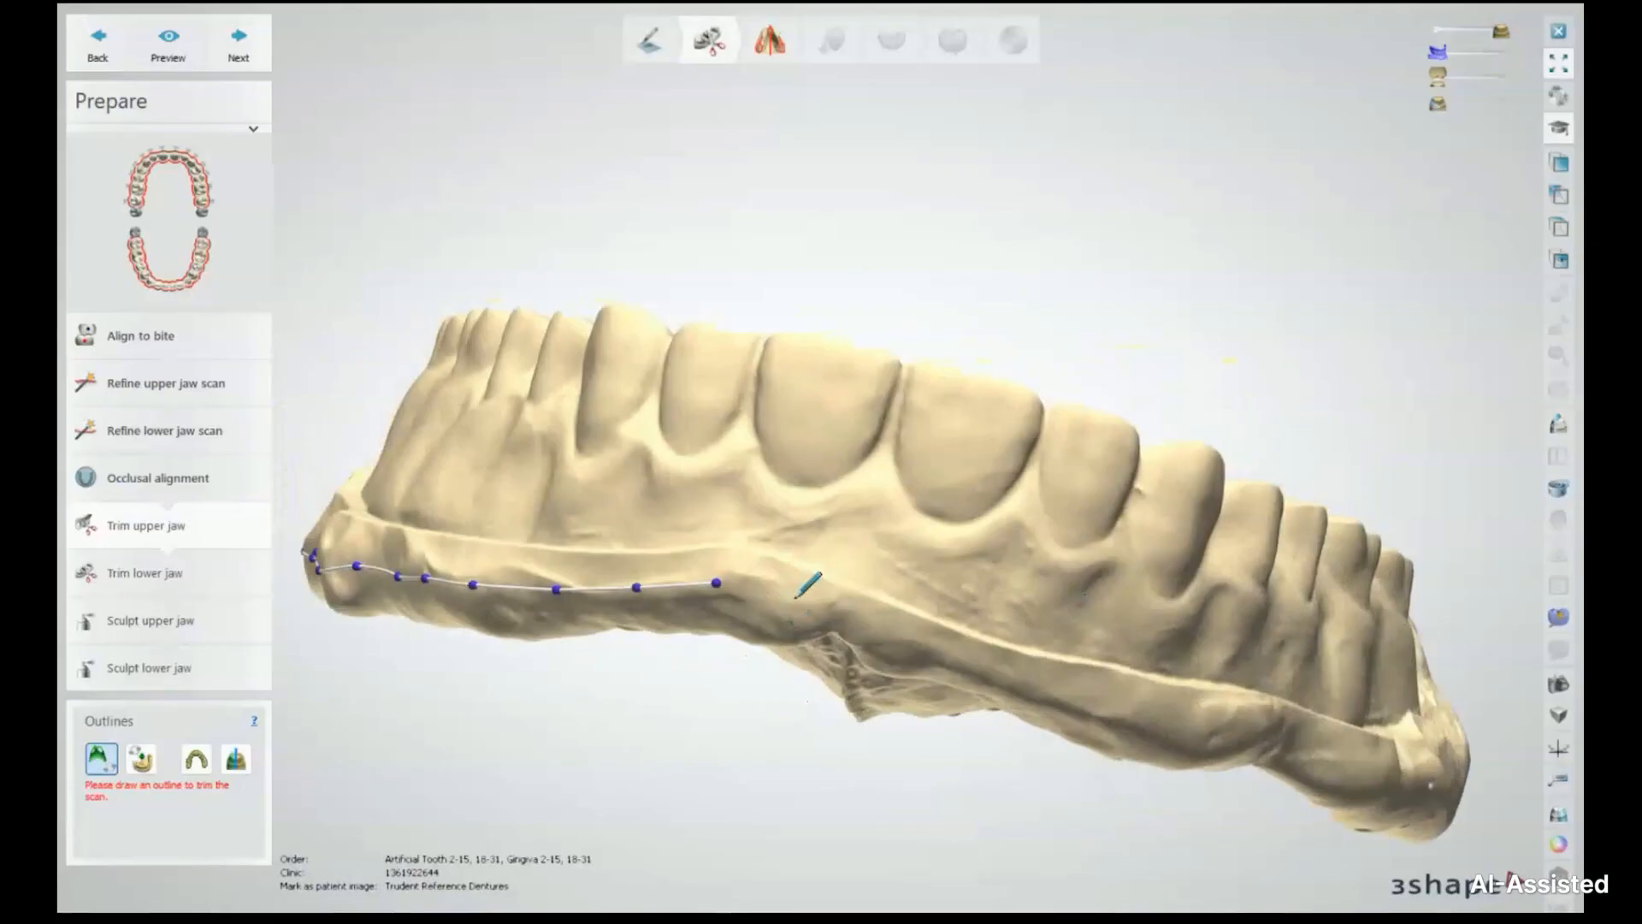
{"action": "left_click", "coordinate": [792, 590]}
{"action": "left_click", "coordinate": [889, 630]}
{"action": "left_click", "coordinate": [1003, 677]}
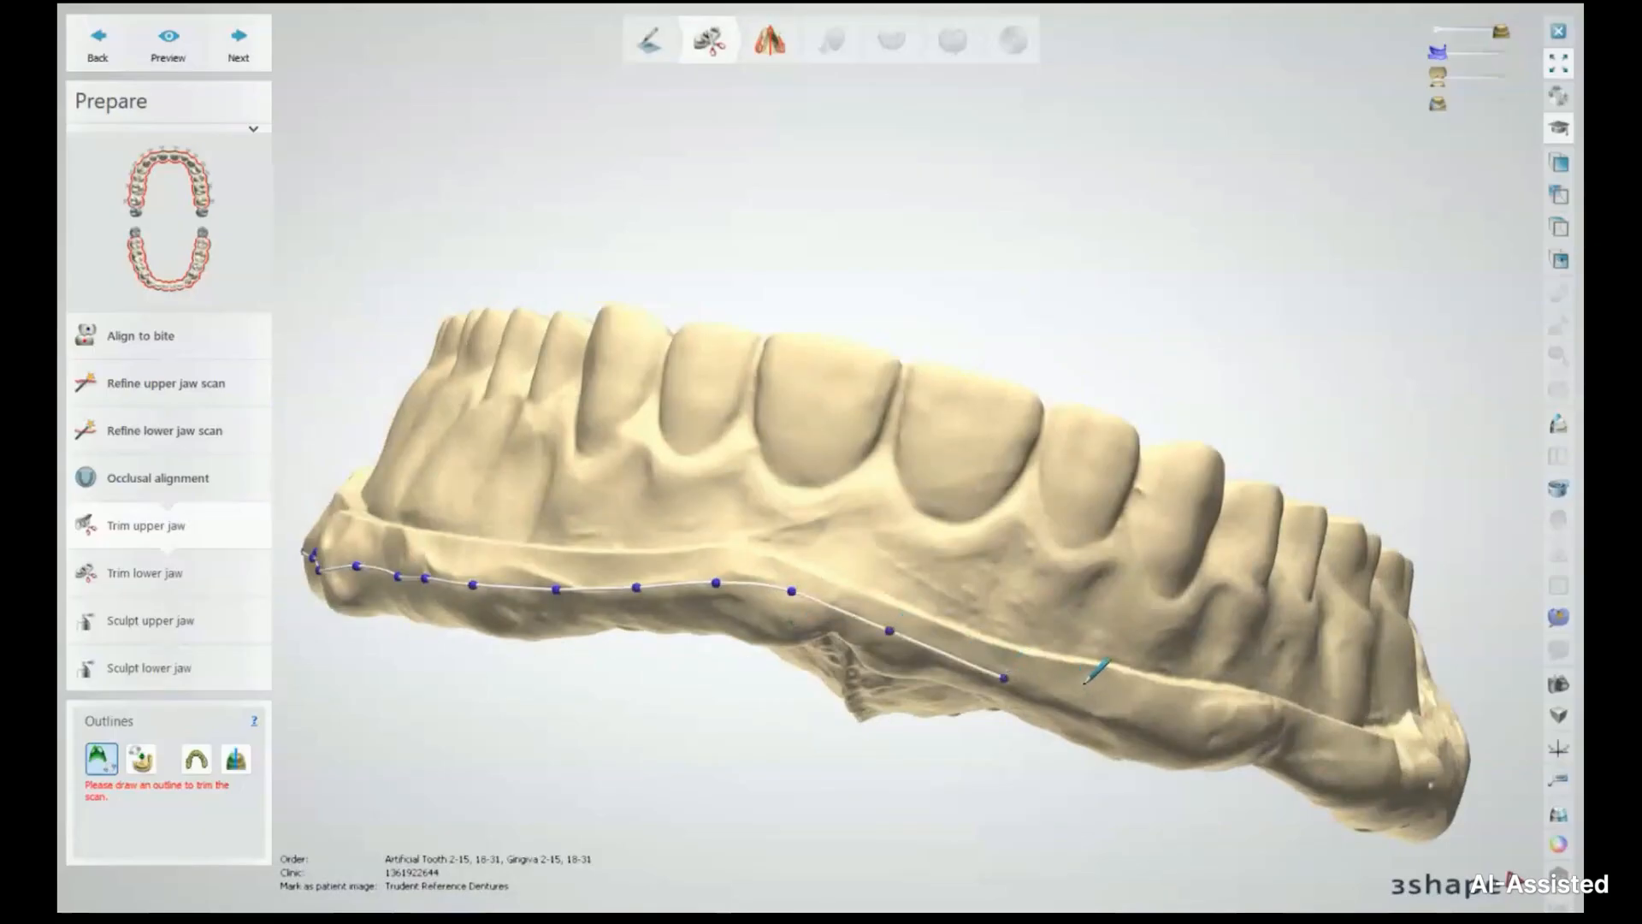
{"action": "left_click", "coordinate": [1113, 698]}
{"action": "left_click", "coordinate": [1197, 726]}
Extend the trim outline back along the second side's buccal flange border and up around its tuberosity
{"action": "right_click_drag", "start_coordinate": [1268, 752], "coordinate": [1139, 699]}
{"action": "left_click", "coordinate": [1085, 677]}
{"action": "left_click", "coordinate": [1135, 683]}
{"action": "left_click", "coordinate": [1220, 723]}
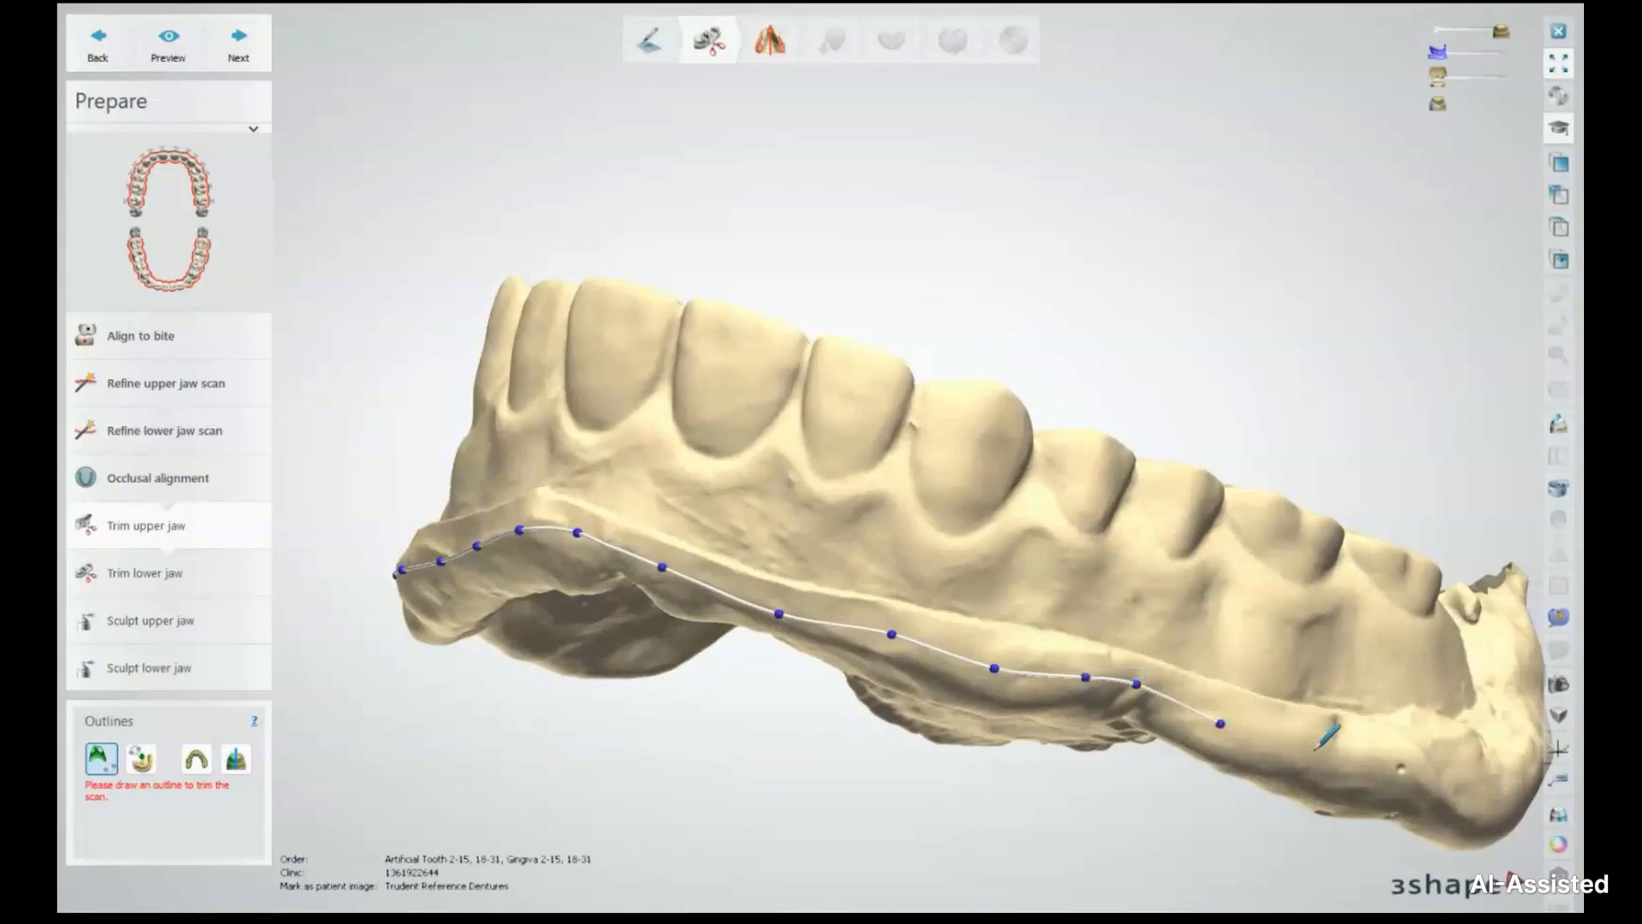
{"action": "right_click_drag", "start_coordinate": [1385, 763], "coordinate": [1062, 655]}
{"action": "left_click", "coordinate": [1160, 680]}
{"action": "left_click", "coordinate": [1259, 691]}
{"action": "left_click", "coordinate": [1320, 673]}
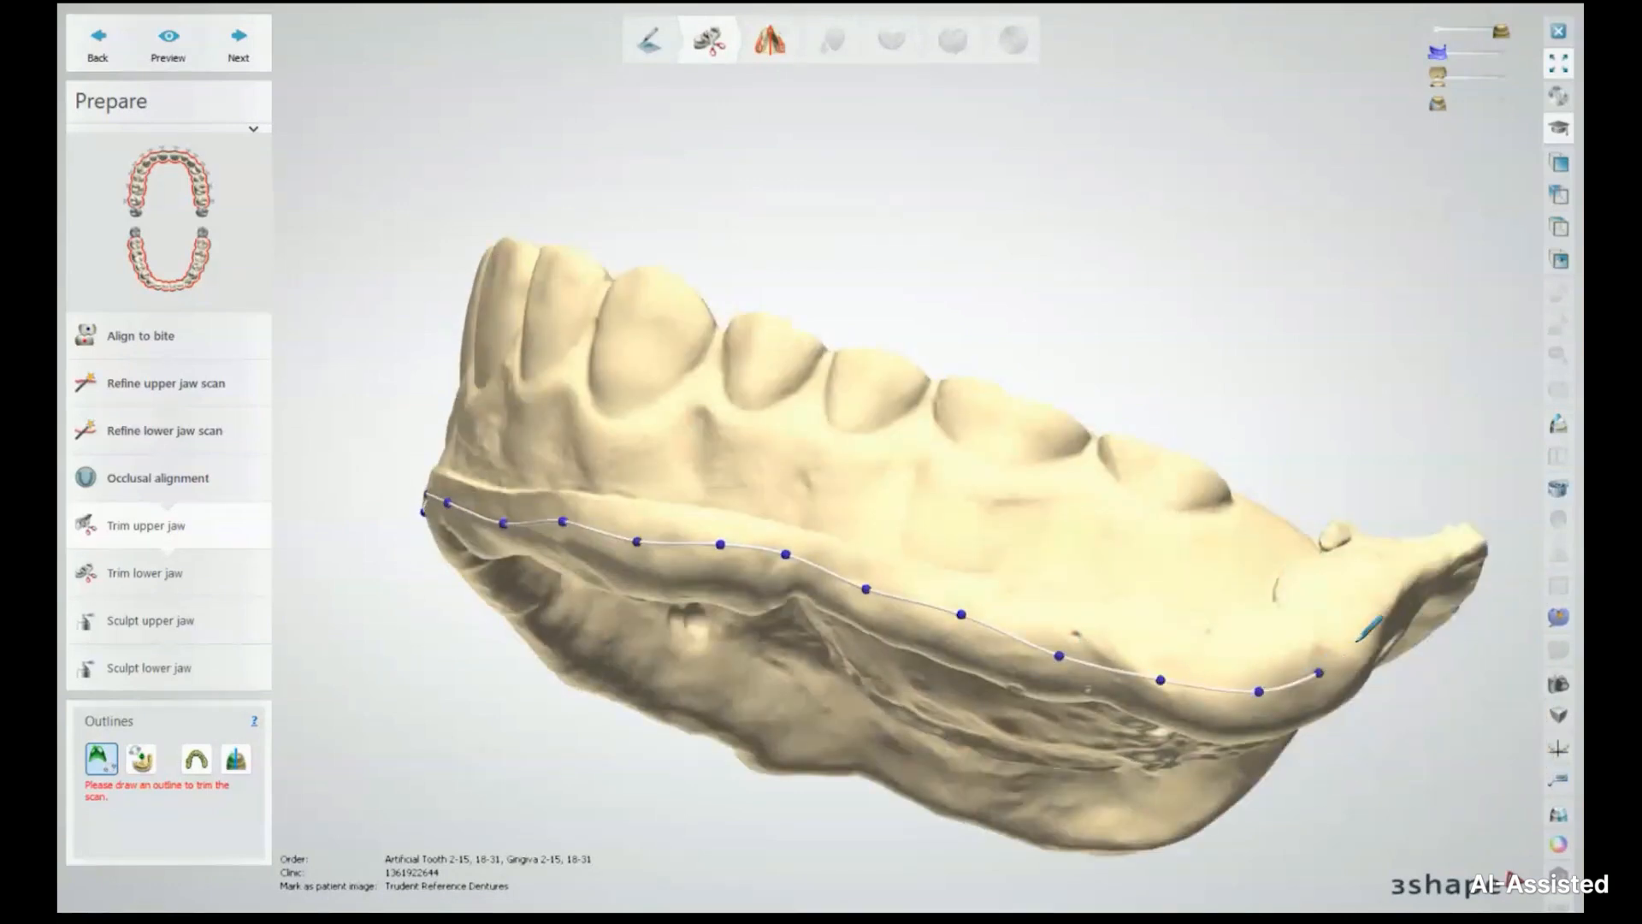
{"action": "left_click", "coordinate": [1382, 616]}
Carry the upper trim outline over the second tuberosity and along the posterior palatal edge to close it at the starting point
{"action": "right_click_drag", "start_coordinate": [1385, 610], "coordinate": [978, 454]}
{"action": "left_click", "coordinate": [827, 415]}
{"action": "right_click_drag", "start_coordinate": [957, 422], "coordinate": [865, 356]}
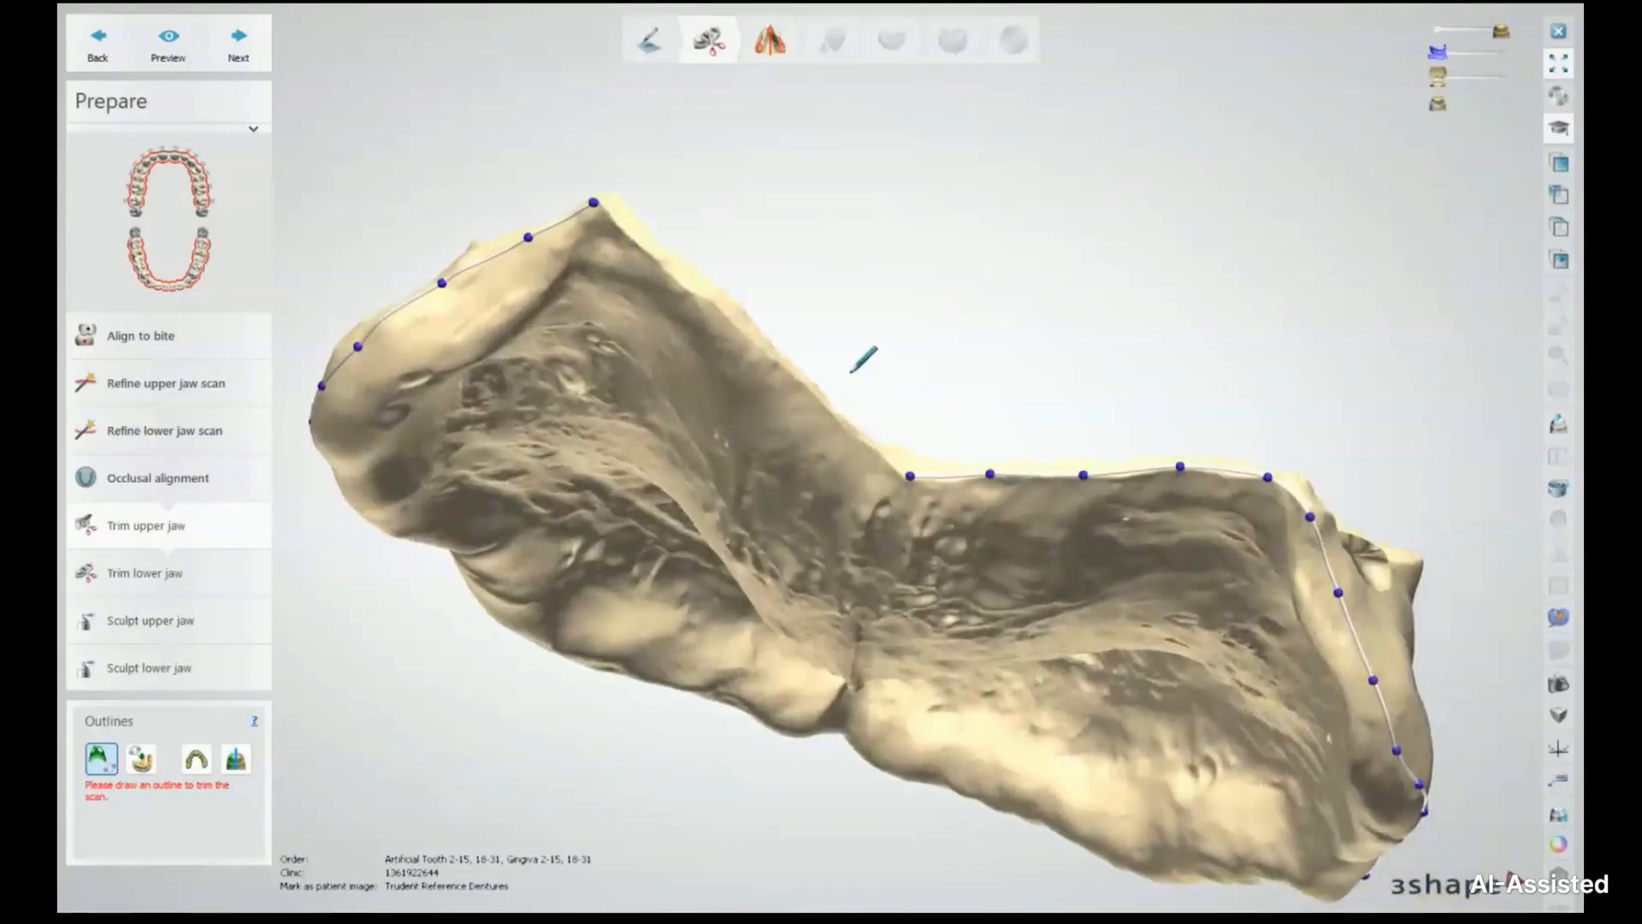
{"action": "scroll", "coordinate": [641, 220], "scroll_direction": "up", "scroll_amount": 5}
{"action": "left_click", "coordinate": [772, 372]}
{"action": "left_click", "coordinate": [903, 493]}
{"action": "left_click", "coordinate": [1007, 596]}
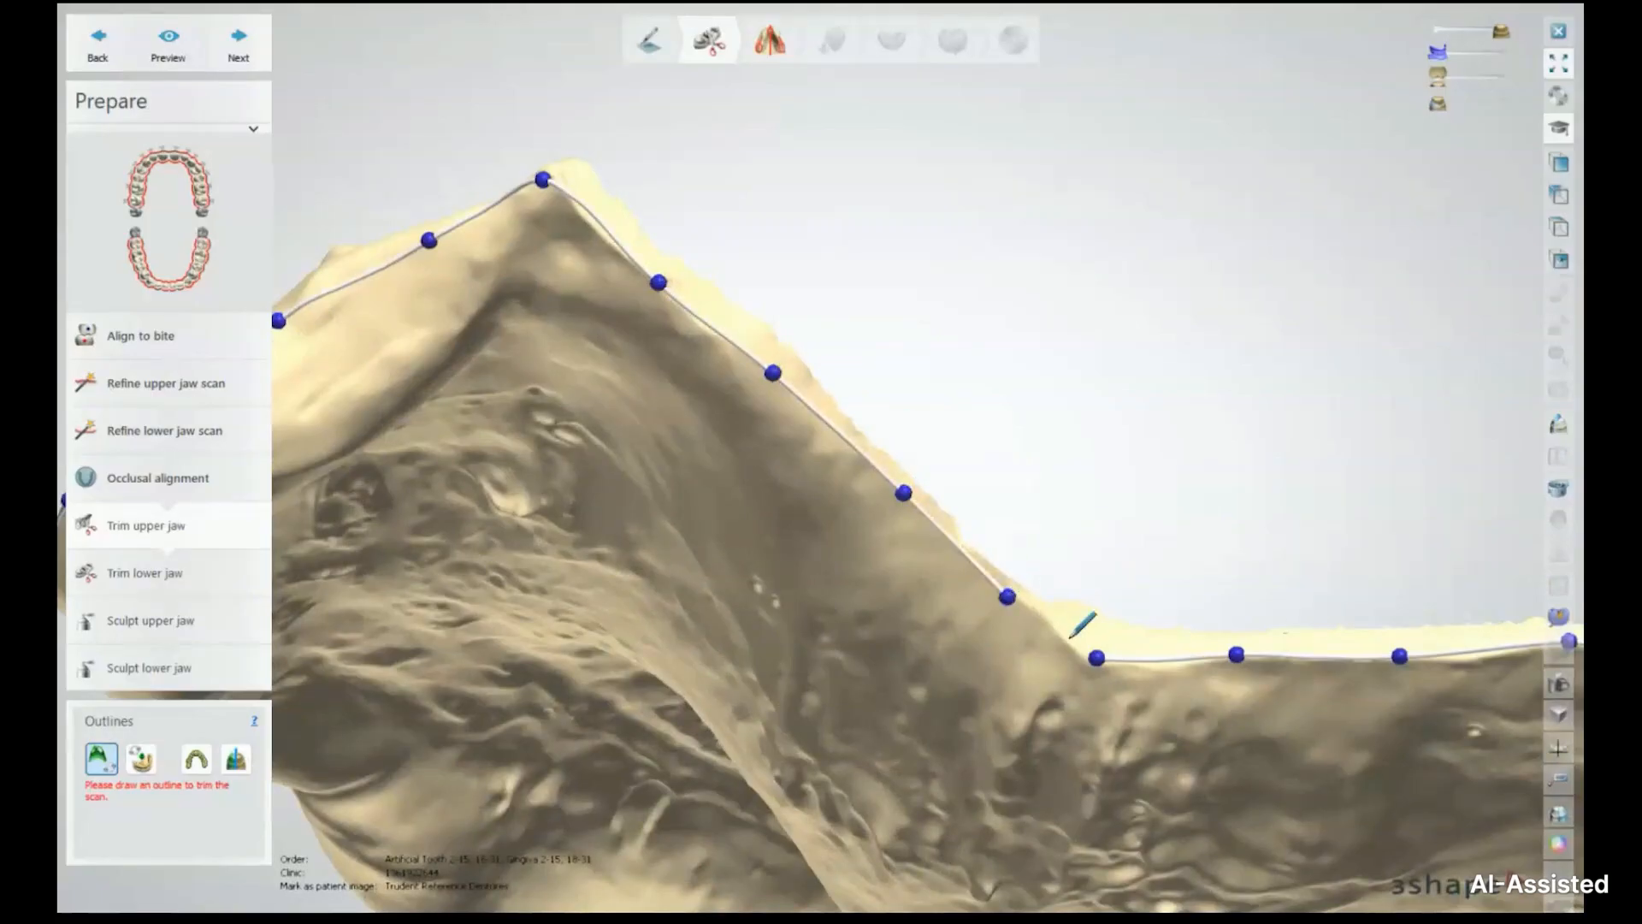
{"action": "left_click", "coordinate": [1097, 656]}
Check the closed upper jaw outline from all sides and apply the trim
{"action": "right_click_drag", "start_coordinate": [961, 428], "coordinate": [491, 351]}
{"action": "right_click_drag", "start_coordinate": [838, 509], "coordinate": [1043, 509]}
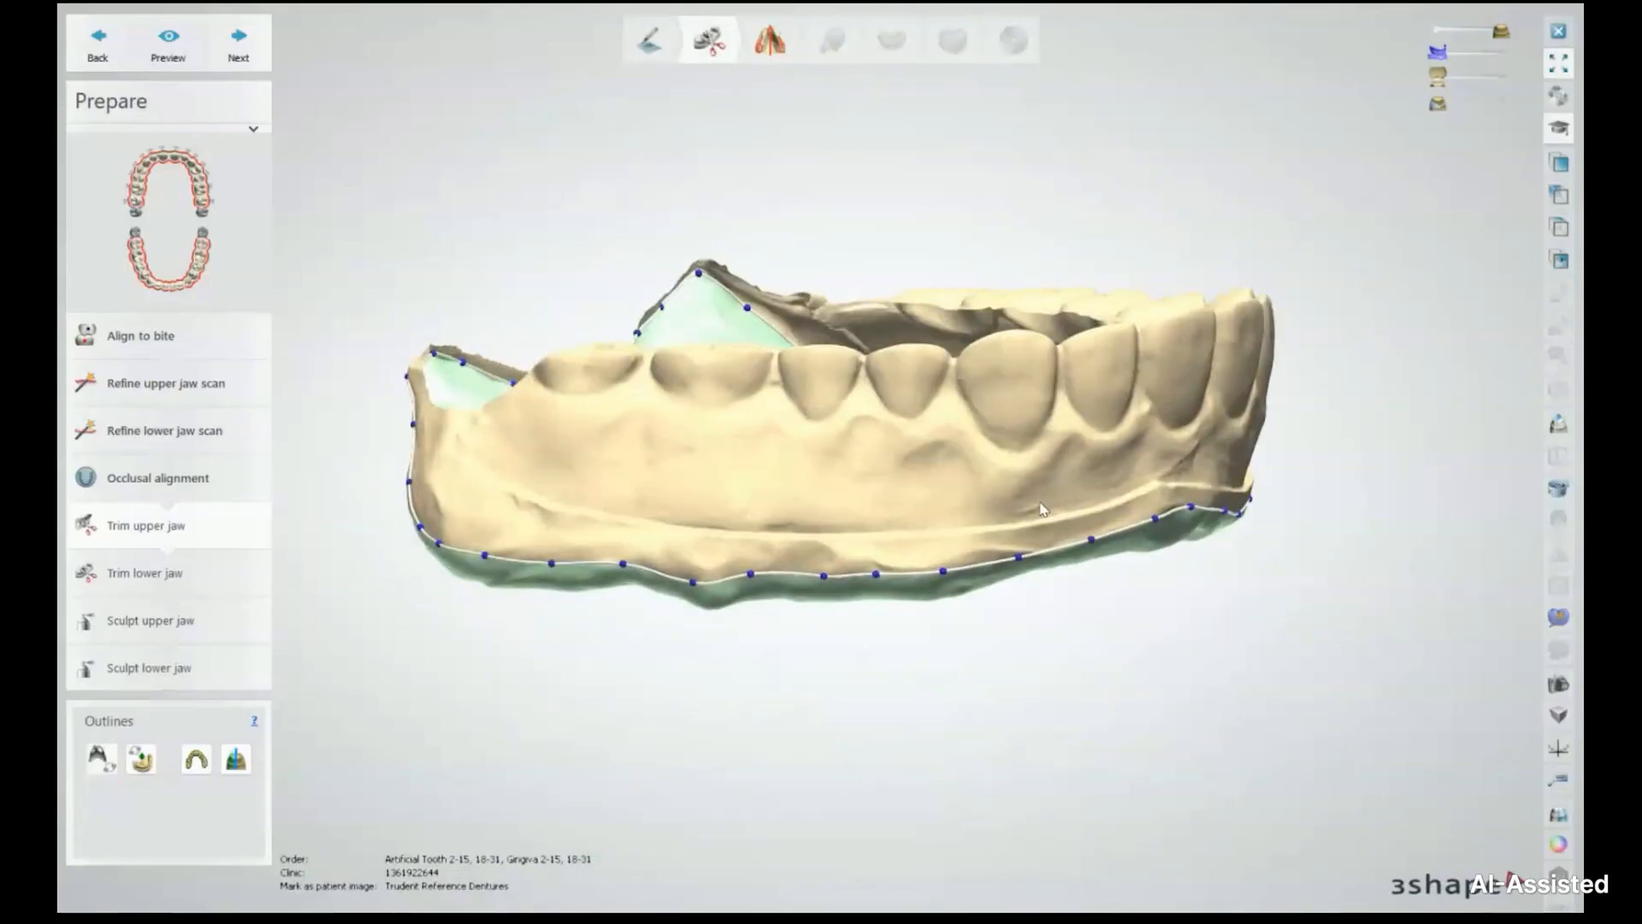
{"action": "right_click_drag", "start_coordinate": [978, 247], "coordinate": [1077, 359]}
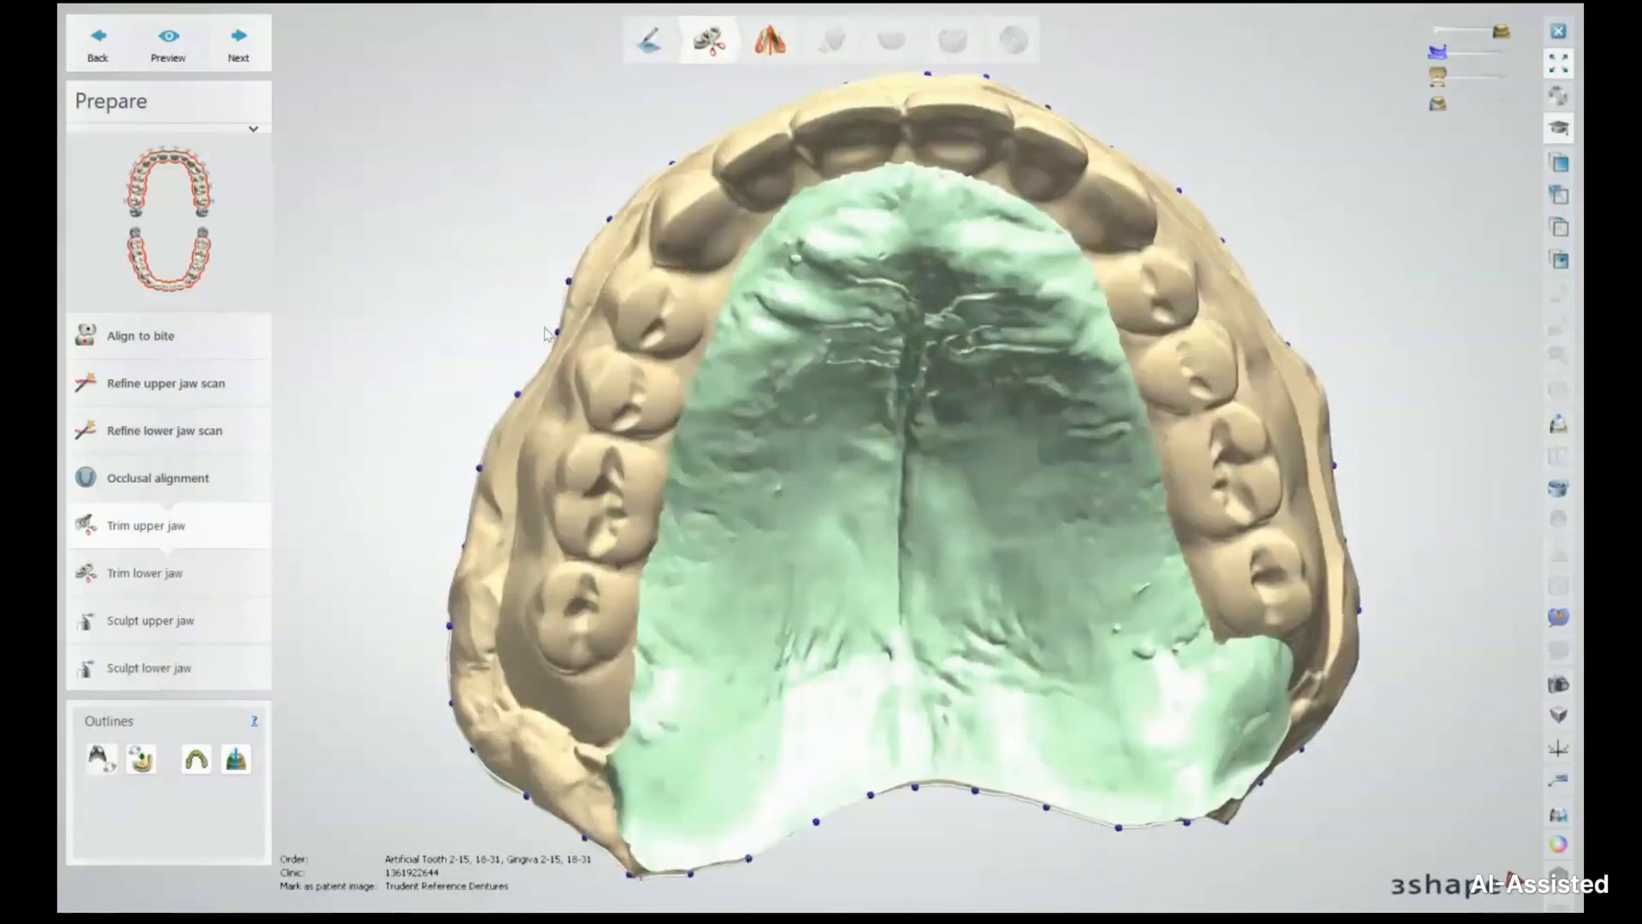
{"action": "right_click_drag", "start_coordinate": [579, 275], "coordinate": [326, 86]}
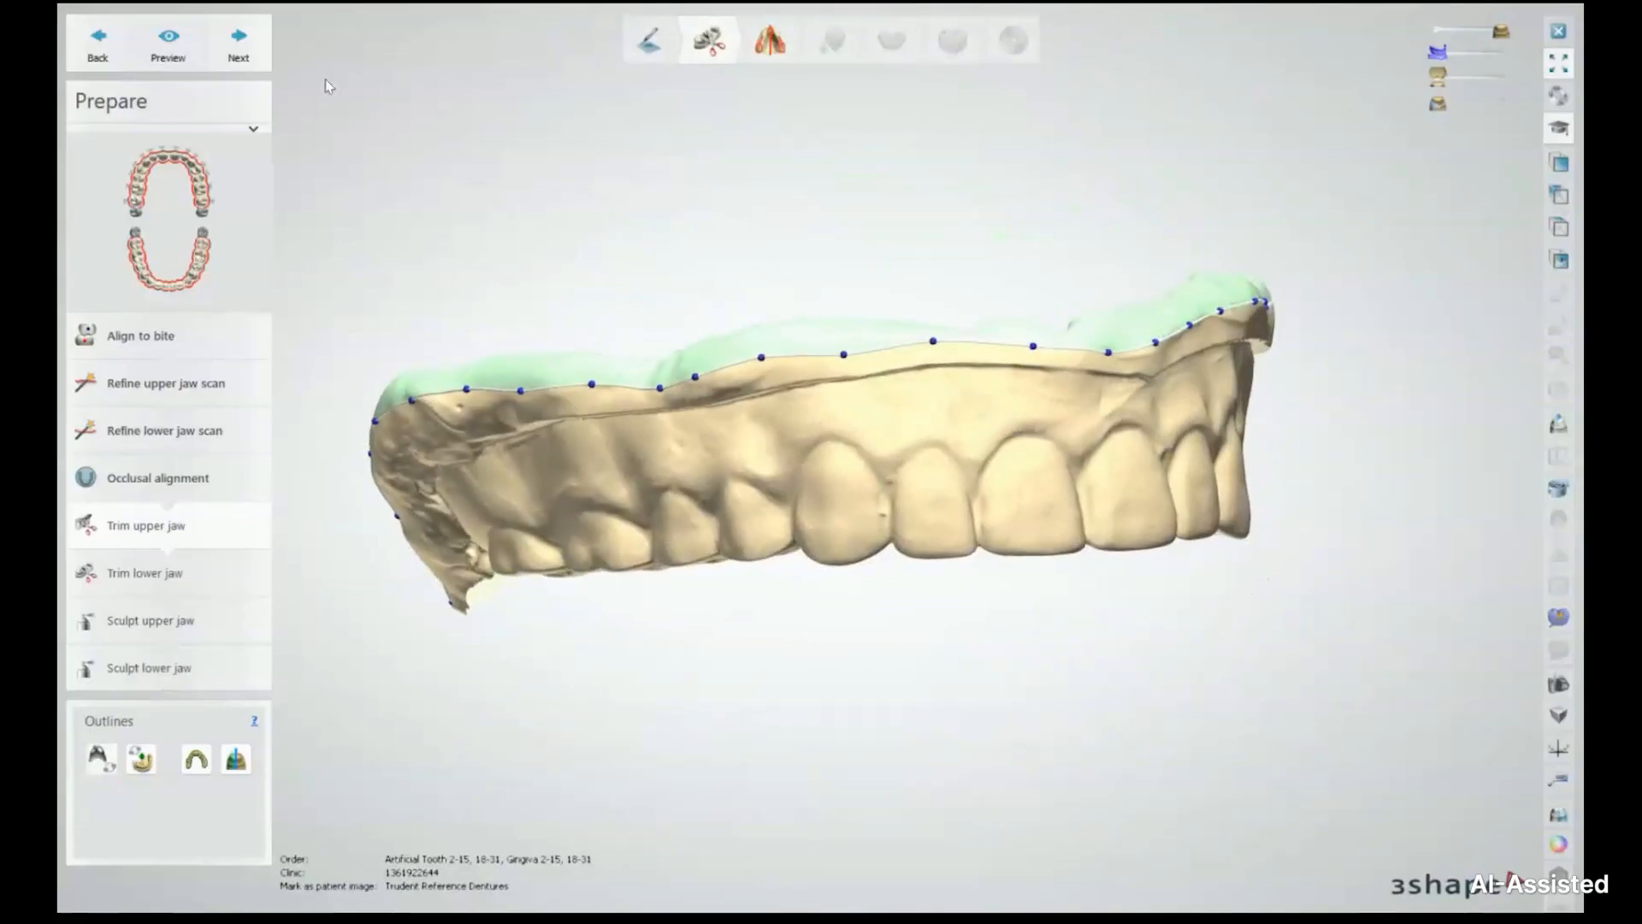
{"action": "left_click", "coordinate": [241, 50]}
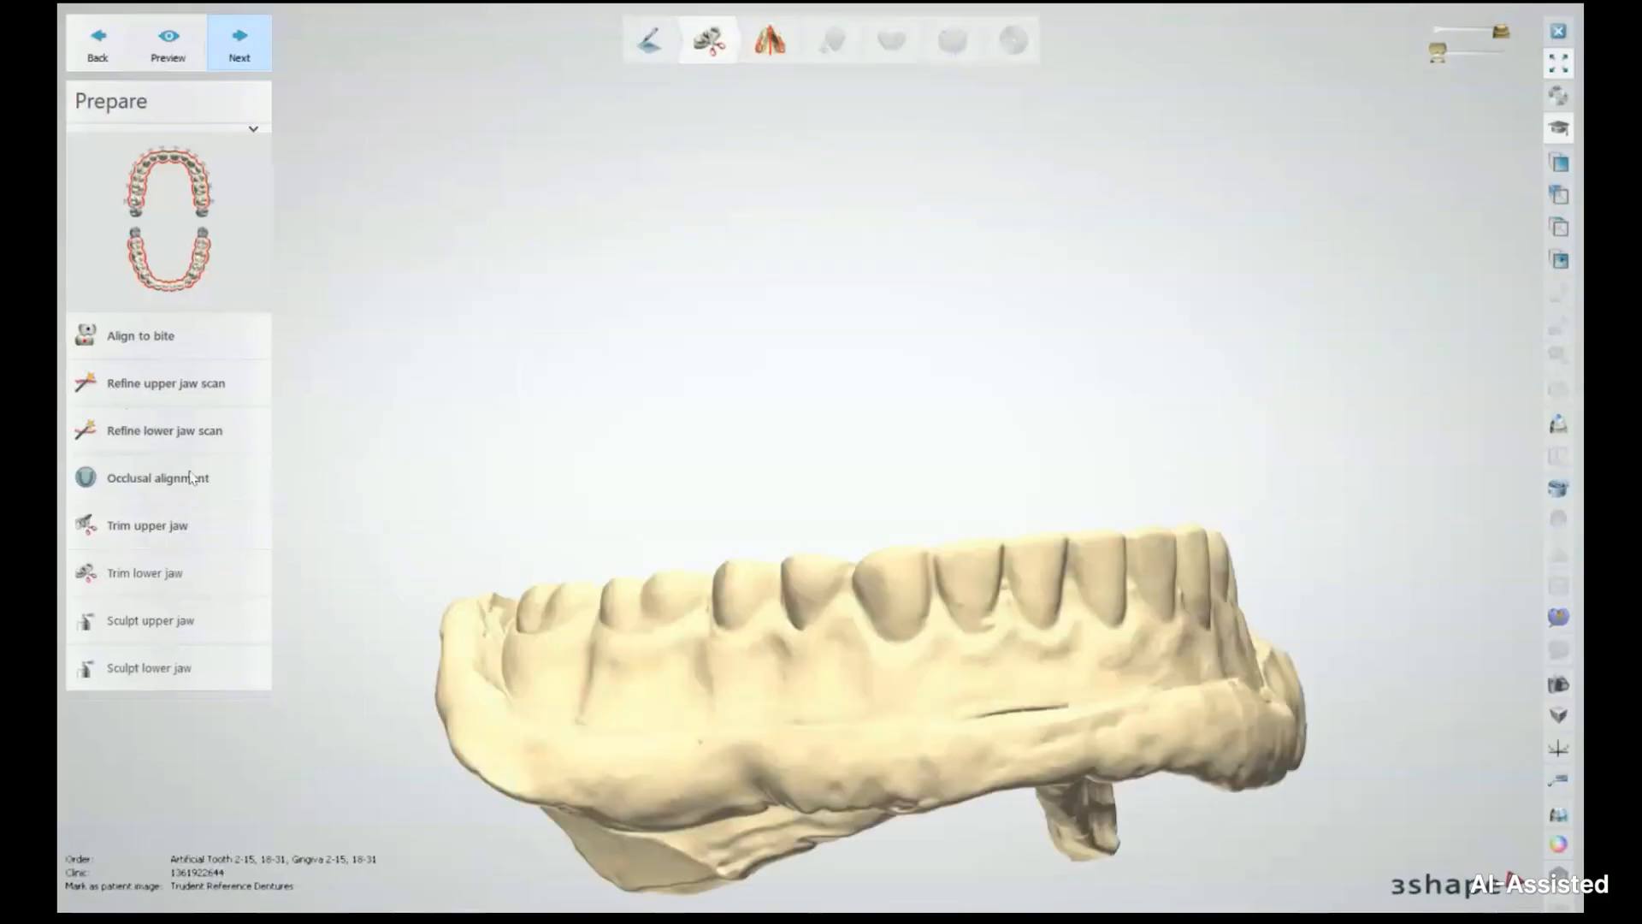
Start the lower jaw trim outline, placing points up the buccal edge and over the first retromolar pad
{"action": "left_click", "coordinate": [145, 573]}
{"action": "right_click_drag", "start_coordinate": [604, 658], "coordinate": [633, 509]}
{"action": "left_click", "coordinate": [98, 761]}
{"action": "right_click_drag", "start_coordinate": [660, 332], "coordinate": [547, 450]}
{"action": "scroll", "coordinate": [644, 306], "scroll_direction": "up", "scroll_amount": 5}
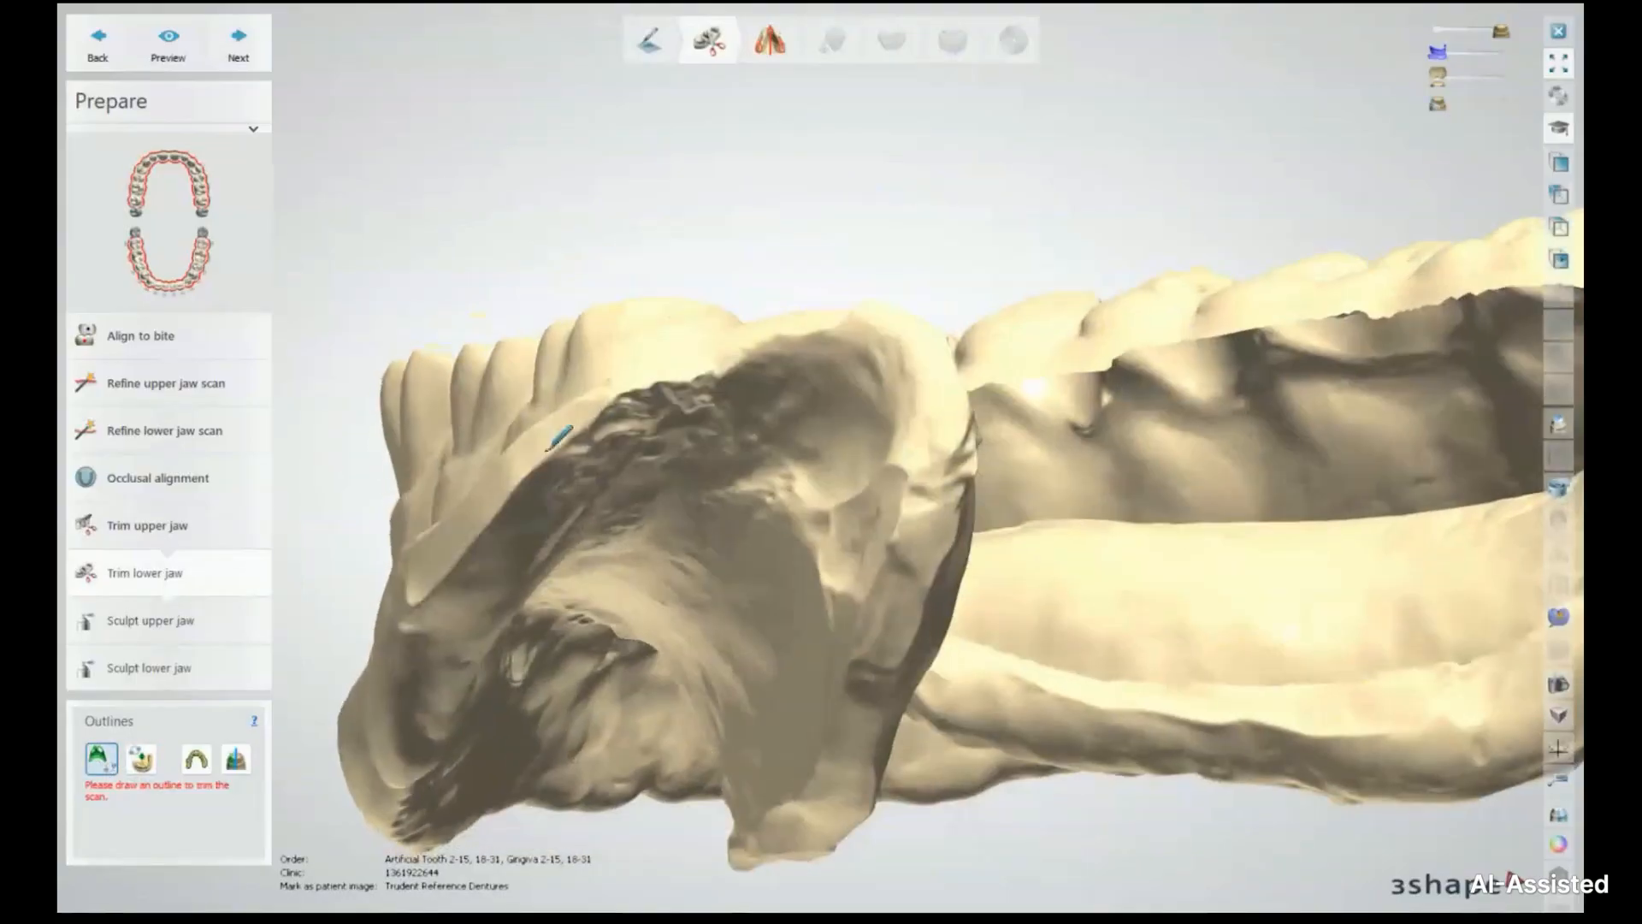
{"action": "left_click", "coordinate": [522, 476]}
{"action": "left_click", "coordinate": [580, 416]}
{"action": "left_click", "coordinate": [670, 379]}
{"action": "left_click", "coordinate": [774, 339]}
{"action": "left_click", "coordinate": [865, 326]}
{"action": "left_click", "coordinate": [924, 400]}
Continue the lower outline from the retromolar pad down the posterior edge onto the lingual flange border
{"action": "right_click_drag", "start_coordinate": [932, 434], "coordinate": [967, 428]}
{"action": "left_click", "coordinate": [528, 313]}
{"action": "left_click", "coordinate": [568, 402]}
{"action": "left_click", "coordinate": [630, 485]}
{"action": "left_click", "coordinate": [718, 559]}
{"action": "left_click", "coordinate": [820, 600]}
Extend the lower outline forward along the first side's lingual flange border, just inside its edge
{"action": "right_click_drag", "start_coordinate": [975, 614], "coordinate": [1103, 171]}
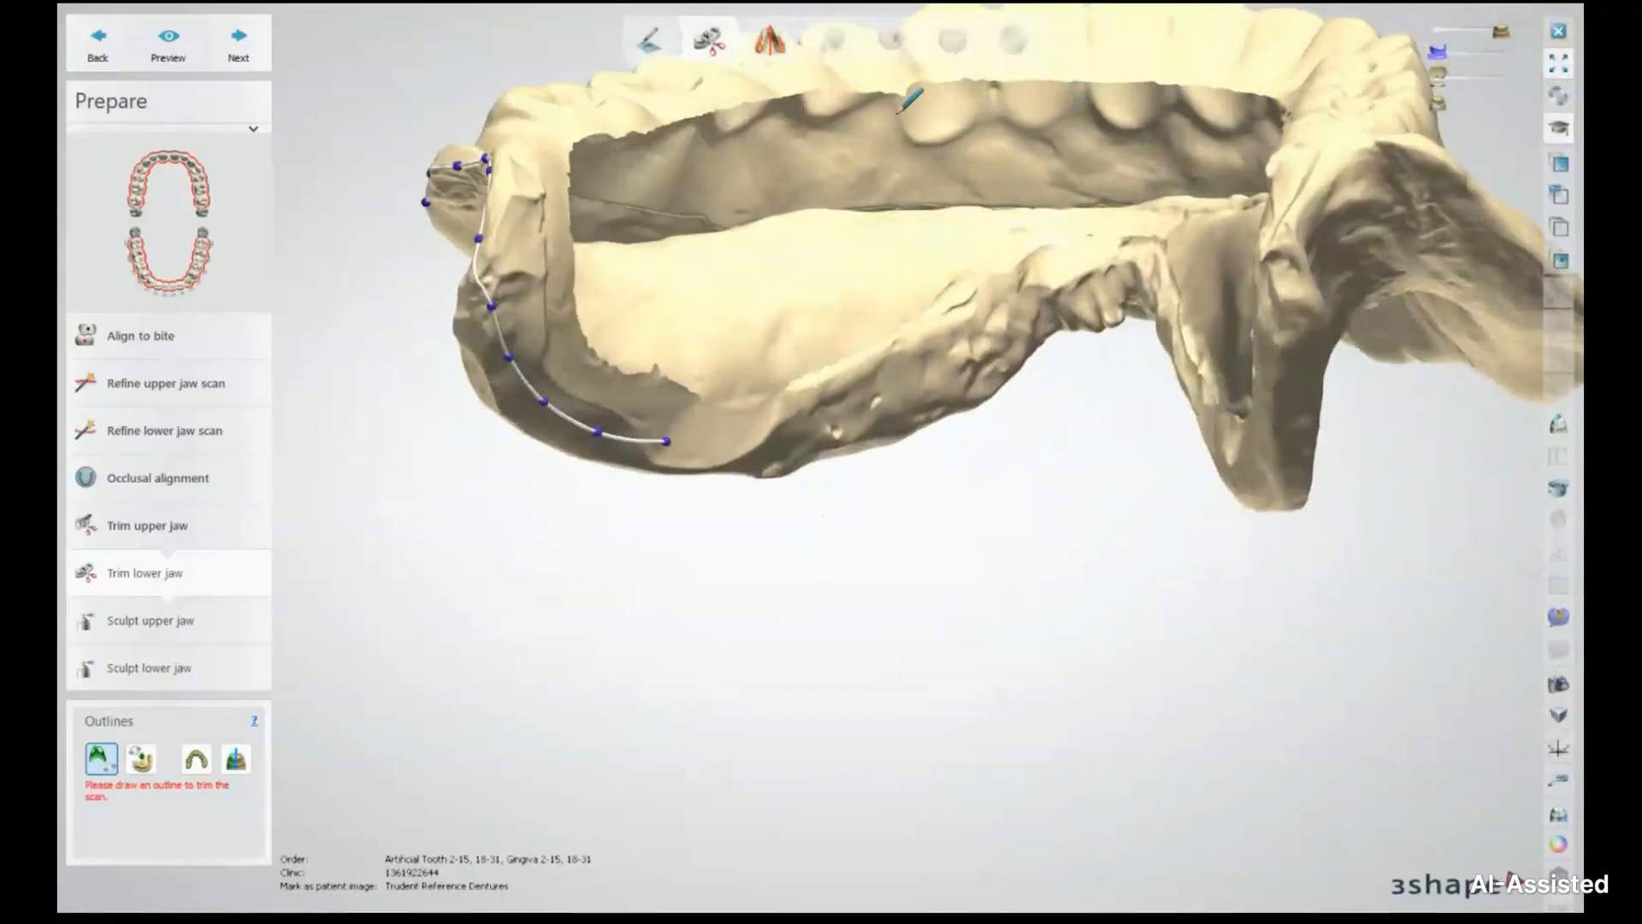
{"action": "right_click_drag", "start_coordinate": [812, 407], "coordinate": [605, 411]}
{"action": "middle_click_drag", "start_coordinate": [467, 398], "coordinate": [739, 449]}
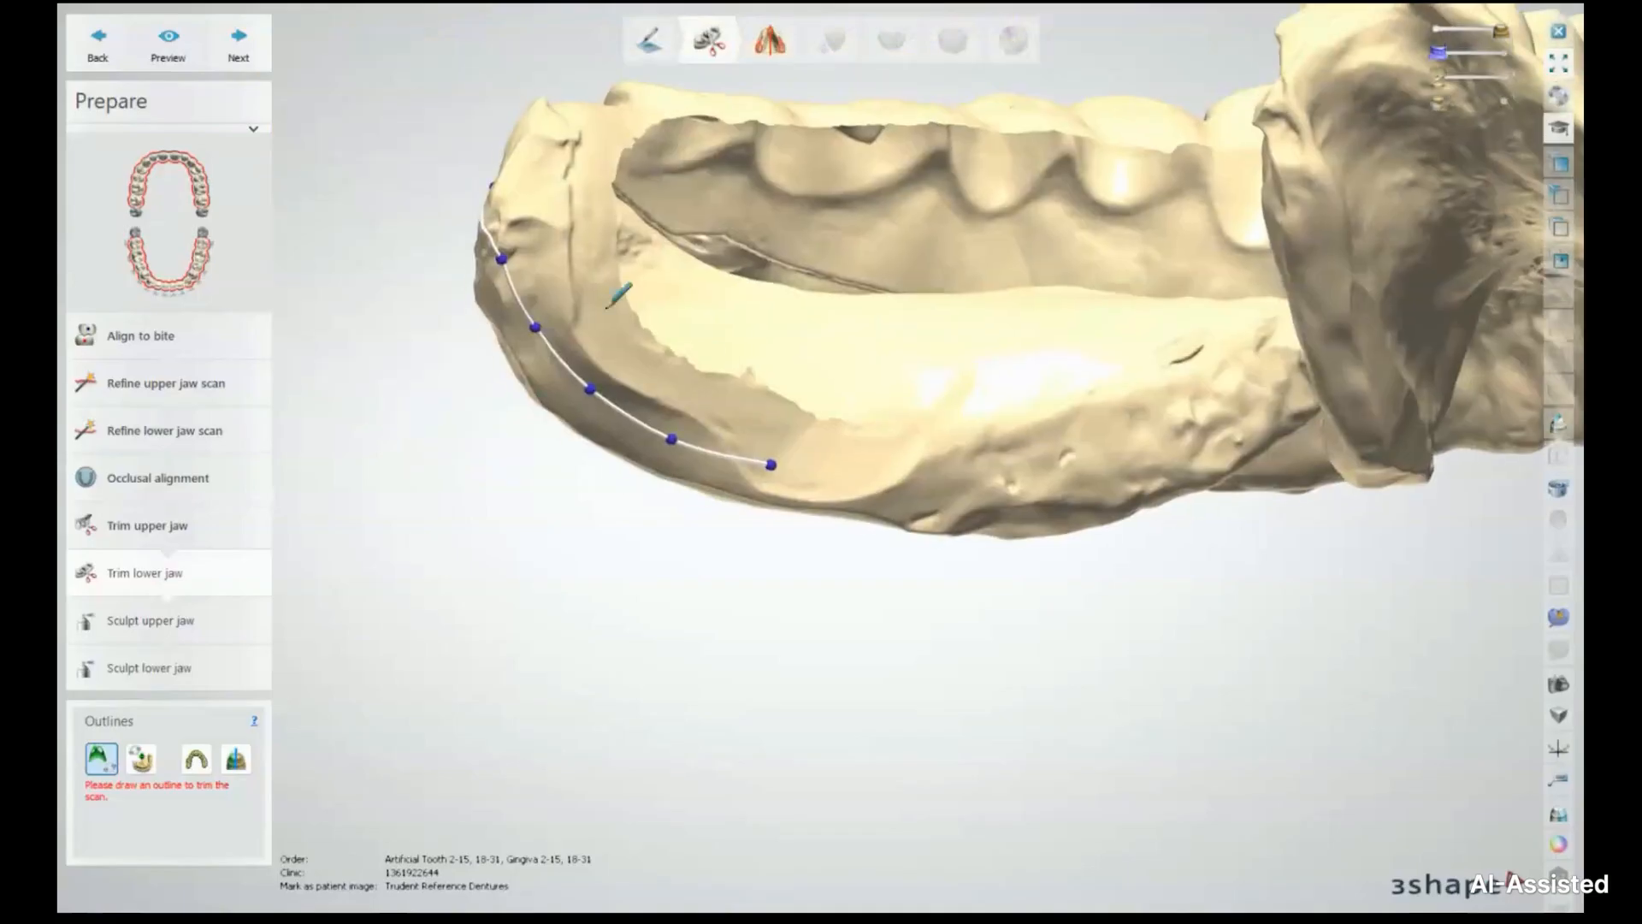
{"action": "right_click_drag", "start_coordinate": [1123, 445], "coordinate": [843, 417]}
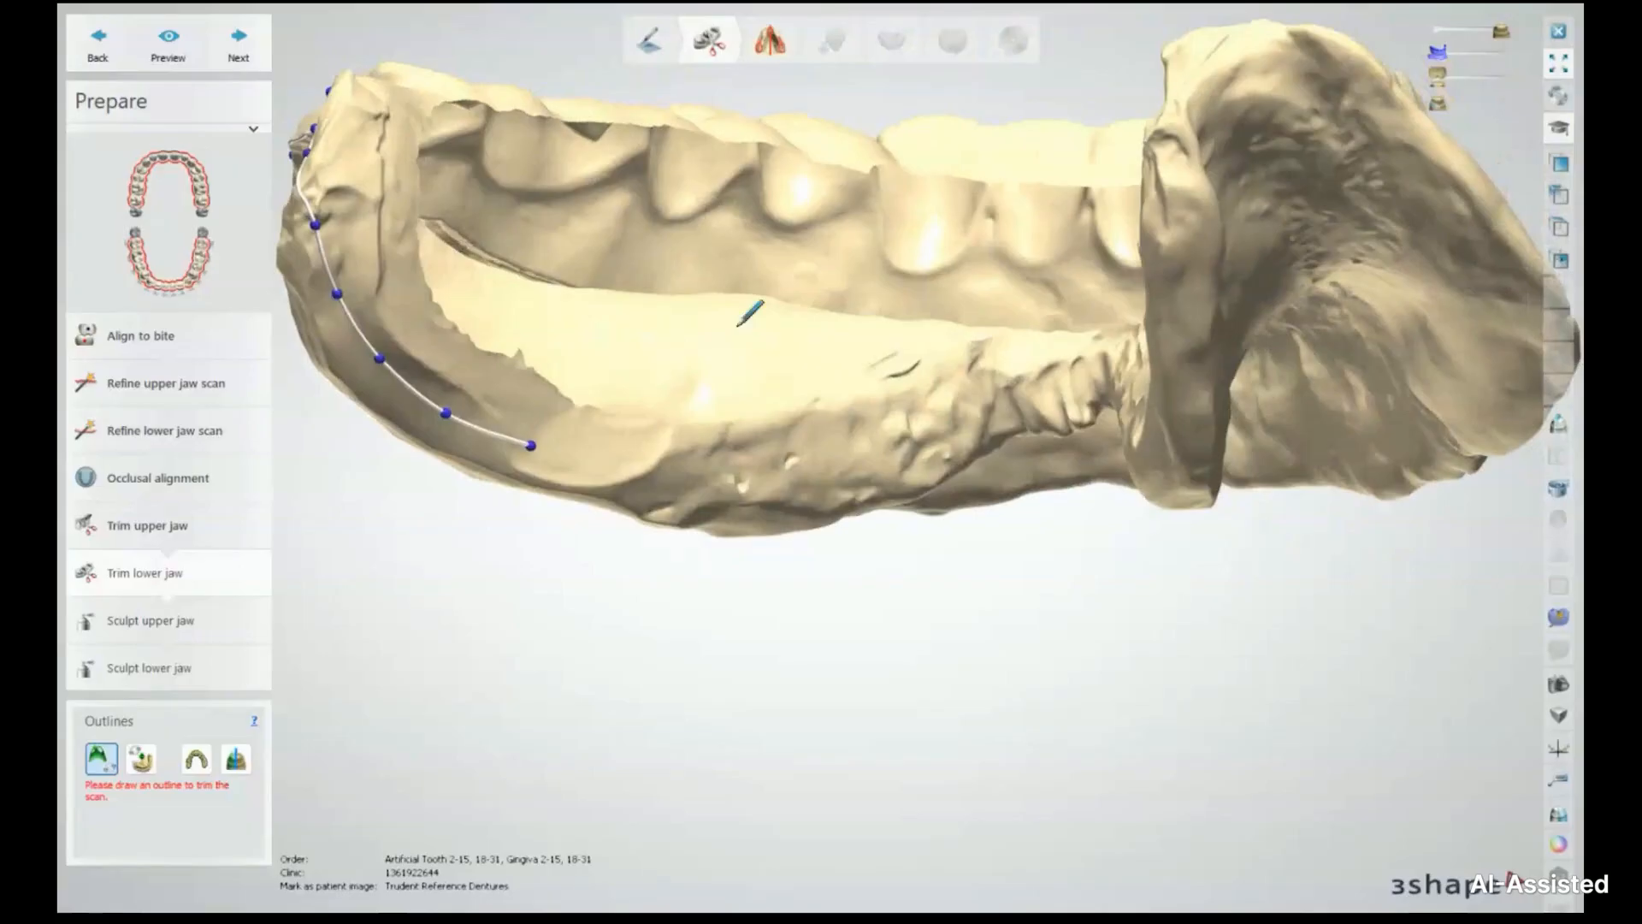
{"action": "right_click_drag", "start_coordinate": [557, 224], "coordinate": [859, 141]}
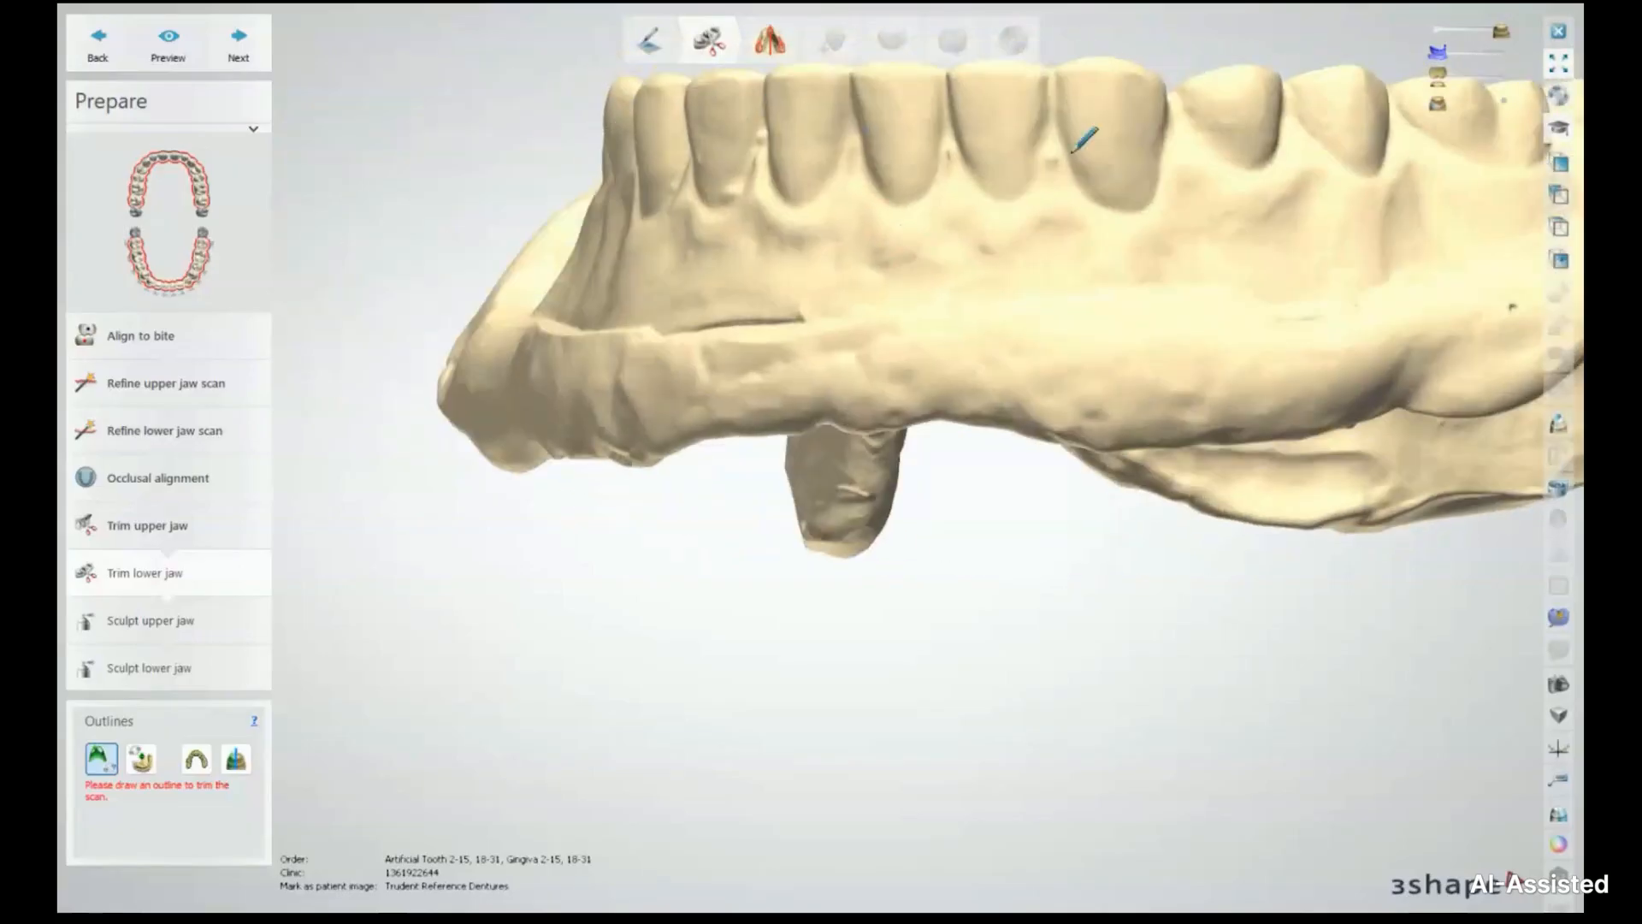
{"action": "right_click_drag", "start_coordinate": [1266, 214], "coordinate": [715, 450]}
{"action": "left_click", "coordinate": [726, 454]}
{"action": "left_click", "coordinate": [803, 444]}
{"action": "left_click", "coordinate": [915, 411]}
Carry the lower outline up along the anterior lingual border to the front midline
{"action": "mouse_move", "coordinate": [976, 381]}
{"action": "right_mouse_down"}
{"action": "mouse_move", "coordinate": [998, 368]}
{"action": "mouse_move", "coordinate": [975, 385]}
{"action": "right_mouse_up"}
{"action": "left_click", "coordinate": [951, 405]}
{"action": "left_click", "coordinate": [1001, 377]}
{"action": "left_click", "coordinate": [1045, 358]}
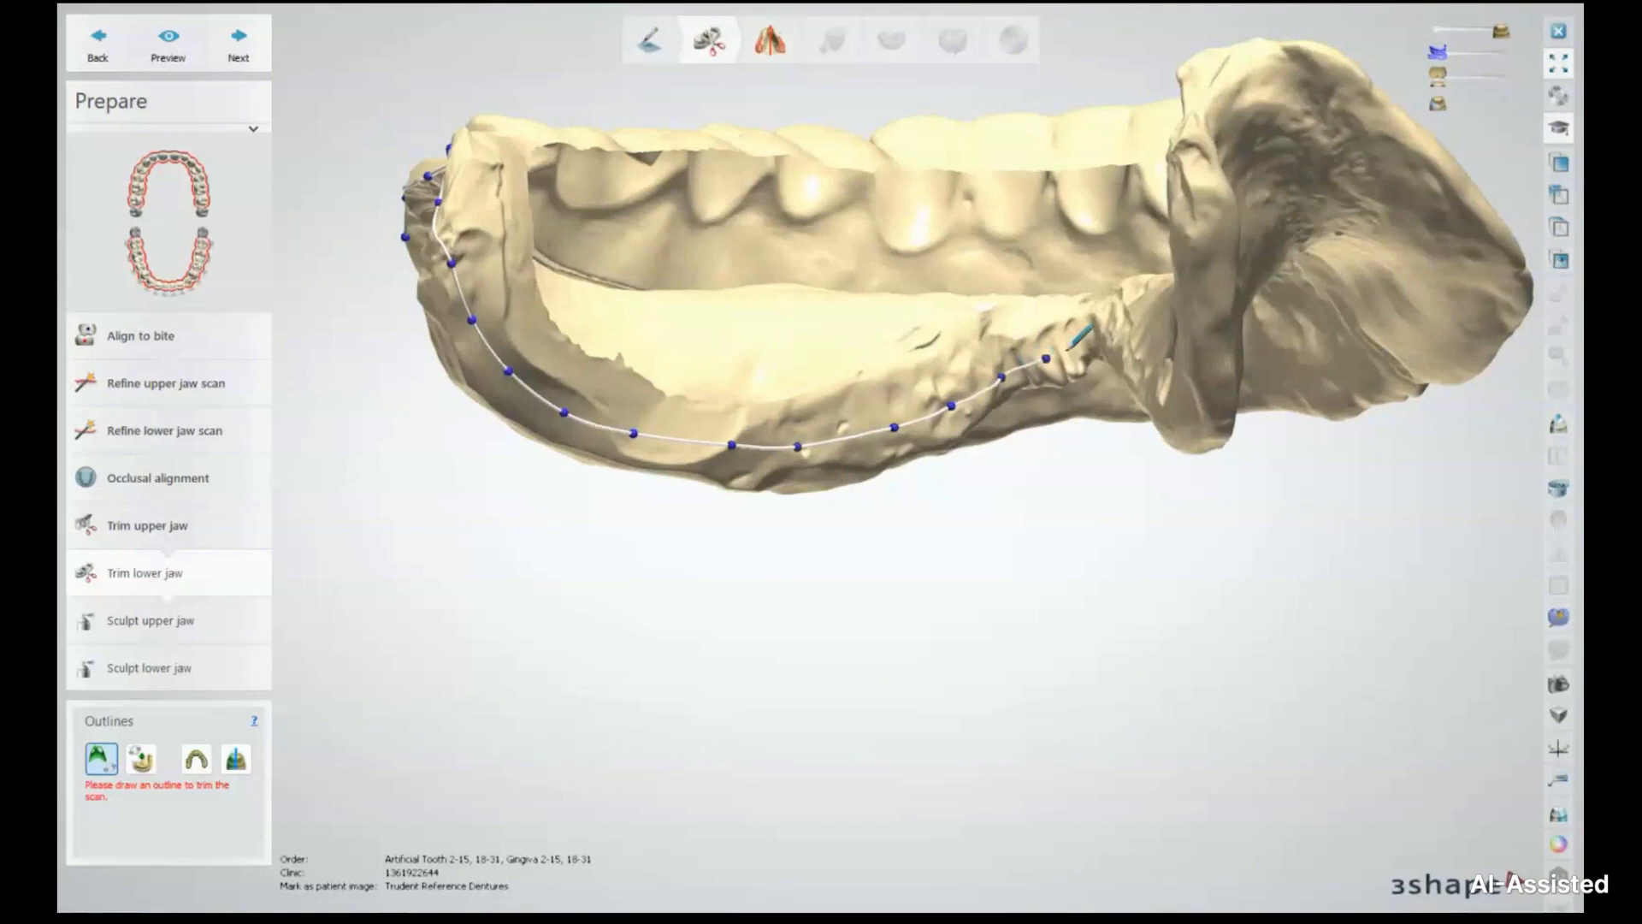
{"action": "right_click_drag", "start_coordinate": [1068, 348], "coordinate": [1038, 347]}
{"action": "left_click", "coordinate": [1061, 360]}
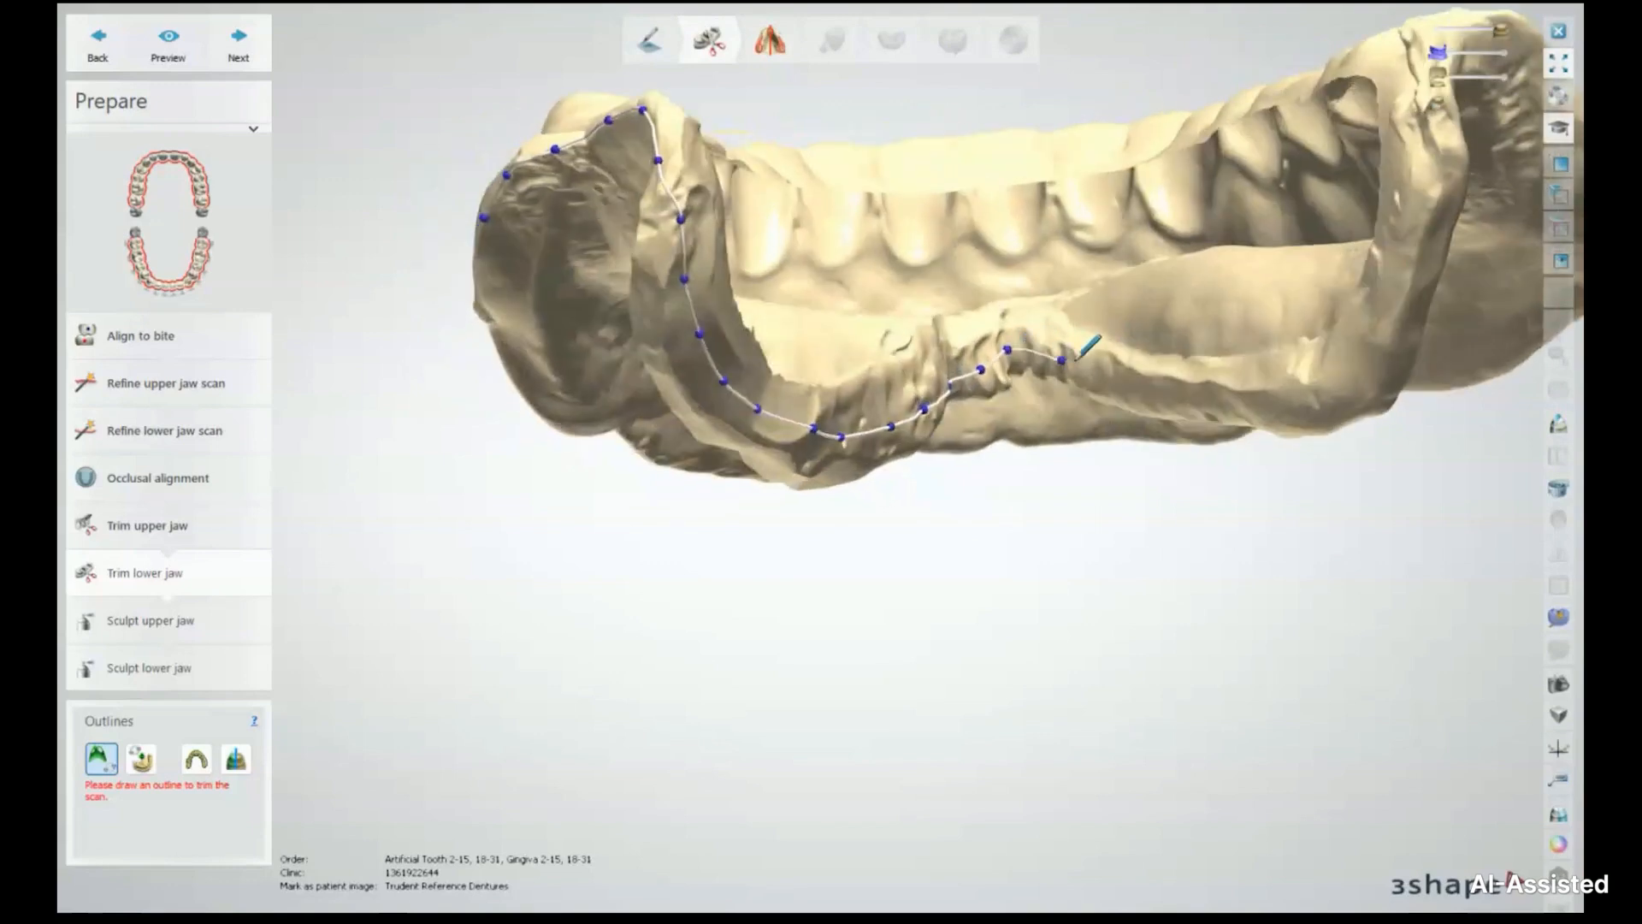
Extend the lower outline past the midline and back along the opposite side's lingual flange border
{"action": "left_click", "coordinate": [1111, 375]}
{"action": "left_click", "coordinate": [1160, 388]}
{"action": "left_click", "coordinate": [1231, 389]}
{"action": "left_click", "coordinate": [1289, 392]}
{"action": "left_click", "coordinate": [1394, 306]}
Continue the lower outline up the posterior lingual edge and over the opposite retromolar pad
{"action": "middle_click_drag", "start_coordinate": [1427, 208], "coordinate": [1248, 285]}
{"action": "left_click", "coordinate": [1266, 257]}
{"action": "left_click", "coordinate": [1261, 166]}
{"action": "left_click", "coordinate": [1287, 108]}
{"action": "left_click", "coordinate": [1334, 93]}
Bring the lower outline down the second side's buccal edge and forward along the flange border below the teeth
{"action": "right_click_drag", "start_coordinate": [1380, 146], "coordinate": [980, 111]}
{"action": "left_click", "coordinate": [915, 197]}
{"action": "left_click", "coordinate": [998, 274]}
{"action": "right_click_drag", "start_coordinate": [1056, 297], "coordinate": [915, 340]}
{"action": "left_click", "coordinate": [705, 452]}
{"action": "left_click", "coordinate": [799, 491]}
{"action": "left_click", "coordinate": [889, 496]}
{"action": "right_click_drag", "start_coordinate": [952, 488], "coordinate": [877, 472]}
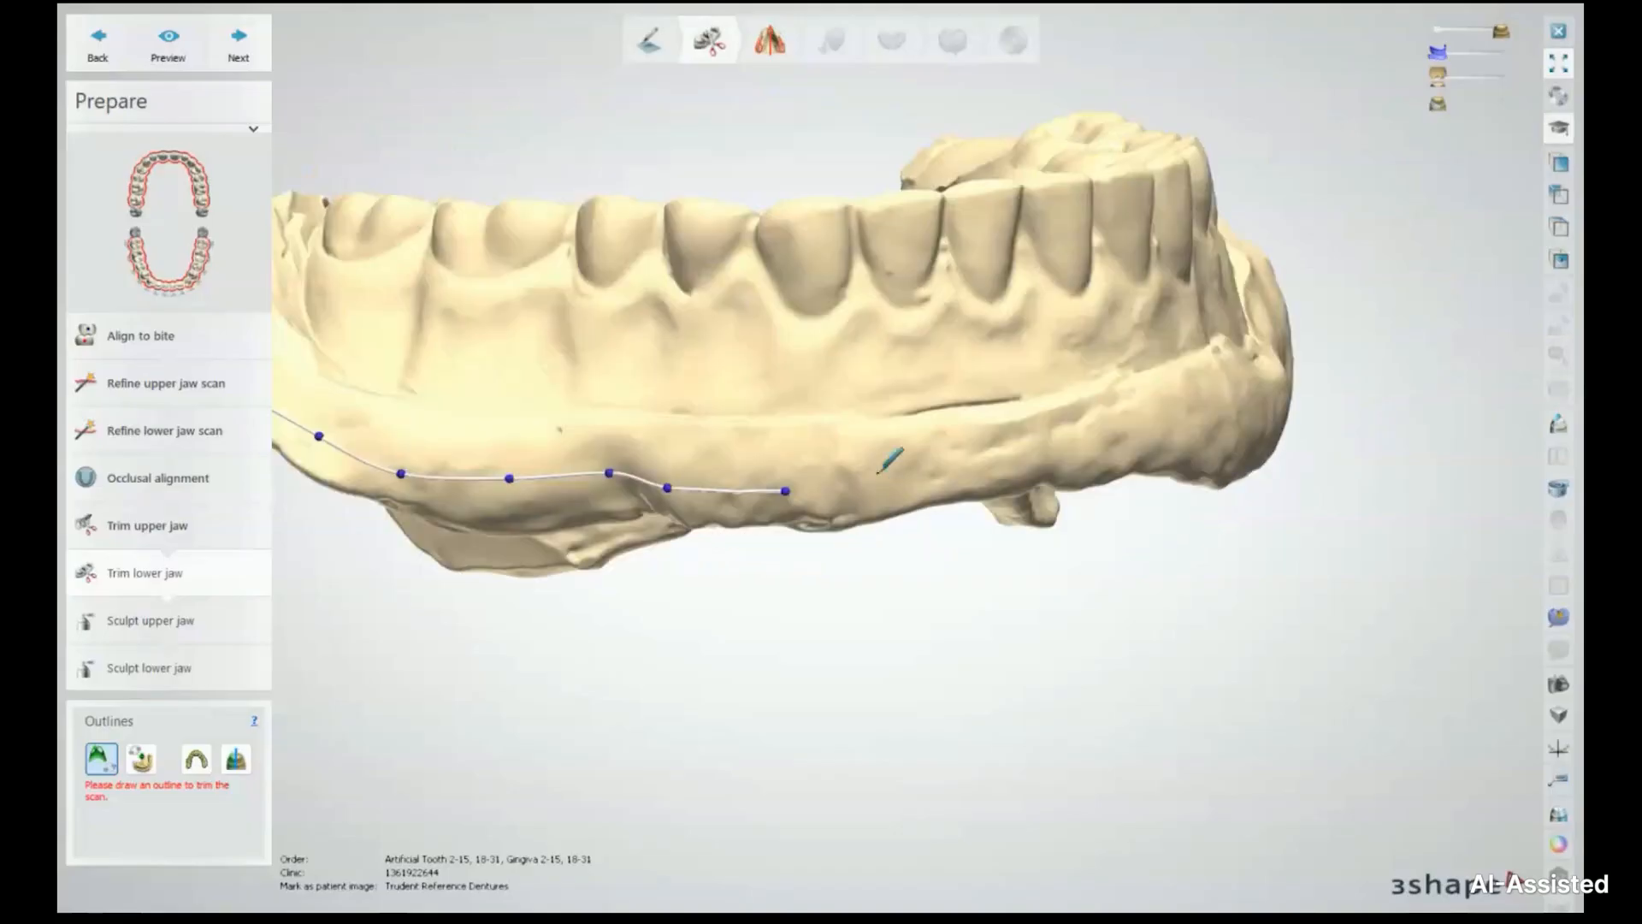
Carry the lower outline across the front and back along the first side's buccal border to close it
{"action": "right_click_drag", "start_coordinate": [1088, 470], "coordinate": [976, 456]}
{"action": "left_click", "coordinate": [941, 465]}
{"action": "left_click", "coordinate": [1051, 451]}
{"action": "left_click", "coordinate": [1117, 425]}
{"action": "right_click_drag", "start_coordinate": [1349, 295], "coordinate": [1214, 300]}
{"action": "double_click", "coordinate": [1144, 285]}
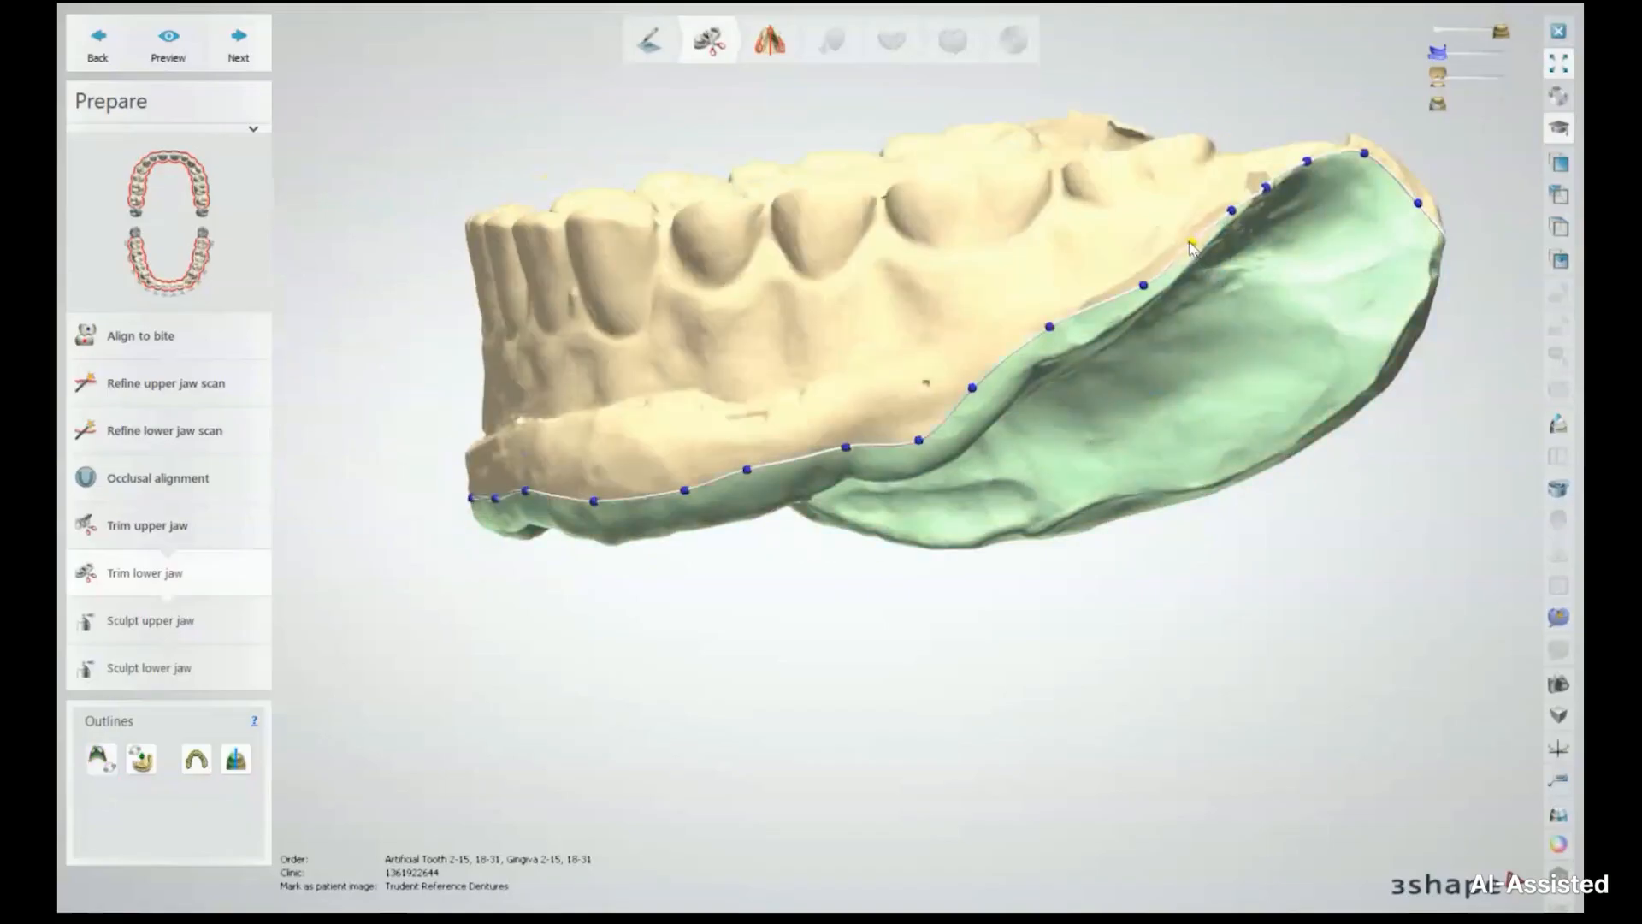
Move the outline points along the first side's posterior buccal edge slightly outward, clear of the rough inner surface
{"action": "left_click_drag", "start_coordinate": [1145, 290], "coordinate": [1141, 289]}
{"action": "right_click_drag", "start_coordinate": [1204, 313], "coordinate": [1141, 352]}
{"action": "scroll", "coordinate": [928, 385], "scroll_direction": "up", "scroll_amount": 4}
{"action": "left_click_drag", "start_coordinate": [729, 427], "coordinate": [729, 420]}
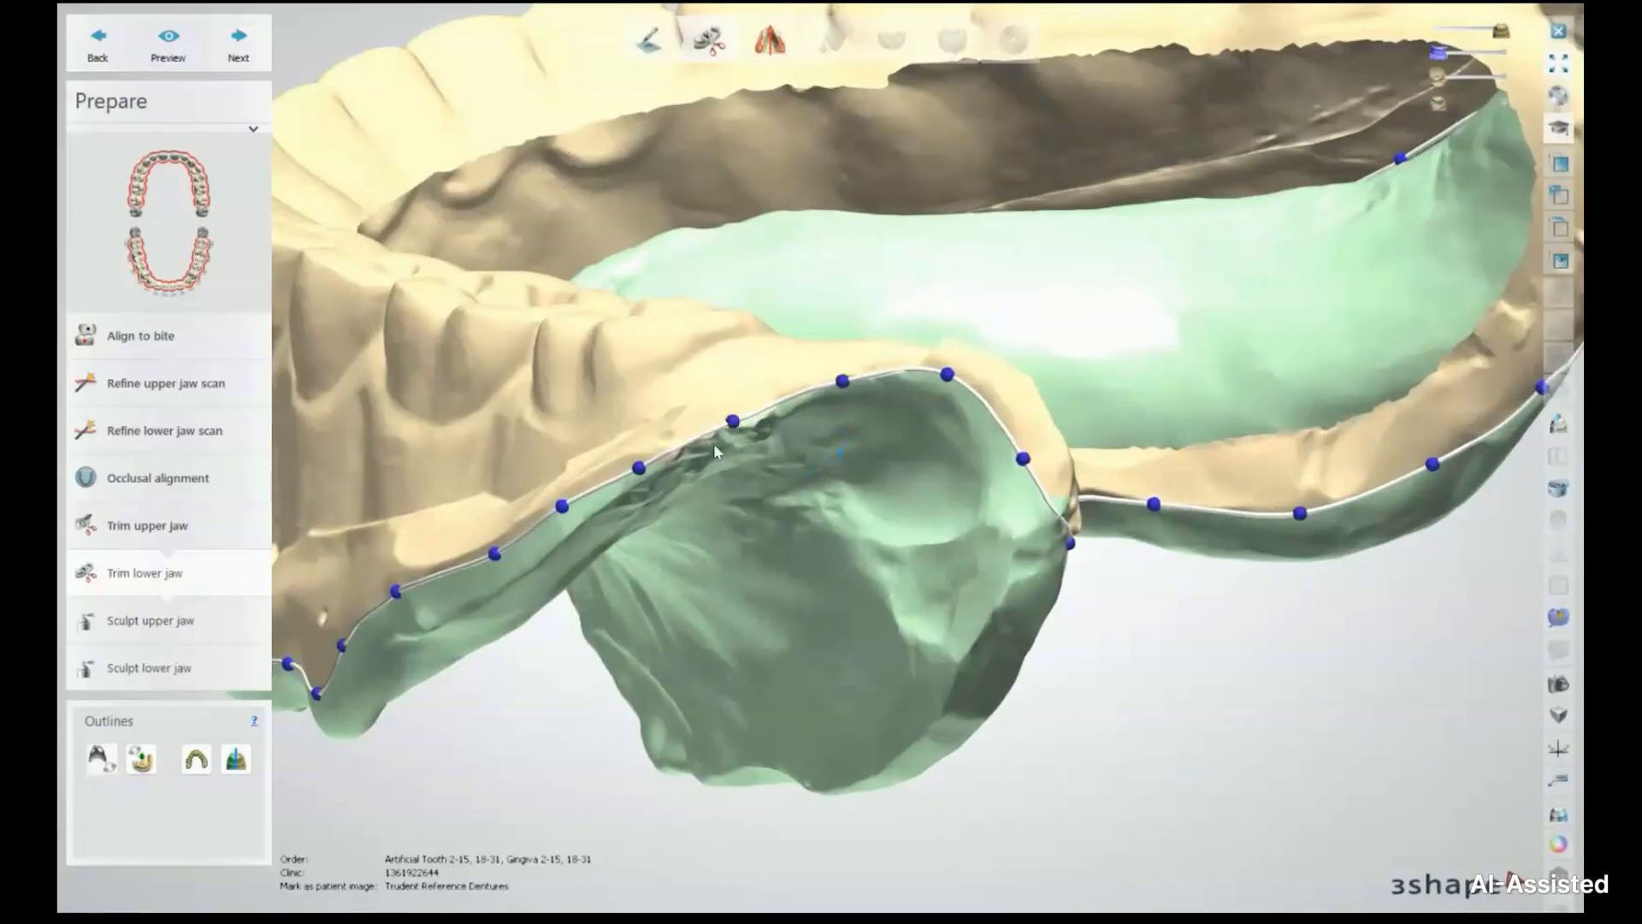
{"action": "left_click_drag", "start_coordinate": [643, 466], "coordinate": [650, 459]}
{"action": "right_click_drag", "start_coordinate": [808, 485], "coordinate": [828, 447]}
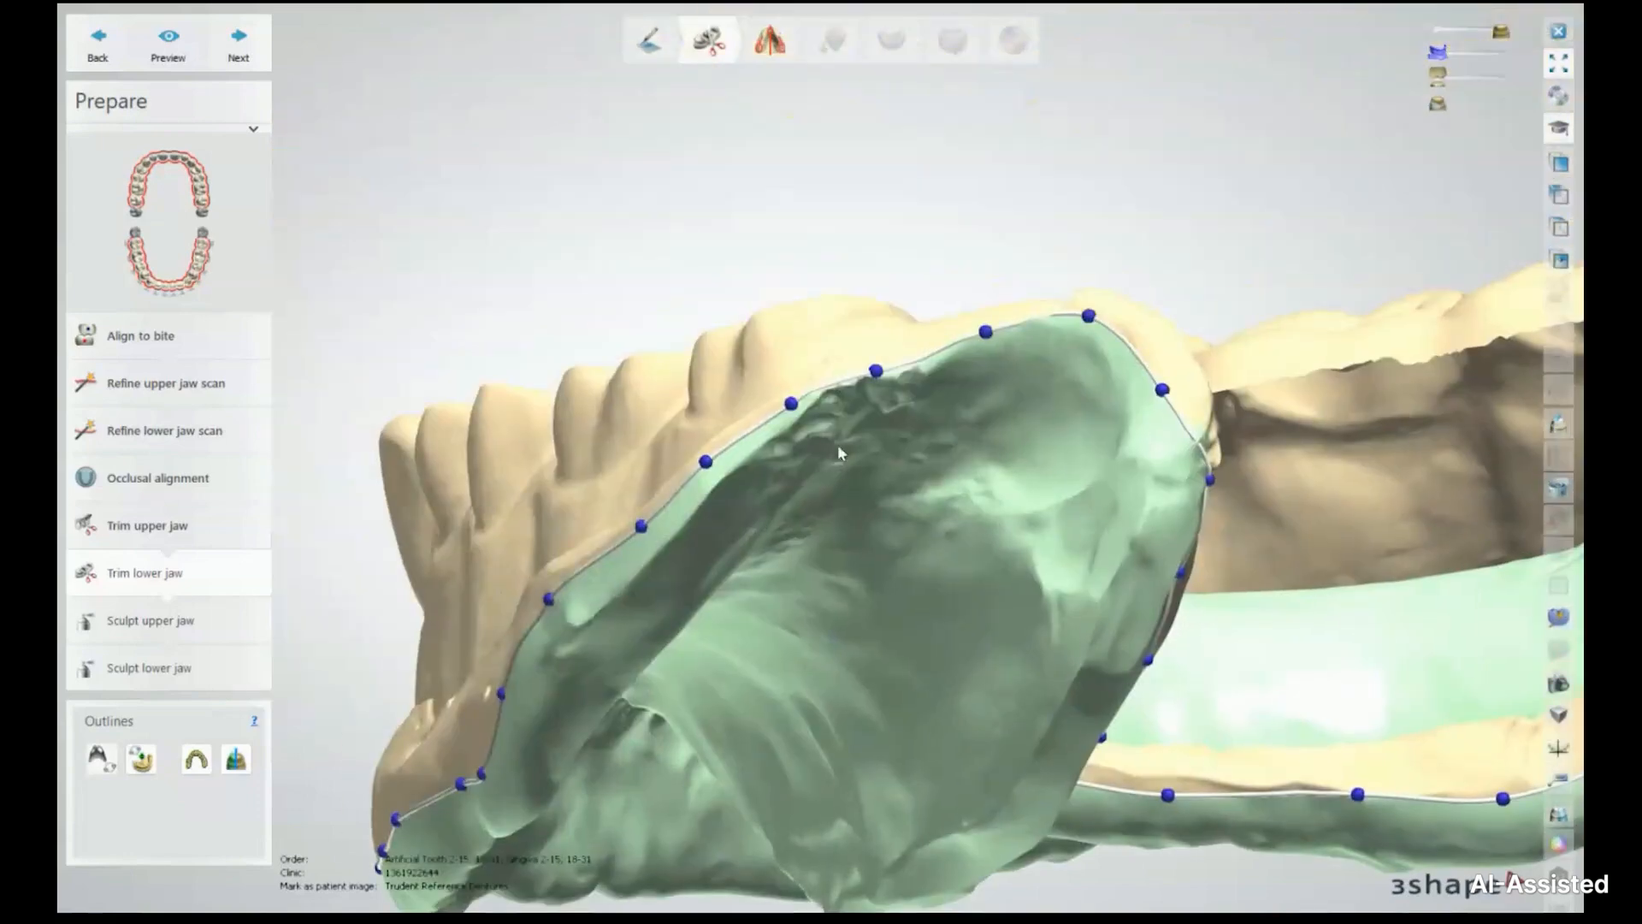
{"action": "scroll", "coordinate": [810, 318], "scroll_direction": "up", "scroll_amount": 5}
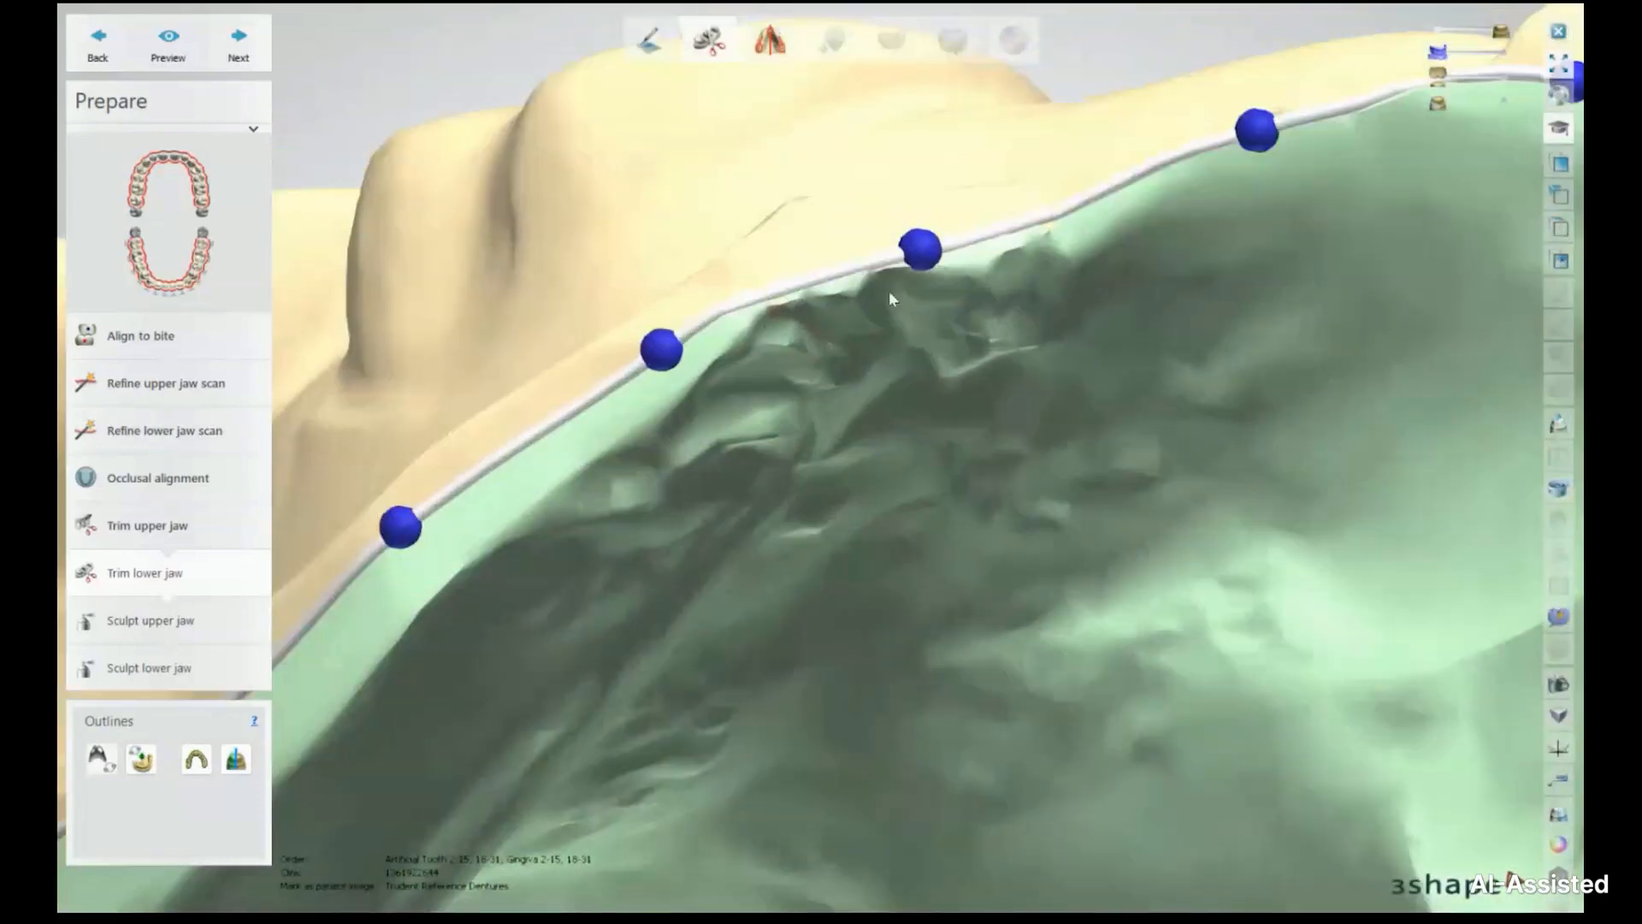
{"action": "left_click_drag", "start_coordinate": [903, 254], "coordinate": [901, 250]}
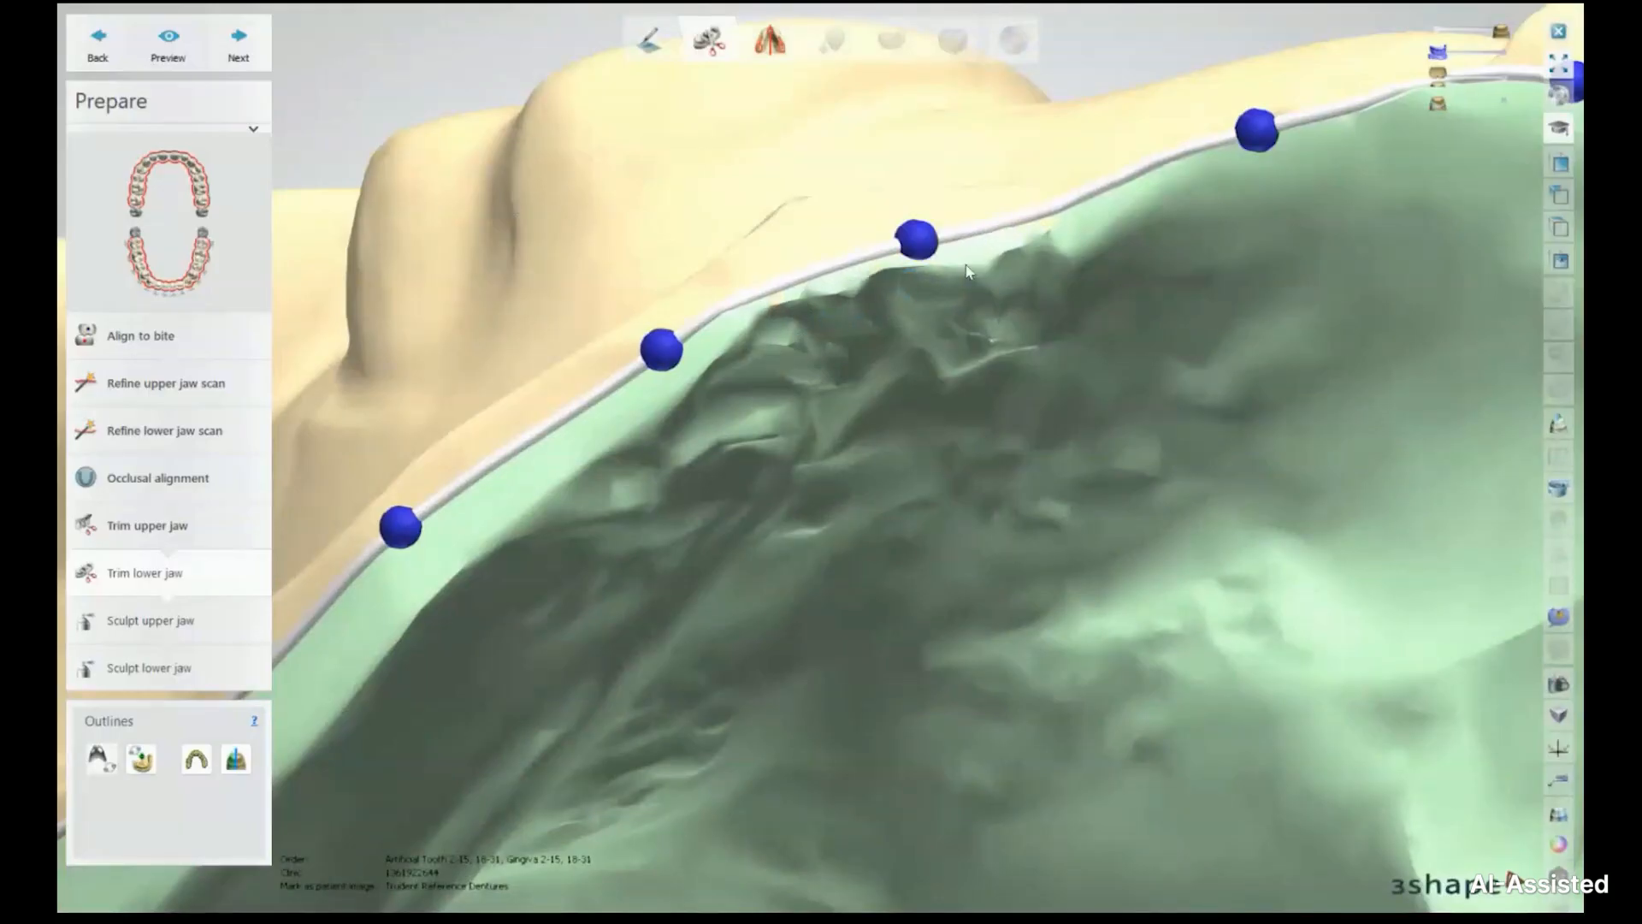
Reposition the outline point on the lingual side of the first retromolar pad slightly higher and inward
{"action": "right_click_drag", "start_coordinate": [1050, 273], "coordinate": [944, 306]}
{"action": "scroll", "coordinate": [1204, 357], "scroll_direction": "down", "scroll_amount": 3}
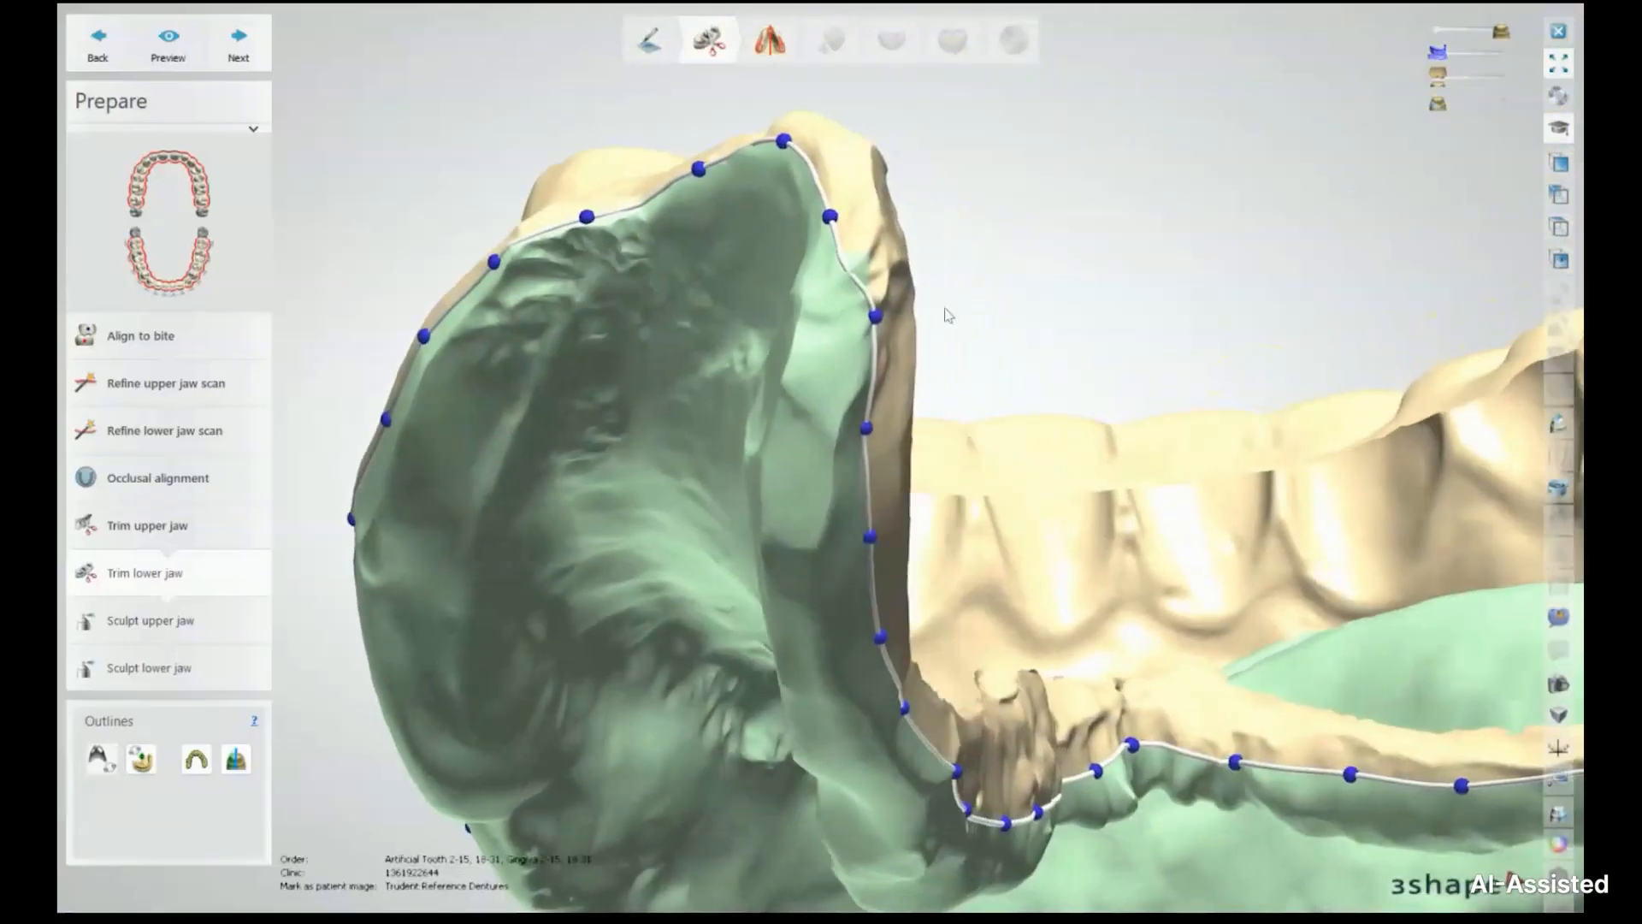
{"action": "scroll", "coordinate": [859, 264], "scroll_direction": "up", "scroll_amount": 5}
{"action": "left_click_drag", "start_coordinate": [890, 390], "coordinate": [853, 329]}
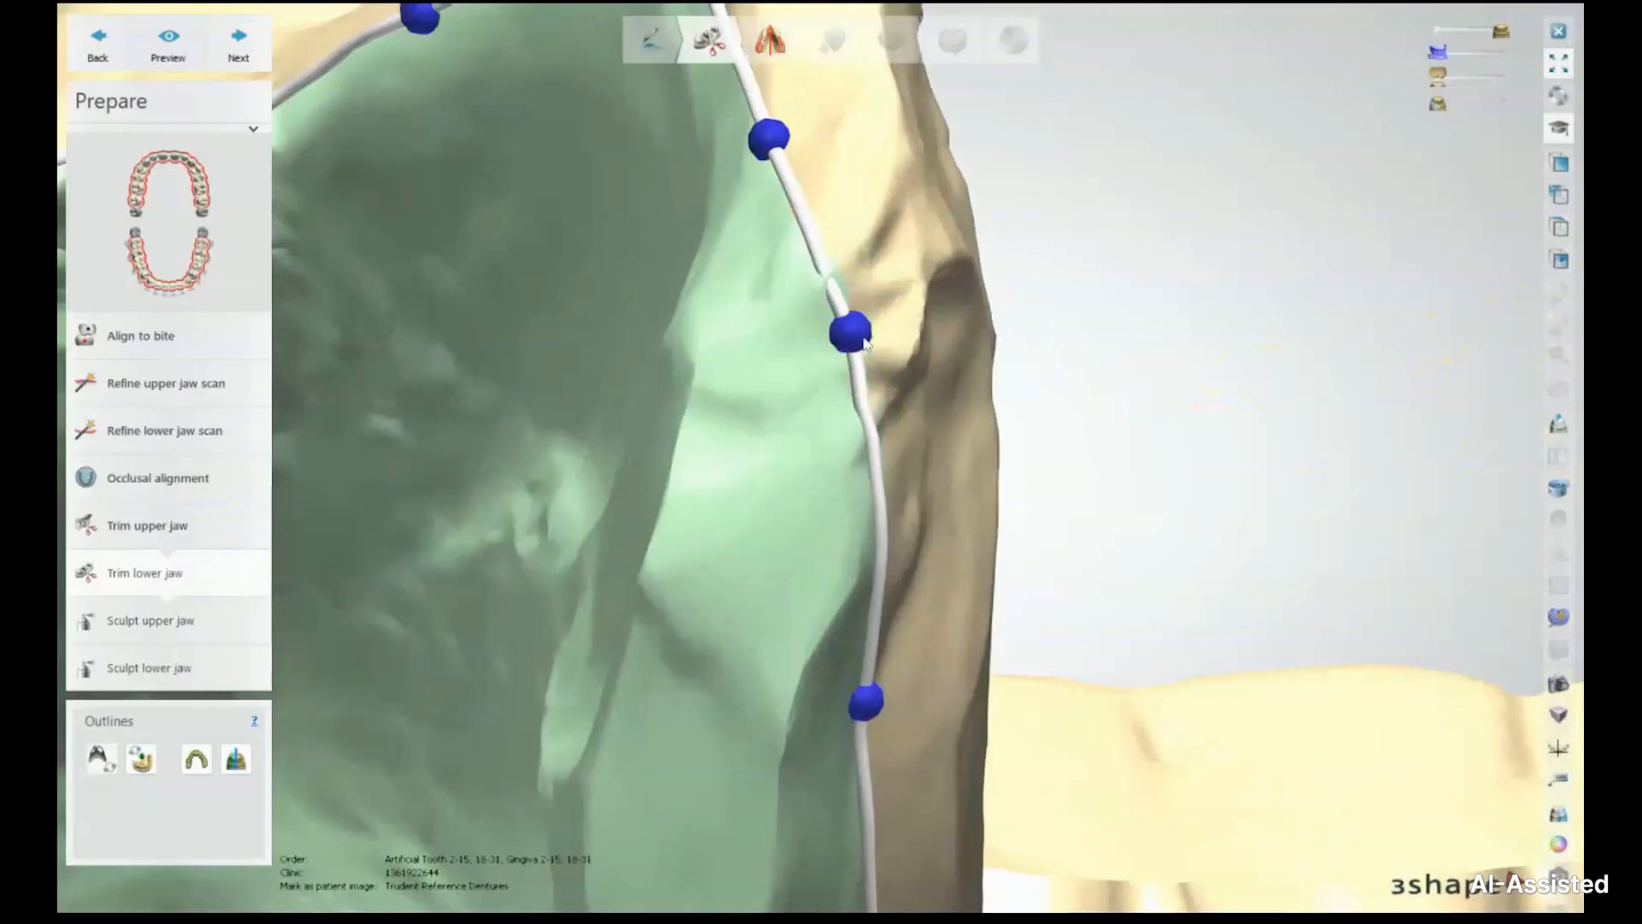
Check the rest of the closed lower jaw outline, apply the trim and proceed to sculpting the upper jaw
{"action": "scroll", "coordinate": [870, 334], "scroll_direction": "down", "scroll_amount": 5}
{"action": "right_click_drag", "start_coordinate": [870, 333], "coordinate": [1165, 420]}
{"action": "middle_click_drag", "start_coordinate": [1167, 423], "coordinate": [949, 351]}
{"action": "scroll", "coordinate": [949, 351], "scroll_direction": "down", "scroll_amount": 2}
{"action": "right_click_drag", "start_coordinate": [949, 351], "coordinate": [915, 299]}
{"action": "left_click", "coordinate": [242, 39]}
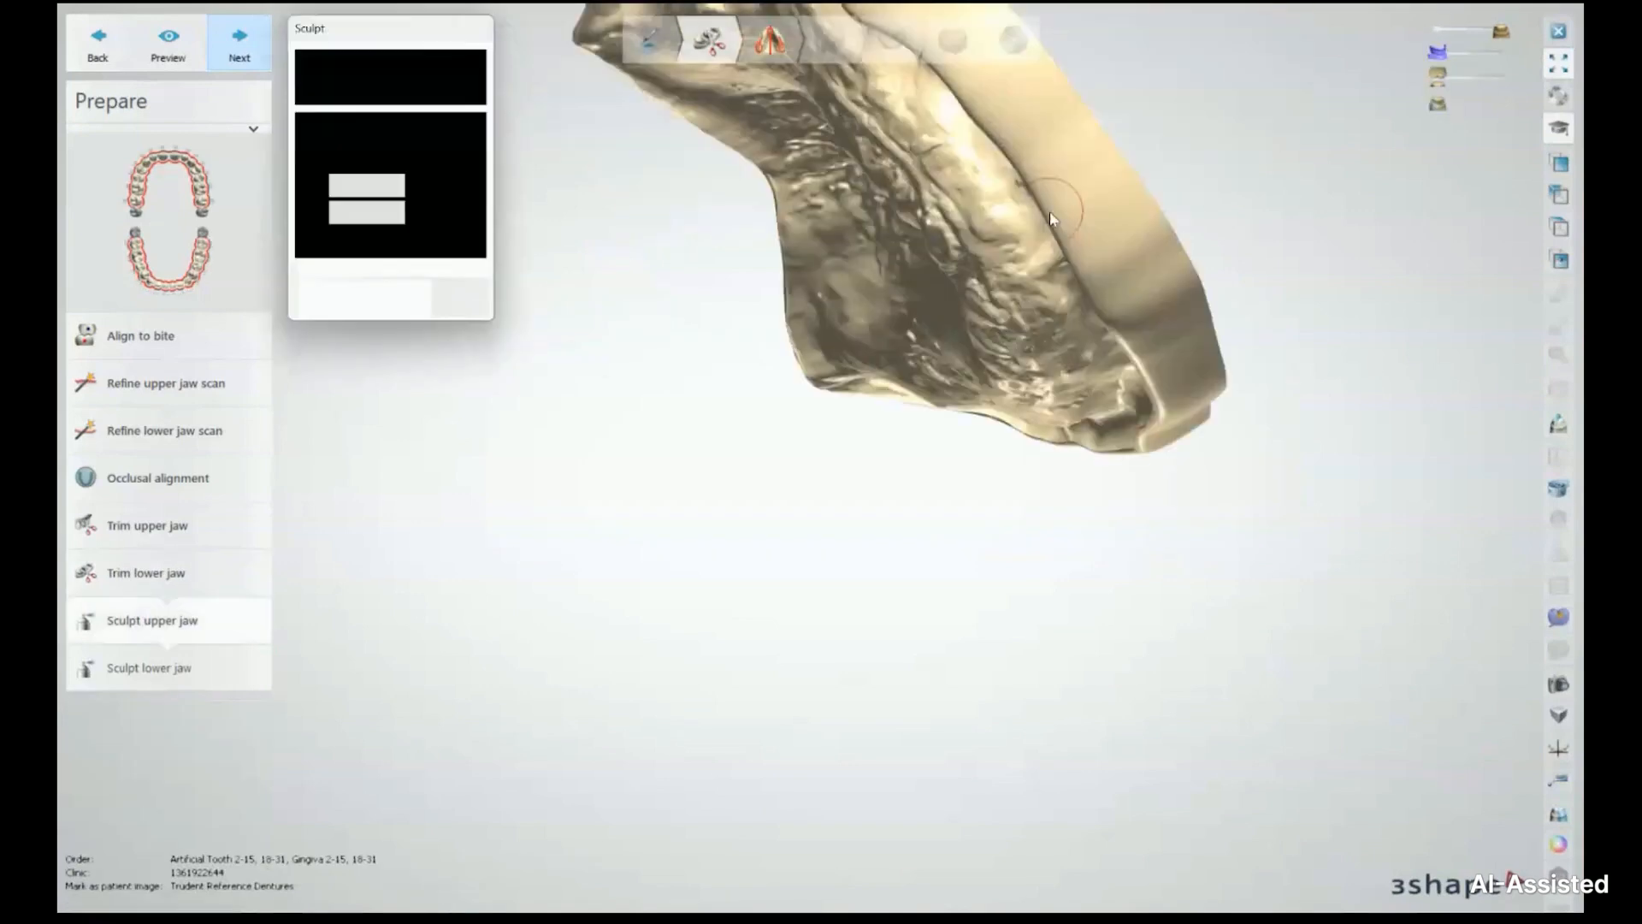
Inspect the upper jaw model and switch the wax knife to smoothing
{"action": "mouse_move", "coordinate": [747, 464]}
{"action": "right_mouse_down"}
{"action": "mouse_move", "coordinate": [872, 376]}
{"action": "mouse_move", "coordinate": [1063, 471]}
{"action": "mouse_move", "coordinate": [1045, 591]}
{"action": "right_mouse_up"}
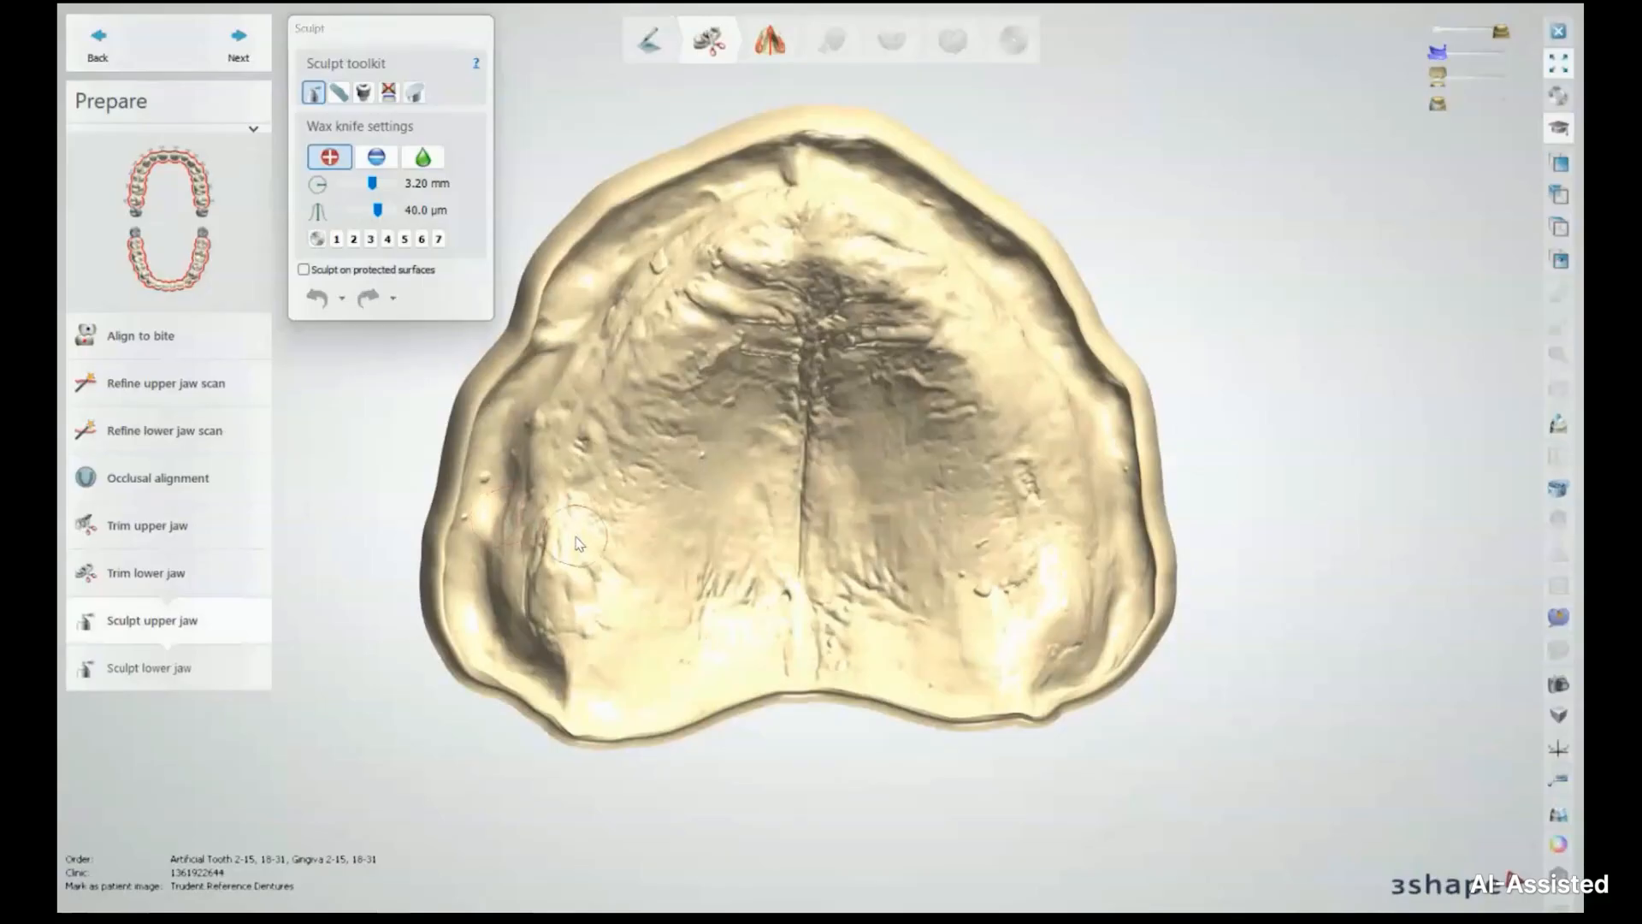
{"action": "right_click_drag", "start_coordinate": [578, 544], "coordinate": [758, 443]}
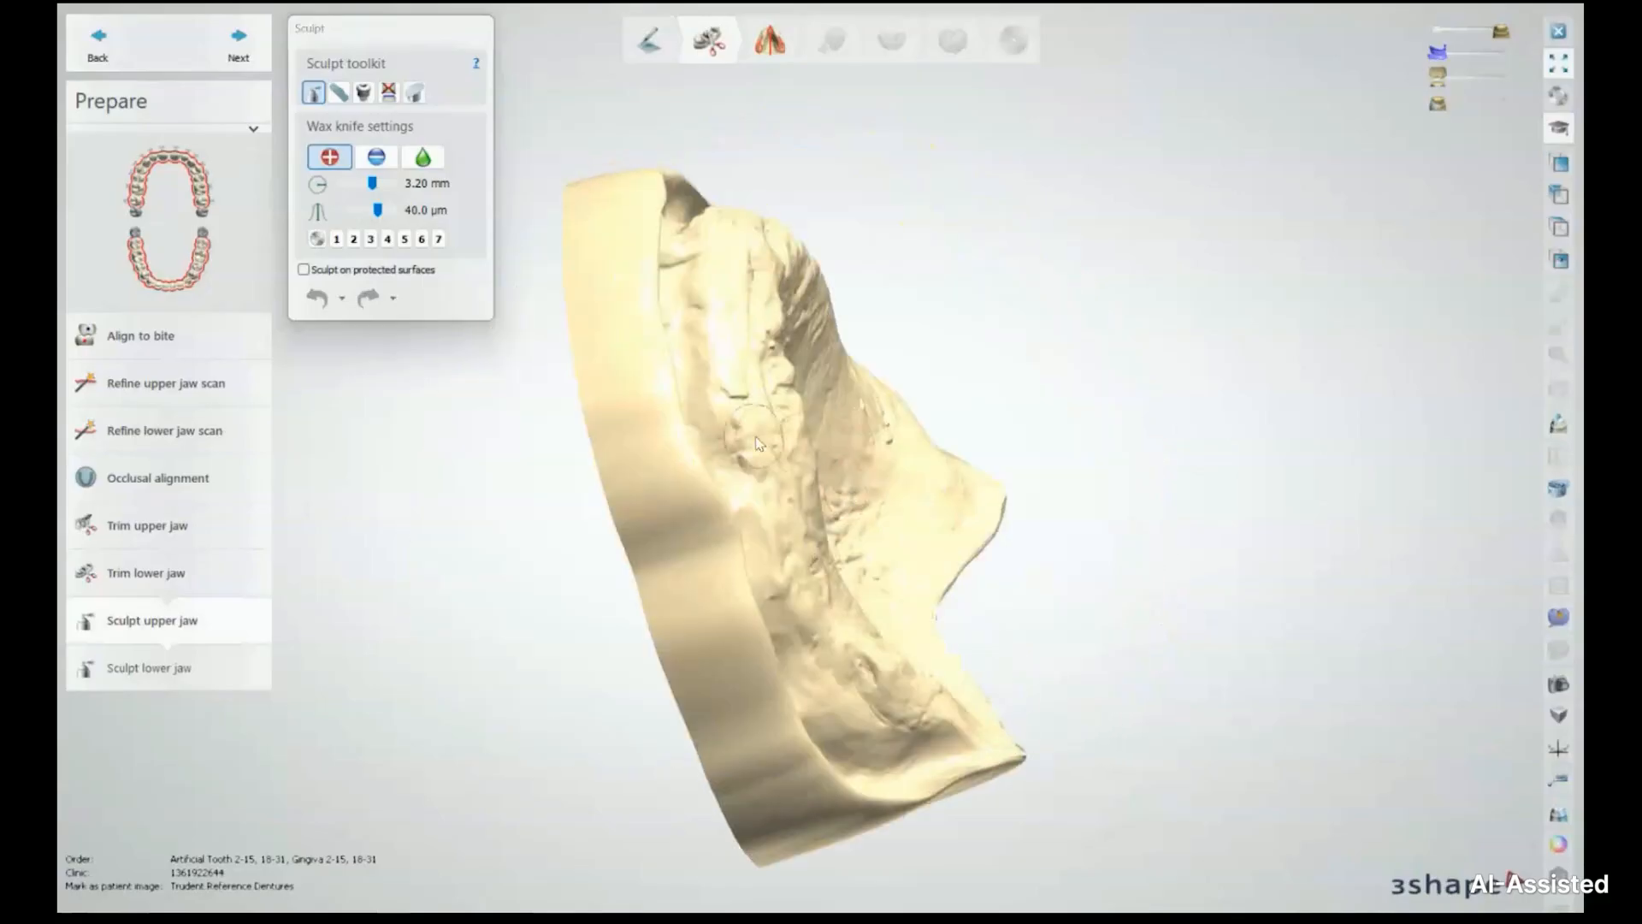
{"action": "right_click_drag", "start_coordinate": [868, 435], "coordinate": [801, 430]}
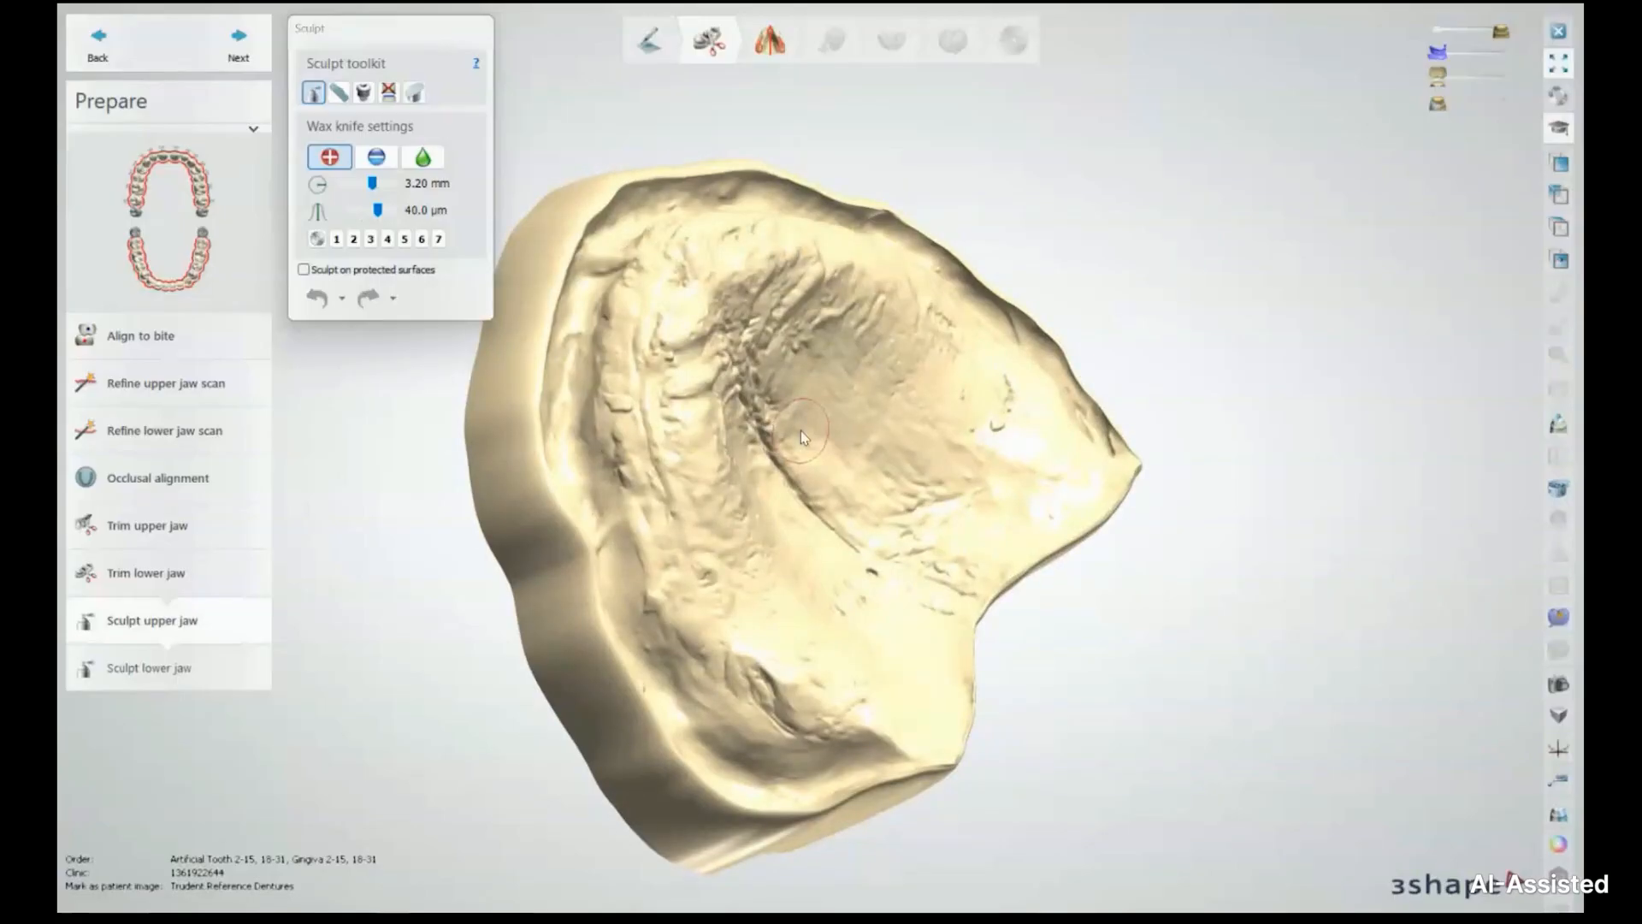
{"action": "right_click_drag", "start_coordinate": [820, 637], "coordinate": [722, 660]}
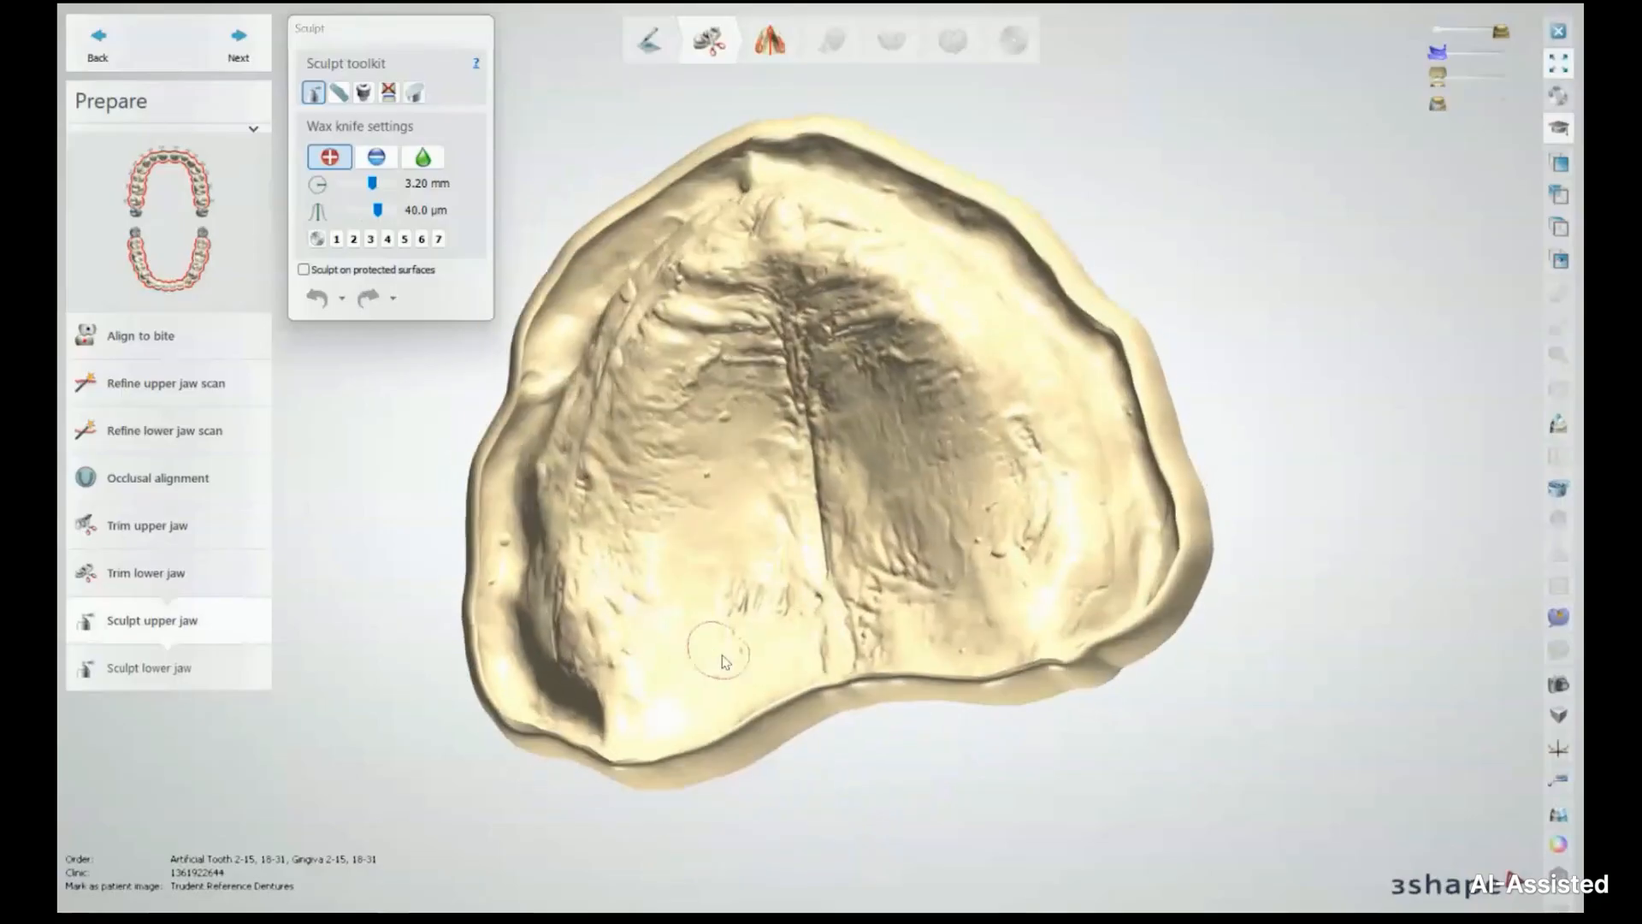
{"action": "left_click", "coordinate": [424, 158]}
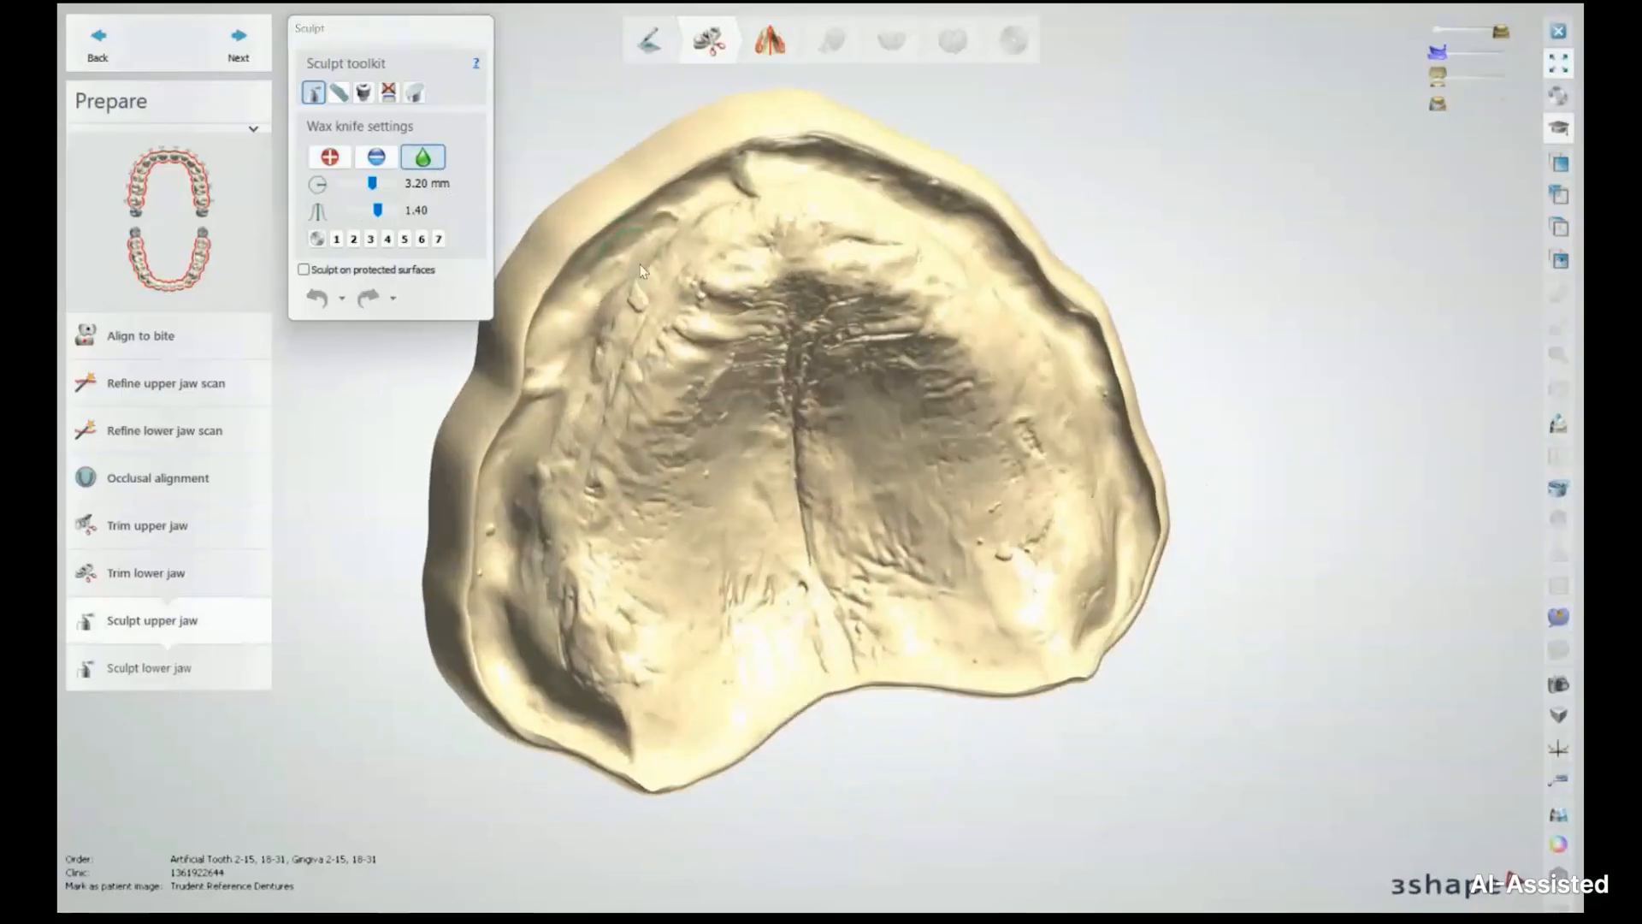
Examine the upper jaw model's base, borders and palatal surface for bumps and scan artifacts that need smoothing
{"action": "right_click_drag", "start_coordinate": [643, 271], "coordinate": [681, 295]}
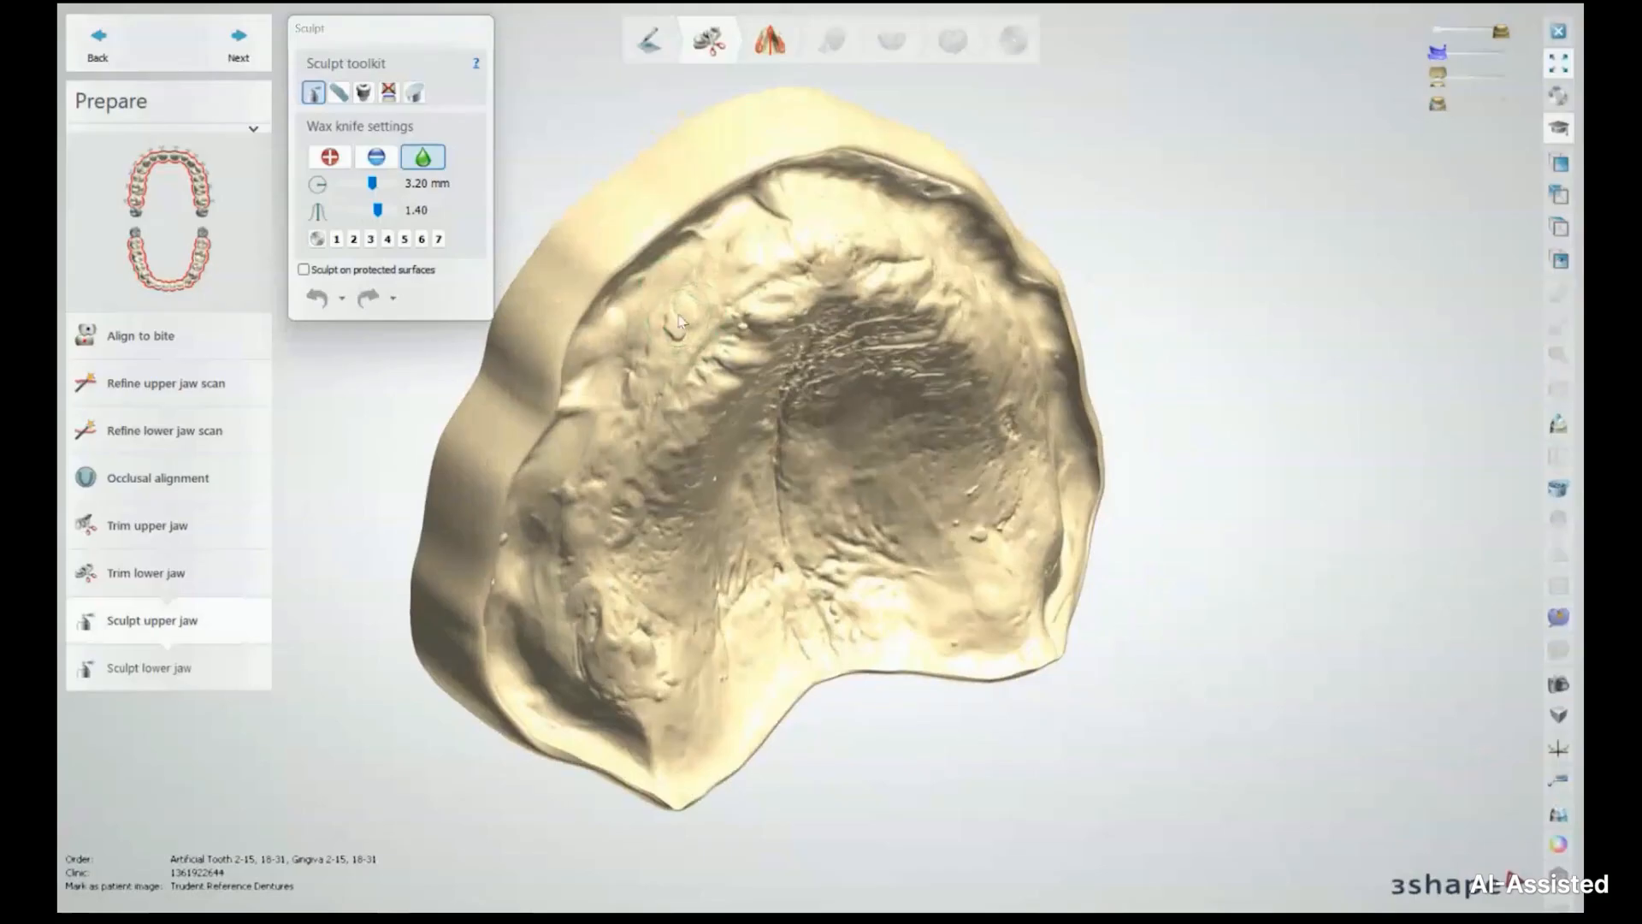
{"action": "right_click_drag", "start_coordinate": [568, 610], "coordinate": [663, 641]}
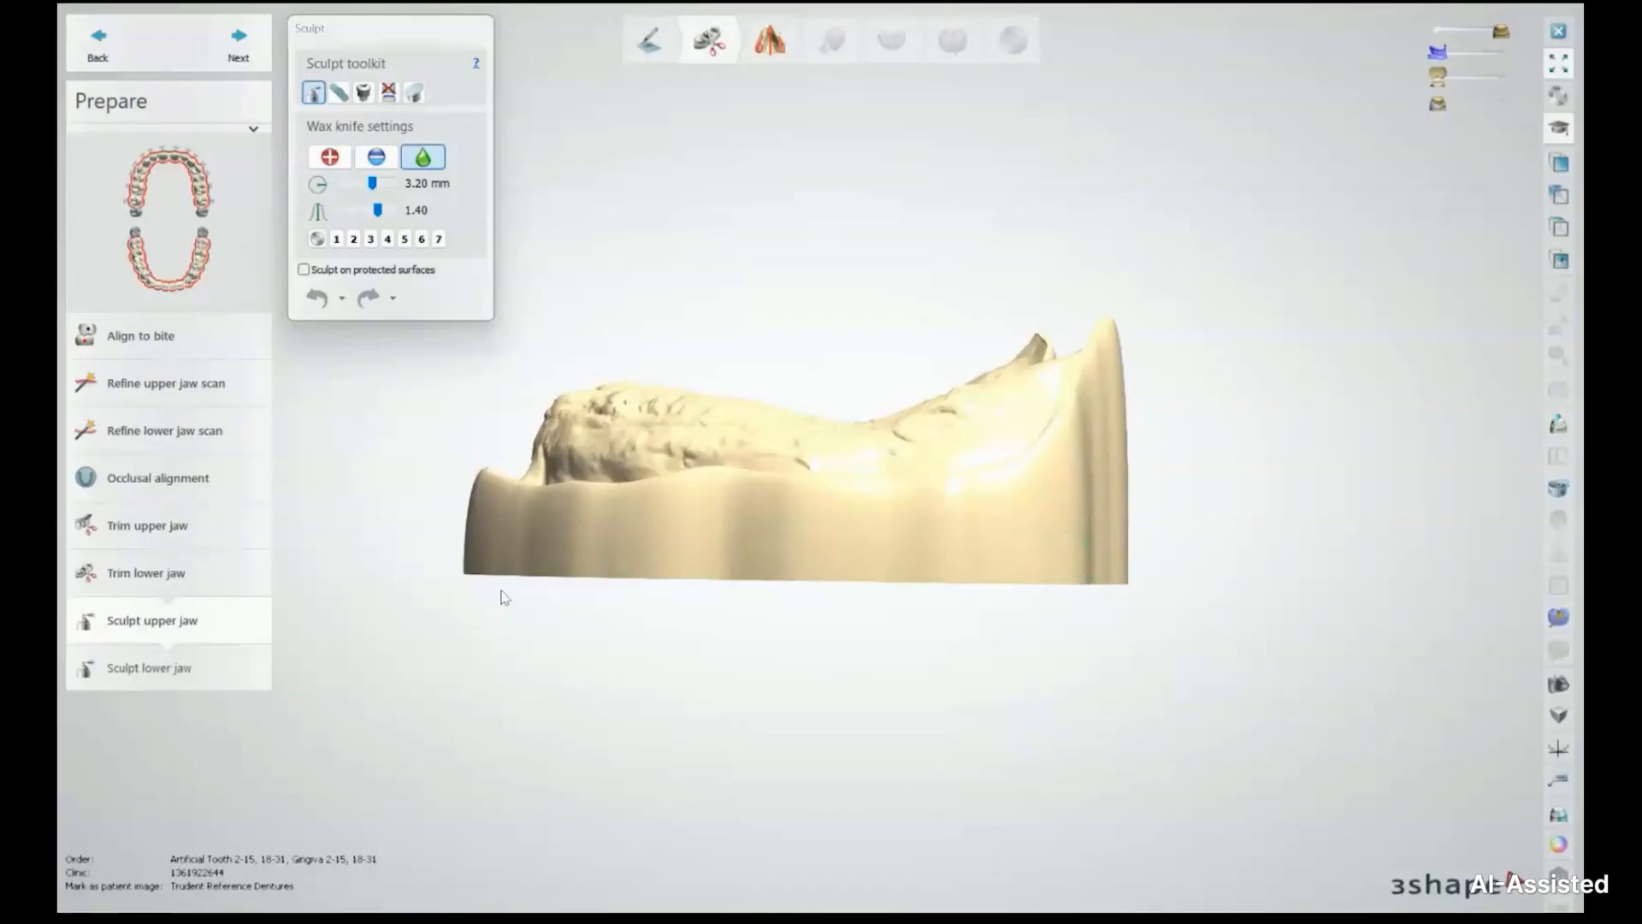
{"action": "right_click_drag", "start_coordinate": [1006, 559], "coordinate": [1242, 797]}
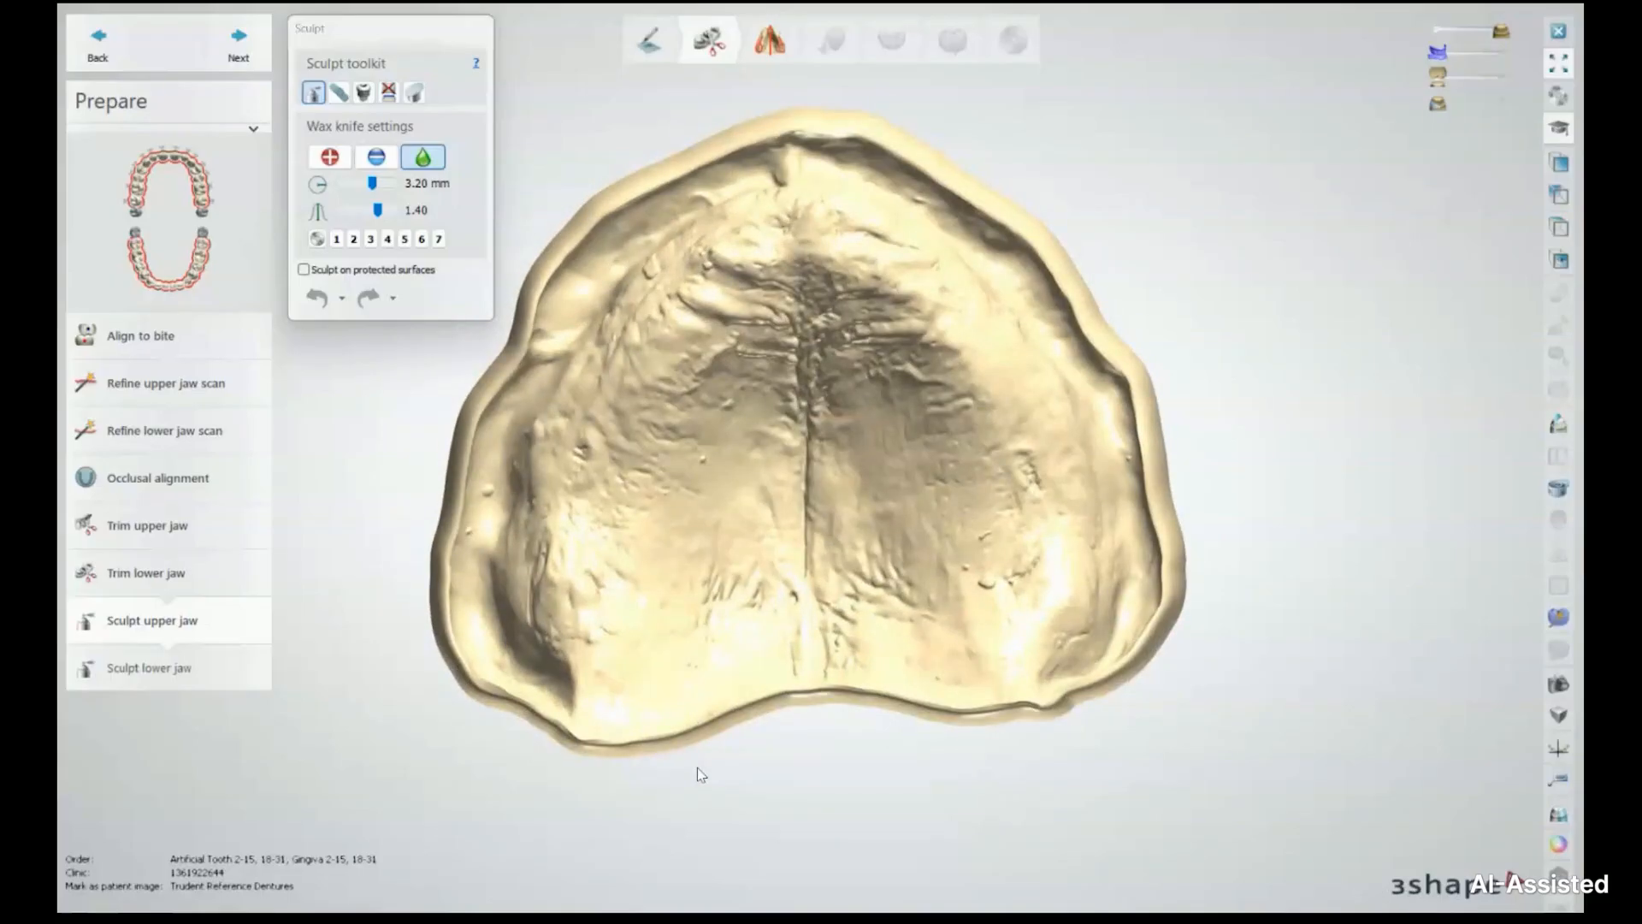
{"action": "right_click_drag", "start_coordinate": [504, 558], "coordinate": [647, 542]}
{"action": "right_click_drag", "start_coordinate": [530, 545], "coordinate": [525, 579]}
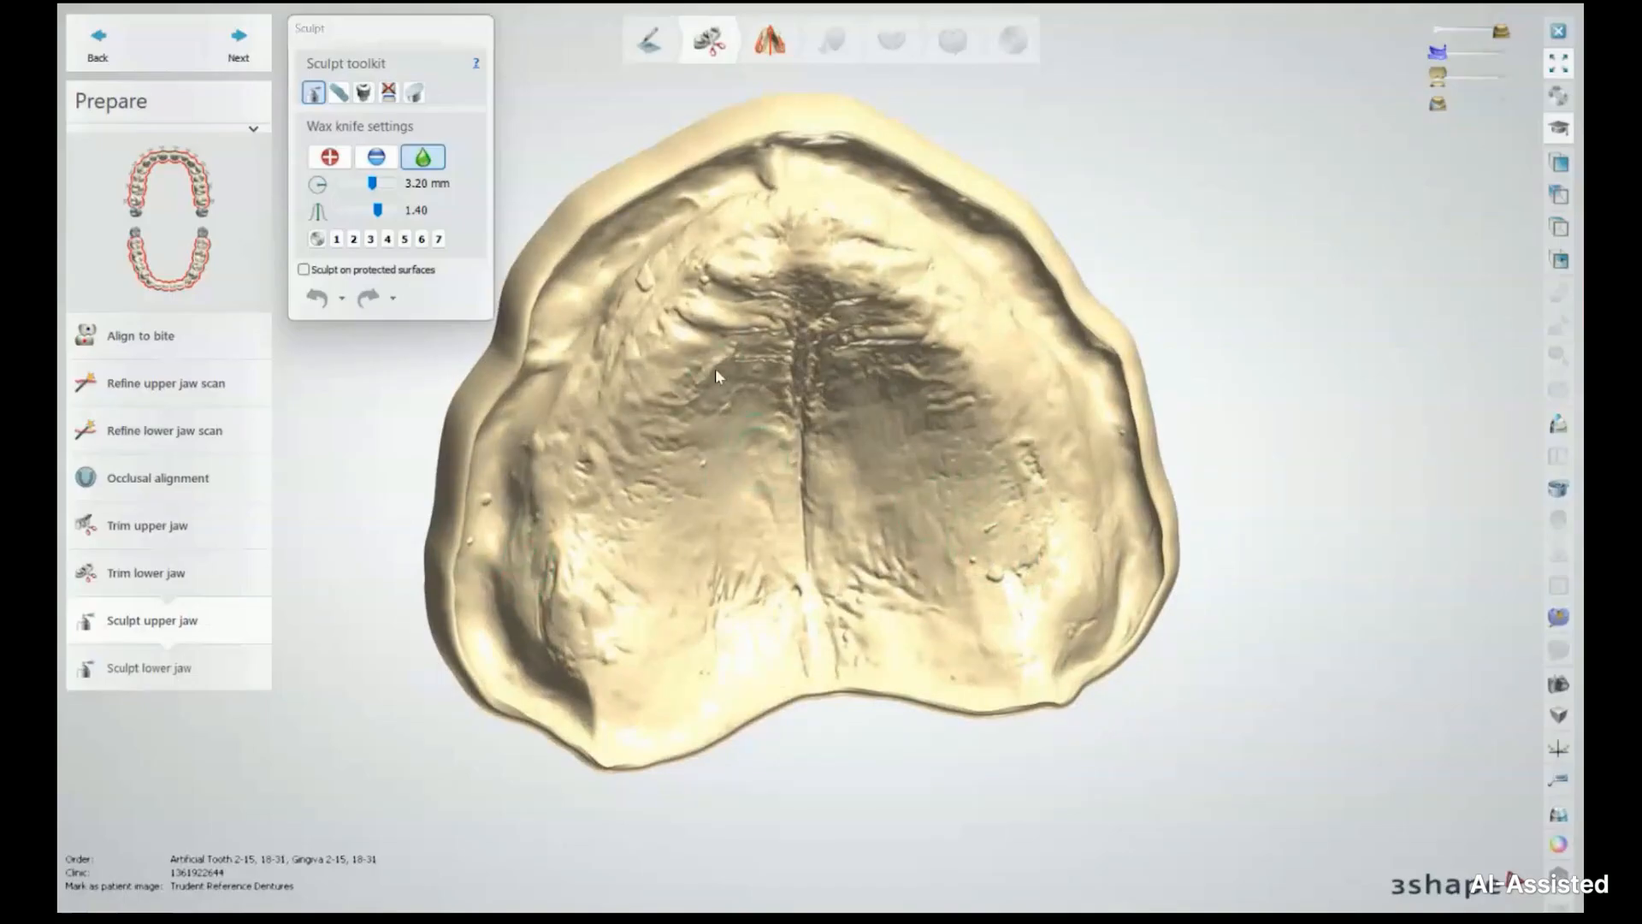
{"action": "mouse_move", "coordinate": [637, 347]}
{"action": "right_mouse_down"}
{"action": "mouse_move", "coordinate": [643, 381]}
{"action": "mouse_move", "coordinate": [647, 355]}
{"action": "right_mouse_up"}
{"action": "right_click_drag", "start_coordinate": [855, 470], "coordinate": [850, 440]}
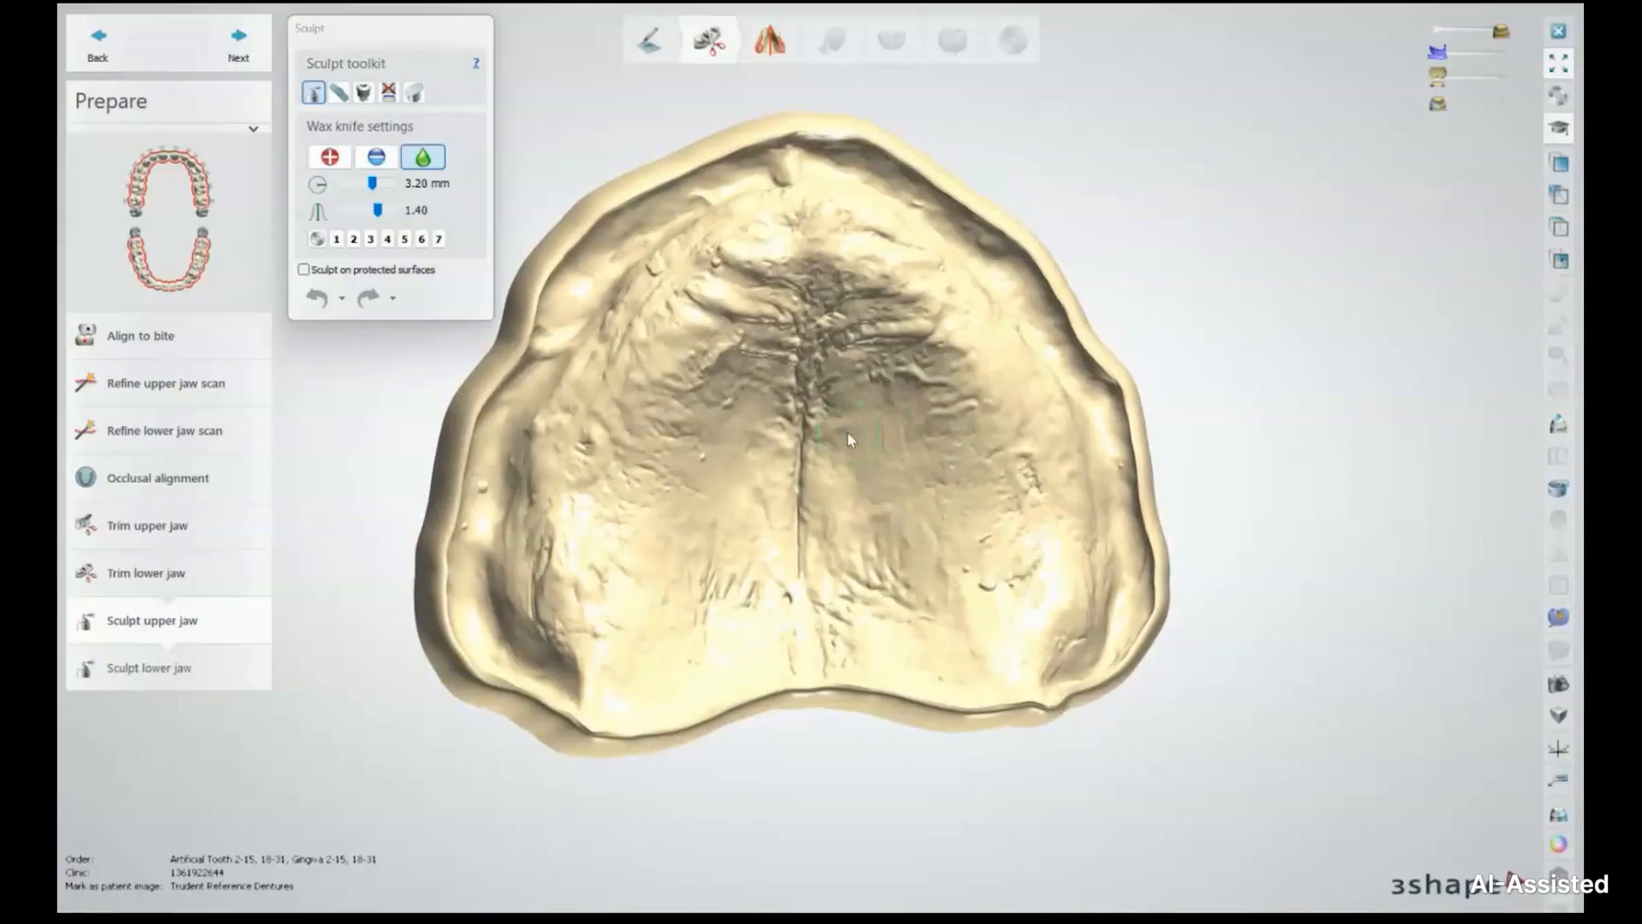
{"action": "scroll", "coordinate": [615, 316], "scroll_direction": "up", "scroll_amount": 5}
{"action": "right_click_drag", "start_coordinate": [615, 315], "coordinate": [650, 353]}
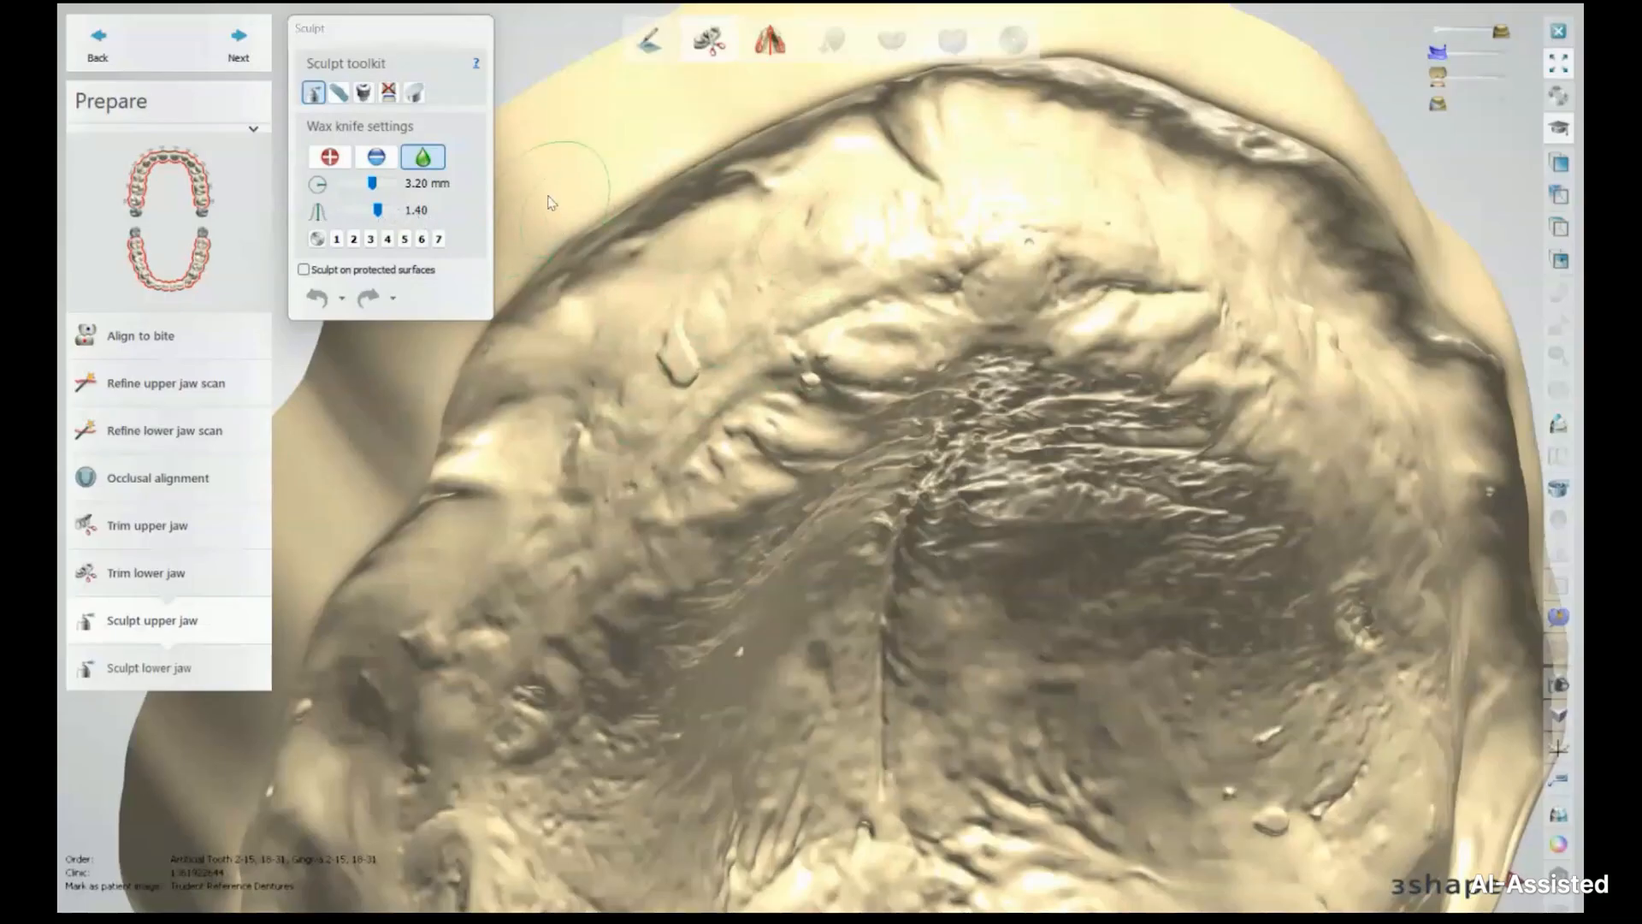
{"action": "scroll", "coordinate": [549, 202], "scroll_direction": "up", "scroll_amount": 1}
{"action": "scroll", "coordinate": [710, 286], "scroll_direction": "down", "scroll_amount": 2}
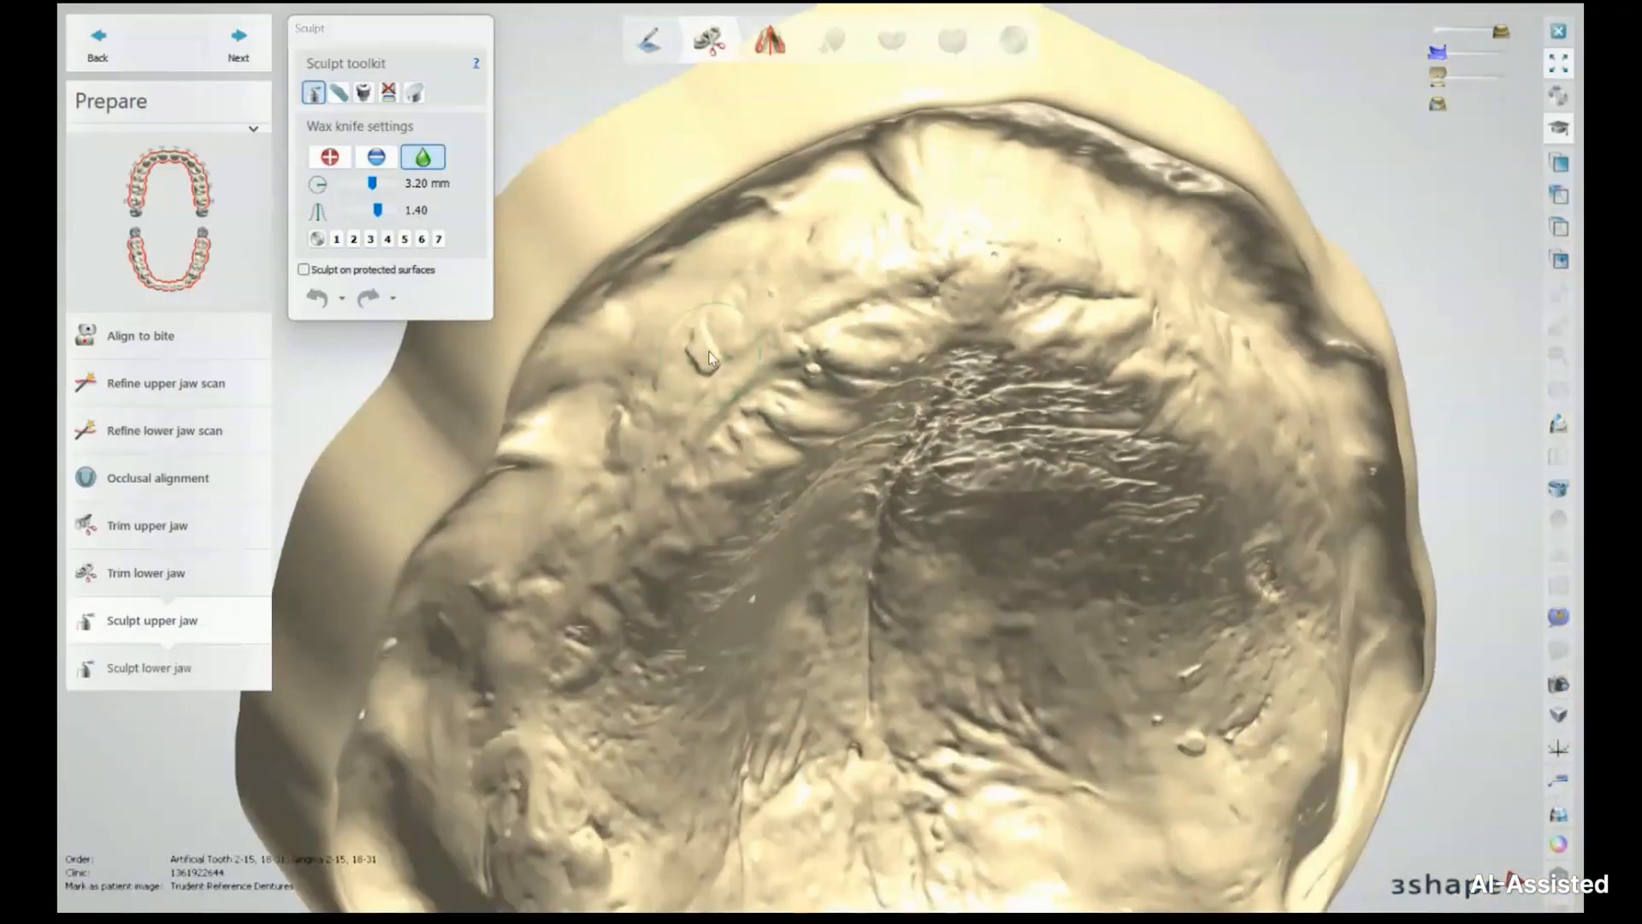
{"action": "scroll", "coordinate": [709, 358], "scroll_direction": "up", "scroll_amount": 5}
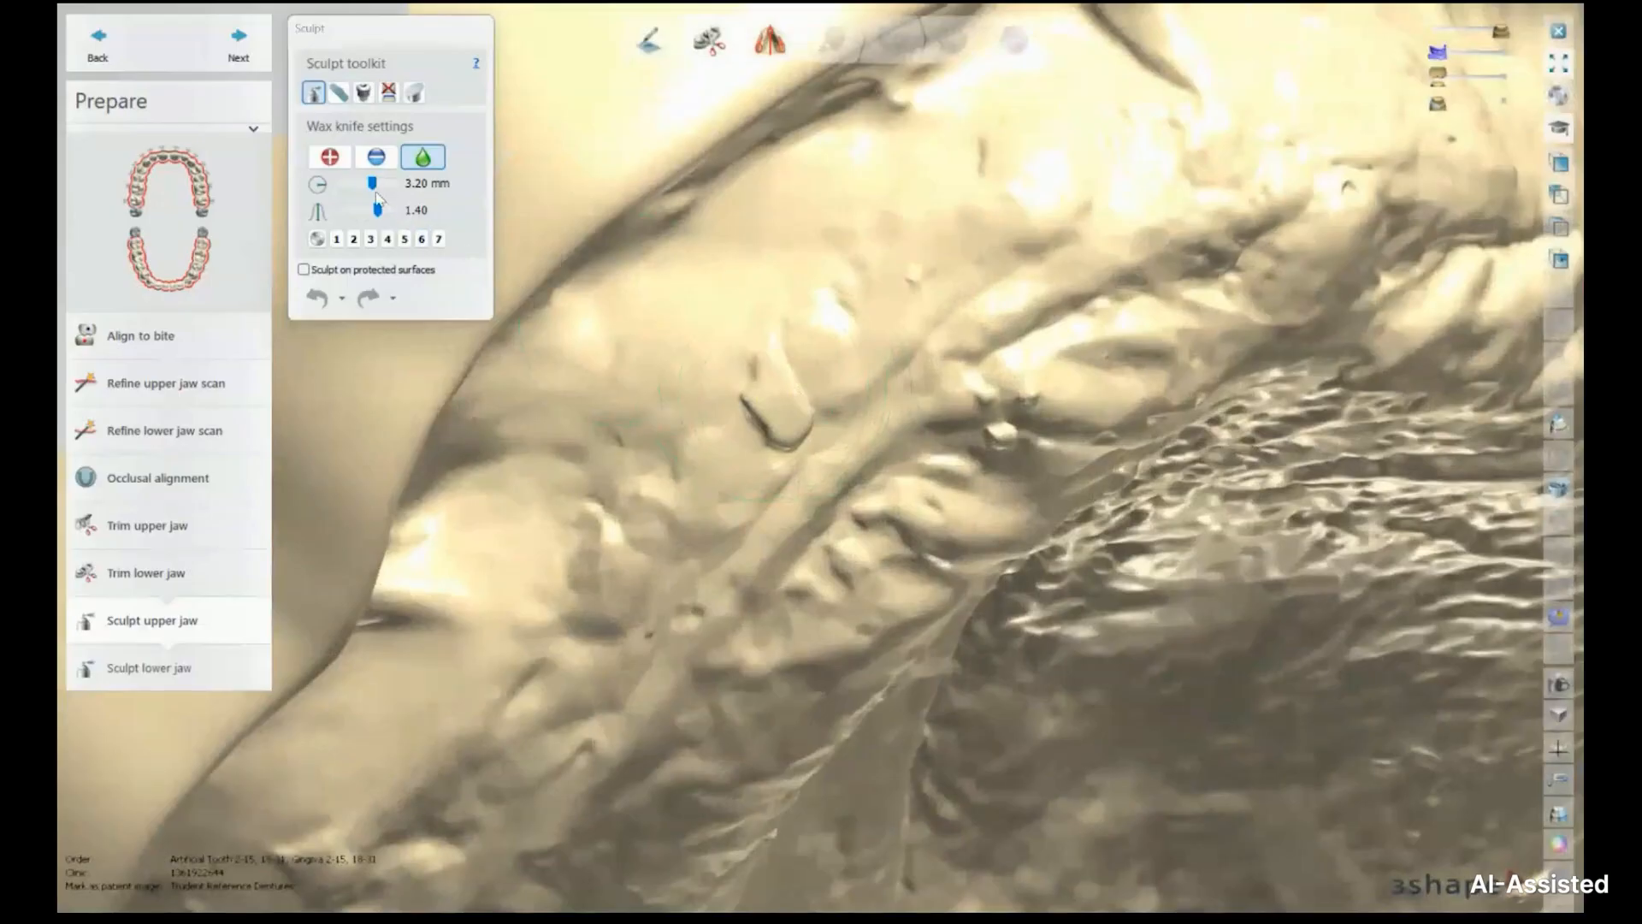
Set the wax knife's smoothing radius to 2.30 mm and smooth the raised artifacts along the upper jaw's ridge
{"action": "left_click_drag", "start_coordinate": [371, 184], "coordinate": [361, 184]}
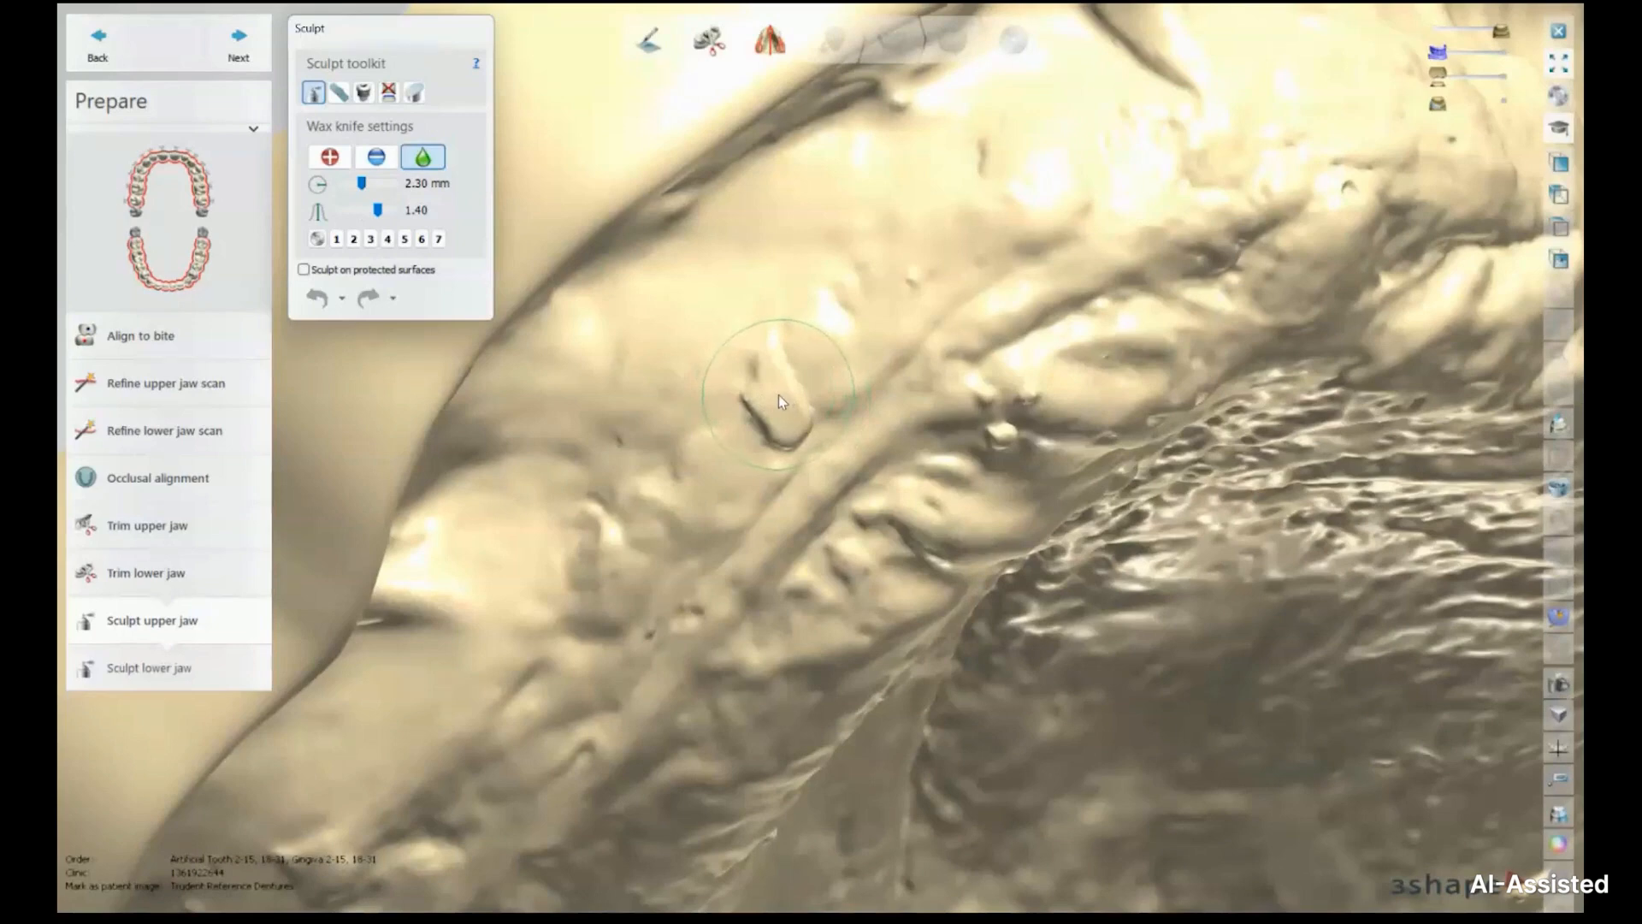
{"action": "left_click_drag", "start_coordinate": [778, 400], "coordinate": [935, 395]}
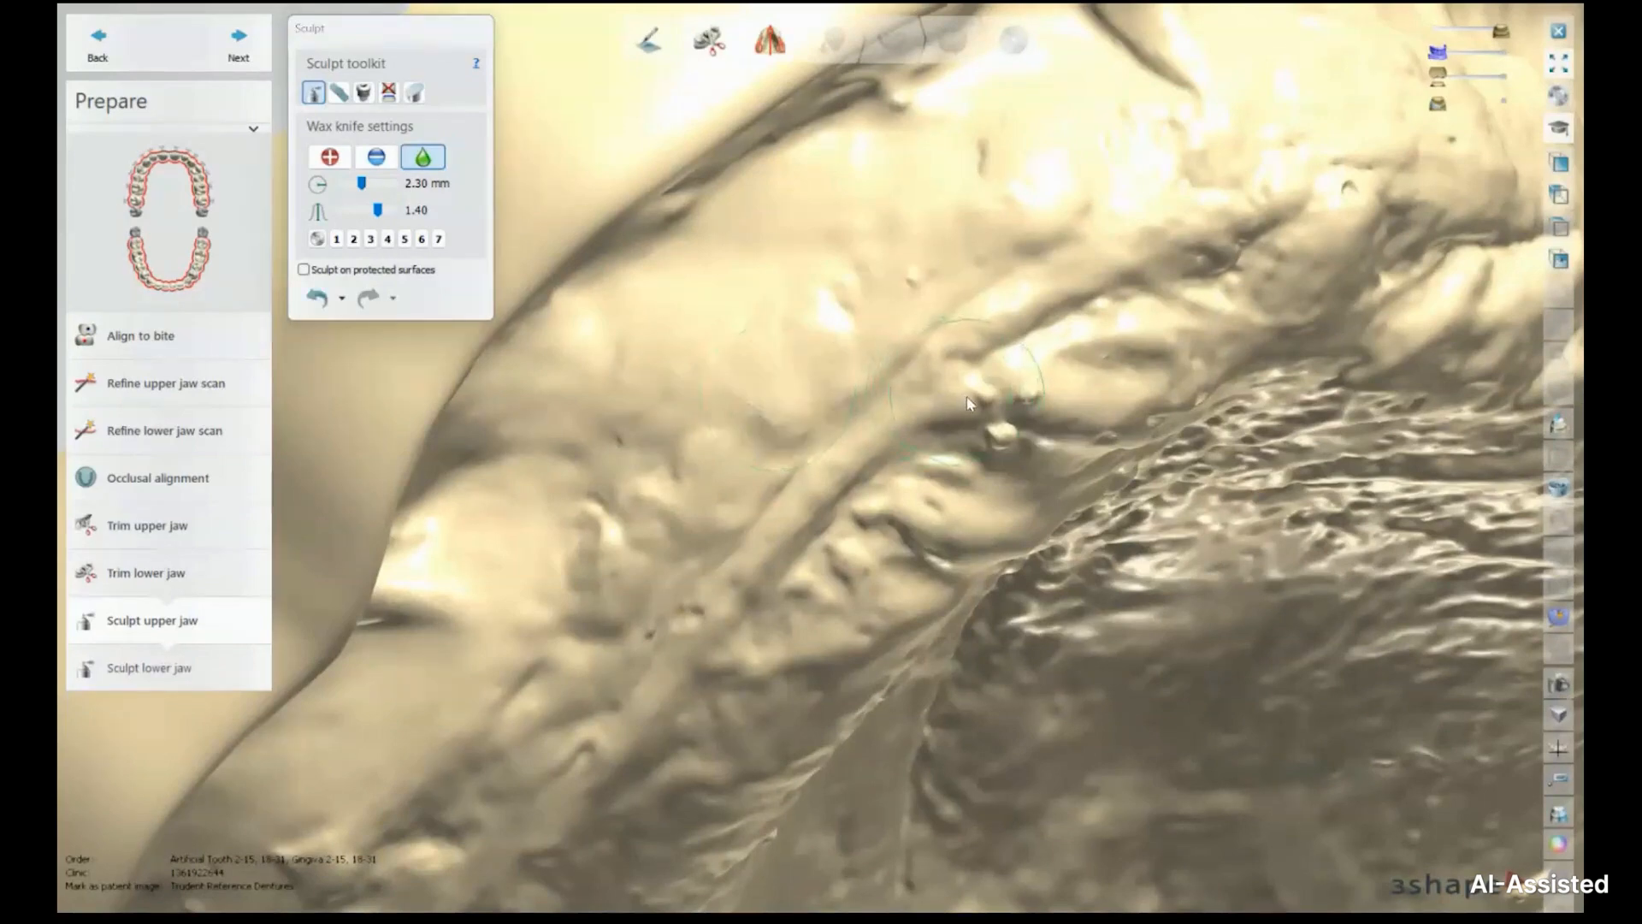
{"action": "scroll", "coordinate": [970, 403], "scroll_direction": "down", "scroll_amount": 4}
{"action": "right_click_drag", "start_coordinate": [970, 403], "coordinate": [787, 236]}
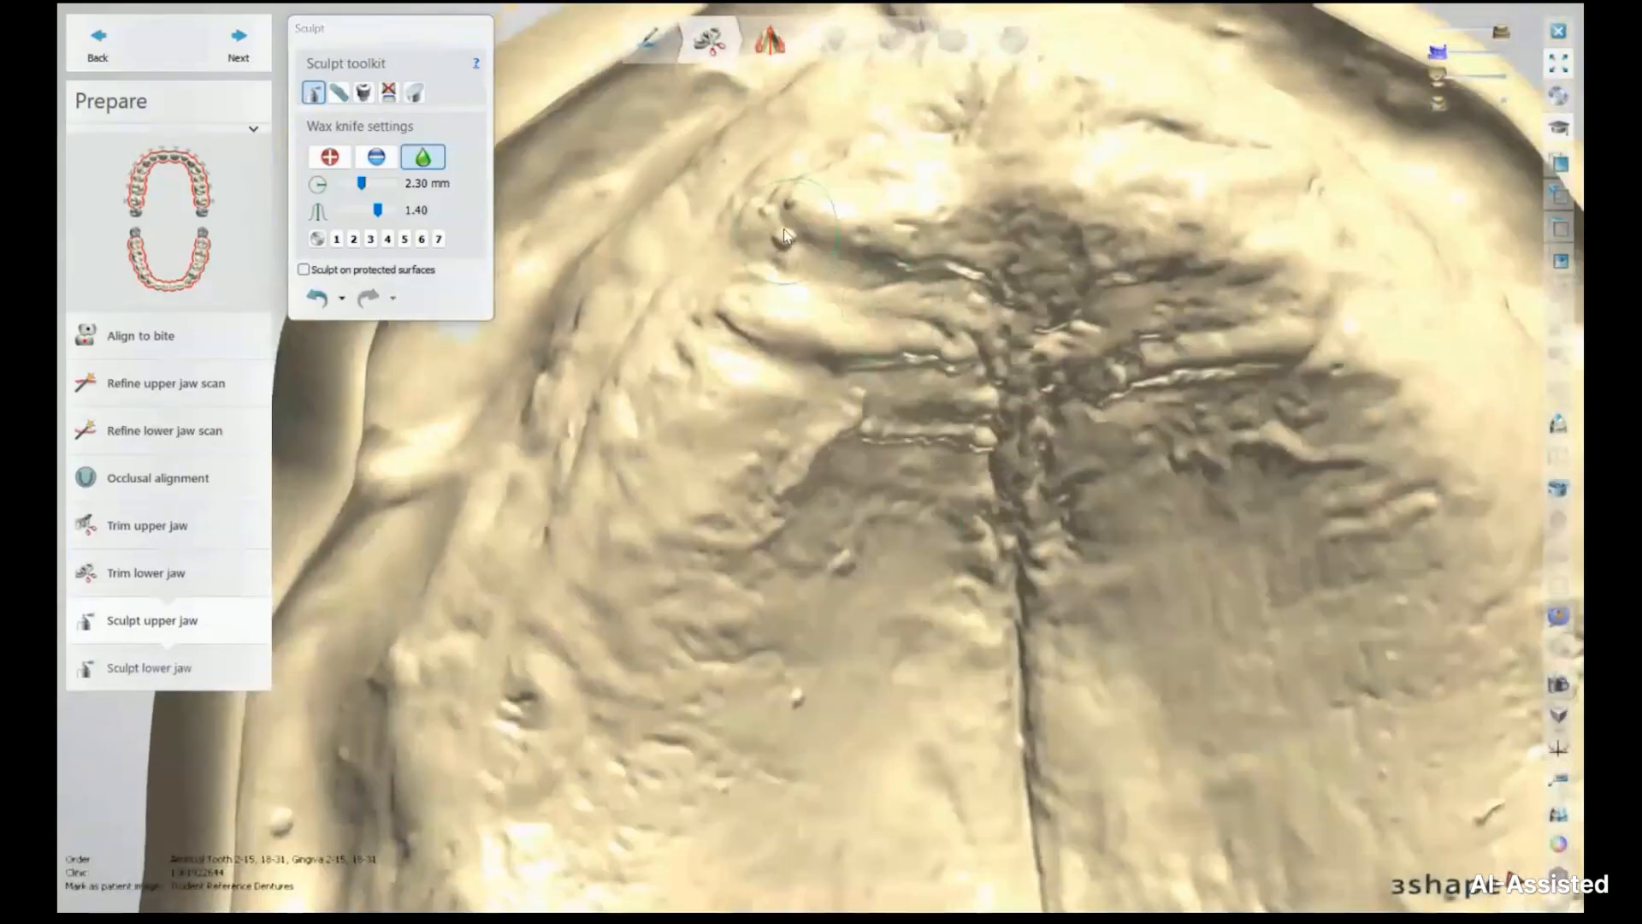
Reduce the smoothing radius to 1.85 mm and smooth the two small pits on the first half of the palate
{"action": "right_click_drag", "start_coordinate": [890, 598], "coordinate": [862, 585]}
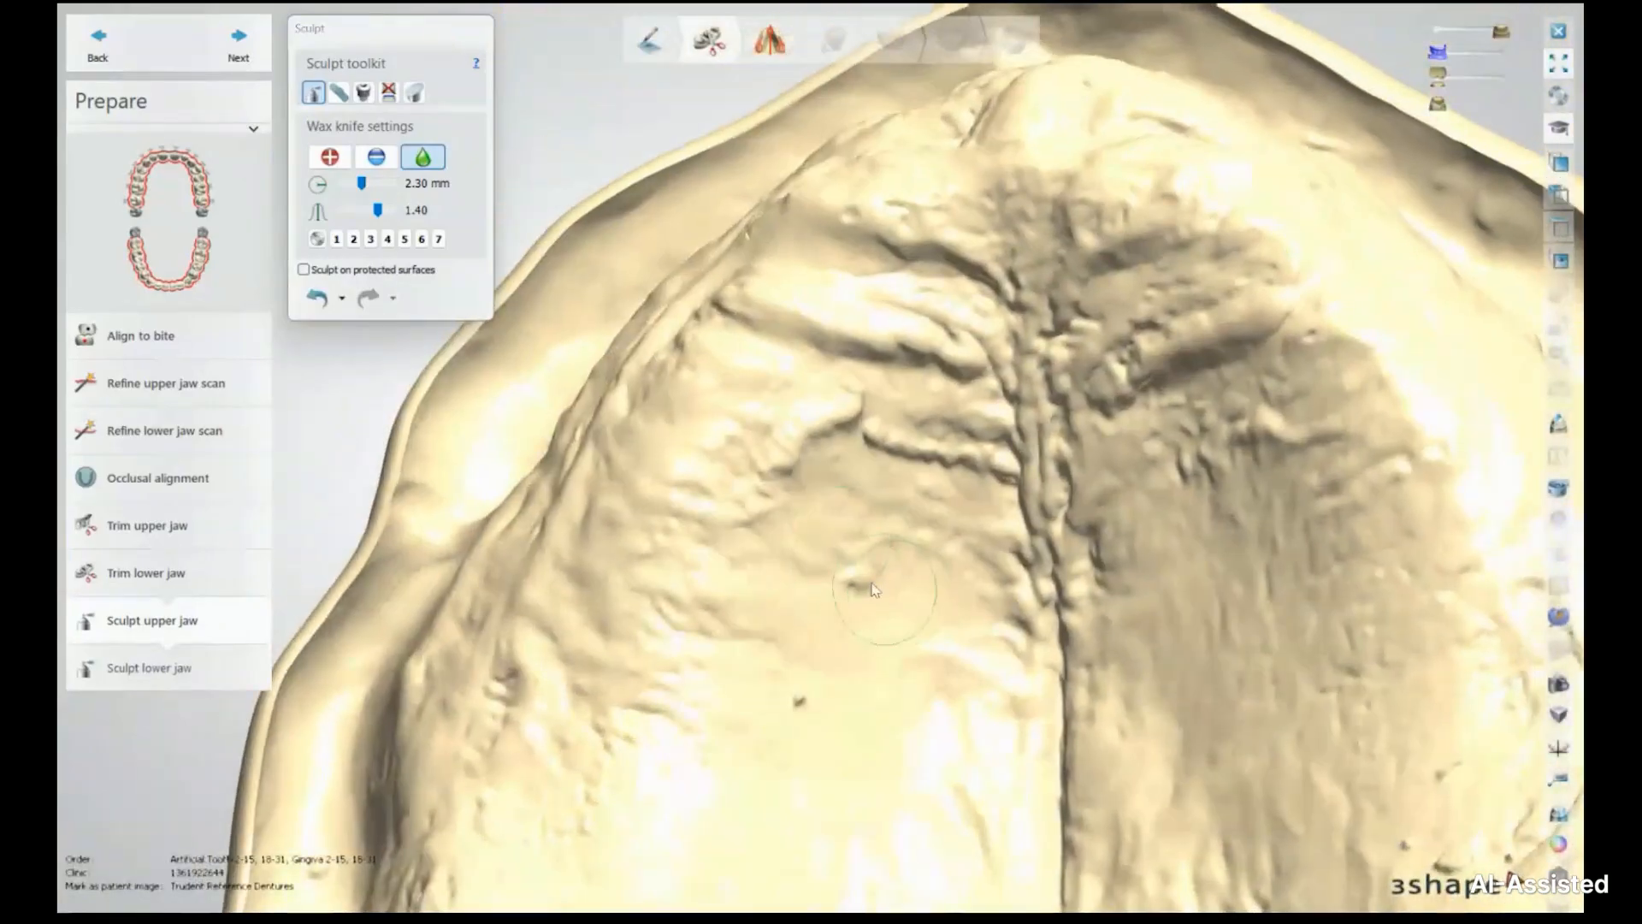
{"action": "scroll", "coordinate": [863, 575], "scroll_direction": "down", "scroll_amount": 3, "text": "shift"}
{"action": "left_click", "coordinate": [863, 578]}
{"action": "left_click", "coordinate": [800, 701]}
Smooth the three pits on the opposite posterior side of the palate
{"action": "middle_click_drag", "start_coordinate": [845, 673], "coordinate": [675, 419]}
{"action": "right_click_drag", "start_coordinate": [1112, 539], "coordinate": [1160, 639]}
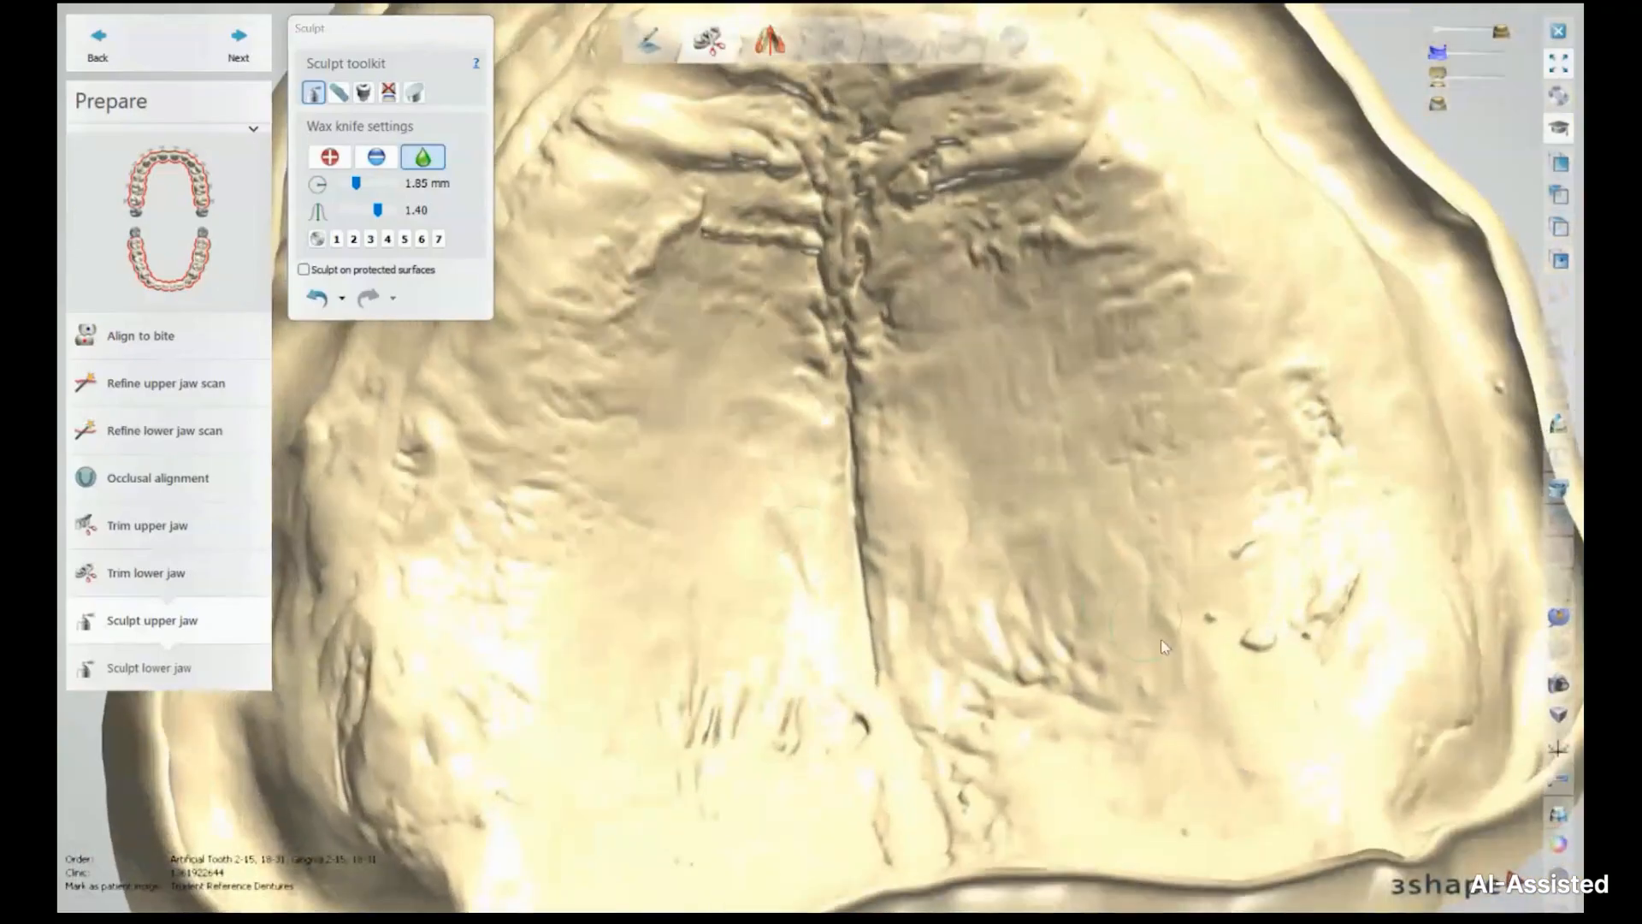
{"action": "left_click", "coordinate": [1258, 643]}
{"action": "left_click", "coordinate": [1209, 622]}
{"action": "left_click", "coordinate": [1244, 550]}
Reduce the smoothing radius to 1.40 mm and smooth the two small bumps in the upper jaw's outer border groove
{"action": "scroll", "coordinate": [949, 684], "scroll_direction": "down", "scroll_amount": 3}
{"action": "right_click_drag", "start_coordinate": [445, 453], "coordinate": [427, 498]}
{"action": "scroll", "coordinate": [427, 499], "scroll_direction": "up", "scroll_amount": 5}
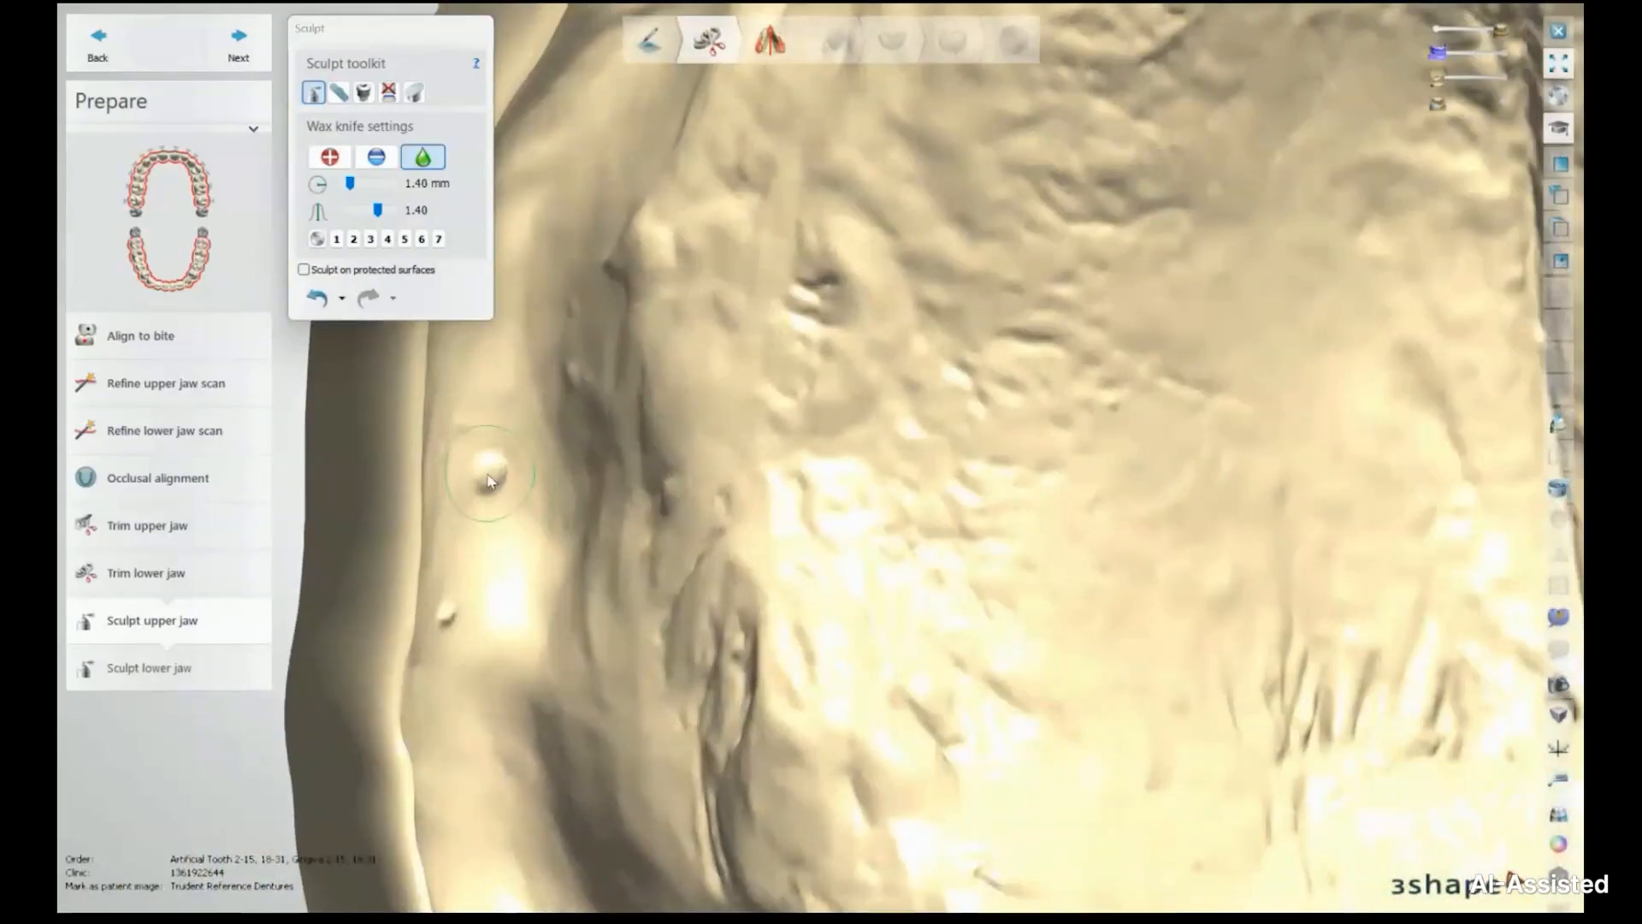
{"action": "scroll", "coordinate": [578, 585], "scroll_direction": "down", "scroll_amount": 2}
Check the borders and palate at close range and smooth the small pits near the upper jaw's posterior edge
{"action": "right_click_drag", "start_coordinate": [770, 488], "coordinate": [804, 624]}
{"action": "right_click_drag", "start_coordinate": [966, 205], "coordinate": [821, 256]}
{"action": "scroll", "coordinate": [1045, 184], "scroll_direction": "down", "scroll_amount": 1}
{"action": "middle_click_drag", "start_coordinate": [1044, 183], "coordinate": [654, 30]}
{"action": "middle_click_drag", "start_coordinate": [1082, 651], "coordinate": [1112, 326]}
{"action": "right_click_drag", "start_coordinate": [1091, 295], "coordinate": [1060, 269]}
{"action": "right_click_drag", "start_coordinate": [940, 629], "coordinate": [981, 657]}
{"action": "scroll", "coordinate": [758, 689], "scroll_direction": "down", "scroll_amount": 3}
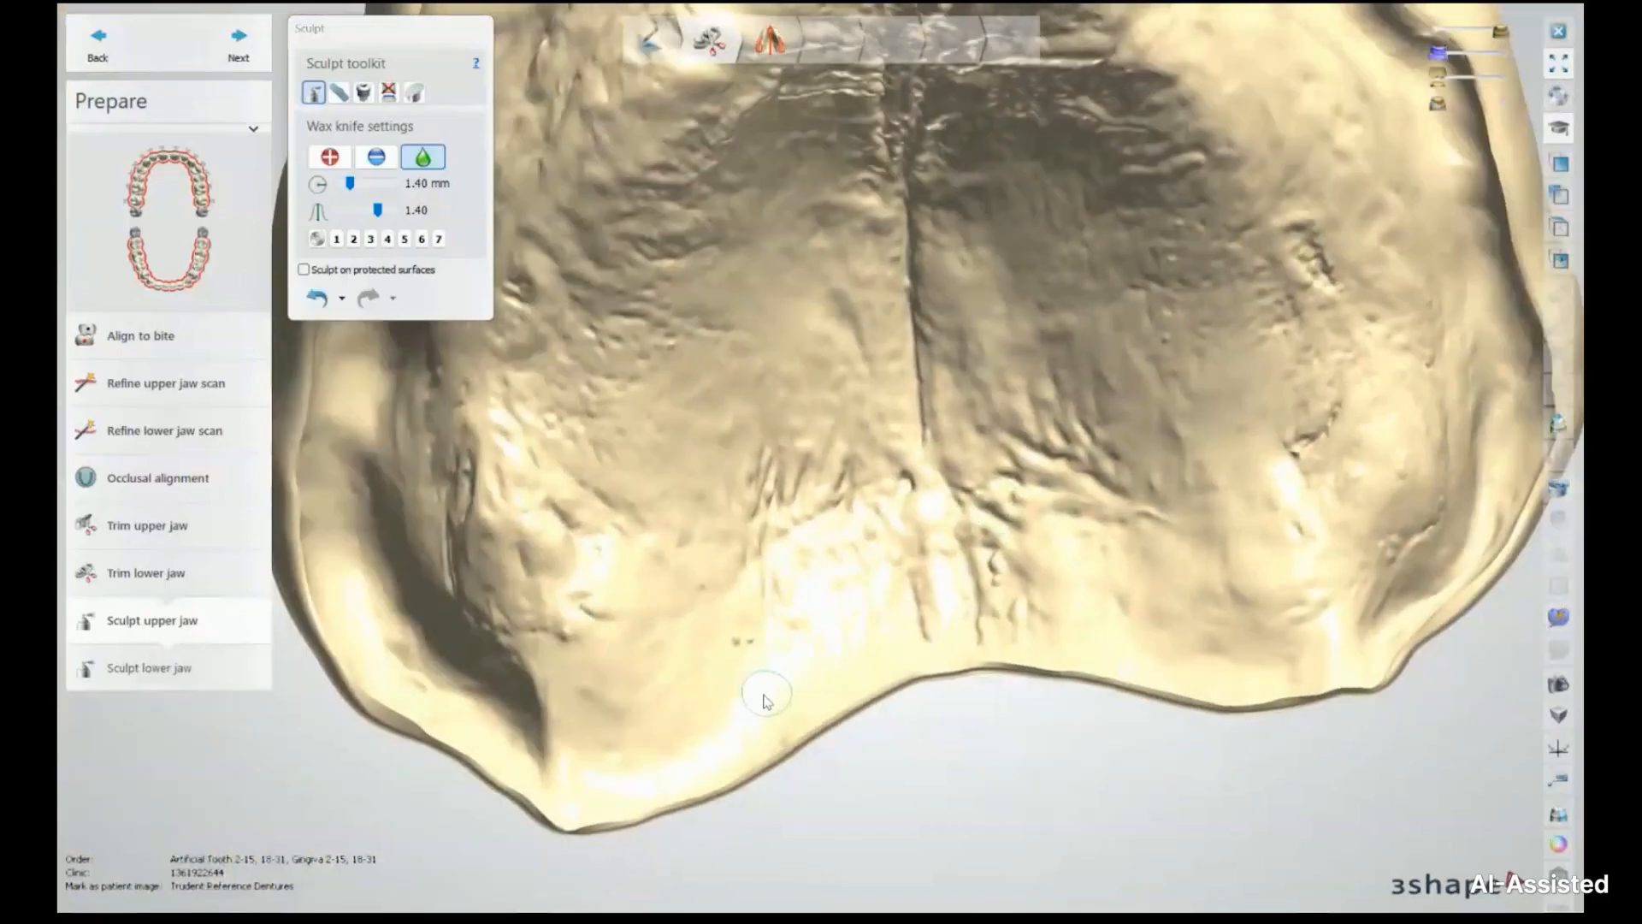
{"action": "scroll", "coordinate": [752, 709], "scroll_direction": "up", "scroll_amount": 3}
{"action": "right_click_drag", "start_coordinate": [792, 650], "coordinate": [709, 595]}
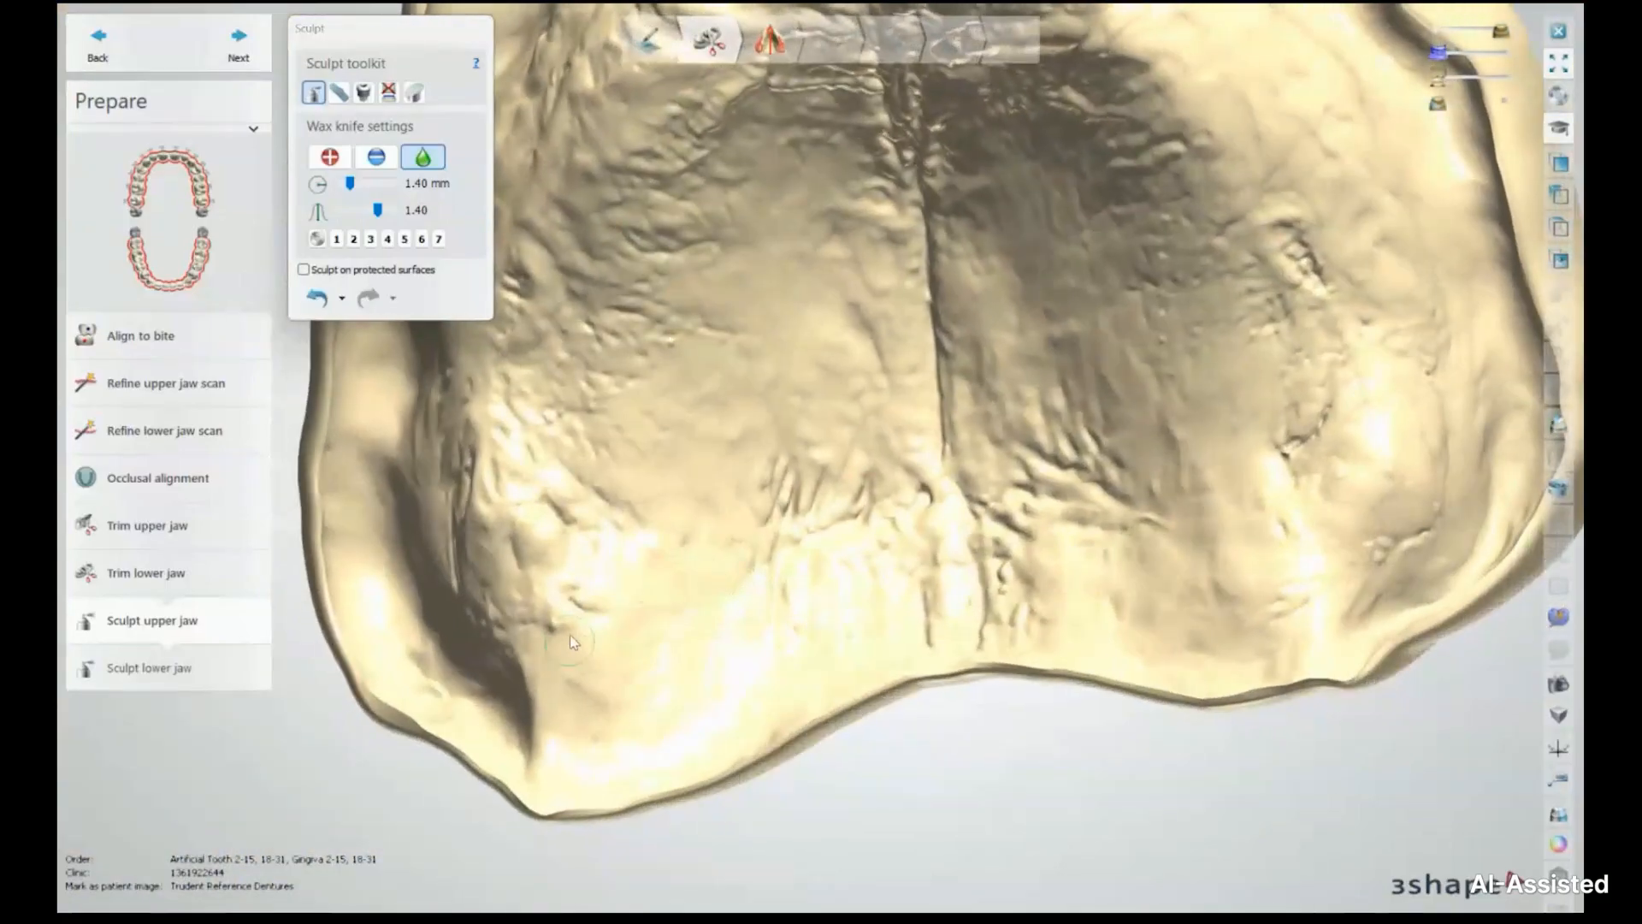
Check the whole upper jaw from several angles and smooth a spot on the anterior ridge beside the frenum
{"action": "scroll", "coordinate": [889, 558], "scroll_direction": "down", "scroll_amount": 3}
{"action": "right_click_drag", "start_coordinate": [889, 558], "coordinate": [884, 530]}
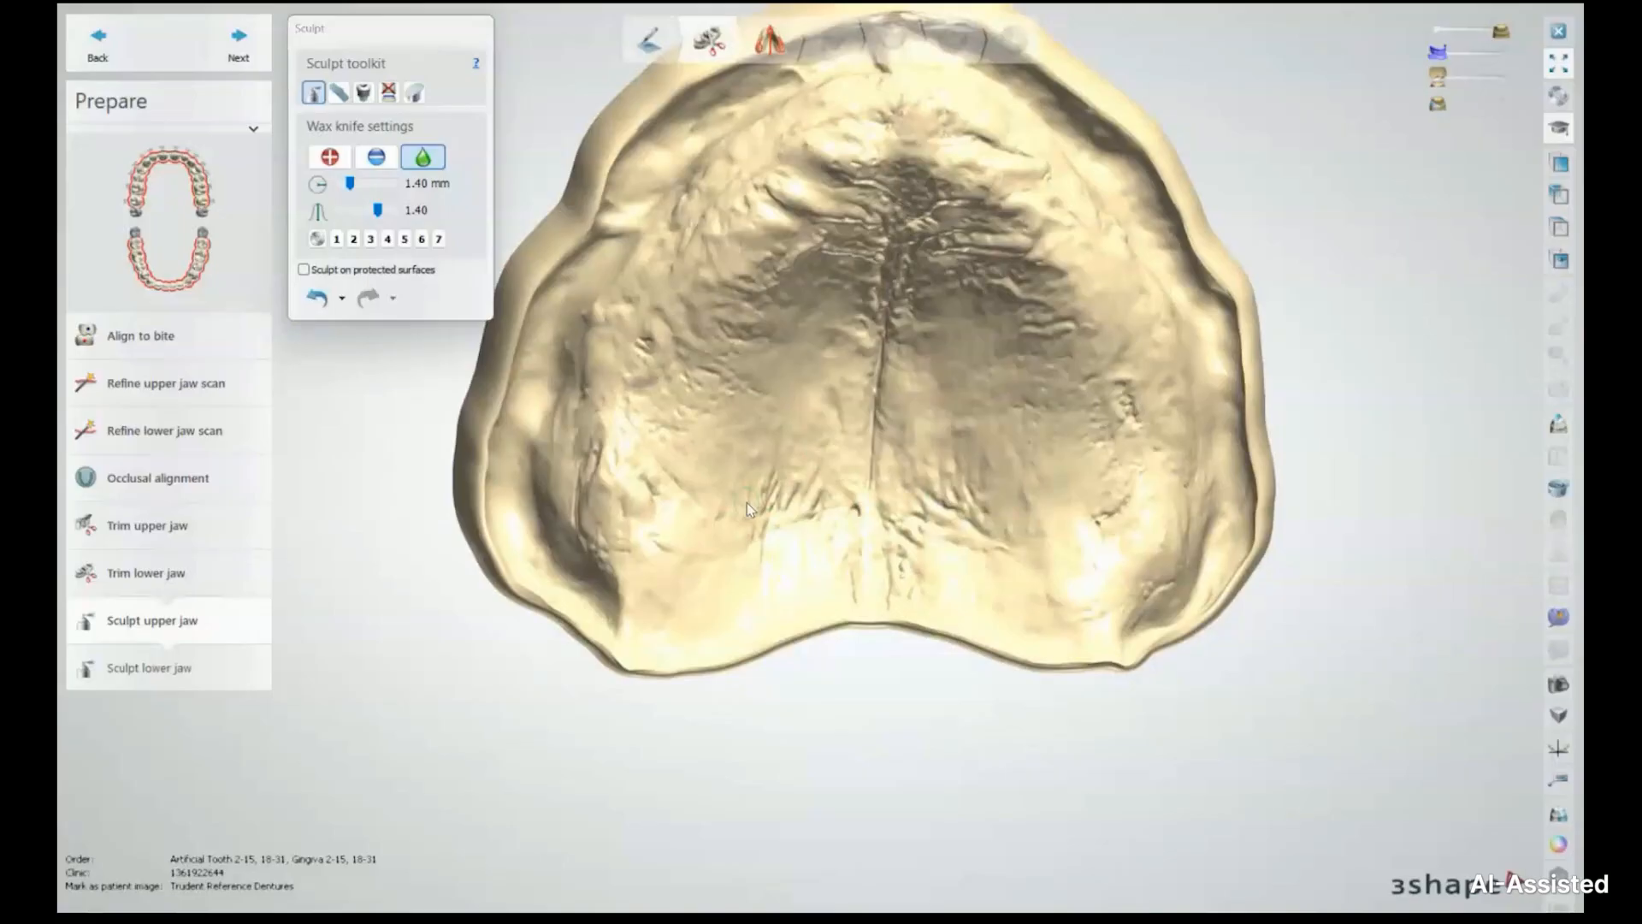
{"action": "right_click_drag", "start_coordinate": [596, 395], "coordinate": [633, 352]}
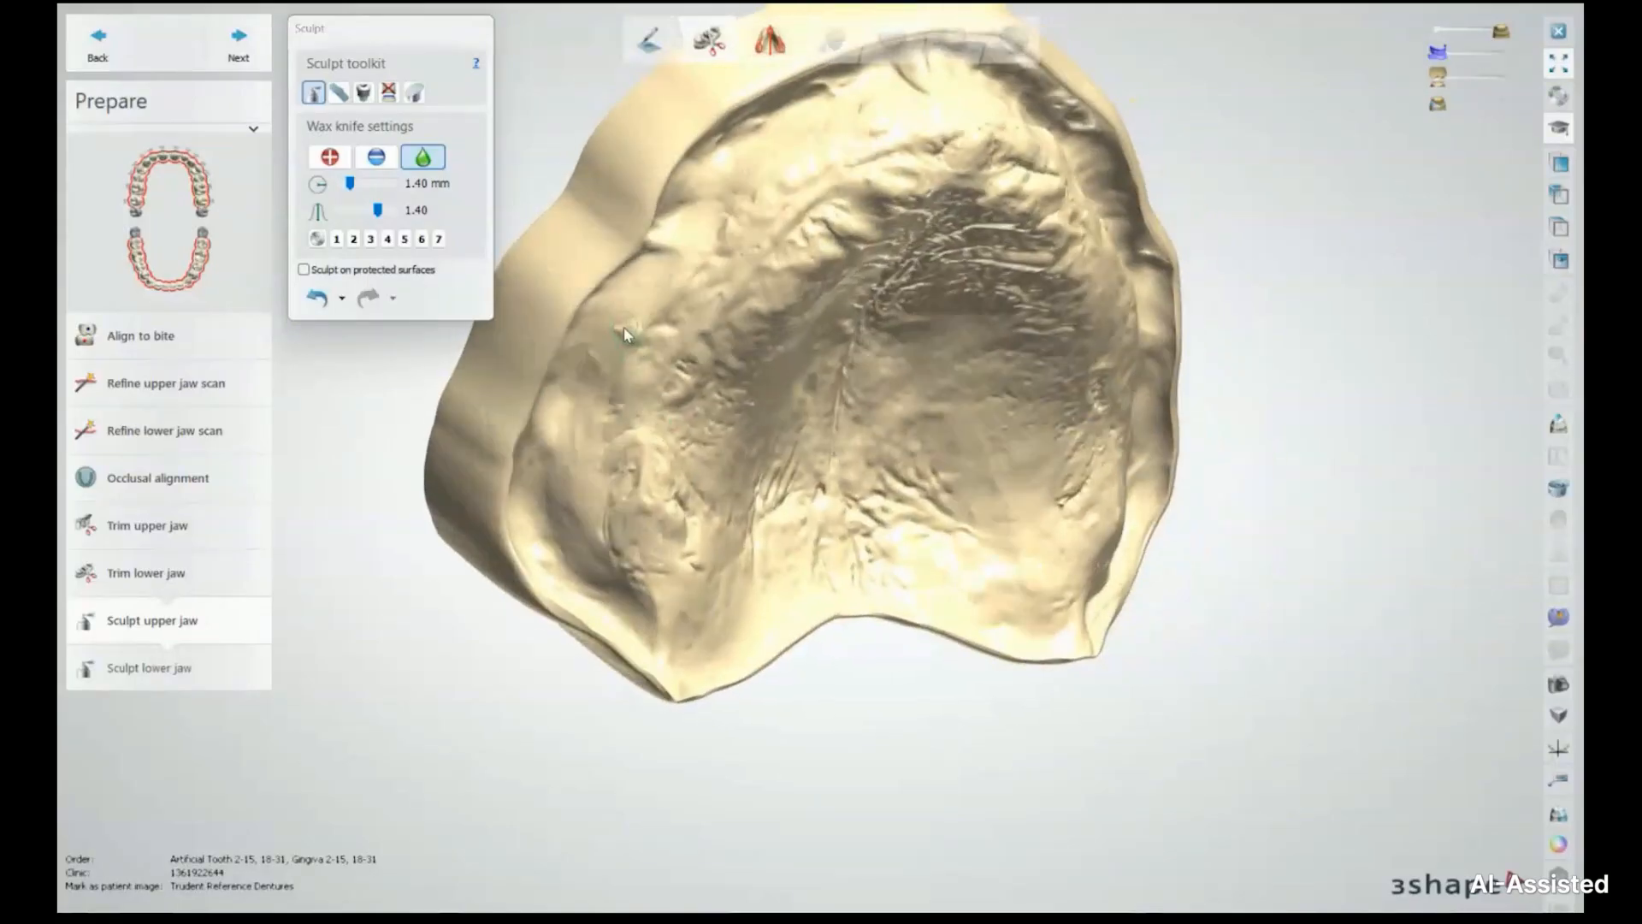
{"action": "mouse_move", "coordinate": [974, 366]}
{"action": "right_mouse_down"}
{"action": "mouse_move", "coordinate": [925, 328]}
{"action": "mouse_move", "coordinate": [918, 363]}
{"action": "mouse_move", "coordinate": [1023, 285]}
{"action": "mouse_move", "coordinate": [964, 271]}
{"action": "mouse_move", "coordinate": [1026, 377]}
{"action": "mouse_move", "coordinate": [1012, 335]}
{"action": "right_mouse_up"}
{"action": "scroll", "coordinate": [1026, 282], "scroll_direction": "up", "scroll_amount": 5}
{"action": "left_click_drag", "start_coordinate": [1055, 381], "coordinate": [1043, 343]}
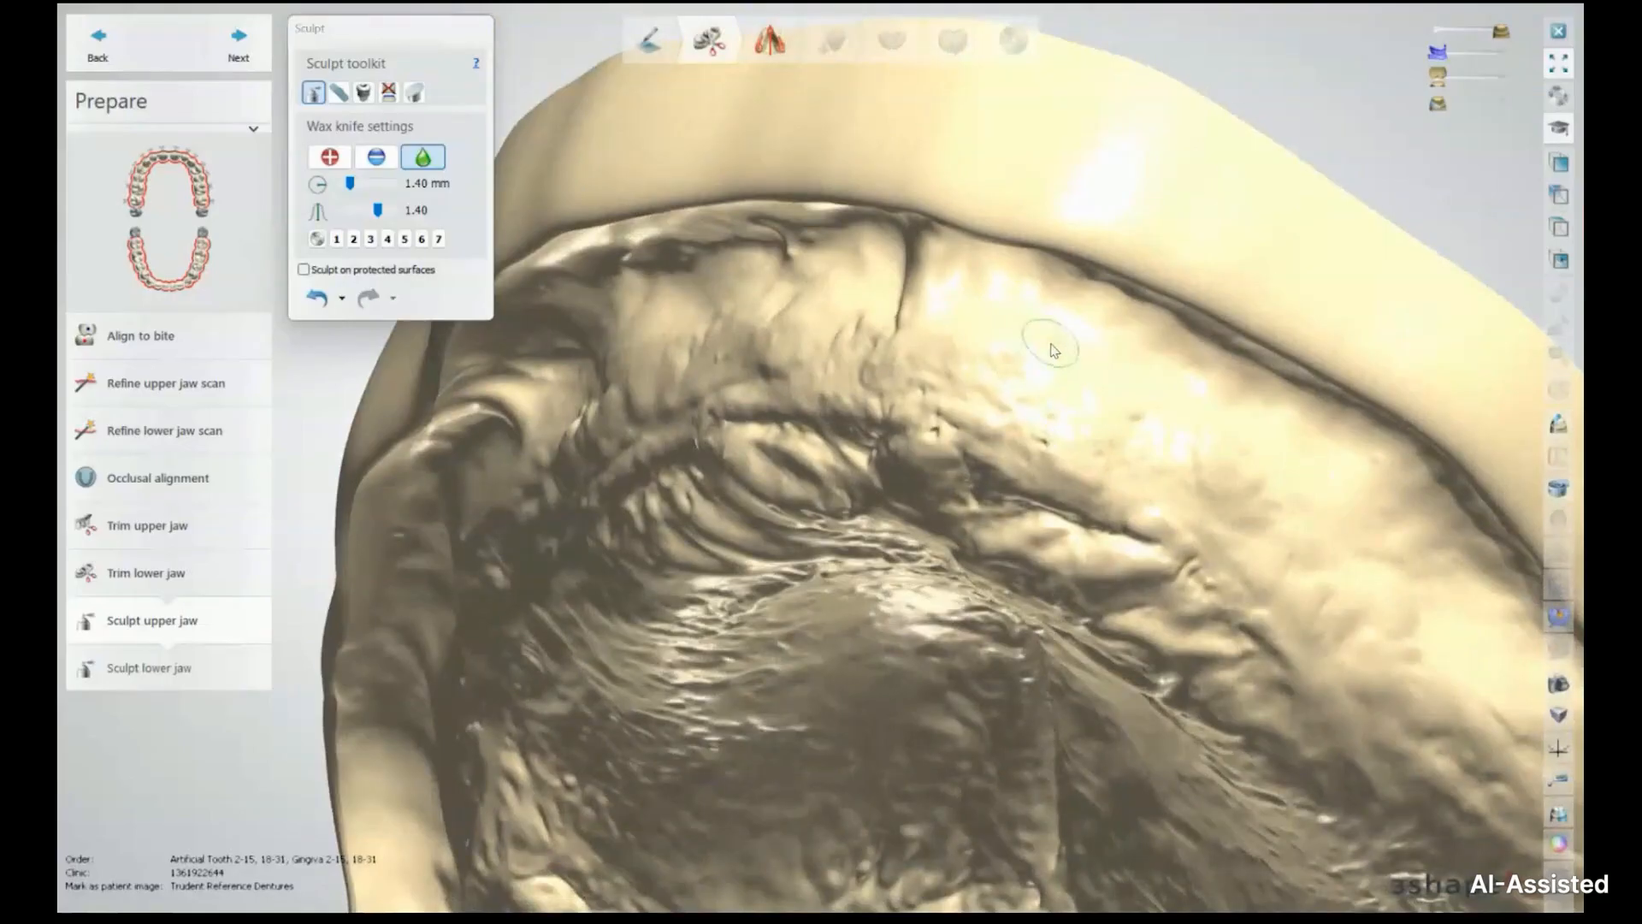
Finish checking the upper jaw and proceed to sculpting the lower jaw
{"action": "scroll", "coordinate": [961, 533], "scroll_direction": "down", "scroll_amount": 6}
{"action": "right_click_drag", "start_coordinate": [966, 530], "coordinate": [1128, 453]}
{"action": "scroll", "coordinate": [1129, 457], "scroll_direction": "down", "scroll_amount": 2}
{"action": "middle_click_drag", "start_coordinate": [1129, 458], "coordinate": [934, 350]}
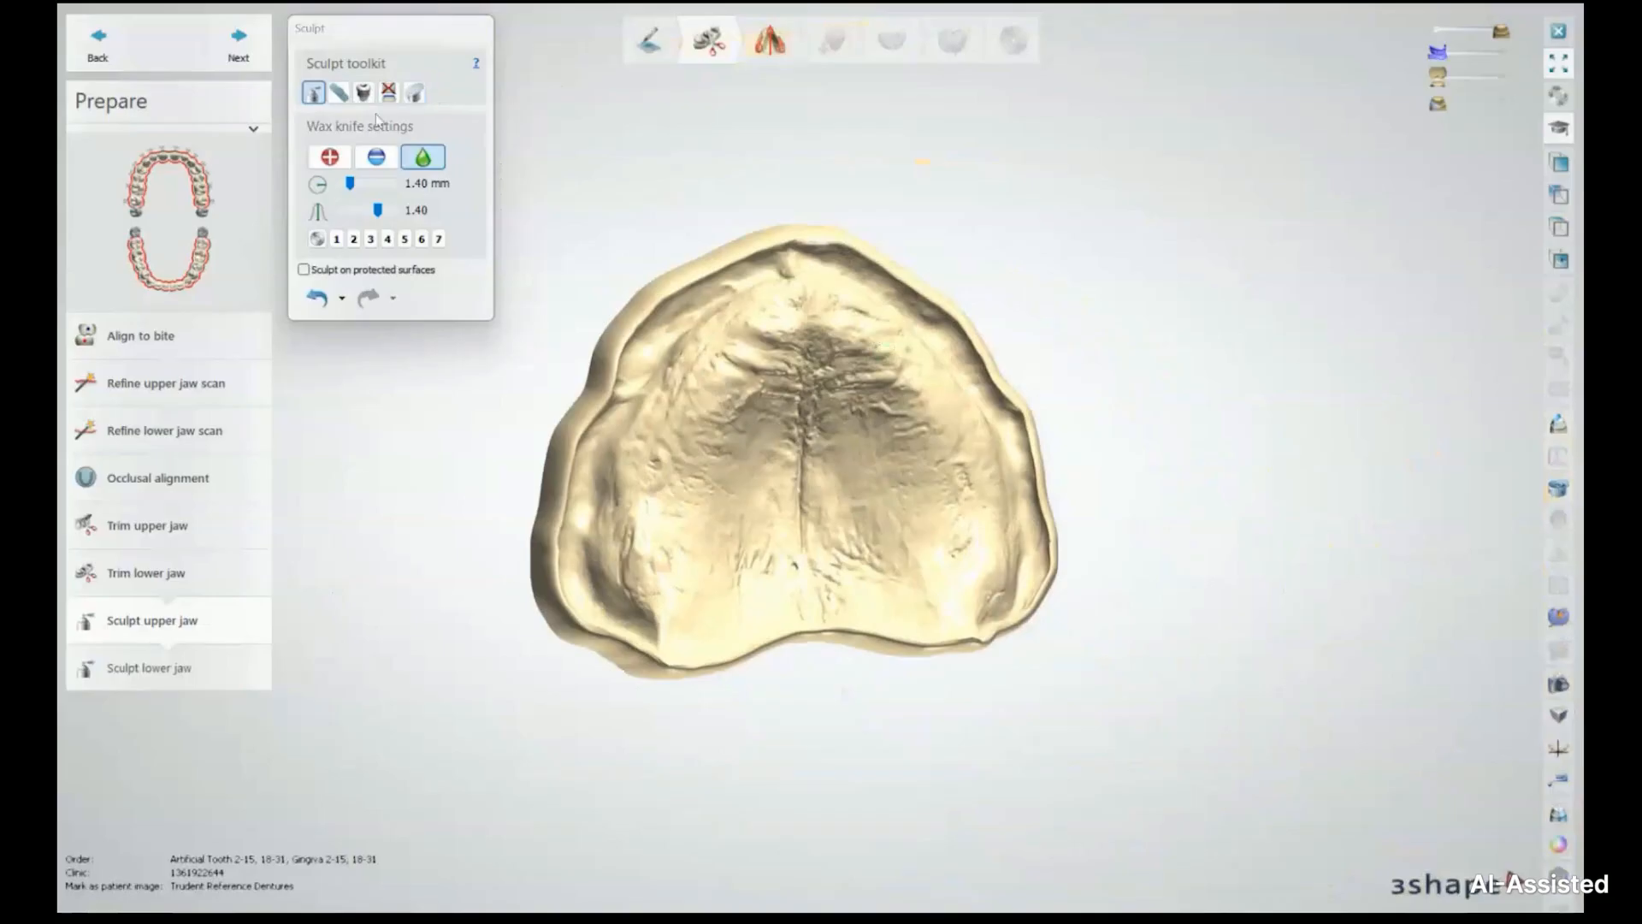
{"action": "left_click", "coordinate": [237, 50]}
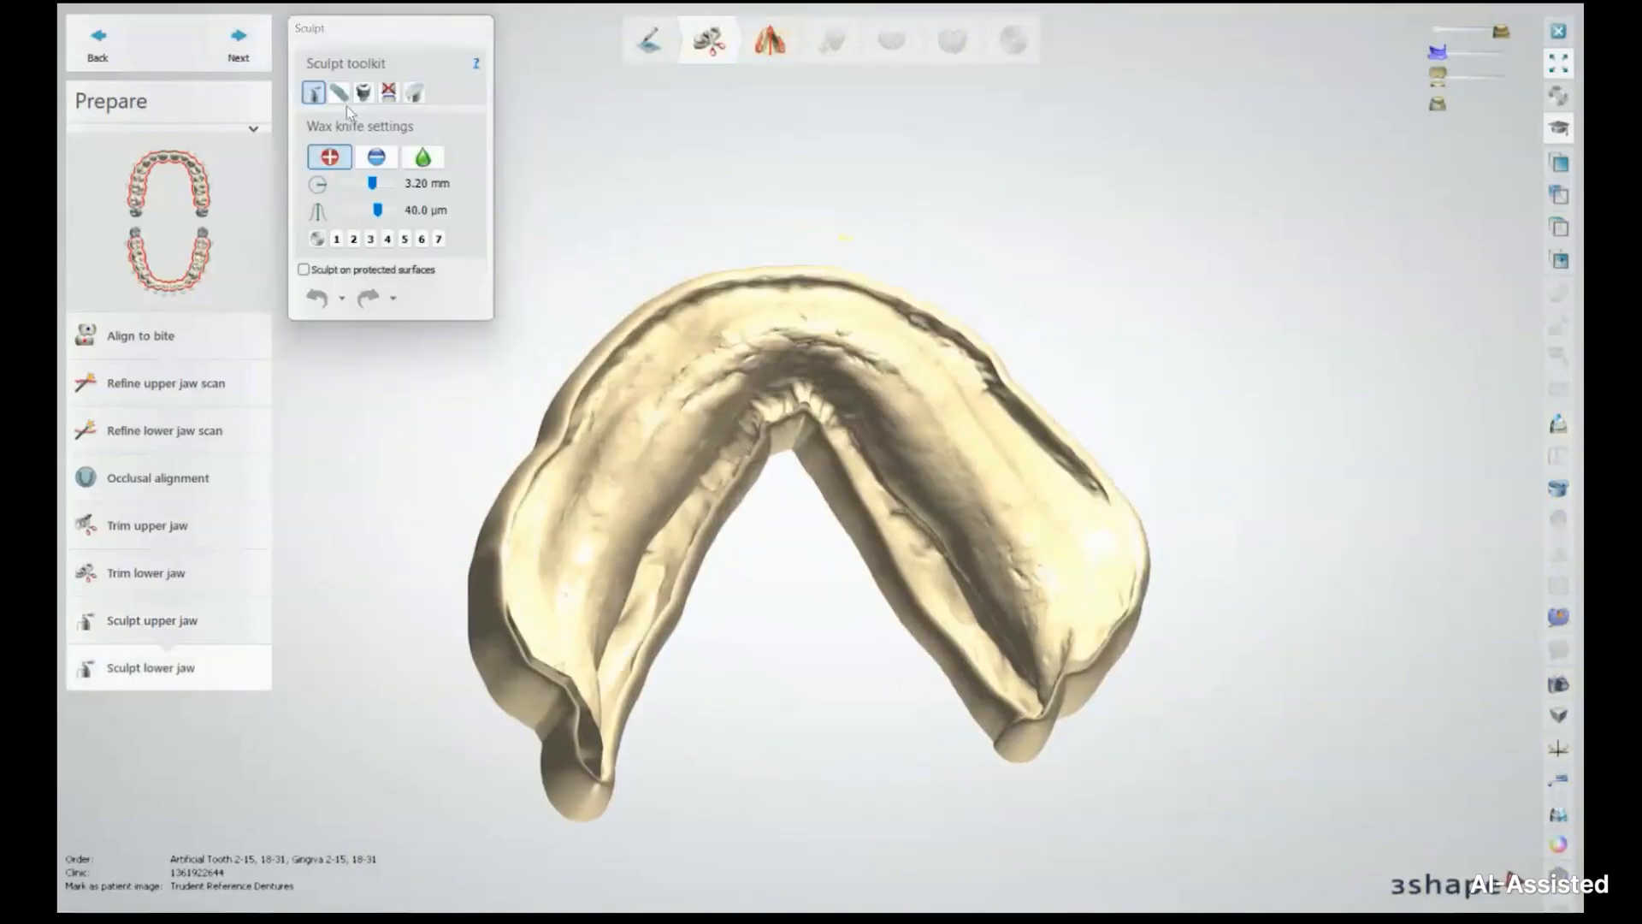
Switch the wax knife to smoothing, check the lower jaw surface and proceed to the model analysis
{"action": "left_click", "coordinate": [422, 156]}
{"action": "scroll", "coordinate": [612, 578], "scroll_direction": "up", "scroll_amount": 4}
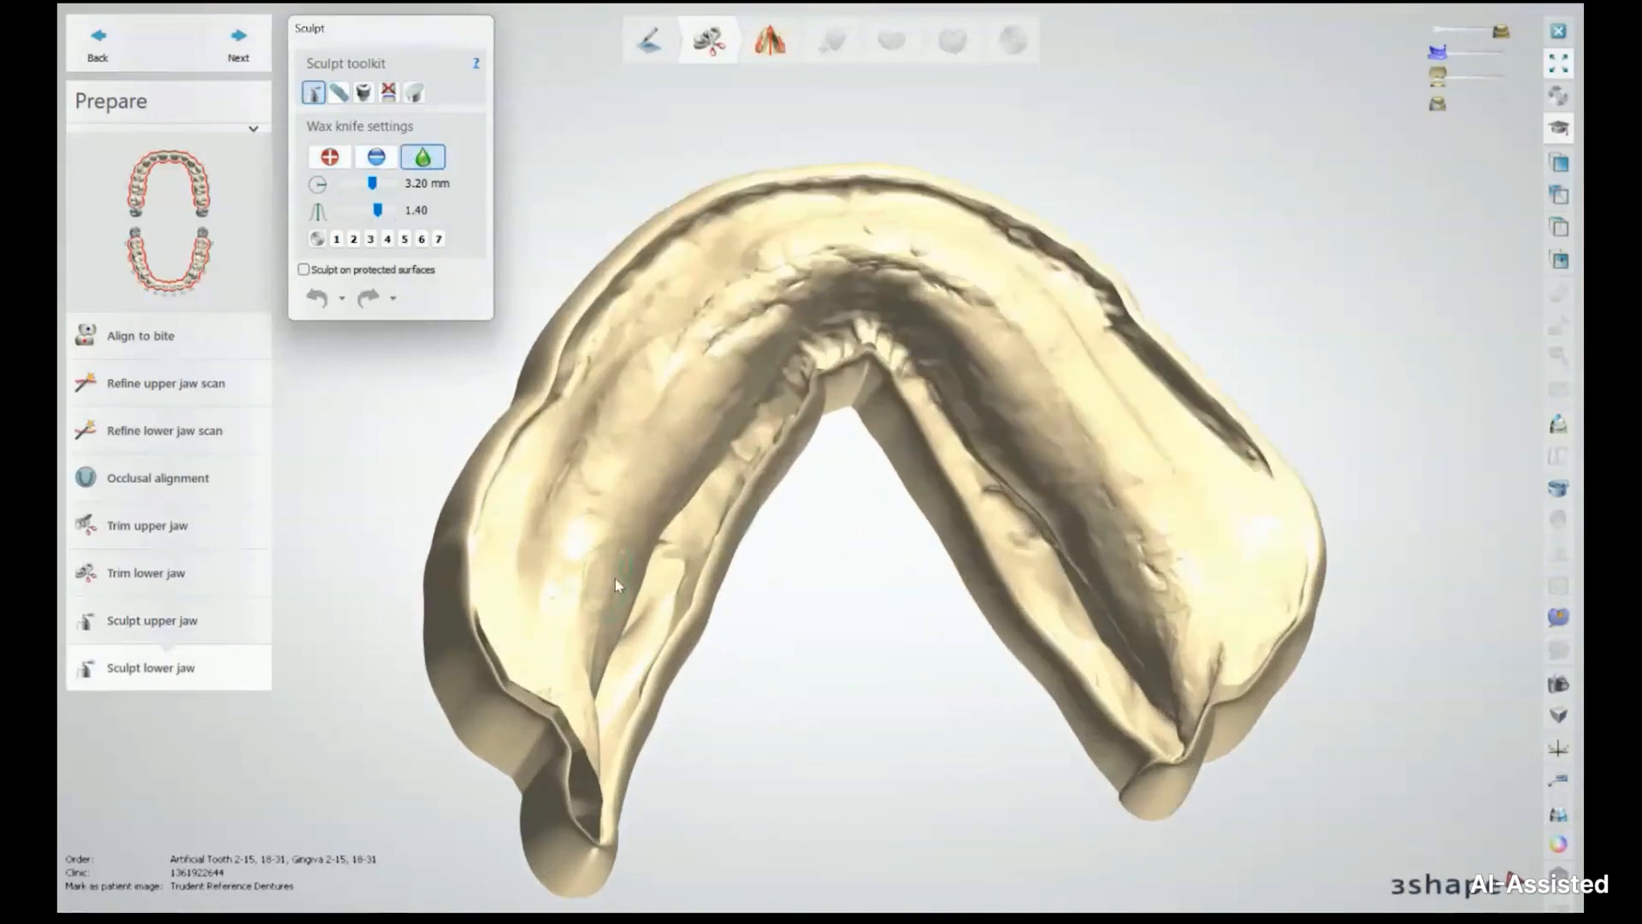
{"action": "mouse_move", "coordinate": [577, 604]}
{"action": "right_mouse_down"}
{"action": "mouse_move", "coordinate": [1330, 454]}
{"action": "mouse_move", "coordinate": [1270, 511]}
{"action": "mouse_move", "coordinate": [1274, 576]}
{"action": "mouse_move", "coordinate": [1285, 522]}
{"action": "mouse_move", "coordinate": [1255, 483]}
{"action": "mouse_move", "coordinate": [1266, 573]}
{"action": "mouse_move", "coordinate": [1242, 549]}
{"action": "mouse_move", "coordinate": [1279, 447]}
{"action": "mouse_move", "coordinate": [1217, 446]}
{"action": "mouse_move", "coordinate": [1291, 469]}
{"action": "mouse_move", "coordinate": [1339, 460]}
{"action": "mouse_move", "coordinate": [1298, 479]}
{"action": "right_mouse_up"}
{"action": "left_click", "coordinate": [240, 43]}
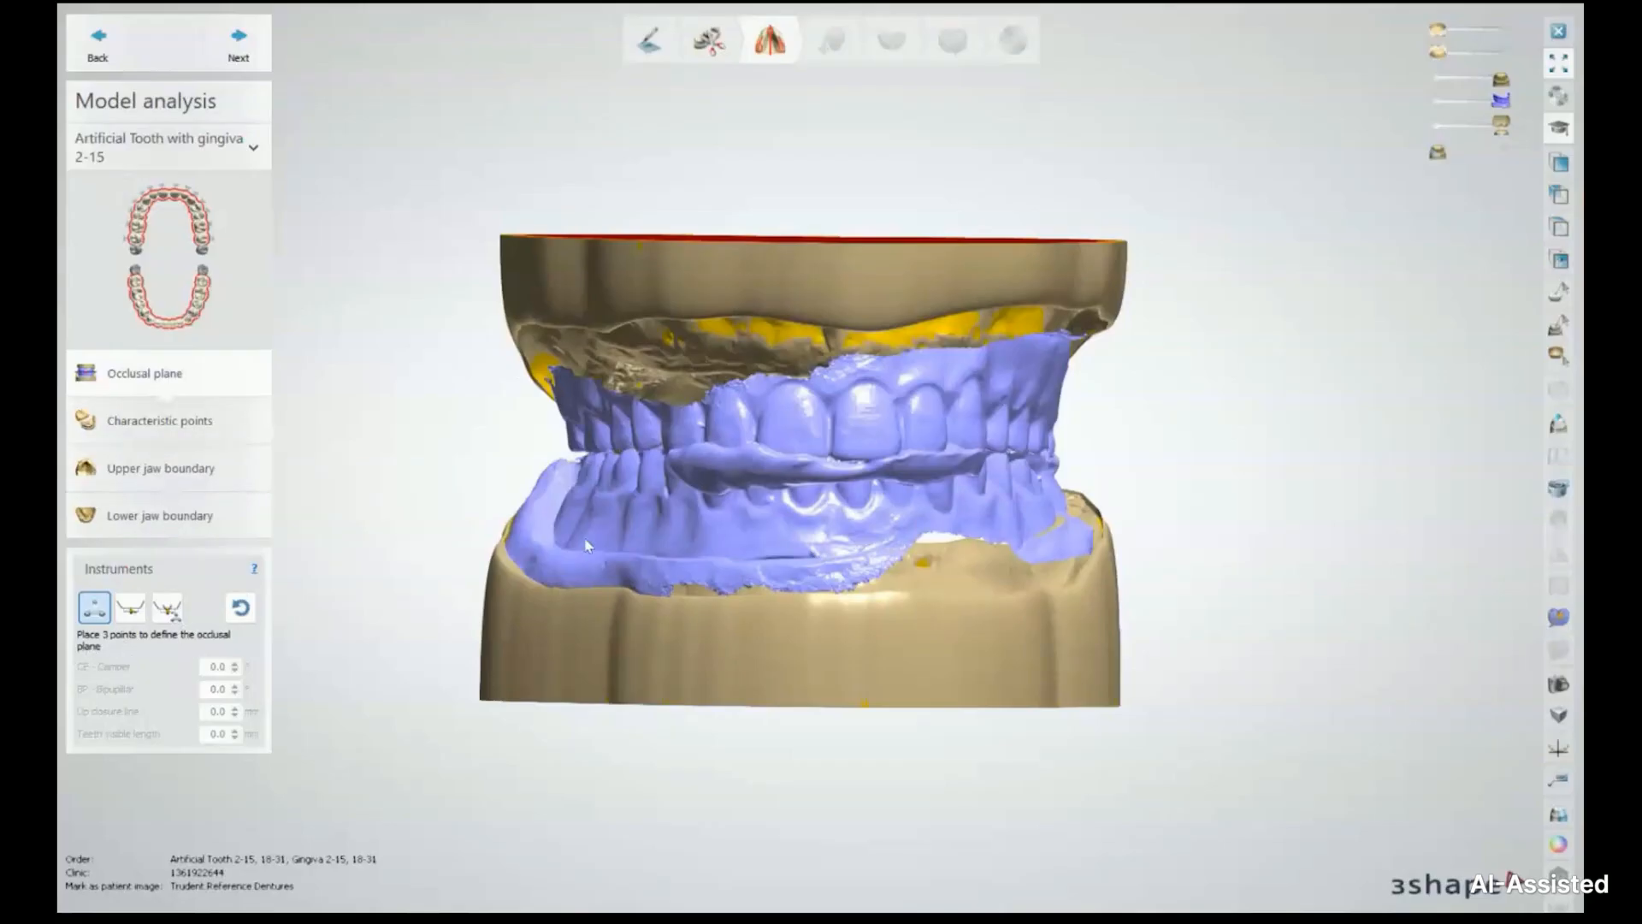
Define the occlusal plane by placing points on the scanned teeth, including the posterior cusps on both sides
{"action": "right_click_drag", "start_coordinate": [586, 543], "coordinate": [703, 535]}
{"action": "scroll", "coordinate": [729, 404], "scroll_direction": "up", "scroll_amount": 5}
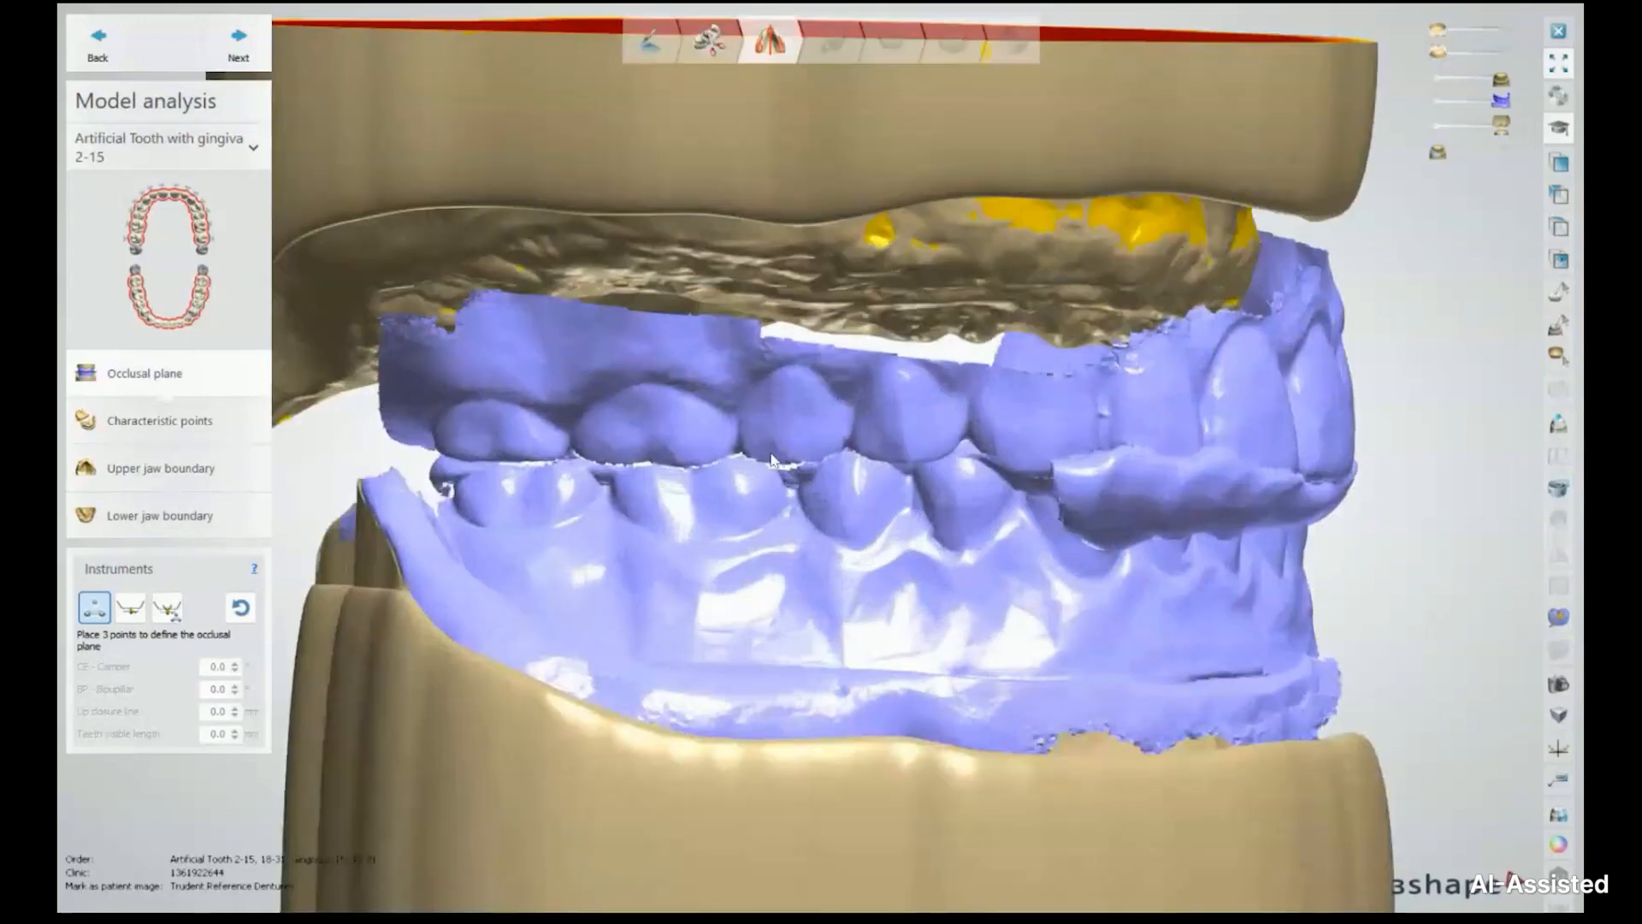
{"action": "left_click", "coordinate": [689, 461]}
{"action": "right_click_drag", "start_coordinate": [1045, 547], "coordinate": [1088, 493]}
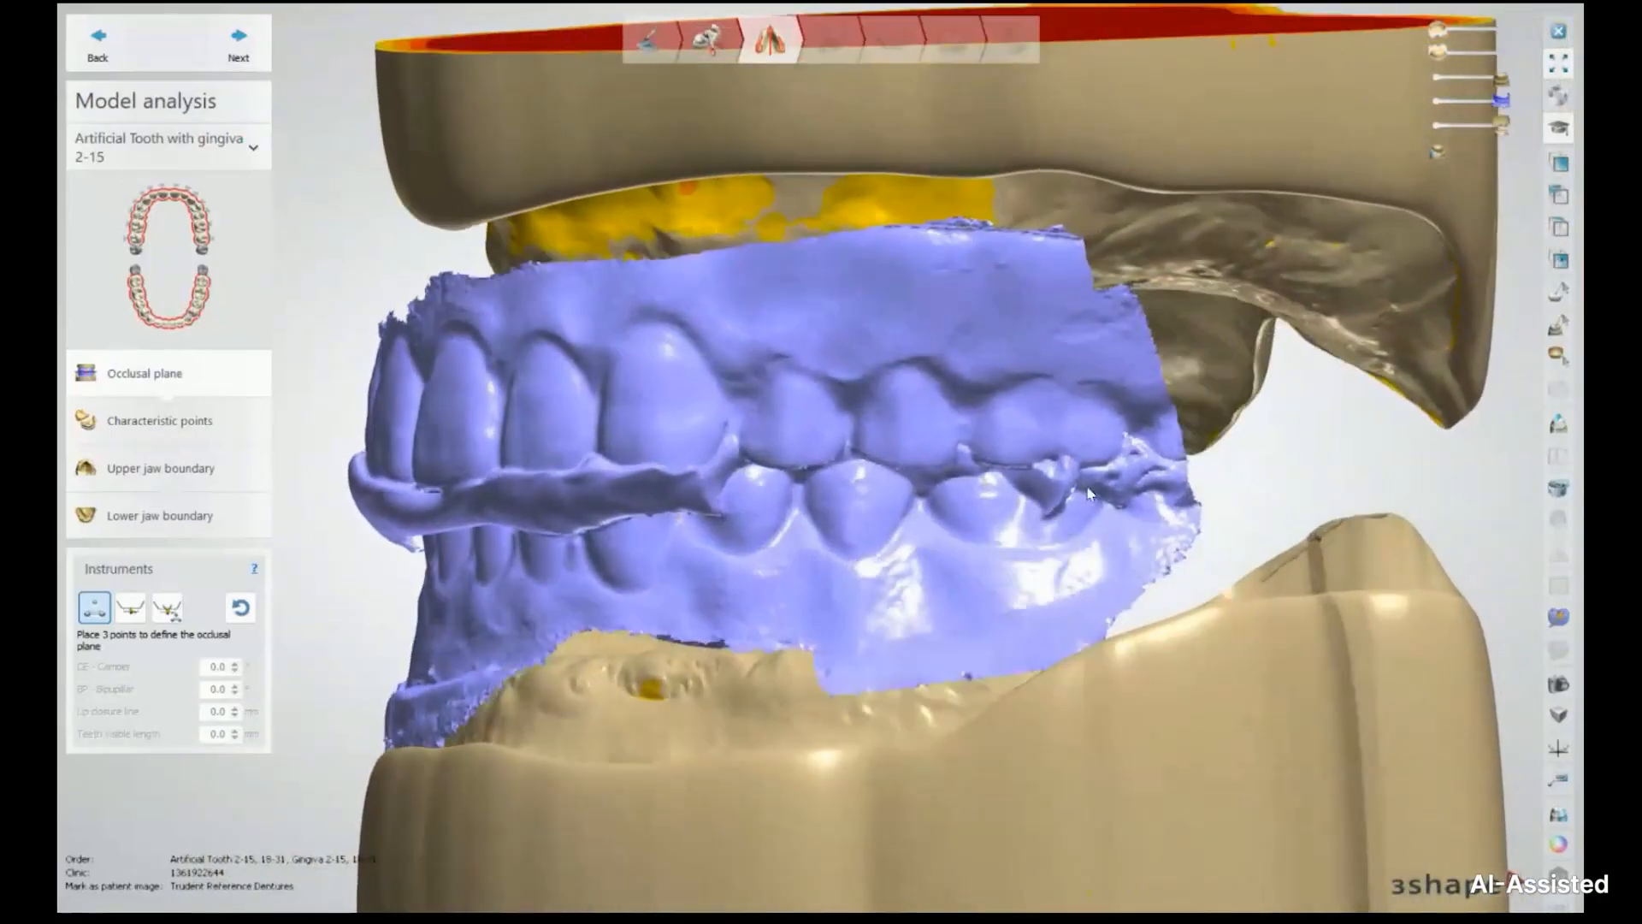
{"action": "left_click", "coordinate": [1013, 463]}
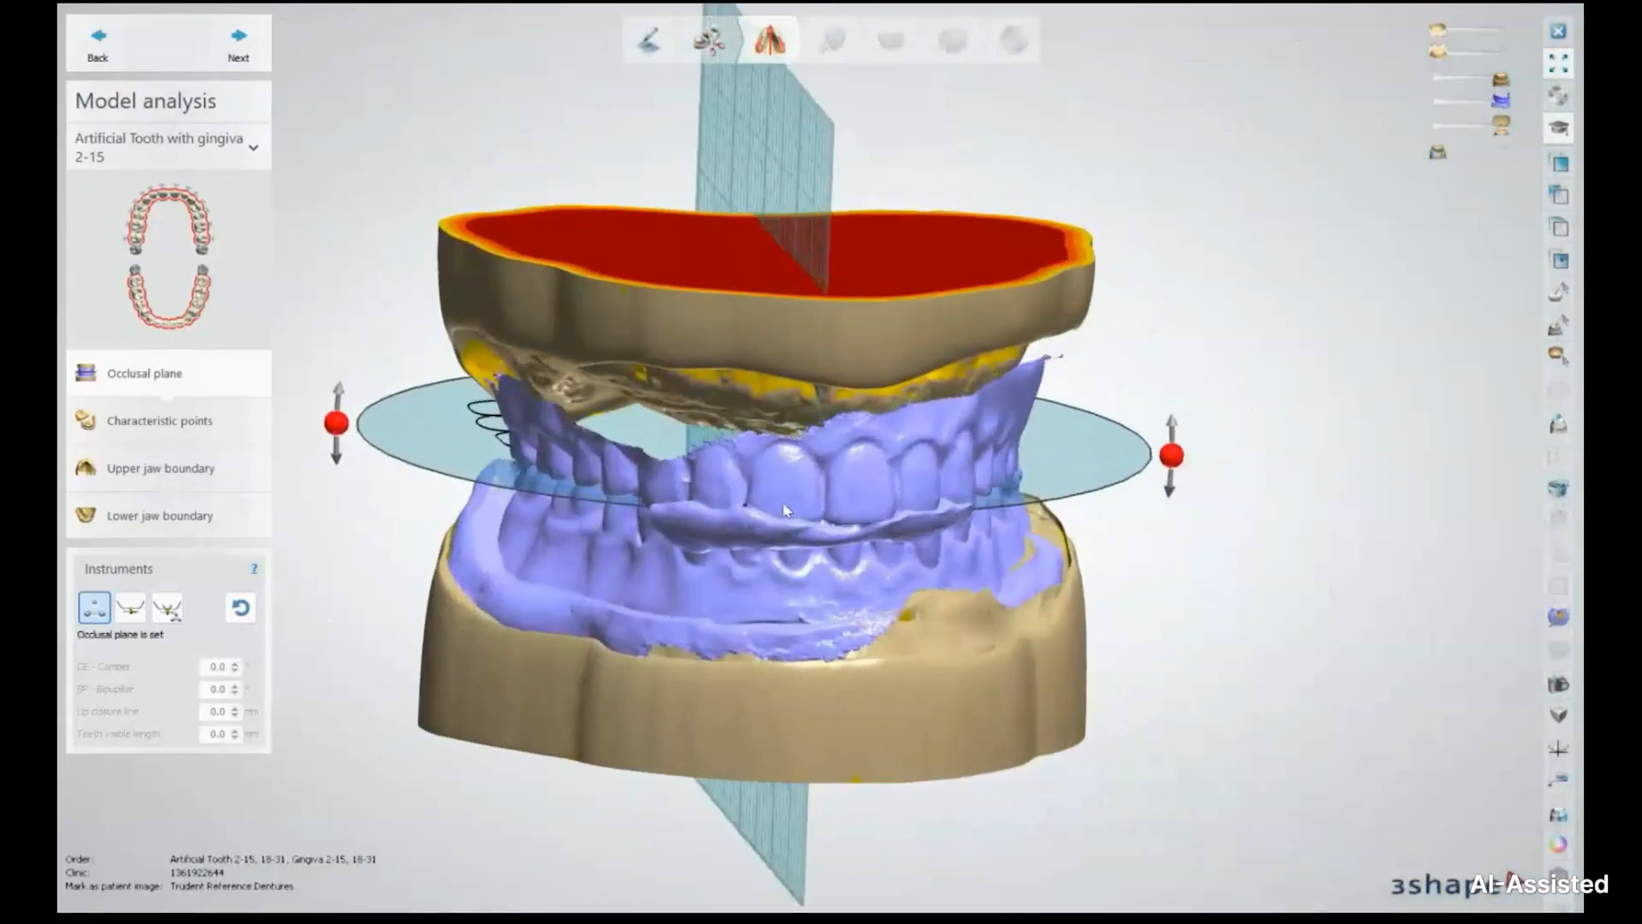
Shift the tooth arch outline on the occlusal plane into line with the scanned upper teeth and the midline
{"action": "right_click_drag", "start_coordinate": [759, 494], "coordinate": [814, 489]}
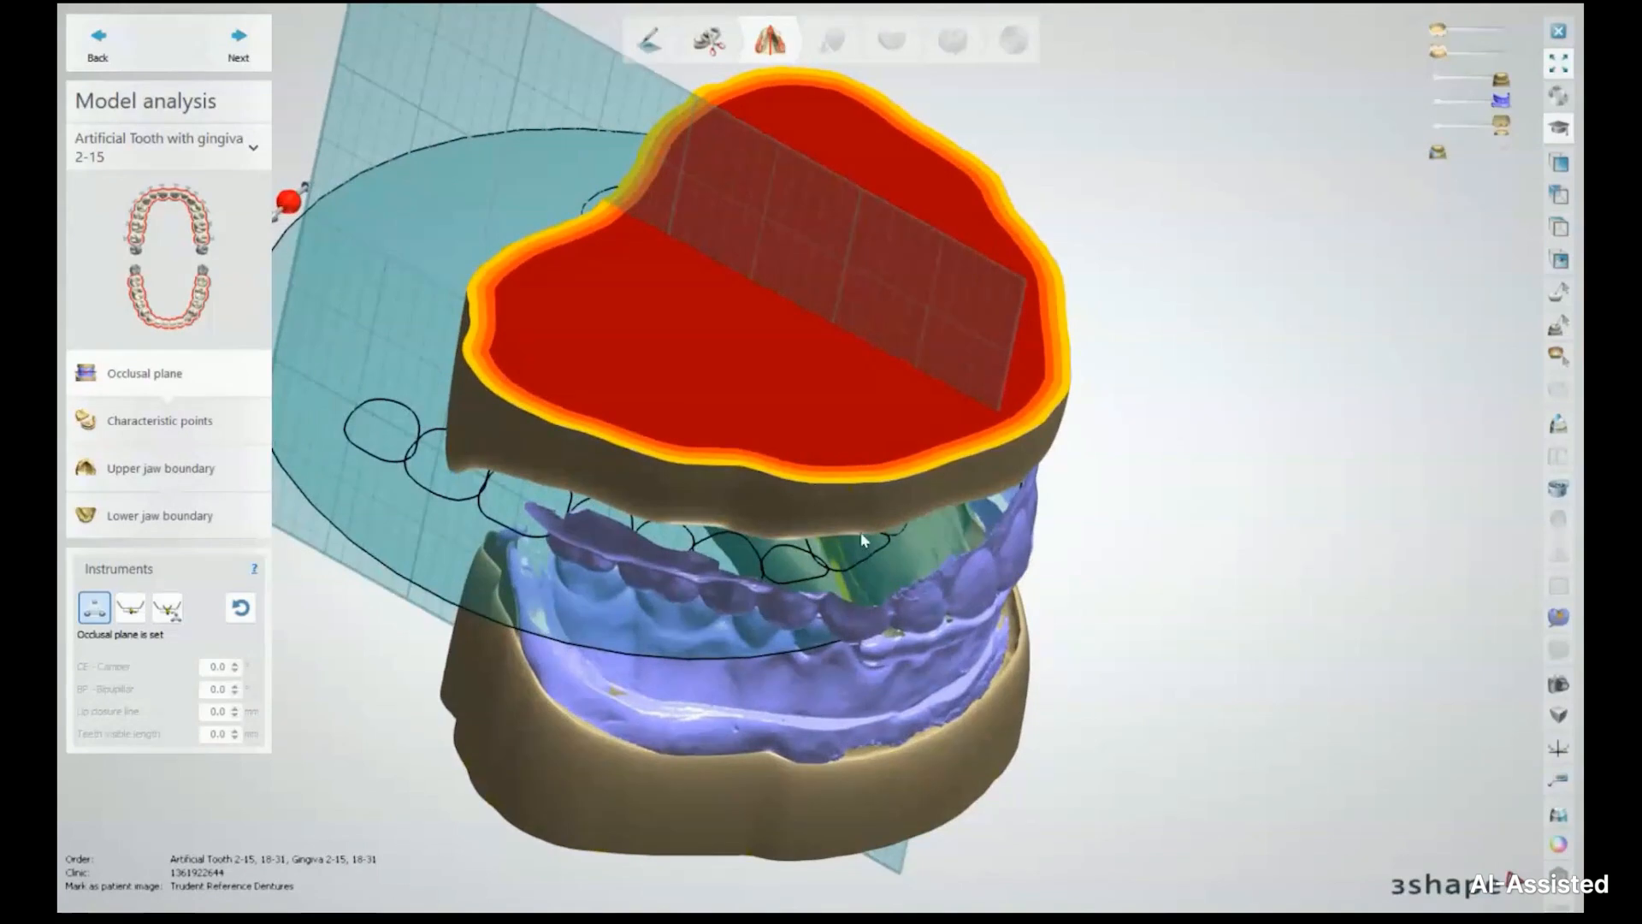
{"action": "left_click_drag", "start_coordinate": [926, 569], "coordinate": [1011, 612]}
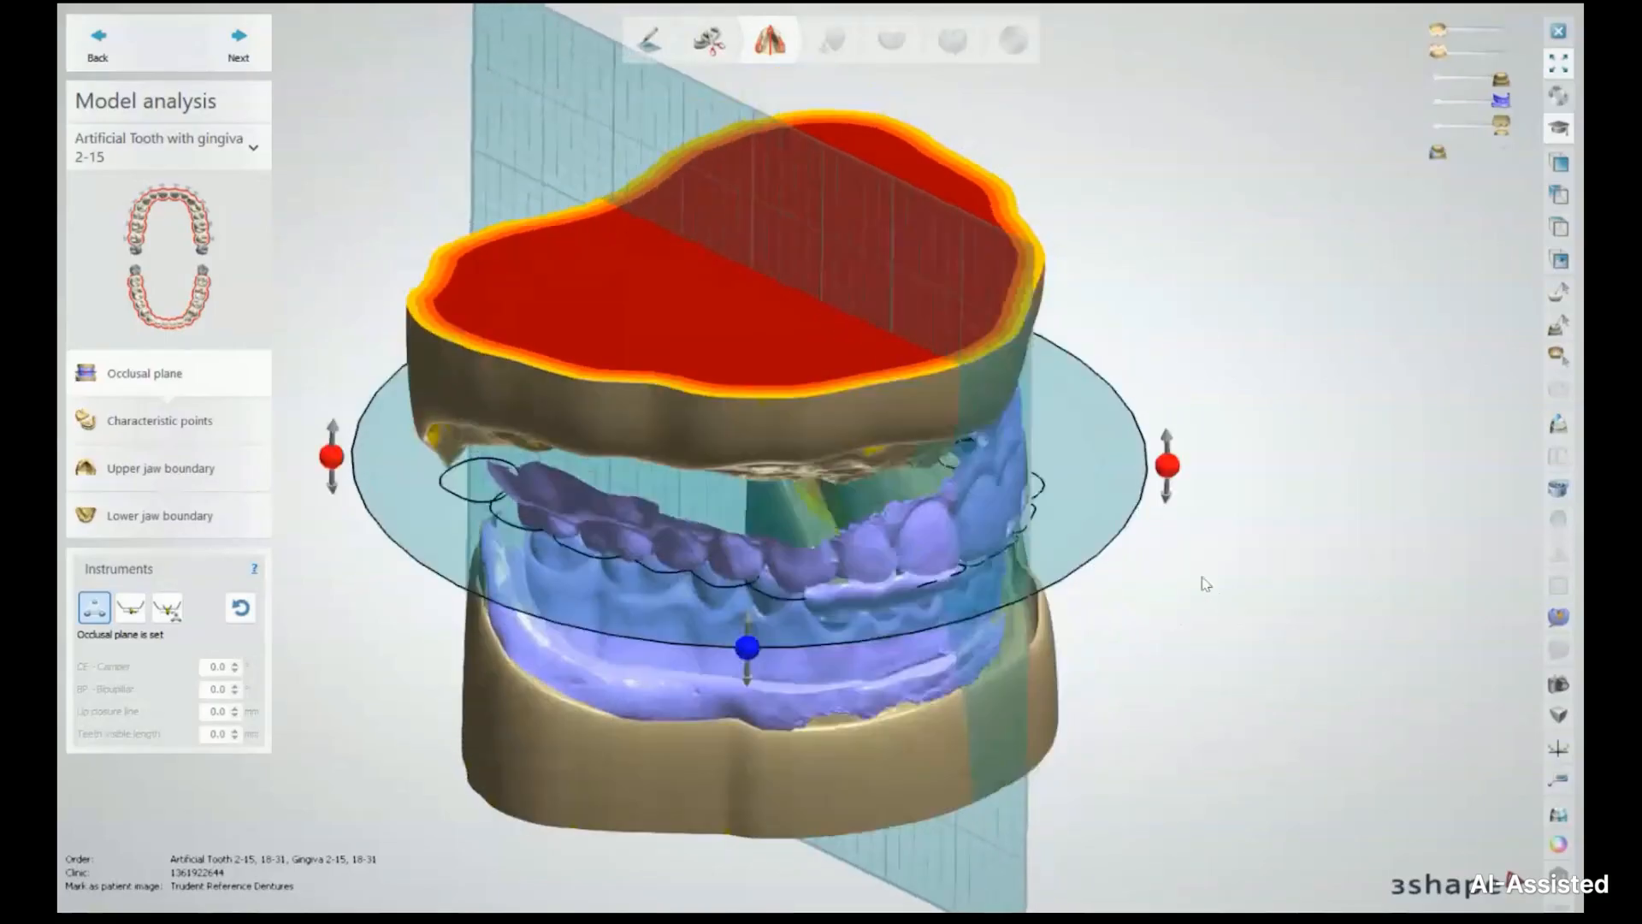
{"action": "right_click_drag", "start_coordinate": [1144, 537], "coordinate": [1055, 608]}
{"action": "scroll", "coordinate": [798, 616], "scroll_direction": "up", "scroll_amount": 5}
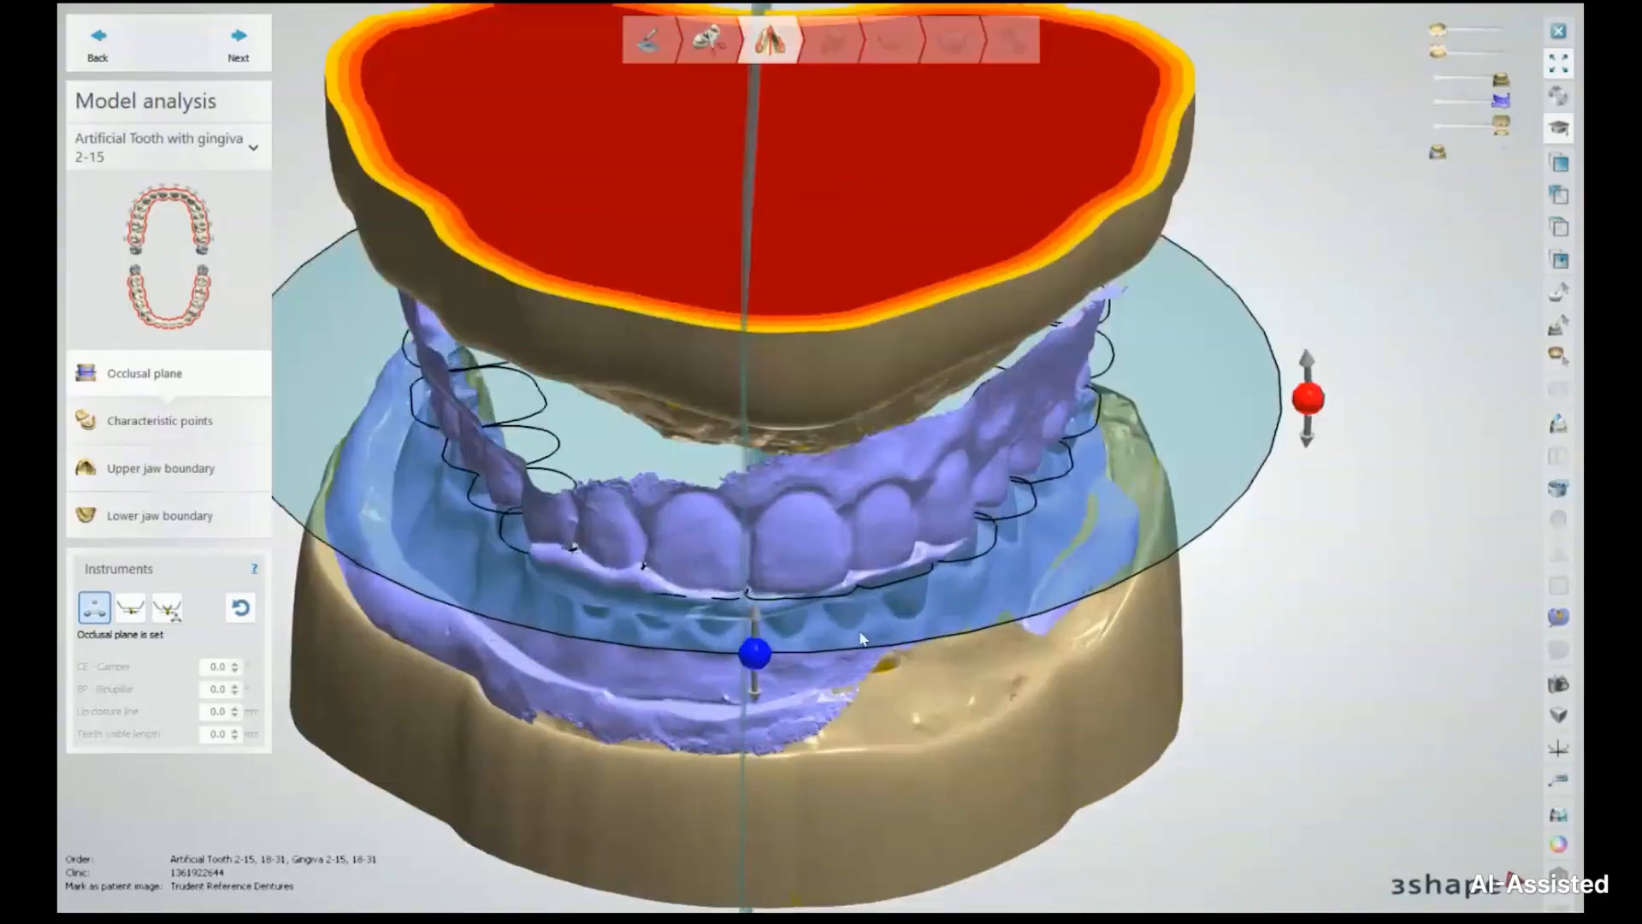
{"action": "left_click_drag", "start_coordinate": [801, 618], "coordinate": [804, 614]}
Lower the posterior end of the occlusal plane slightly and fine-tune its height from the side
{"action": "right_click_drag", "start_coordinate": [803, 613], "coordinate": [946, 453]}
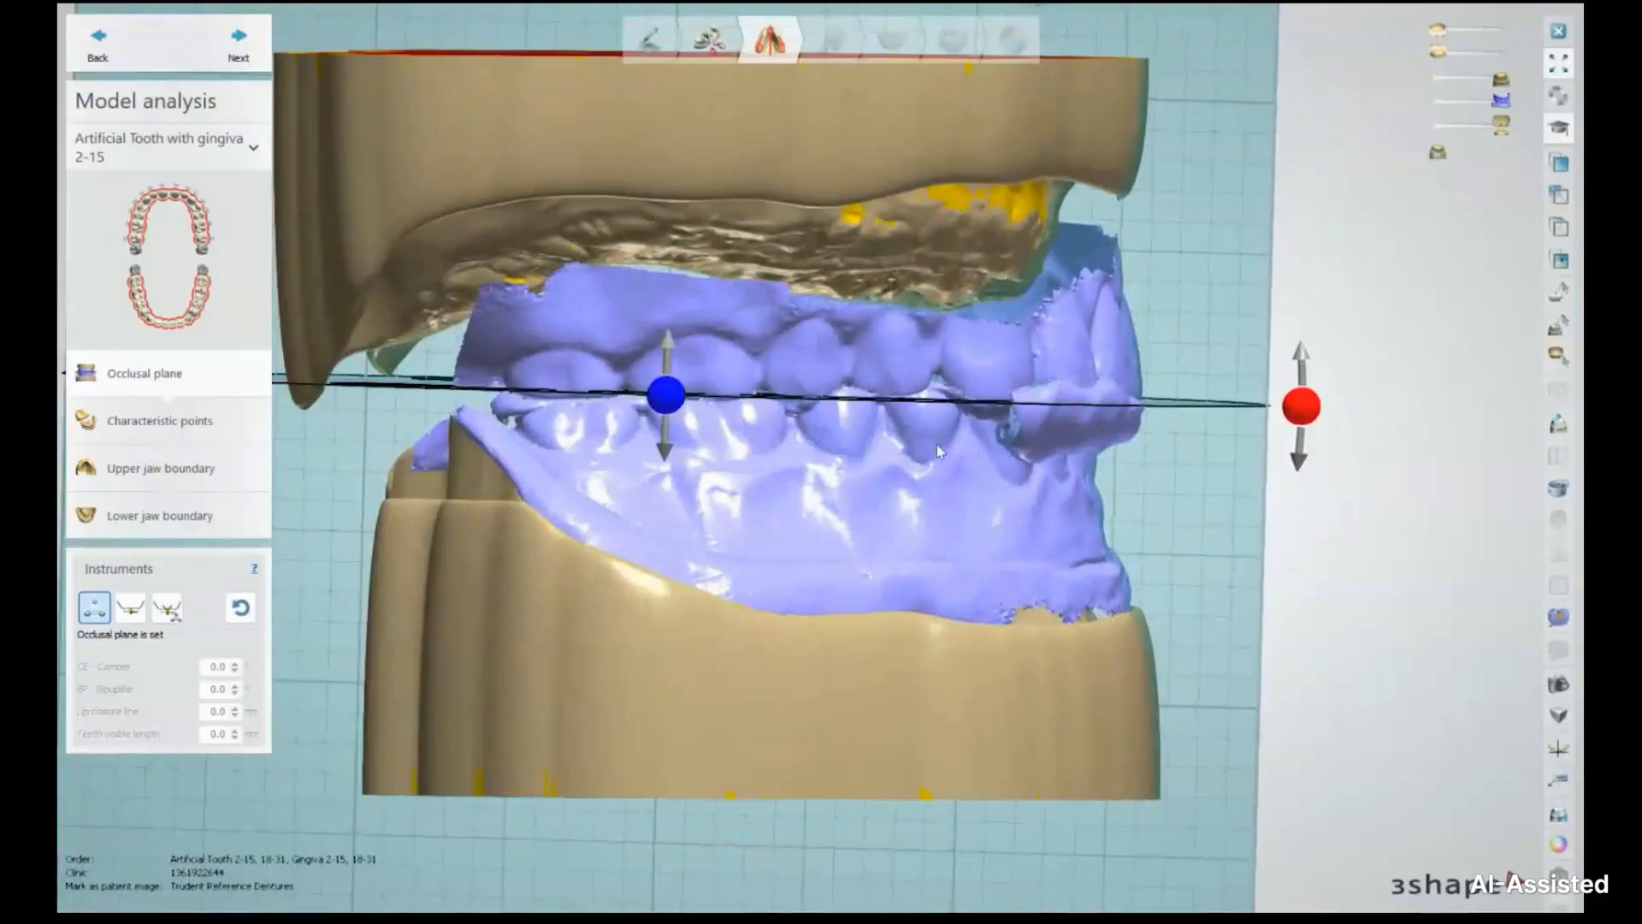
{"action": "scroll", "coordinate": [936, 444], "scroll_direction": "down", "scroll_amount": 5}
{"action": "left_click_drag", "start_coordinate": [340, 394], "coordinate": [339, 406]}
{"action": "left_click_drag", "start_coordinate": [802, 411], "coordinate": [796, 418]}
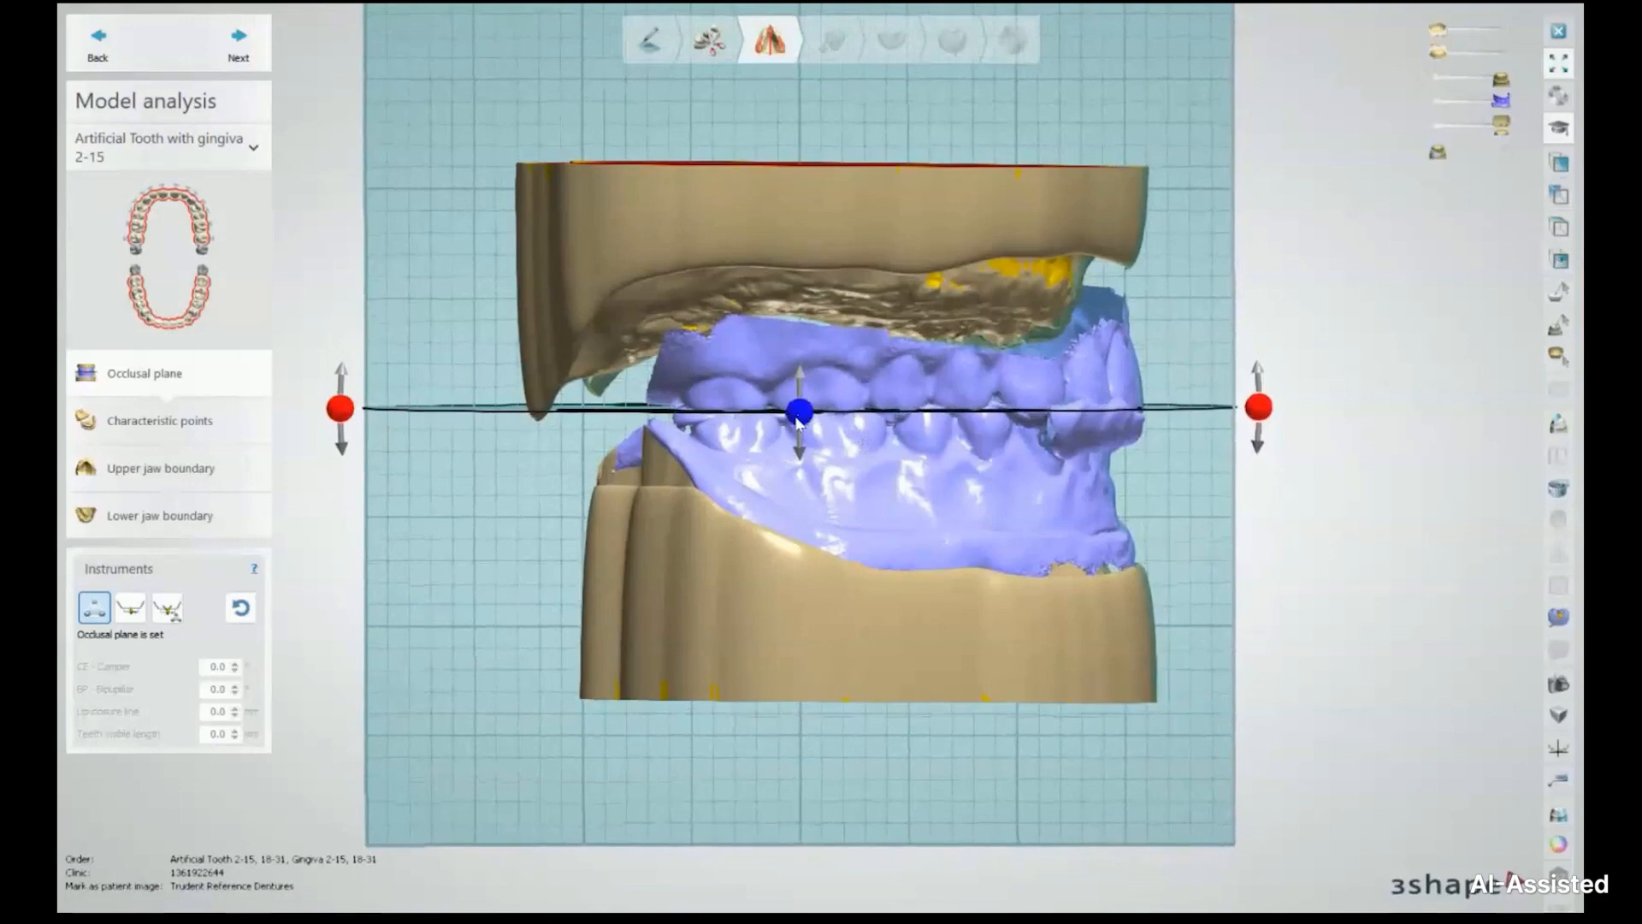
Examine from the front and both sides how the occlusal plane and arch outline fit the scanned teeth
{"action": "right_click_drag", "start_coordinate": [1206, 321], "coordinate": [1089, 425]}
{"action": "right_click_drag", "start_coordinate": [952, 686], "coordinate": [820, 590]}
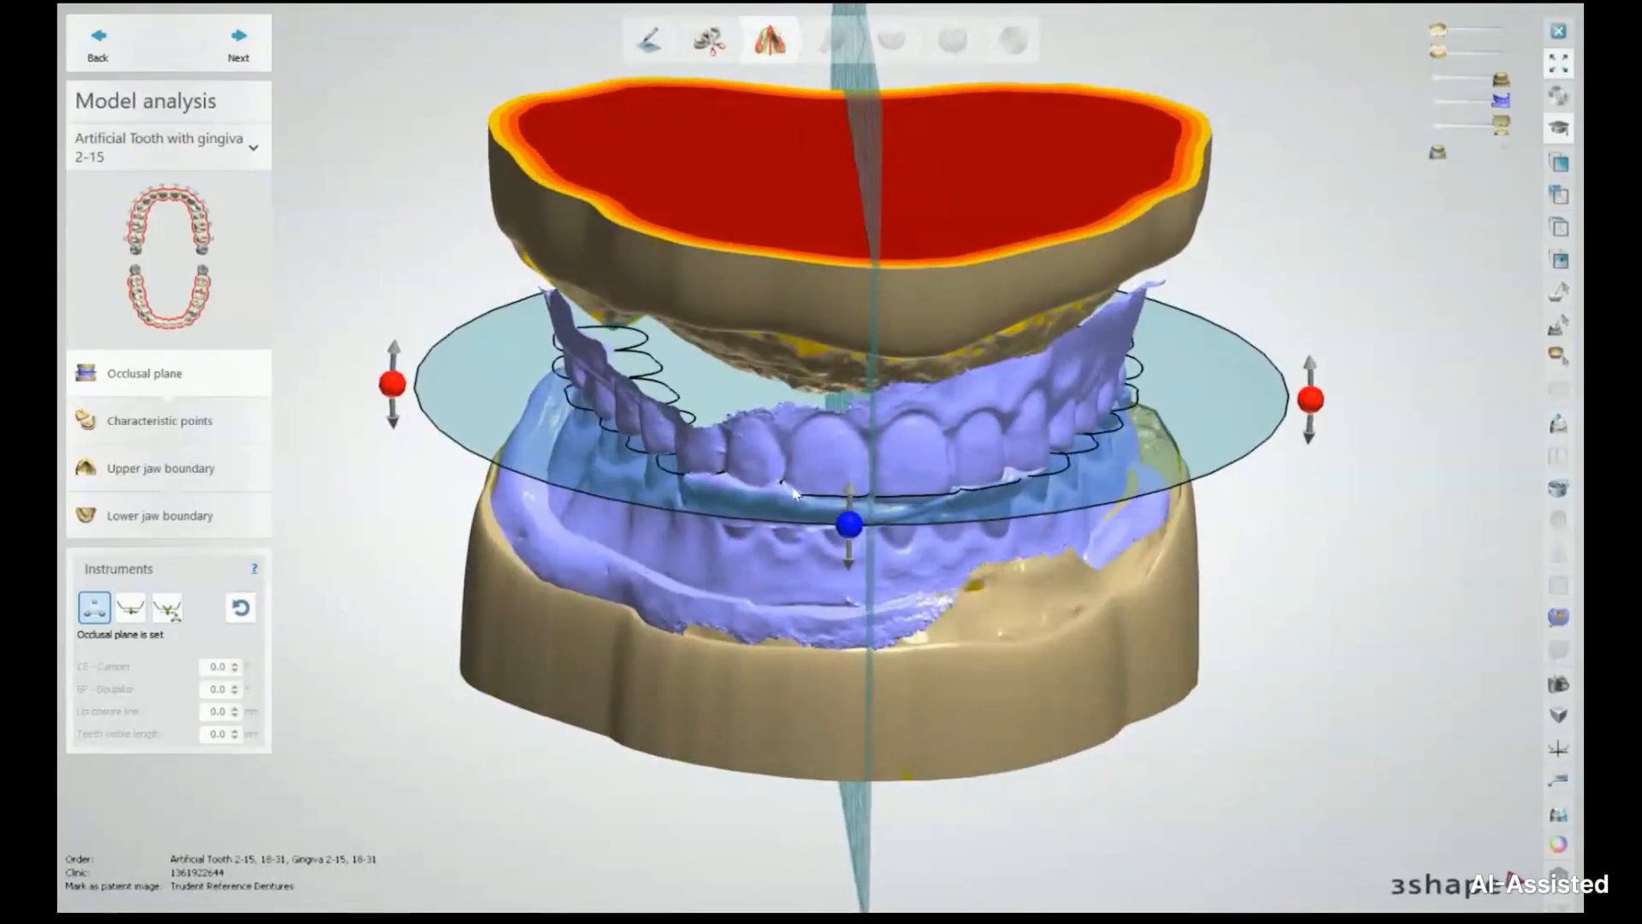
{"action": "right_click_drag", "start_coordinate": [794, 492], "coordinate": [780, 486]}
{"action": "scroll", "coordinate": [571, 408], "scroll_direction": "up", "scroll_amount": 5}
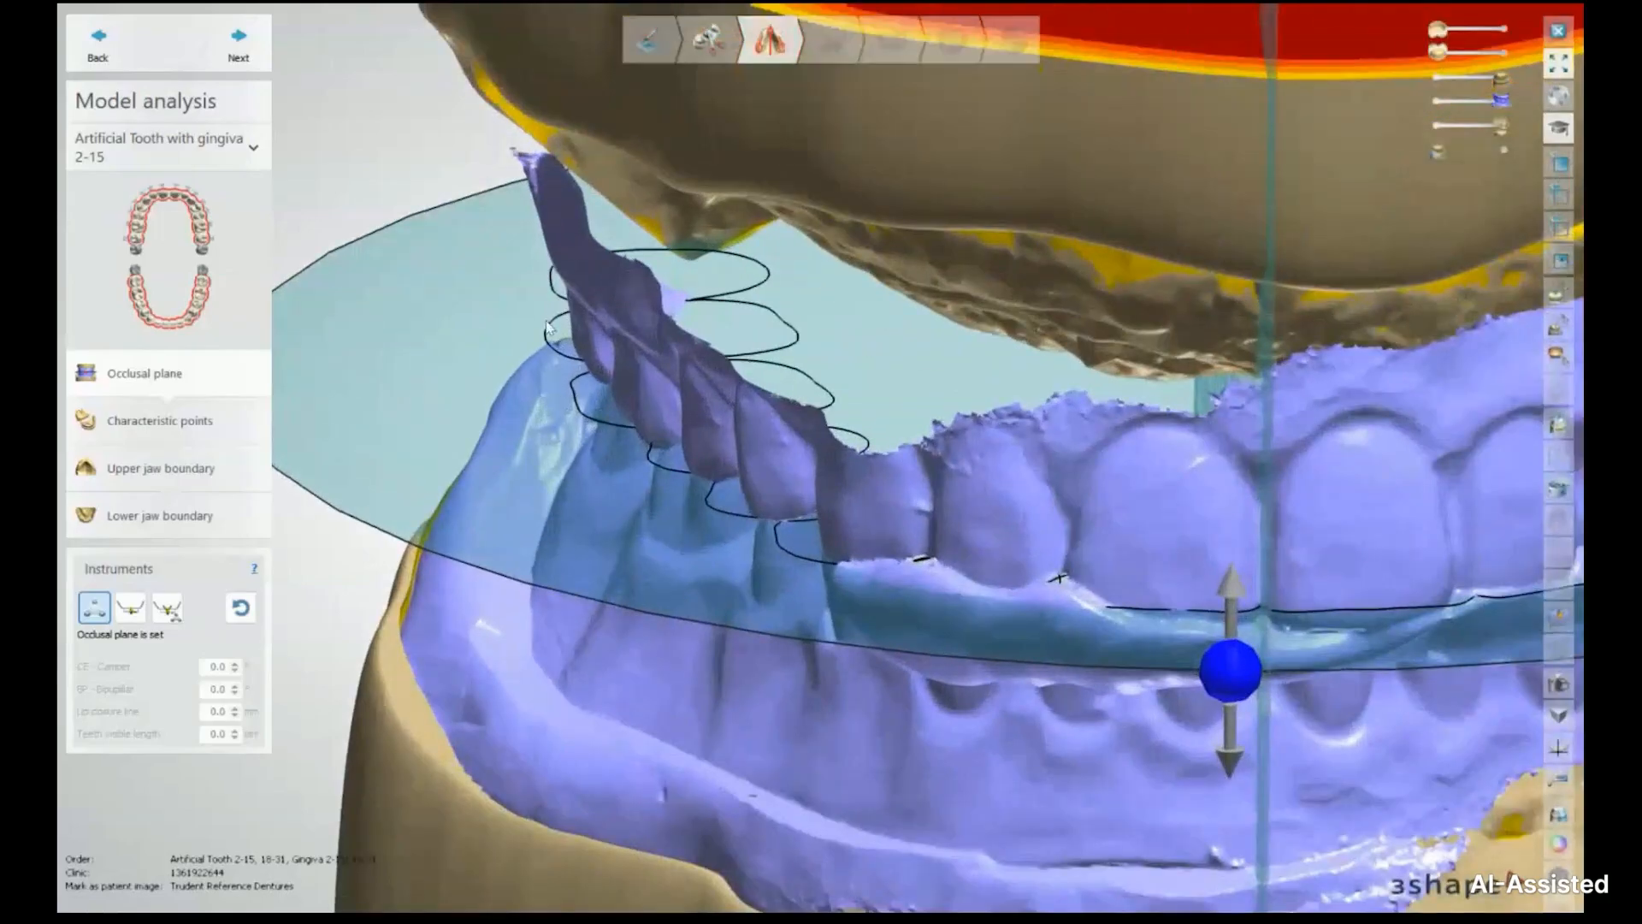
{"action": "right_click_drag", "start_coordinate": [942, 481], "coordinate": [1130, 454]}
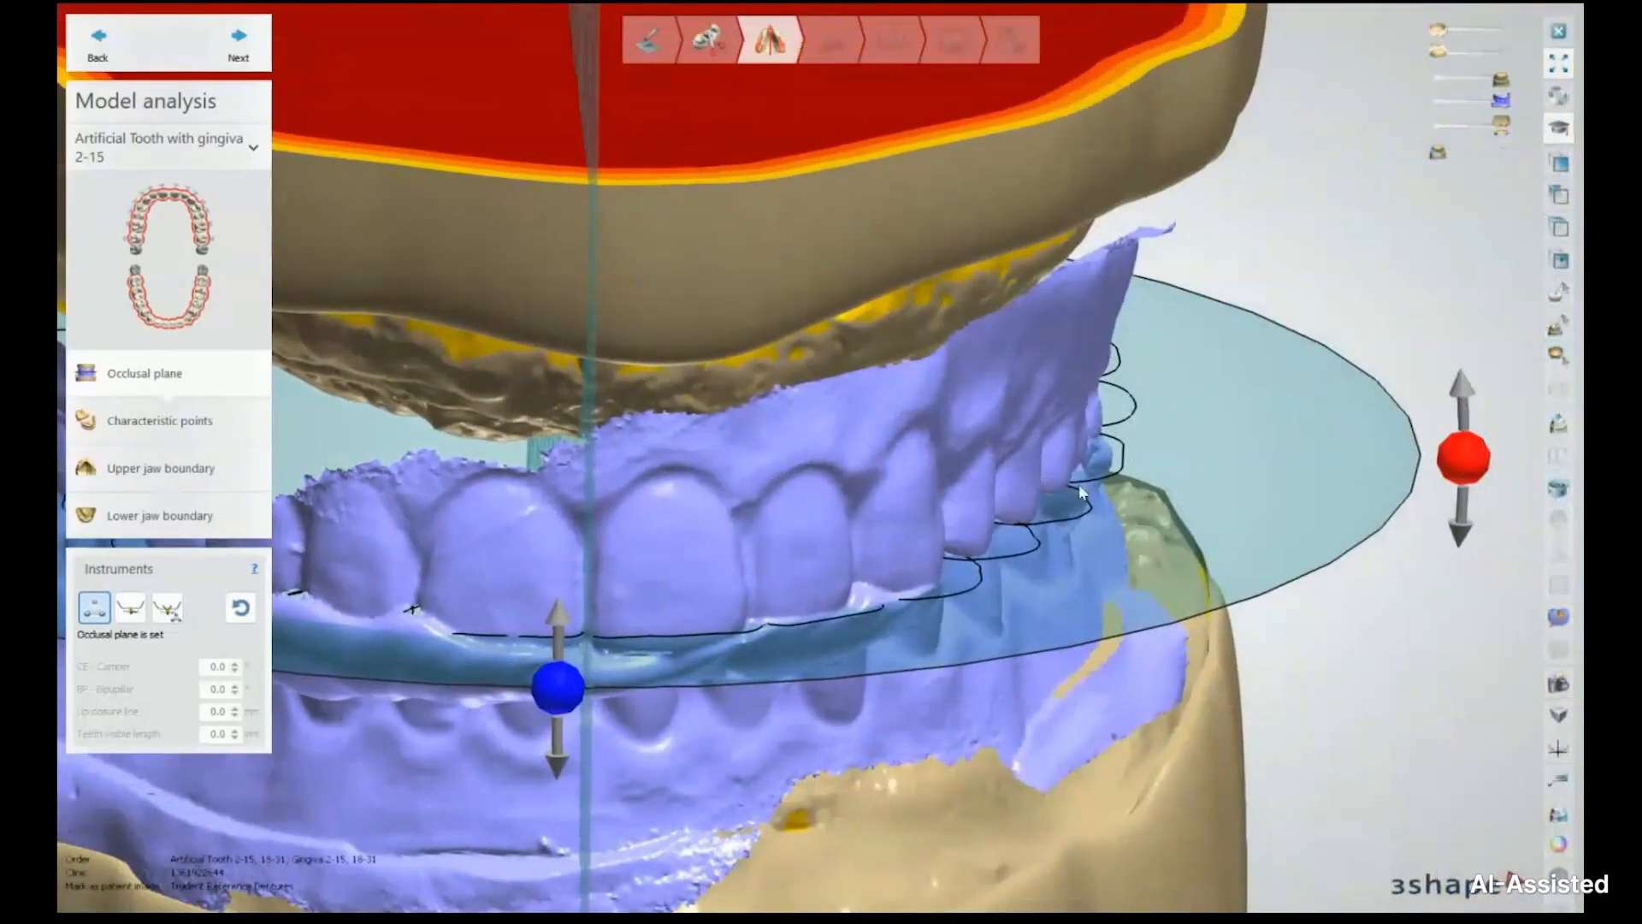
{"action": "scroll", "coordinate": [872, 566], "scroll_direction": "down", "scroll_amount": 4}
{"action": "middle_click_drag", "start_coordinate": [763, 564], "coordinate": [929, 506]}
{"action": "right_click_drag", "start_coordinate": [929, 506], "coordinate": [923, 512]}
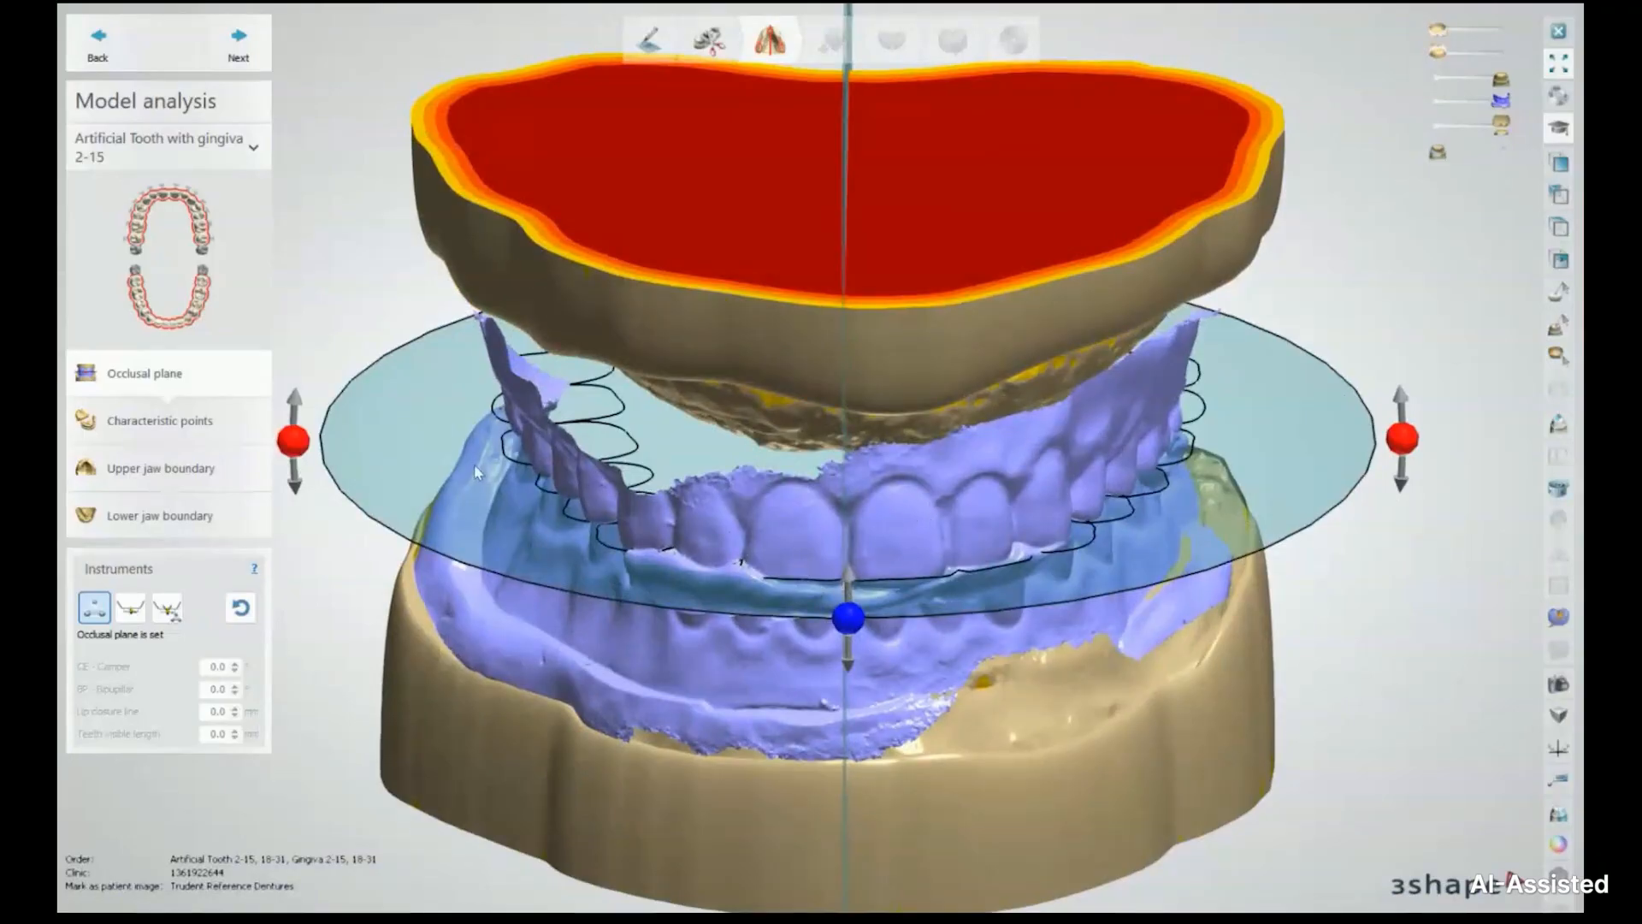
{"action": "right_click_drag", "start_coordinate": [589, 467], "coordinate": [592, 477]}
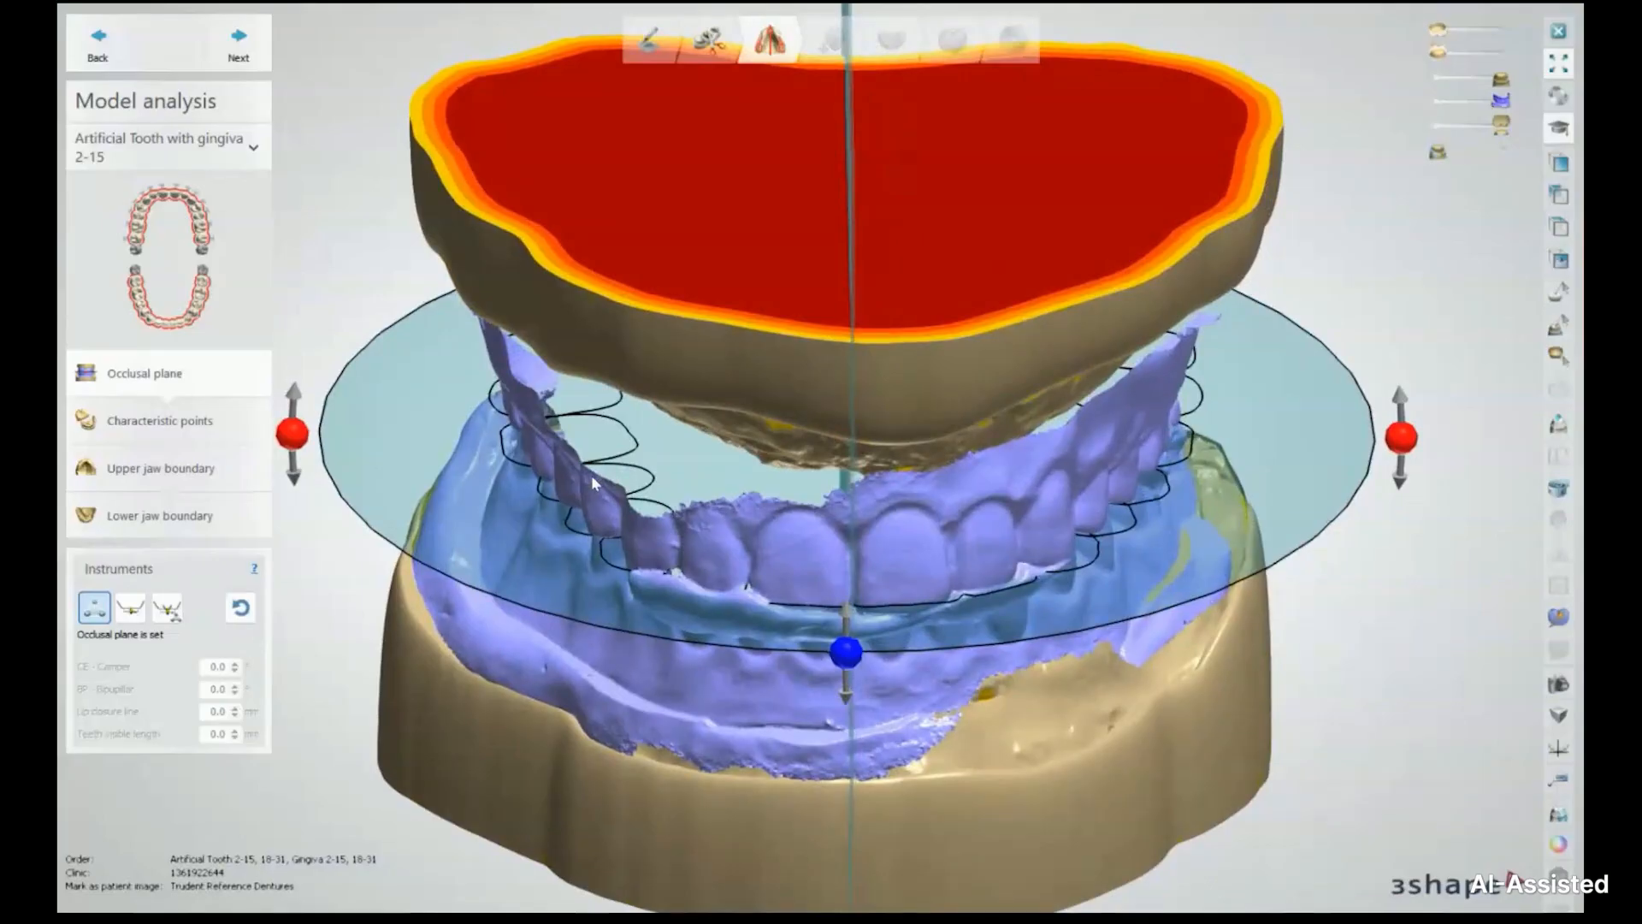
{"action": "right_click_drag", "start_coordinate": [639, 361], "coordinate": [1018, 721]}
{"action": "scroll", "coordinate": [1021, 702], "scroll_direction": "up", "scroll_amount": 5}
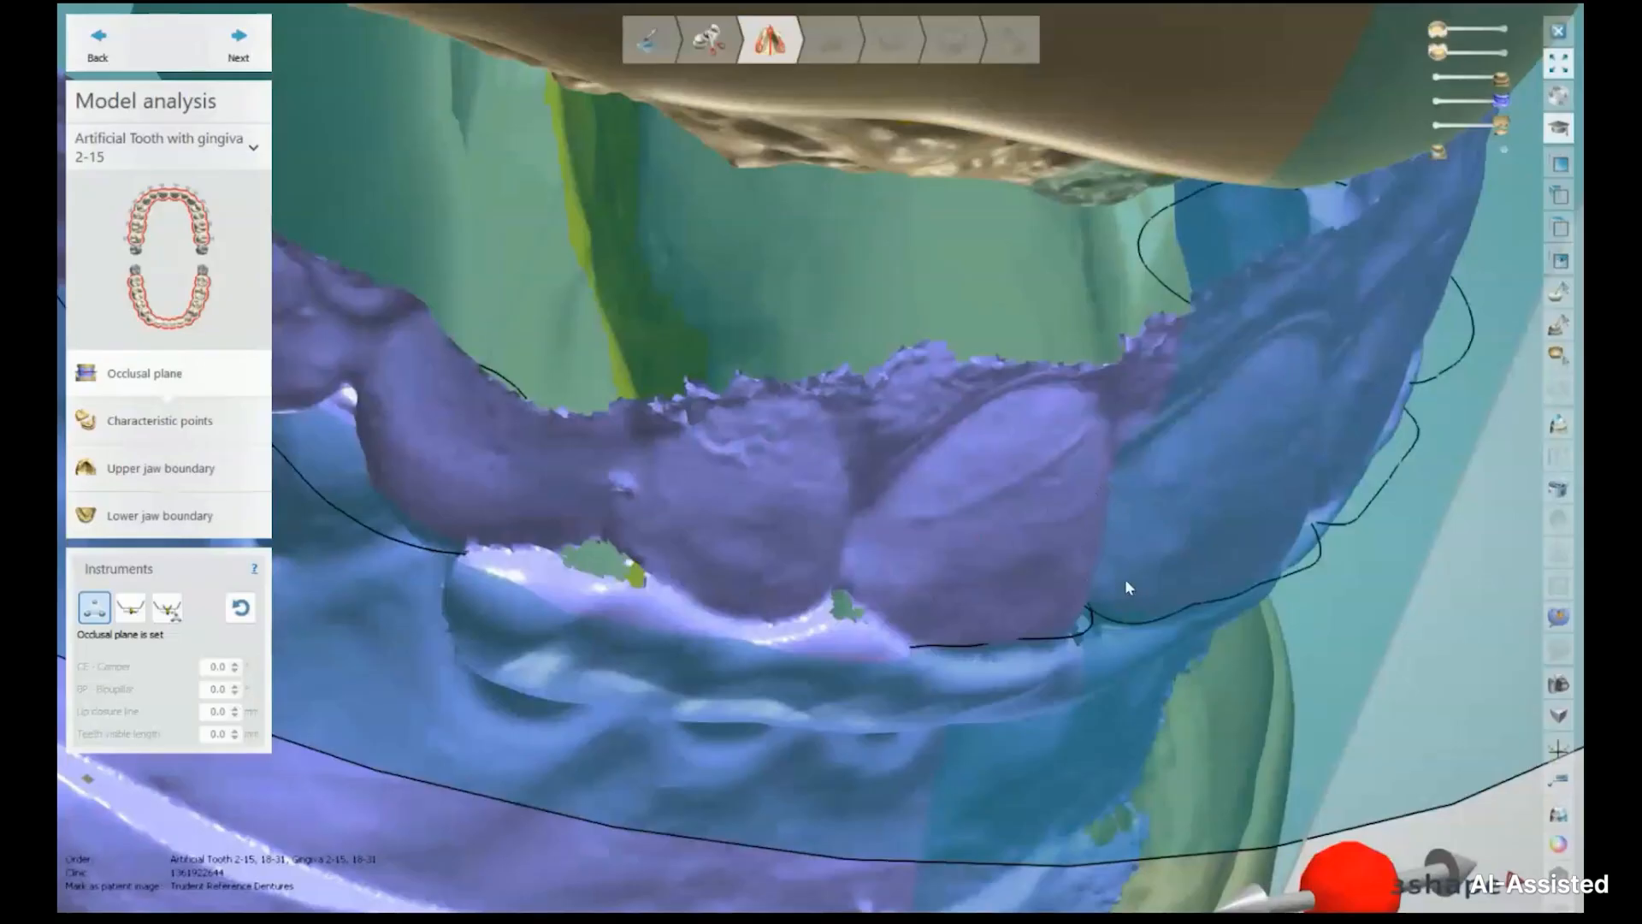
{"action": "scroll", "coordinate": [1126, 578], "scroll_direction": "down", "scroll_amount": 4}
{"action": "right_click_drag", "start_coordinate": [1114, 572], "coordinate": [1080, 542]}
{"action": "right_click_drag", "start_coordinate": [1006, 492], "coordinate": [974, 462]}
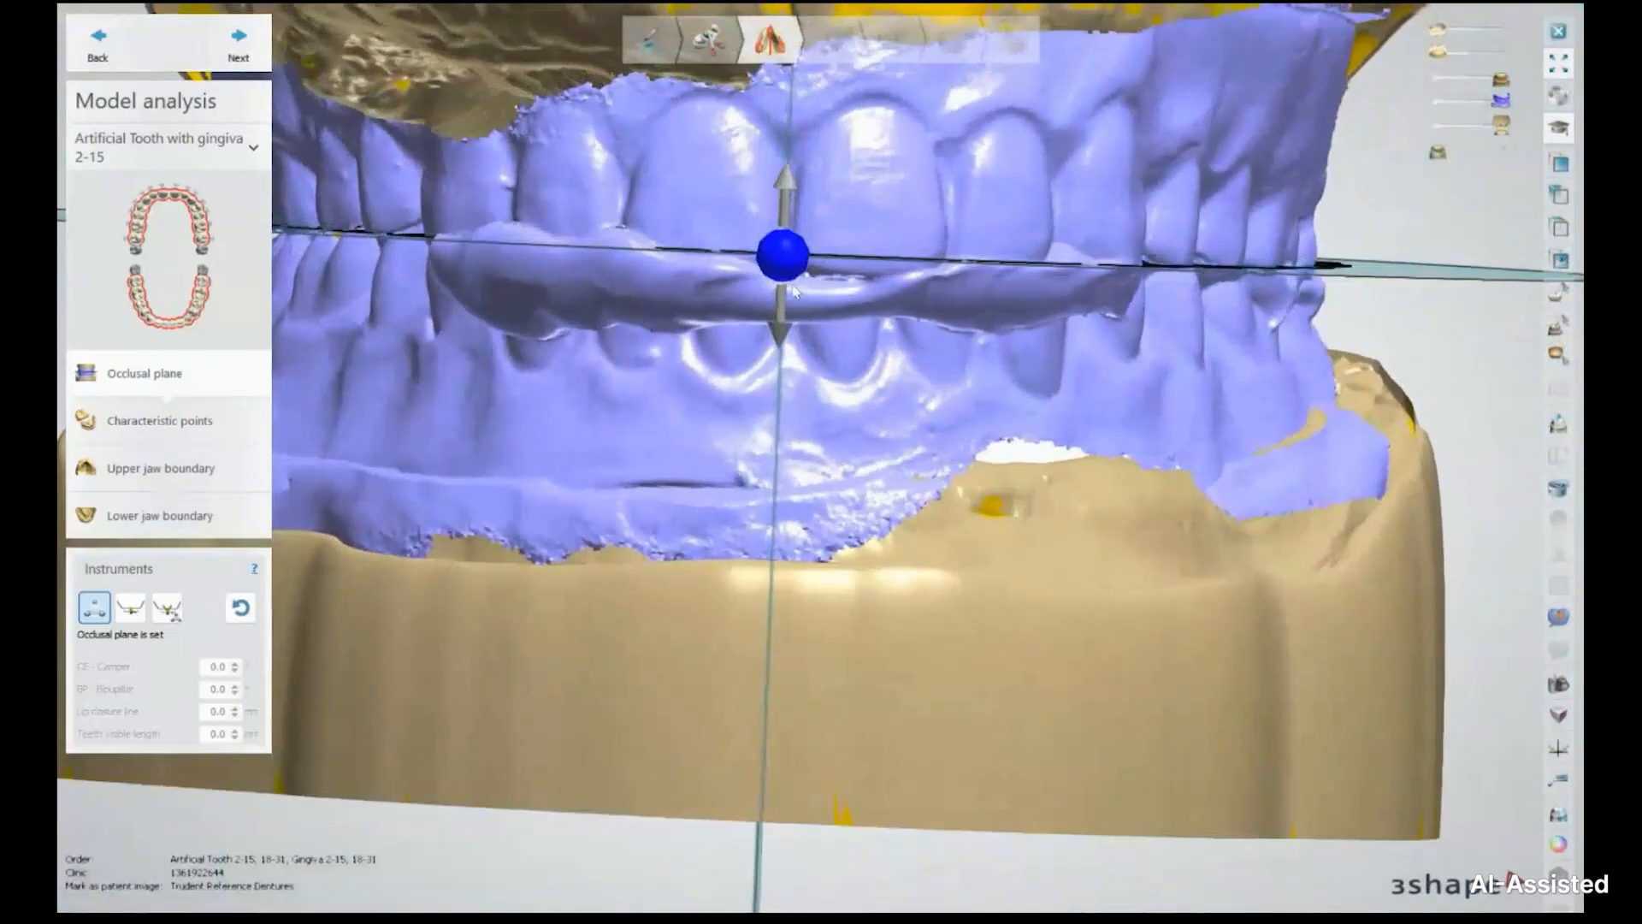
Lower the occlusal plane slightly at the incisors and raise its posterior end a little
{"action": "left_click_drag", "start_coordinate": [781, 251], "coordinate": [792, 285]}
{"action": "right_click_drag", "start_coordinate": [496, 358], "coordinate": [654, 355]}
{"action": "scroll", "coordinate": [825, 425], "scroll_direction": "down", "scroll_amount": 4}
{"action": "middle_click_drag", "start_coordinate": [825, 423], "coordinate": [832, 422]}
{"action": "left_click_drag", "start_coordinate": [301, 356], "coordinate": [301, 346]}
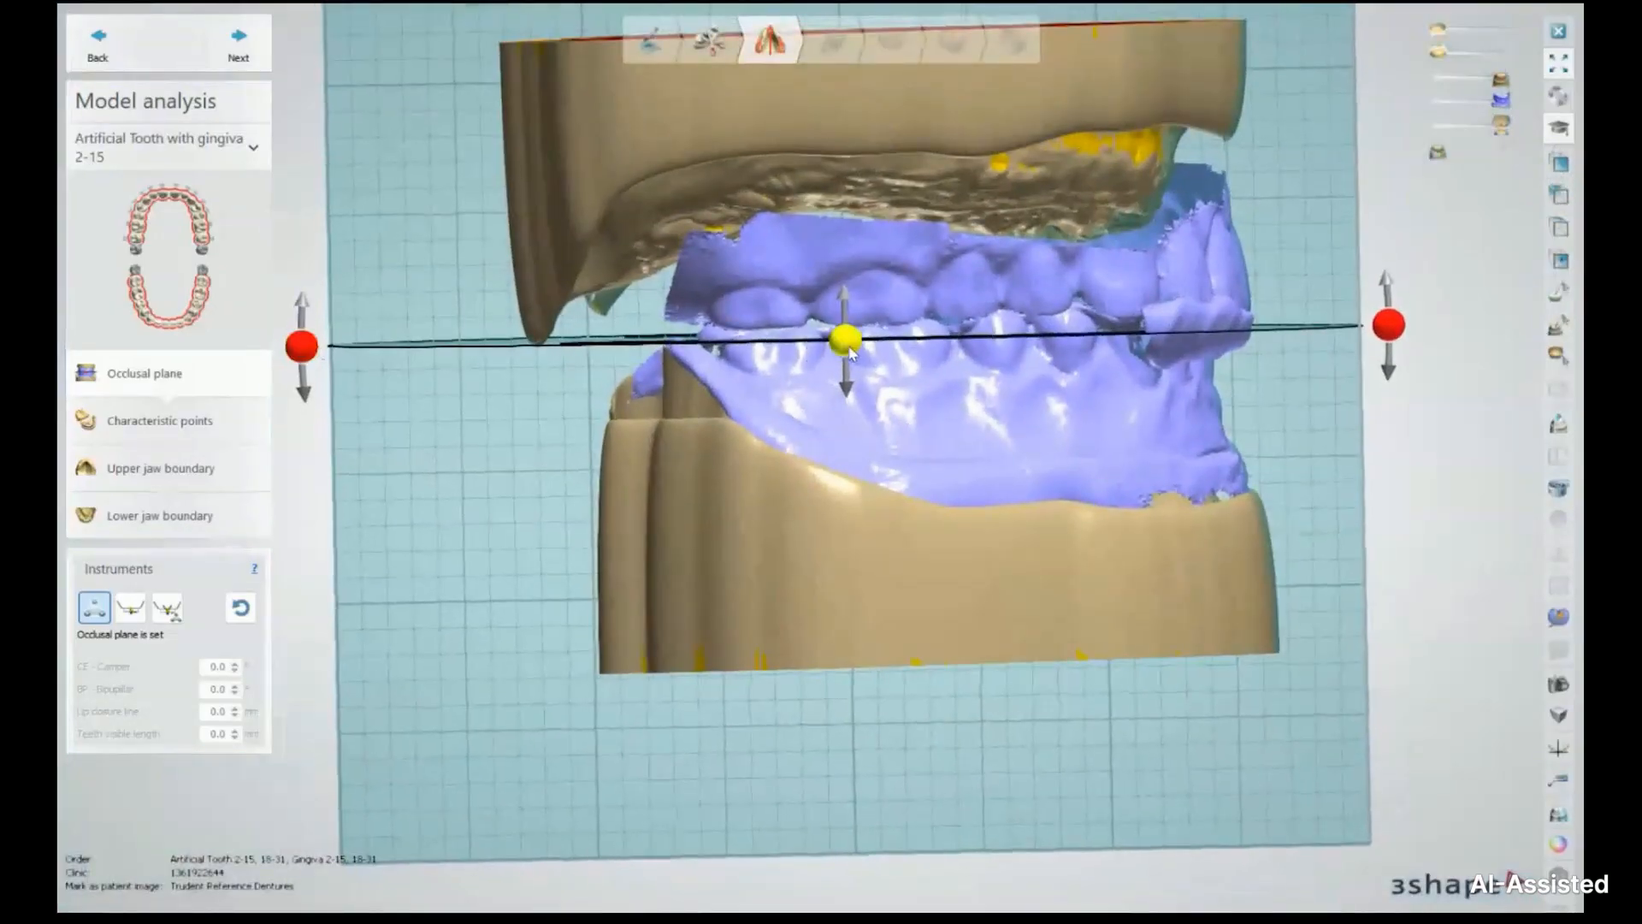
Check the arch outline against the front teeth and proceed to the characteristic points
{"action": "right_click_drag", "start_coordinate": [890, 352], "coordinate": [1123, 481]}
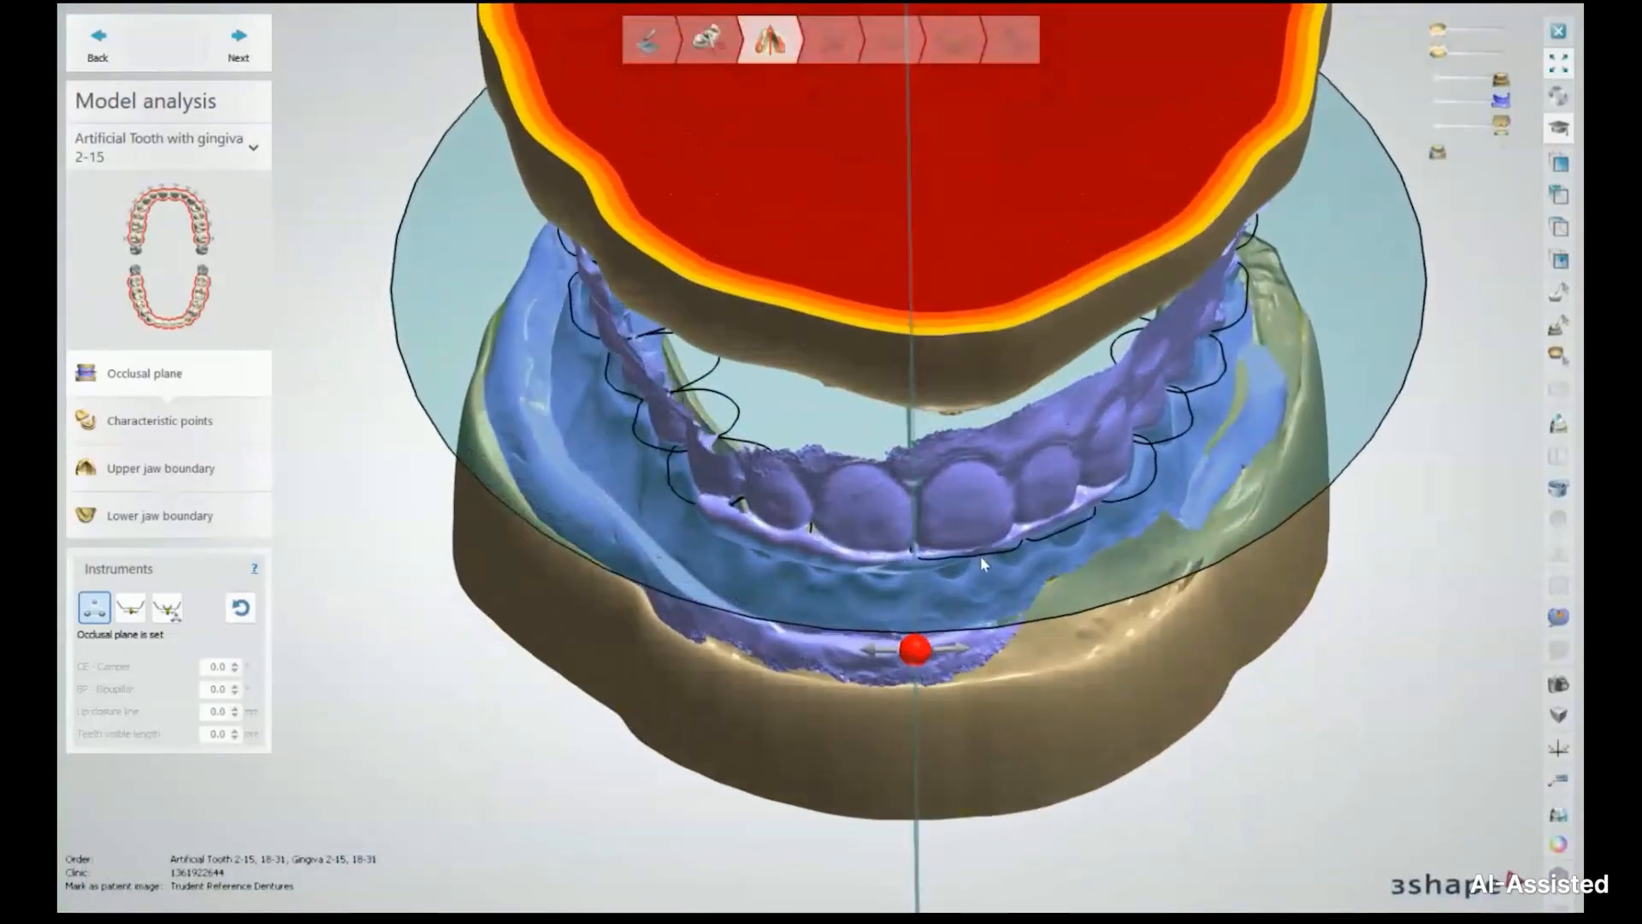
{"action": "right_click_drag", "start_coordinate": [951, 676], "coordinate": [964, 564]}
{"action": "left_click", "coordinate": [241, 43]}
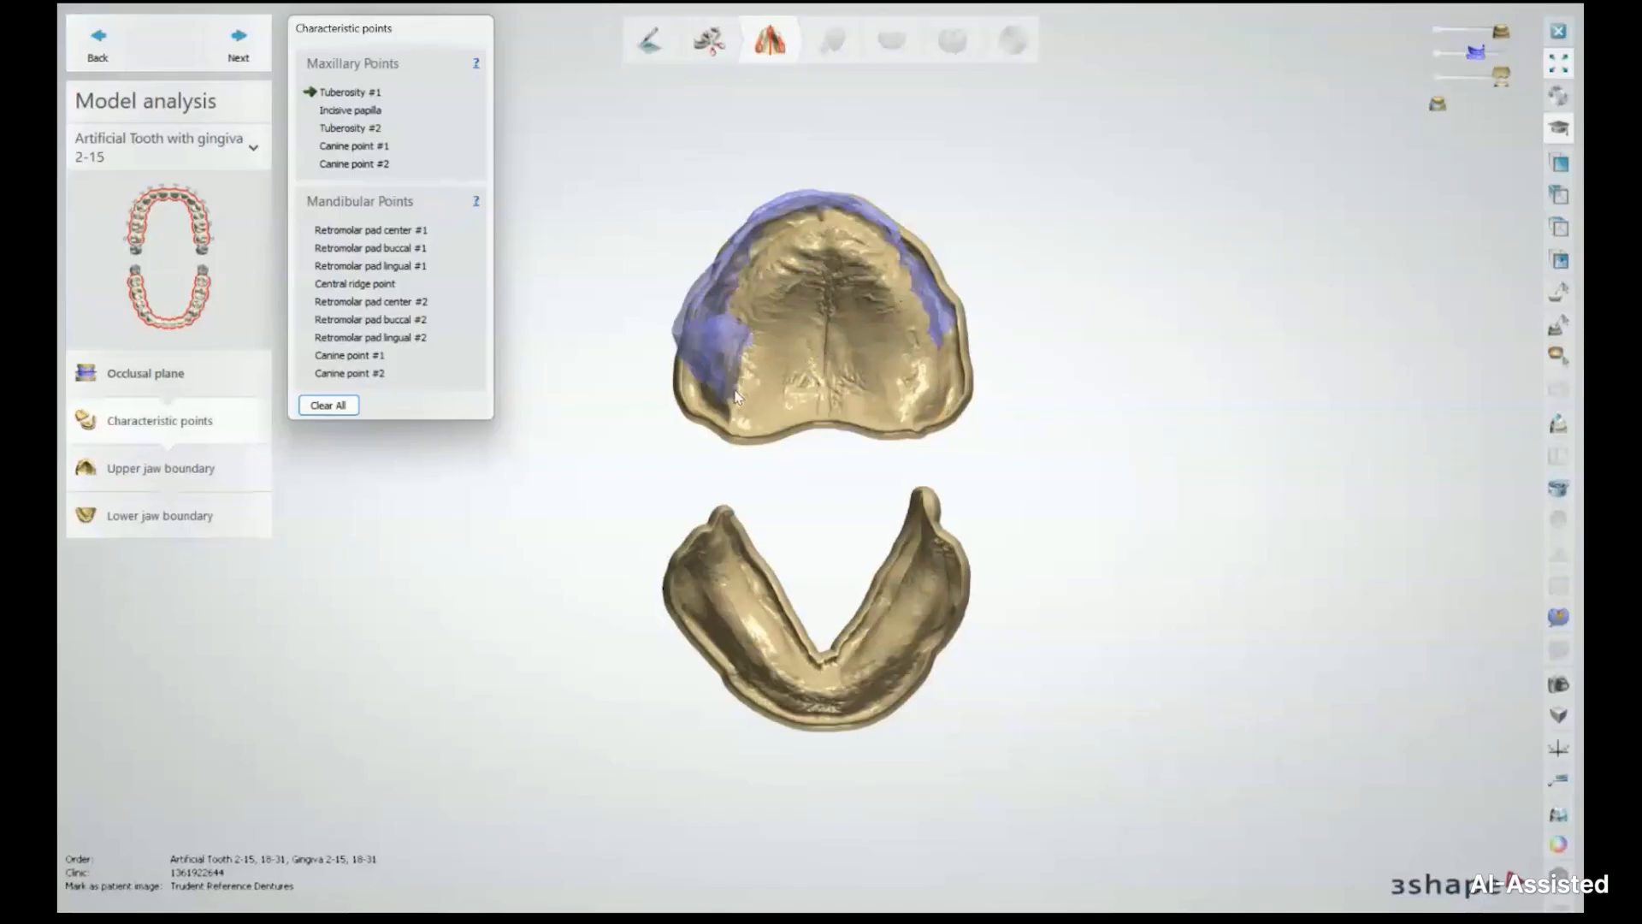
Hide the blue reference denture scan covering the upper jaw
{"action": "scroll", "coordinate": [736, 396], "scroll_direction": "up", "scroll_amount": 5}
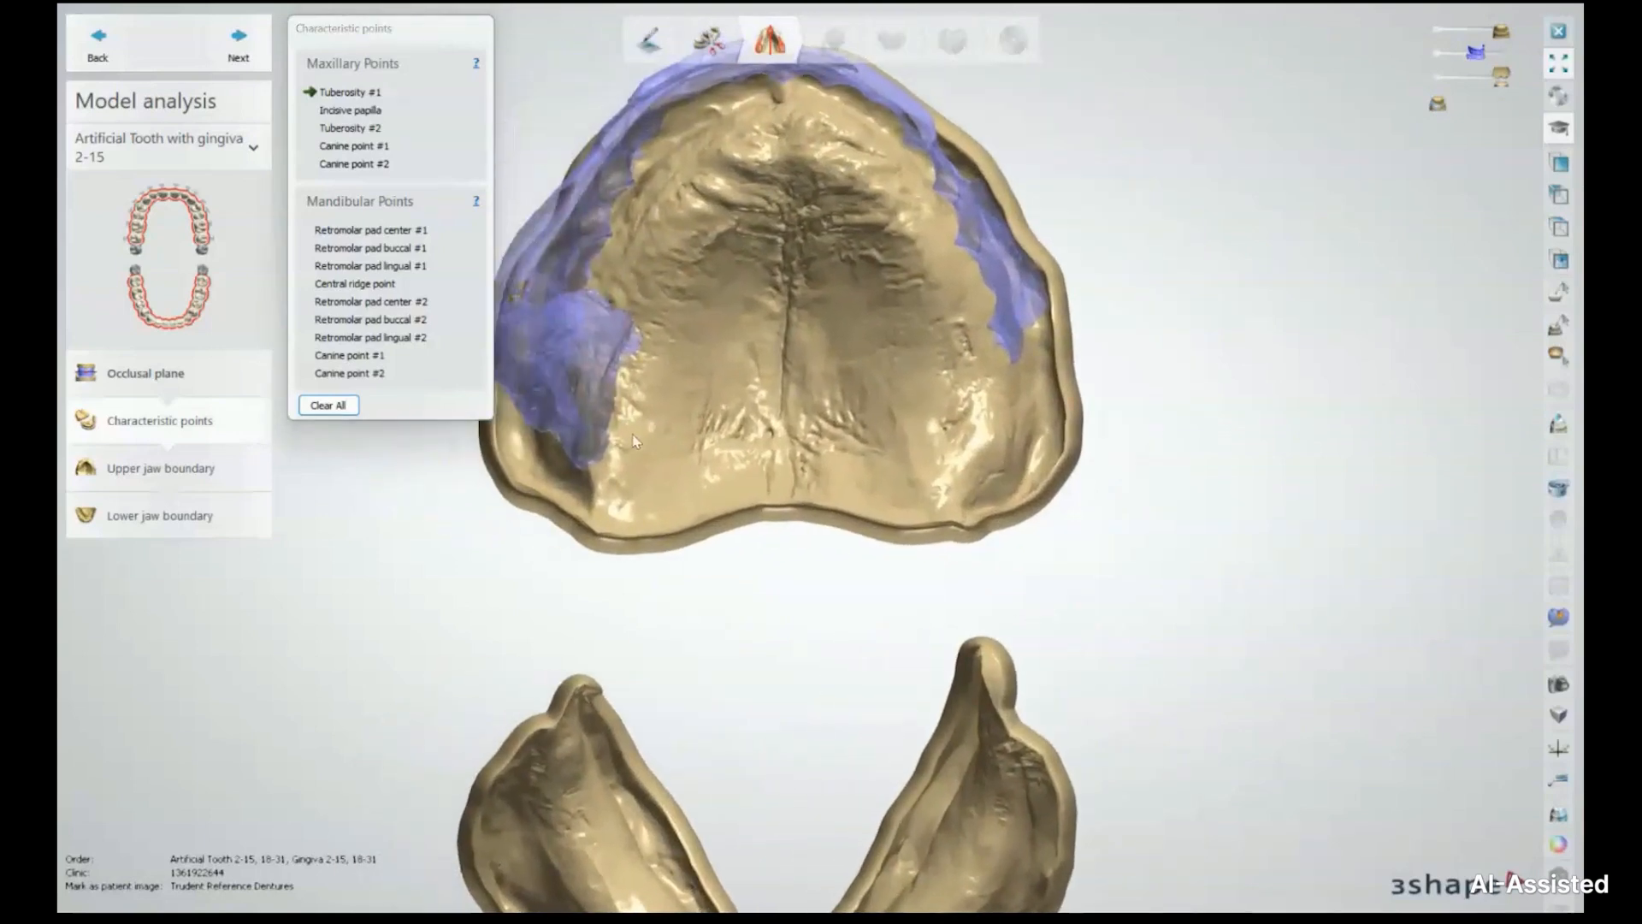
{"action": "left_click_drag", "start_coordinate": [1475, 54], "coordinate": [1349, 88]}
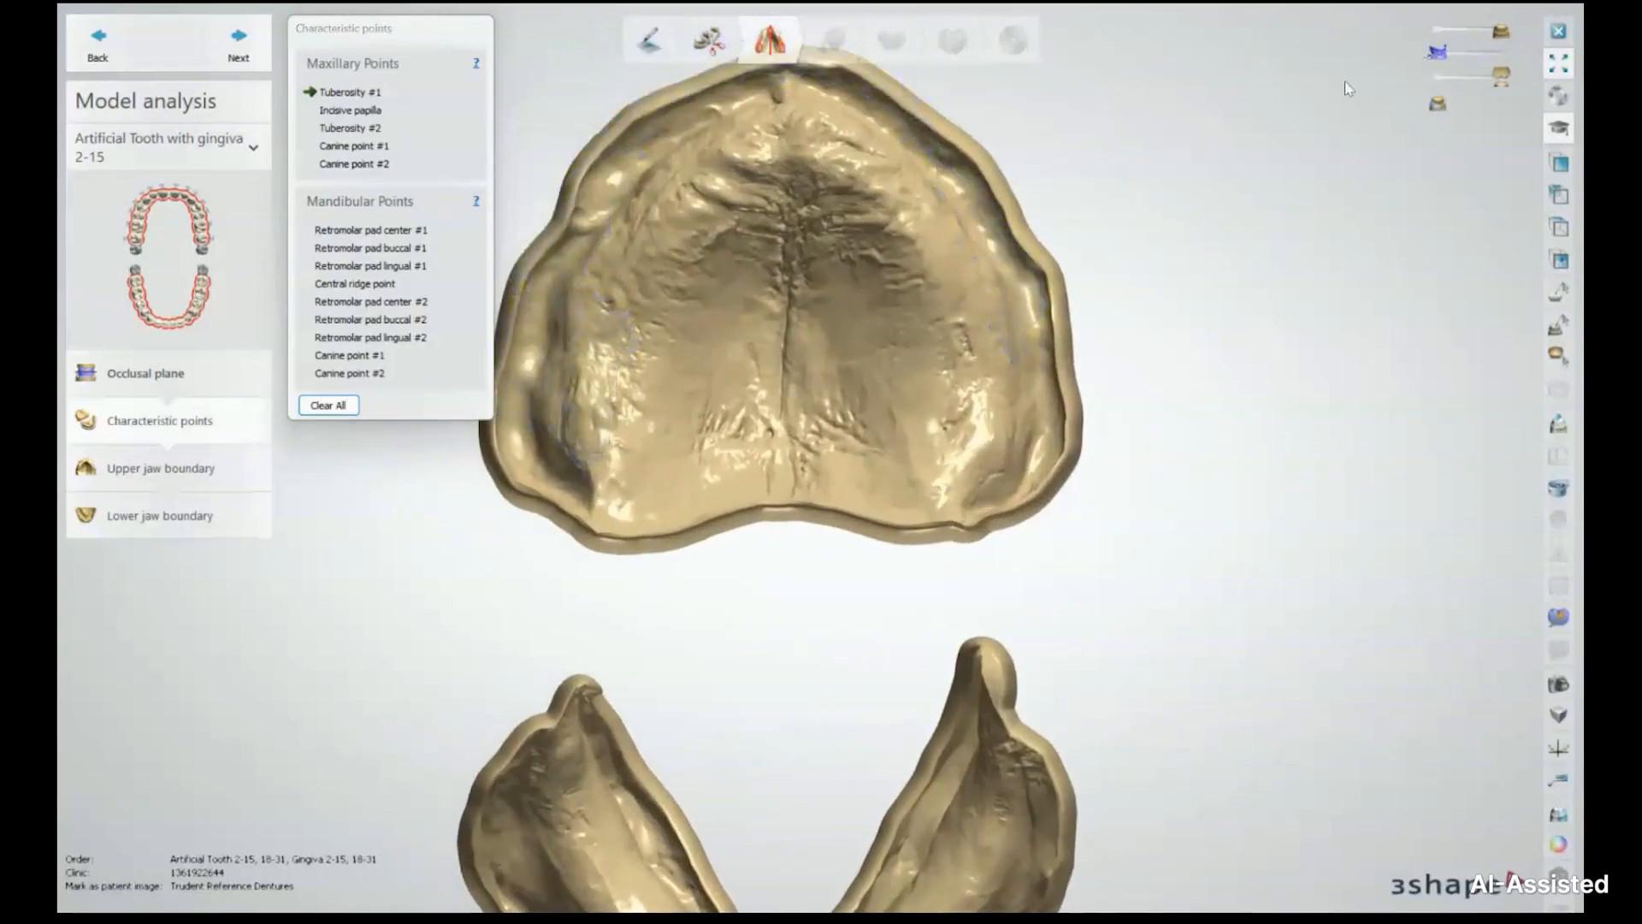
Mark Tuberosity #1, the incisive papilla and Tuberosity #2 on the upper jaw scan
{"action": "left_click", "coordinate": [590, 427]}
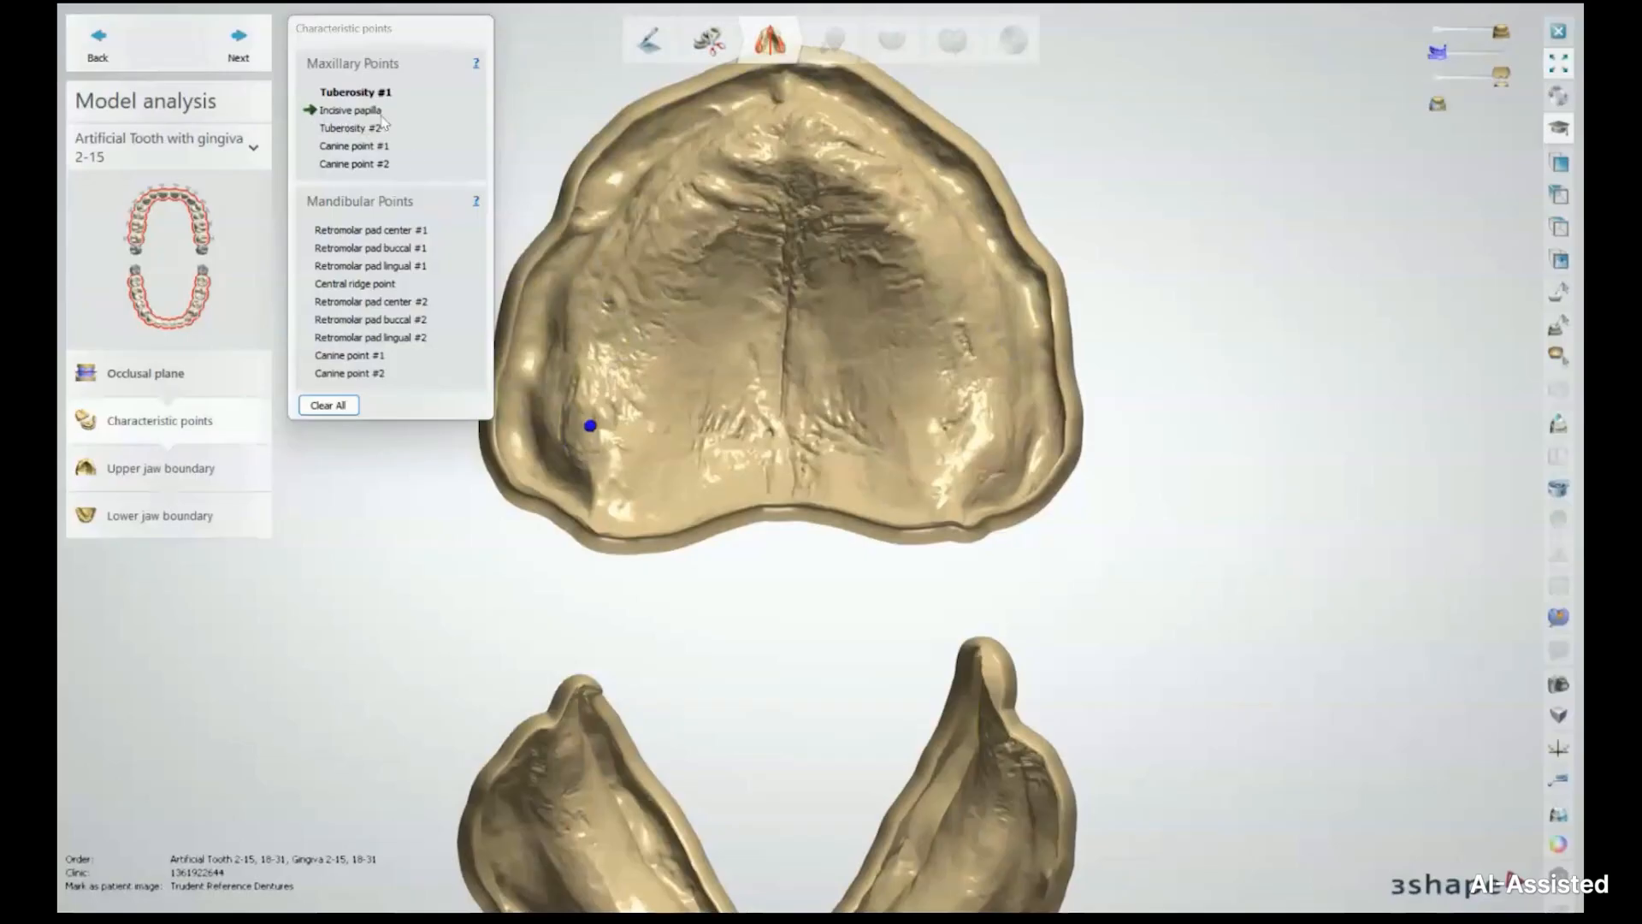
{"action": "left_click", "coordinate": [803, 136]}
{"action": "left_click", "coordinate": [960, 438]}
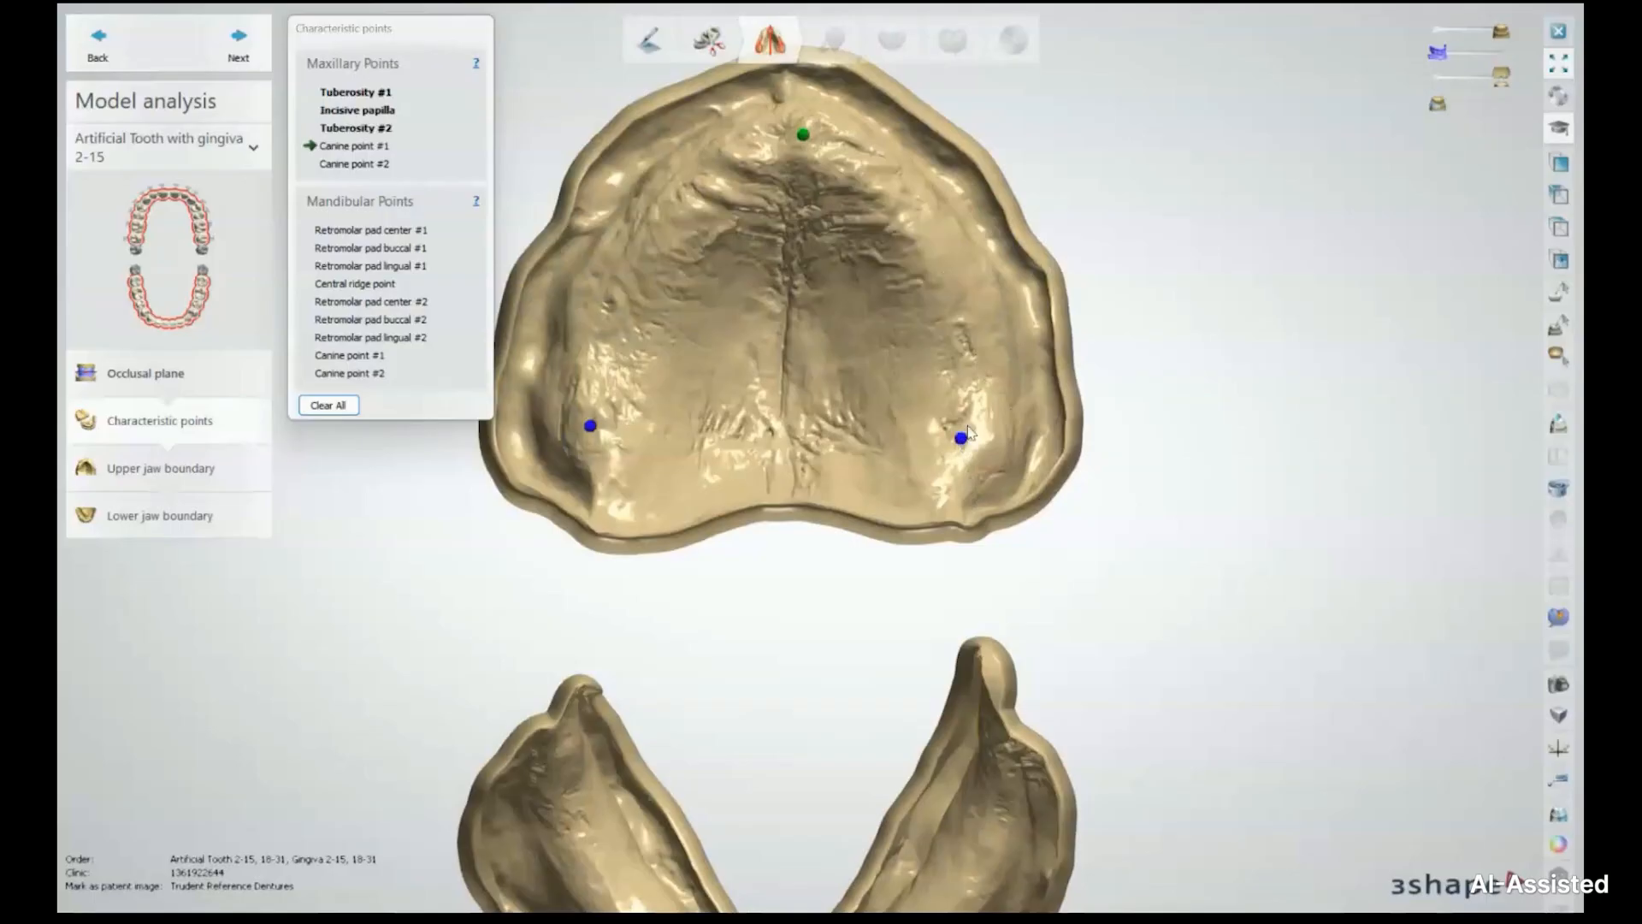
Show the blue reference denture scan and place the two maxillary canine points inside its canine positions
{"action": "left_click_drag", "start_coordinate": [1437, 53], "coordinate": [1497, 53]}
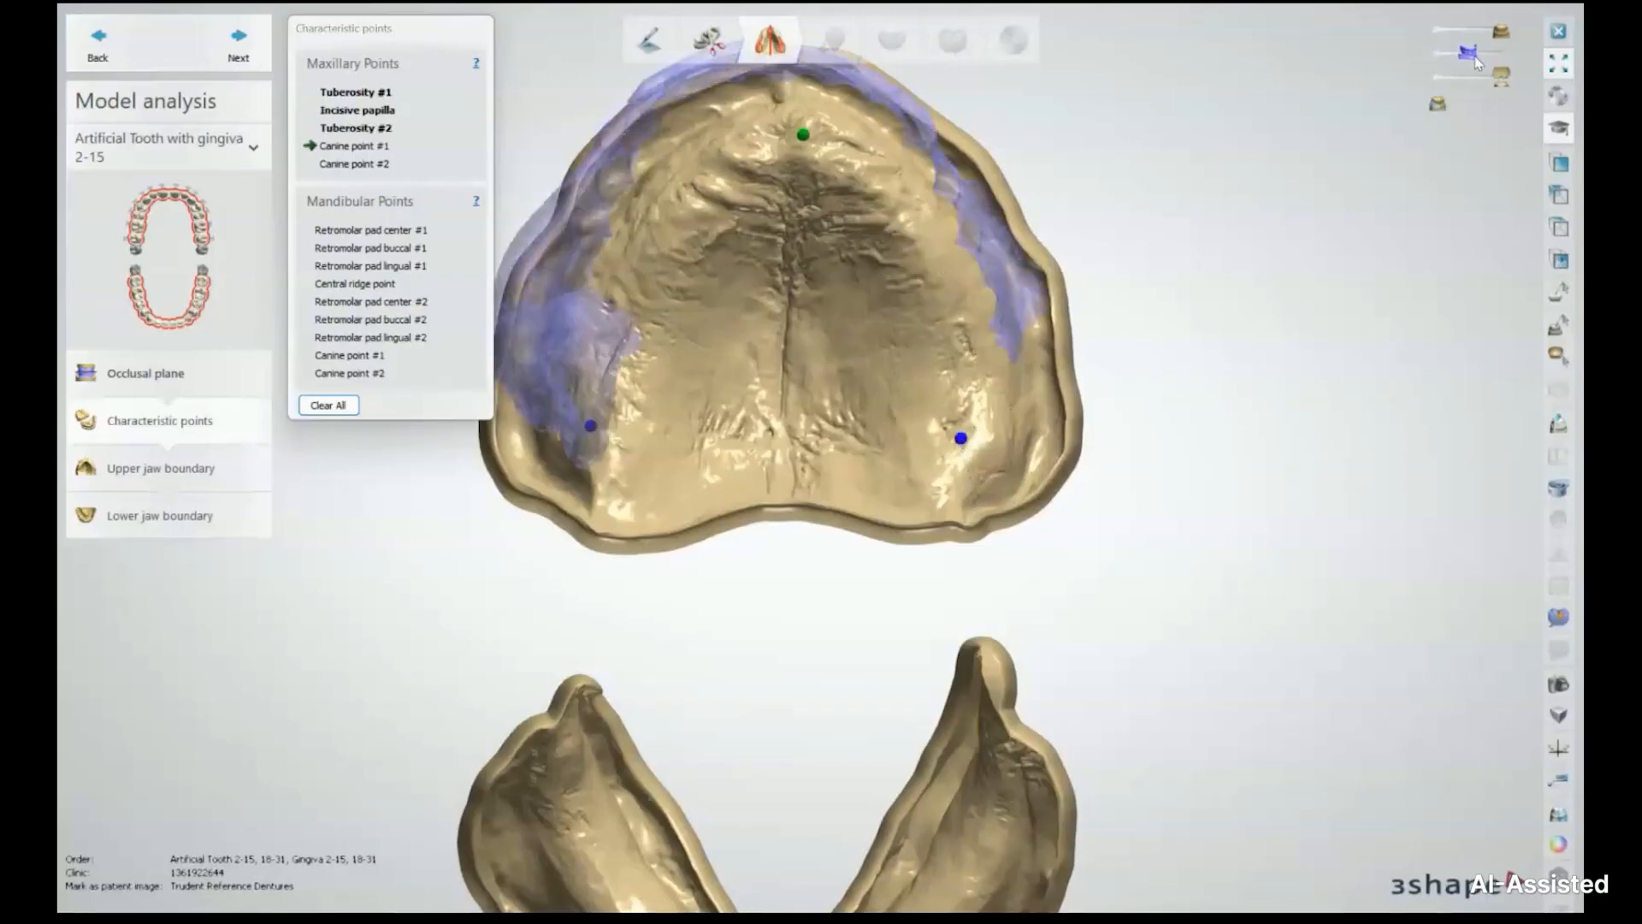
{"action": "mouse_move", "coordinate": [596, 256]}
{"action": "right_mouse_down"}
{"action": "mouse_move", "coordinate": [720, 299]}
{"action": "mouse_move", "coordinate": [603, 253]}
{"action": "right_mouse_up"}
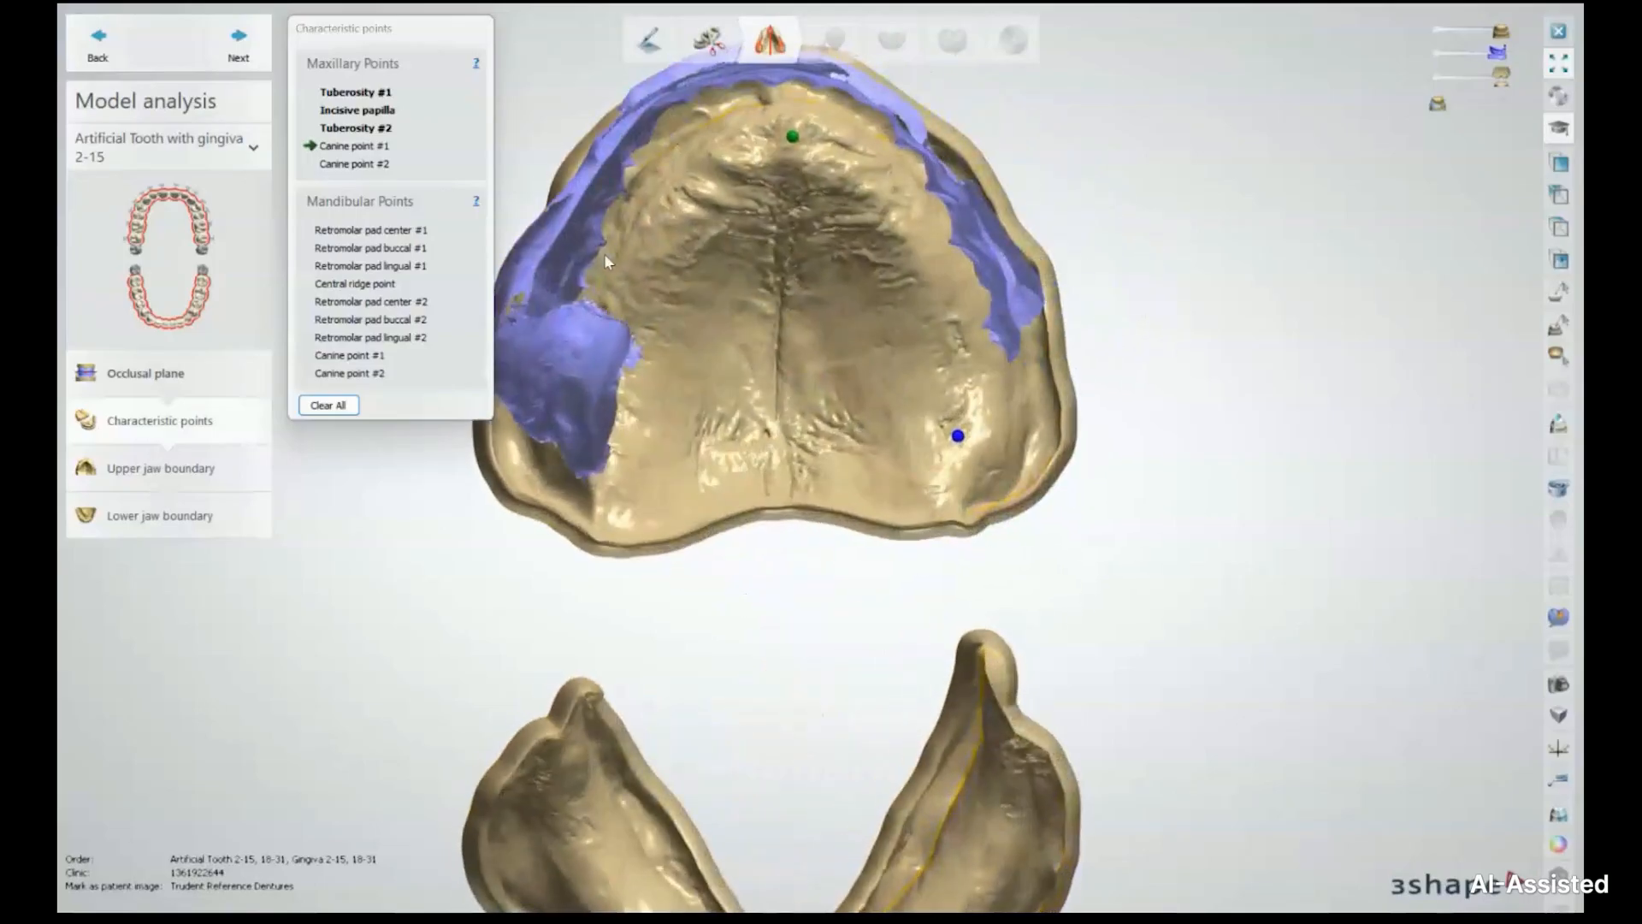
{"action": "left_click", "coordinate": [680, 200]}
{"action": "right_click_drag", "start_coordinate": [941, 248], "coordinate": [885, 250]}
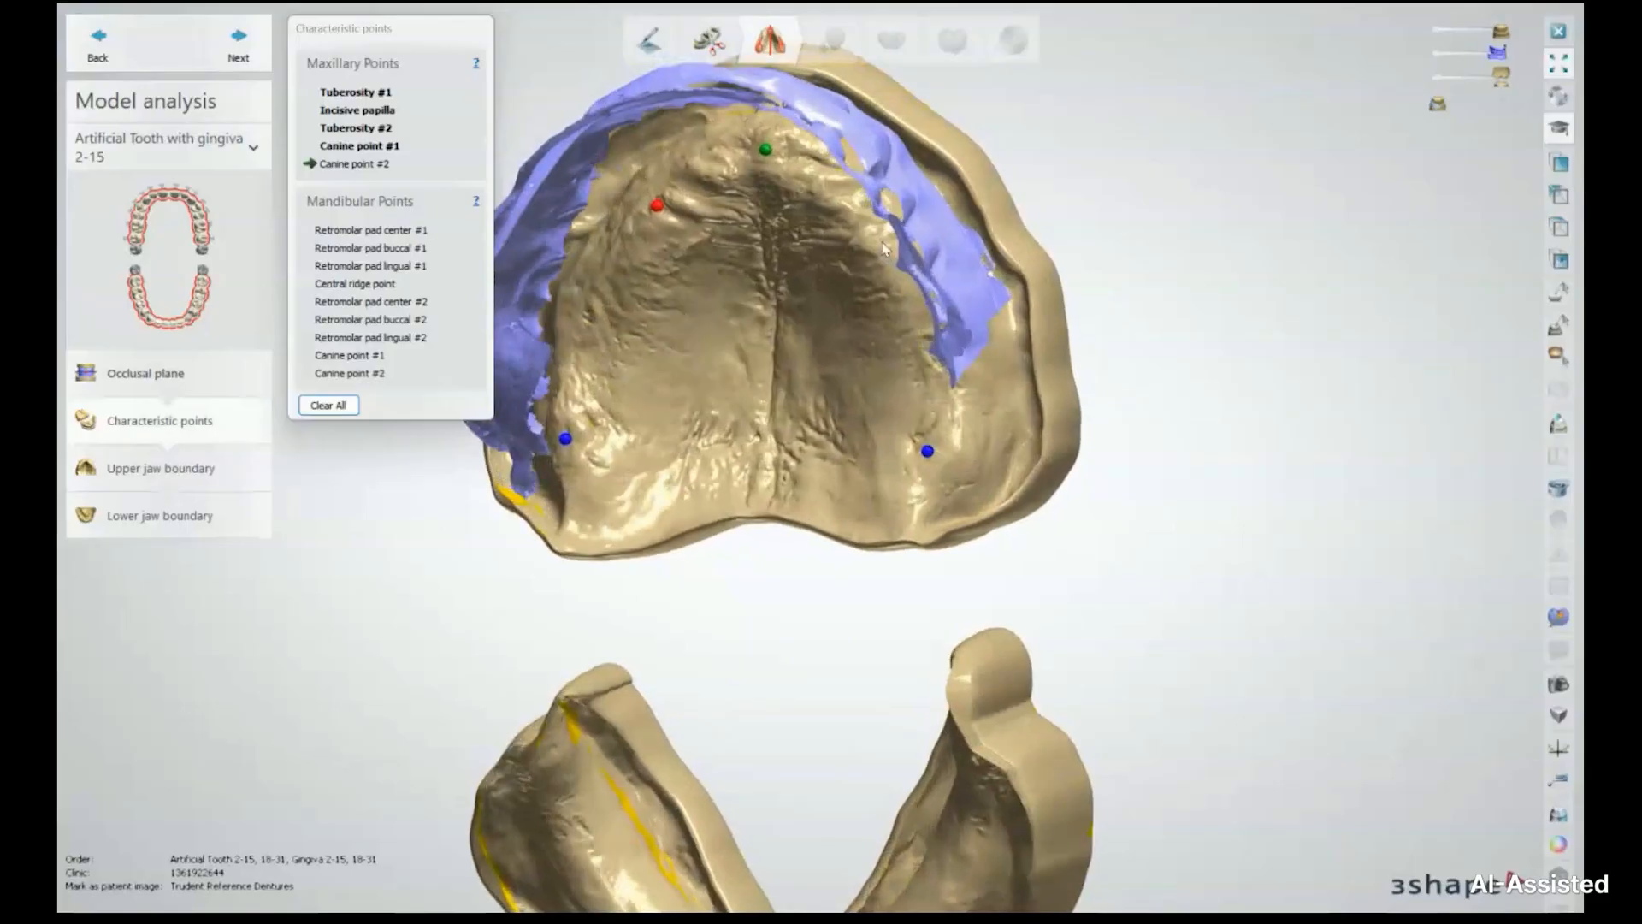
{"action": "left_click", "coordinate": [861, 203]}
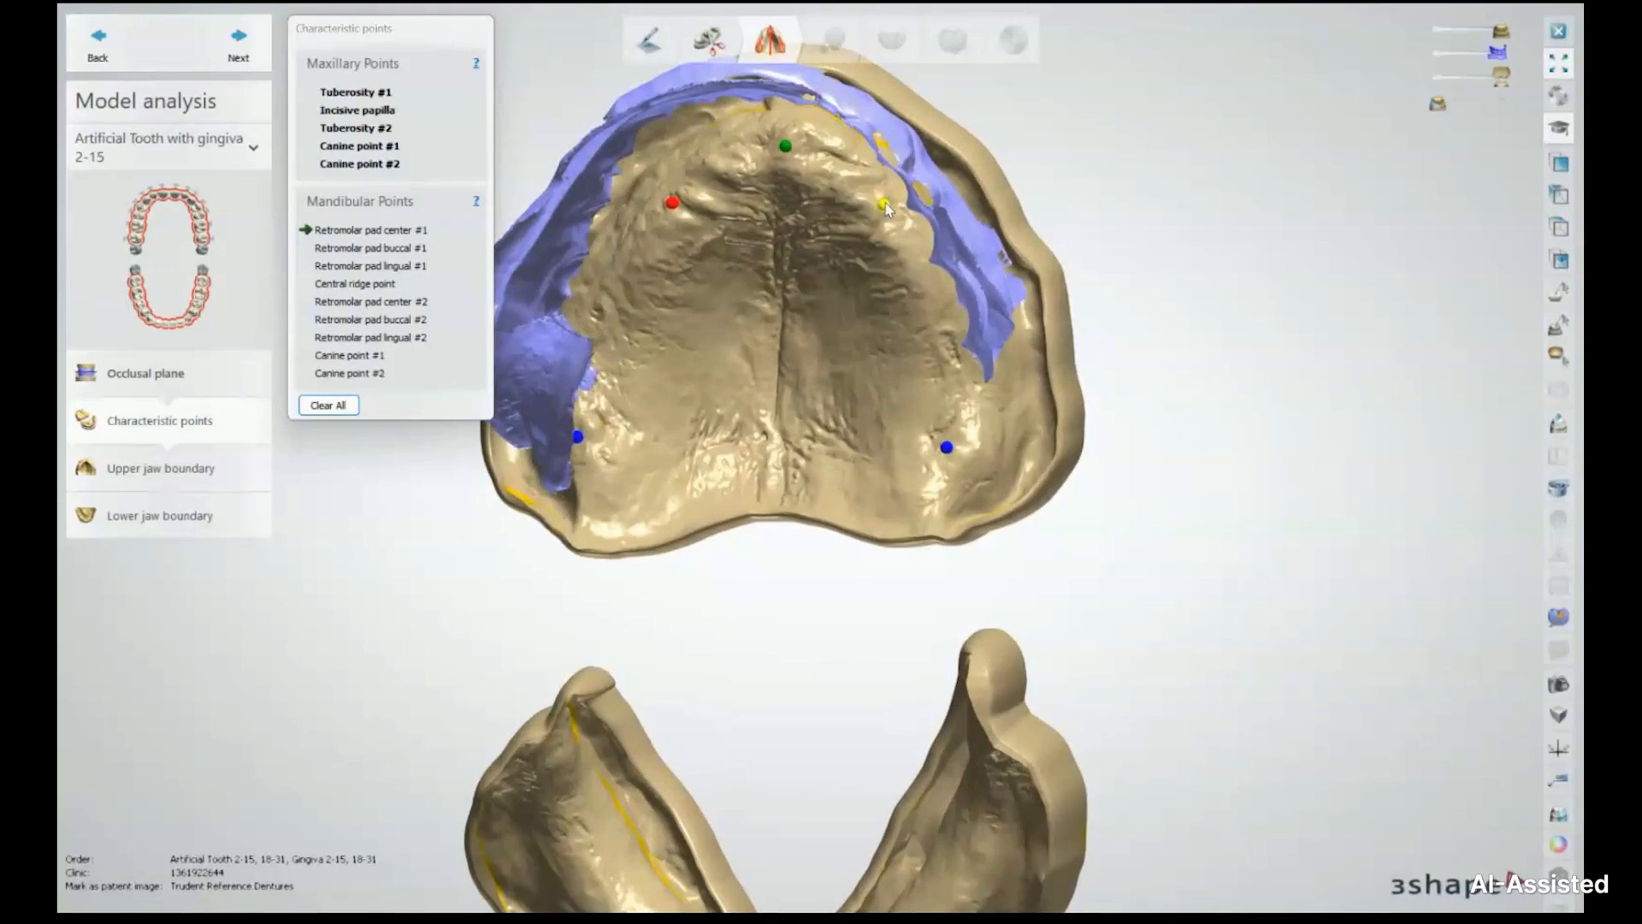
Place the center, buccal and lingual points of retromolar pad #1 on the lower jaw scan
{"action": "scroll", "coordinate": [743, 470], "scroll_direction": "down", "scroll_amount": 5}
{"action": "right_click_drag", "start_coordinate": [844, 331], "coordinate": [794, 252]}
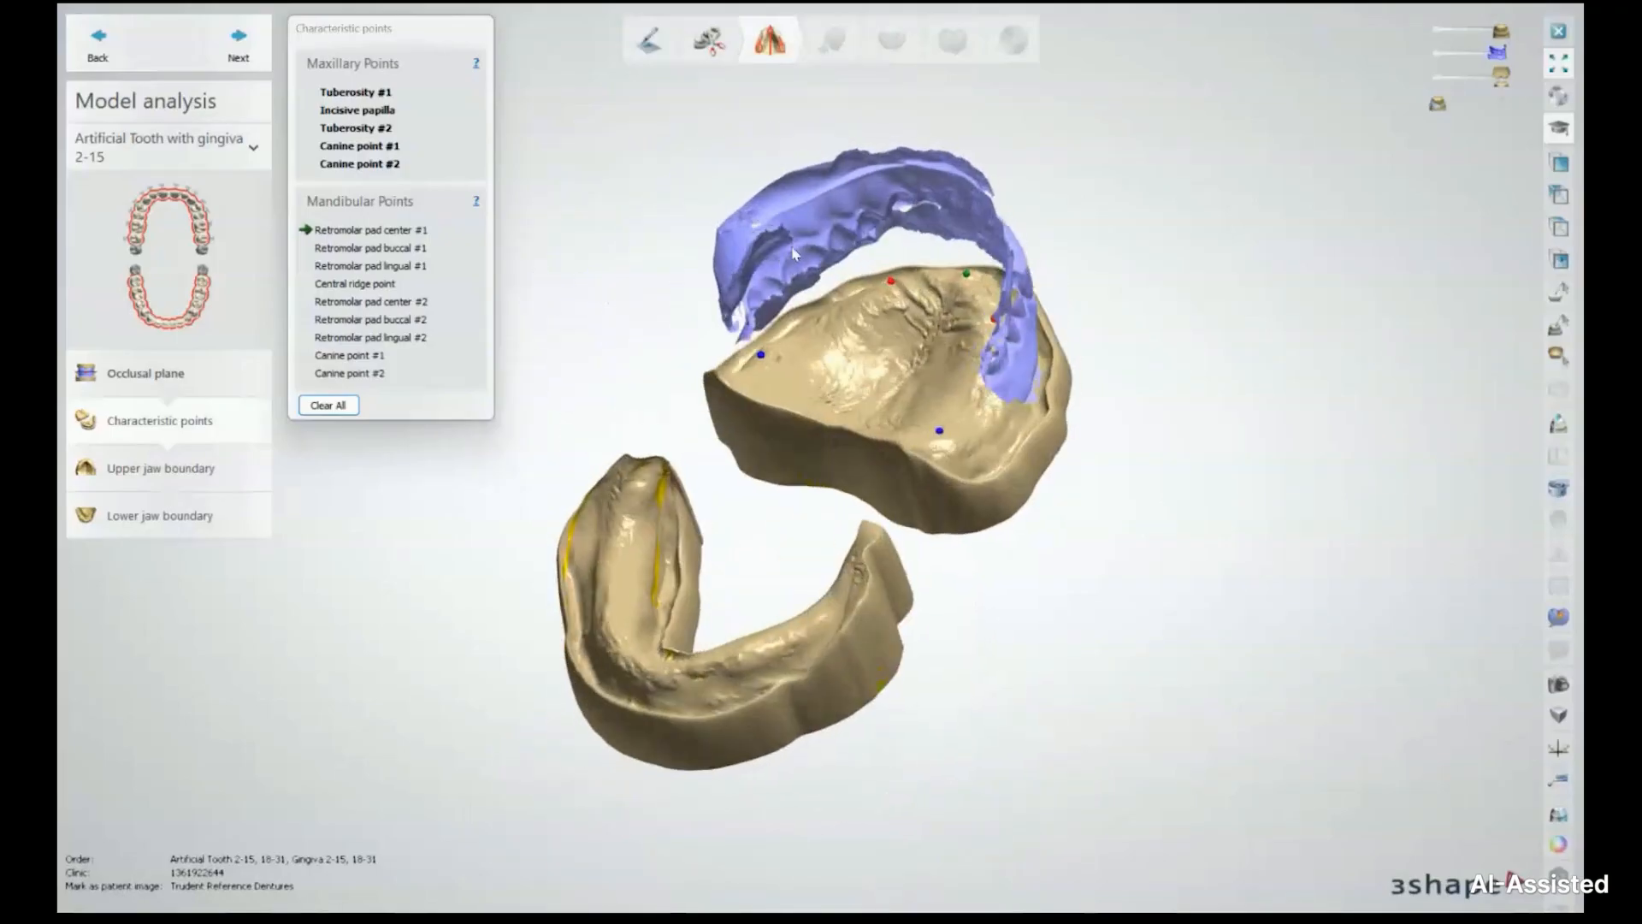
{"action": "right_click_drag", "start_coordinate": [705, 524], "coordinate": [721, 504]}
{"action": "scroll", "coordinate": [683, 512], "scroll_direction": "up", "scroll_amount": 5}
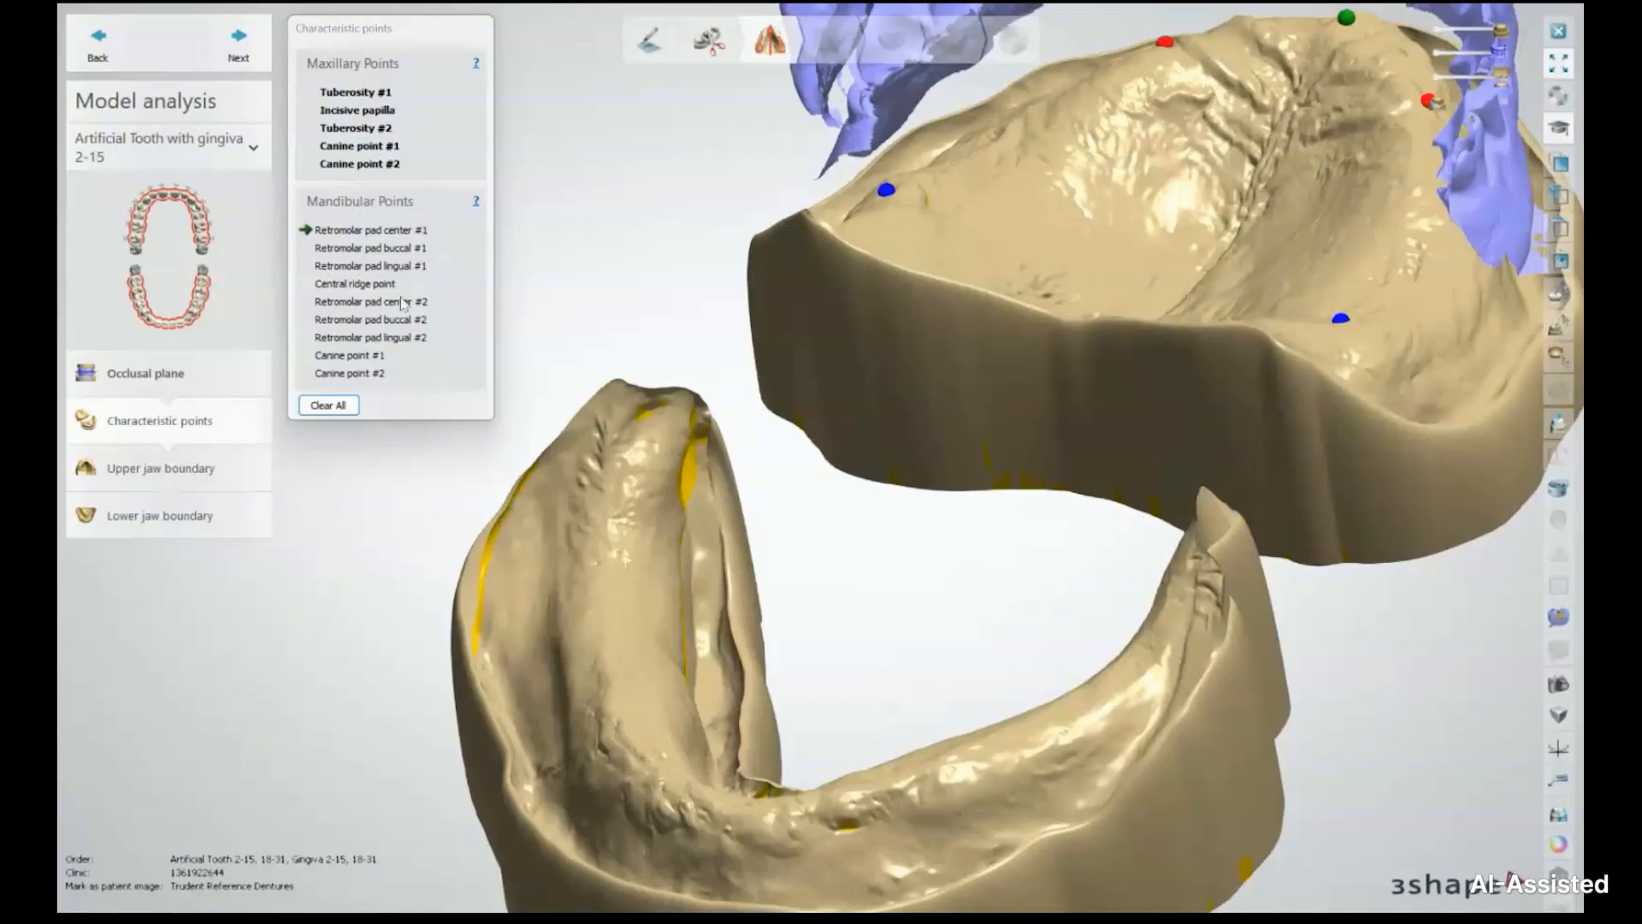
{"action": "left_click", "coordinate": [645, 445]}
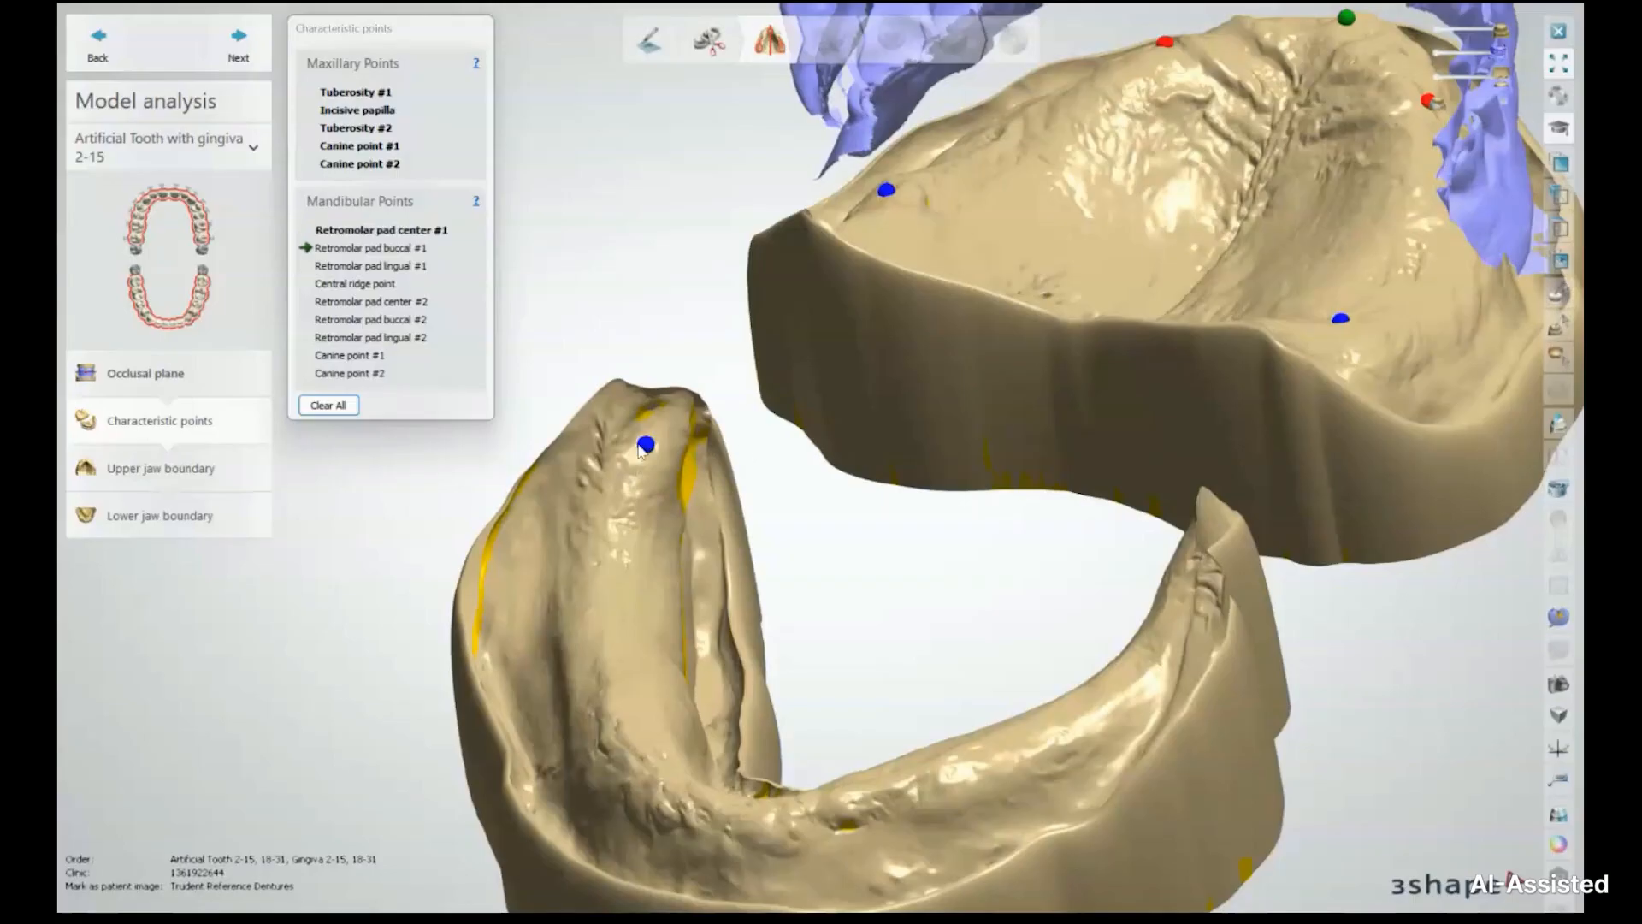
{"action": "left_click", "coordinate": [591, 435]}
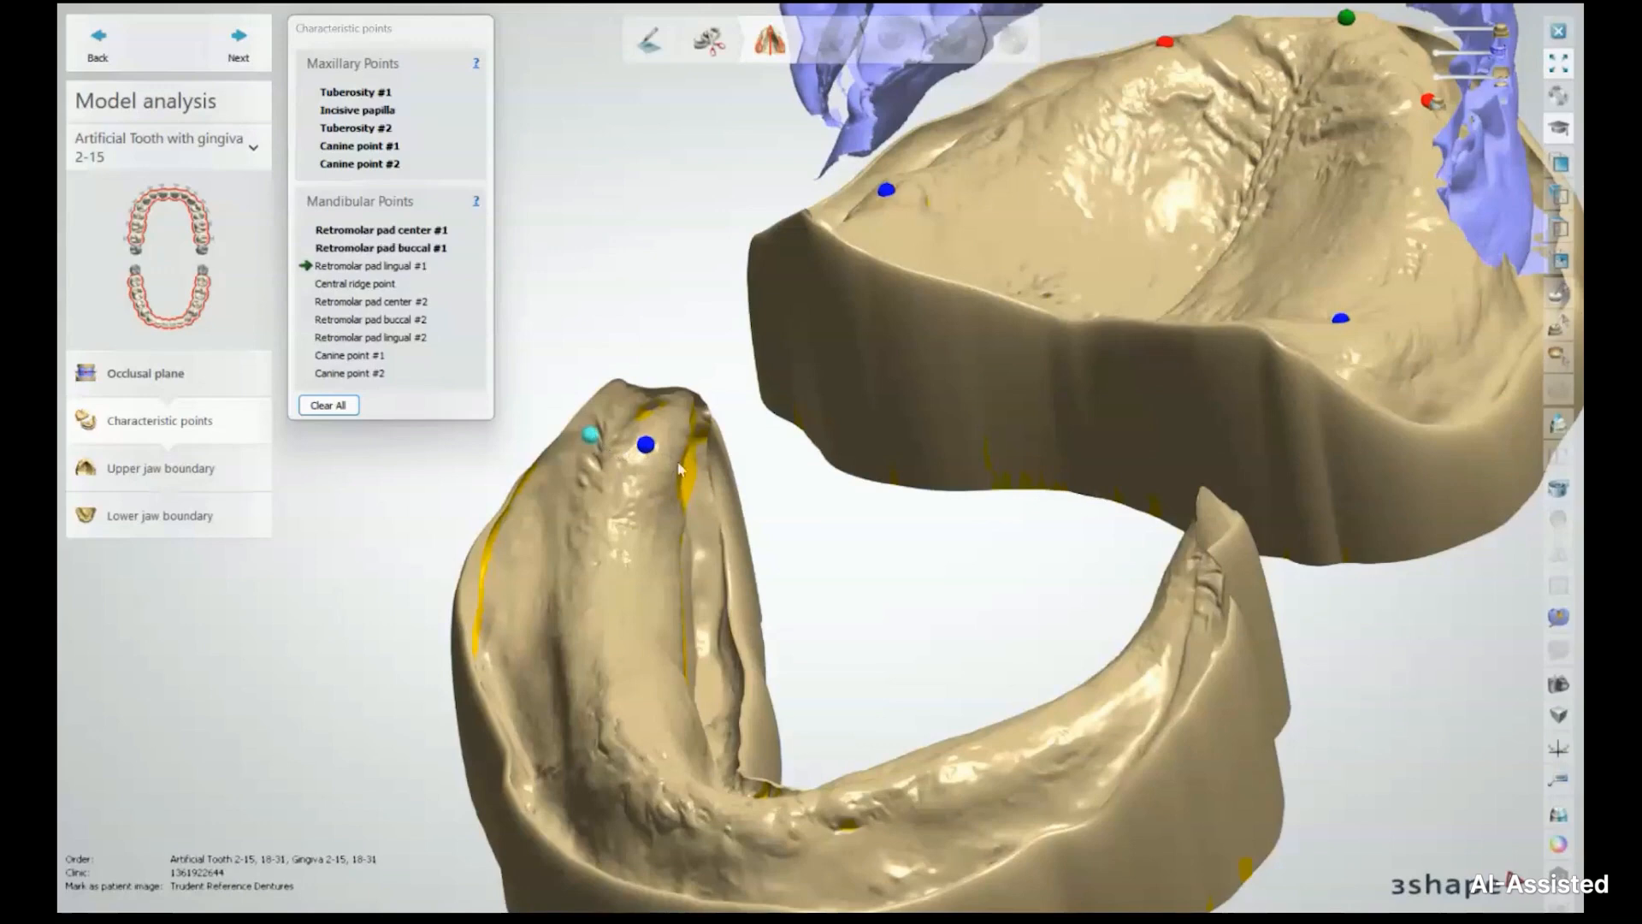
{"action": "left_click", "coordinate": [688, 466]}
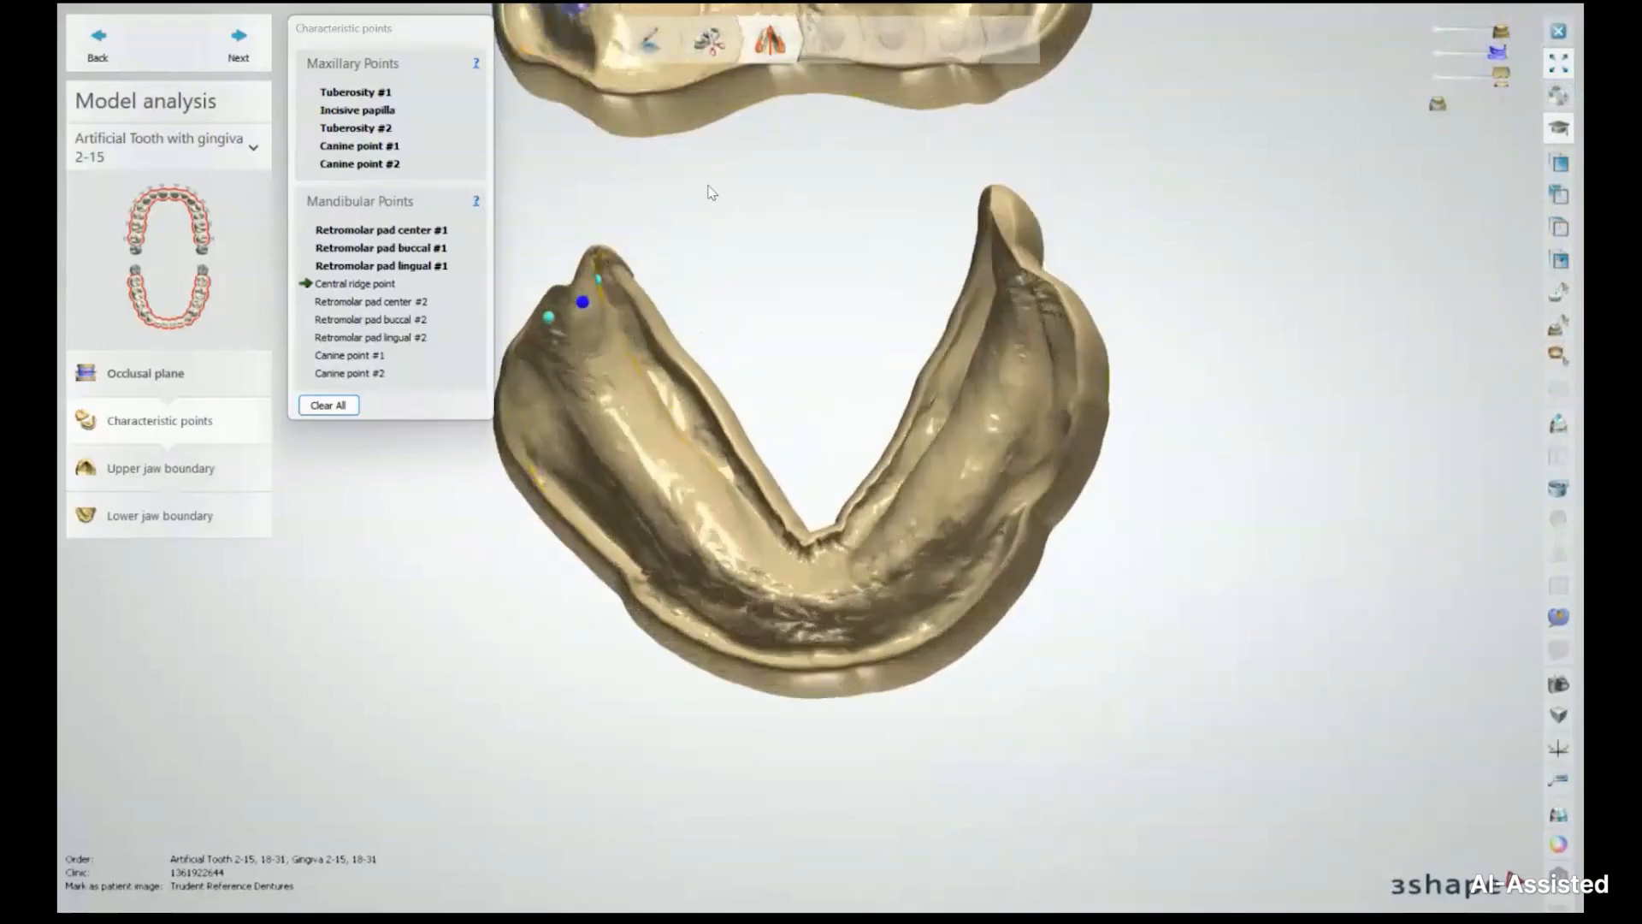
Mark the central ridge point at the lower midline and the center, buccal and lingual points of retromolar pad #2
{"action": "left_click", "coordinate": [794, 617]}
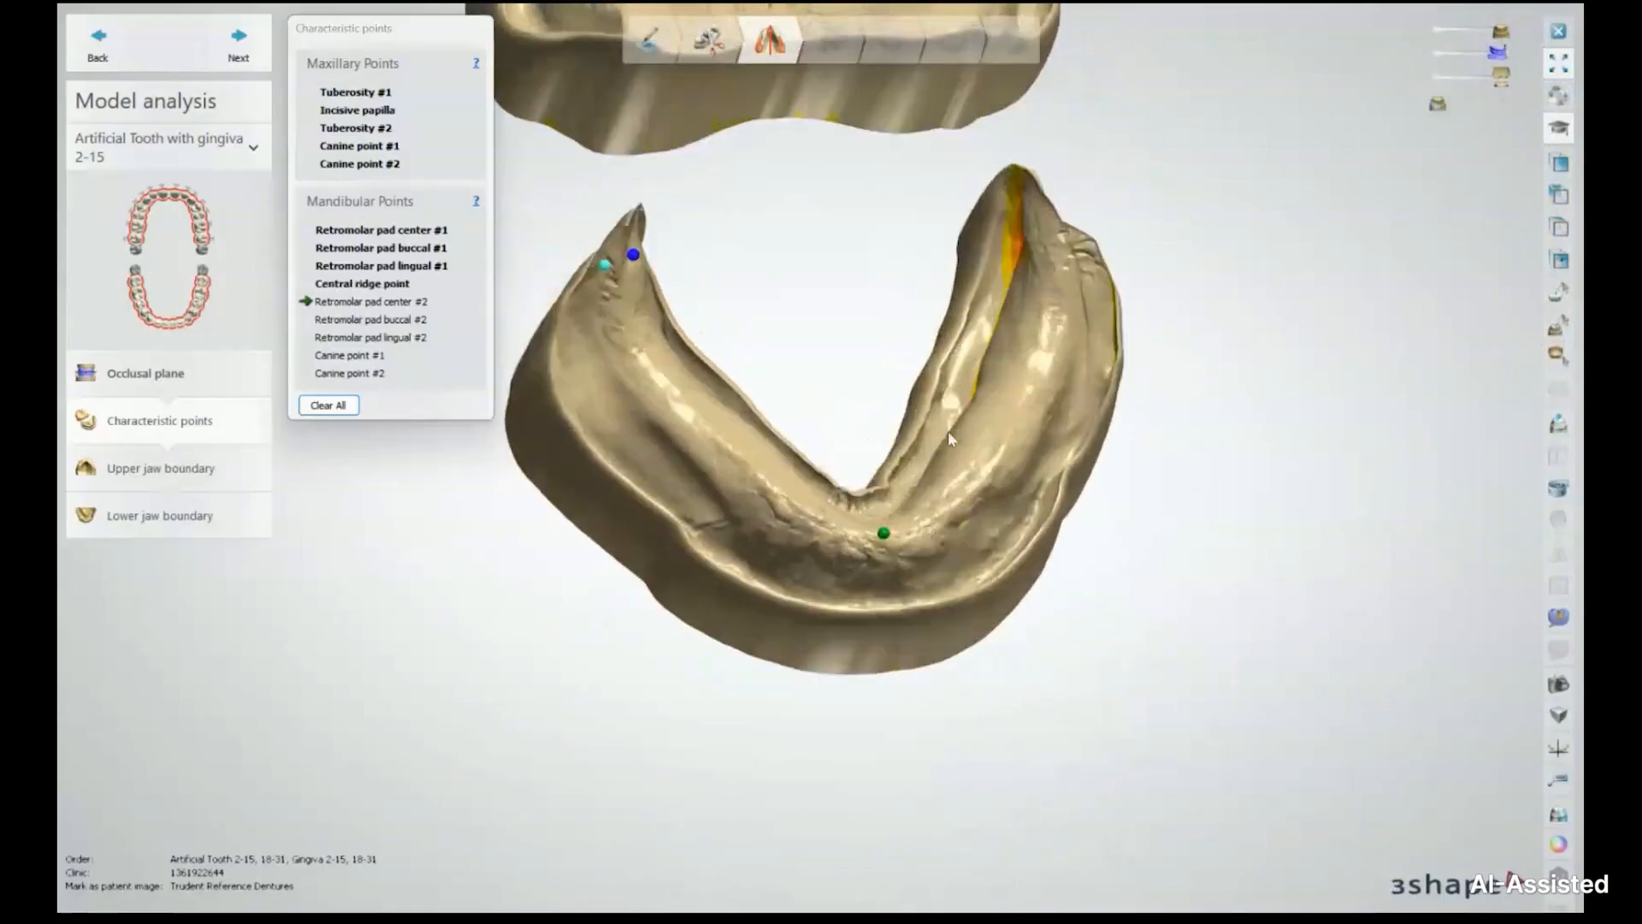
{"action": "scroll", "coordinate": [1064, 171], "scroll_direction": "up", "scroll_amount": 3}
{"action": "left_click", "coordinate": [1045, 219]}
{"action": "left_click", "coordinate": [1112, 224]}
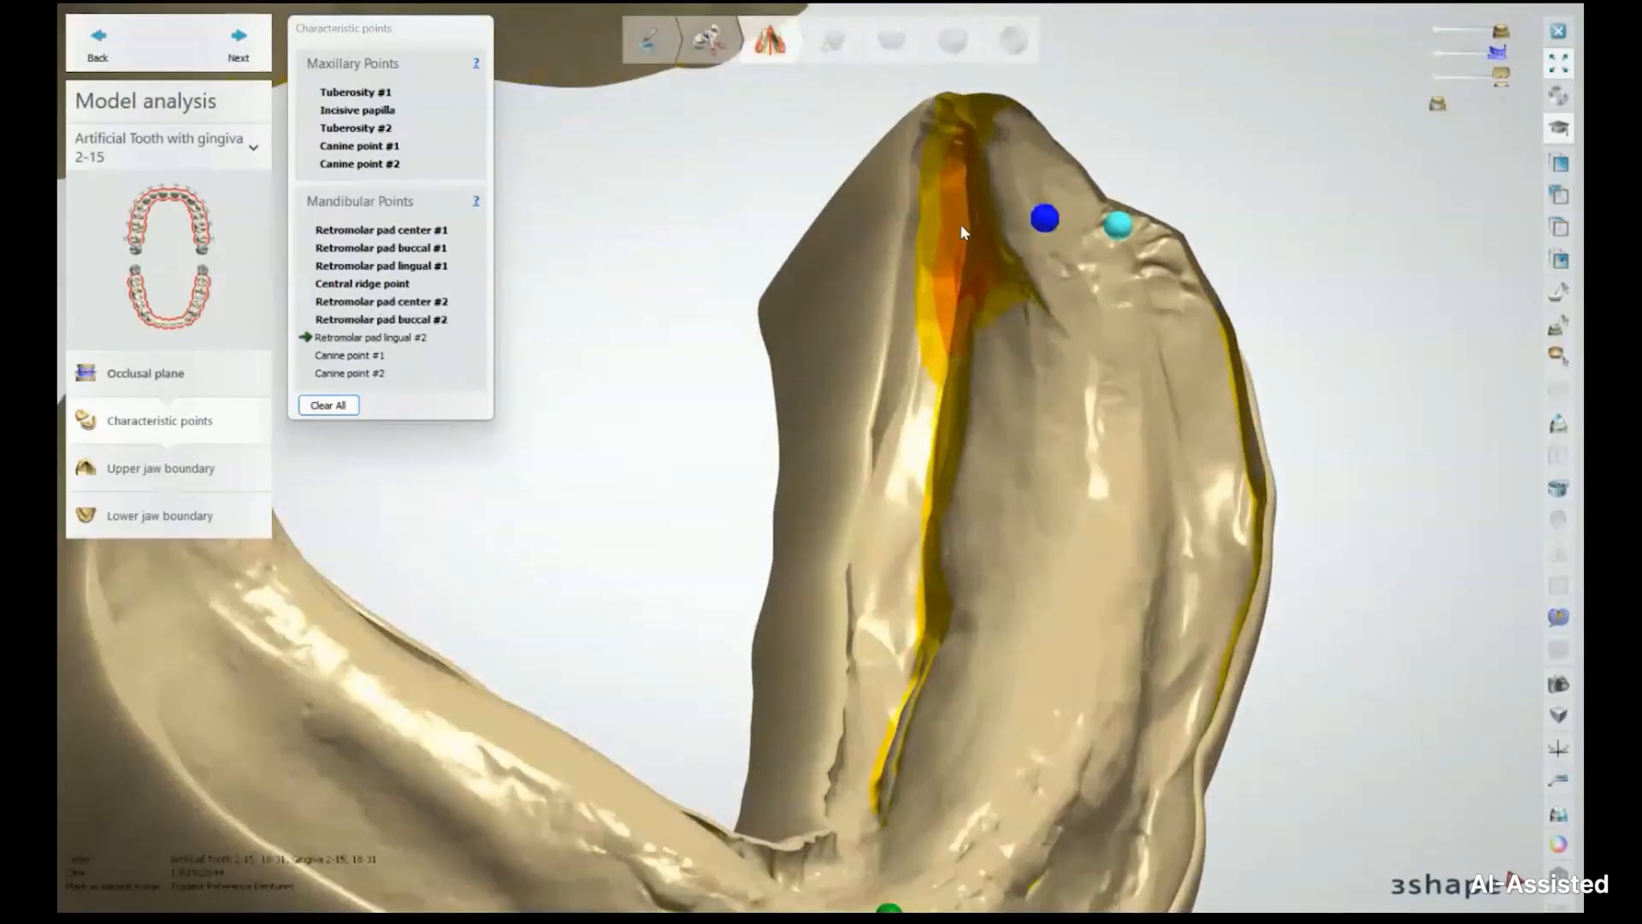
{"action": "right_click_drag", "start_coordinate": [1112, 224], "coordinate": [941, 224]}
{"action": "left_click", "coordinate": [948, 209]}
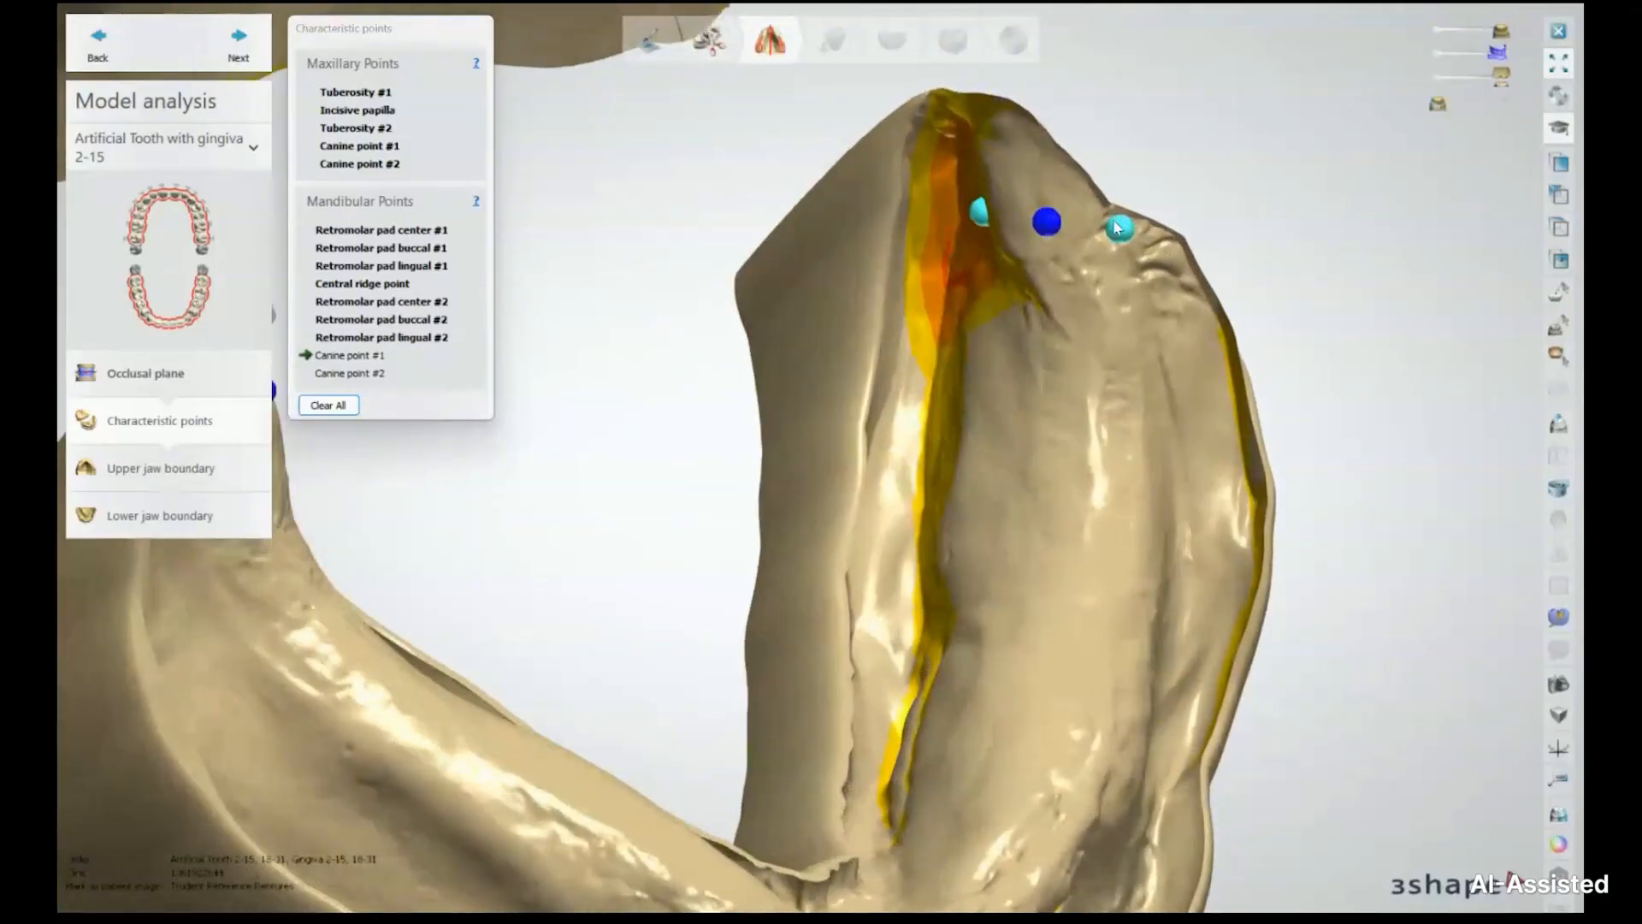
Place mandibular canine points #1 and #2 on the ridge on either side of the central ridge point
{"action": "right_click_drag", "start_coordinate": [1026, 261], "coordinate": [932, 218]}
{"action": "right_click_drag", "start_coordinate": [967, 410], "coordinate": [805, 465]}
{"action": "scroll", "coordinate": [857, 397], "scroll_direction": "down", "scroll_amount": 4}
{"action": "right_click_drag", "start_coordinate": [860, 401], "coordinate": [853, 348]}
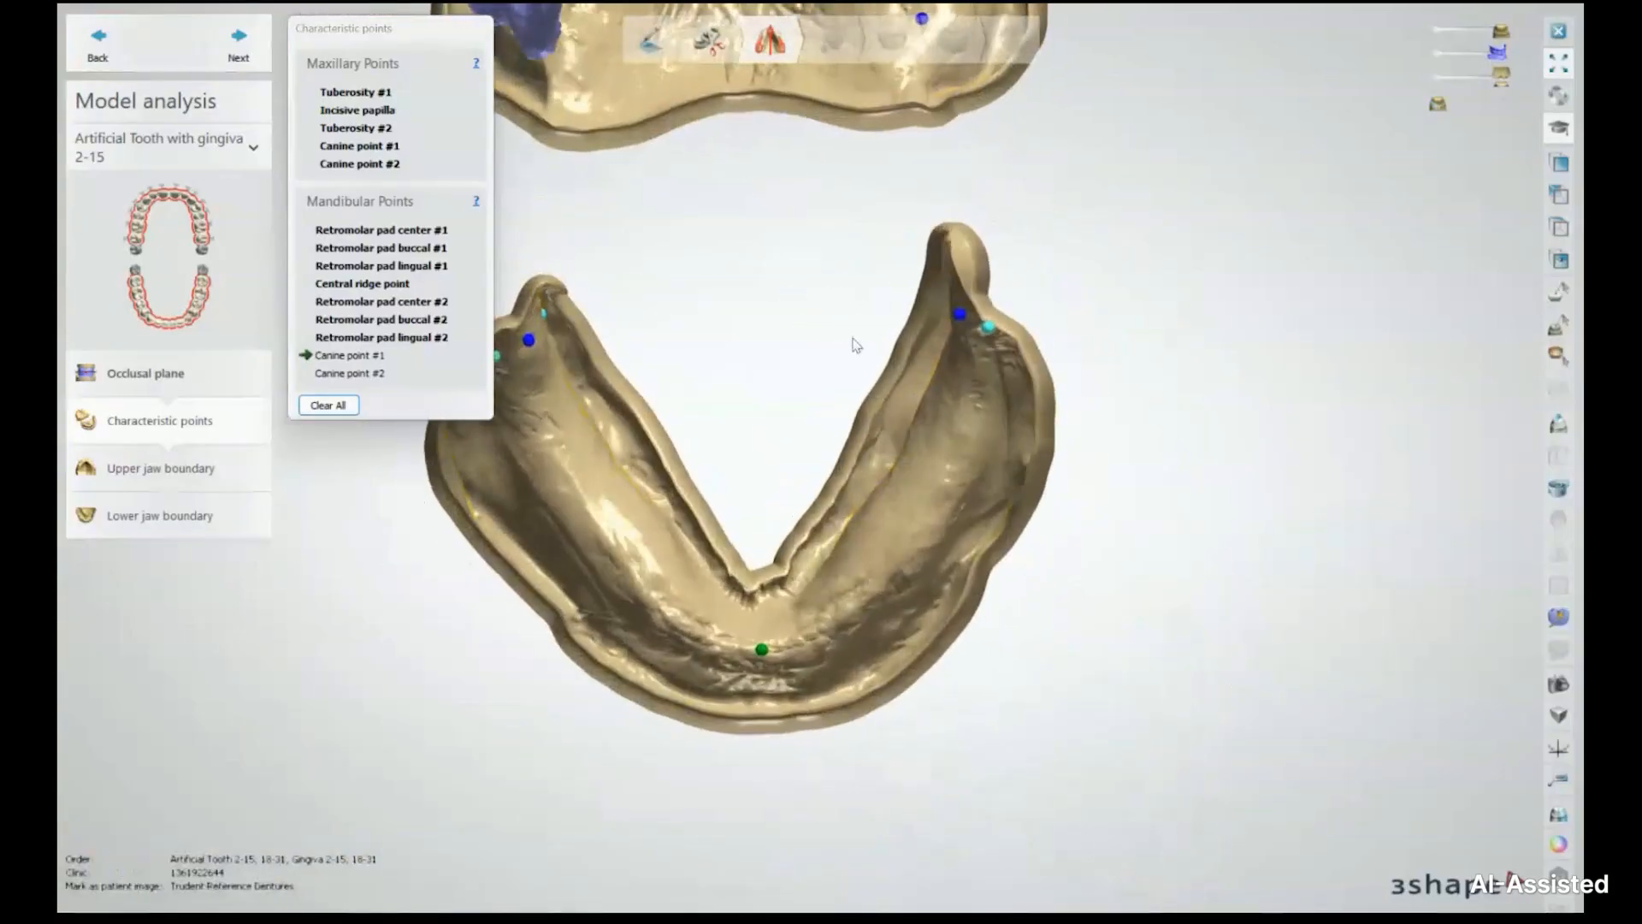
{"action": "left_click", "coordinate": [852, 603]}
{"action": "left_click", "coordinate": [668, 612]}
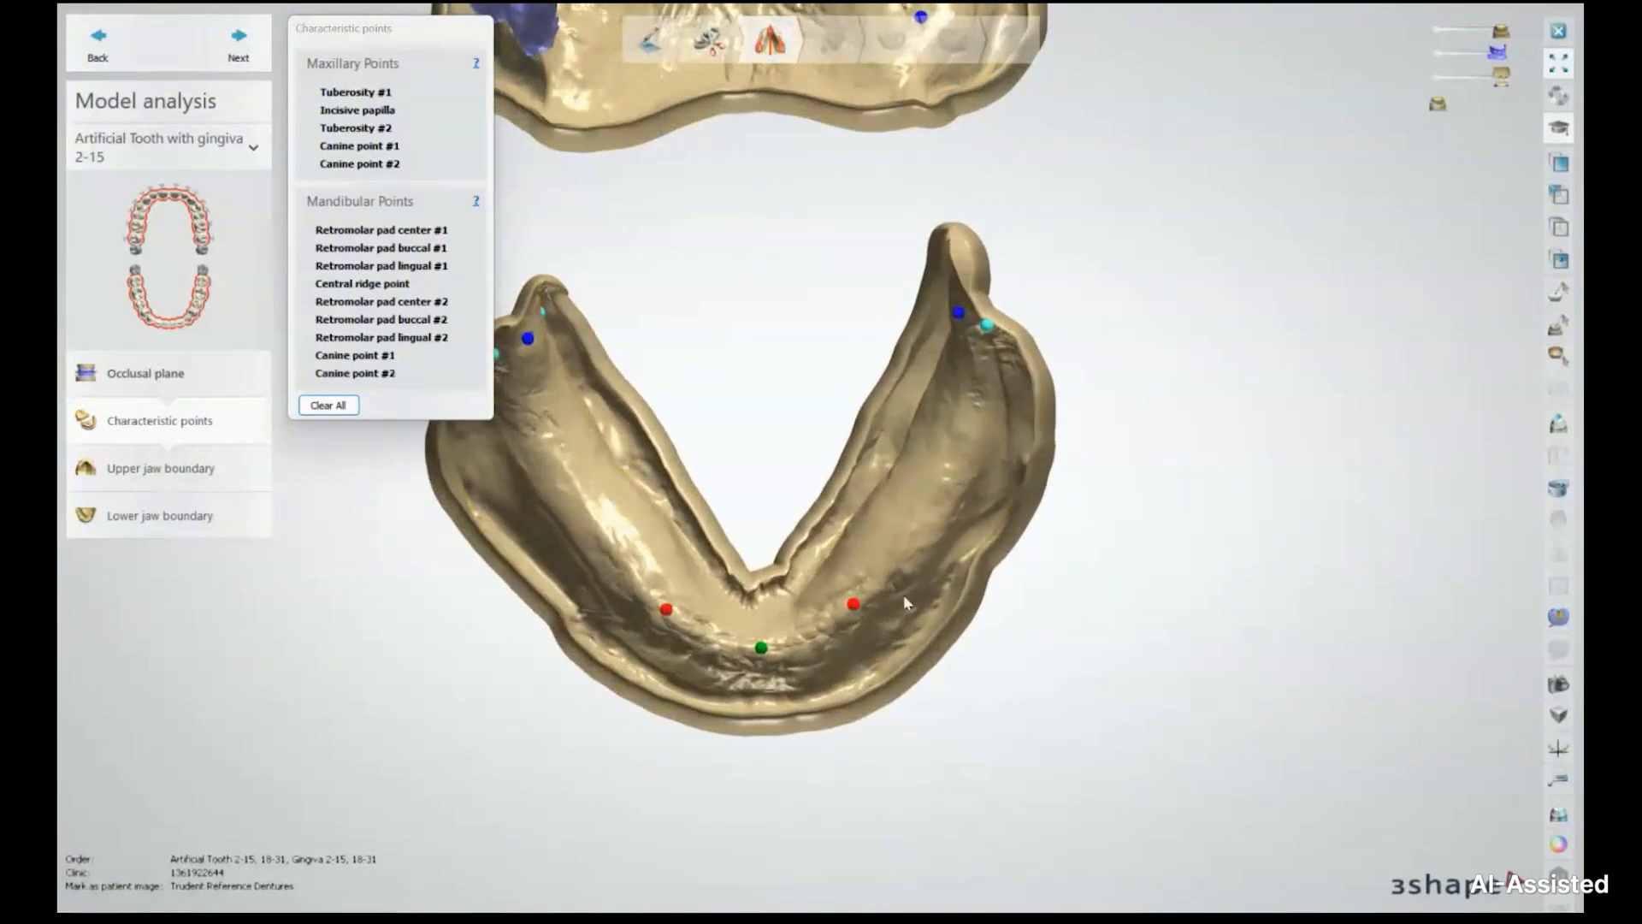
Check the placed points on both jaws and hide the blue reference denture scan
{"action": "scroll", "coordinate": [906, 603], "scroll_direction": "down", "scroll_amount": 5}
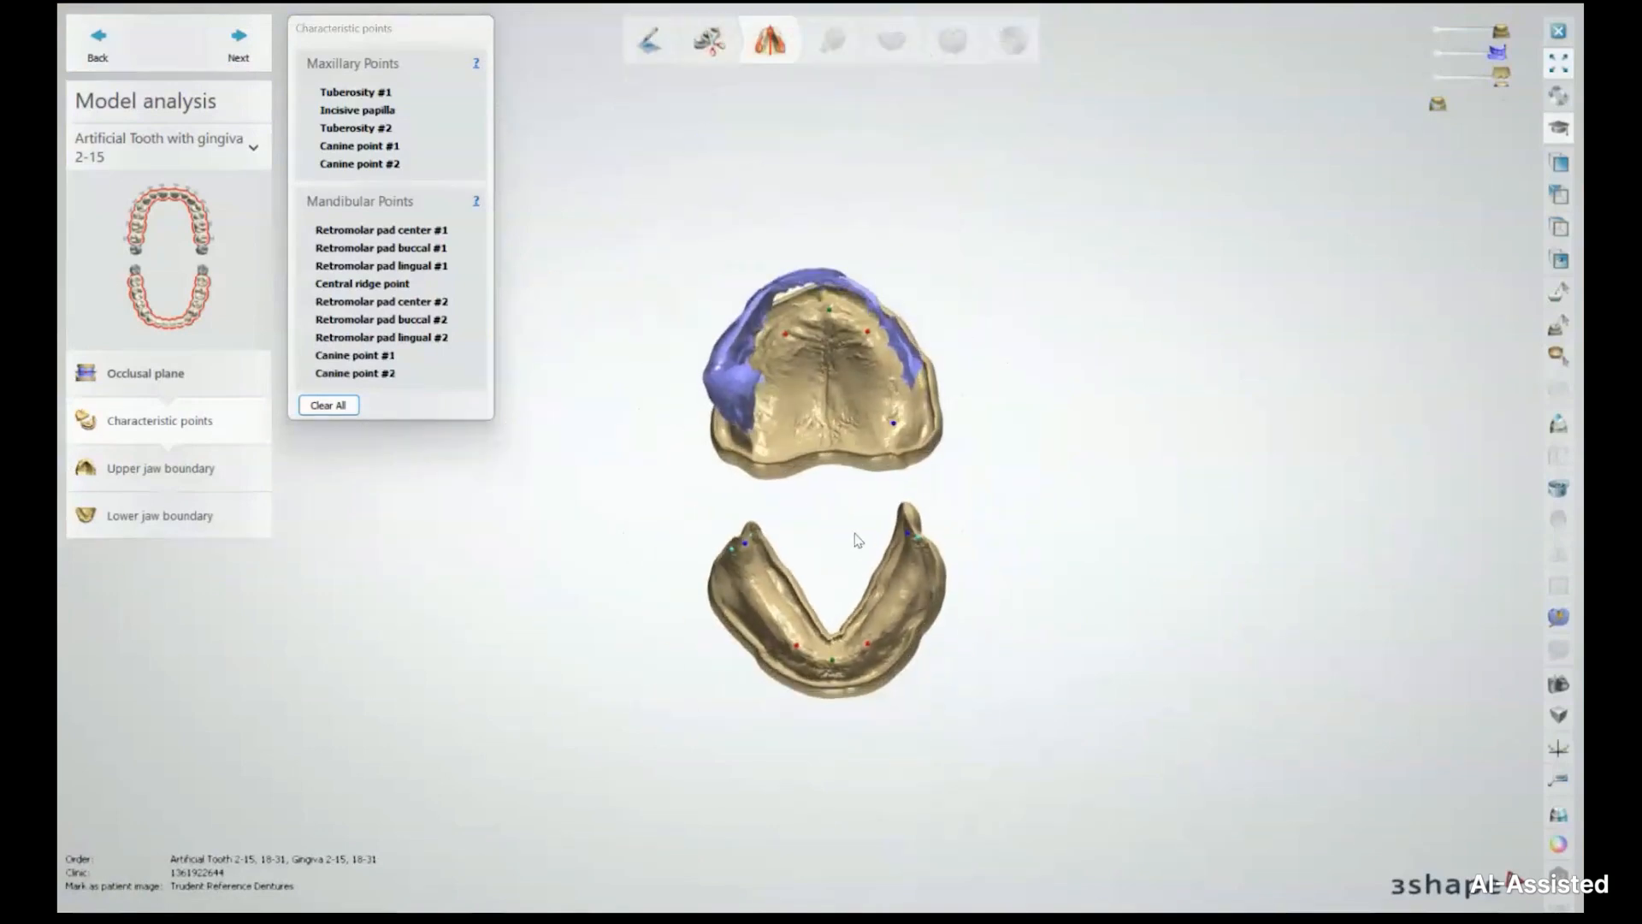
{"action": "scroll", "coordinate": [795, 488], "scroll_direction": "up", "scroll_amount": 3}
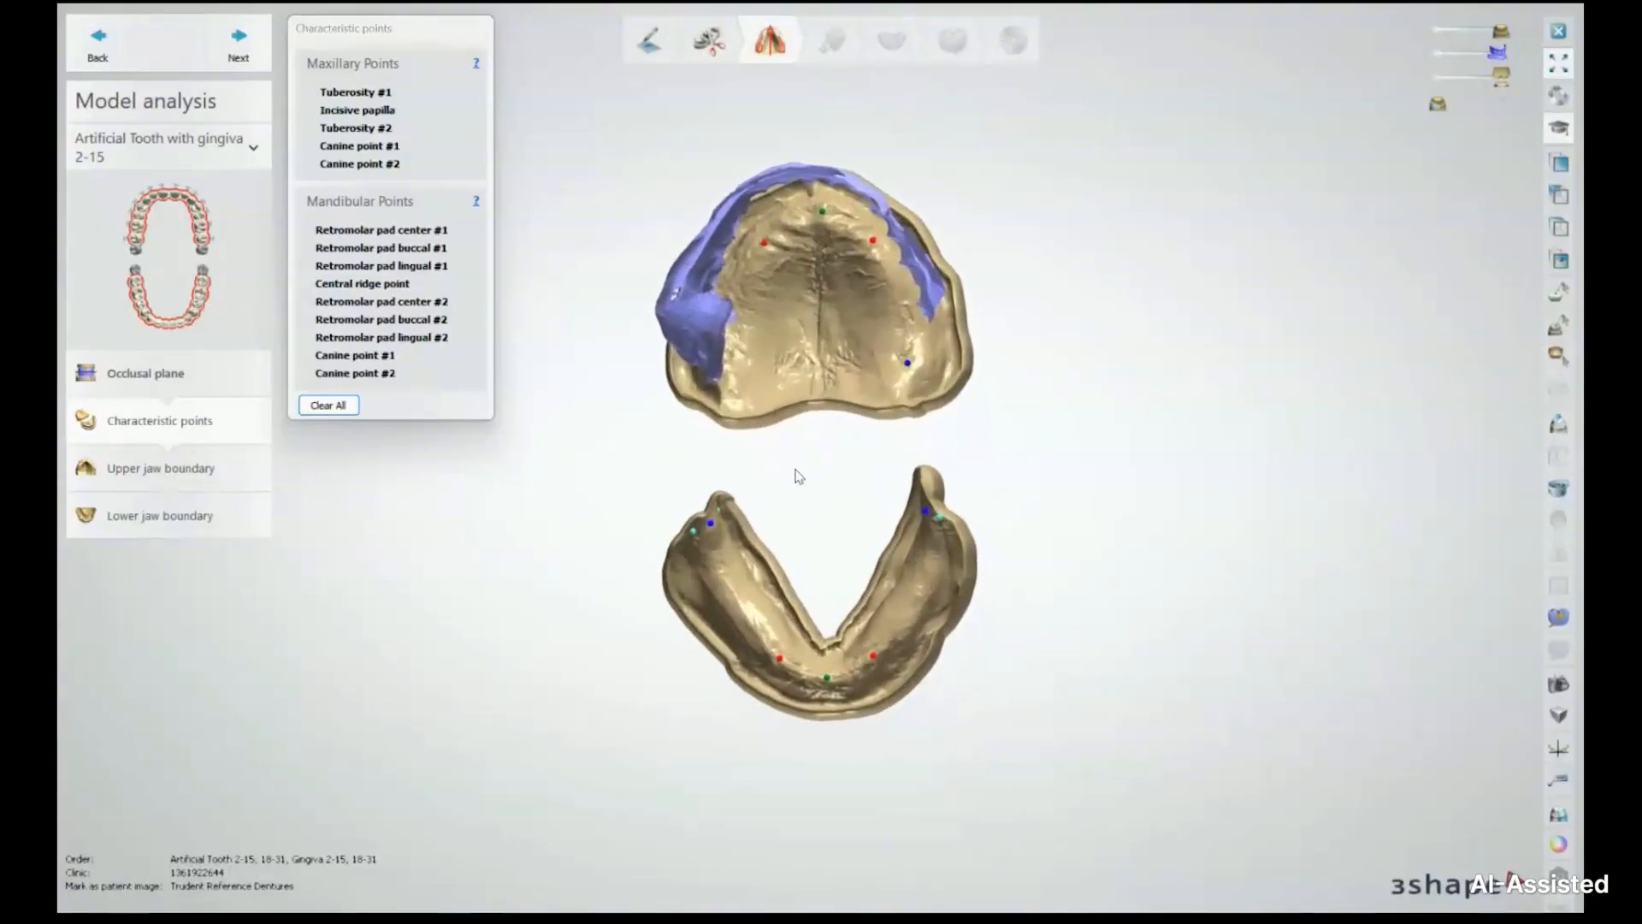
{"action": "scroll", "coordinate": [808, 535], "scroll_direction": "up", "scroll_amount": 2}
{"action": "mouse_move", "coordinate": [824, 535]}
{"action": "right_mouse_down"}
{"action": "mouse_move", "coordinate": [847, 531]}
{"action": "mouse_move", "coordinate": [842, 518]}
{"action": "right_mouse_up"}
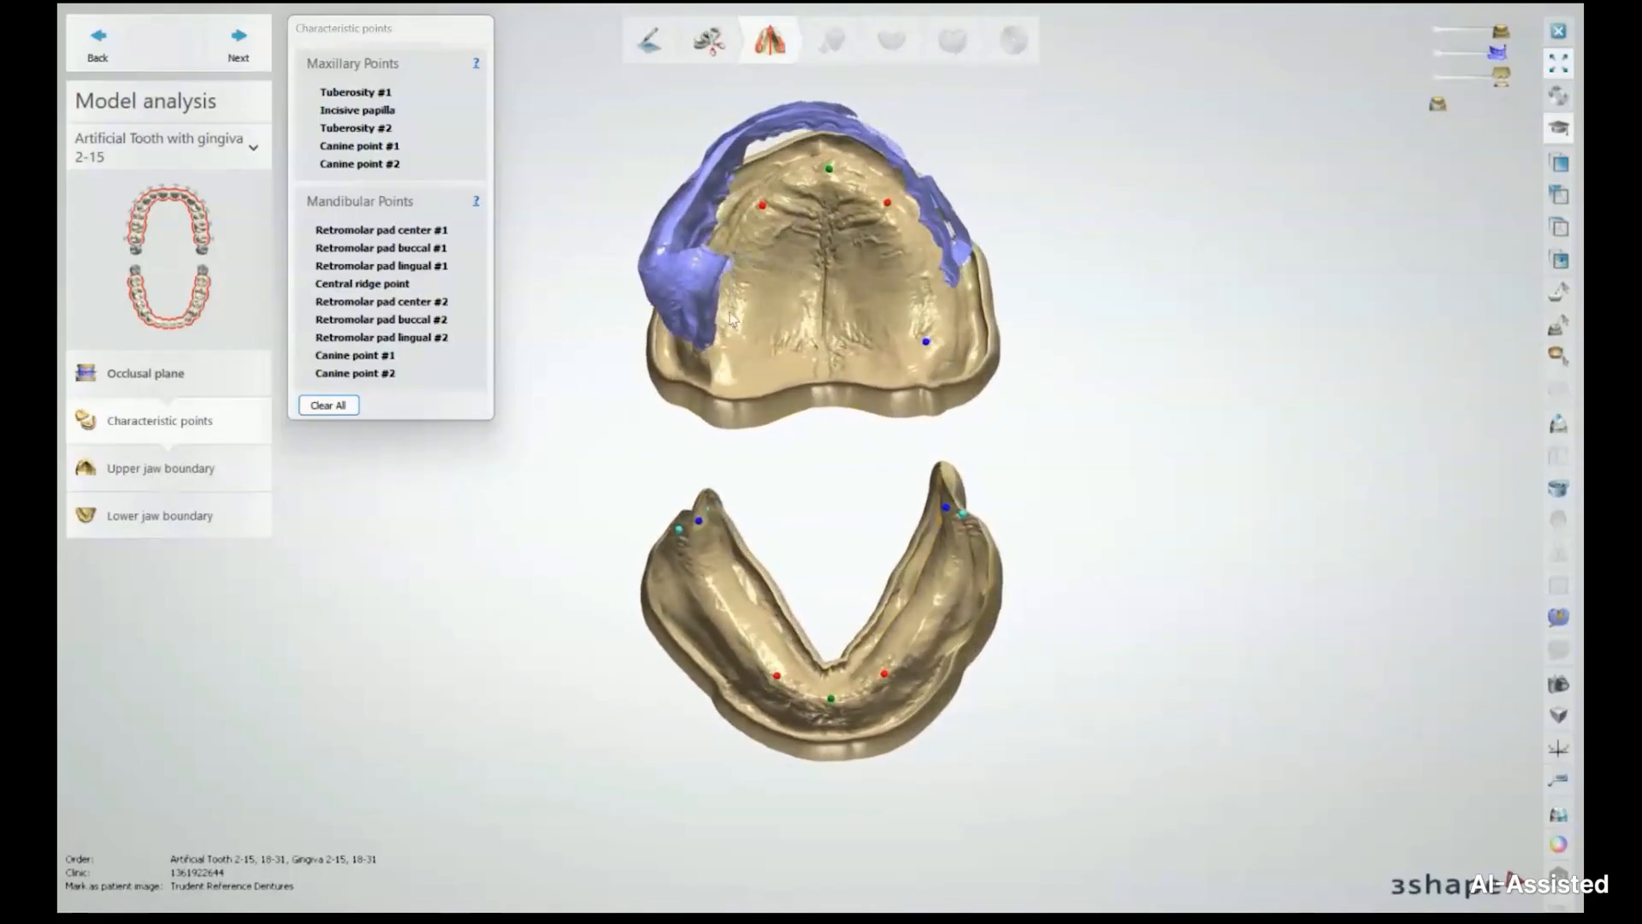
{"action": "left_click", "coordinate": [1437, 53]}
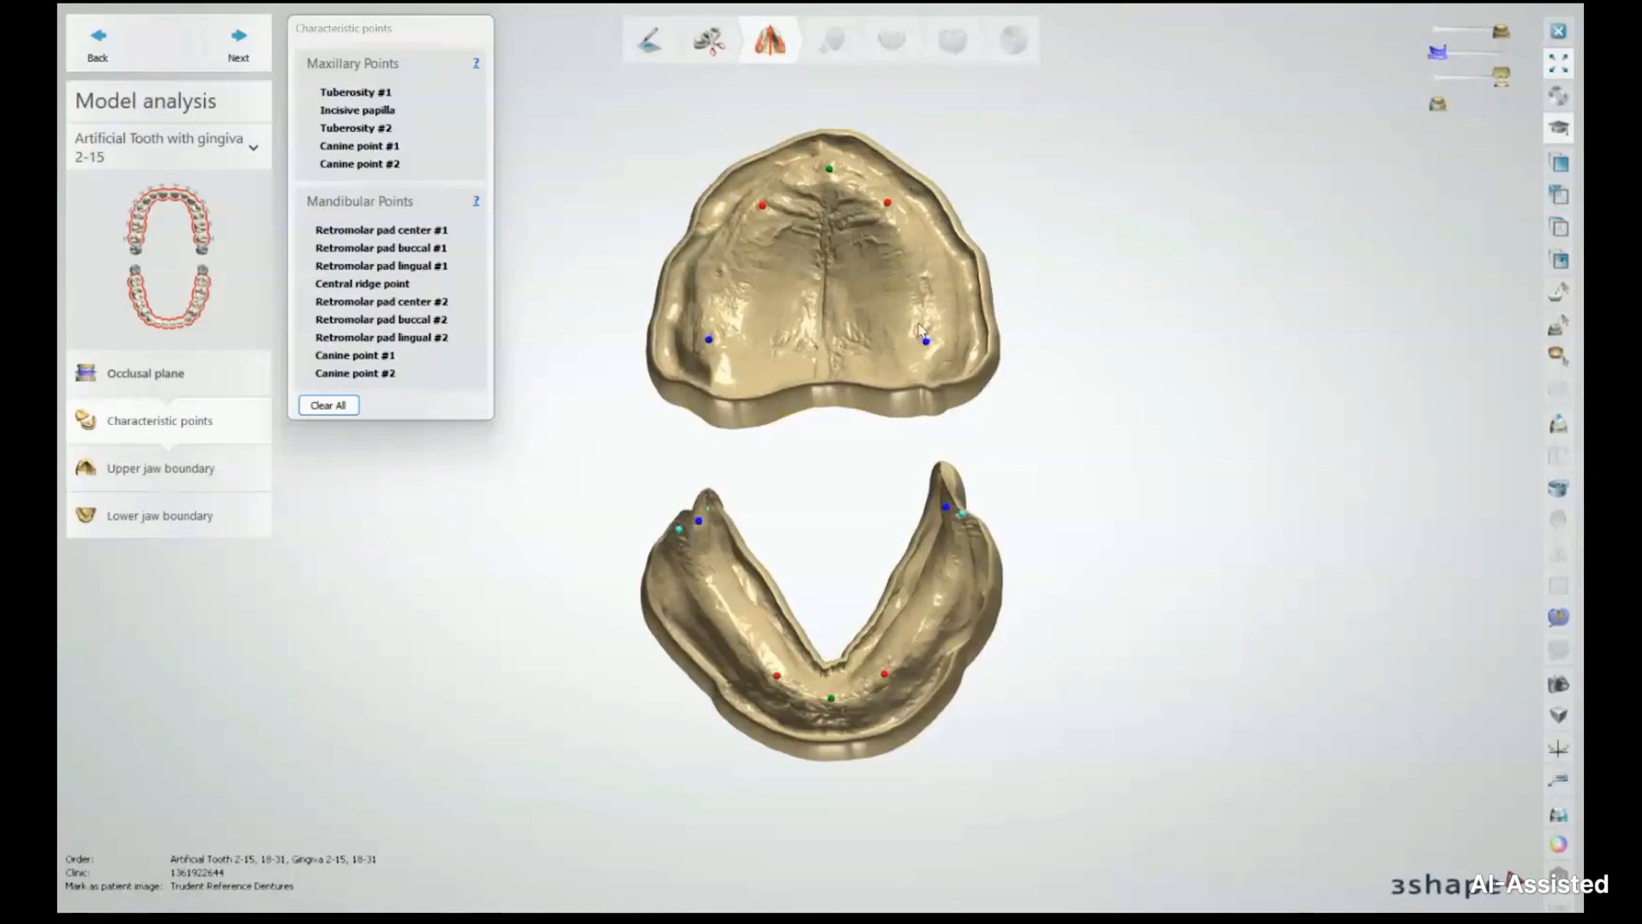
Fine-tune the Tuberosity #2 point on the upper jaw and continue to the upper jaw boundary
{"action": "scroll", "coordinate": [920, 330], "scroll_direction": "up", "scroll_amount": 2}
{"action": "mouse_move", "coordinate": [930, 348]}
{"action": "left_mouse_down"}
{"action": "mouse_move", "coordinate": [887, 357]}
{"action": "mouse_move", "coordinate": [928, 352]}
{"action": "left_mouse_up"}
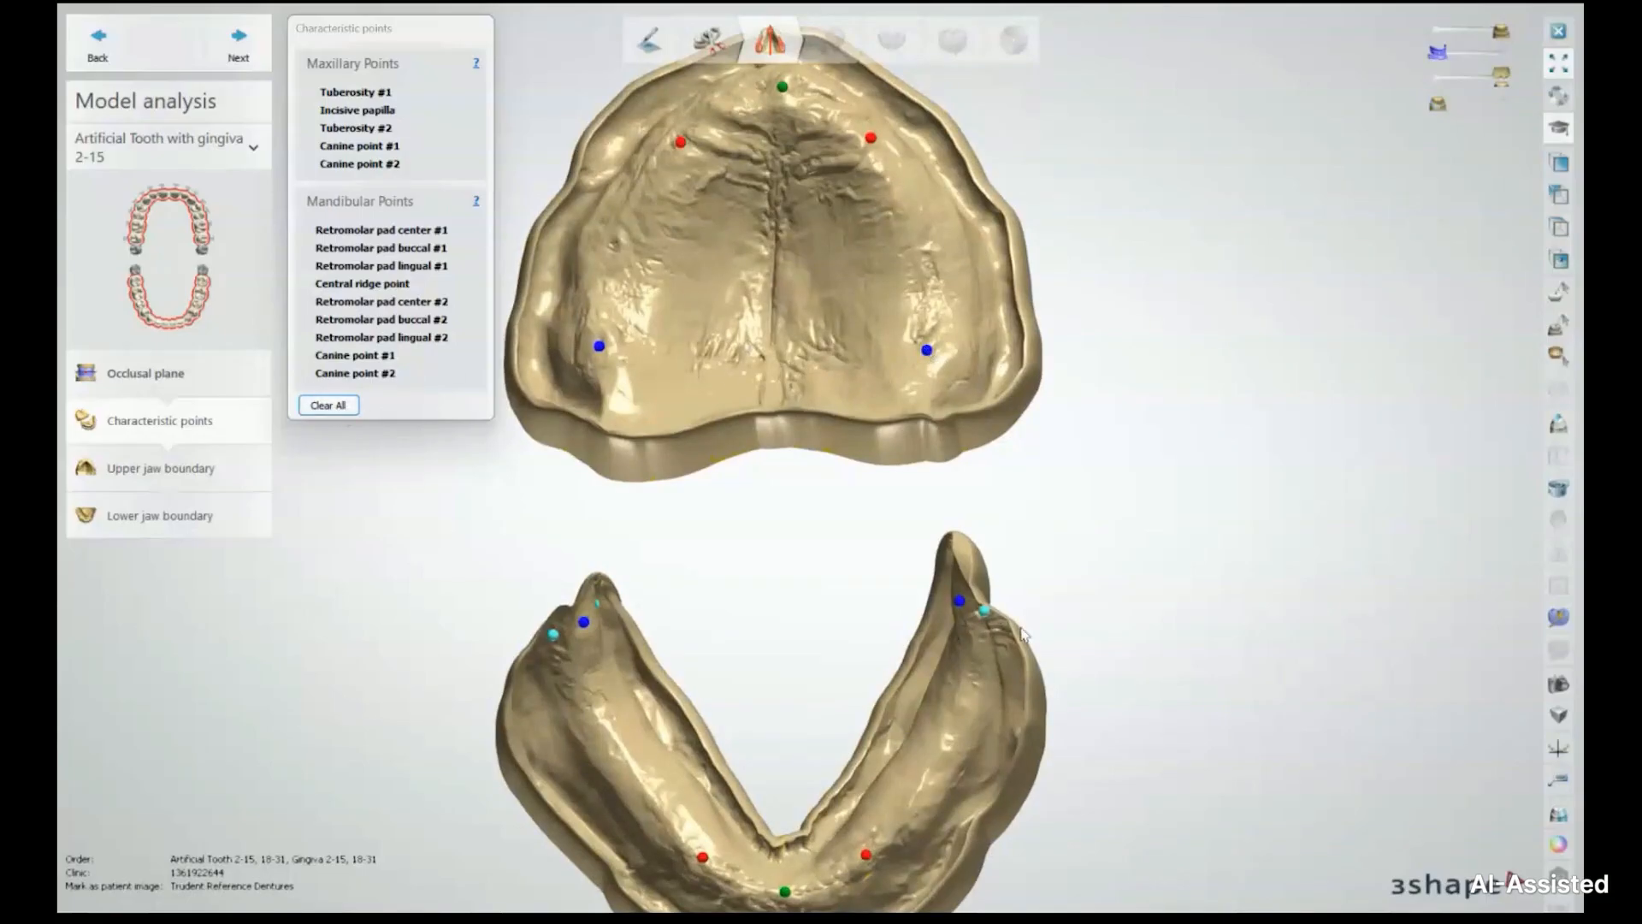
{"action": "scroll", "coordinate": [496, 509], "scroll_direction": "down", "scroll_amount": 2}
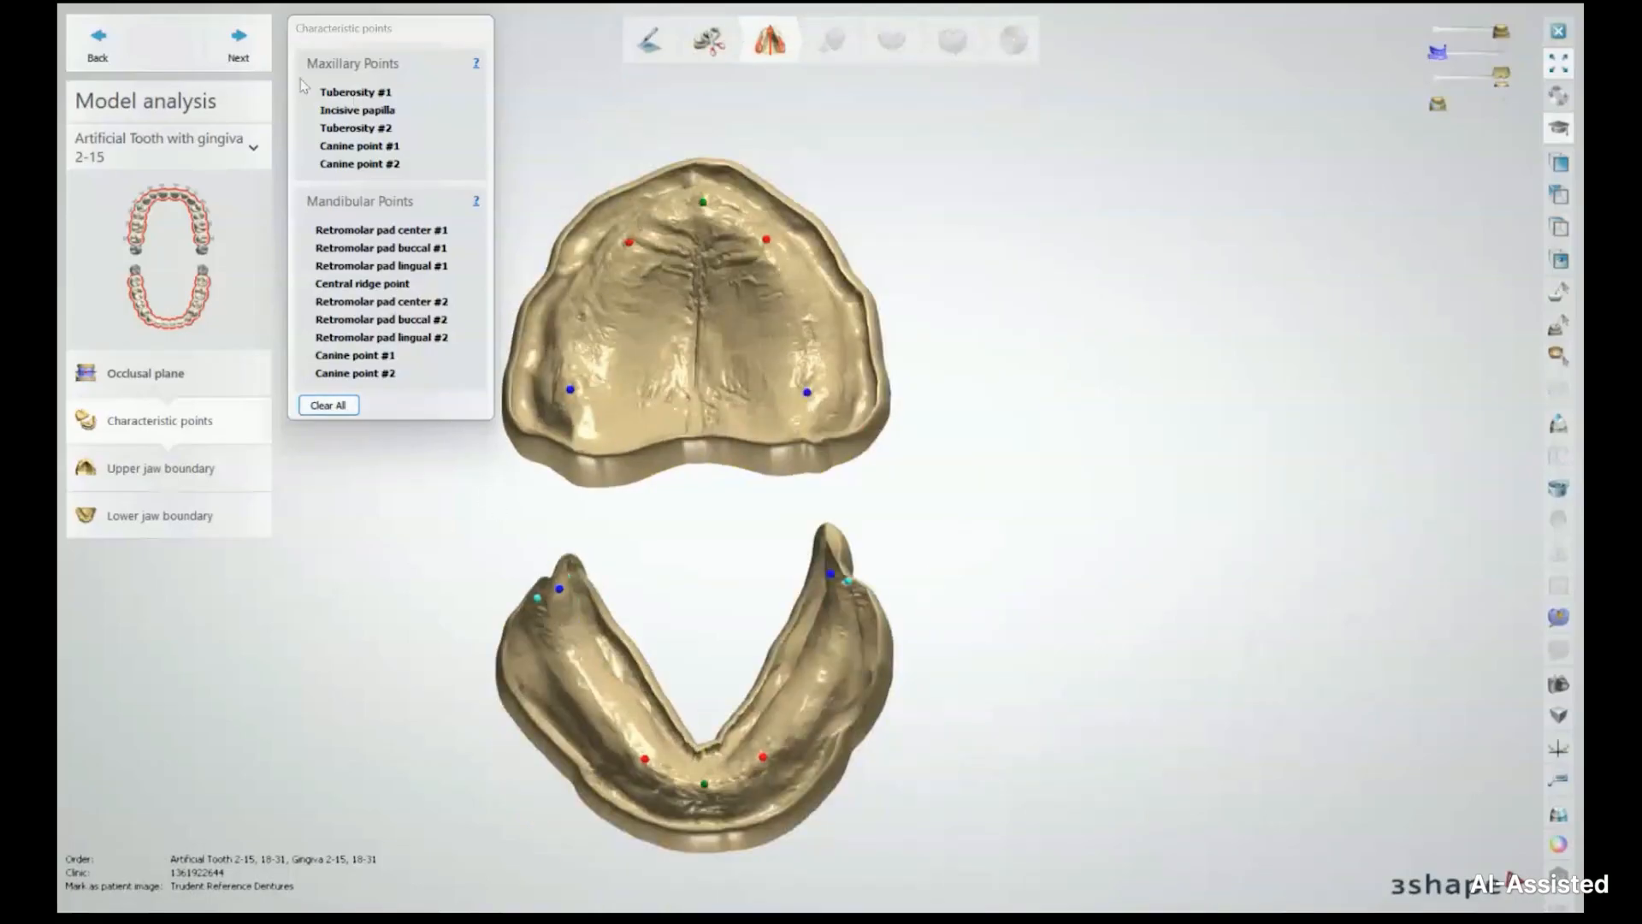
{"action": "left_click", "coordinate": [241, 37]}
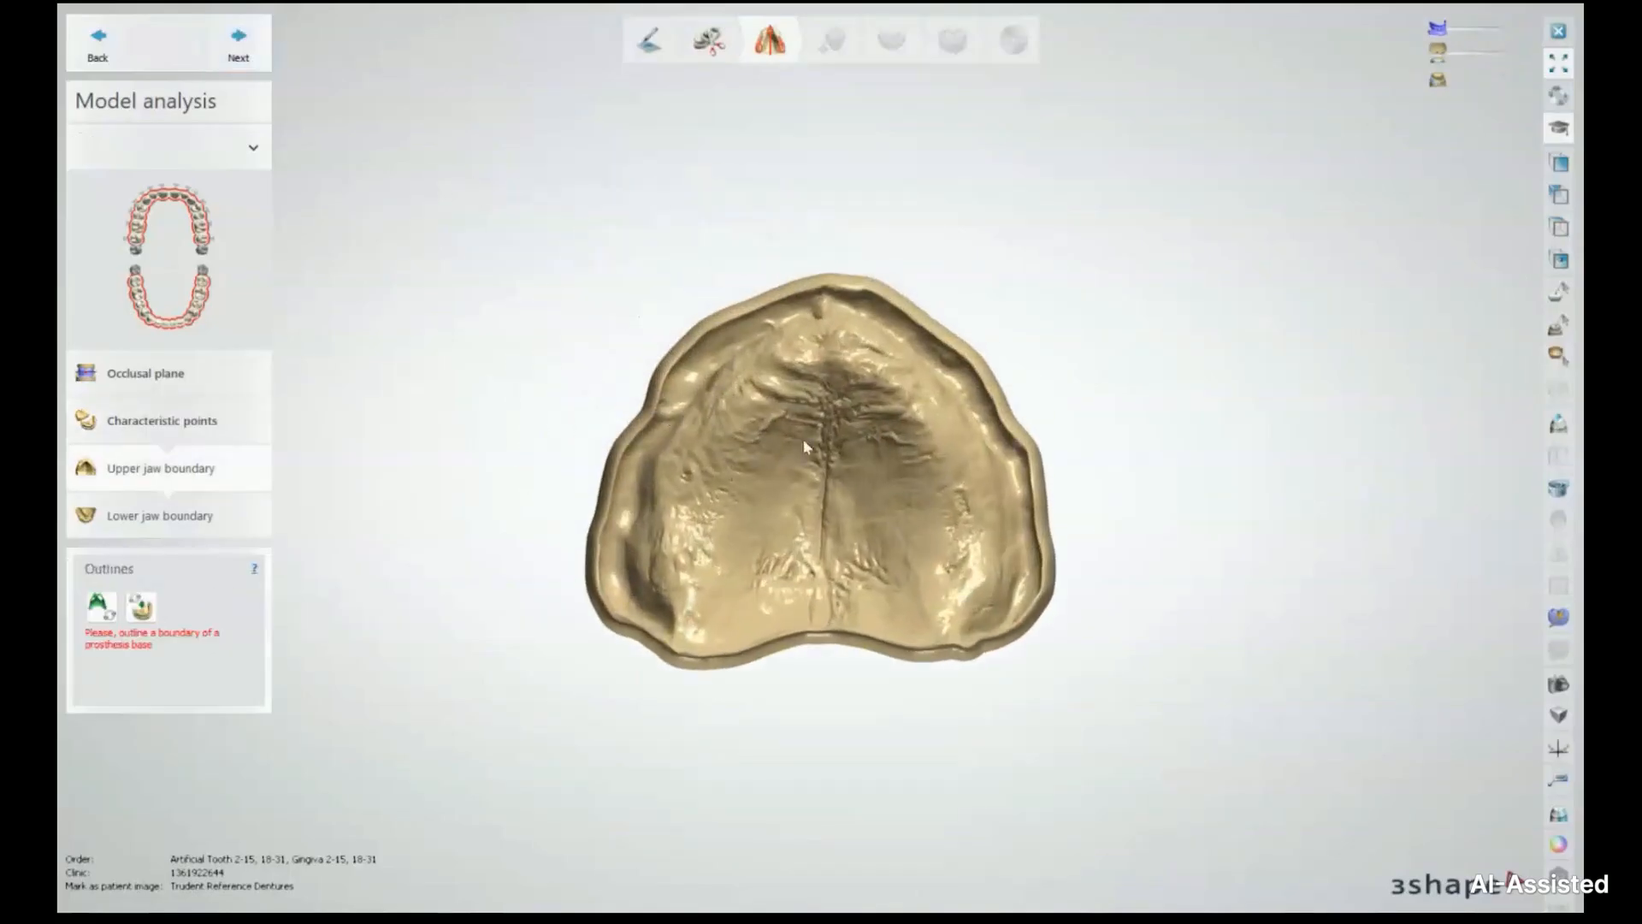
Start the upper prosthesis boundary outline and examine the front vestibule and frenum for the course of the line
{"action": "right_click_drag", "start_coordinate": [802, 438], "coordinate": [774, 643]}
{"action": "right_click_drag", "start_coordinate": [765, 459], "coordinate": [761, 422]}
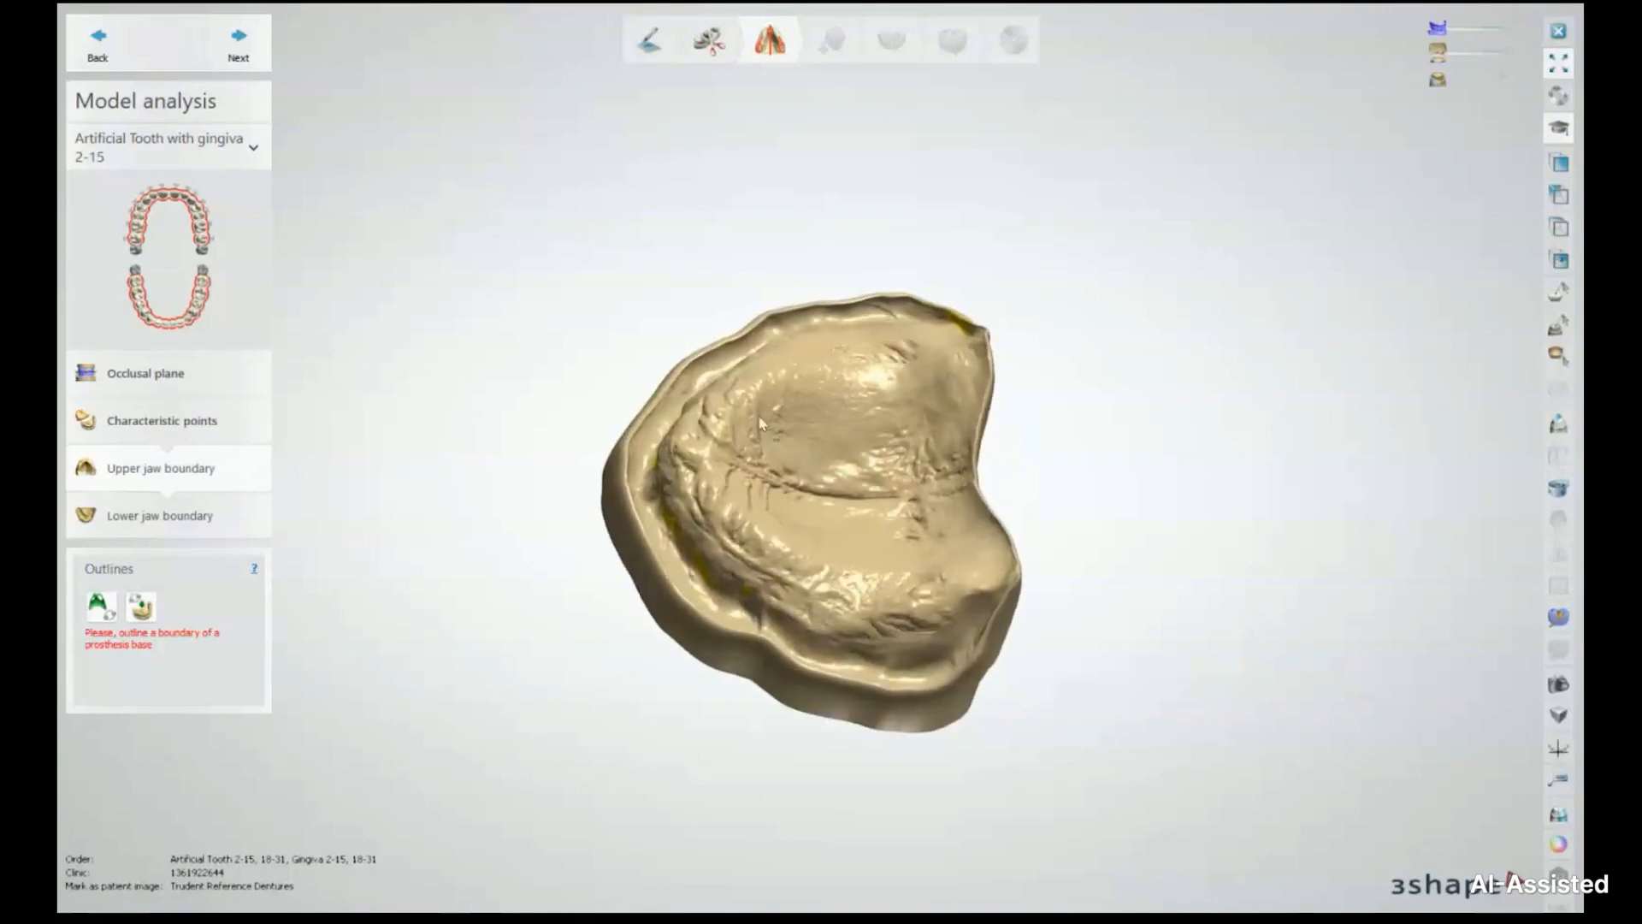
{"action": "left_click", "coordinate": [102, 607]}
{"action": "right_click_drag", "start_coordinate": [667, 635], "coordinate": [711, 637]}
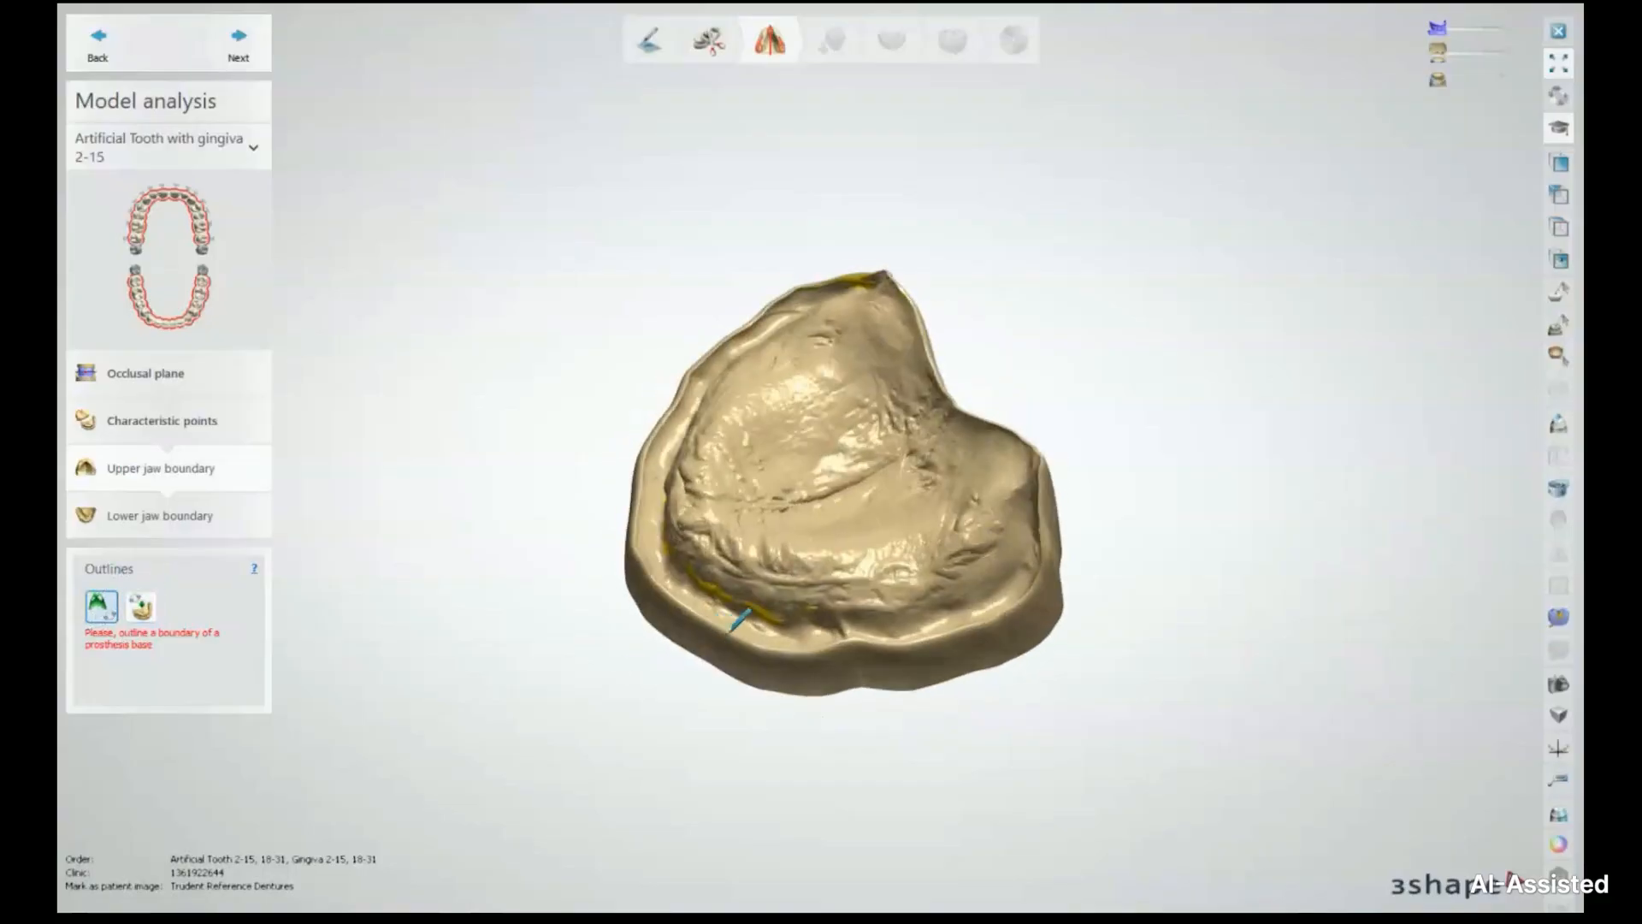
{"action": "scroll", "coordinate": [732, 627], "scroll_direction": "up", "scroll_amount": 3}
{"action": "scroll", "coordinate": [732, 626], "scroll_direction": "up", "scroll_amount": 4}
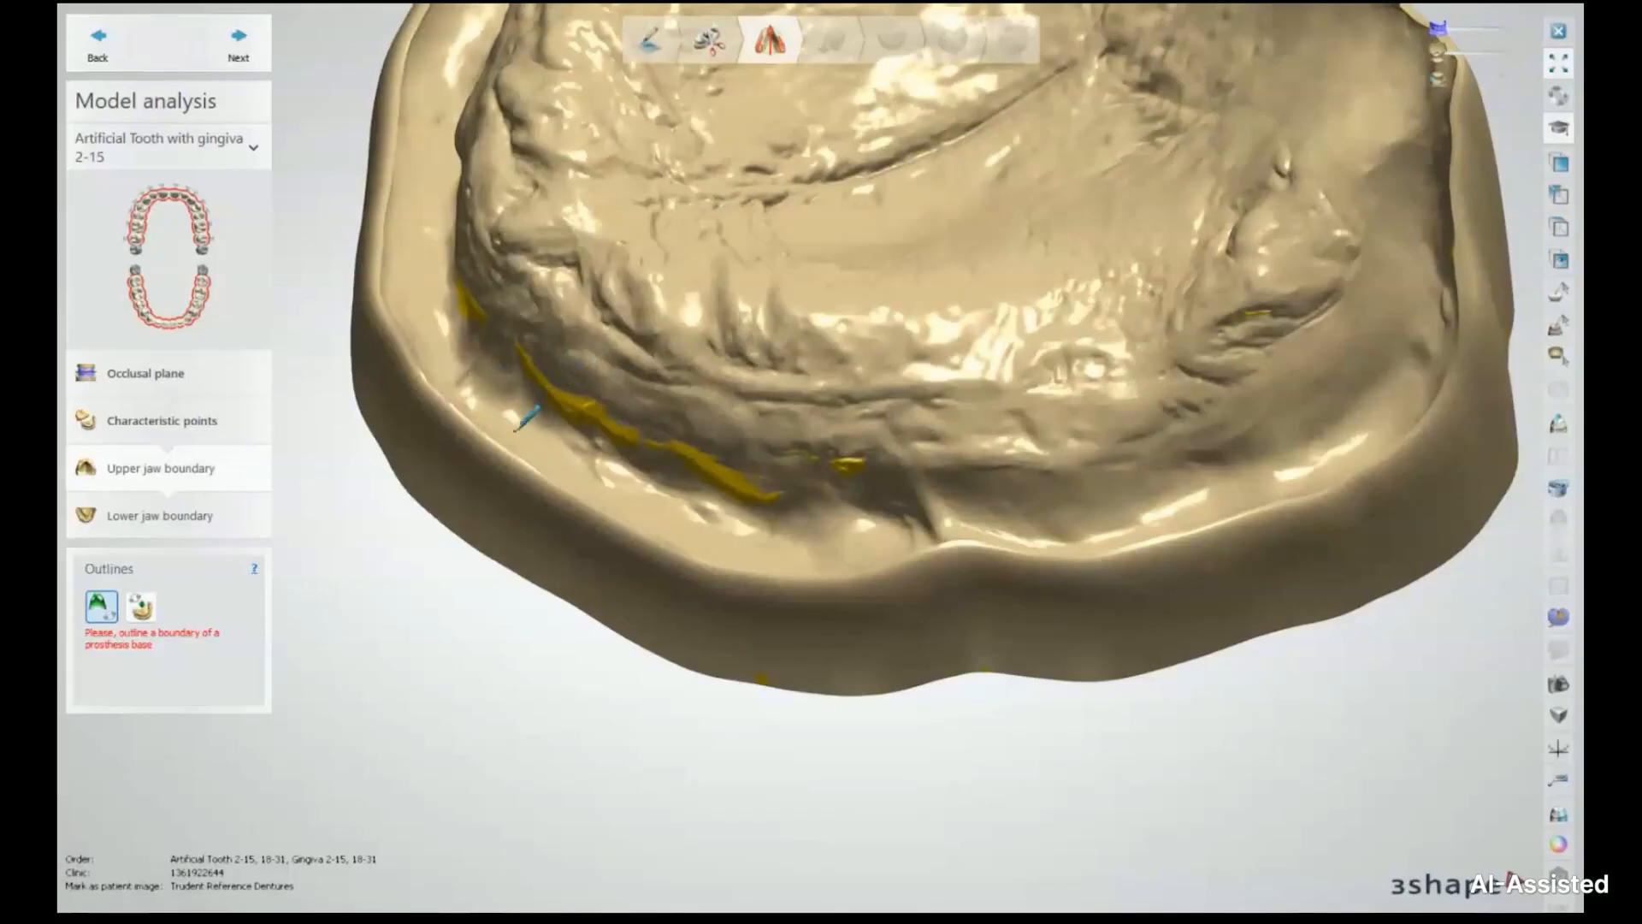
{"action": "scroll", "coordinate": [571, 432], "scroll_direction": "up", "scroll_amount": 3}
{"action": "mouse_move", "coordinate": [559, 442]}
{"action": "right_mouse_down"}
{"action": "mouse_move", "coordinate": [562, 411]}
{"action": "mouse_move", "coordinate": [570, 477]}
{"action": "mouse_move", "coordinate": [578, 448]}
{"action": "right_mouse_up"}
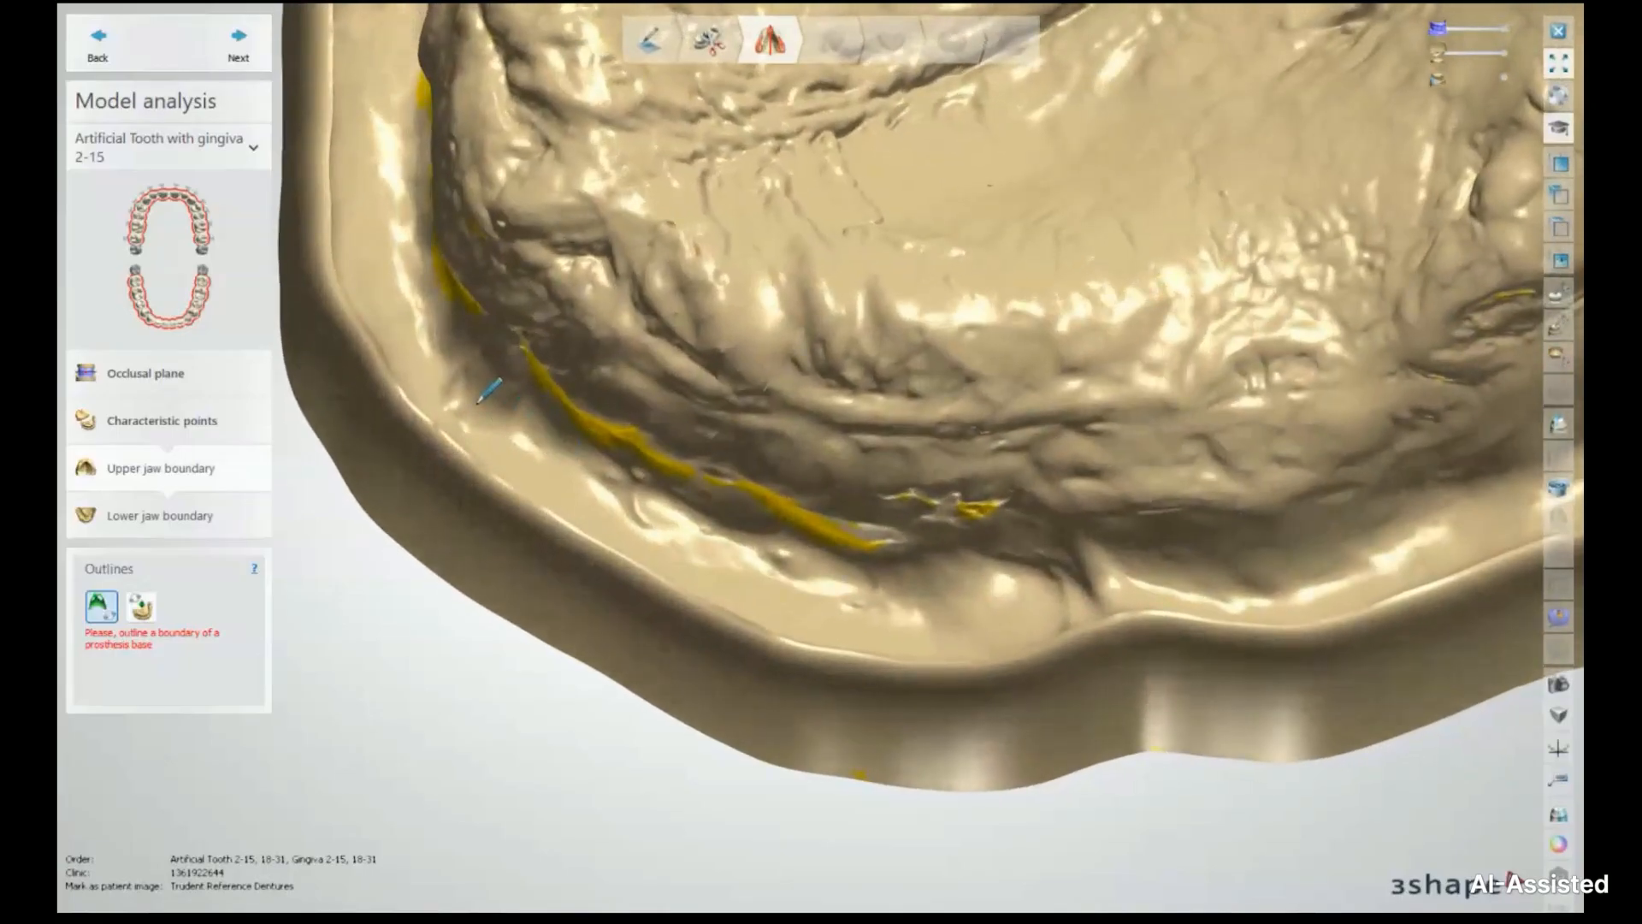
{"action": "scroll", "coordinate": [800, 569], "scroll_direction": "up", "scroll_amount": 3}
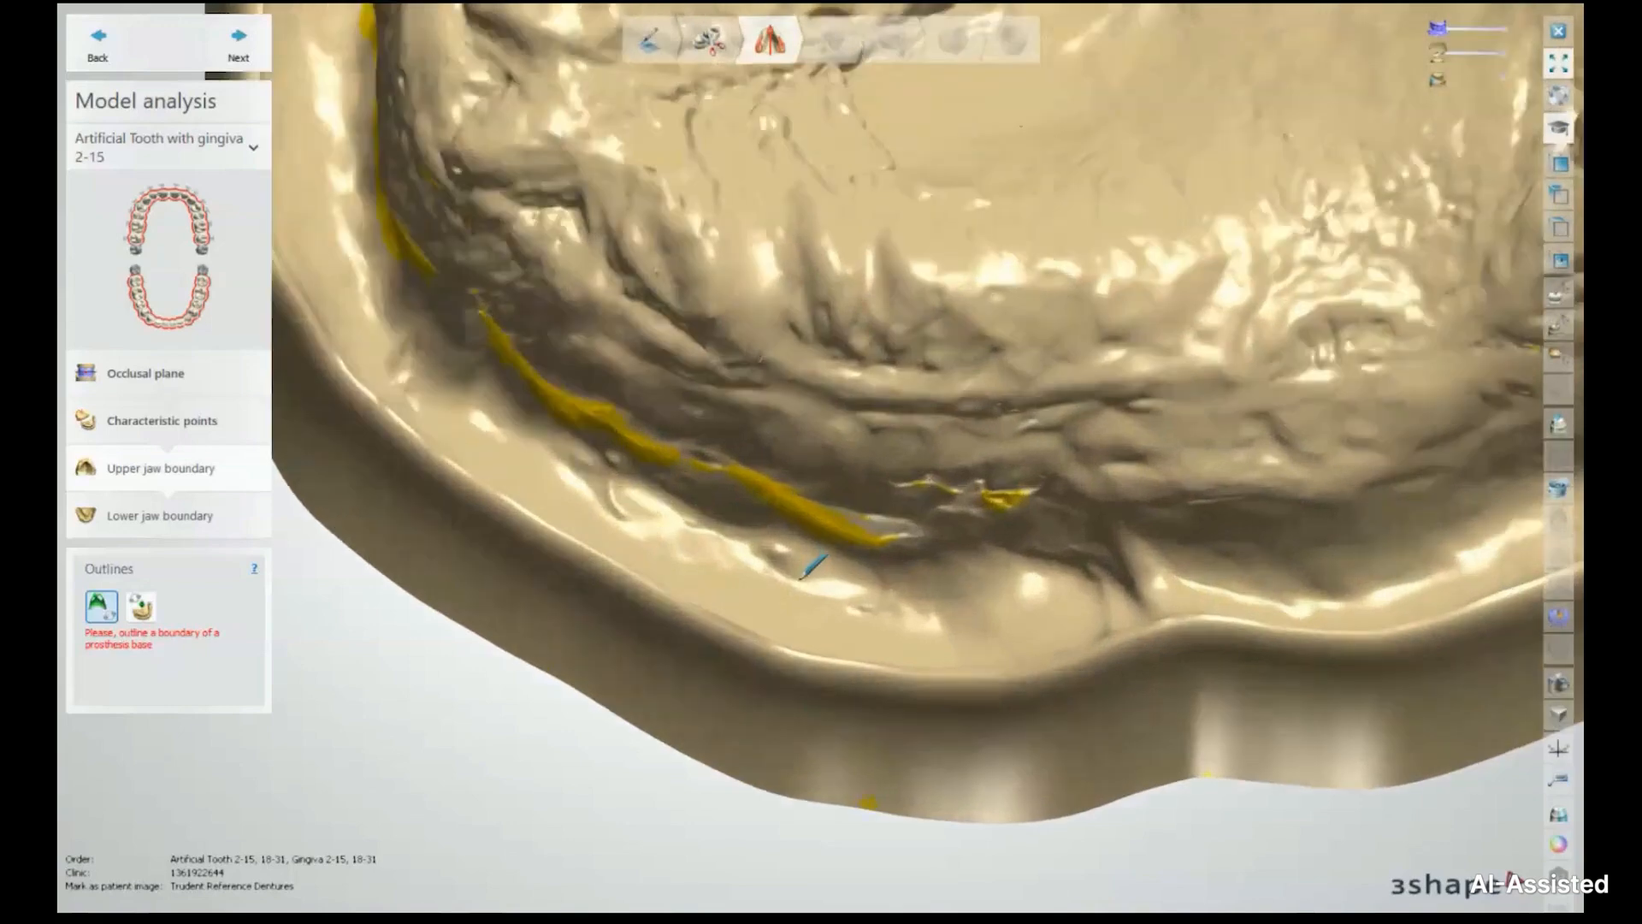
{"action": "scroll", "coordinate": [478, 351], "scroll_direction": "down", "scroll_amount": 4}
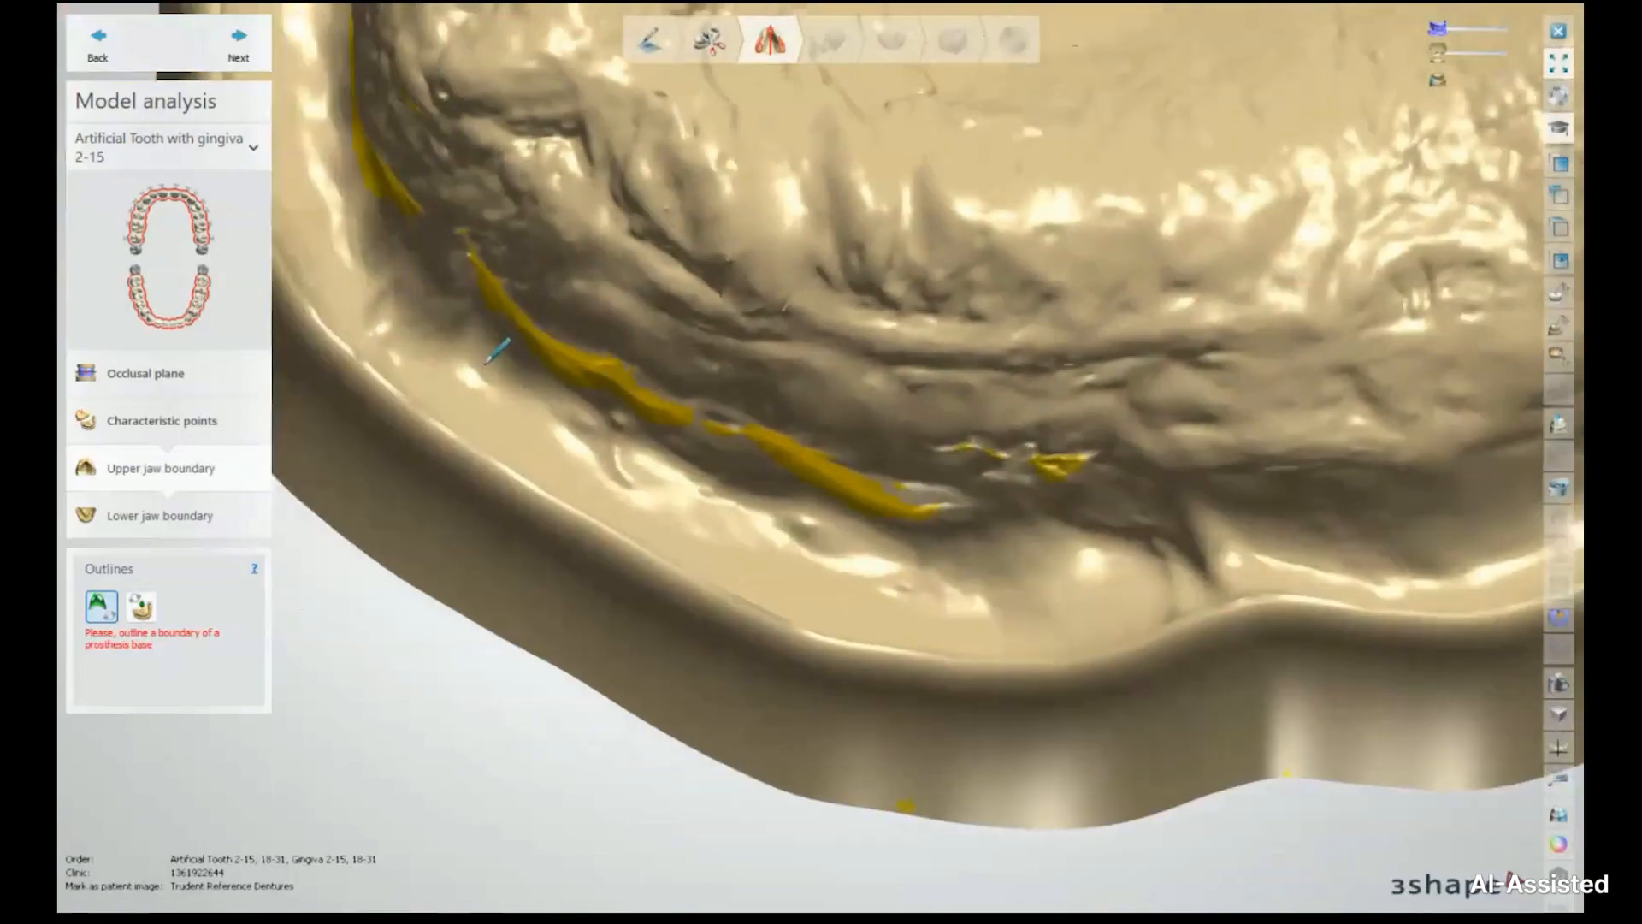
{"action": "middle_click_drag", "start_coordinate": [1127, 482], "coordinate": [762, 446]}
{"action": "scroll", "coordinate": [762, 447], "scroll_direction": "up", "scroll_amount": 1}
{"action": "mouse_move", "coordinate": [762, 451]}
{"action": "right_mouse_down"}
{"action": "mouse_move", "coordinate": [774, 493]}
{"action": "mouse_move", "coordinate": [762, 447]}
{"action": "mouse_move", "coordinate": [740, 462]}
{"action": "mouse_move", "coordinate": [770, 457]}
{"action": "right_mouse_up"}
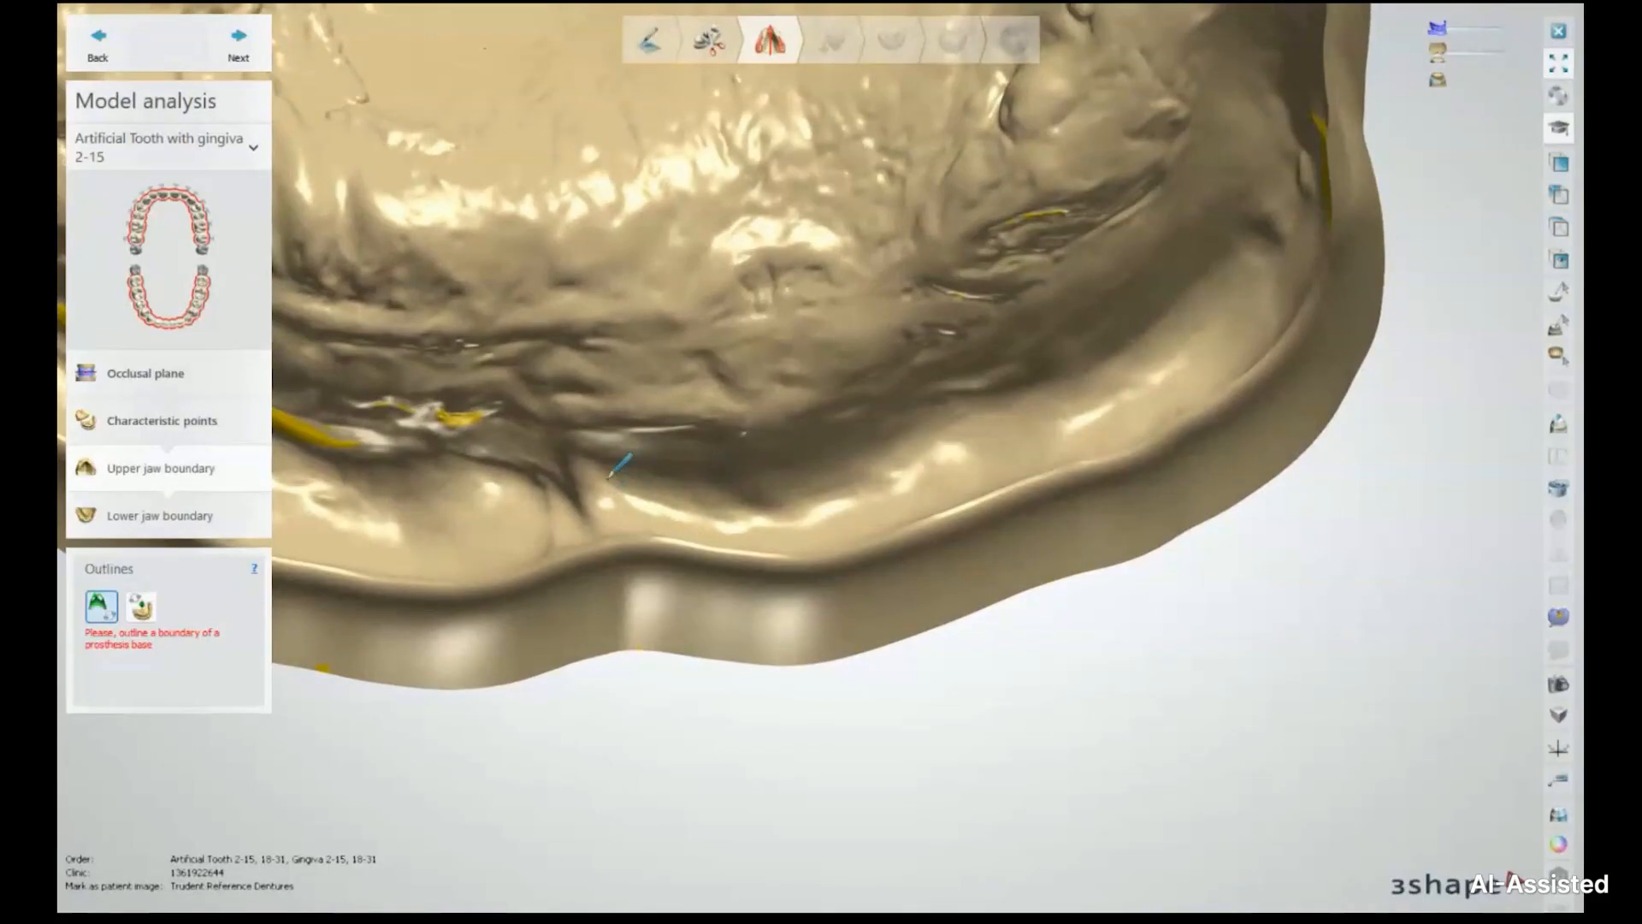
Outline the upper base boundary from the labial frenum back along the buccal vestibule on the Tuberosity #1 side
{"action": "left_click", "coordinate": [669, 512]}
{"action": "left_click", "coordinate": [777, 521]}
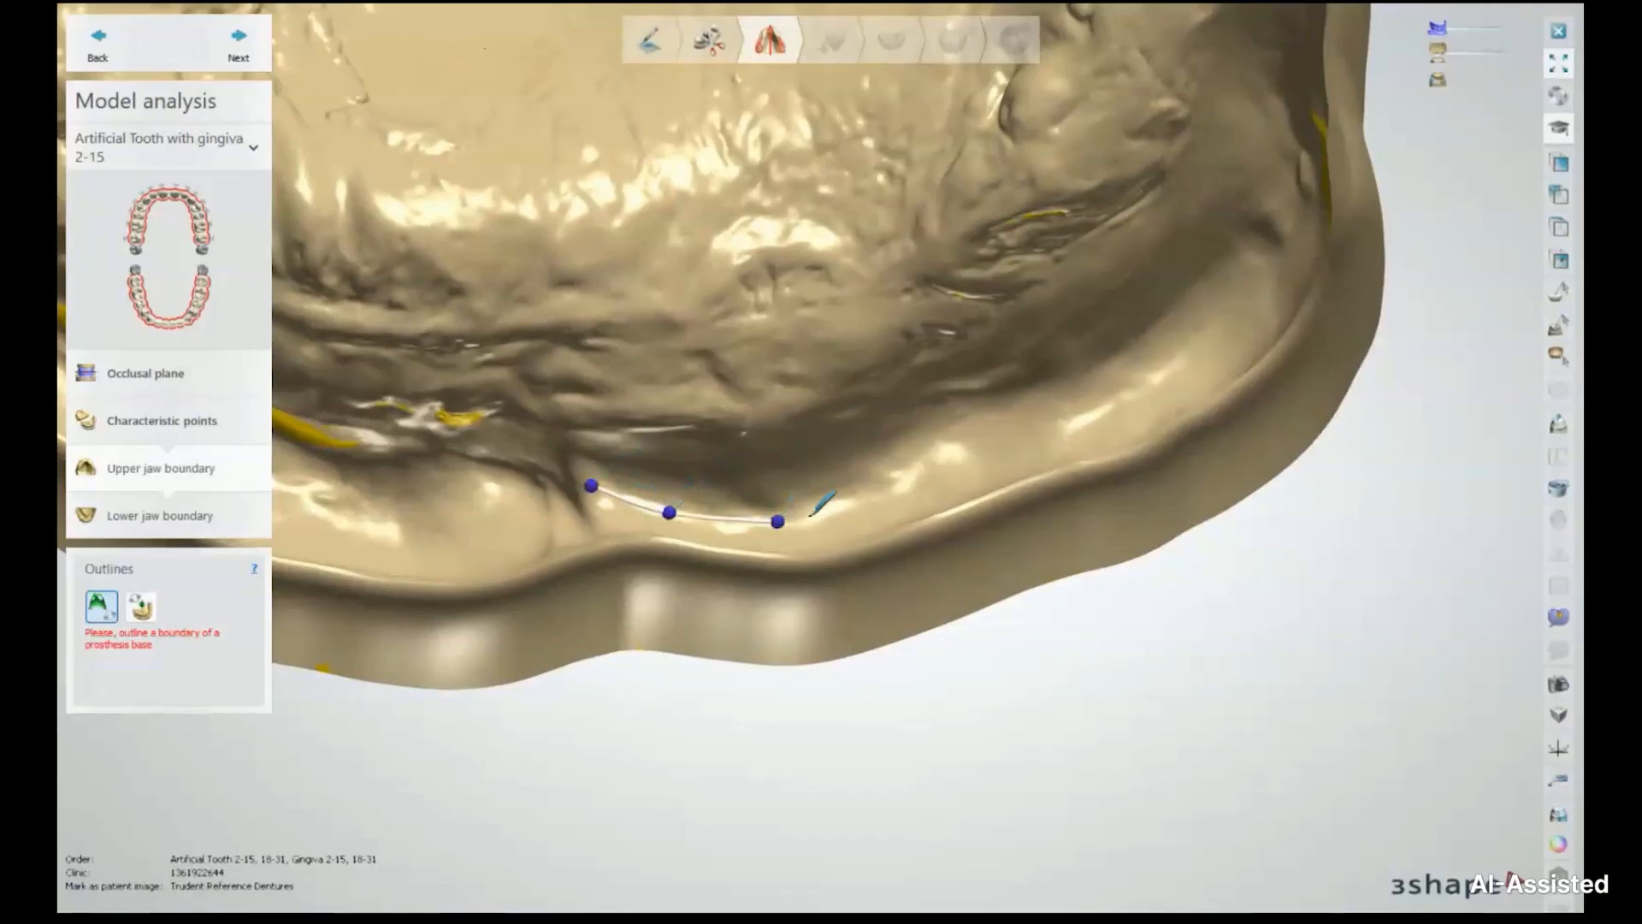
{"action": "left_click", "coordinate": [872, 494]}
{"action": "left_click", "coordinate": [947, 462]}
{"action": "left_click", "coordinate": [1035, 434]}
{"action": "left_click", "coordinate": [1094, 412]}
{"action": "left_click", "coordinate": [1170, 362]}
{"action": "left_click", "coordinate": [1247, 280]}
Continue the upper boundary around Tuberosity #1 and across the posterior palate toward the opposite tuberosity
{"action": "middle_click_drag", "start_coordinate": [1263, 266], "coordinate": [1091, 433]}
{"action": "scroll", "coordinate": [1091, 433], "scroll_direction": "down", "scroll_amount": 1}
{"action": "right_click_drag", "start_coordinate": [1091, 434], "coordinate": [1061, 362]}
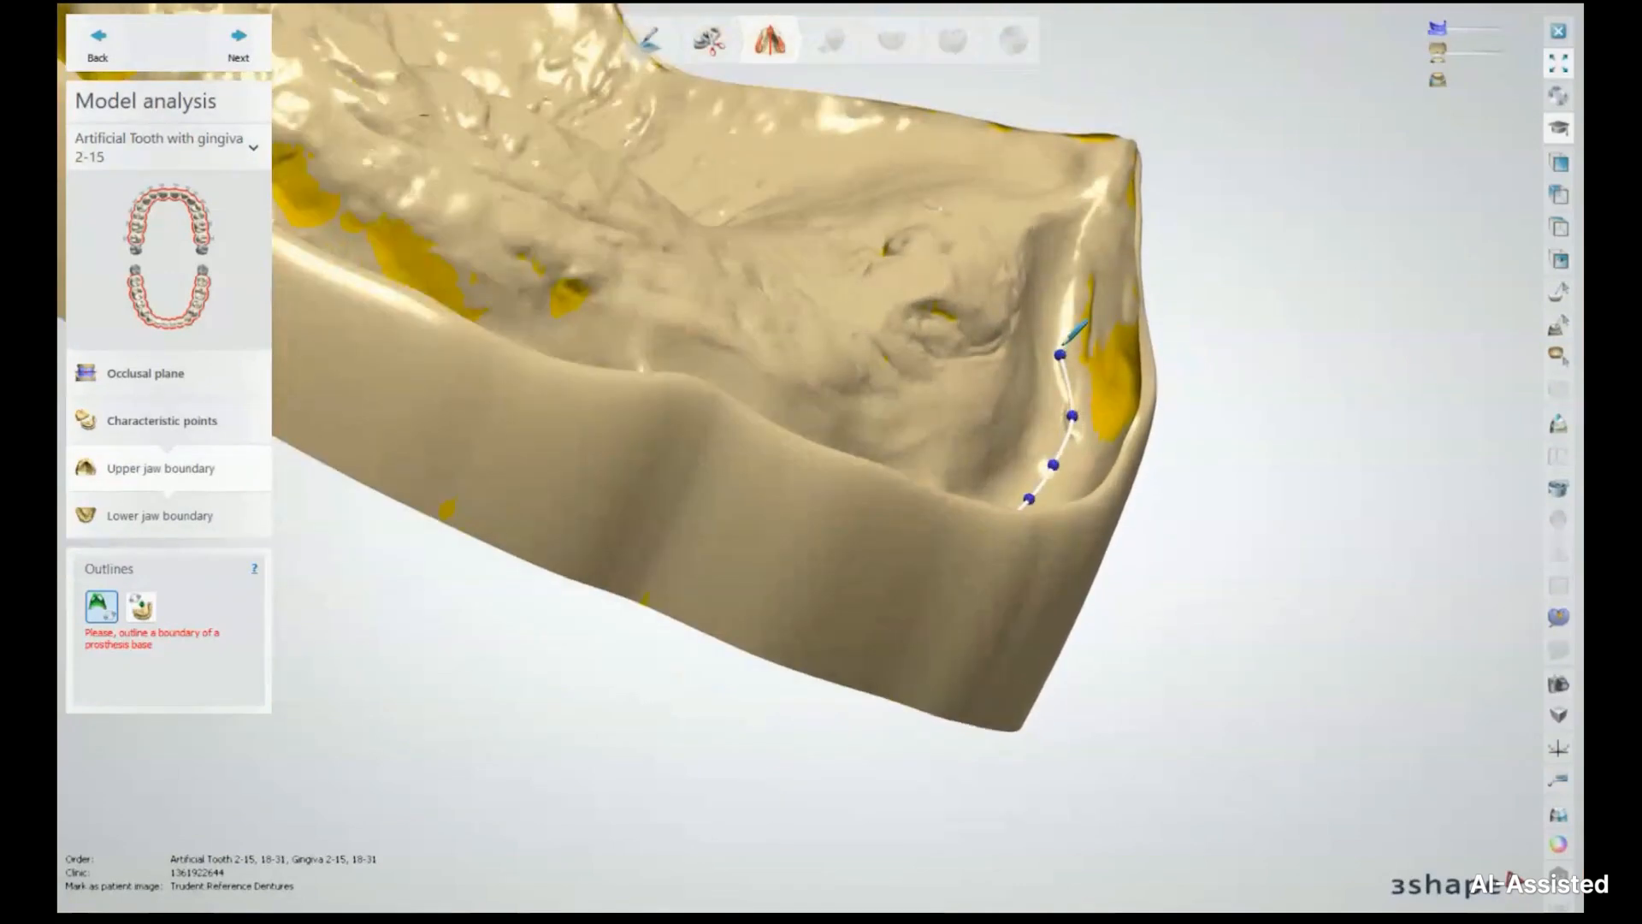
{"action": "right_click_drag", "start_coordinate": [1089, 215], "coordinate": [849, 402]}
{"action": "left_click", "coordinate": [873, 421]}
{"action": "left_click", "coordinate": [964, 440]}
{"action": "left_click", "coordinate": [1089, 474]}
{"action": "left_click", "coordinate": [1186, 498]}
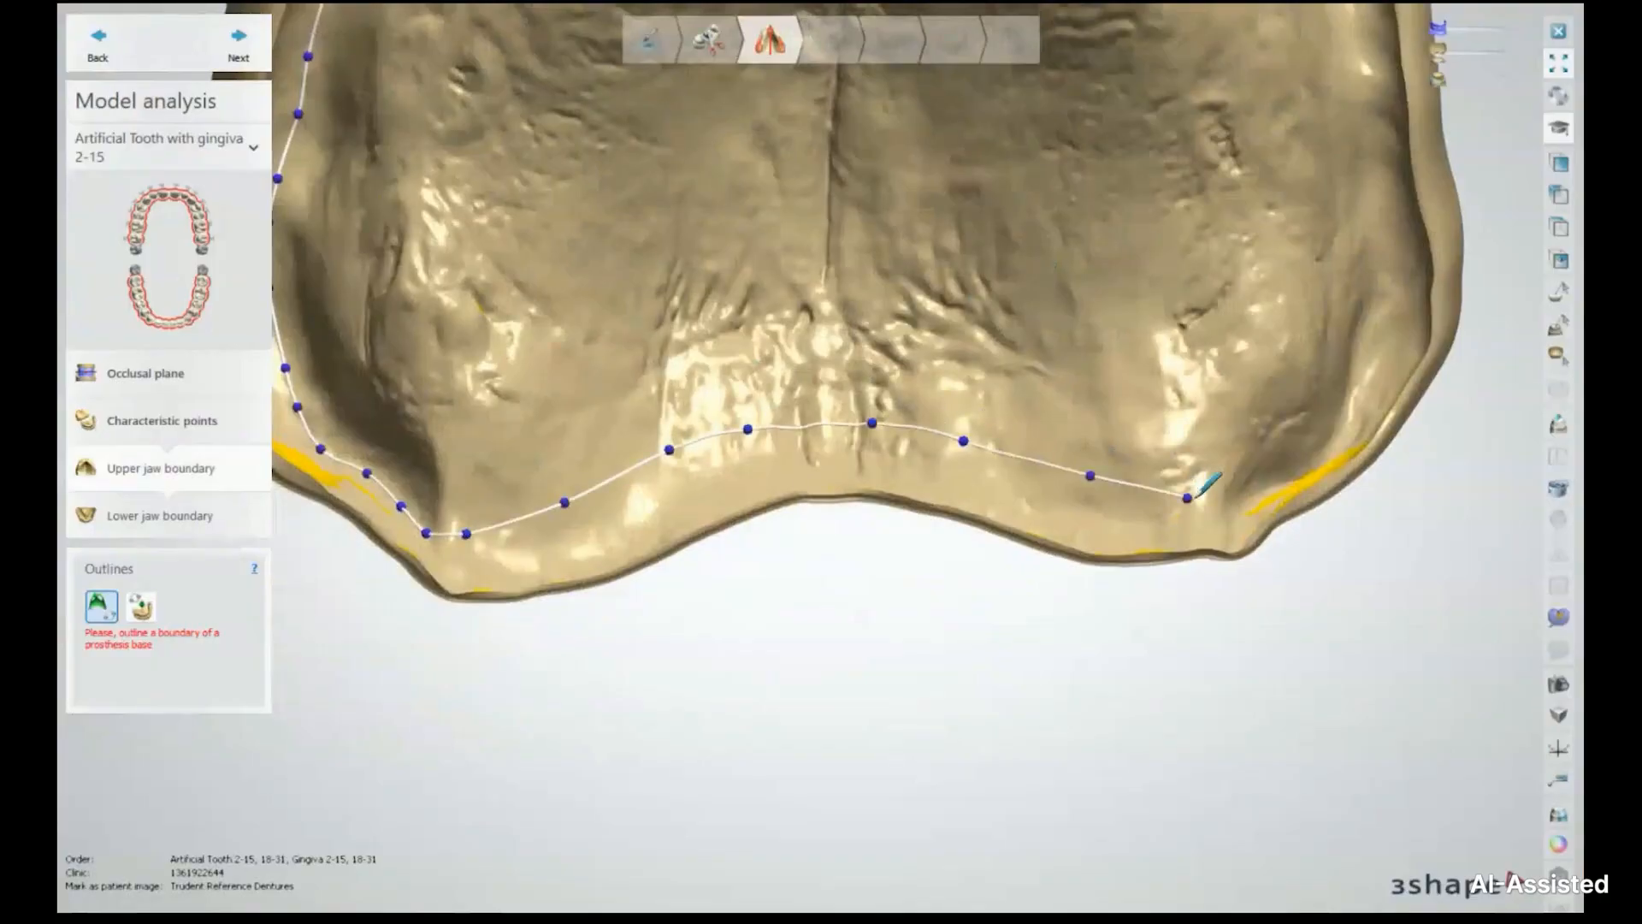
Carry the upper boundary around Tuberosity #2 and forward along the buccal vestibule on that side
{"action": "middle_click_drag", "start_coordinate": [1188, 496], "coordinate": [791, 560]}
{"action": "left_click", "coordinate": [861, 556]}
{"action": "right_click_drag", "start_coordinate": [971, 513], "coordinate": [866, 405]}
{"action": "left_click", "coordinate": [751, 521]}
{"action": "left_click", "coordinate": [848, 518]}
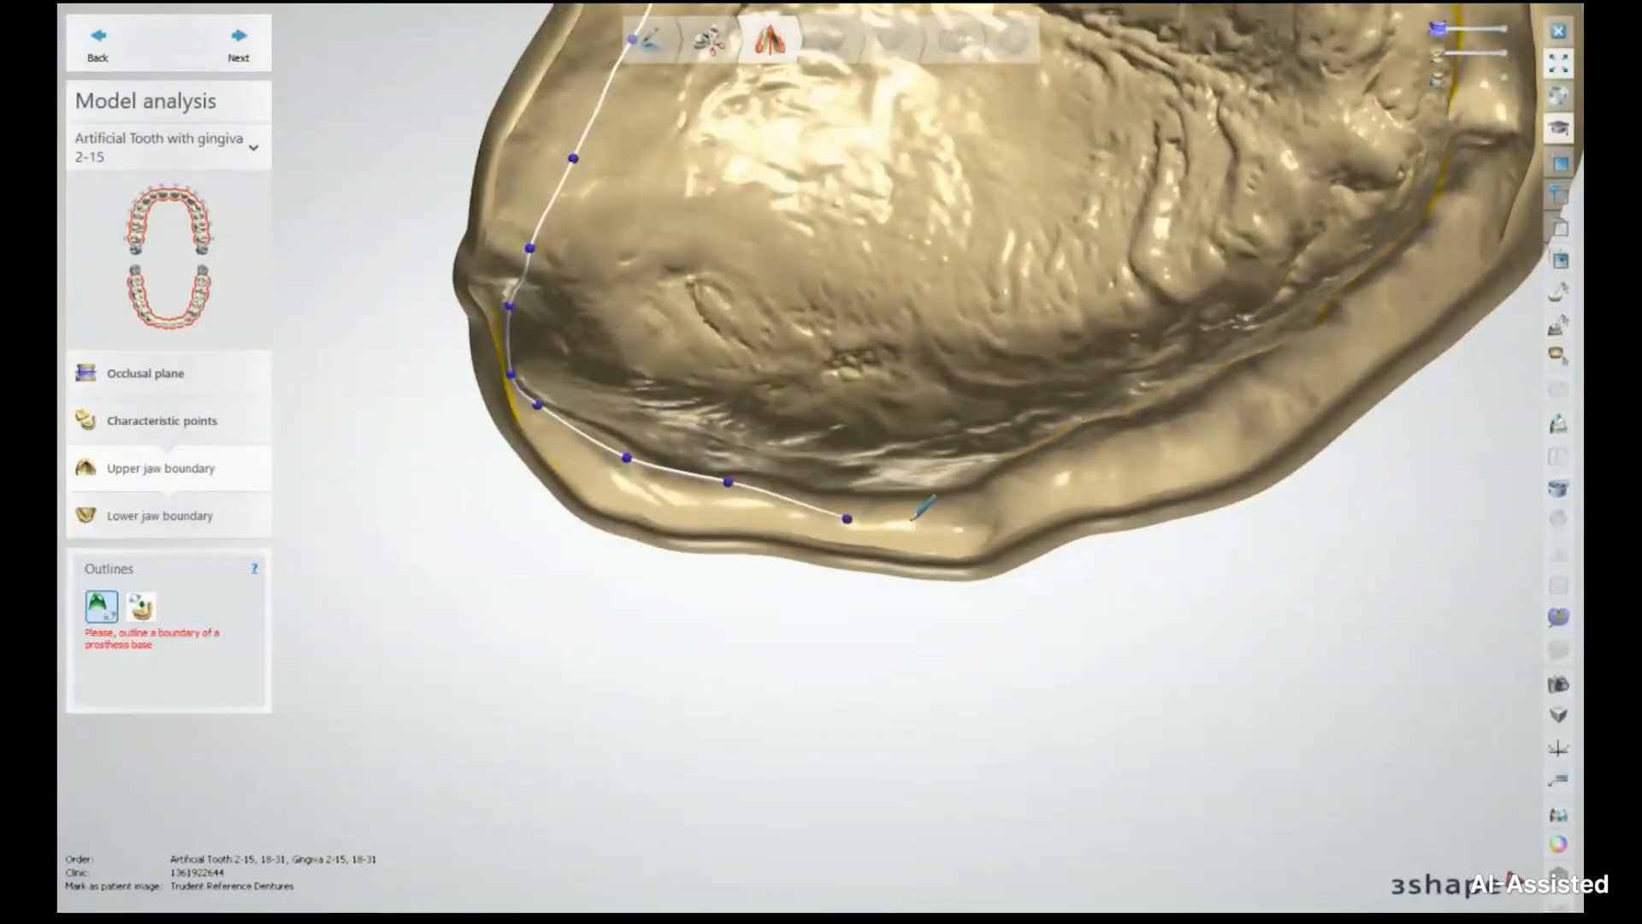
{"action": "left_click", "coordinate": [920, 502]}
{"action": "left_click", "coordinate": [1012, 469]}
{"action": "left_click", "coordinate": [1115, 450]}
{"action": "left_click", "coordinate": [1198, 419]}
Continue the upper base boundary forward along the buccal vestibule from the Tuberosity #2 side toward the labial frenum
{"action": "right_click_drag", "start_coordinate": [1199, 418], "coordinate": [1189, 357]}
{"action": "left_click", "coordinate": [1061, 456]}
{"action": "left_click", "coordinate": [1187, 439]}
{"action": "right_click_drag", "start_coordinate": [1188, 438], "coordinate": [1285, 376]}
{"action": "left_click", "coordinate": [1070, 502]}
{"action": "left_click", "coordinate": [1160, 454]}
{"action": "left_click", "coordinate": [1238, 402]}
{"action": "left_click", "coordinate": [1300, 349]}
{"action": "left_click", "coordinate": [1347, 300]}
Carry the upper boundary around the labial frenum notch, close the outline at its start point, and adjust the line beside the frenum
{"action": "right_click_drag", "start_coordinate": [1359, 265], "coordinate": [1259, 254]}
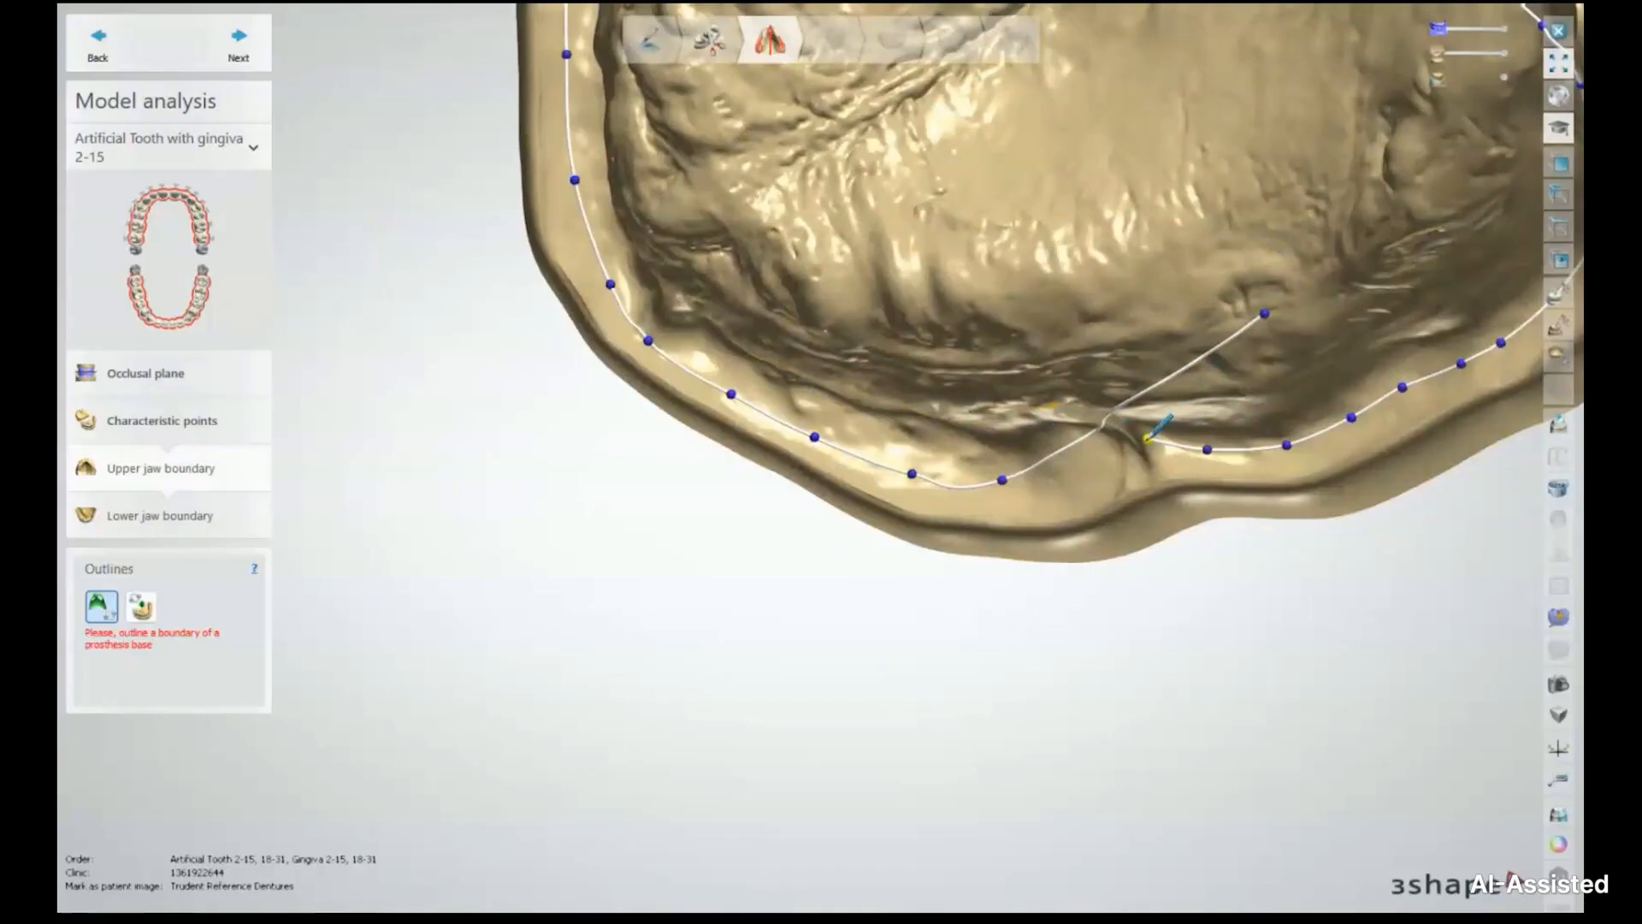
{"action": "left_click", "coordinate": [1200, 392]}
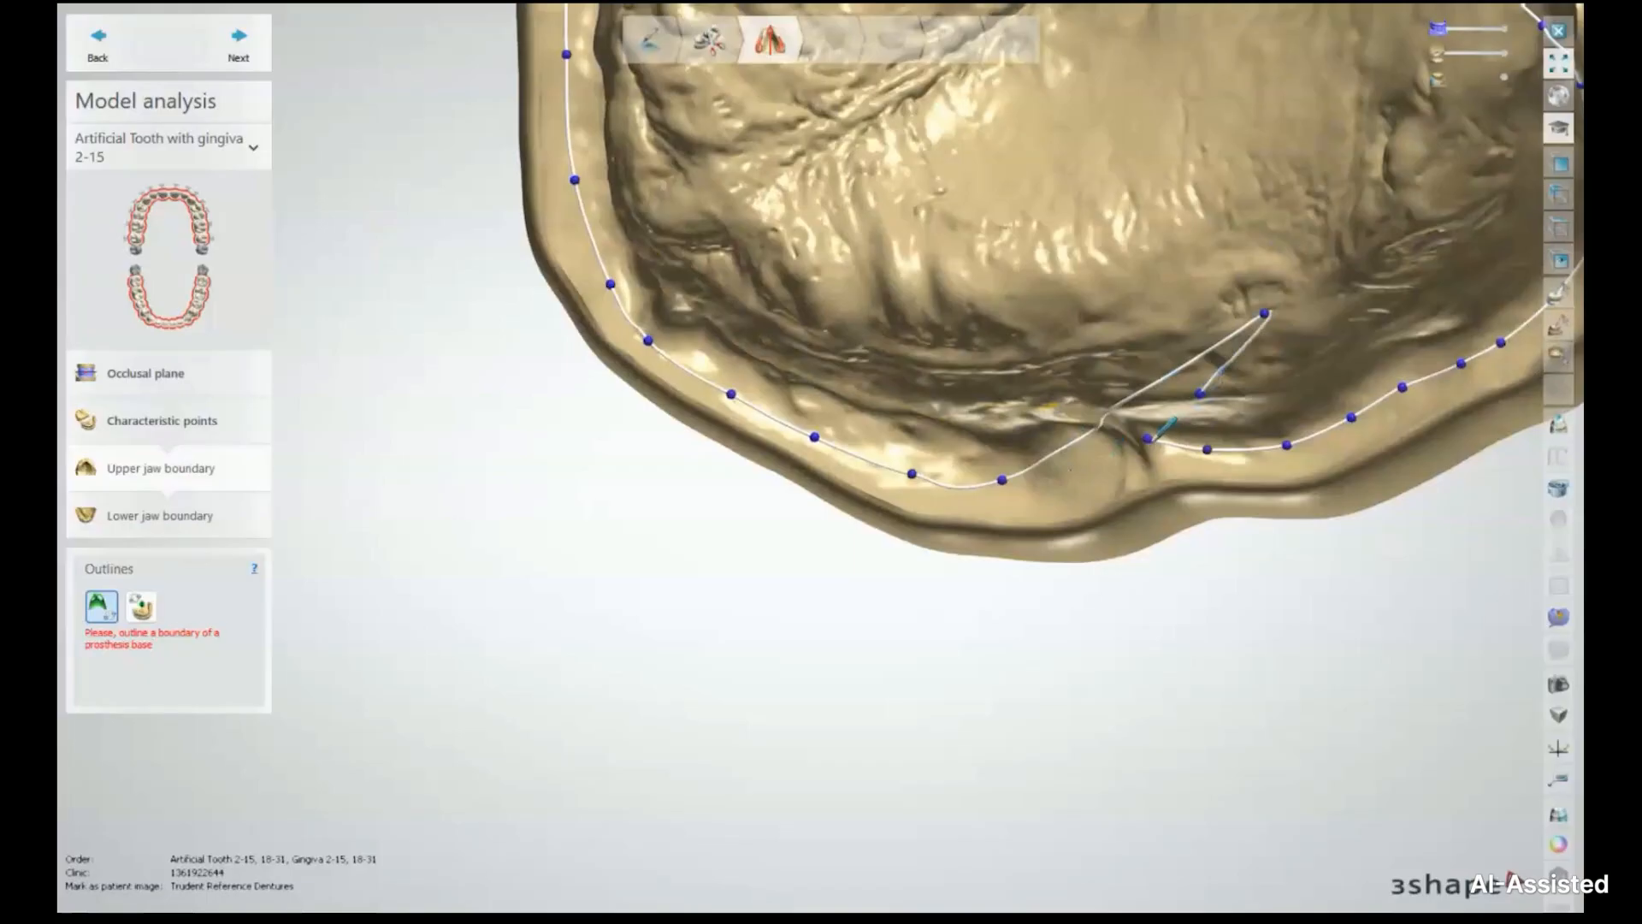
{"action": "left_click", "coordinate": [1147, 437]}
{"action": "right_click_drag", "start_coordinate": [1138, 471], "coordinate": [1146, 418]}
{"action": "left_click_drag", "start_coordinate": [1106, 407], "coordinate": [1065, 480]}
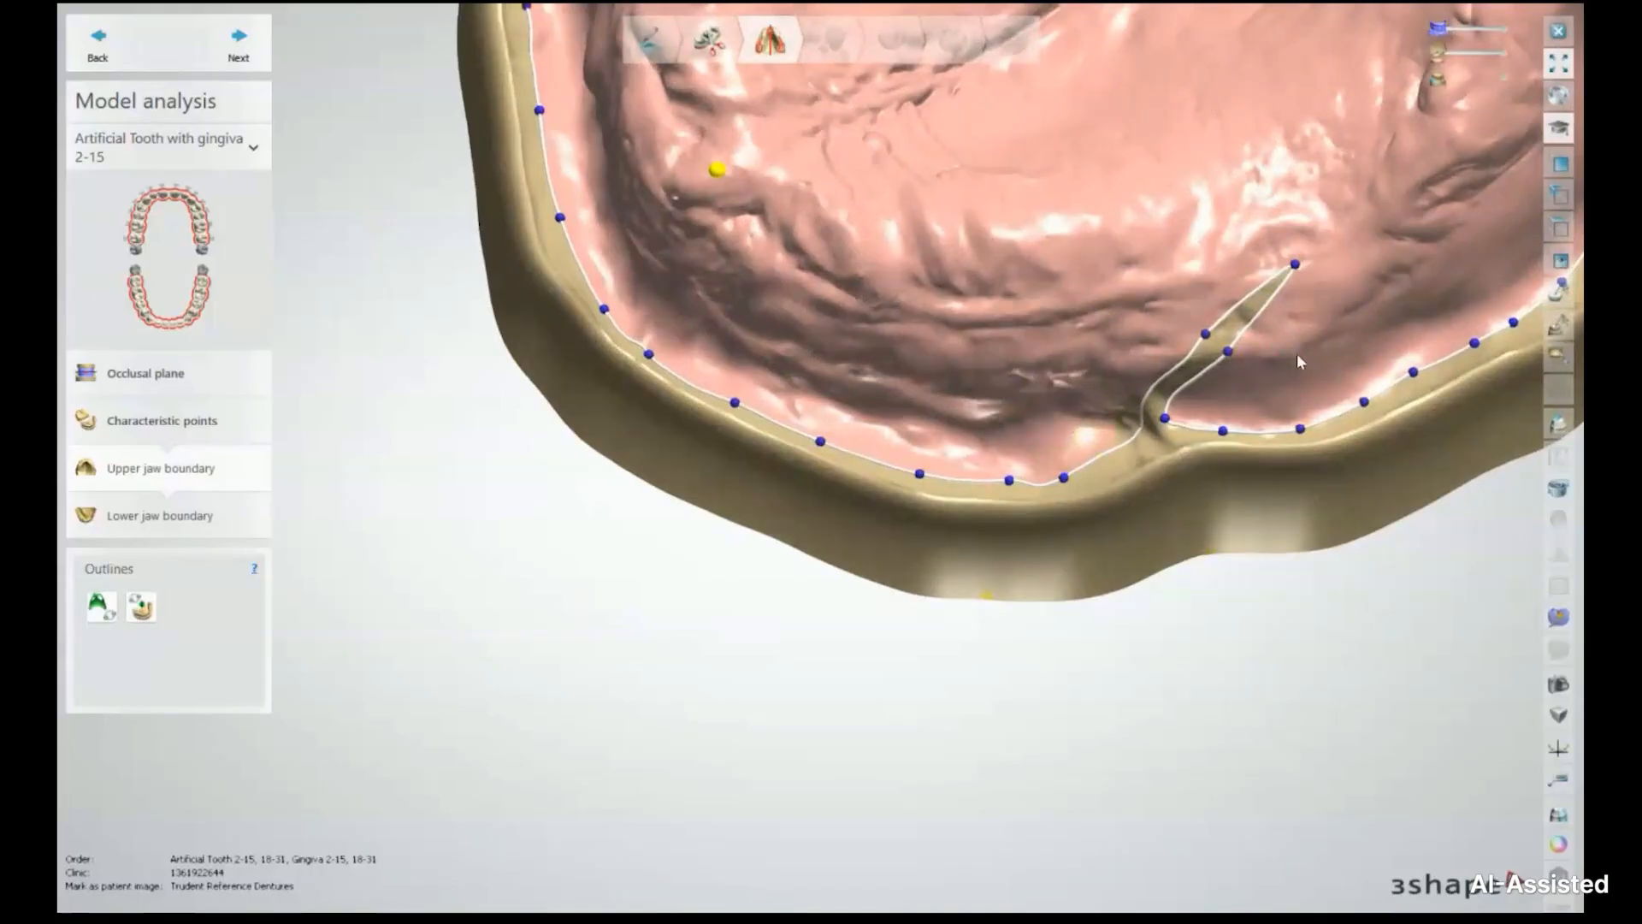
Enable Fast edit line, reshape the upper boundary on both sides of the labial frenum, and turn the mode off again
{"action": "right_click", "coordinate": [1065, 484]}
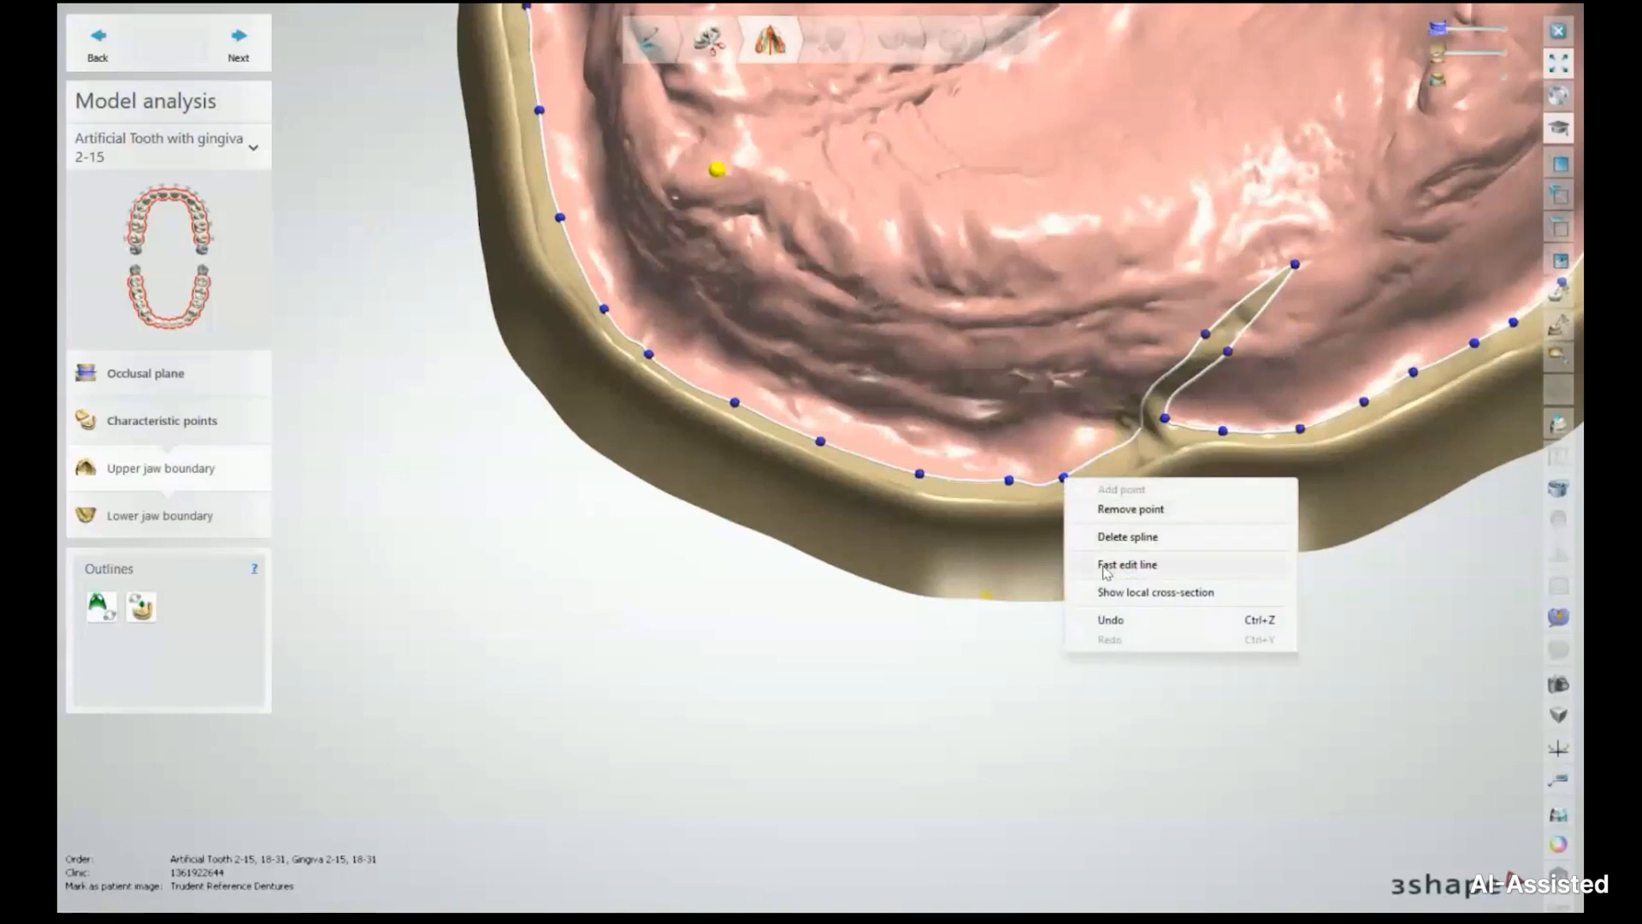
{"action": "left_click", "coordinate": [1150, 566]}
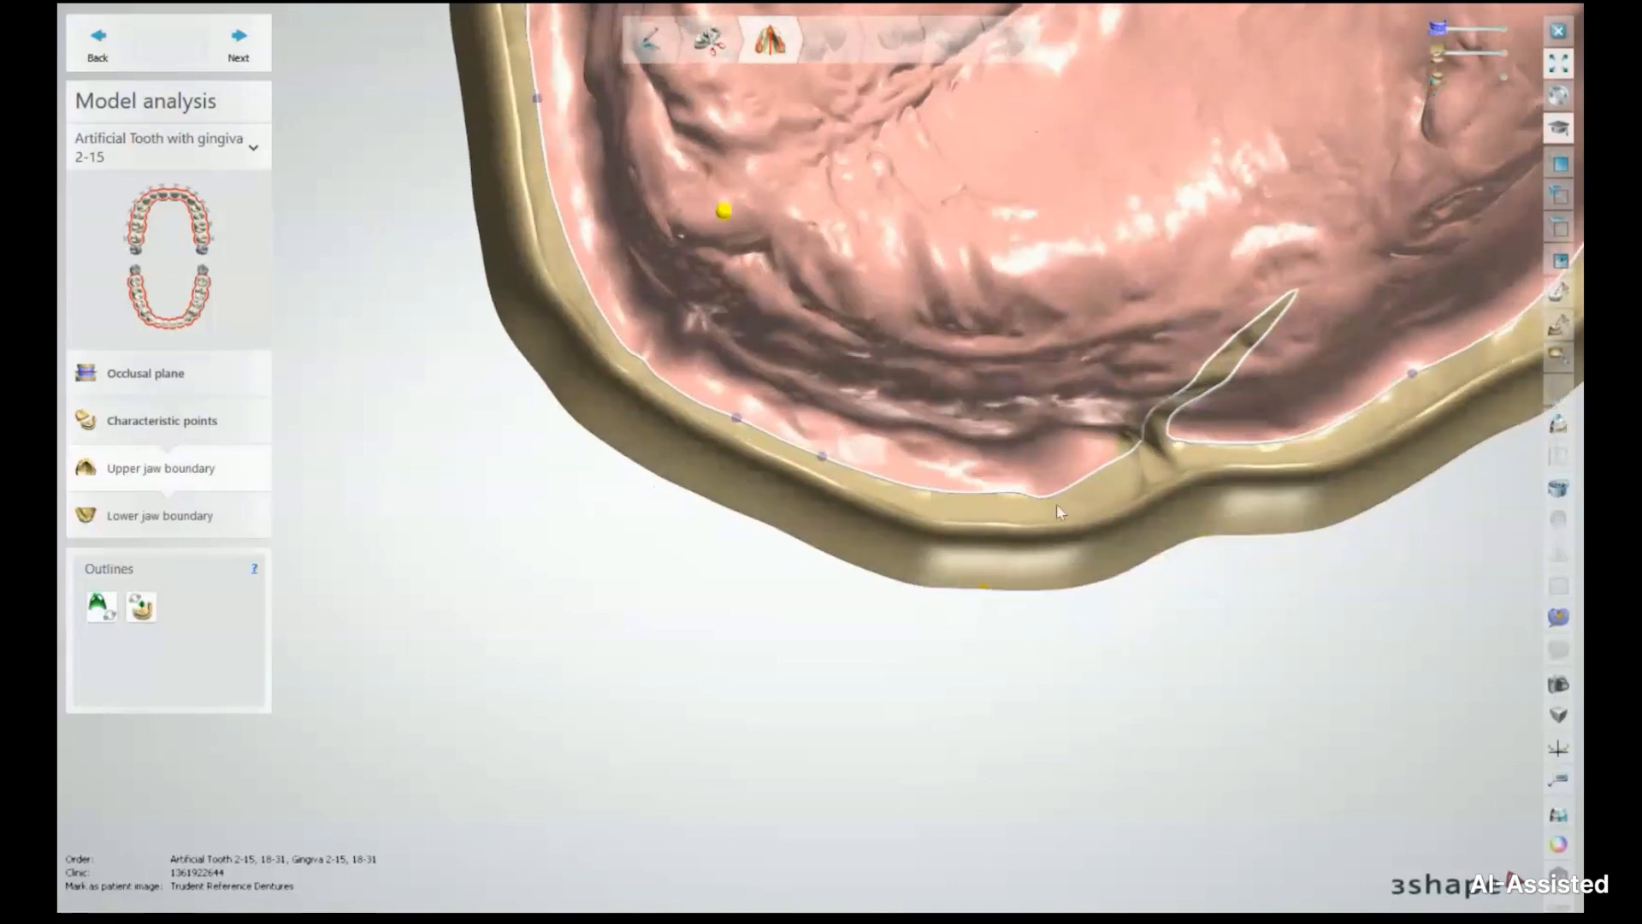
{"action": "left_click", "coordinate": [1053, 491]}
{"action": "left_click_drag", "start_coordinate": [1195, 441], "coordinate": [1237, 441]}
{"action": "mouse_move", "coordinate": [1051, 473]}
{"action": "right_mouse_down"}
{"action": "mouse_move", "coordinate": [1016, 443]}
{"action": "mouse_move", "coordinate": [1050, 474]}
{"action": "mouse_move", "coordinate": [1091, 451]}
{"action": "mouse_move", "coordinate": [1065, 413]}
{"action": "mouse_move", "coordinate": [1065, 523]}
{"action": "mouse_move", "coordinate": [753, 454]}
{"action": "mouse_move", "coordinate": [684, 469]}
{"action": "right_mouse_up"}
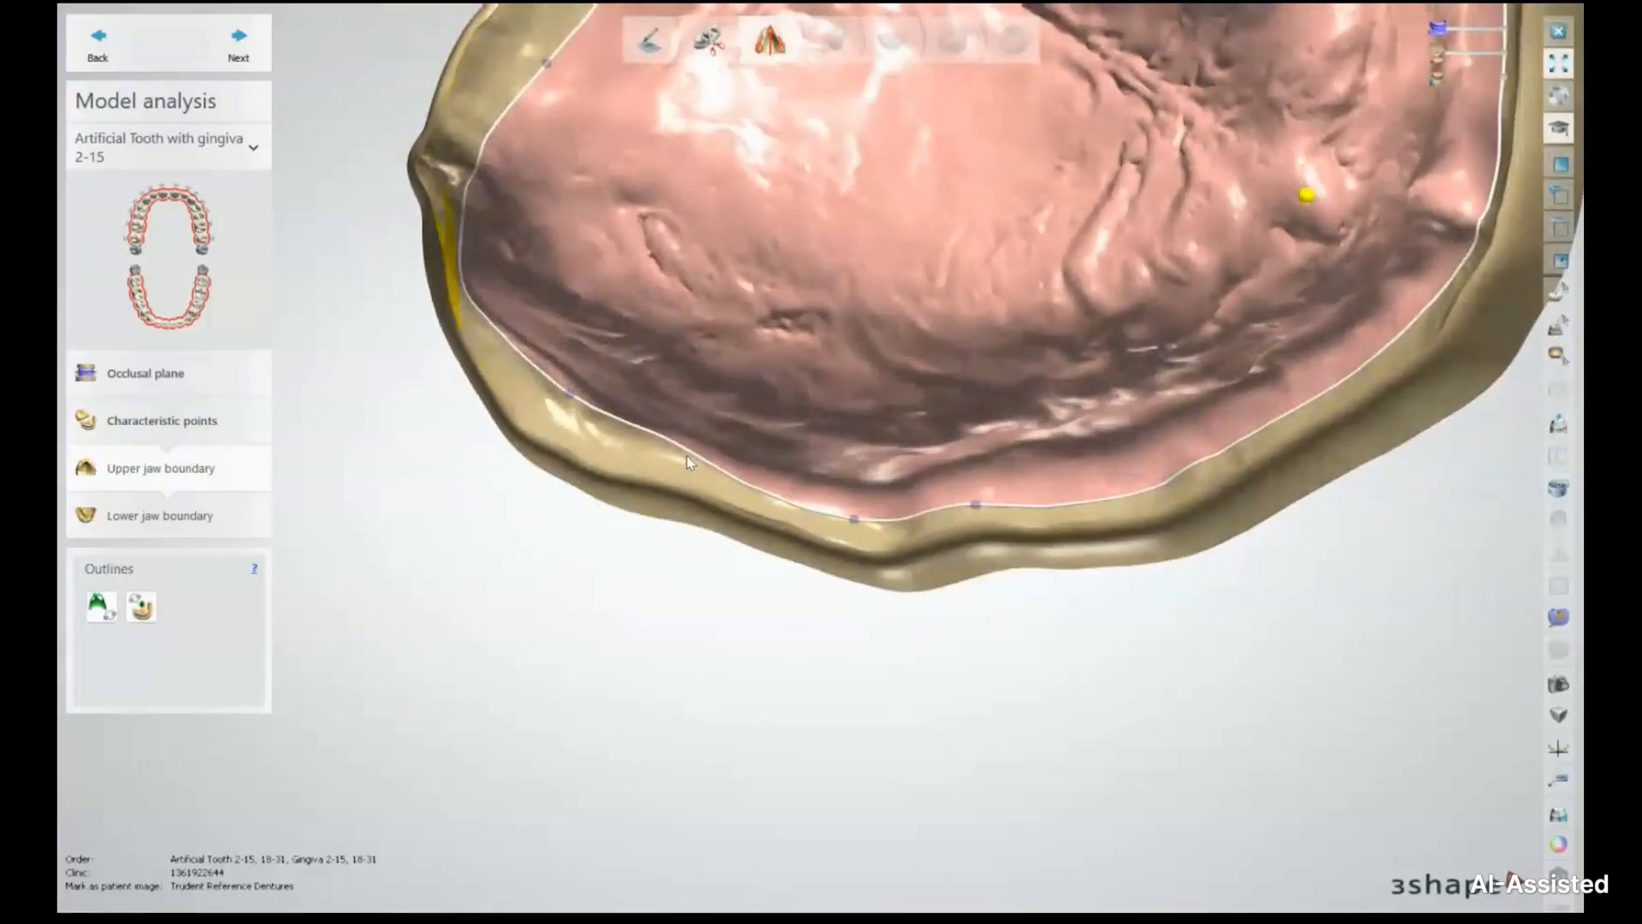
{"action": "right_click", "coordinate": [693, 460]}
{"action": "left_click", "coordinate": [746, 491]}
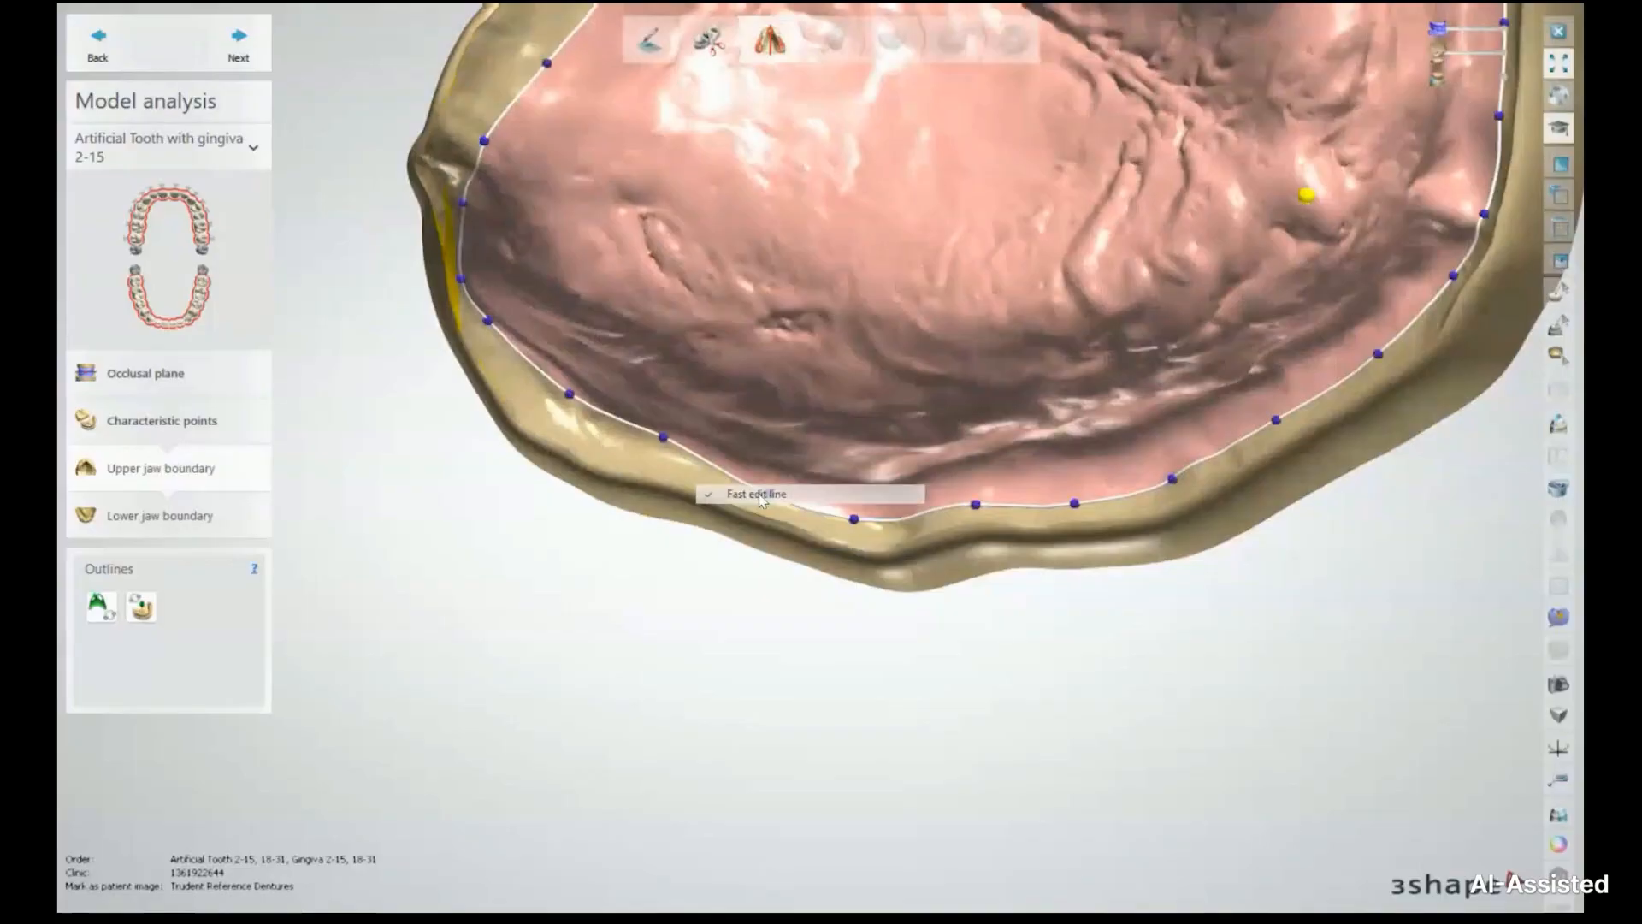
Show the local cross-section and use it to reposition the boundary points along the buccal vestibule near Tuberosity #2
{"action": "right_click", "coordinate": [750, 490]}
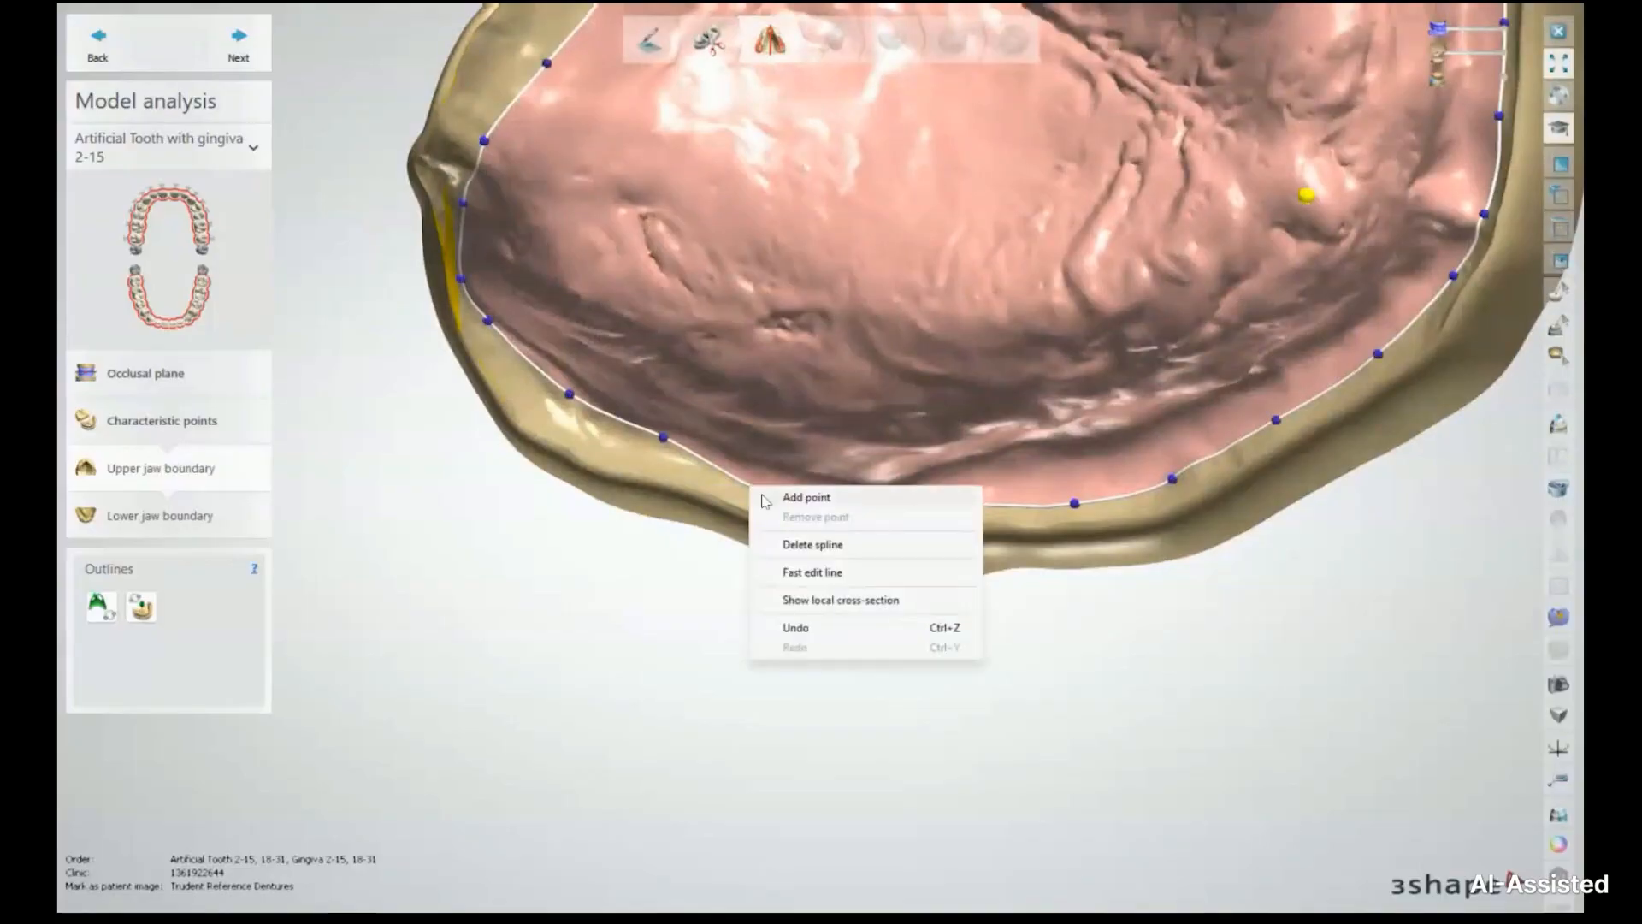
{"action": "left_click", "coordinate": [842, 601]}
{"action": "scroll", "coordinate": [614, 471], "scroll_direction": "up", "scroll_amount": 3}
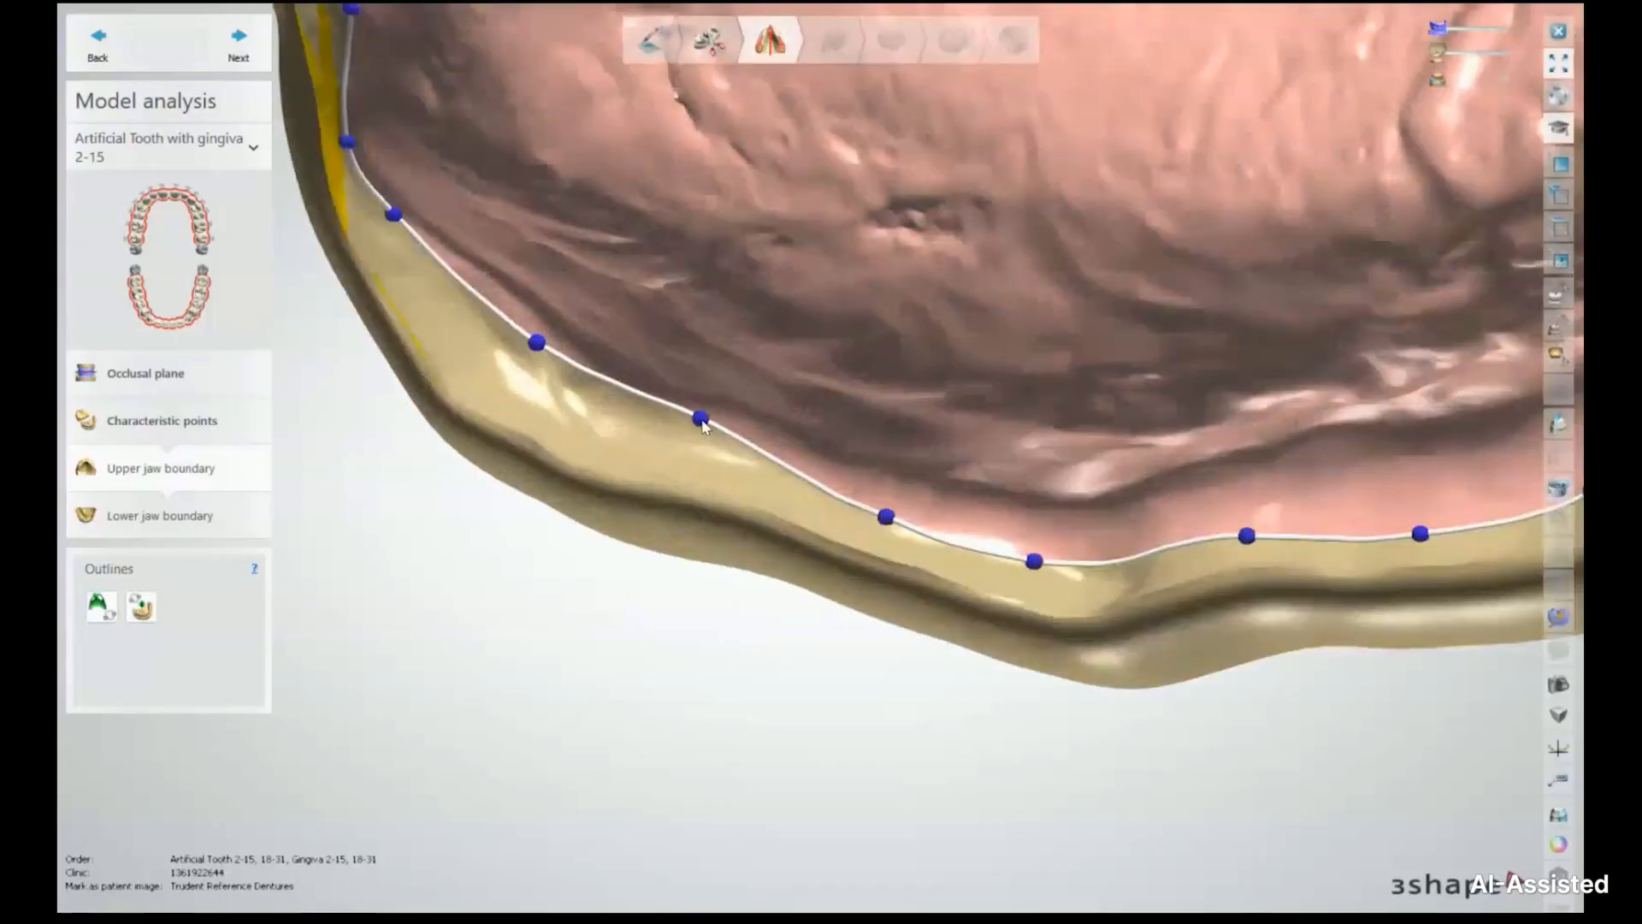
{"action": "left_click", "coordinate": [701, 420]}
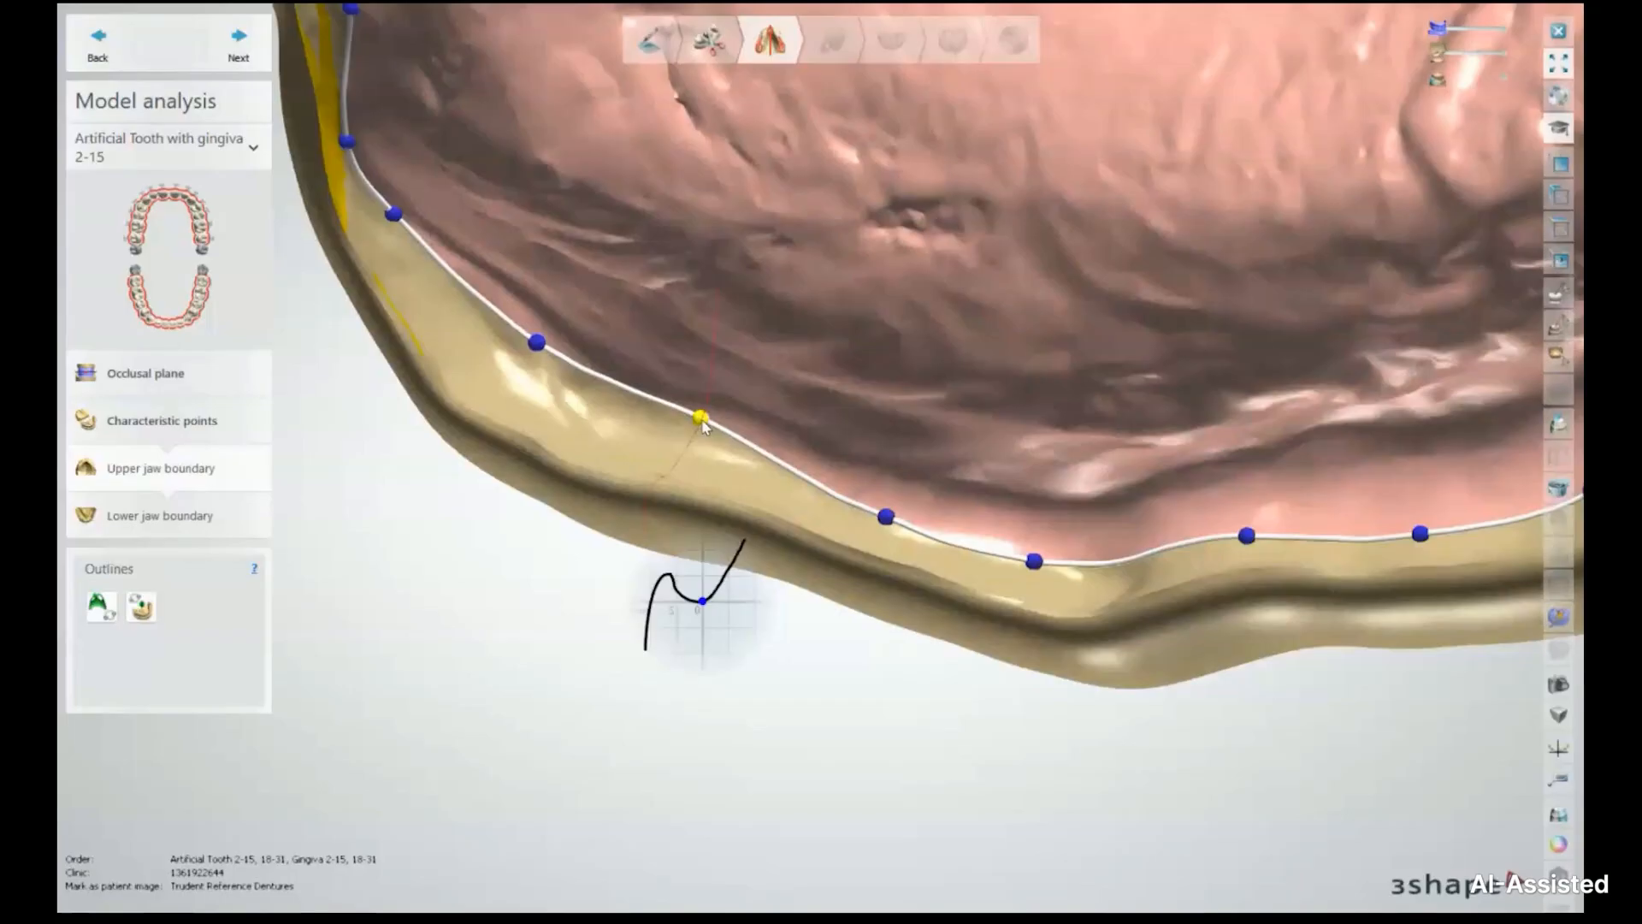
{"action": "left_click_drag", "start_coordinate": [702, 427], "coordinate": [673, 464]}
{"action": "mouse_move", "coordinate": [676, 454]}
{"action": "left_mouse_down"}
{"action": "mouse_move", "coordinate": [685, 425]}
{"action": "mouse_move", "coordinate": [687, 442]}
{"action": "left_mouse_up"}
{"action": "mouse_move", "coordinate": [537, 349]}
{"action": "left_mouse_down"}
{"action": "mouse_move", "coordinate": [531, 387]}
{"action": "mouse_move", "coordinate": [541, 359]}
{"action": "left_mouse_up"}
{"action": "left_click_drag", "start_coordinate": [902, 520], "coordinate": [899, 519]}
{"action": "left_click_drag", "start_coordinate": [1033, 560], "coordinate": [1030, 555]}
Refine the remaining boundary points forward toward the labial frenum, using the local cross-section to position them in the vestibule
{"action": "right_click_drag", "start_coordinate": [1031, 556], "coordinate": [966, 598]}
{"action": "left_click_drag", "start_coordinate": [724, 629], "coordinate": [728, 608]}
{"action": "left_click_drag", "start_coordinate": [565, 576], "coordinate": [585, 550]}
{"action": "left_click_drag", "start_coordinate": [398, 484], "coordinate": [425, 459]}
{"action": "middle_click_drag", "start_coordinate": [277, 395], "coordinate": [557, 492]}
{"action": "left_click_drag", "start_coordinate": [523, 484], "coordinate": [546, 462]}
{"action": "left_click_drag", "start_coordinate": [419, 377], "coordinate": [421, 378]}
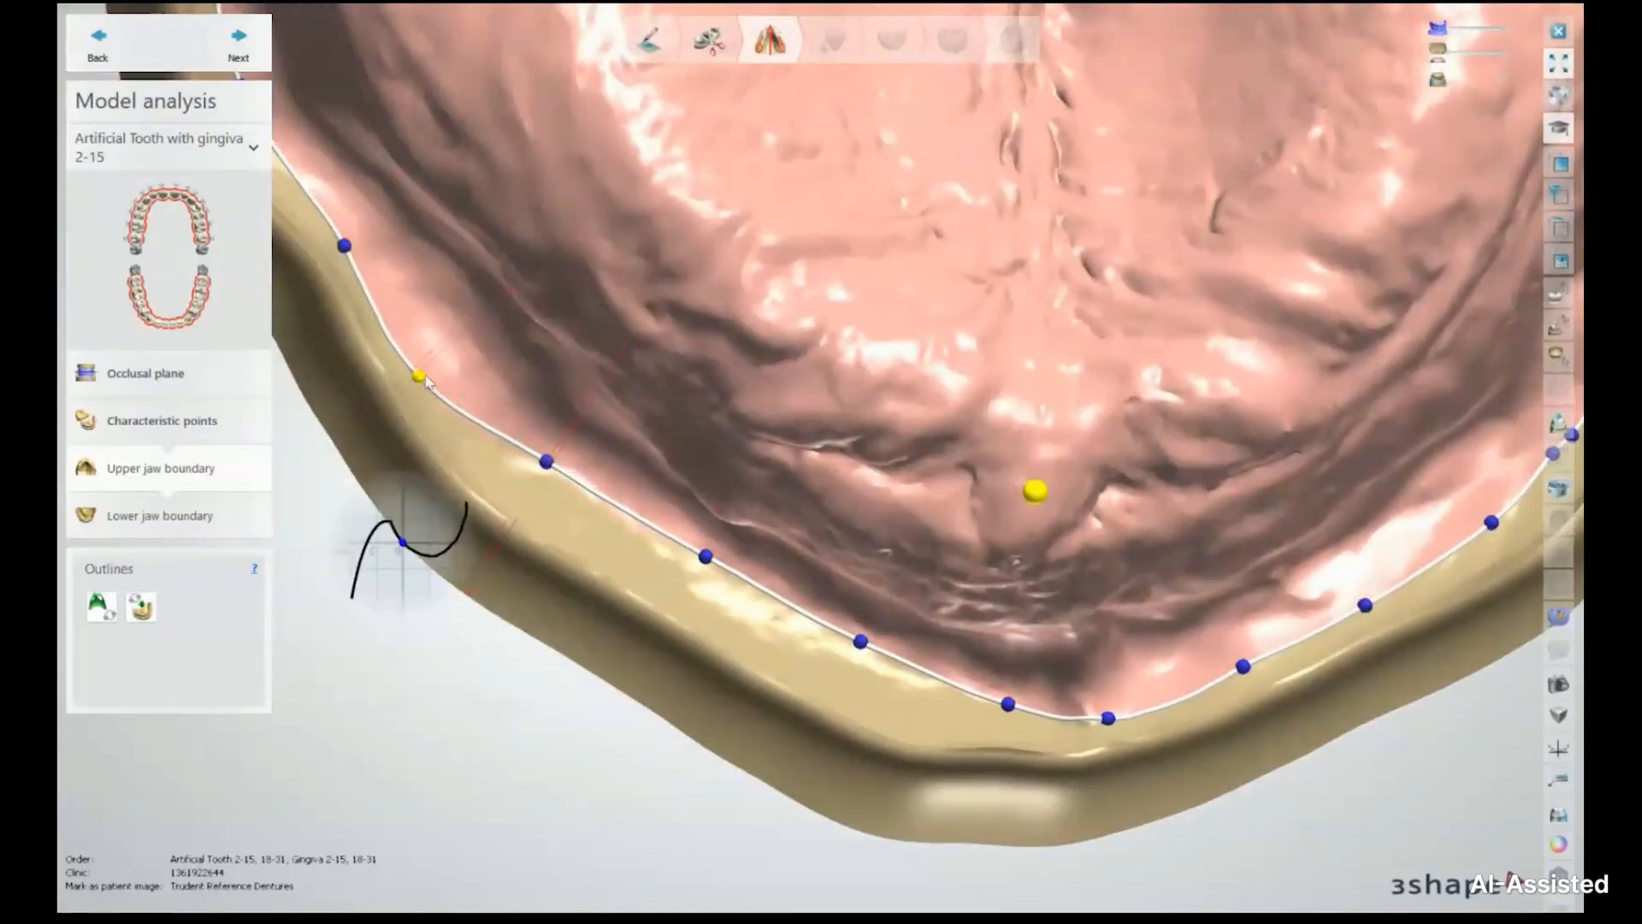
{"action": "left_click_drag", "start_coordinate": [421, 378], "coordinate": [438, 373]}
Hide the local cross-section, accept the upper and lower jaw boundaries, and proceed to Surveying and Blocking out
{"action": "right_click", "coordinate": [667, 642]}
{"action": "left_click", "coordinate": [733, 674]}
{"action": "left_click", "coordinate": [239, 44]}
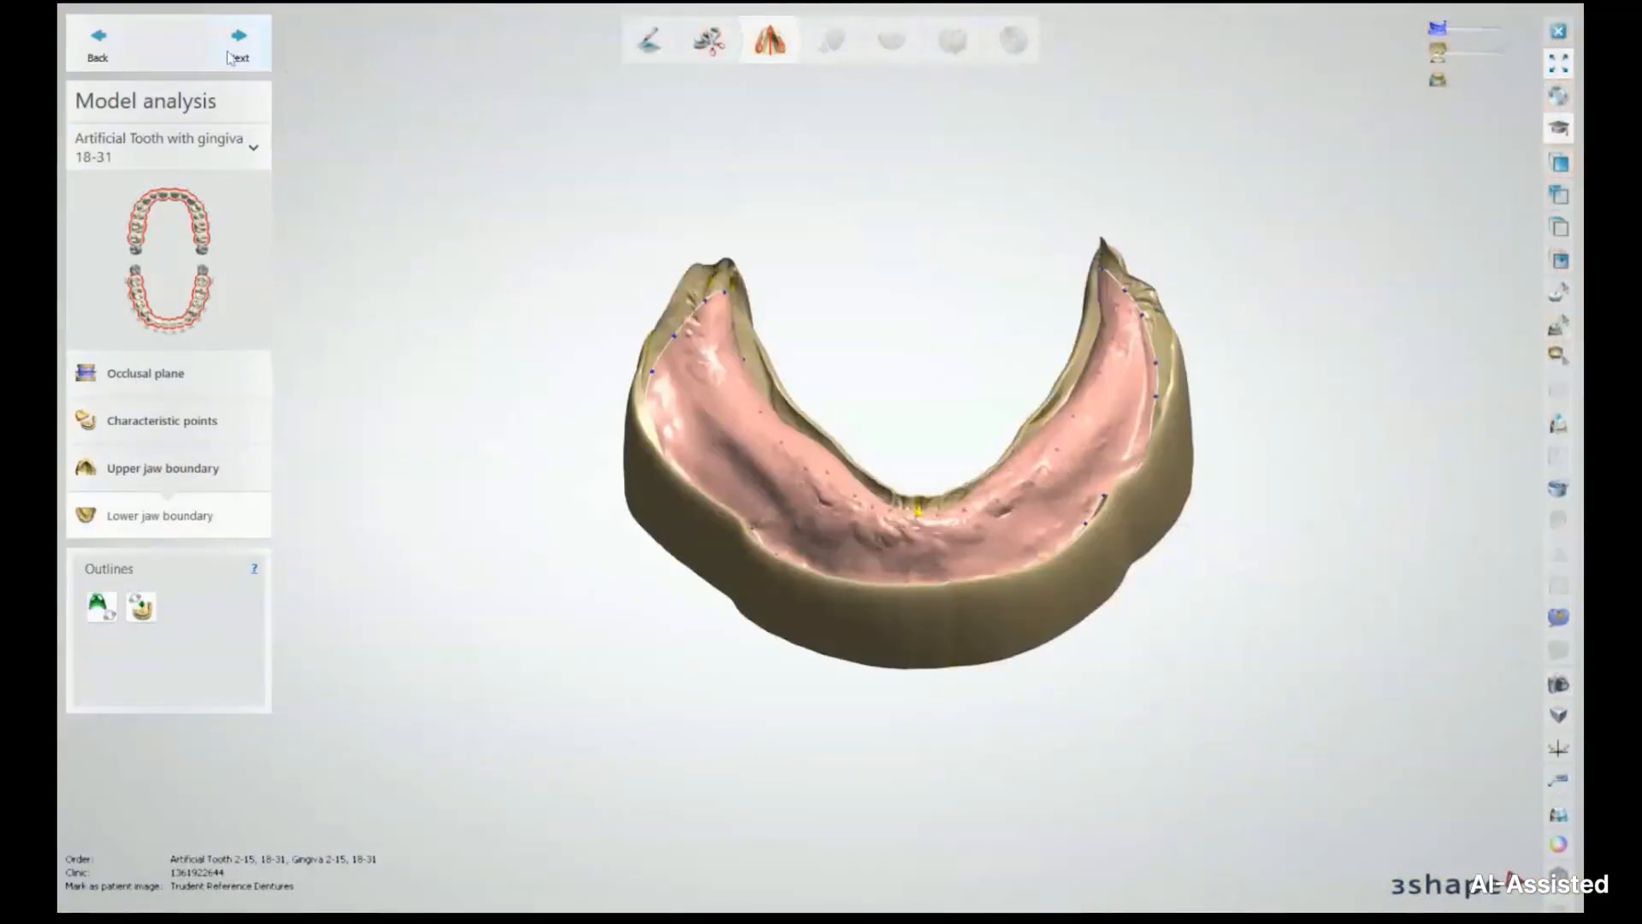
{"action": "left_click", "coordinate": [236, 42]}
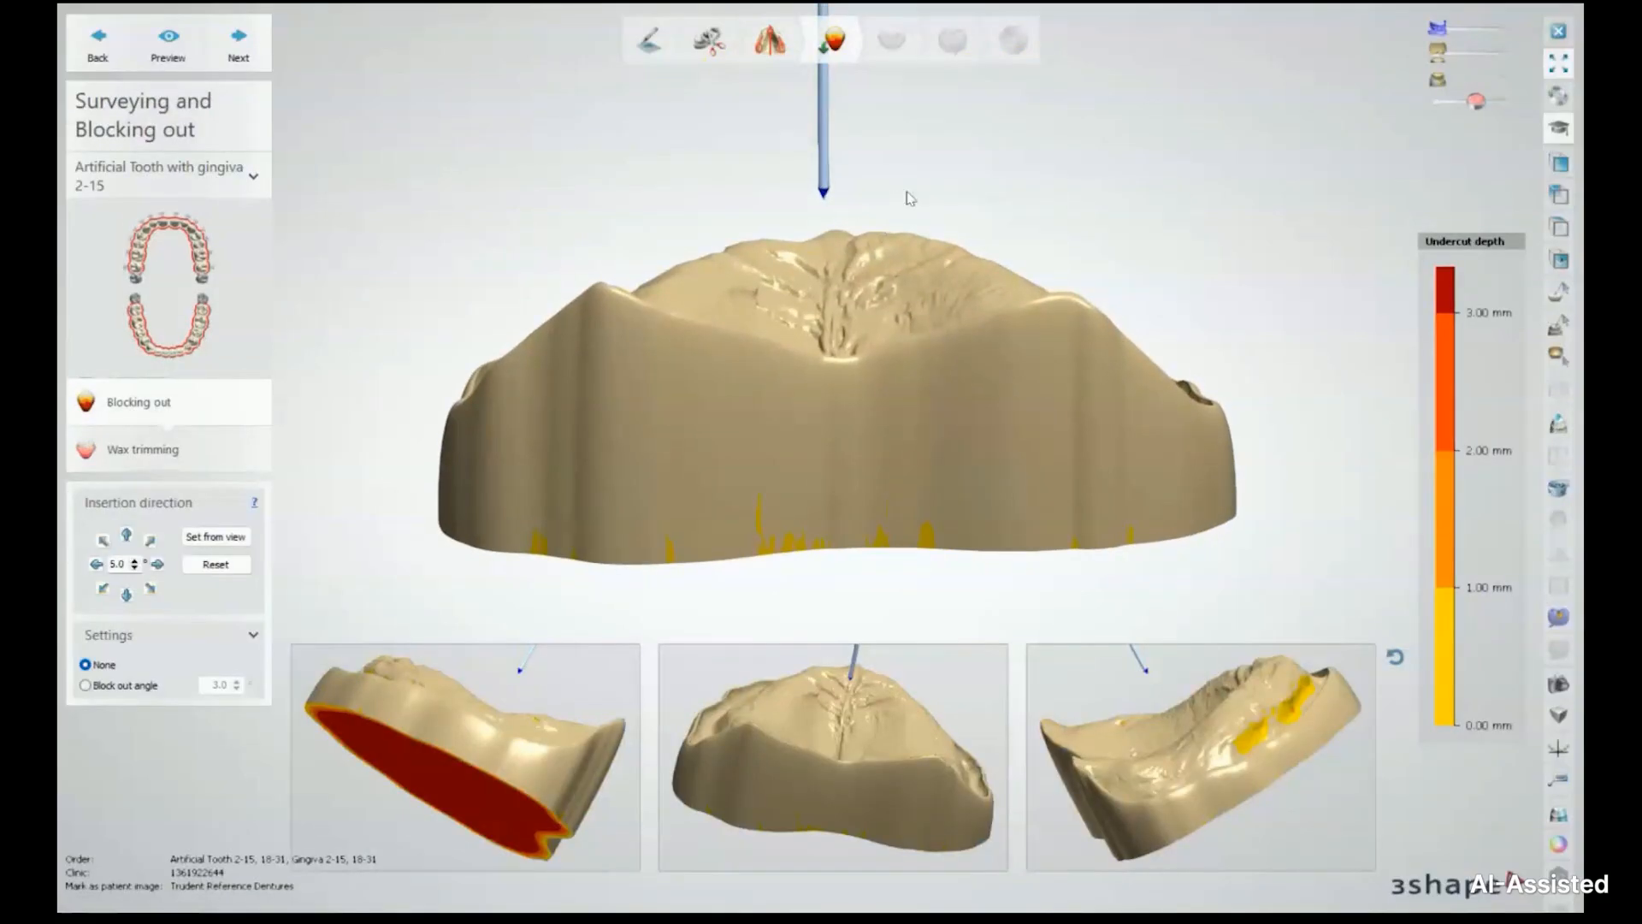
Orient the upper model so the ridge undercuts are minimal and set the insertion direction from that view
{"action": "right_click_drag", "start_coordinate": [933, 181], "coordinate": [923, 313]}
{"action": "scroll", "coordinate": [921, 312], "scroll_direction": "down", "scroll_amount": 3}
{"action": "middle_click_drag", "start_coordinate": [808, 299], "coordinate": [707, 261]}
{"action": "right_click_drag", "start_coordinate": [708, 261], "coordinate": [728, 339]}
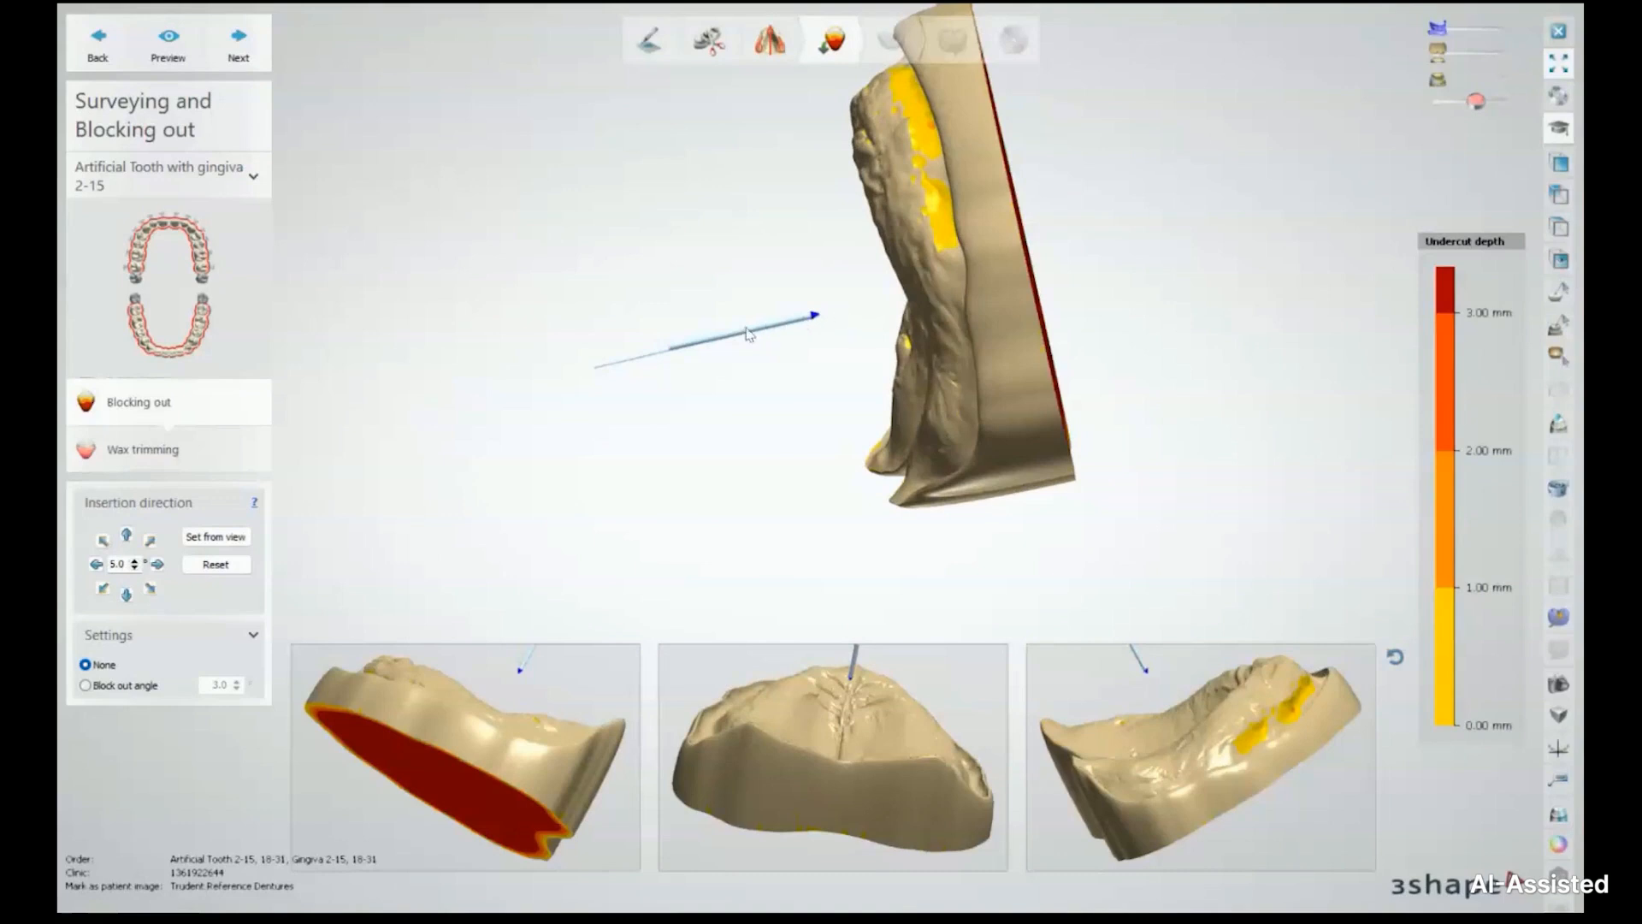
{"action": "mouse_move", "coordinate": [695, 444]}
{"action": "right_mouse_down"}
{"action": "mouse_move", "coordinate": [840, 428]}
{"action": "mouse_move", "coordinate": [734, 391]}
{"action": "mouse_move", "coordinate": [727, 423]}
{"action": "mouse_move", "coordinate": [664, 266]}
{"action": "mouse_move", "coordinate": [669, 194]}
{"action": "right_mouse_up"}
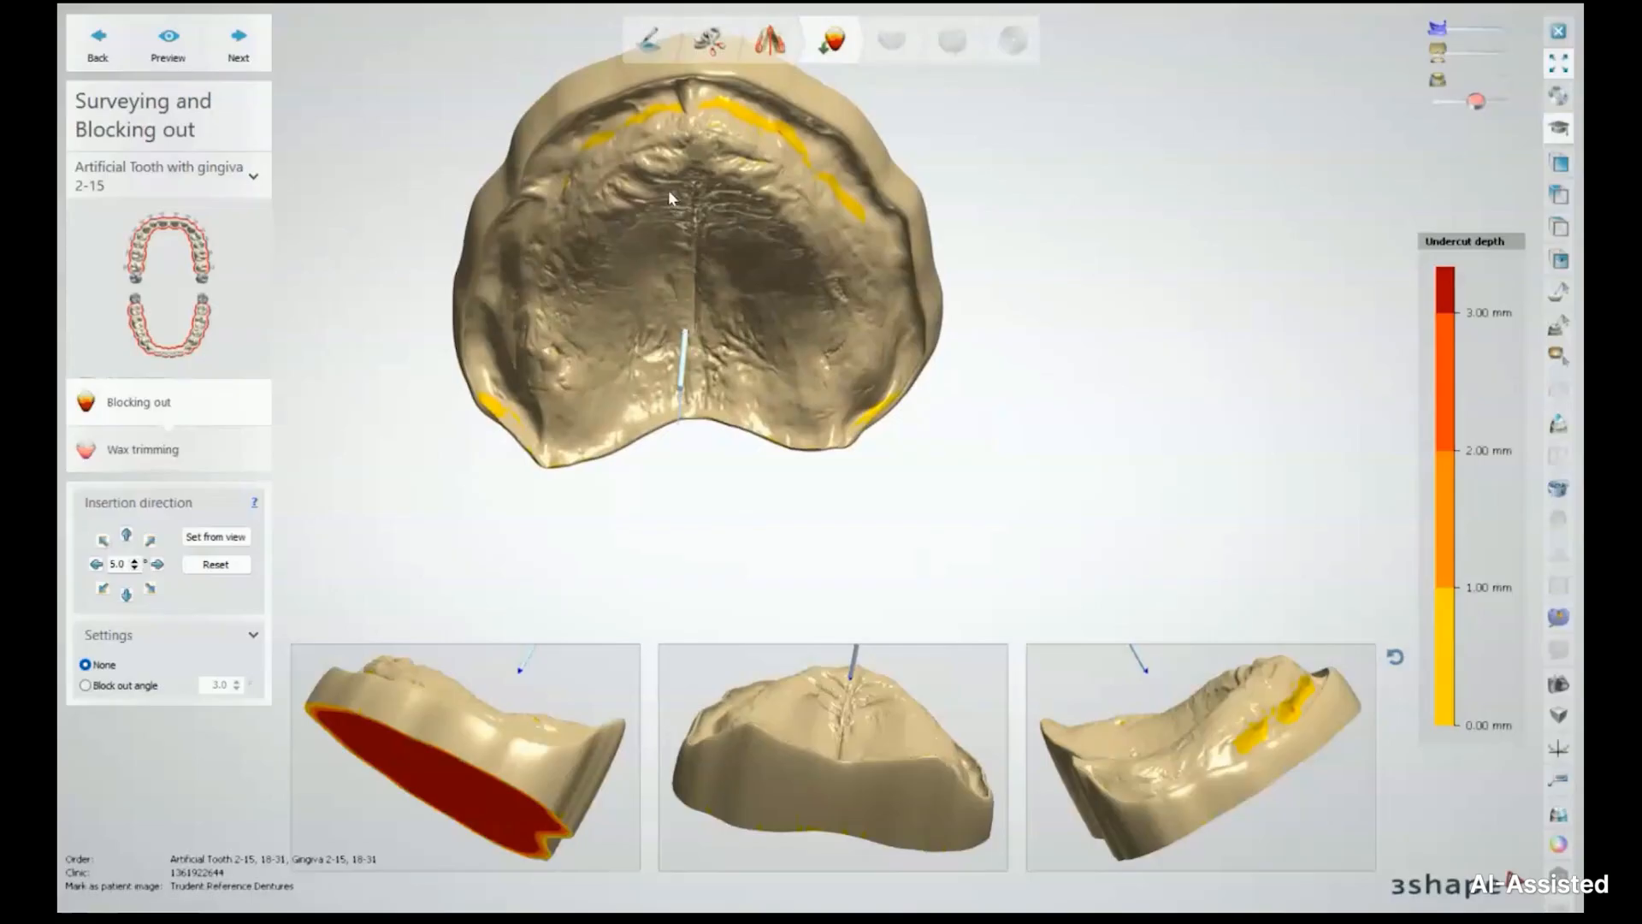
{"action": "right_click_drag", "start_coordinate": [723, 176], "coordinate": [762, 316]}
{"action": "scroll", "coordinate": [749, 315], "scroll_direction": "up", "scroll_amount": 4}
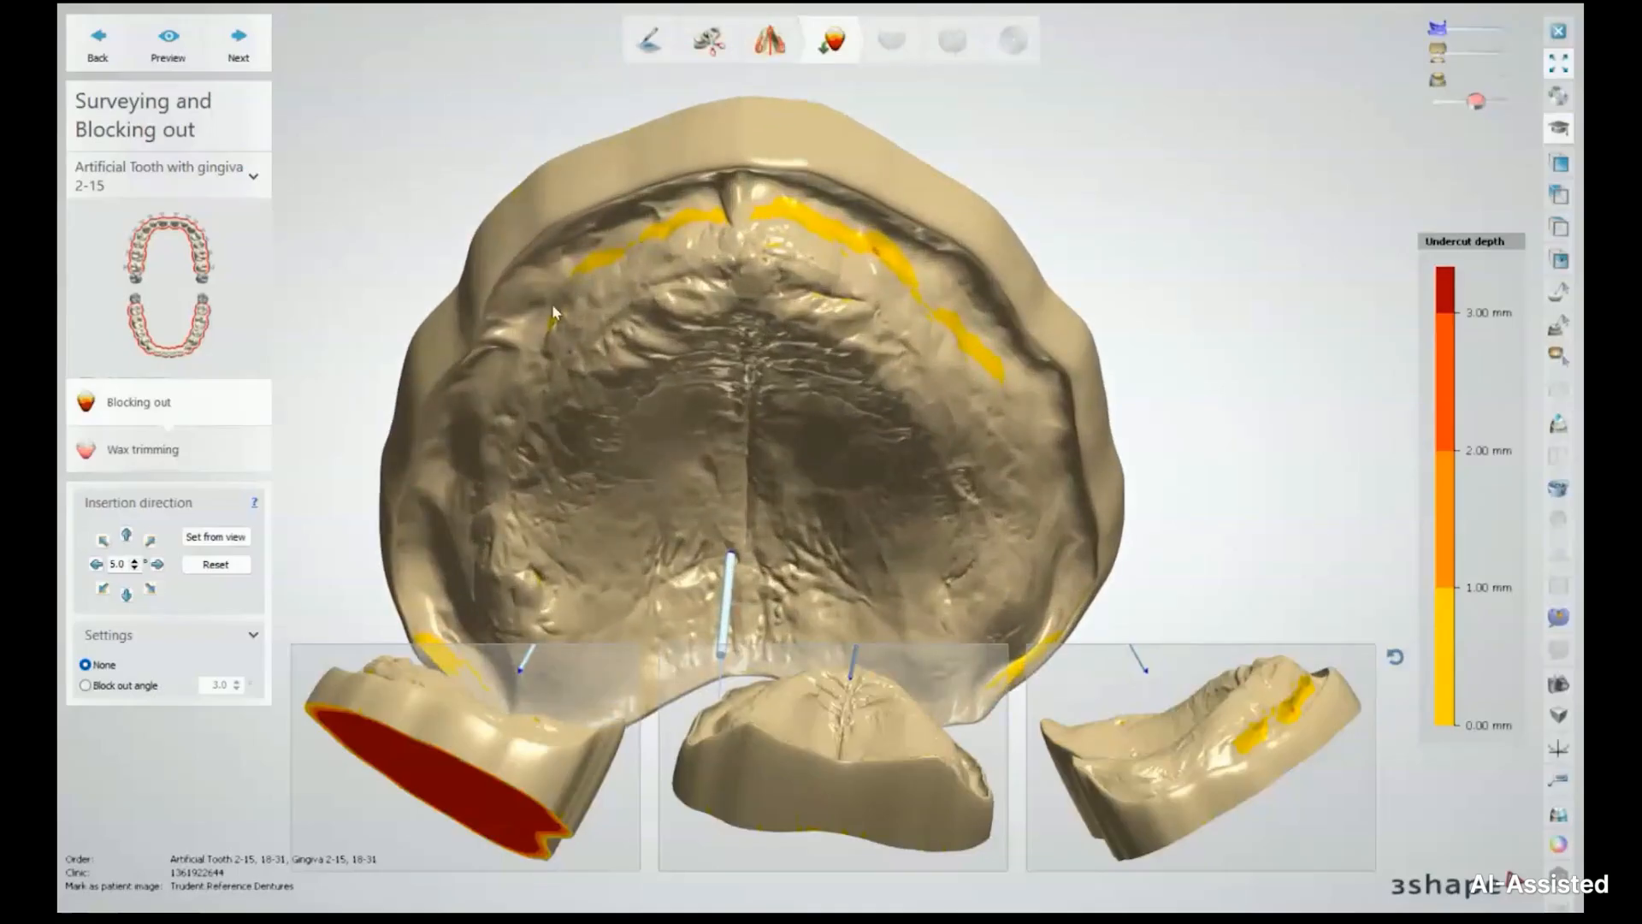
{"action": "scroll", "coordinate": [471, 598], "scroll_direction": "up", "scroll_amount": 1}
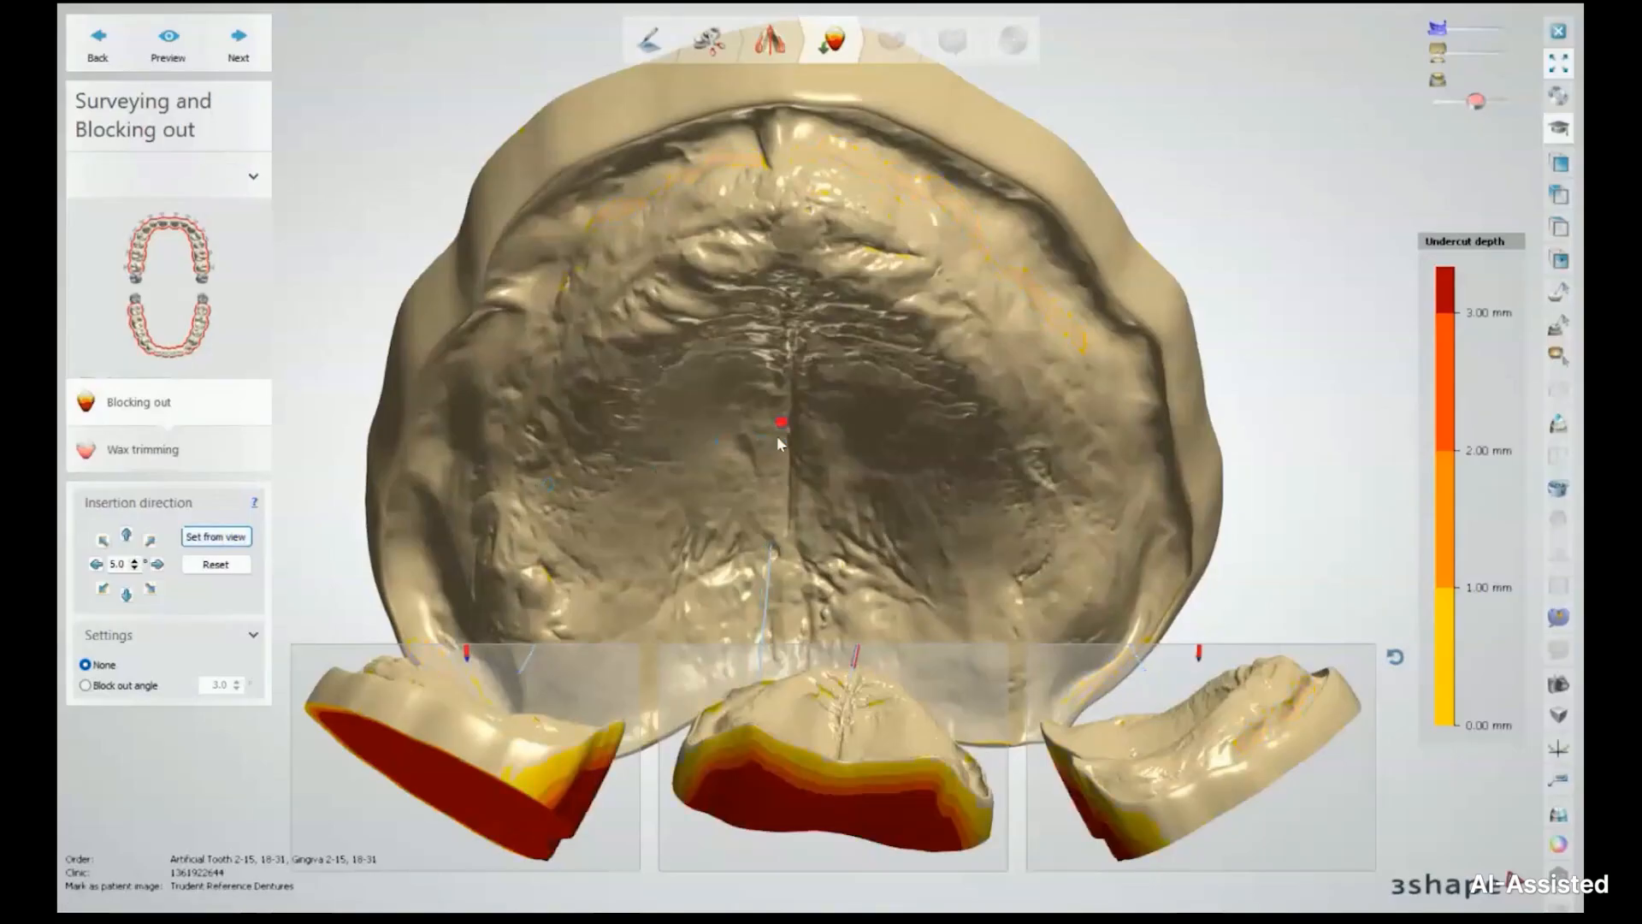
Examine the upper model's undercuts on the ridge, palate and outer base against the new insertion direction
{"action": "middle_click_drag", "start_coordinate": [779, 418], "coordinate": [775, 300]}
{"action": "right_click_drag", "start_coordinate": [776, 300], "coordinate": [1003, 291]}
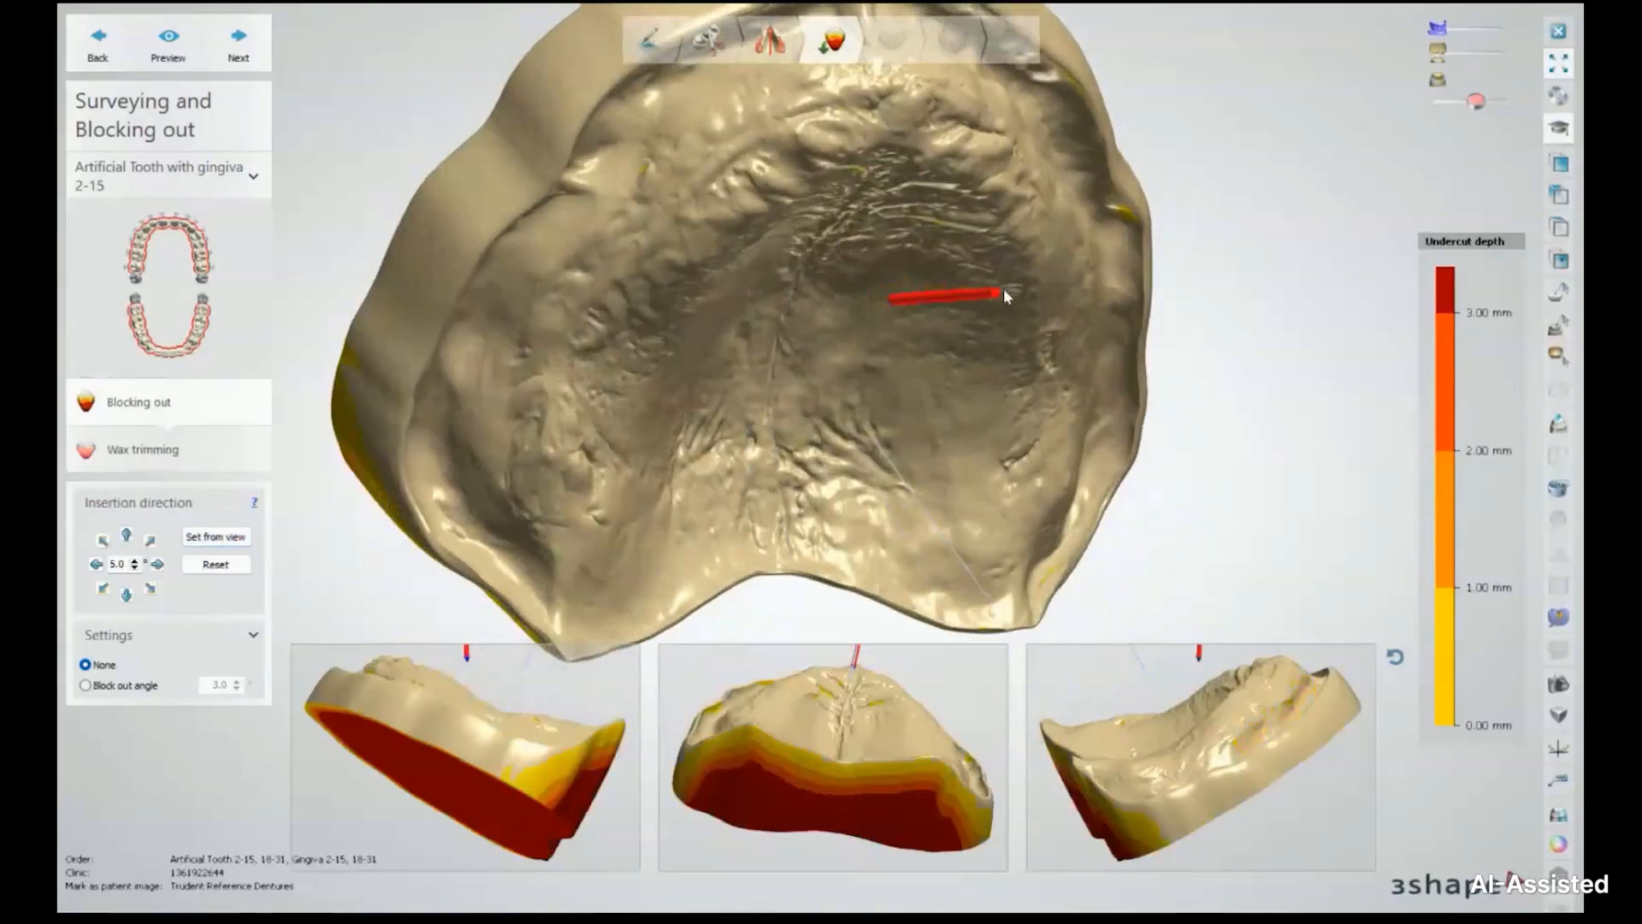
{"action": "right_click_drag", "start_coordinate": [951, 229], "coordinate": [641, 252]}
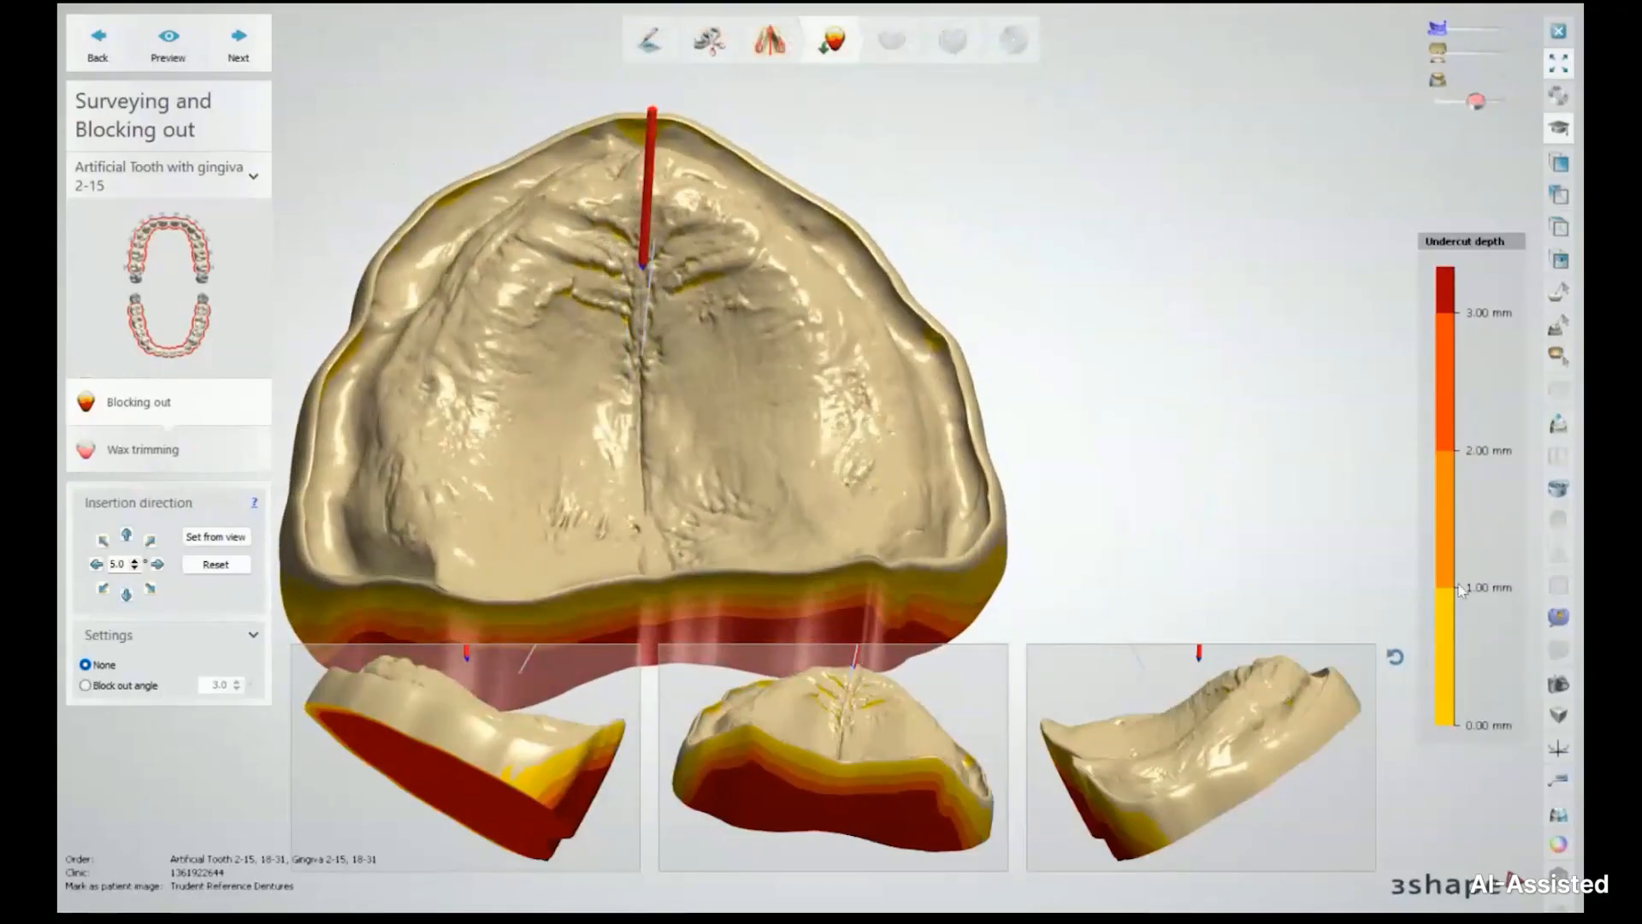
{"action": "right_click_drag", "start_coordinate": [660, 332], "coordinate": [672, 368]}
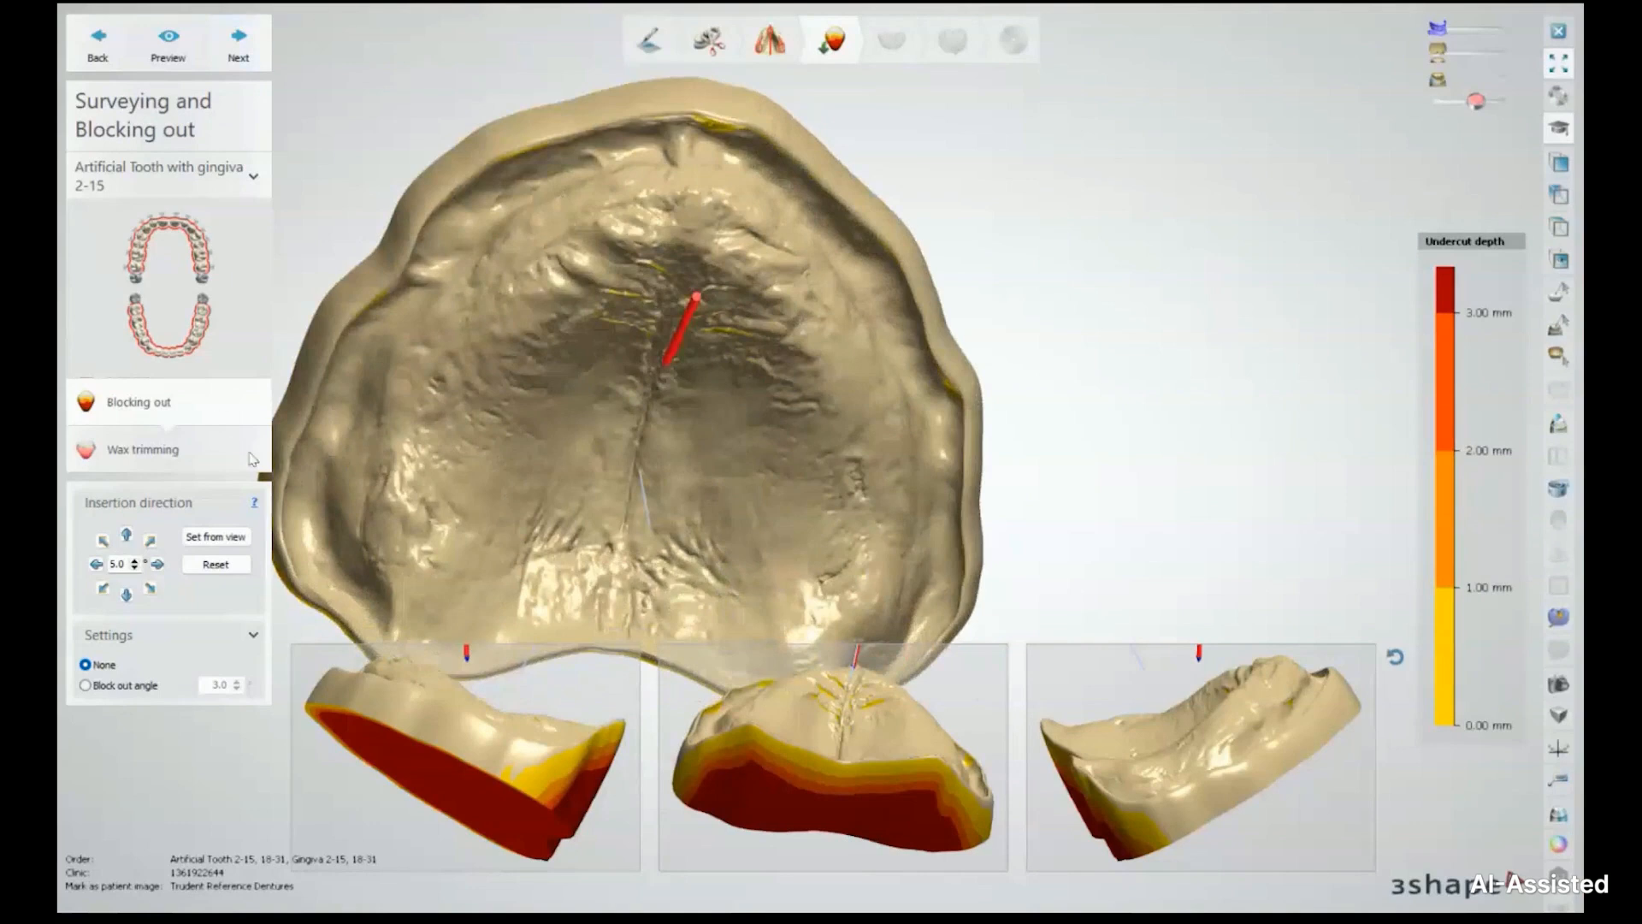
{"action": "scroll", "coordinate": [571, 358], "scroll_direction": "down", "scroll_amount": 4}
{"action": "middle_click_drag", "start_coordinate": [628, 344], "coordinate": [771, 291]}
{"action": "mouse_move", "coordinate": [772, 291]}
{"action": "right_mouse_down"}
{"action": "mouse_move", "coordinate": [781, 246]}
{"action": "mouse_move", "coordinate": [782, 286]}
{"action": "mouse_move", "coordinate": [797, 287]}
{"action": "right_mouse_up"}
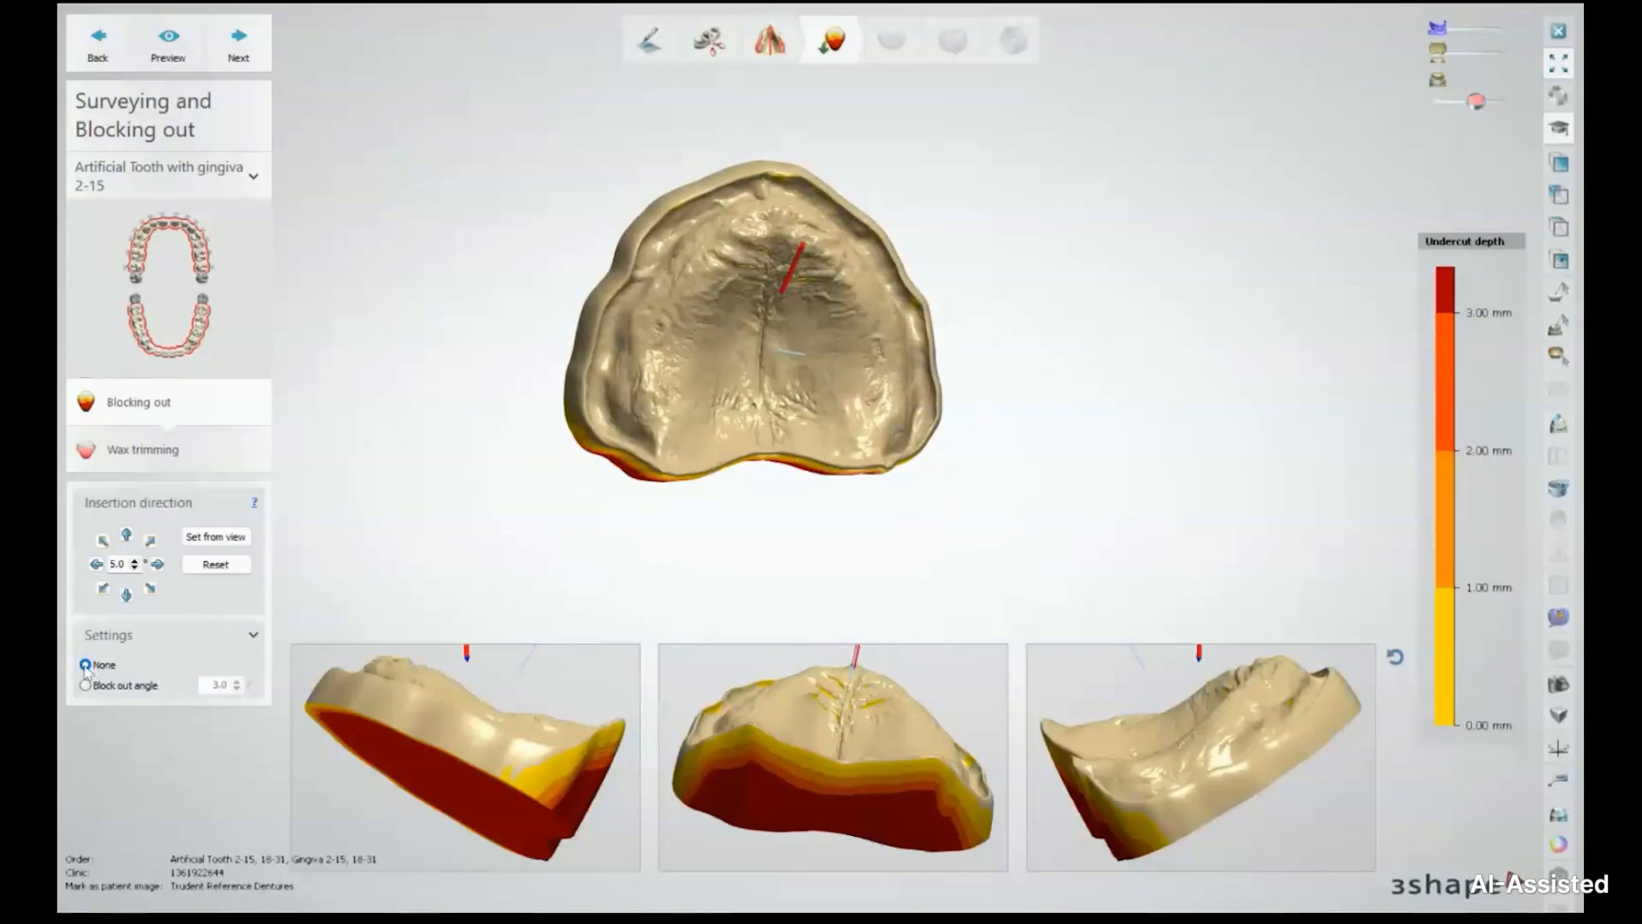
Compute the upper blocking out with the None setting, check the wax trimming stage, and continue to the lower jaw
{"action": "left_click", "coordinate": [240, 44]}
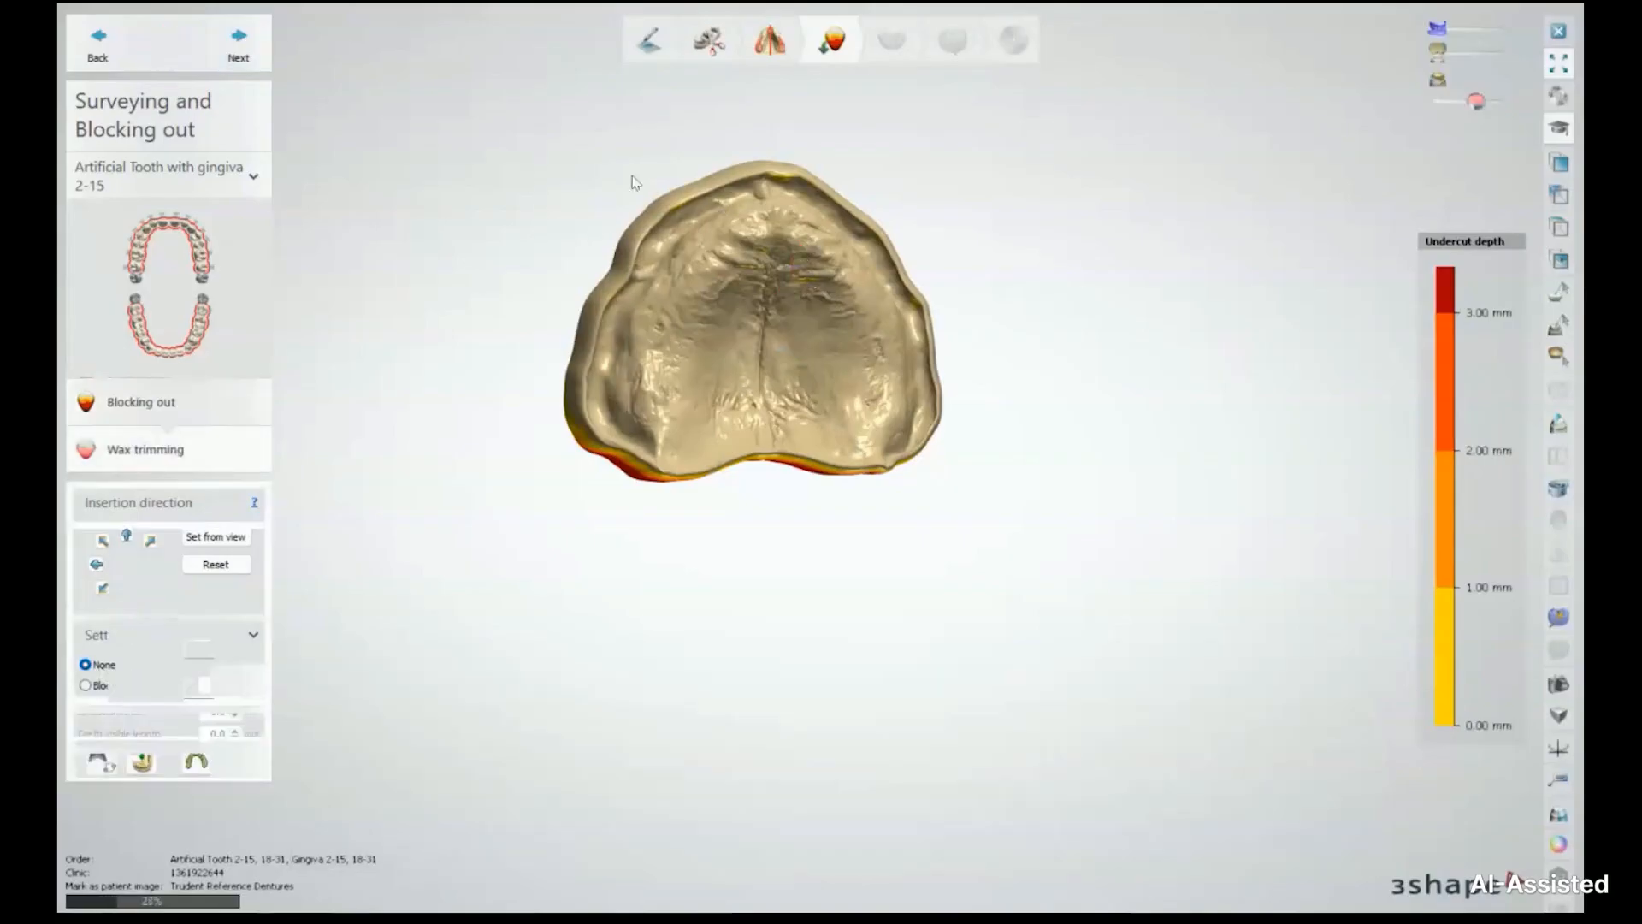
{"action": "right_click_drag", "start_coordinate": [772, 331], "coordinate": [404, 68]}
{"action": "scroll", "coordinate": [764, 299], "scroll_direction": "up", "scroll_amount": 4}
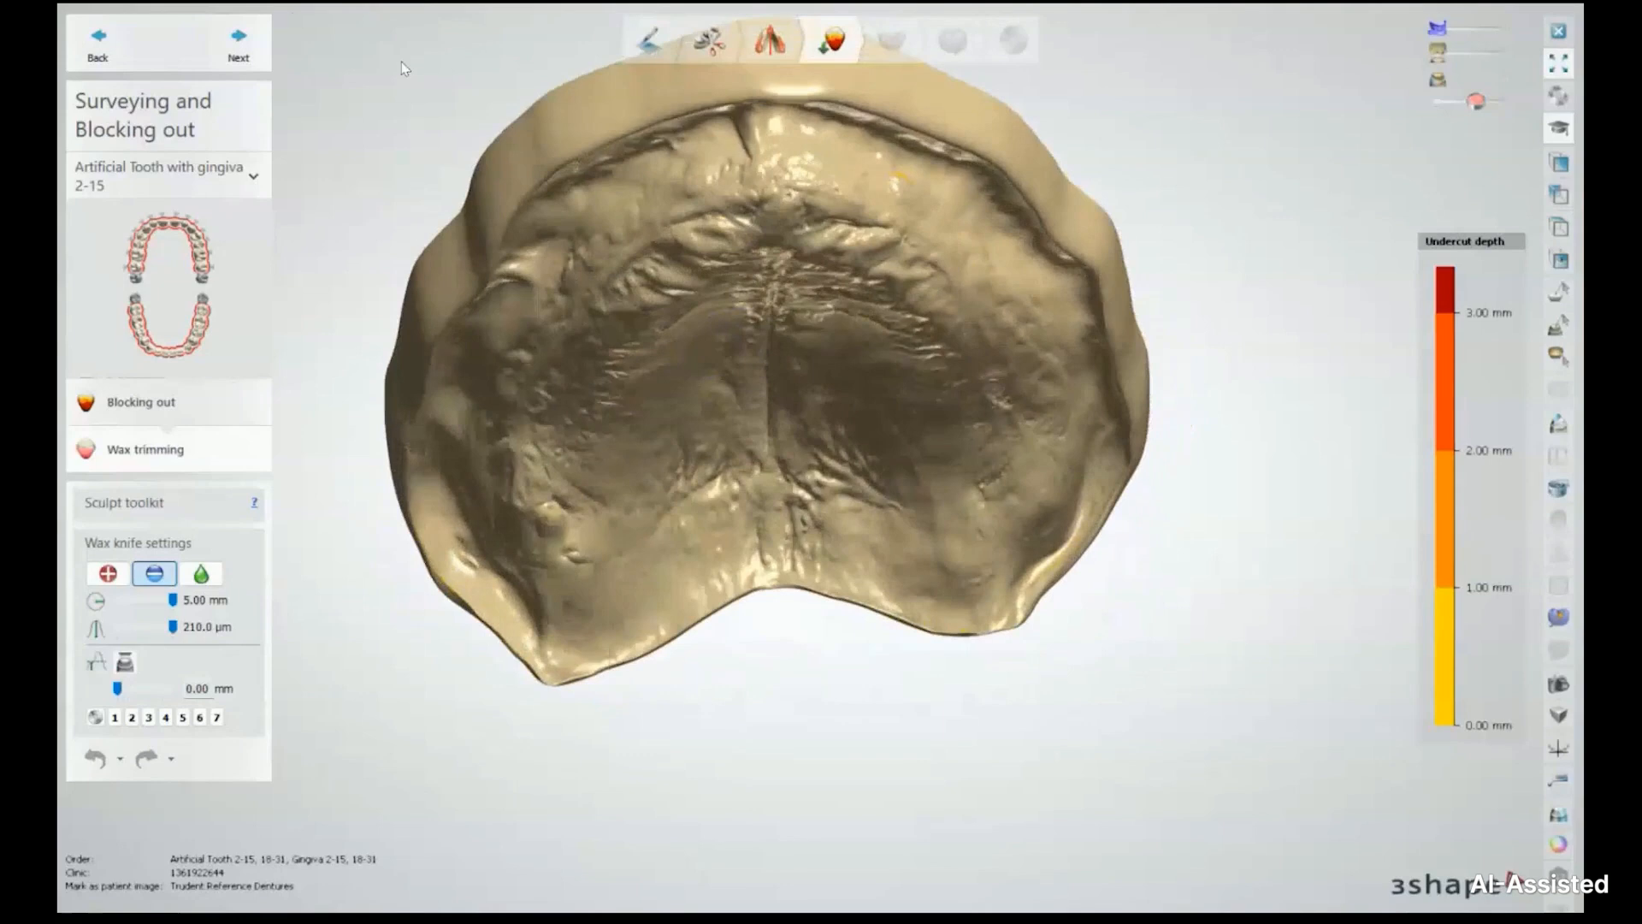
{"action": "left_click", "coordinate": [244, 53]}
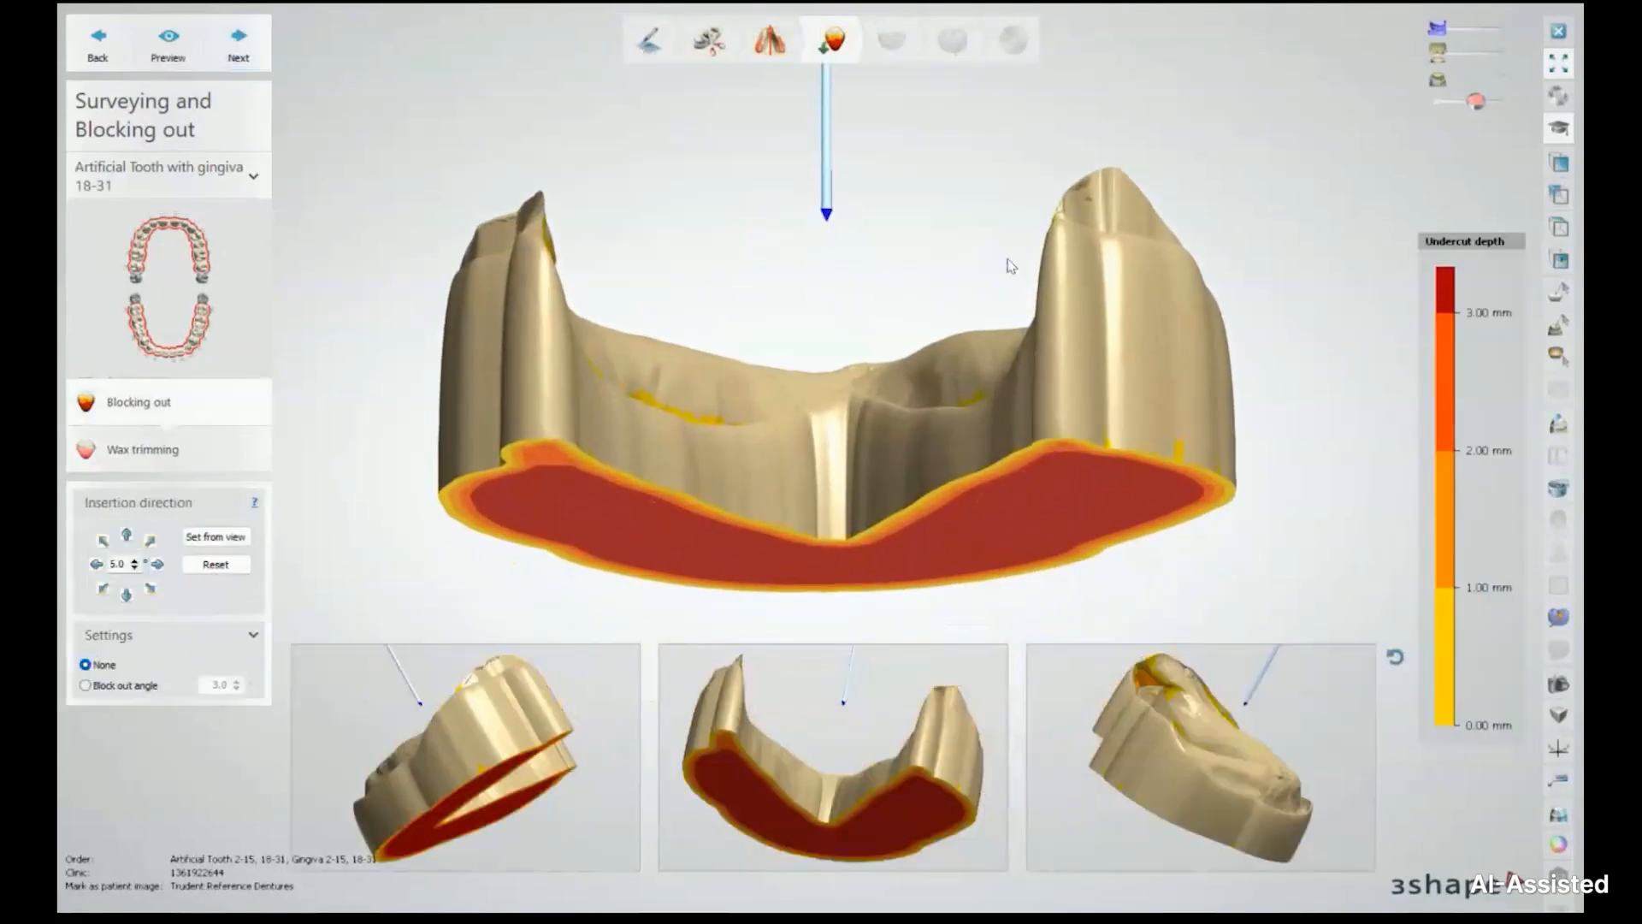
Examine the depth of the posterior lingual undercuts on both sides of the lower model
{"action": "right_click_drag", "start_coordinate": [1084, 211], "coordinate": [943, 238]}
{"action": "scroll", "coordinate": [1085, 200], "scroll_direction": "up", "scroll_amount": 5}
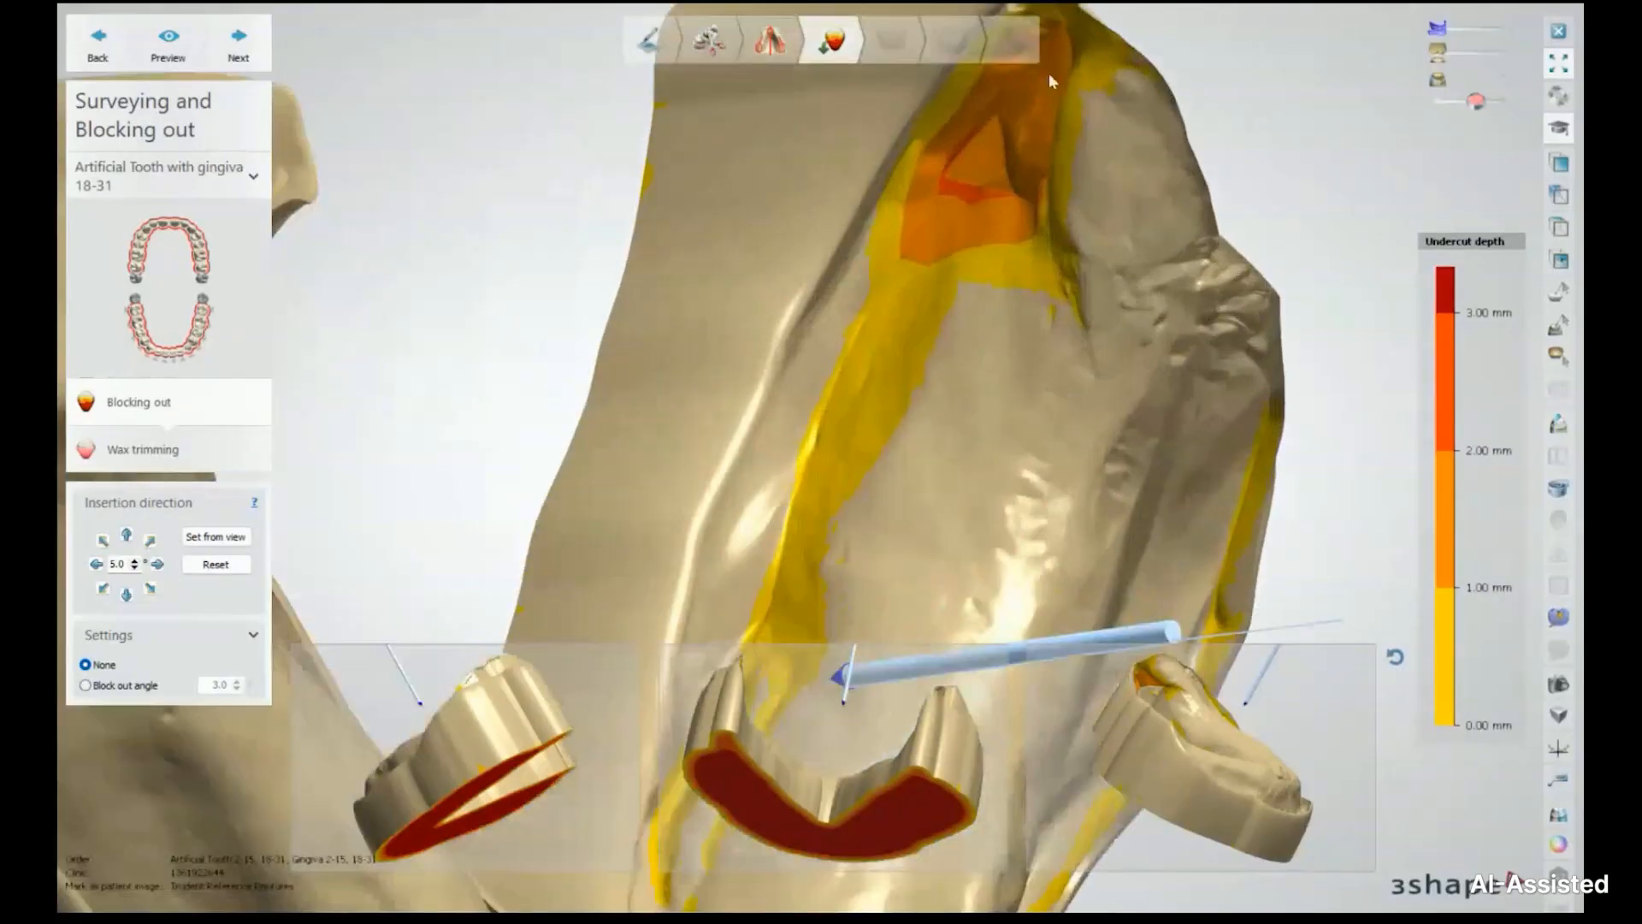
{"action": "right_click_drag", "start_coordinate": [1024, 267], "coordinate": [673, 339]}
{"action": "middle_click_drag", "start_coordinate": [673, 340], "coordinate": [1065, 266]}
{"action": "right_click_drag", "start_coordinate": [1067, 274], "coordinate": [411, 215]}
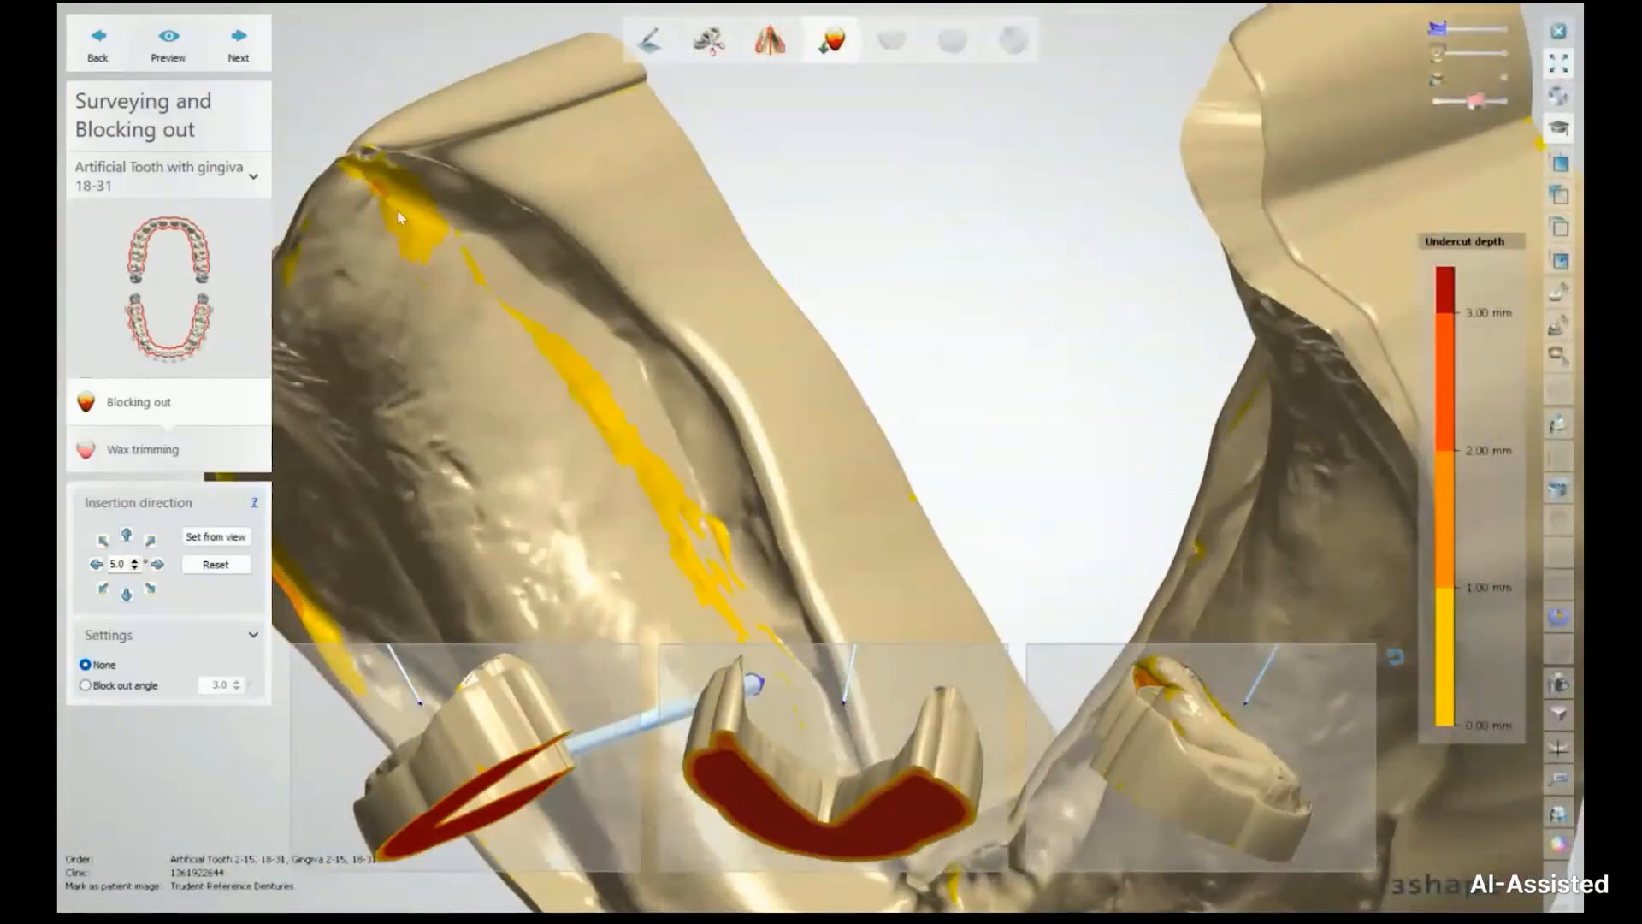
{"action": "right_click_drag", "start_coordinate": [964, 280], "coordinate": [1198, 242]}
{"action": "middle_click_drag", "start_coordinate": [1198, 242], "coordinate": [960, 264]}
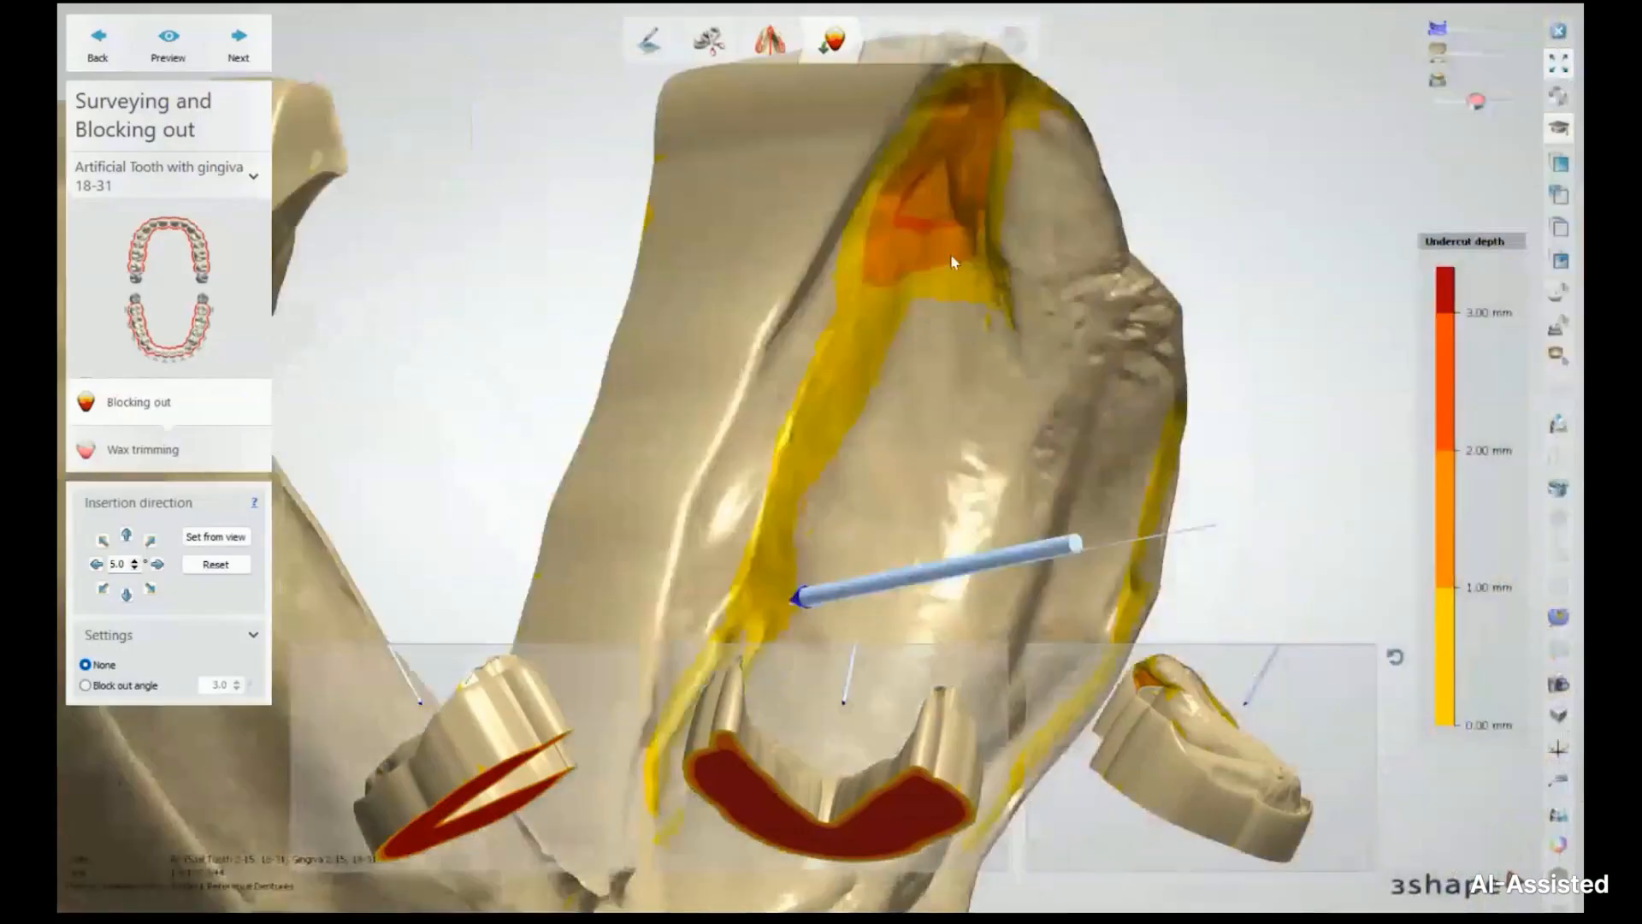
Enable Block out angle for the lower model and set it to 0.0°
{"action": "right_click_drag", "start_coordinate": [960, 264], "coordinate": [885, 117]}
{"action": "right_click_drag", "start_coordinate": [959, 235], "coordinate": [751, 268]}
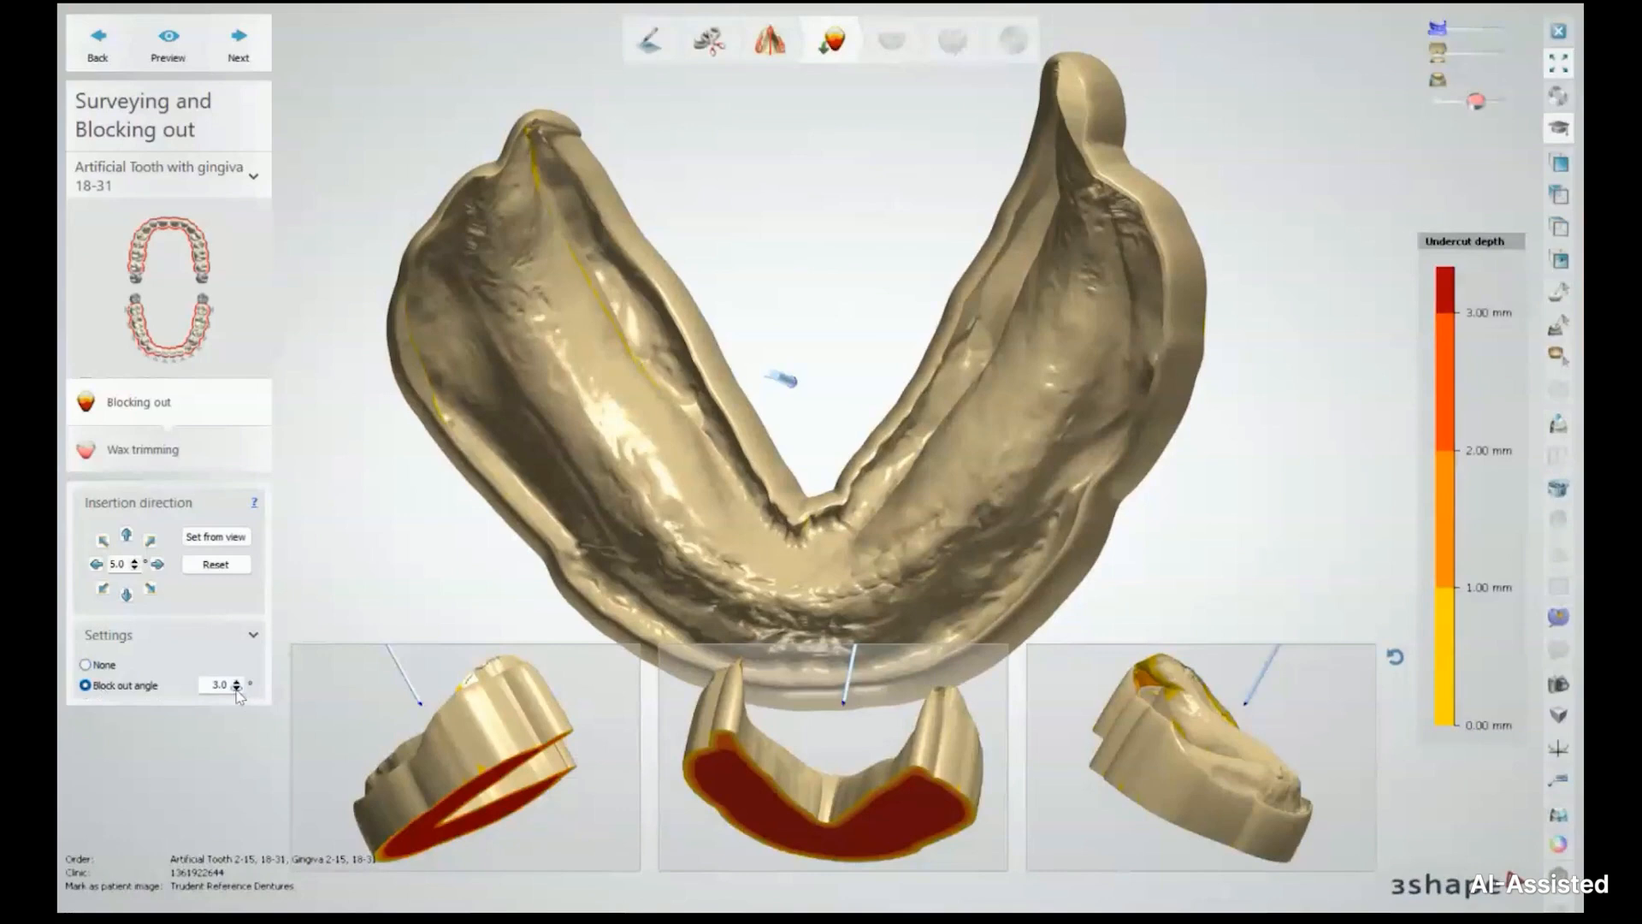
{"action": "right_click_drag", "start_coordinate": [613, 566], "coordinate": [627, 558]}
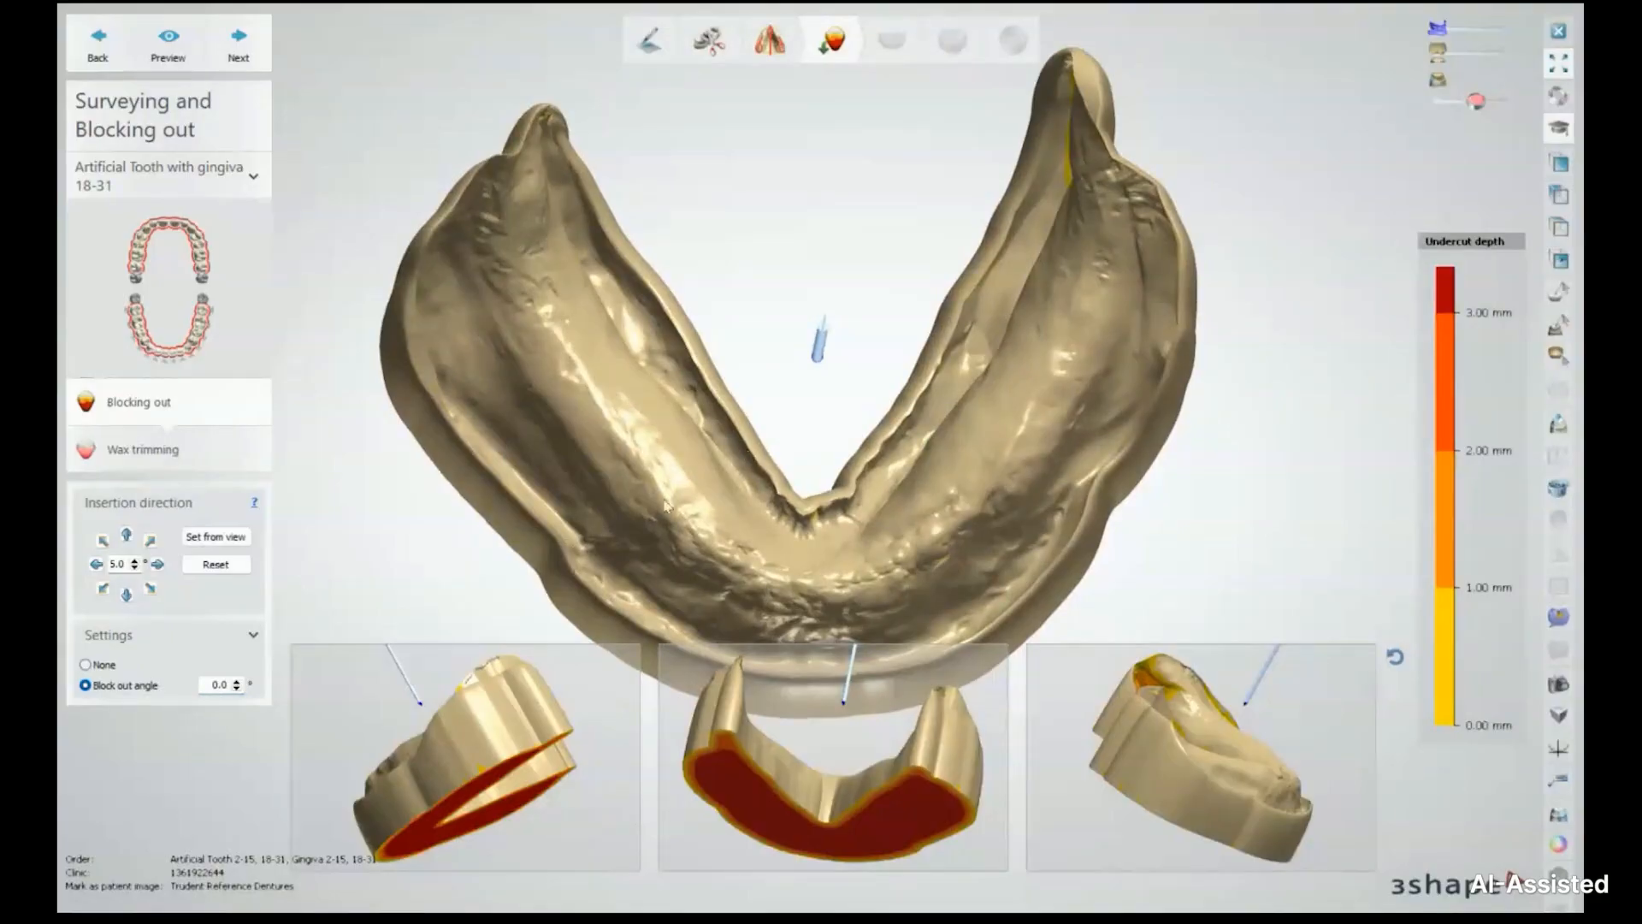
Check the lower undercuts against the insertion direction from the front and posterior lingual area, and proceed to Wax trimming
{"action": "mouse_move", "coordinate": [853, 360]}
{"action": "right_mouse_down"}
{"action": "mouse_move", "coordinate": [835, 275]}
{"action": "mouse_move", "coordinate": [854, 245]}
{"action": "mouse_move", "coordinate": [798, 392]}
{"action": "mouse_move", "coordinate": [758, 208]}
{"action": "right_mouse_up"}
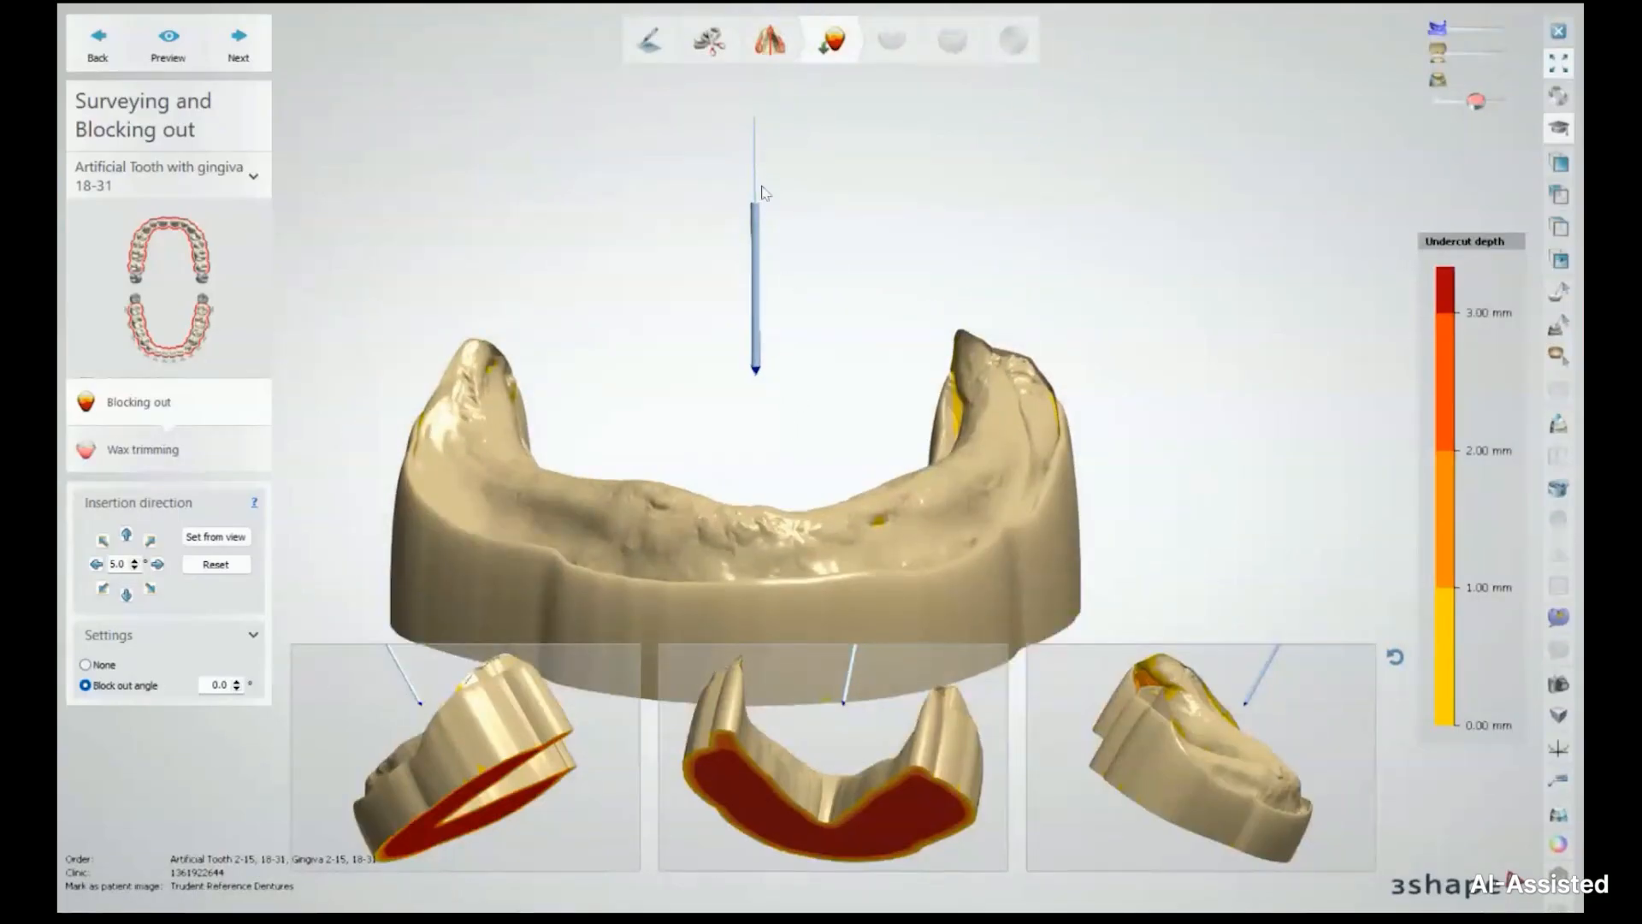
{"action": "mouse_move", "coordinate": [793, 342]}
{"action": "right_mouse_down"}
{"action": "mouse_move", "coordinate": [747, 538]}
{"action": "mouse_move", "coordinate": [758, 367]}
{"action": "mouse_move", "coordinate": [906, 358]}
{"action": "right_mouse_up"}
{"action": "scroll", "coordinate": [892, 340], "scroll_direction": "up", "scroll_amount": 4}
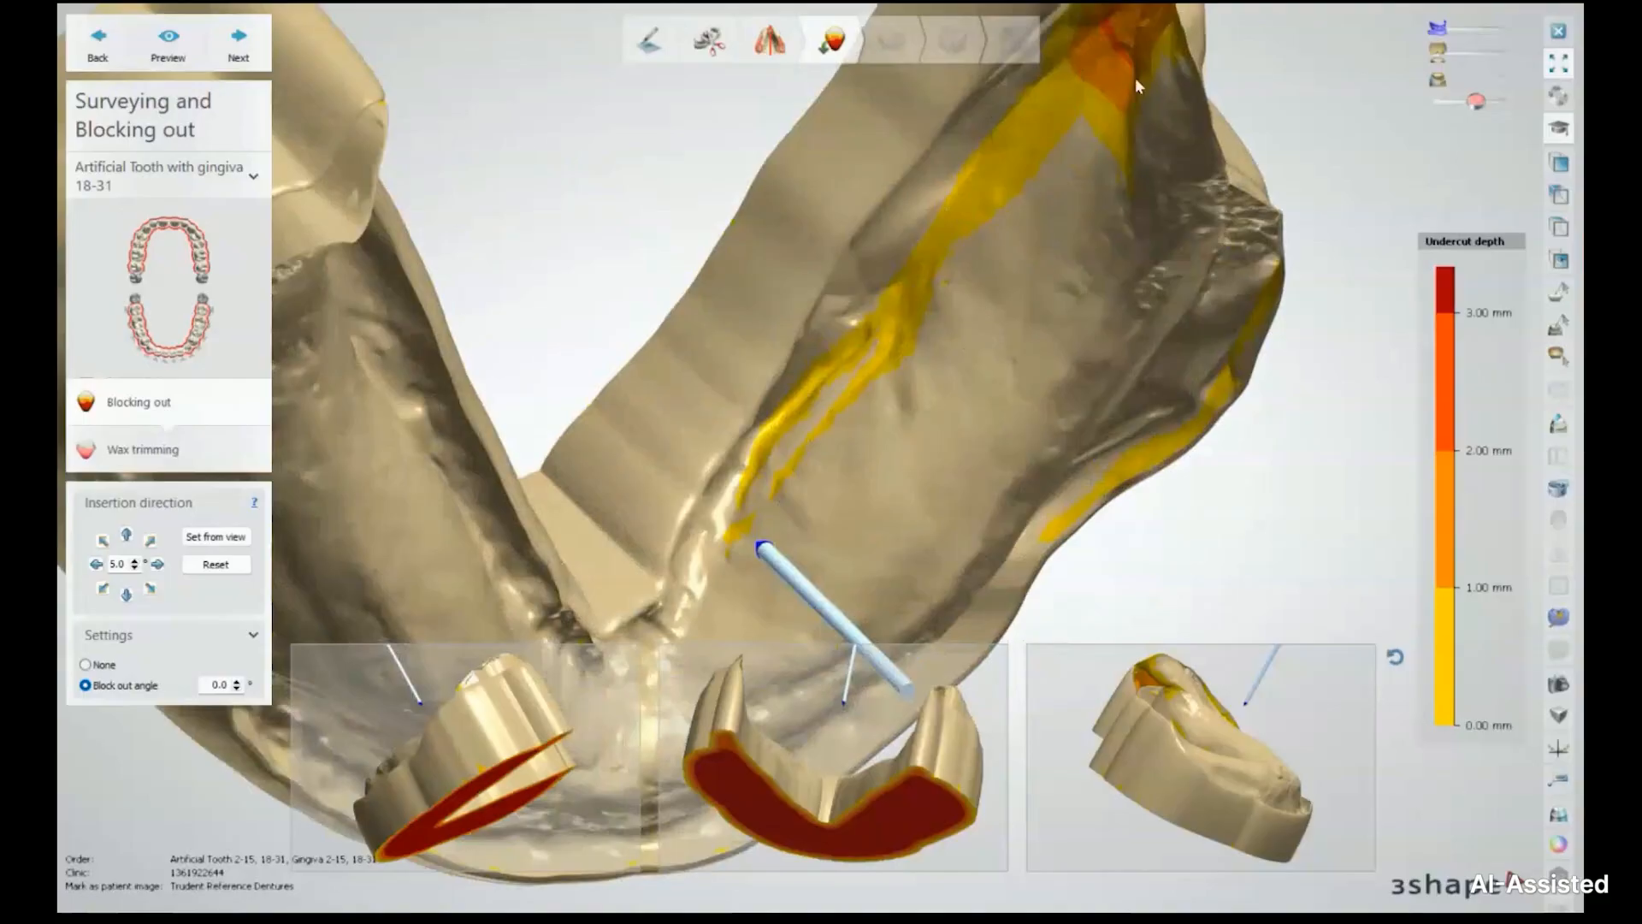
{"action": "scroll", "coordinate": [968, 241], "scroll_direction": "down", "scroll_amount": 5}
{"action": "right_click_drag", "start_coordinate": [968, 241], "coordinate": [917, 187]}
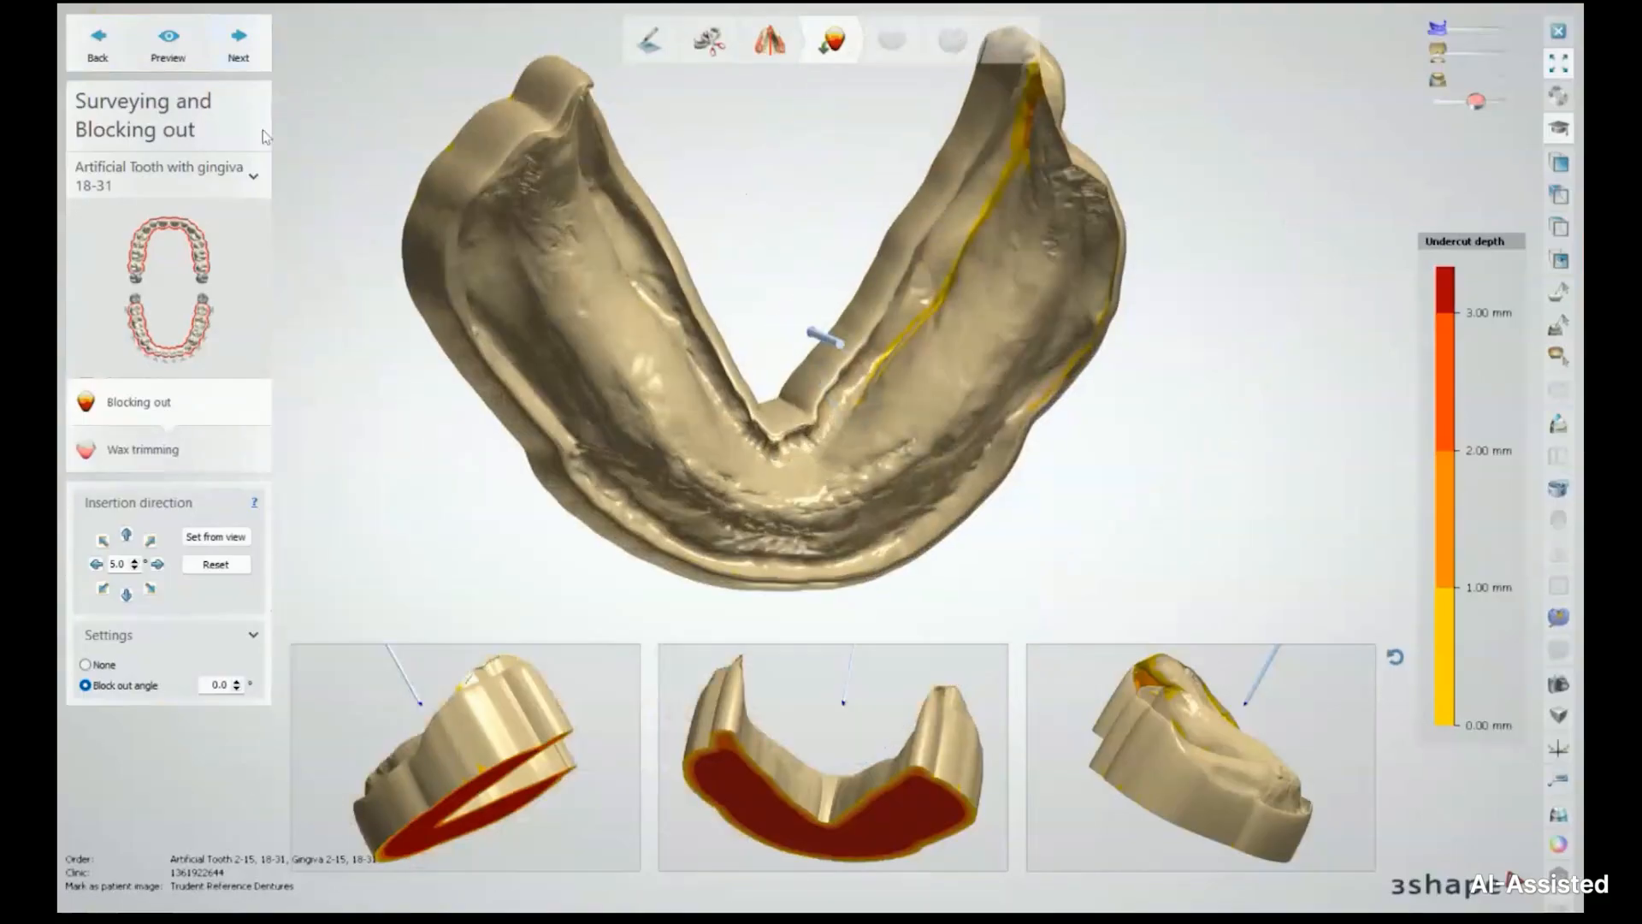
{"action": "left_click", "coordinate": [239, 50]}
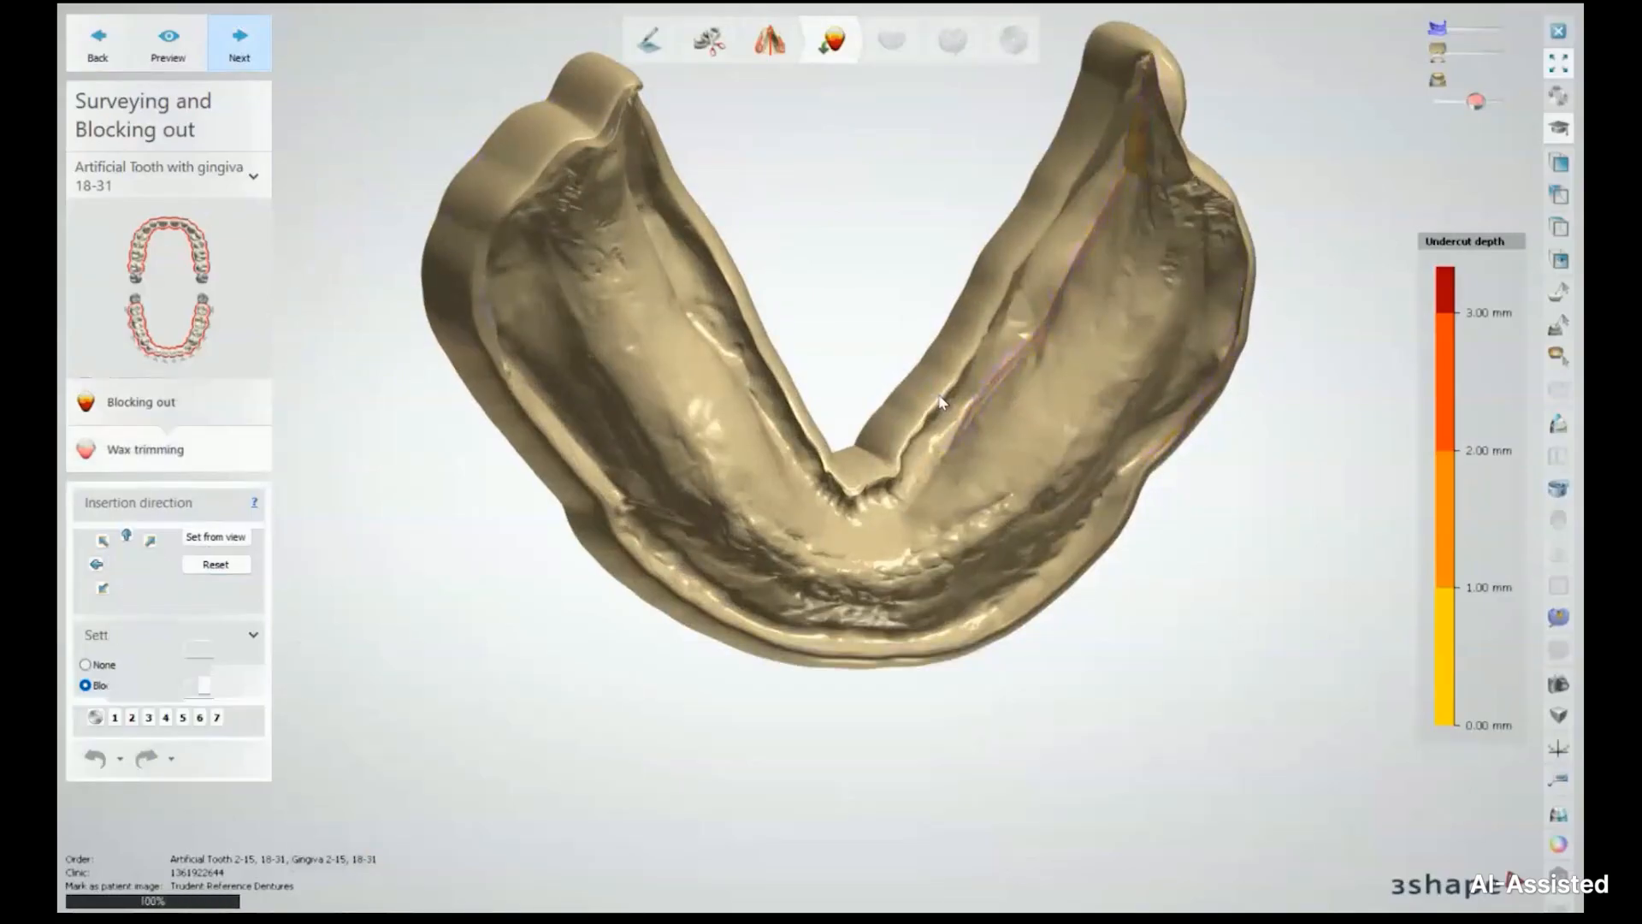
Raise the block-out wax visibility to maximum and inspect the waxed areas on the lower model
{"action": "left_click_drag", "start_coordinate": [1483, 102], "coordinate": [1501, 103]}
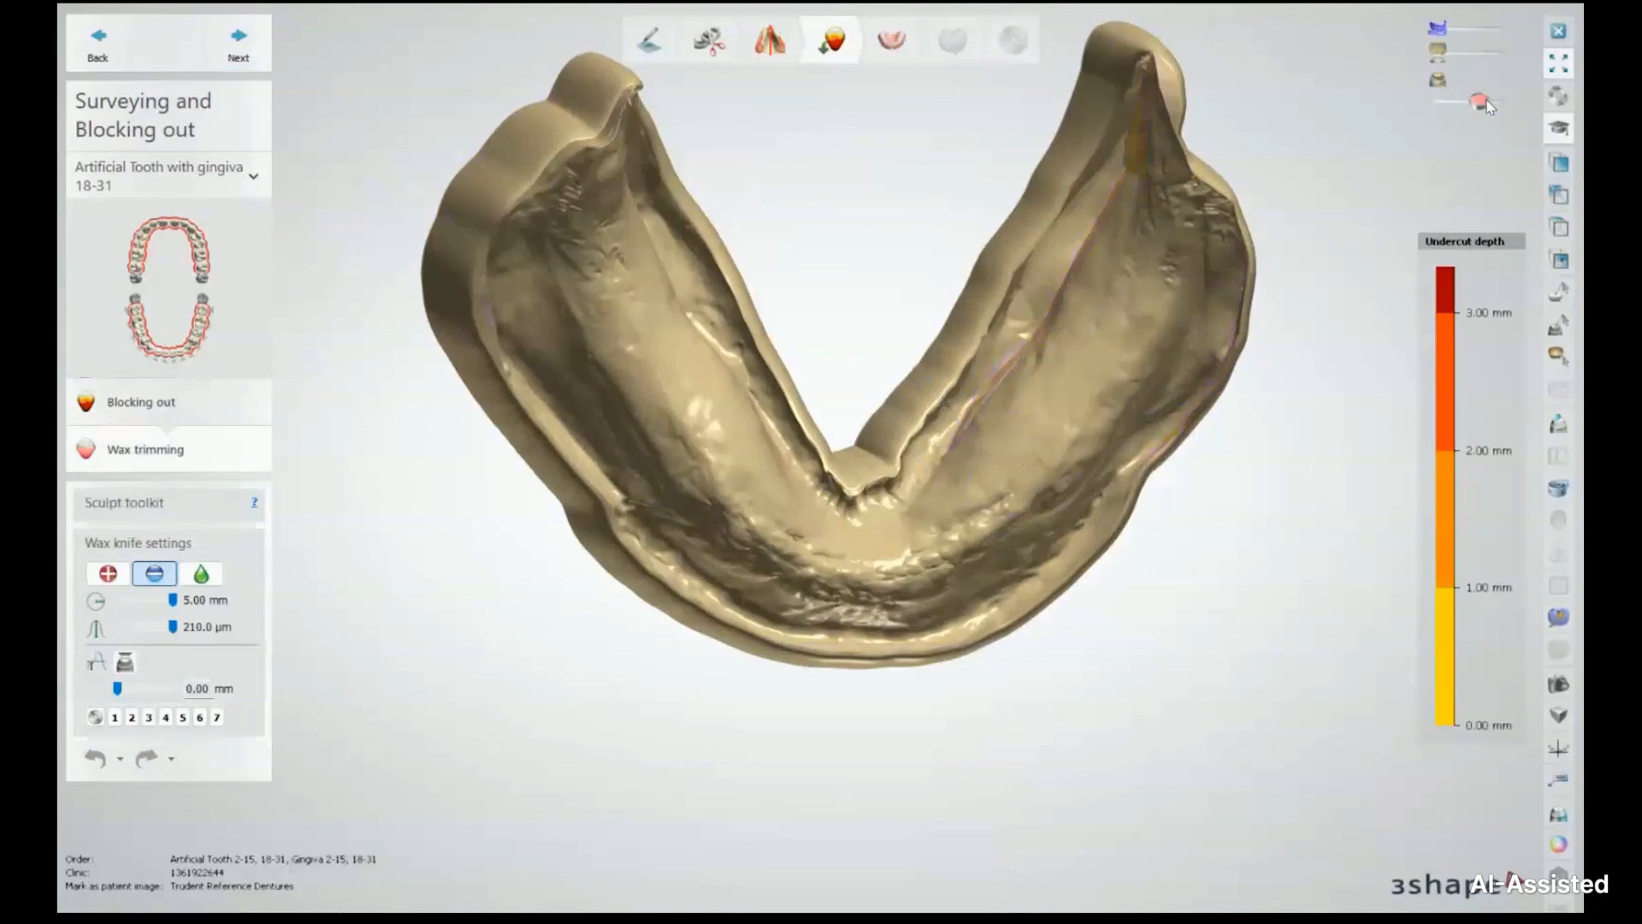
{"action": "right_click_drag", "start_coordinate": [1274, 259], "coordinate": [886, 221]}
{"action": "right_click_drag", "start_coordinate": [854, 291], "coordinate": [821, 449]}
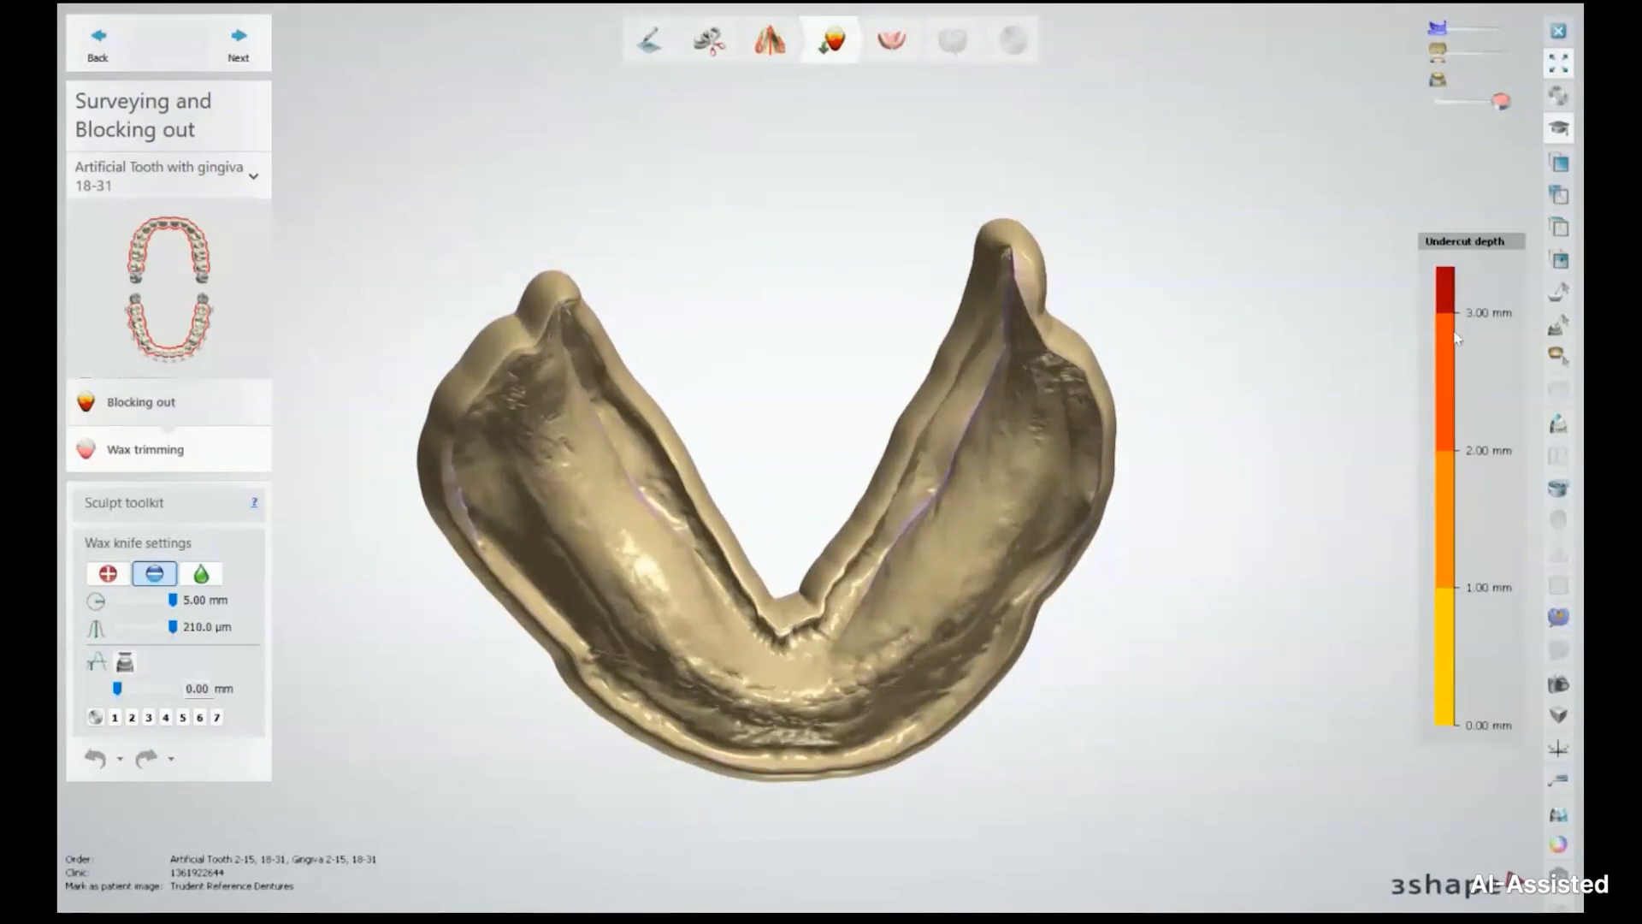
Smooth the block-out wax along the lingual slopes on both sides of the lower model with the 5.00 mm wax knife
{"action": "right_click_drag", "start_coordinate": [718, 538], "coordinate": [999, 369]}
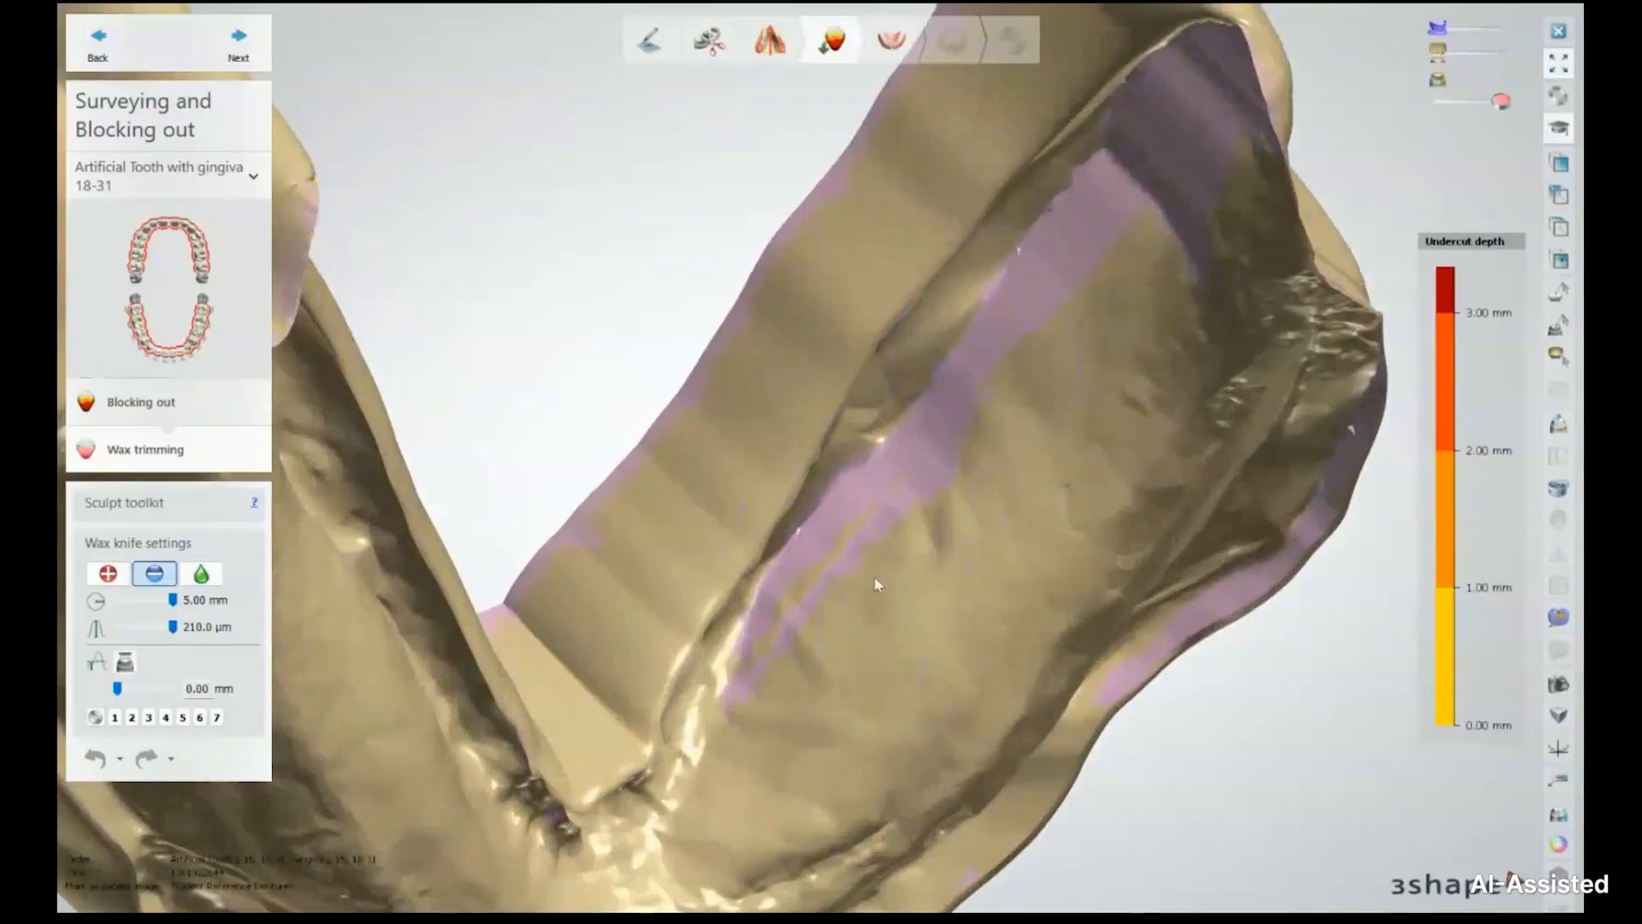
{"action": "mouse_move", "coordinate": [746, 691]}
{"action": "left_mouse_down"}
{"action": "mouse_move", "coordinate": [778, 602]}
{"action": "mouse_move", "coordinate": [874, 525]}
{"action": "mouse_move", "coordinate": [832, 496]}
{"action": "mouse_move", "coordinate": [725, 695]}
{"action": "left_mouse_up"}
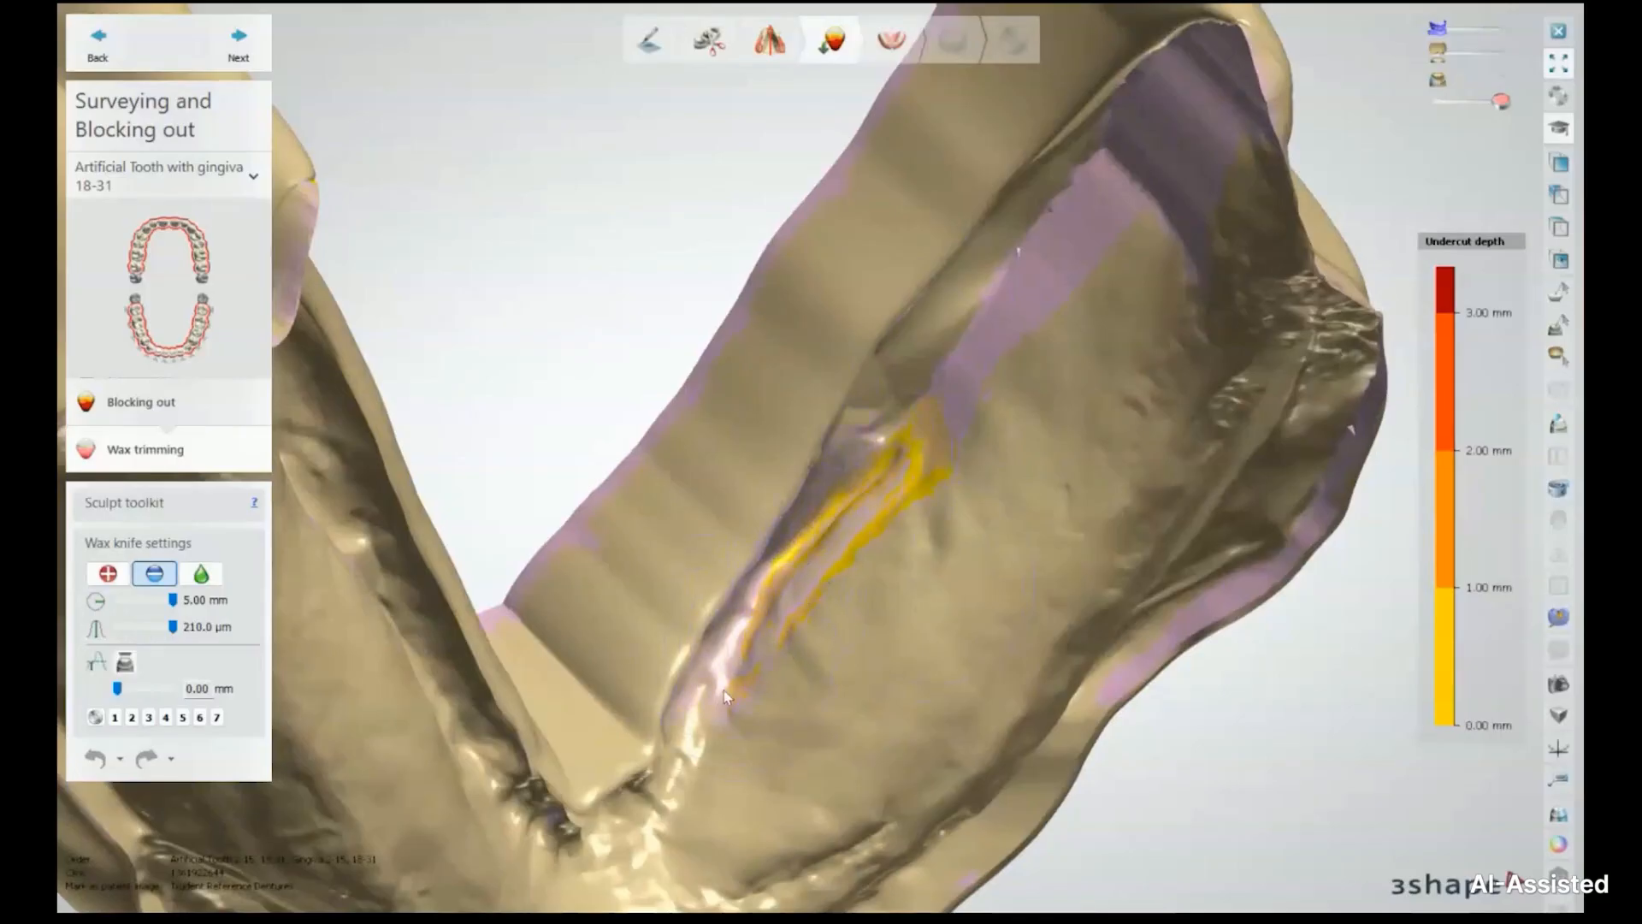
{"action": "mouse_move", "coordinate": [940, 419]}
{"action": "left_mouse_down"}
{"action": "mouse_move", "coordinate": [993, 325]}
{"action": "mouse_move", "coordinate": [1030, 320]}
{"action": "mouse_move", "coordinate": [994, 310]}
{"action": "mouse_move", "coordinate": [869, 508]}
{"action": "left_mouse_up"}
{"action": "right_click_drag", "start_coordinate": [871, 647], "coordinate": [750, 622]}
{"action": "mouse_move", "coordinate": [750, 623]}
{"action": "left_mouse_down"}
{"action": "mouse_move", "coordinate": [696, 404]}
{"action": "mouse_move", "coordinate": [625, 283]}
{"action": "left_mouse_up"}
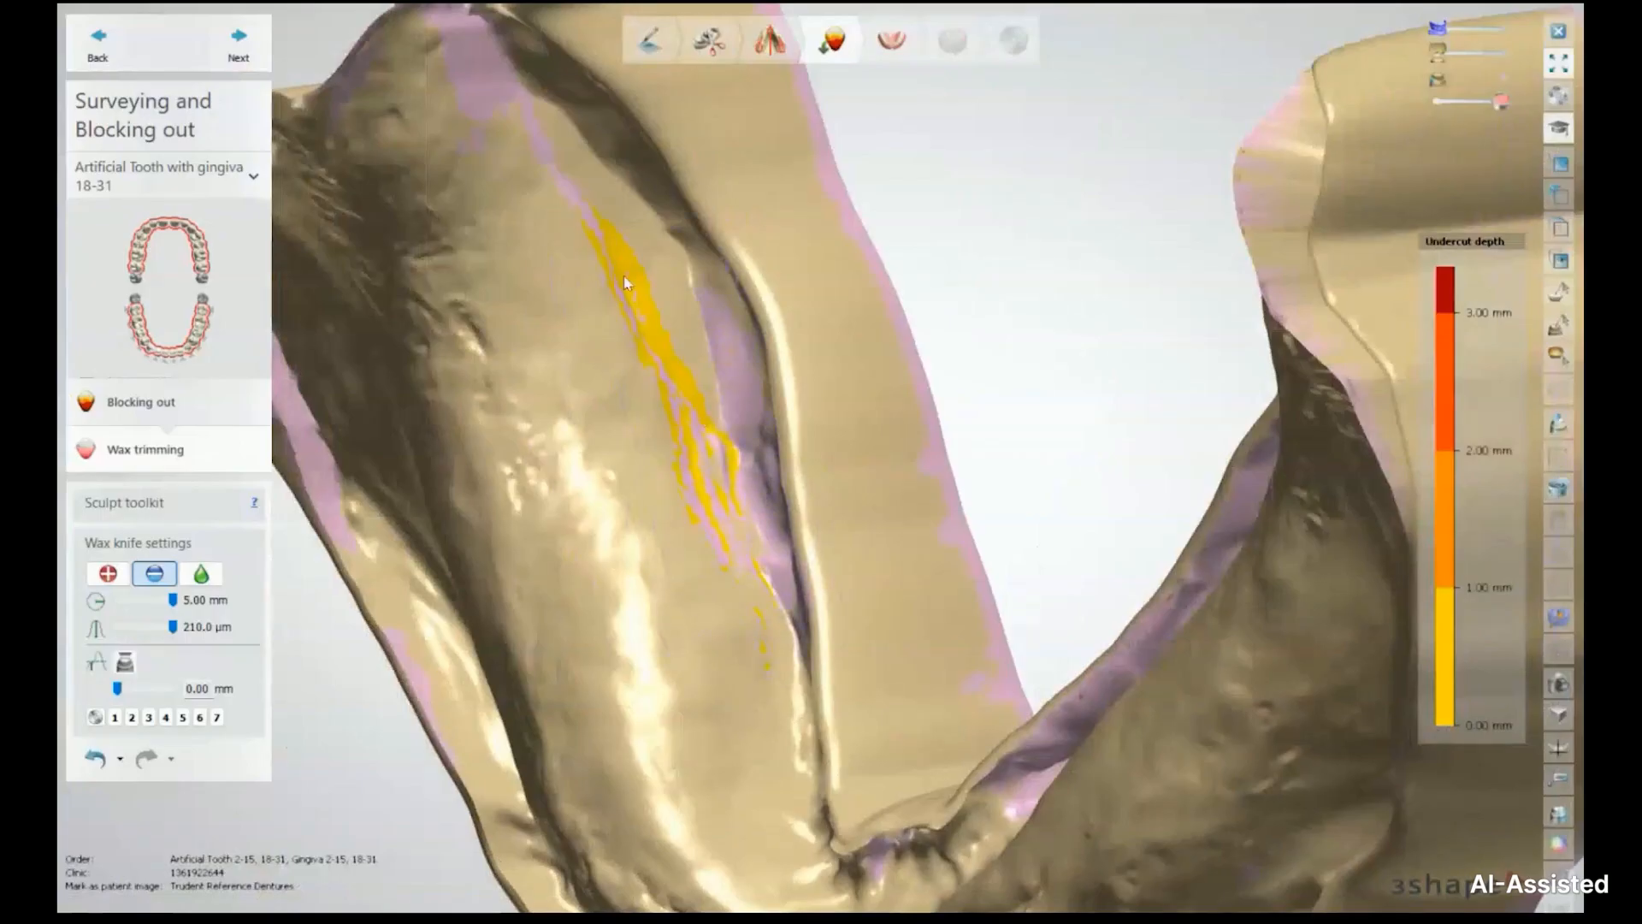
Smooth the wax over the small undercut on the anterior labial side of the lower ridge
{"action": "right_click_drag", "start_coordinate": [746, 568], "coordinate": [928, 610]}
{"action": "scroll", "coordinate": [838, 663], "scroll_direction": "down", "scroll_amount": 10}
{"action": "scroll", "coordinate": [941, 692], "scroll_direction": "up", "scroll_amount": 10}
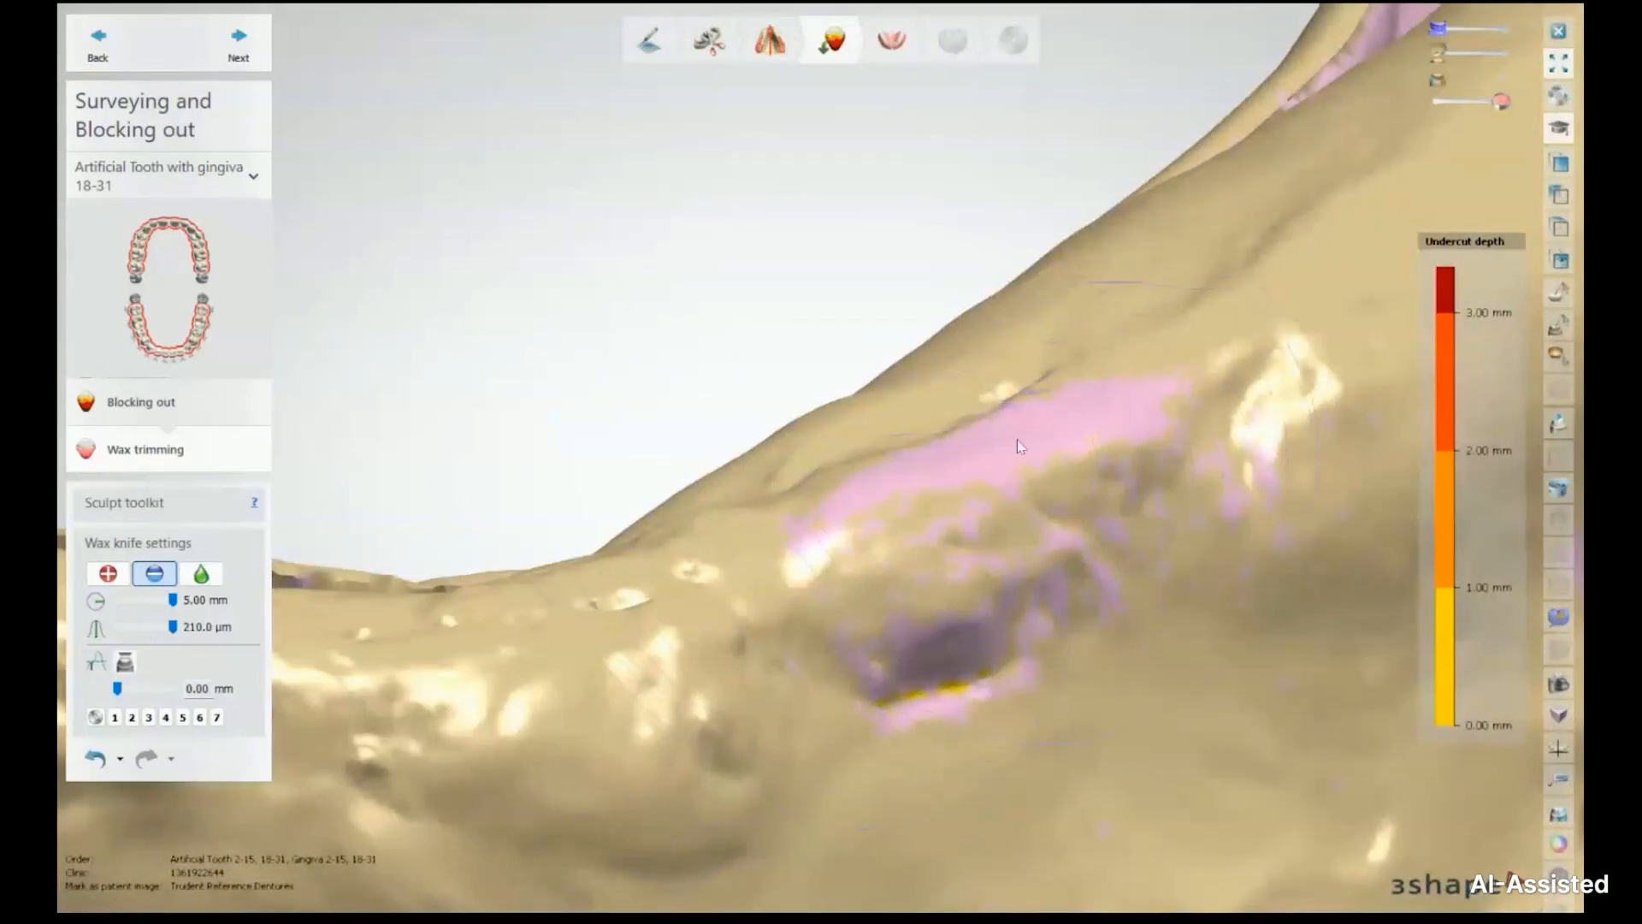
{"action": "mouse_move", "coordinate": [942, 685]}
{"action": "left_mouse_down"}
{"action": "mouse_move", "coordinate": [978, 604]}
{"action": "mouse_move", "coordinate": [1012, 583]}
{"action": "left_mouse_up"}
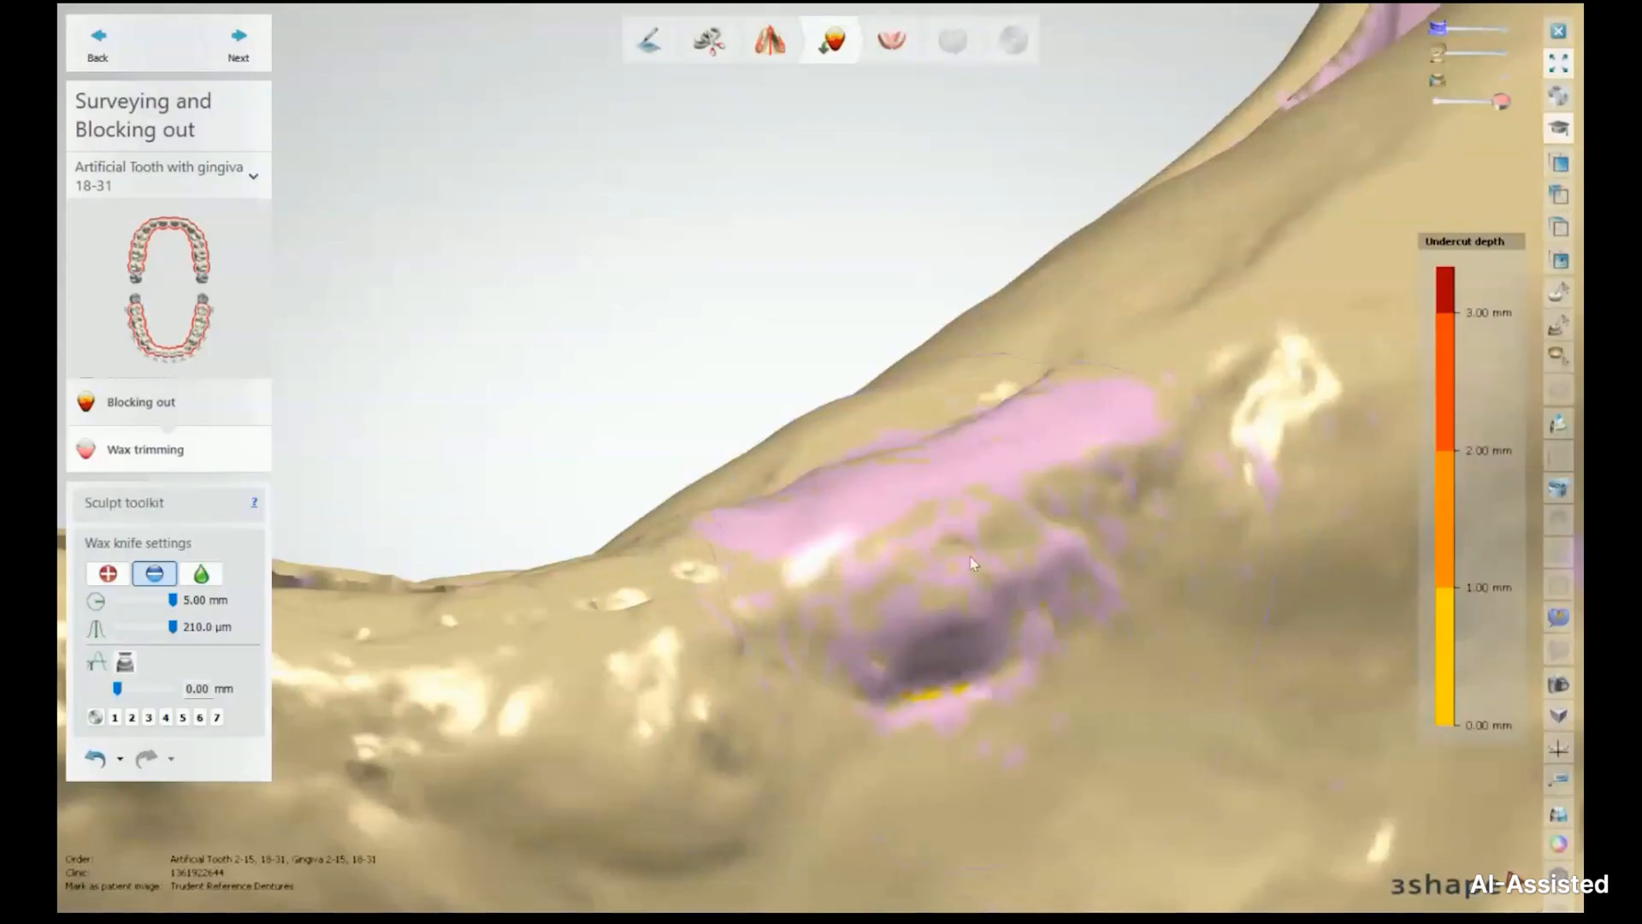
Blend the wax edge on the patient's left lingual slope of the lower model into the surrounding tissue surface
{"action": "scroll", "coordinate": [969, 556], "scroll_direction": "down", "scroll_amount": 5}
{"action": "right_click_drag", "start_coordinate": [968, 556], "coordinate": [835, 542]}
{"action": "mouse_move", "coordinate": [874, 486]}
{"action": "left_mouse_down"}
{"action": "mouse_move", "coordinate": [1032, 217]}
{"action": "mouse_move", "coordinate": [957, 326]}
{"action": "mouse_move", "coordinate": [821, 607]}
{"action": "mouse_move", "coordinate": [885, 569]}
{"action": "mouse_move", "coordinate": [955, 438]}
{"action": "left_mouse_up"}
{"action": "right_click_drag", "start_coordinate": [954, 438], "coordinate": [975, 306]}
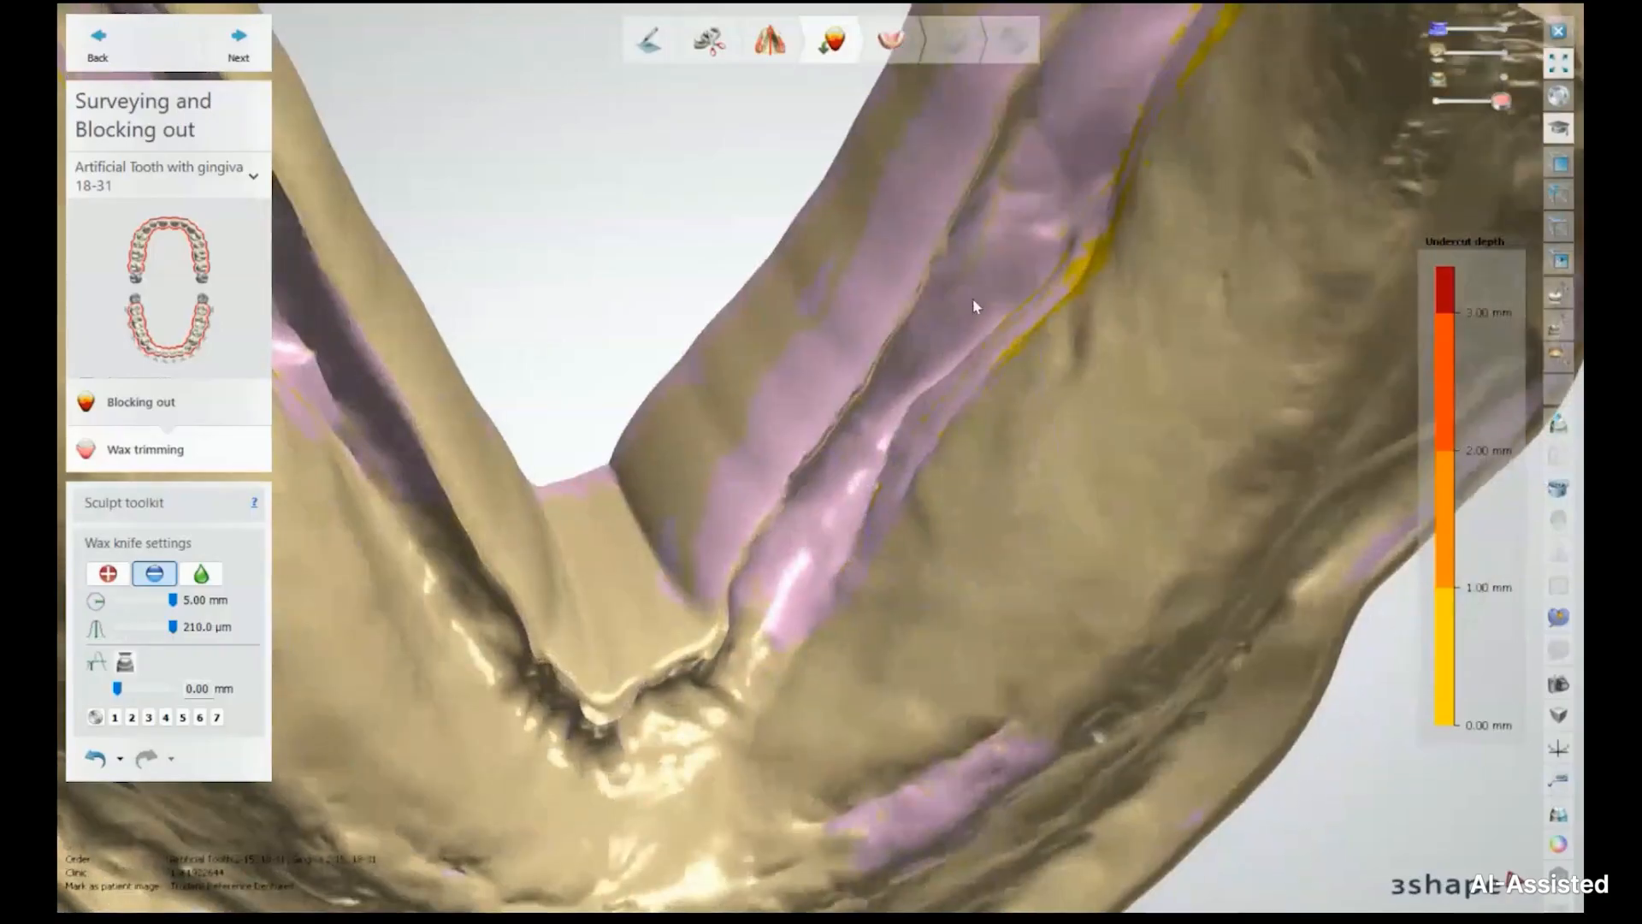
{"action": "left_click_drag", "start_coordinate": [954, 410], "coordinate": [1103, 112]}
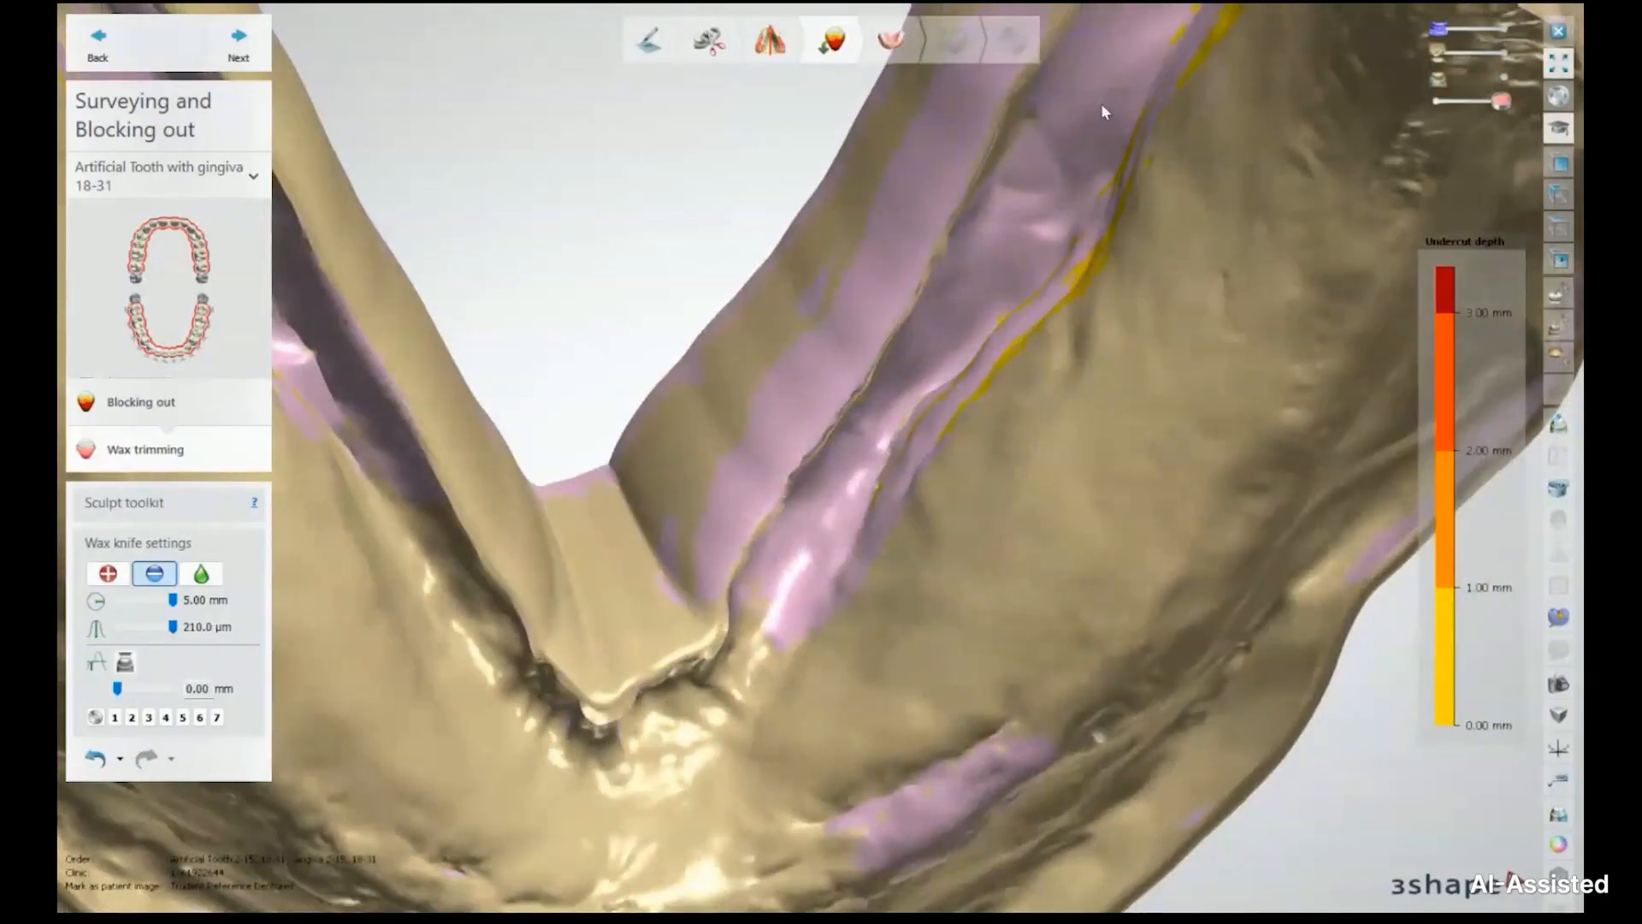
{"action": "left_click_drag", "start_coordinate": [956, 433], "coordinate": [940, 430]}
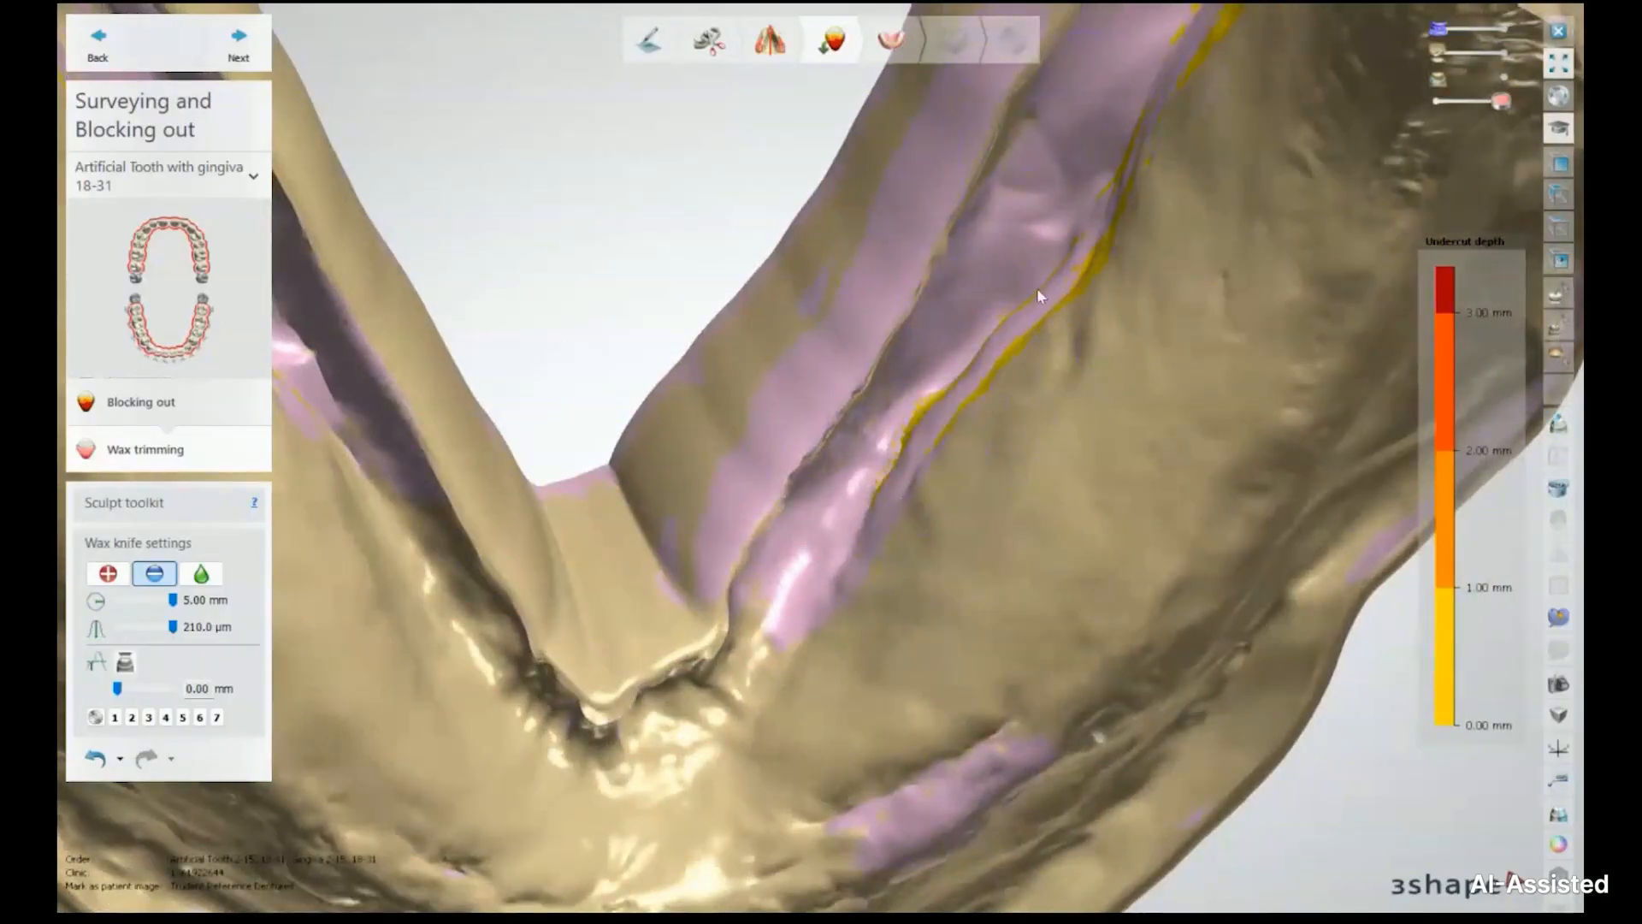
{"action": "mouse_move", "coordinate": [874, 476]}
{"action": "left_mouse_down"}
{"action": "mouse_move", "coordinate": [840, 450]}
{"action": "mouse_move", "coordinate": [870, 422]}
{"action": "mouse_move", "coordinate": [926, 415]}
{"action": "left_mouse_up"}
Reduce the wax knife size to 2.75 mm and smooth the left lingual wax from the front to the posterior area
{"action": "scroll", "coordinate": [1066, 370], "scroll_direction": "down", "scroll_amount": 5}
{"action": "mouse_move", "coordinate": [1069, 363]}
{"action": "right_mouse_down"}
{"action": "mouse_move", "coordinate": [1055, 300]}
{"action": "mouse_move", "coordinate": [1070, 402]}
{"action": "mouse_move", "coordinate": [1054, 372]}
{"action": "right_mouse_up"}
{"action": "scroll", "coordinate": [1023, 410], "scroll_direction": "up", "scroll_amount": 5}
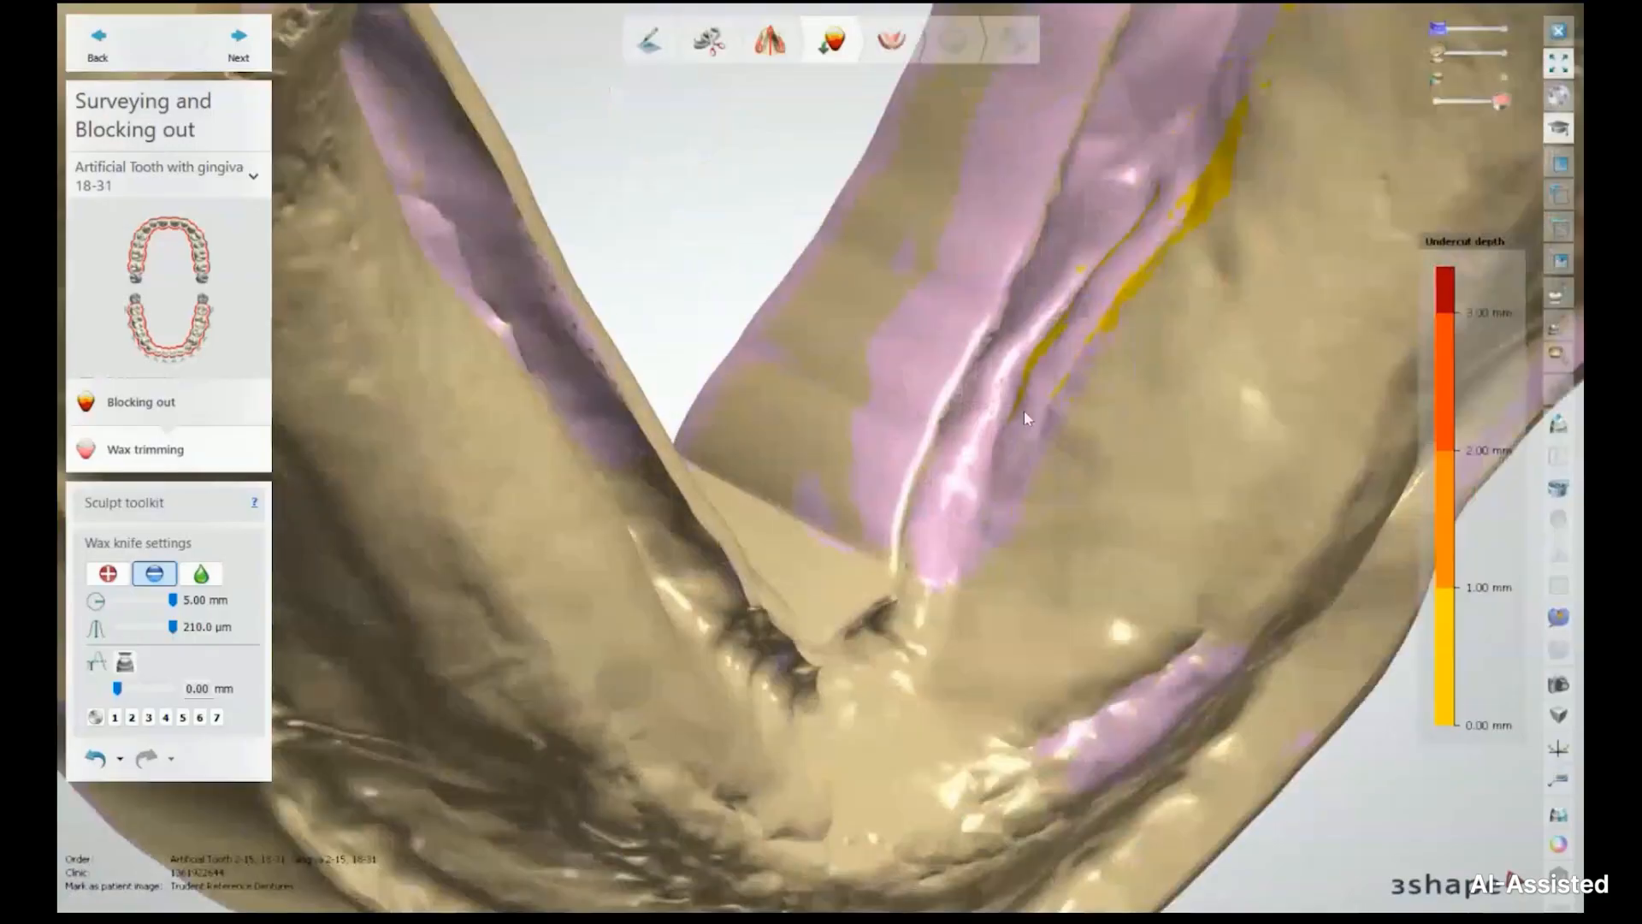
{"action": "scroll", "coordinate": [1047, 402], "scroll_direction": "down", "scroll_amount": 5, "text": "shift"}
{"action": "right_click_drag", "start_coordinate": [1063, 224], "coordinate": [1091, 352]}
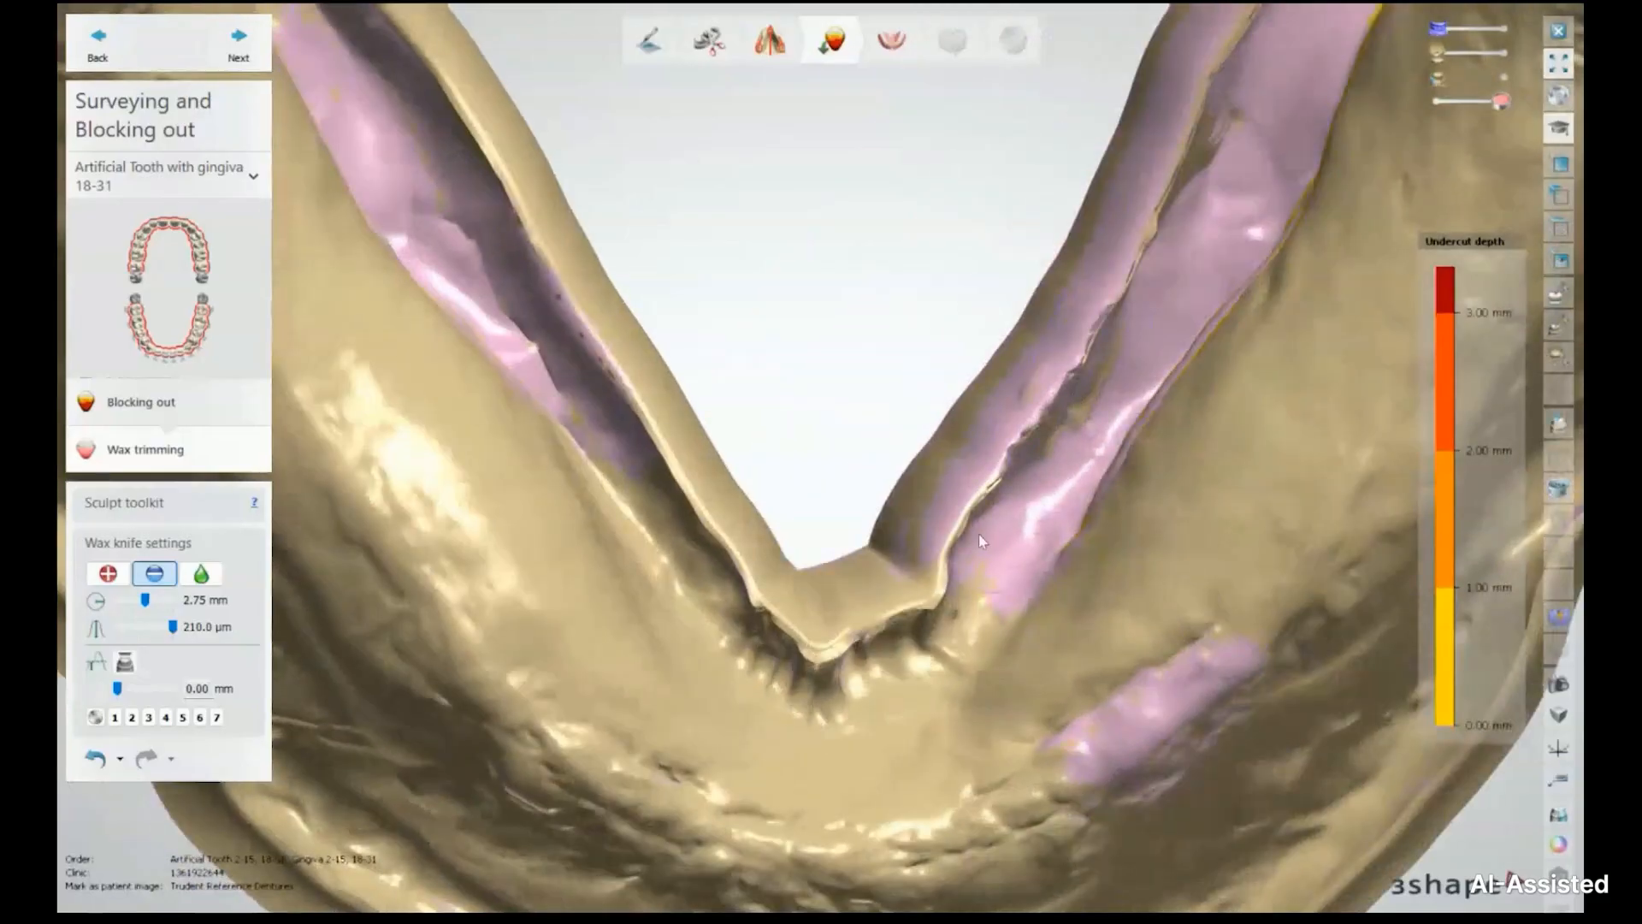
{"action": "mouse_move", "coordinate": [1053, 363]}
{"action": "left_mouse_down"}
{"action": "mouse_move", "coordinate": [1050, 402]}
{"action": "mouse_move", "coordinate": [1218, 118]}
{"action": "left_mouse_up"}
{"action": "scroll", "coordinate": [1226, 192], "scroll_direction": "down", "scroll_amount": 3}
{"action": "middle_click_drag", "start_coordinate": [1226, 193], "coordinate": [1056, 503]}
{"action": "right_click_drag", "start_coordinate": [1056, 503], "coordinate": [1042, 488]}
{"action": "left_click_drag", "start_coordinate": [1043, 488], "coordinate": [953, 662]}
{"action": "right_click_drag", "start_coordinate": [968, 673], "coordinate": [930, 560]}
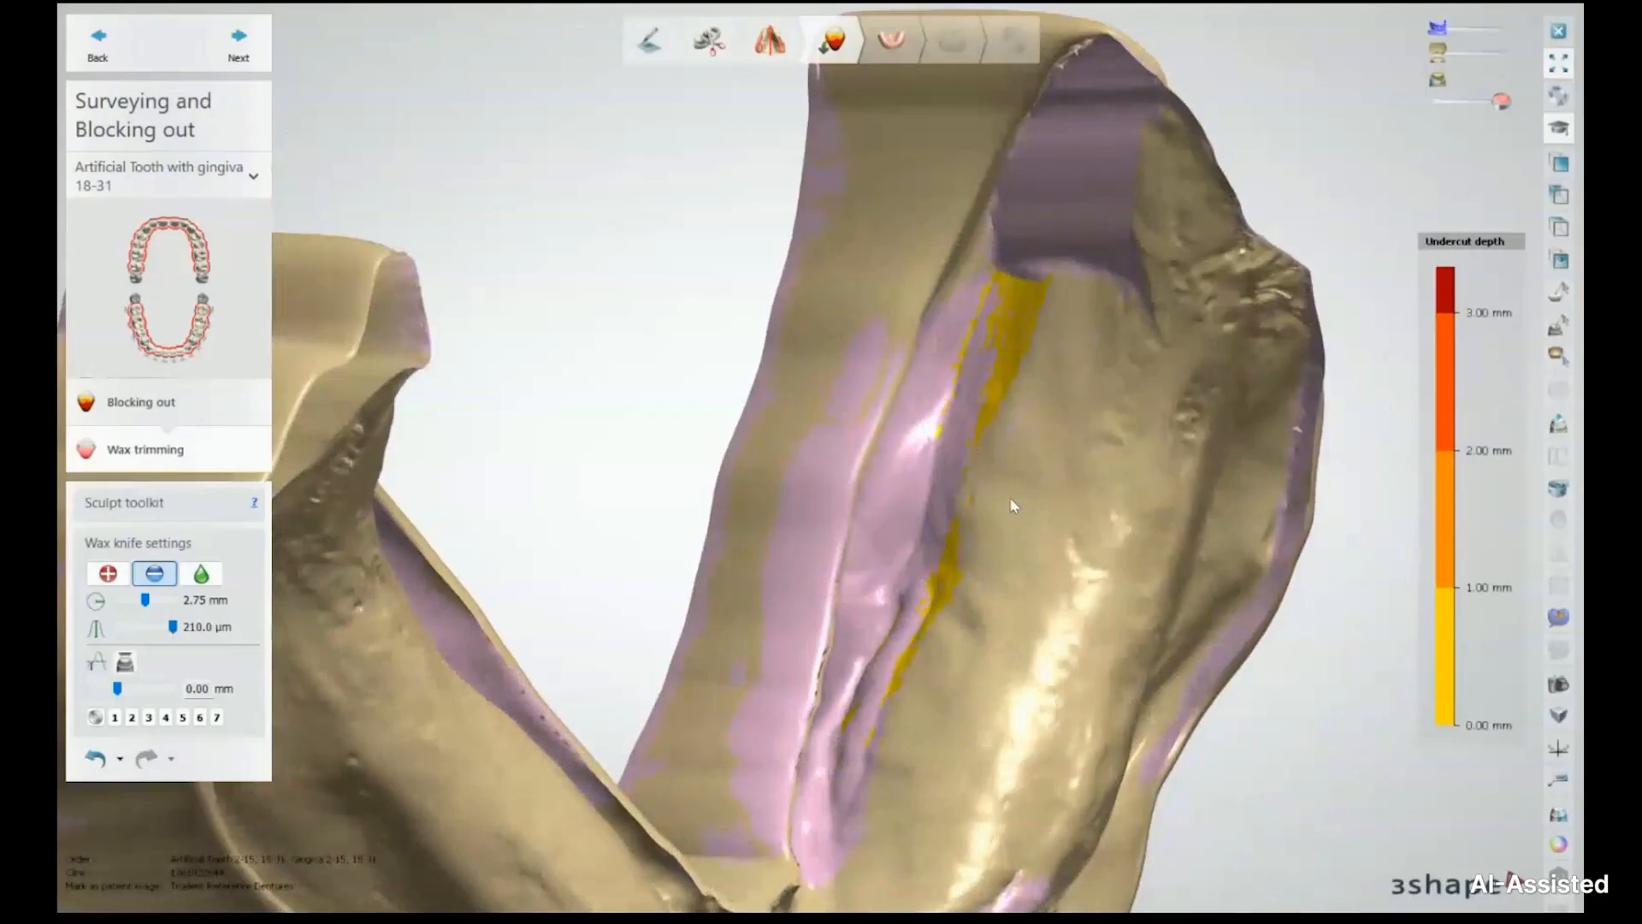
Smooth the wax edge along the opposite lingual slope of the lower model with the 2.75 mm wax knife
{"action": "scroll", "coordinate": [1012, 506], "scroll_direction": "down", "scroll_amount": 5}
{"action": "right_click_drag", "start_coordinate": [1013, 506], "coordinate": [841, 611]}
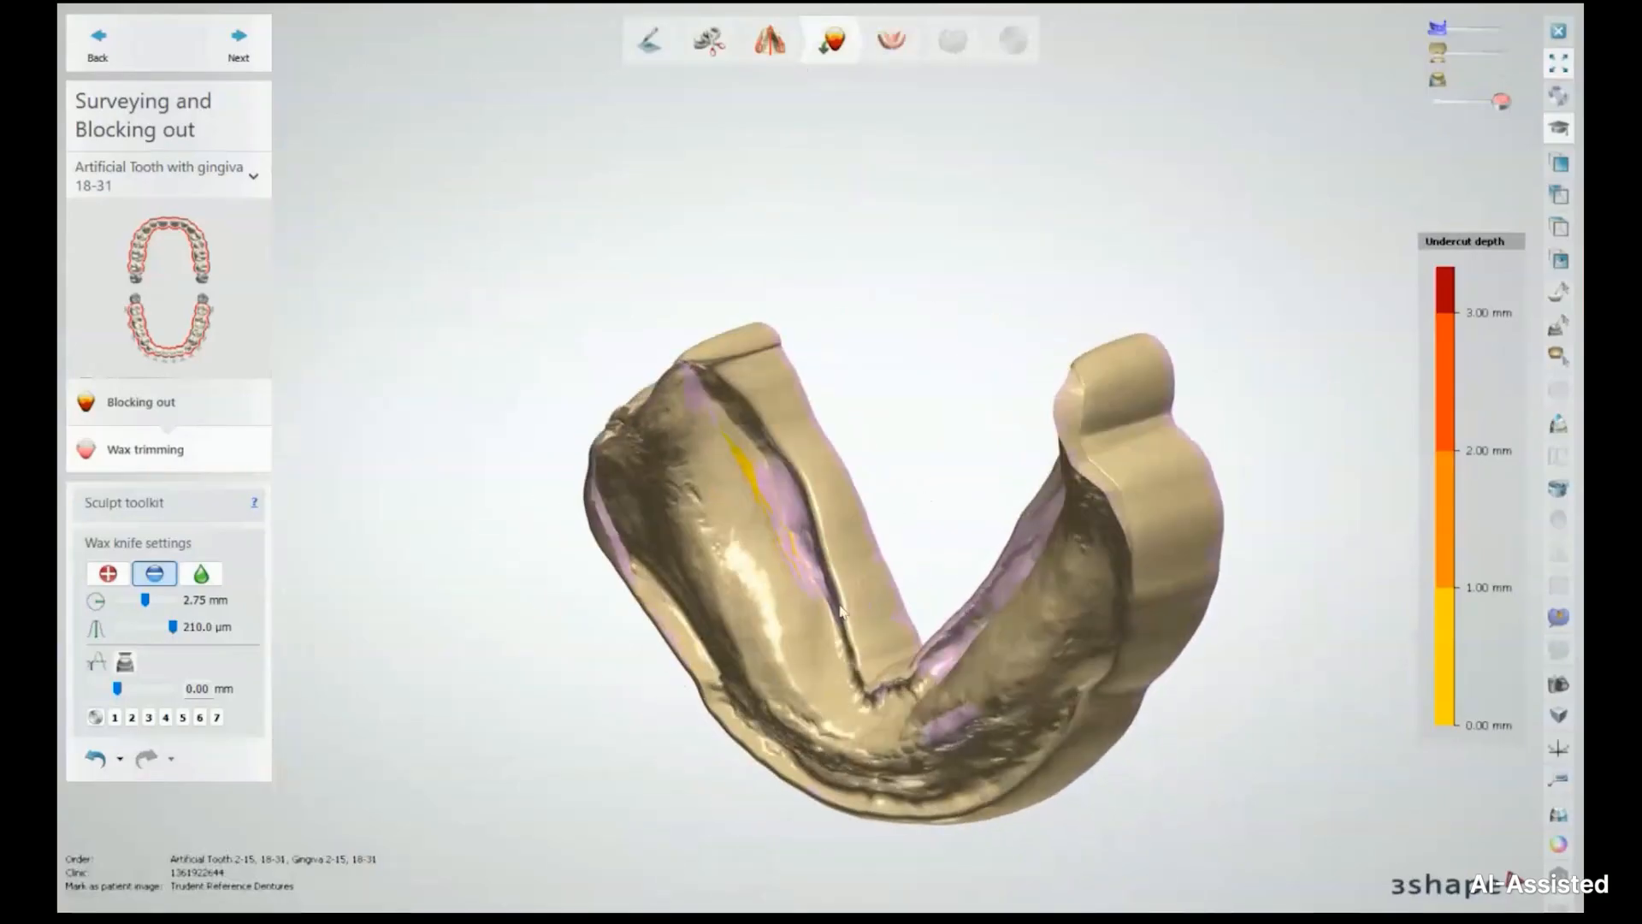
{"action": "scroll", "coordinate": [839, 610], "scroll_direction": "up", "scroll_amount": 5}
{"action": "left_click_drag", "start_coordinate": [922, 530], "coordinate": [851, 373]}
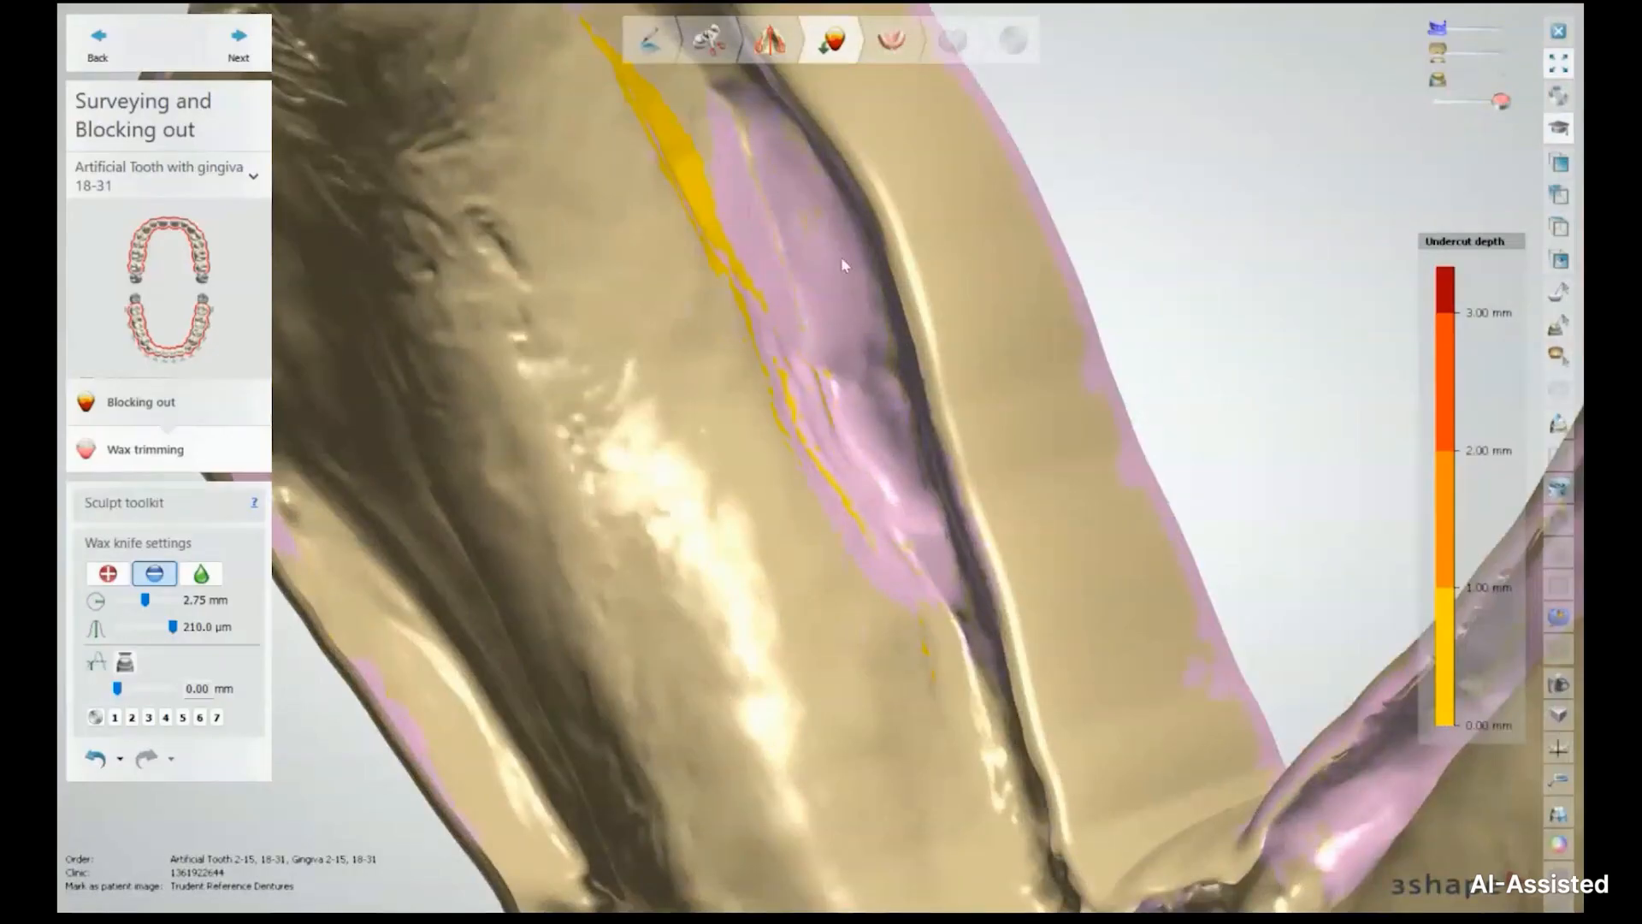
{"action": "left_click_drag", "start_coordinate": [853, 556], "coordinate": [715, 218]}
Check the smoothed wax on the whole lower model, finish wax trimming and proceed to the FD Initial Setup
{"action": "scroll", "coordinate": [910, 496], "scroll_direction": "down", "scroll_amount": 7}
{"action": "right_click_drag", "start_coordinate": [1015, 614], "coordinate": [1210, 585]}
{"action": "scroll", "coordinate": [968, 618], "scroll_direction": "up", "scroll_amount": 5}
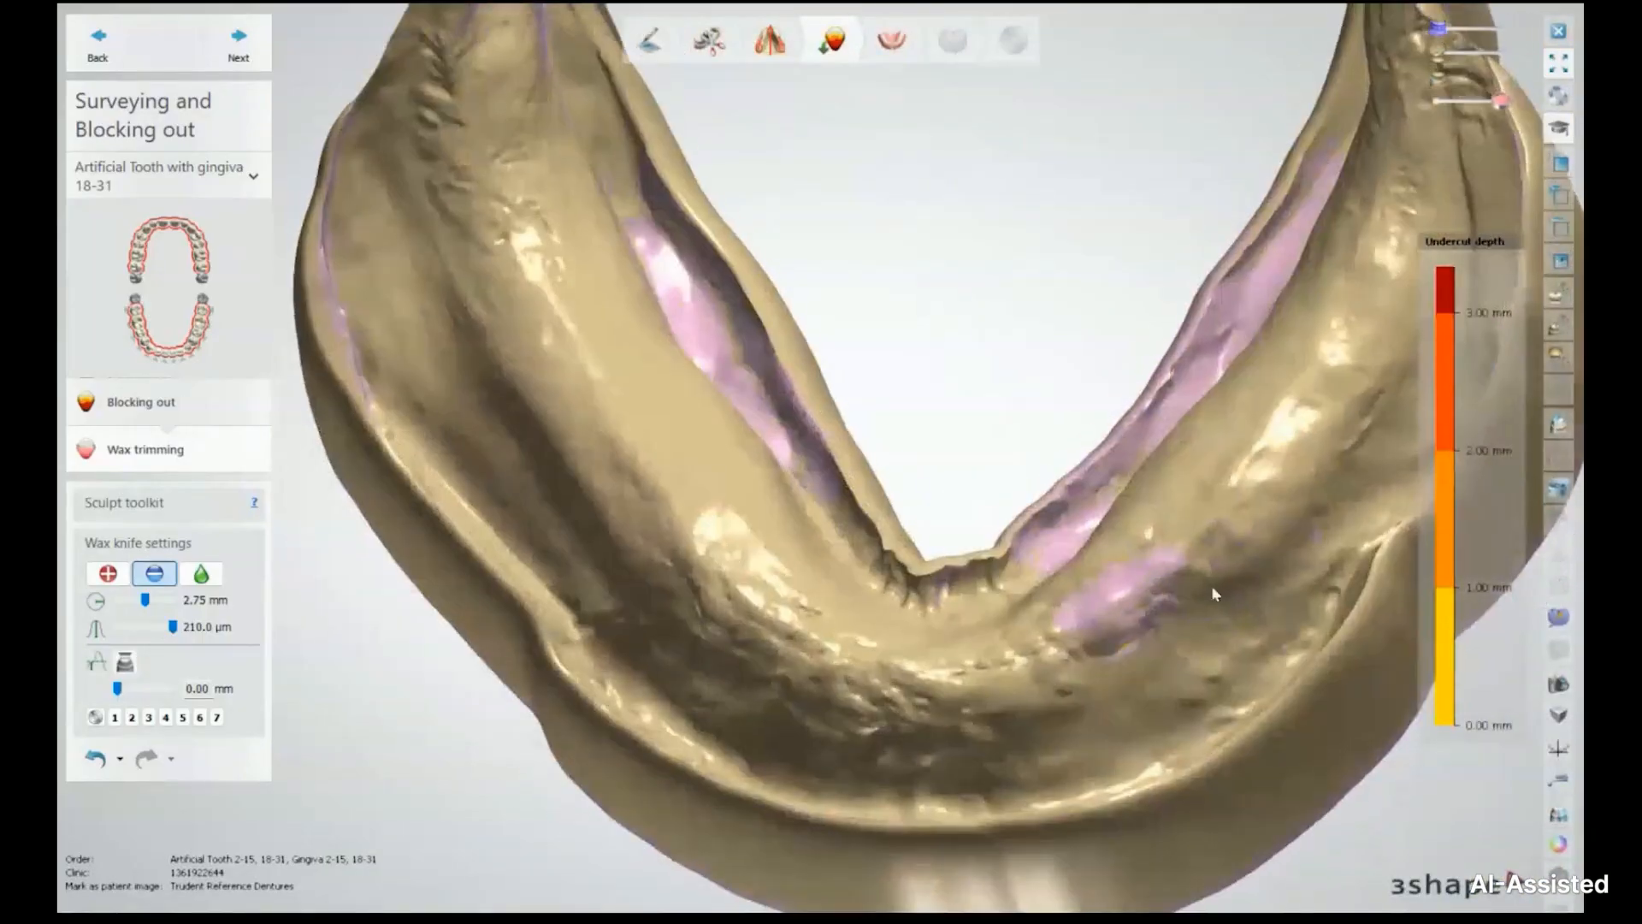
{"action": "left_click", "coordinate": [239, 42]}
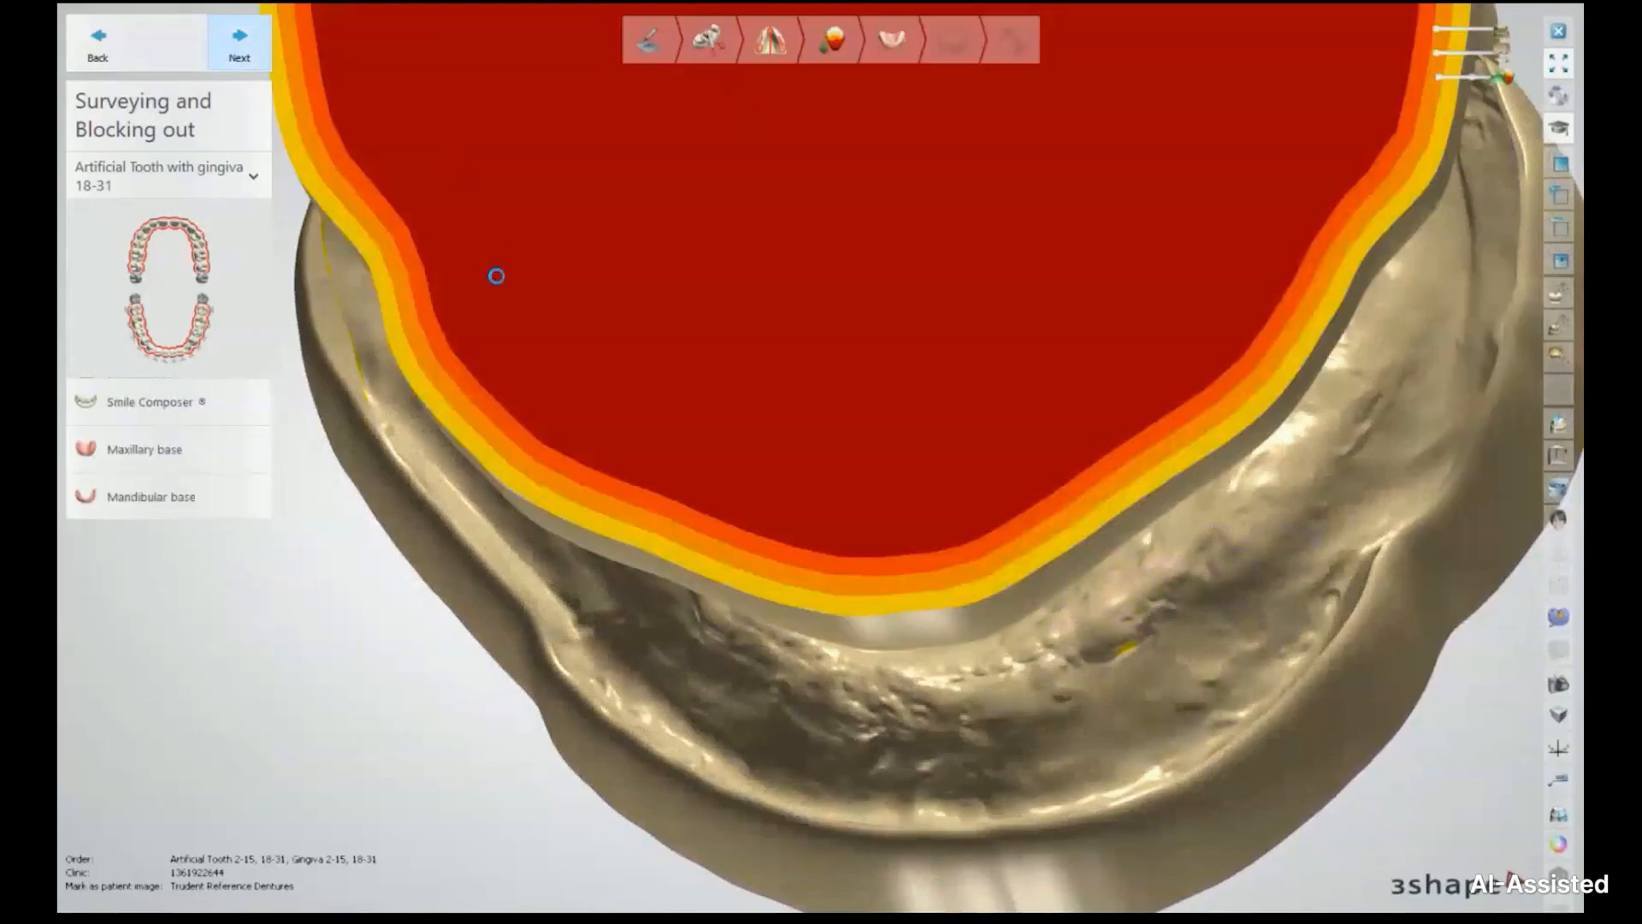
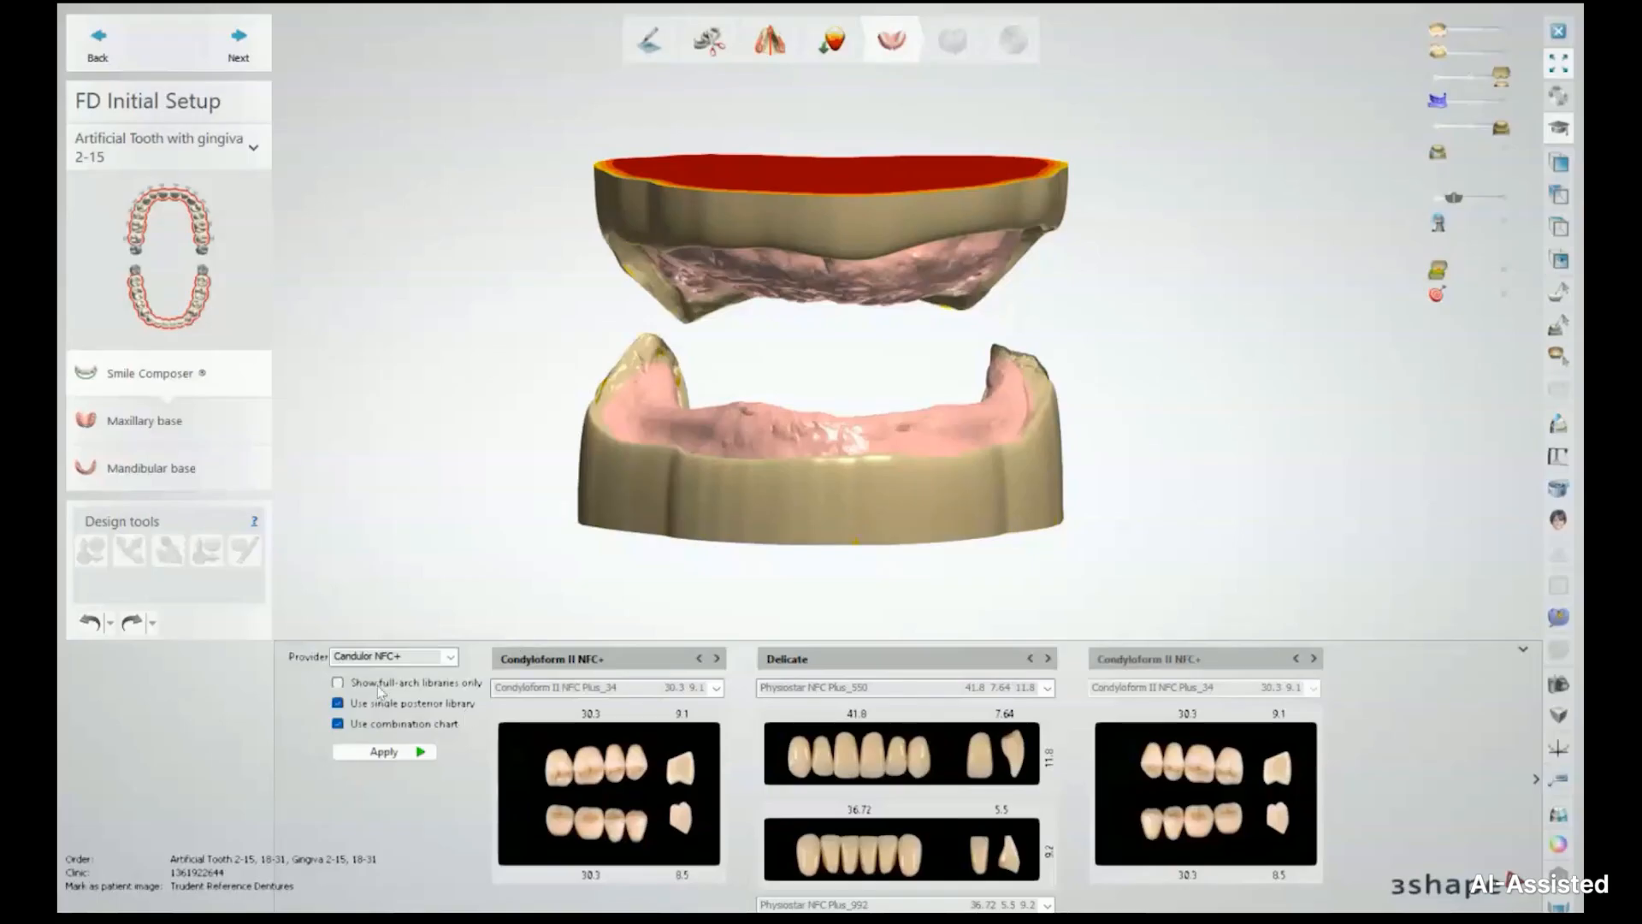
Open the choice of tooth library providers for the denture setup
{"action": "left_click", "coordinate": [449, 658]}
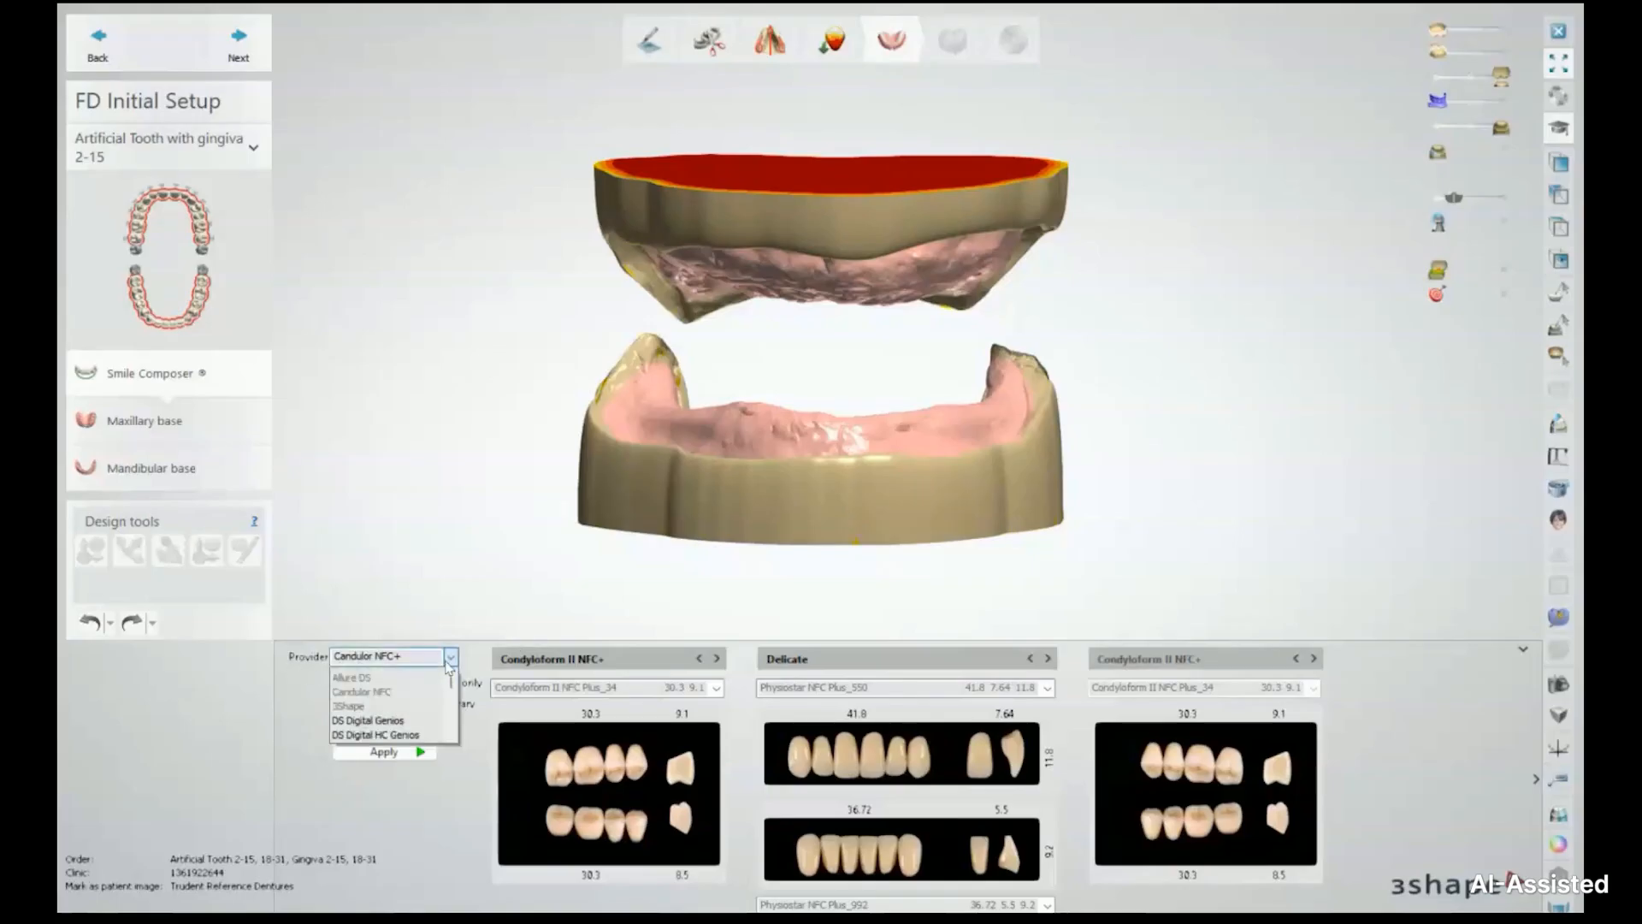
Choose Massad as the provider of the denture tooth library
{"action": "scroll", "coordinate": [401, 694], "scroll_direction": "down", "scroll_amount": 3}
{"action": "scroll", "coordinate": [400, 696], "scroll_direction": "down", "scroll_amount": 1}
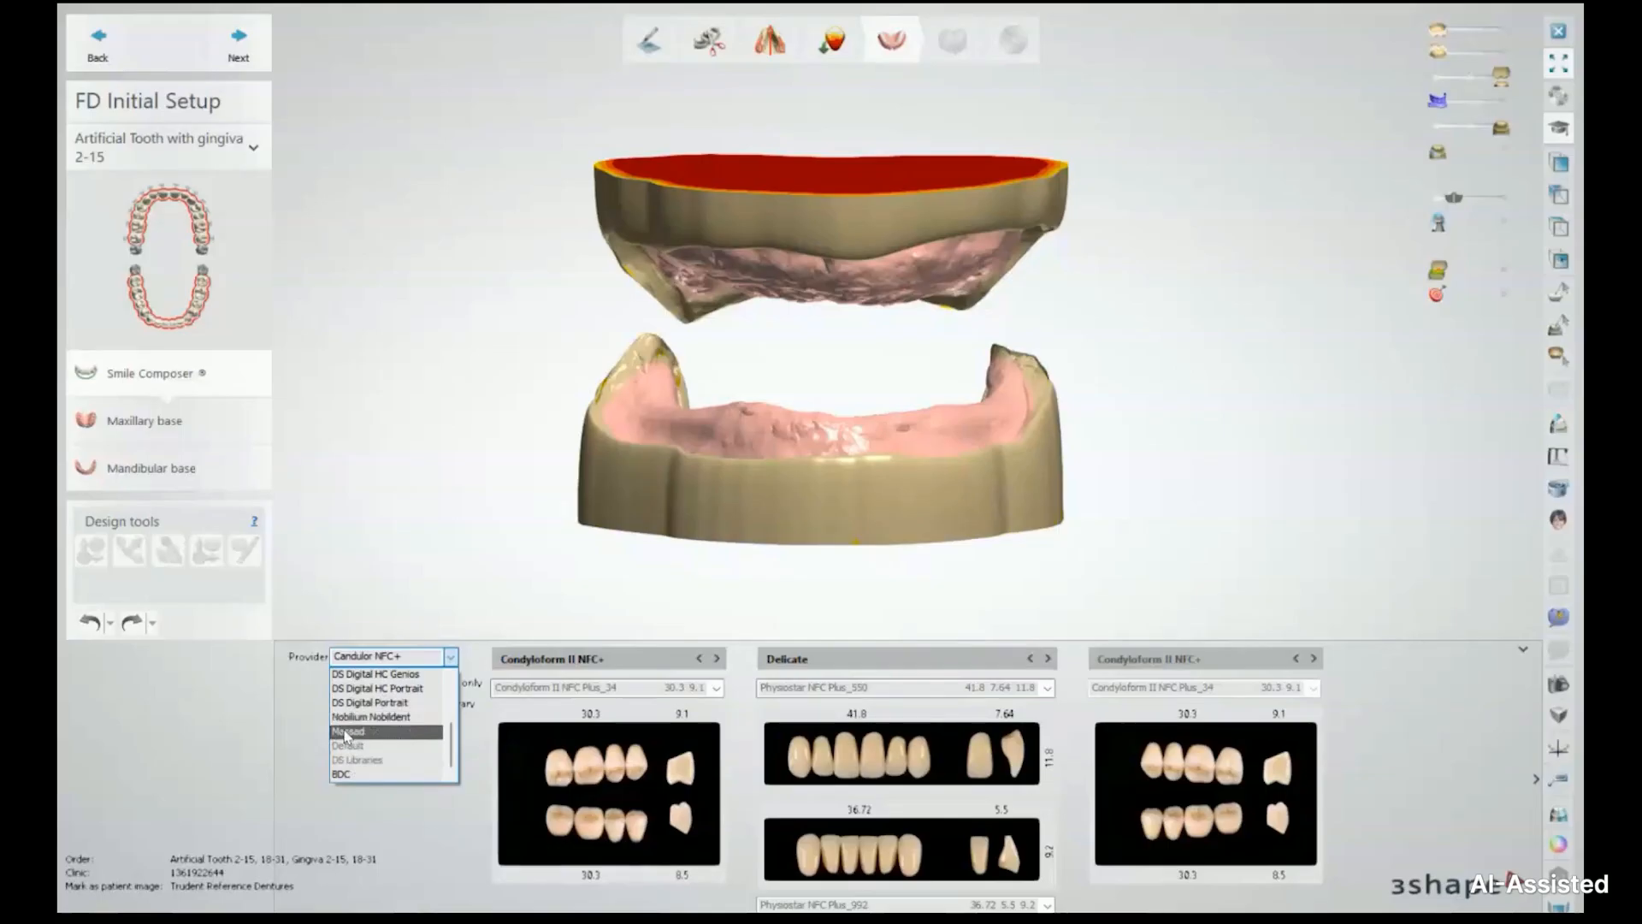
{"action": "left_click", "coordinate": [345, 732]}
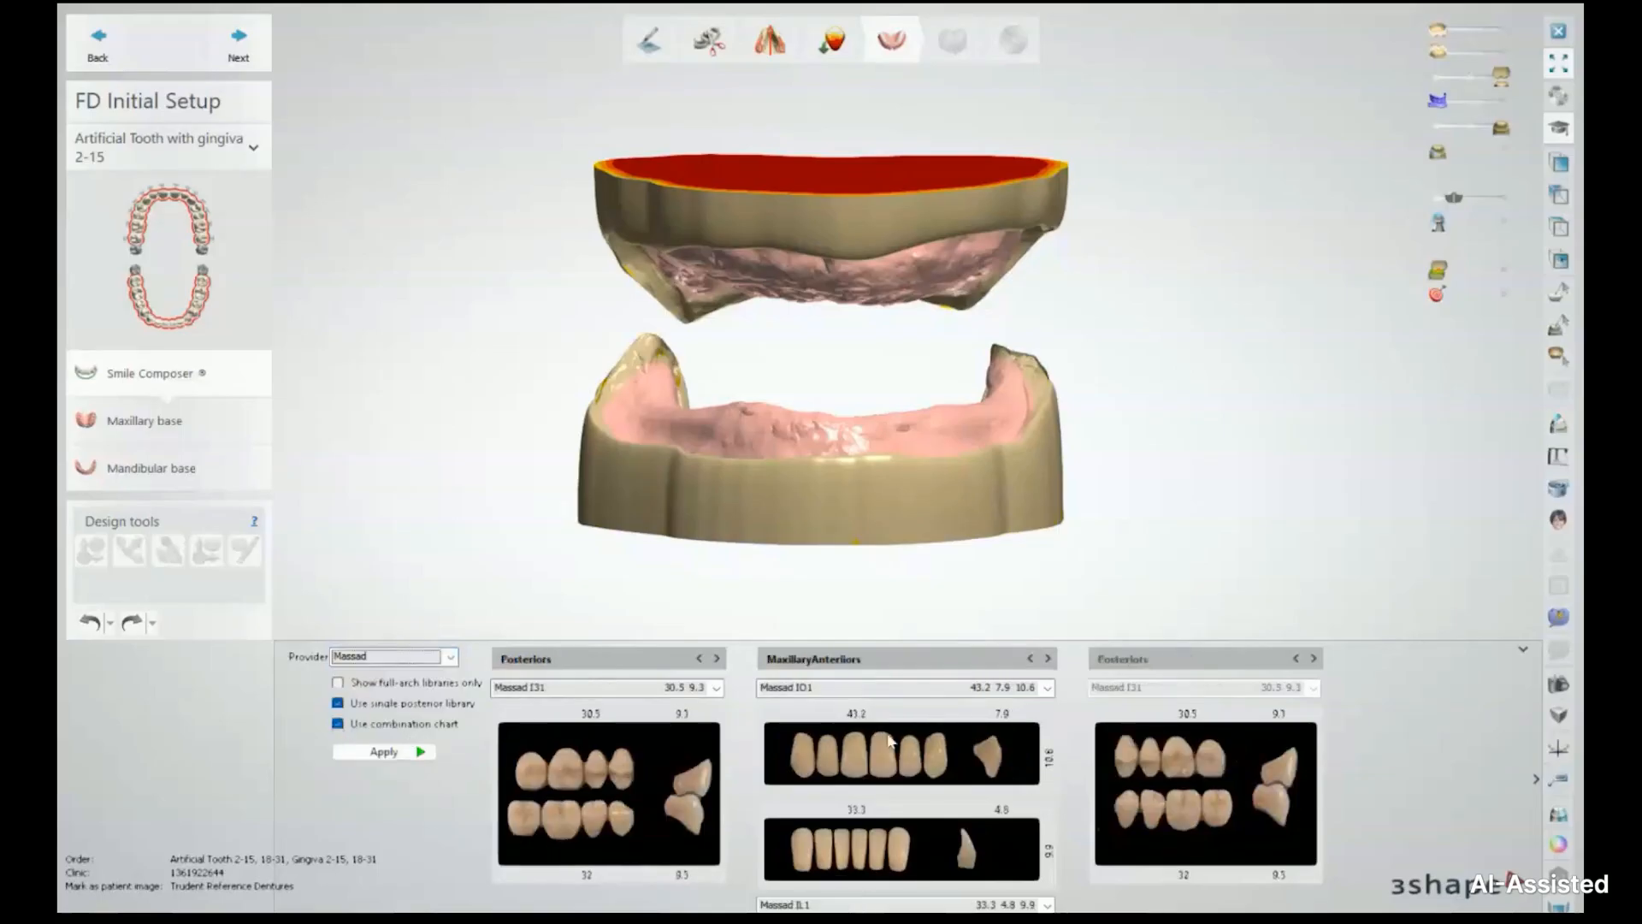
Look through the Massad maxillary anterior moulds without choosing a different one
{"action": "left_click", "coordinate": [1047, 689]}
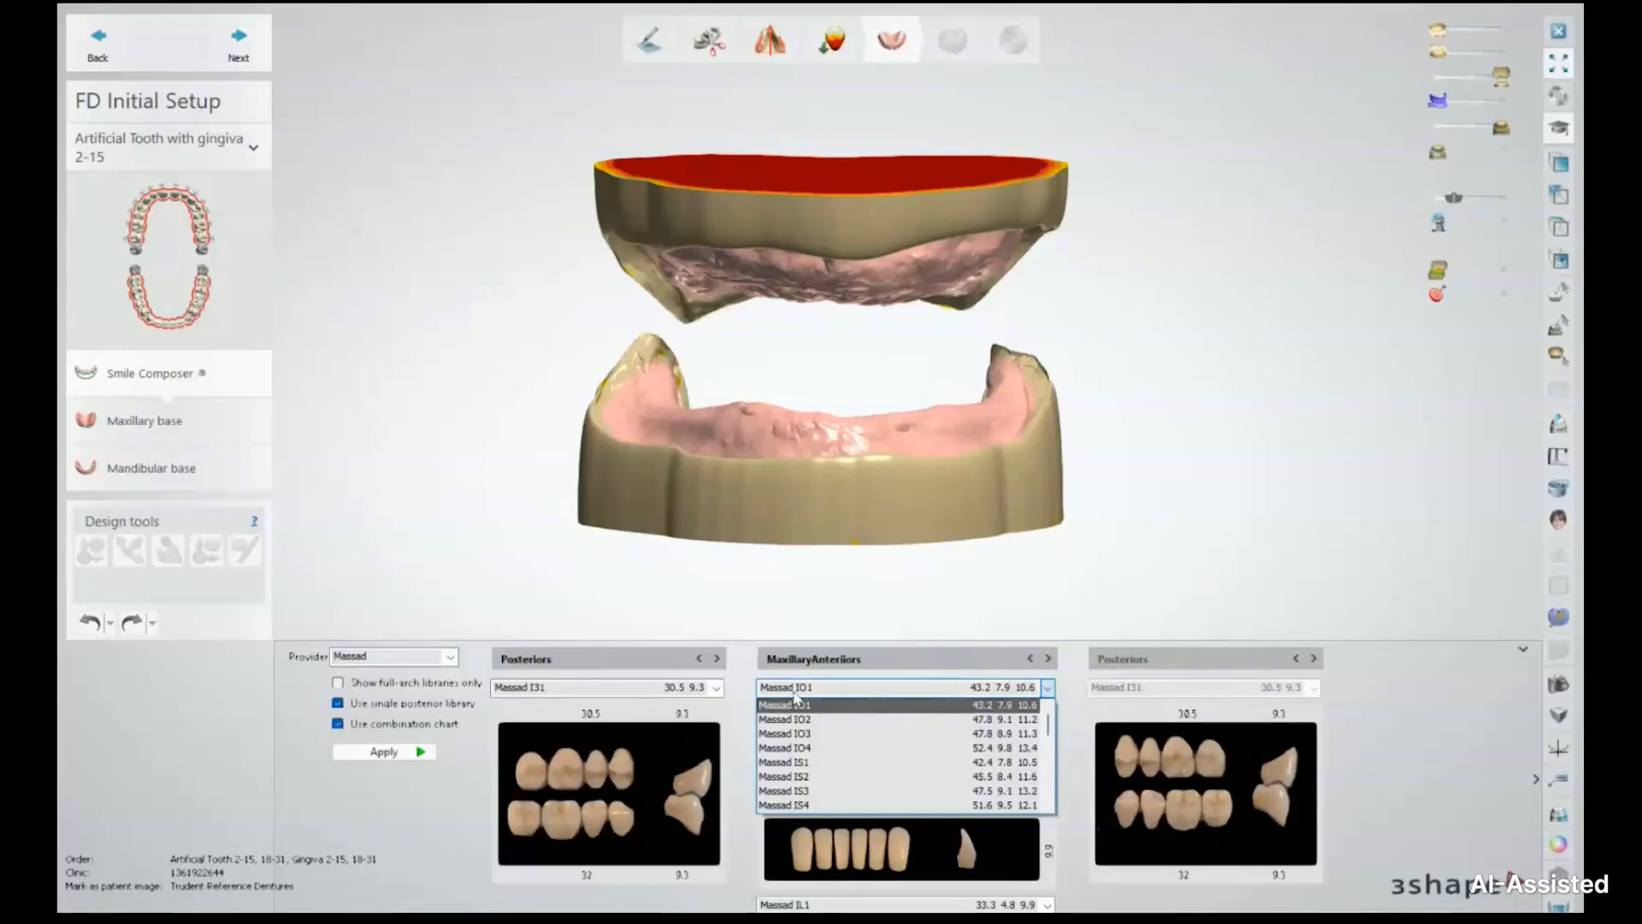
{"action": "scroll", "coordinate": [795, 721], "scroll_direction": "down", "scroll_amount": 3}
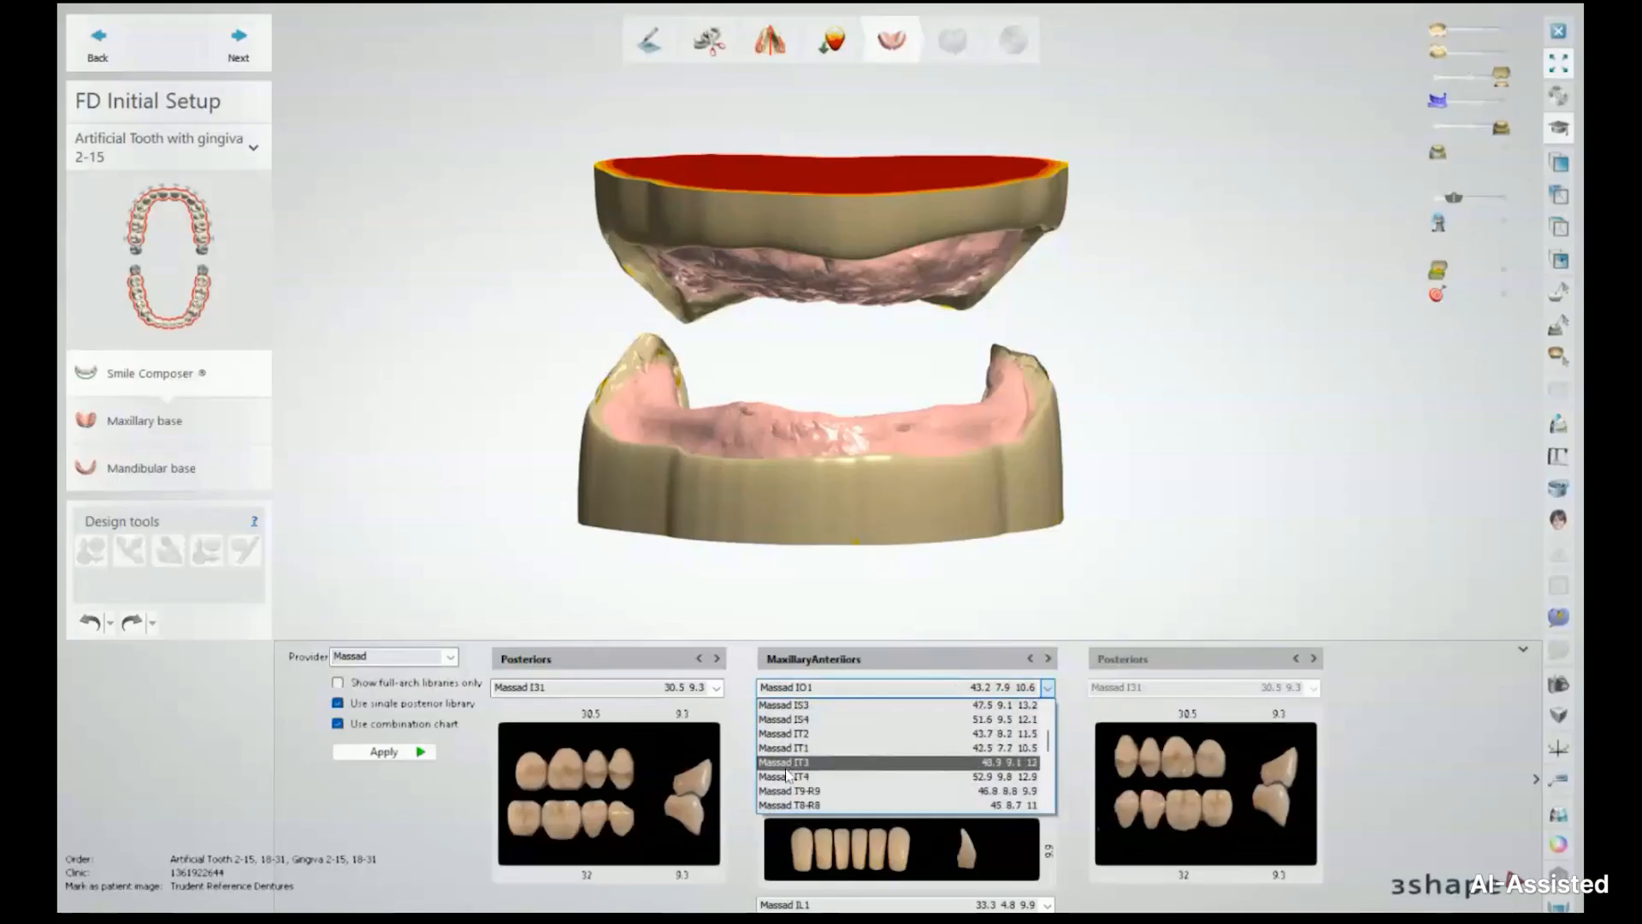
{"action": "scroll", "coordinate": [786, 778], "scroll_direction": "down", "scroll_amount": 5}
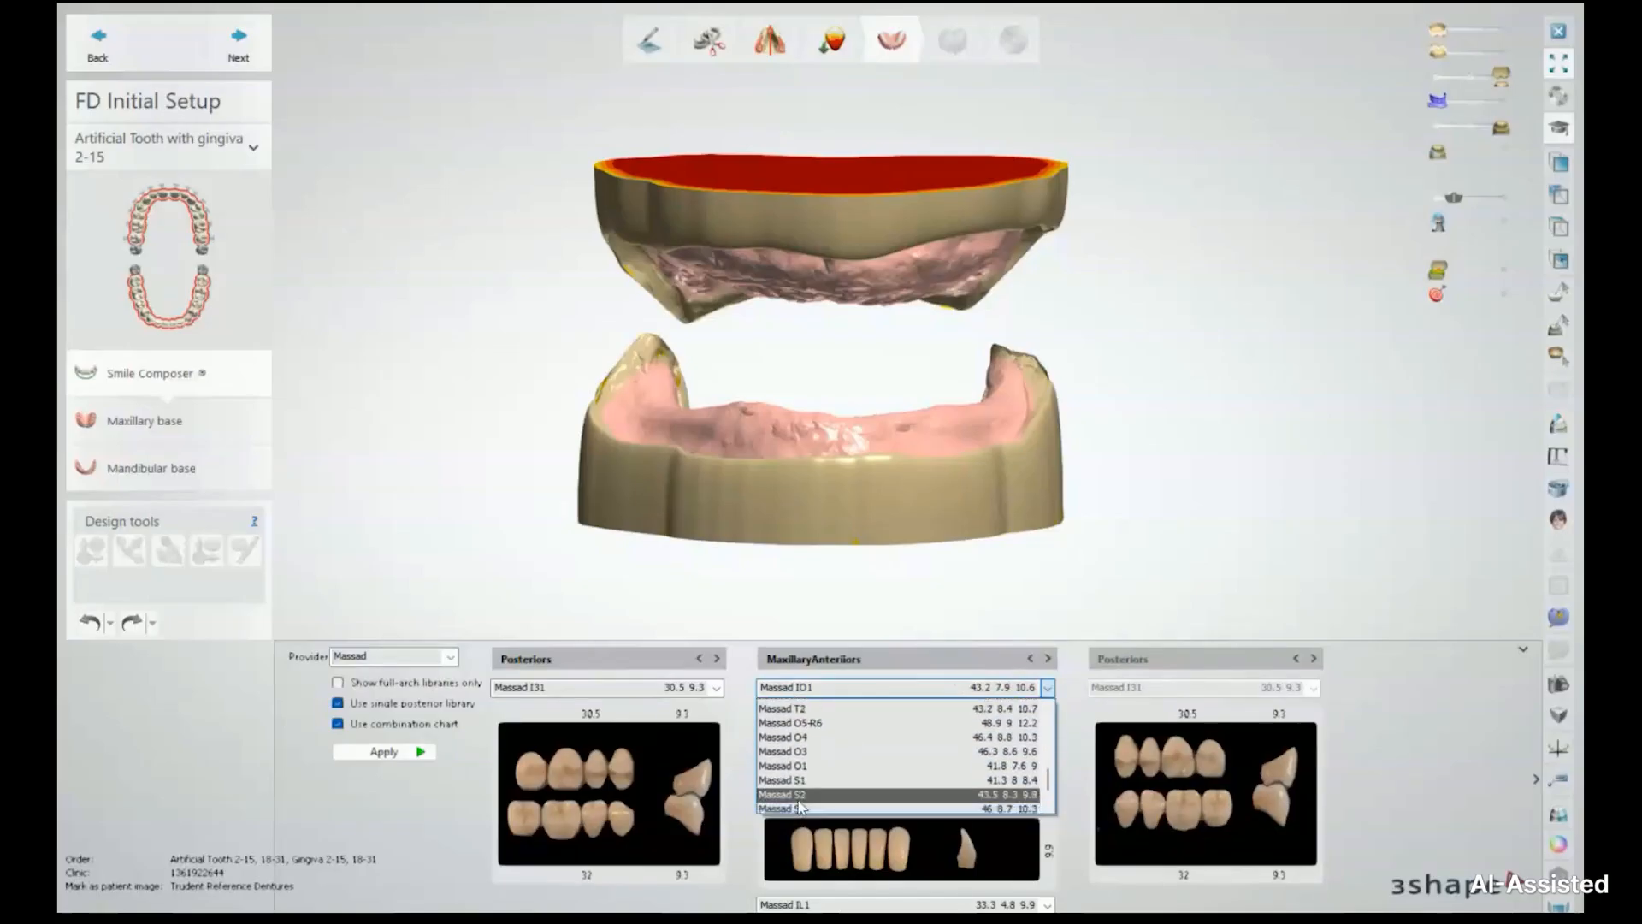
{"action": "scroll", "coordinate": [800, 804], "scroll_direction": "down", "scroll_amount": 1}
{"action": "scroll", "coordinate": [799, 800], "scroll_direction": "up", "scroll_amount": 5}
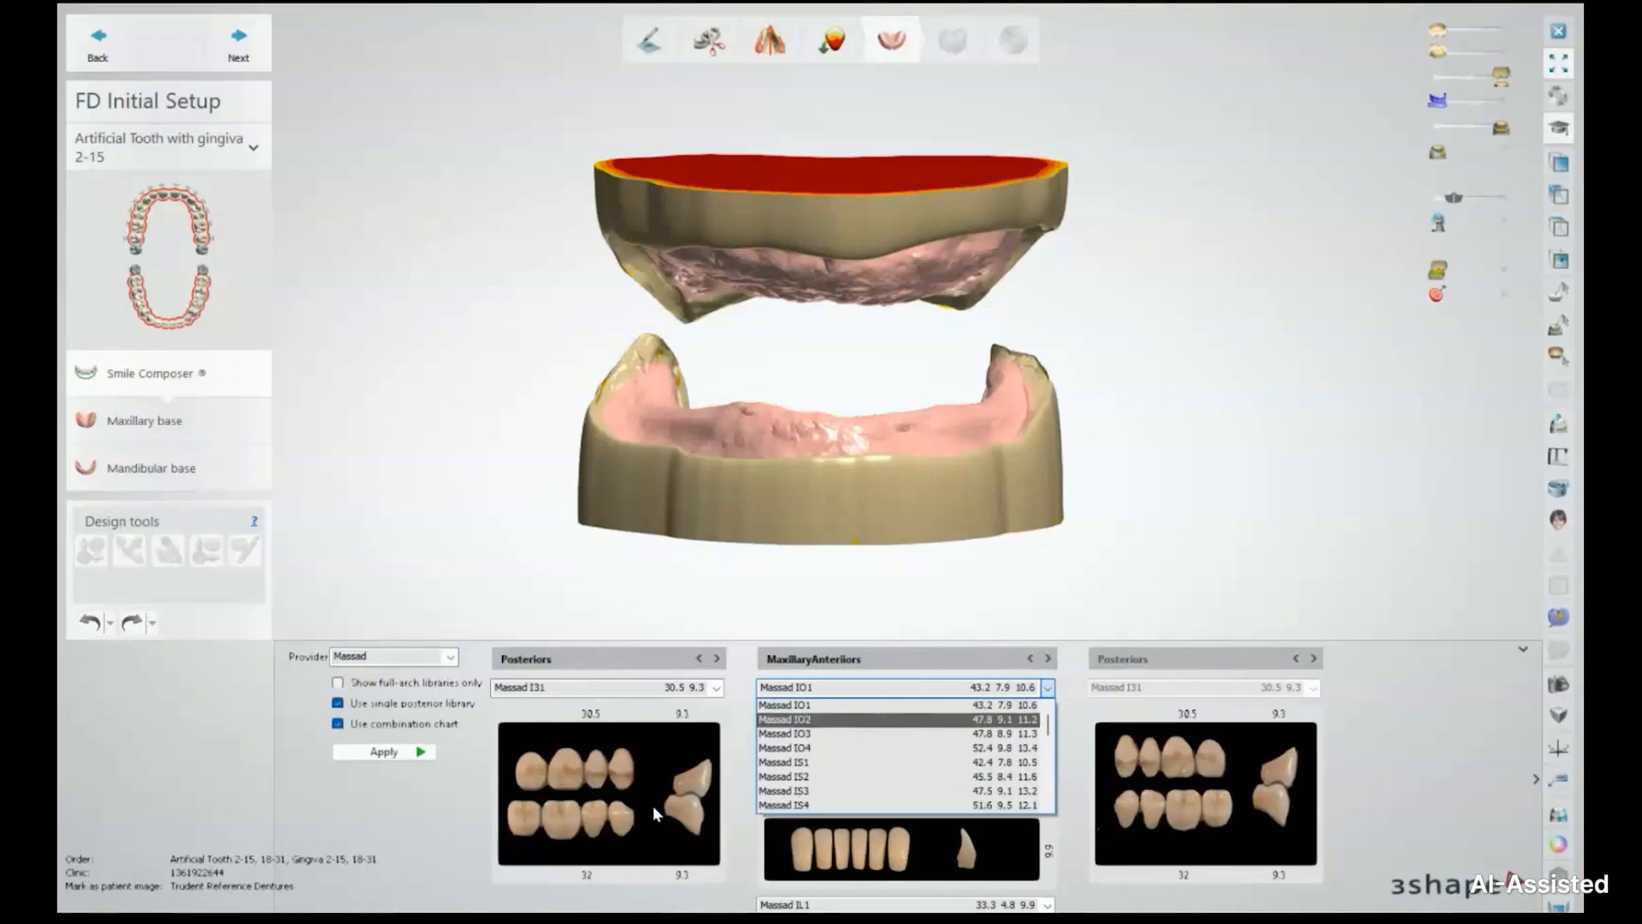
{"action": "left_click", "coordinate": [855, 622]}
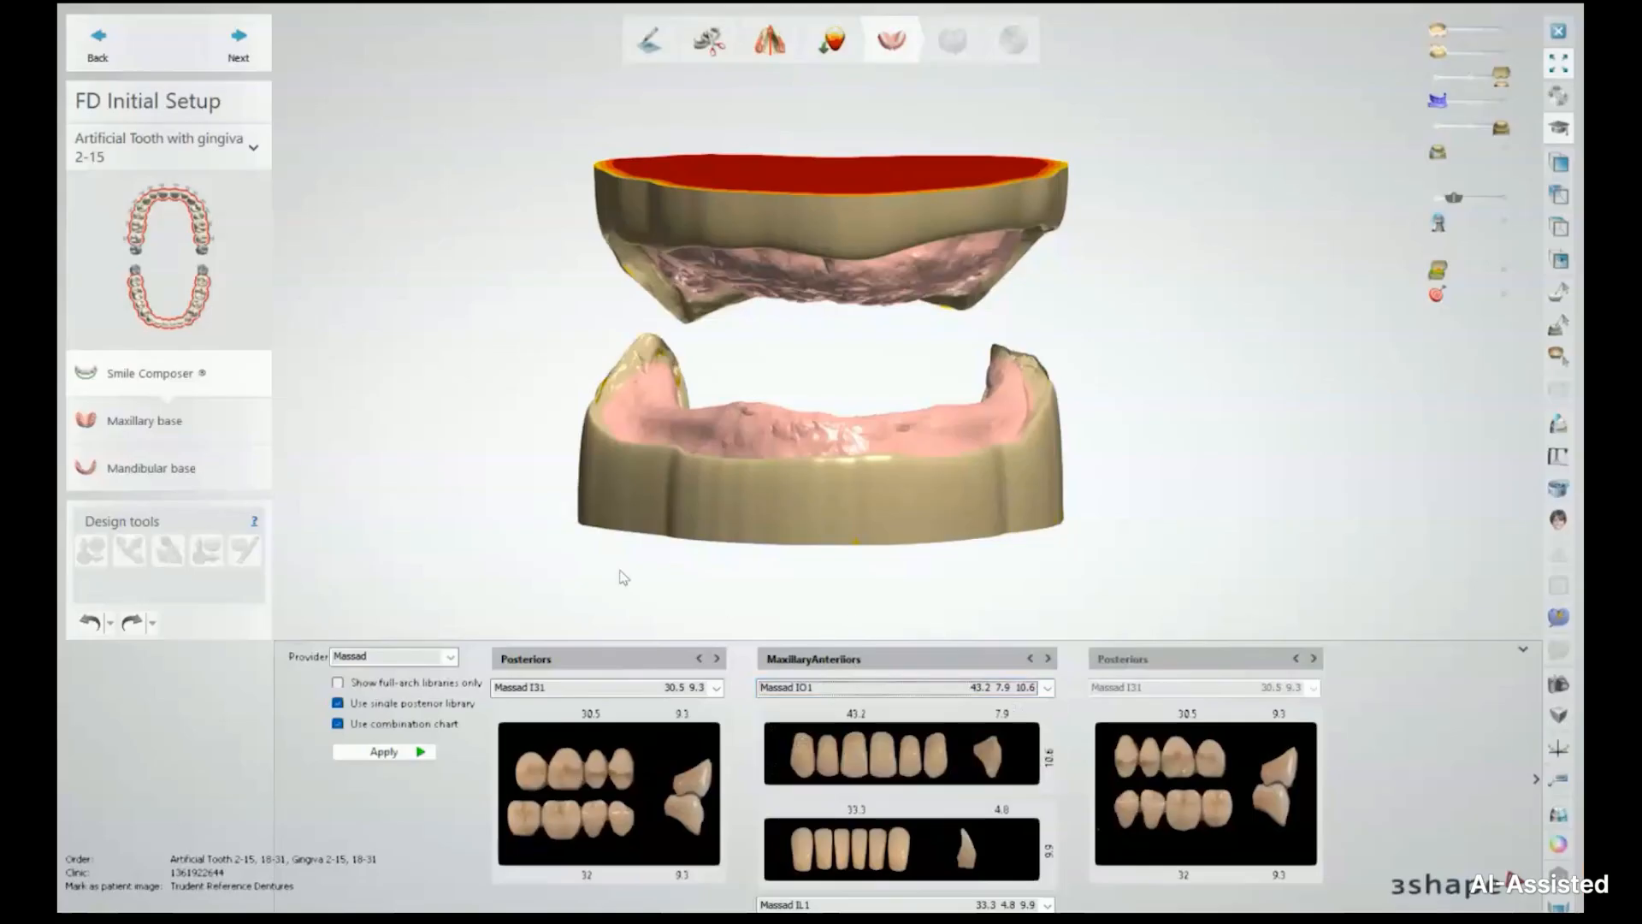
Restrict the tooth selection to full-arch libraries and look through the Massad full-arch sets
{"action": "left_click", "coordinate": [339, 683]}
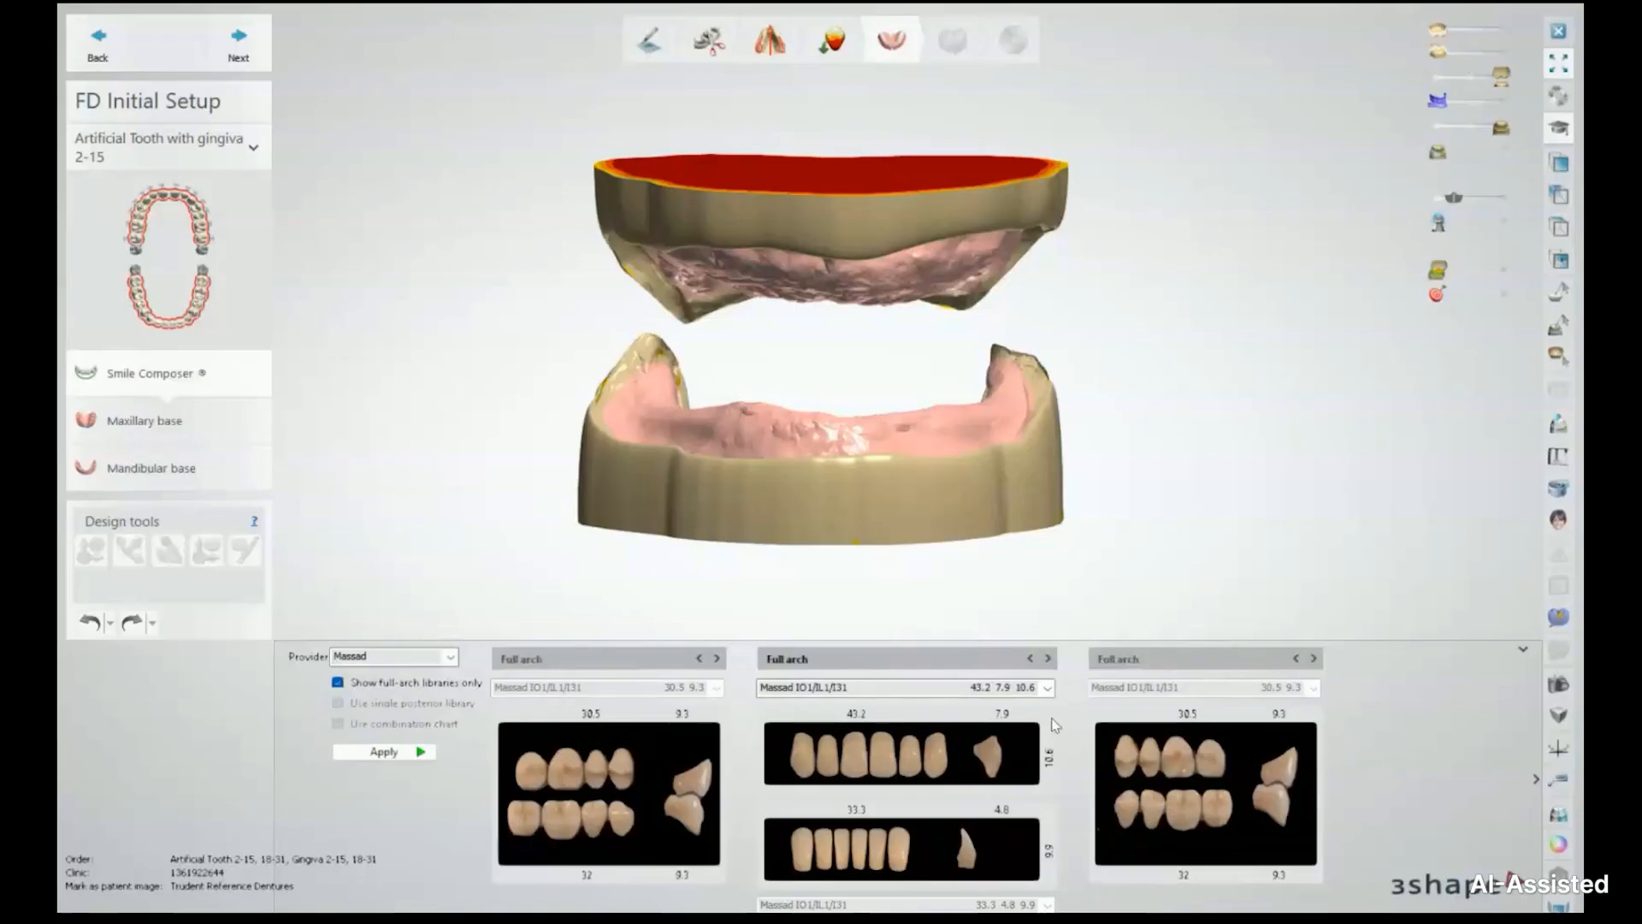
{"action": "left_click", "coordinate": [1046, 687]}
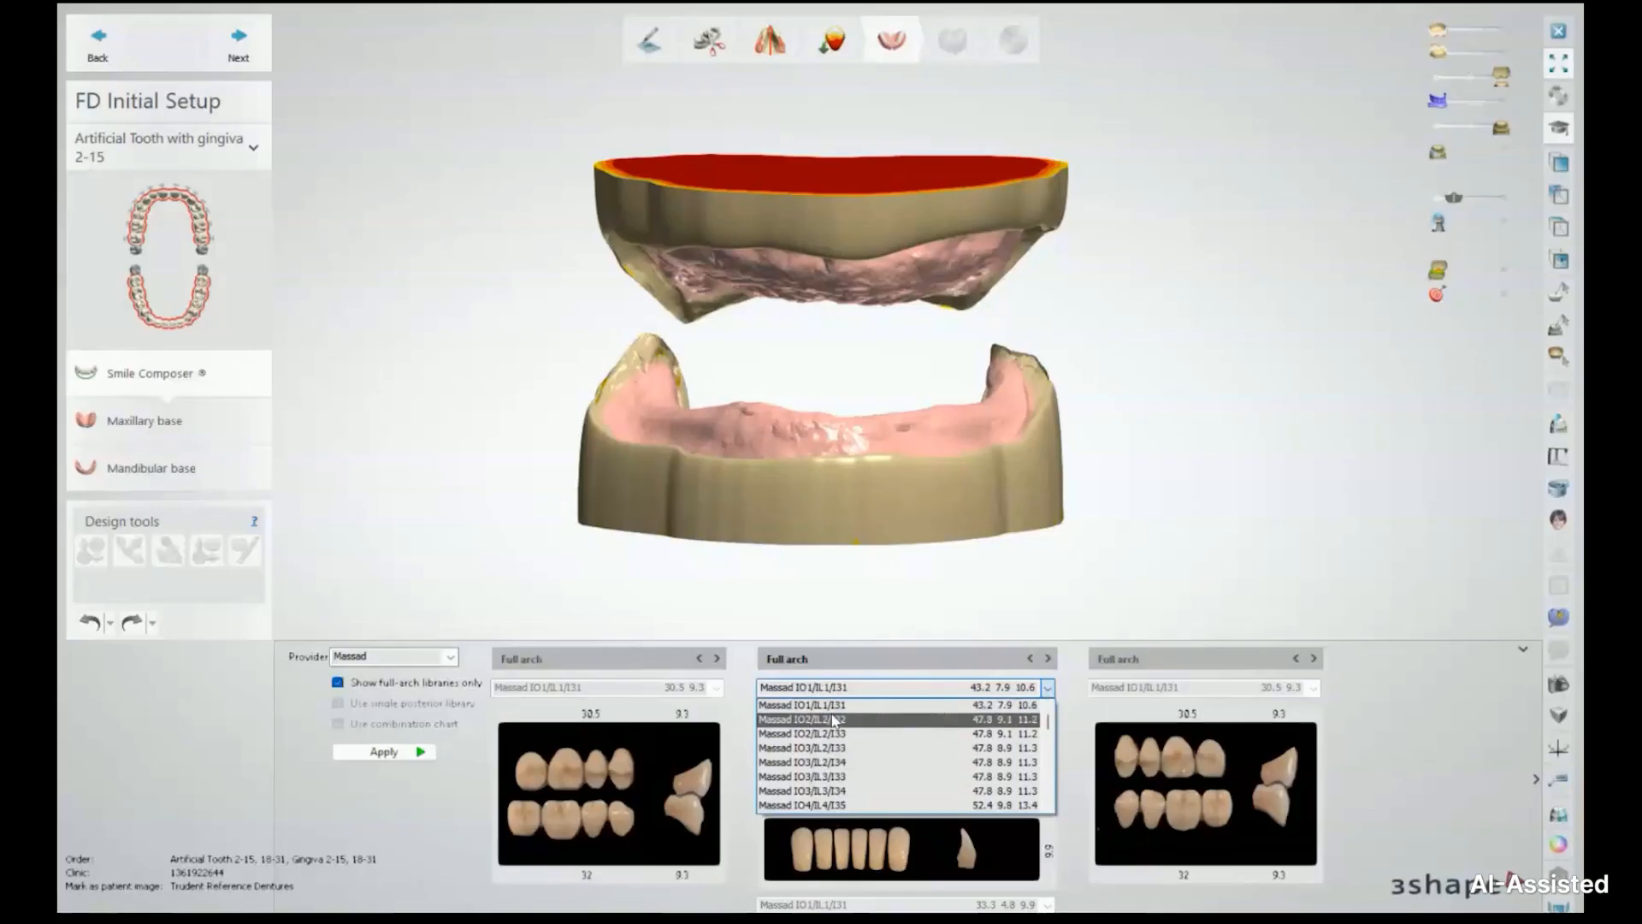
{"action": "scroll", "coordinate": [855, 726], "scroll_direction": "down", "scroll_amount": 1}
{"action": "scroll", "coordinate": [910, 724], "scroll_direction": "down", "scroll_amount": 1}
{"action": "scroll", "coordinate": [813, 750], "scroll_direction": "up", "scroll_amount": 2}
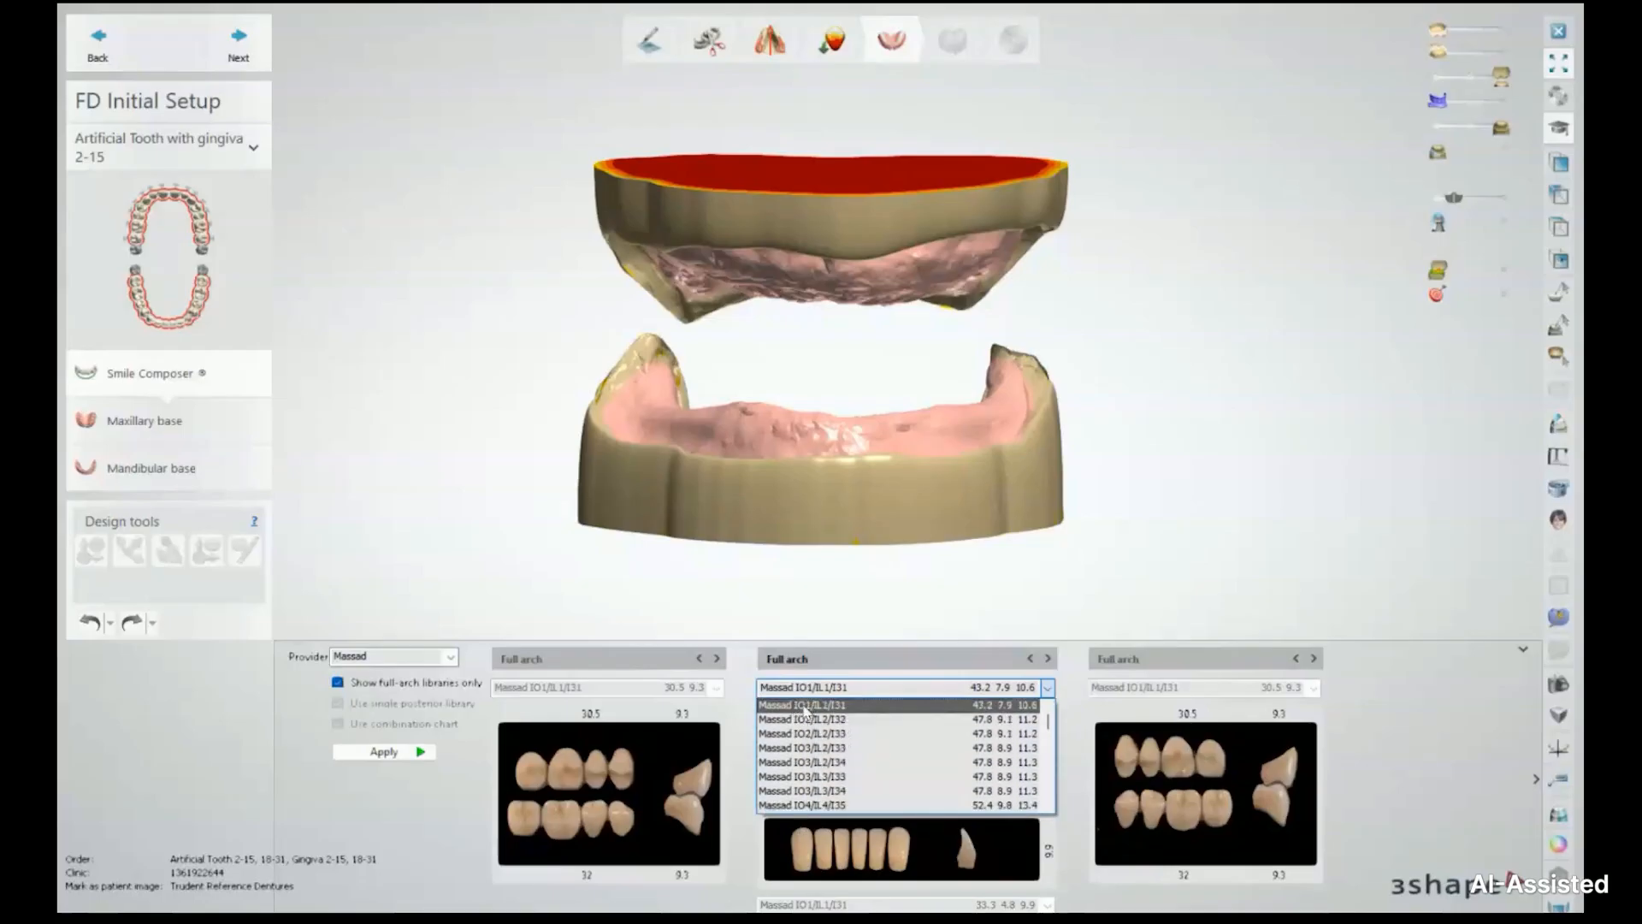
{"action": "scroll", "coordinate": [808, 773], "scroll_direction": "down", "scroll_amount": 1}
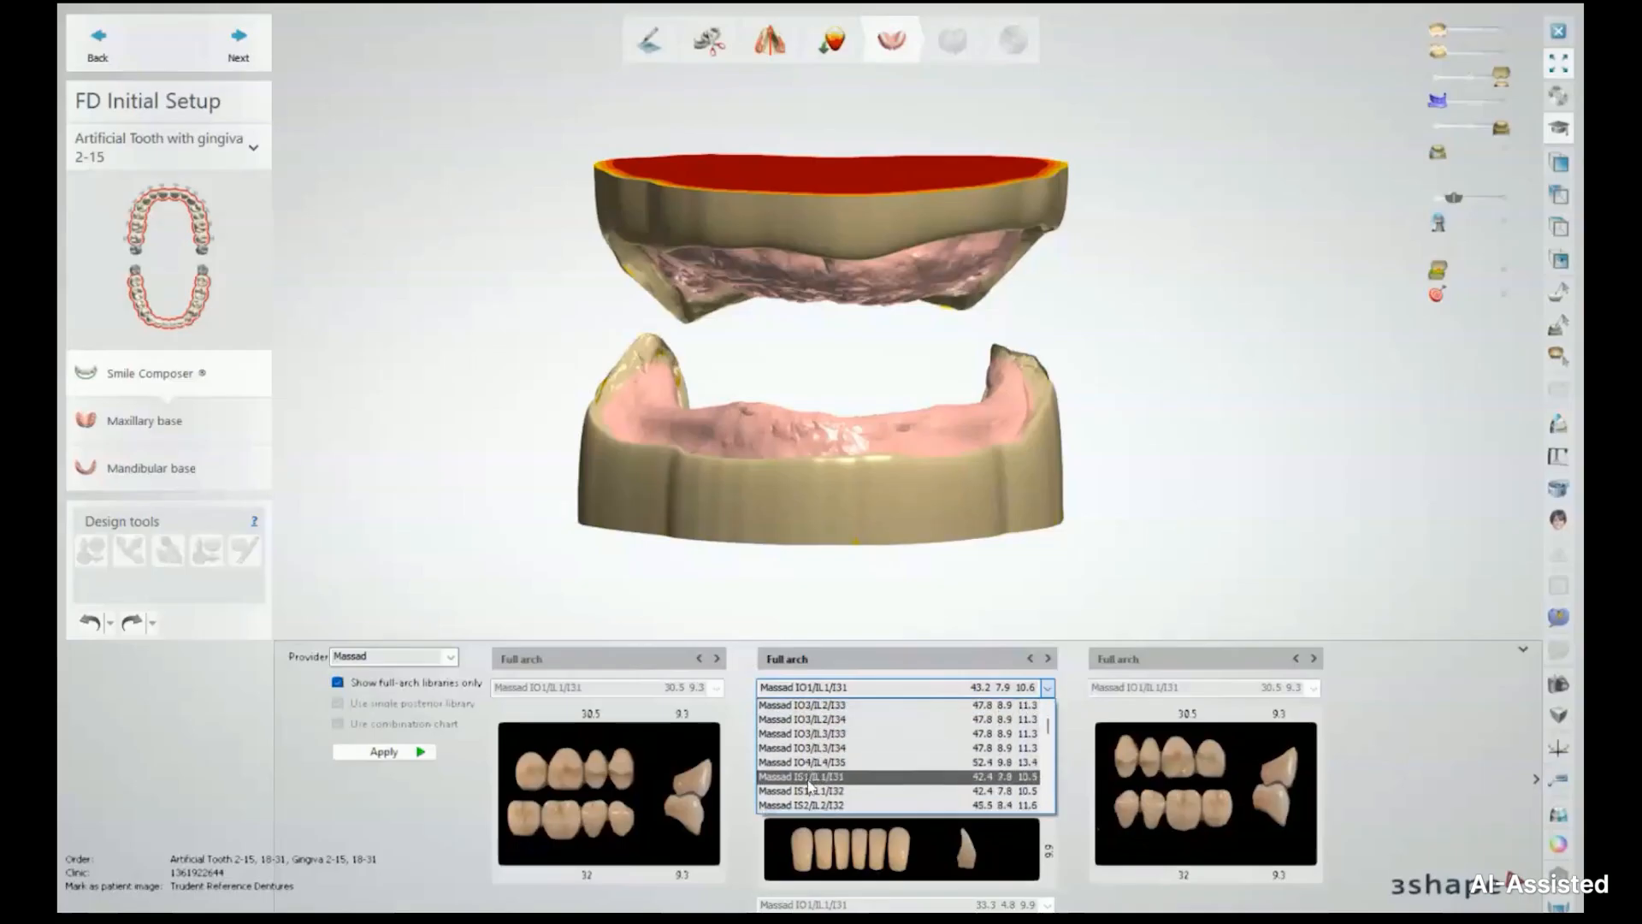
{"action": "scroll", "coordinate": [809, 780], "scroll_direction": "down", "scroll_amount": 1}
{"action": "scroll", "coordinate": [809, 778], "scroll_direction": "down", "scroll_amount": 3}
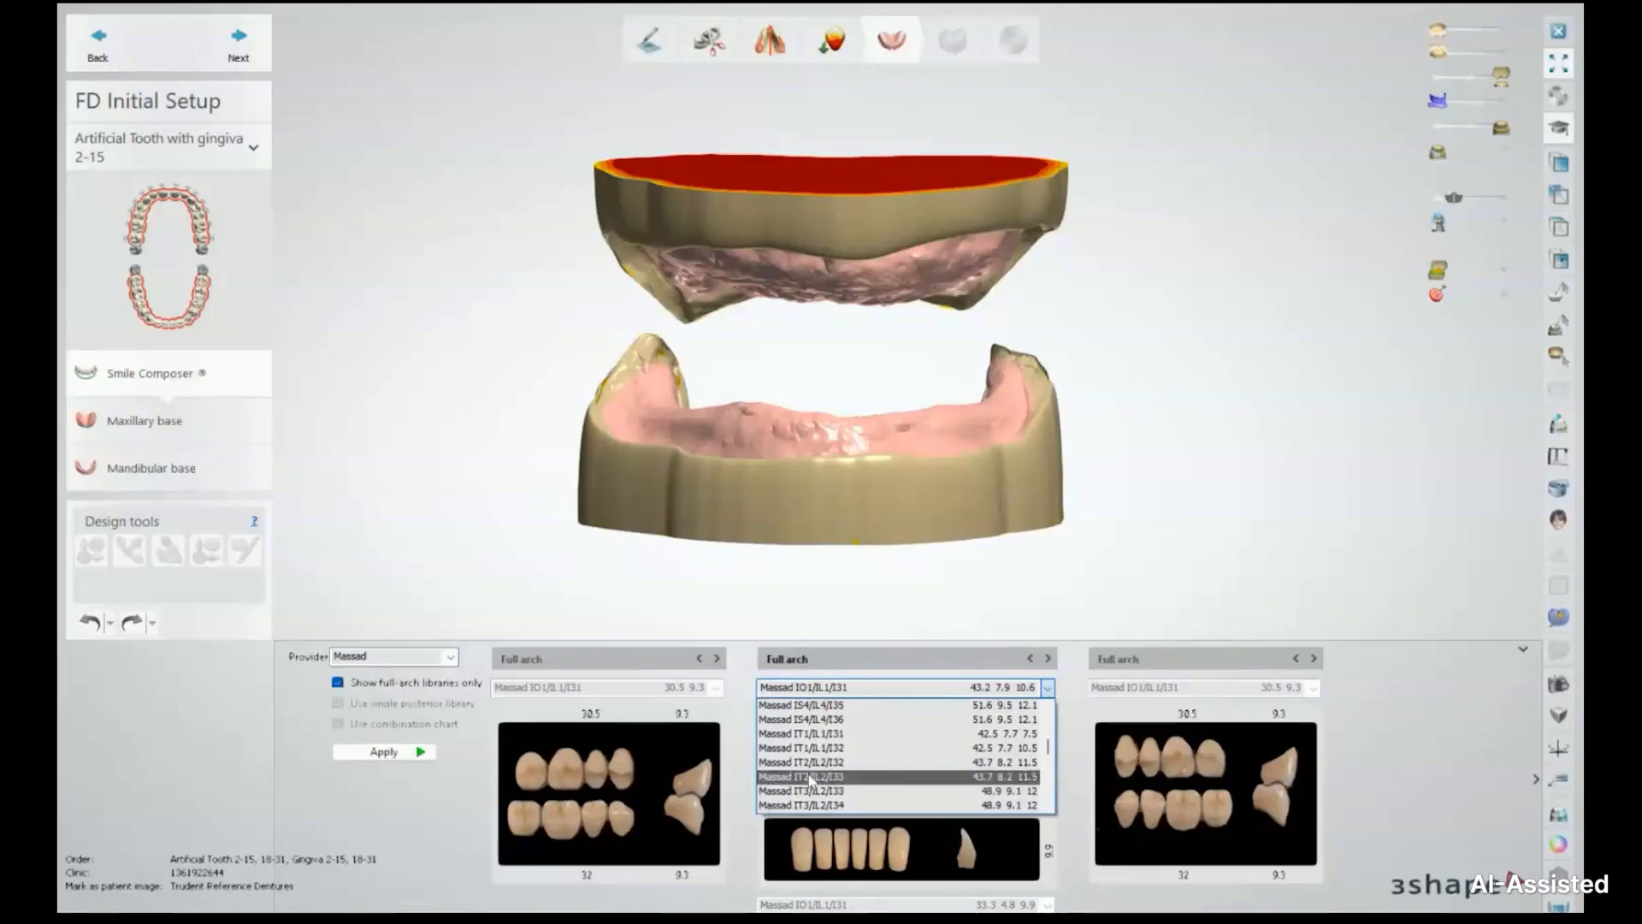
{"action": "scroll", "coordinate": [809, 778], "scroll_direction": "down", "scroll_amount": 2}
{"action": "scroll", "coordinate": [805, 781], "scroll_direction": "down", "scroll_amount": 2}
{"action": "scroll", "coordinate": [813, 759], "scroll_direction": "up", "scroll_amount": 2}
{"action": "scroll", "coordinate": [811, 744], "scroll_direction": "up", "scroll_amount": 6}
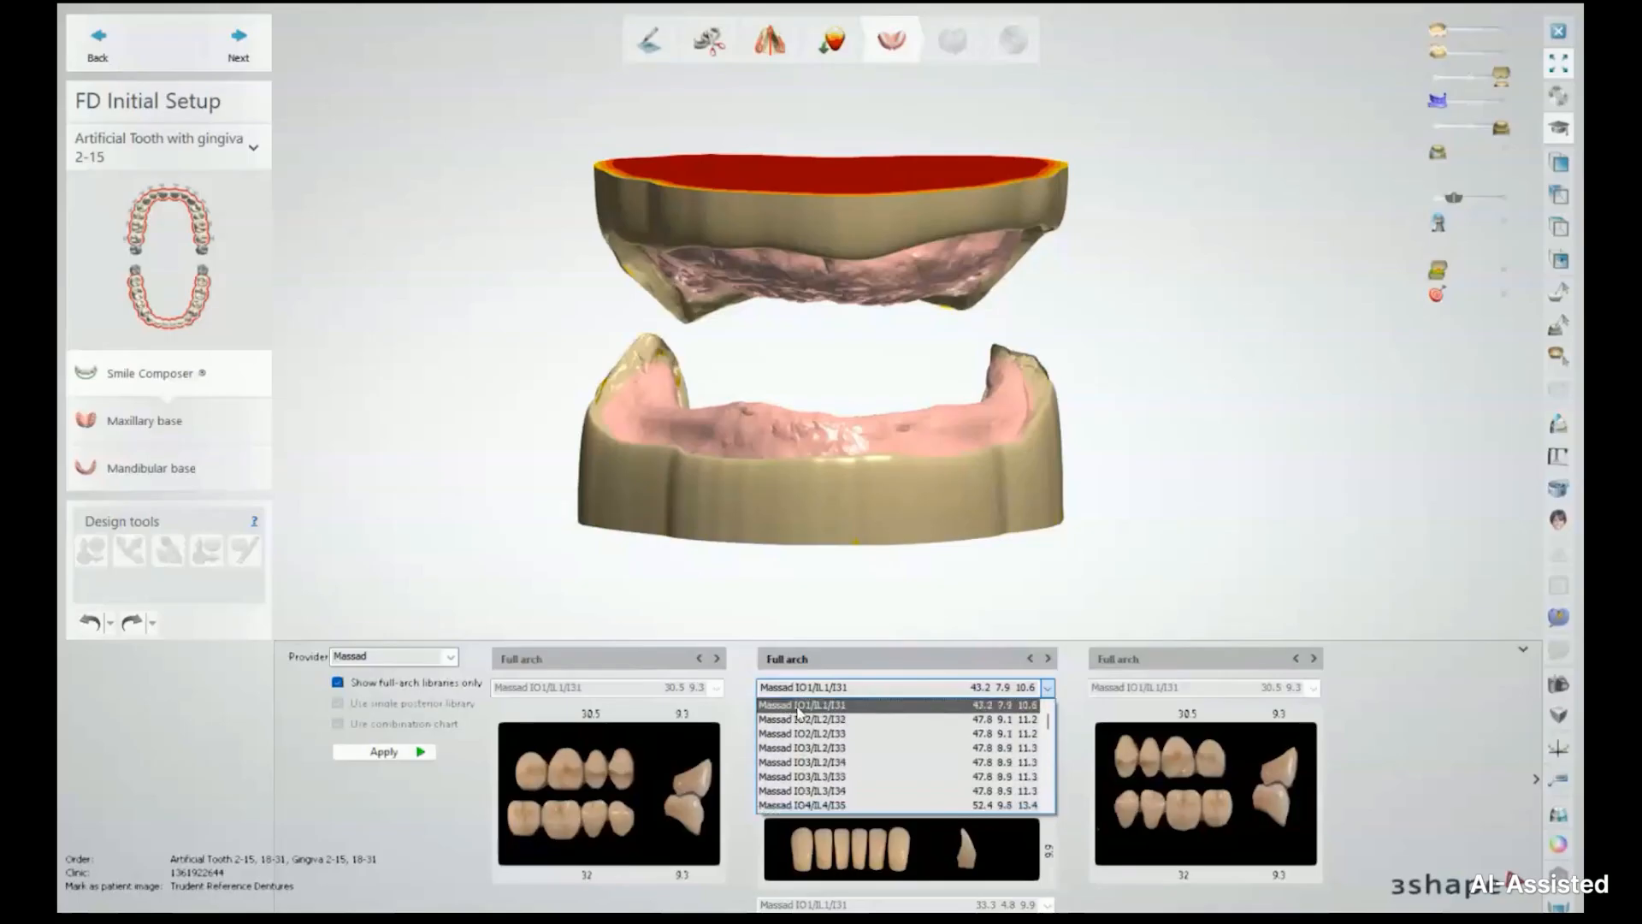
Choose the full-arch set Massad IS1/IL1/I32 and apply it to both jaws
{"action": "scroll", "coordinate": [823, 764], "scroll_direction": "down", "scroll_amount": 2}
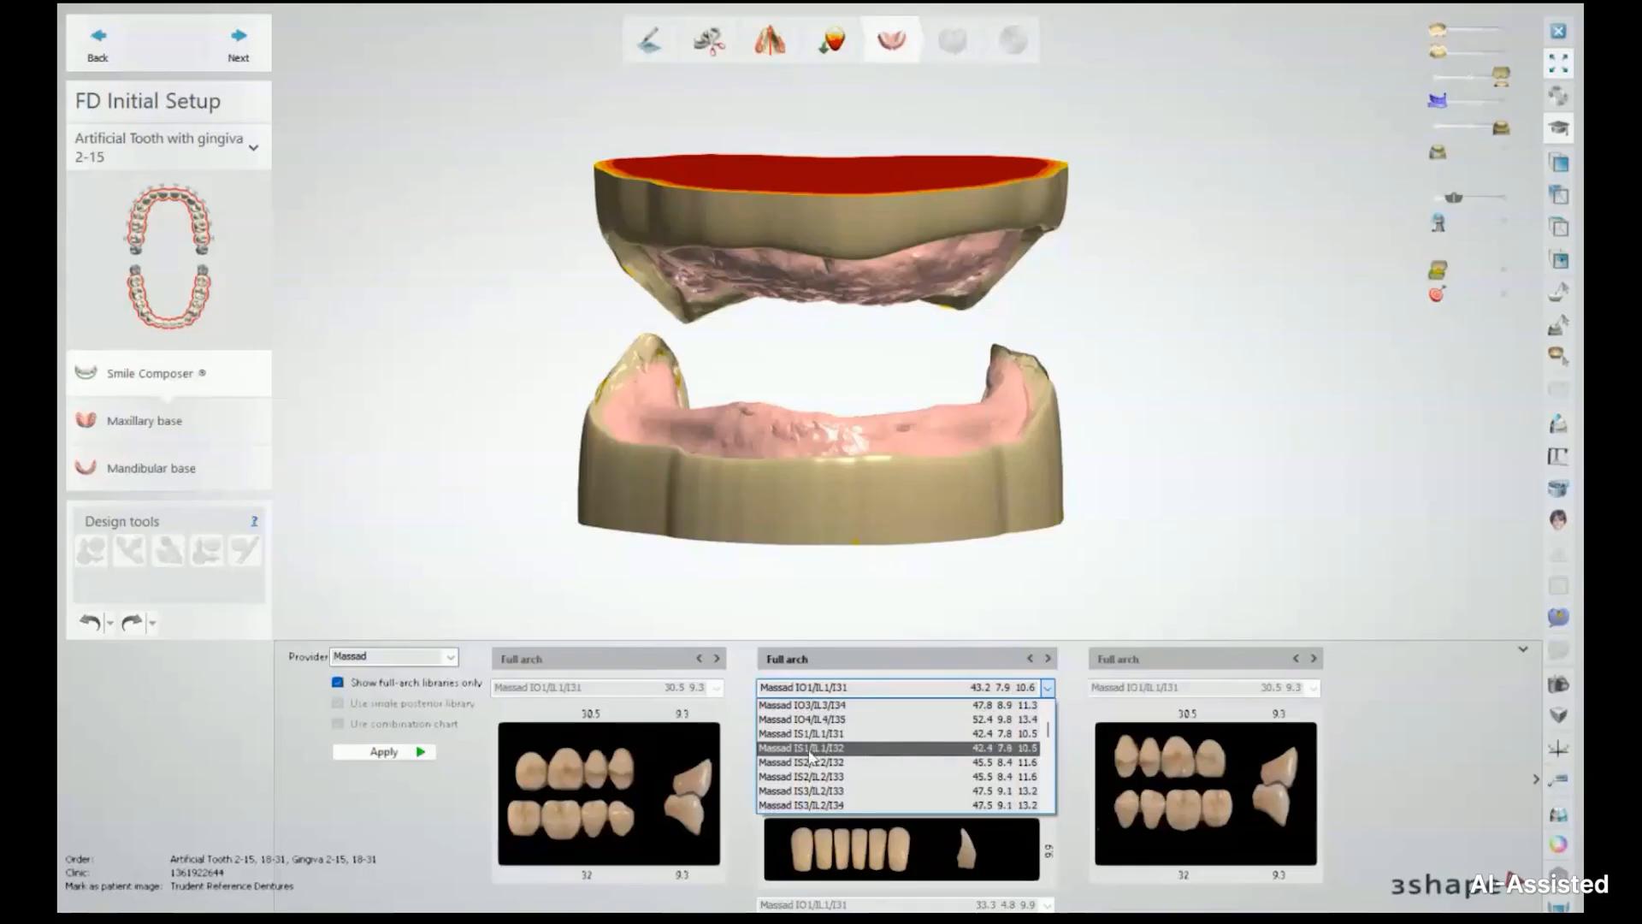
{"action": "left_click", "coordinate": [809, 750]}
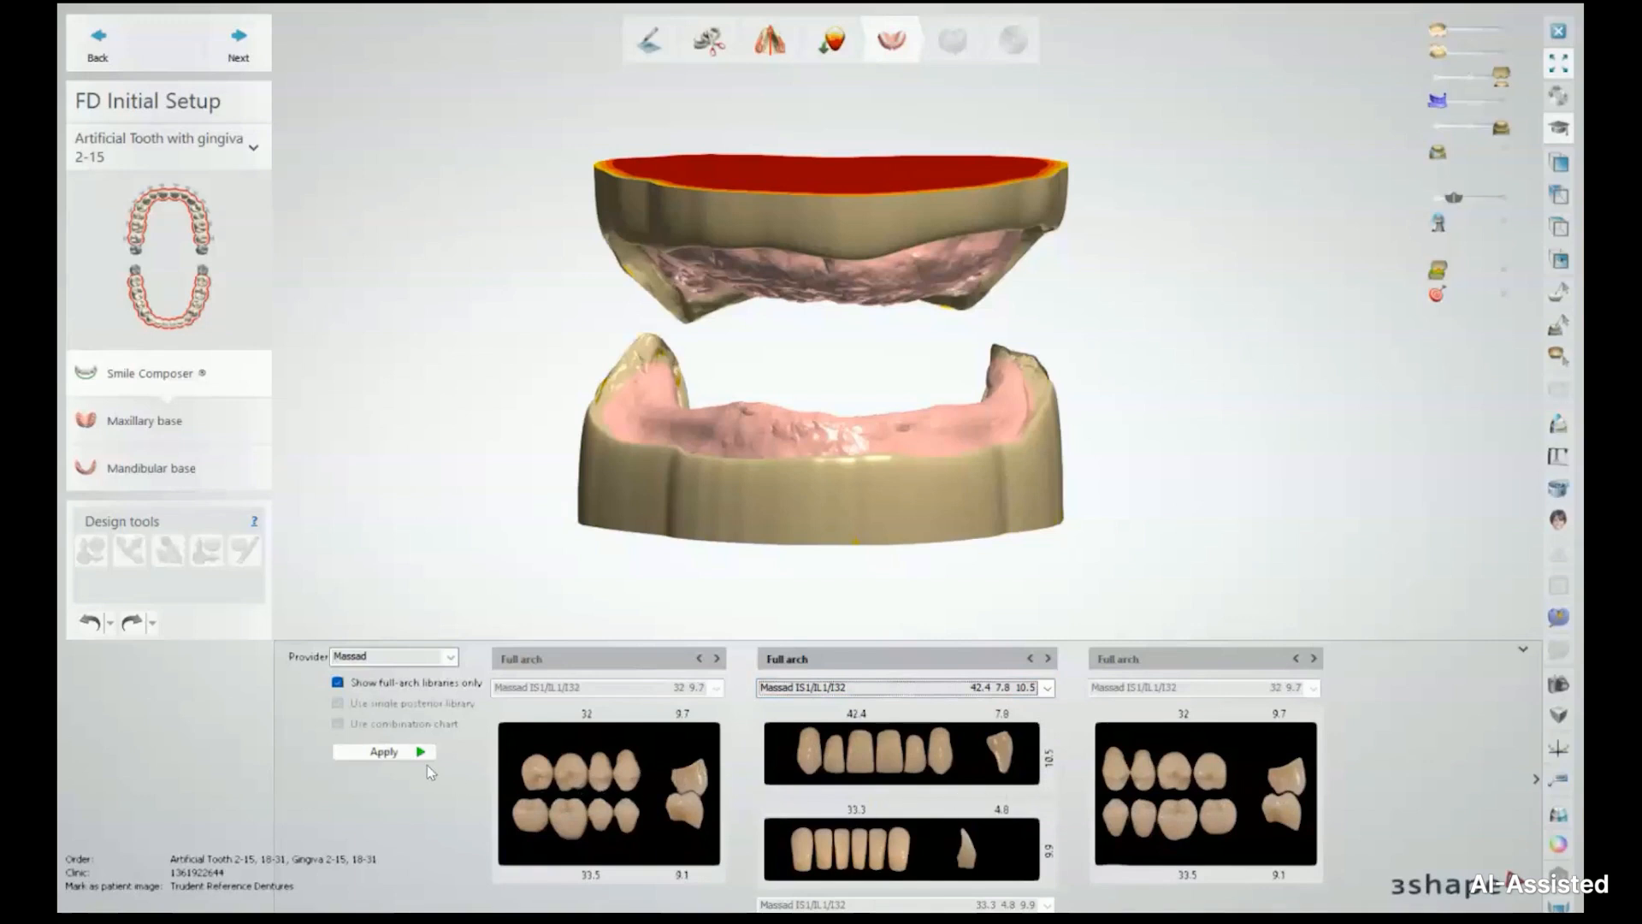
{"action": "left_click", "coordinate": [375, 754]}
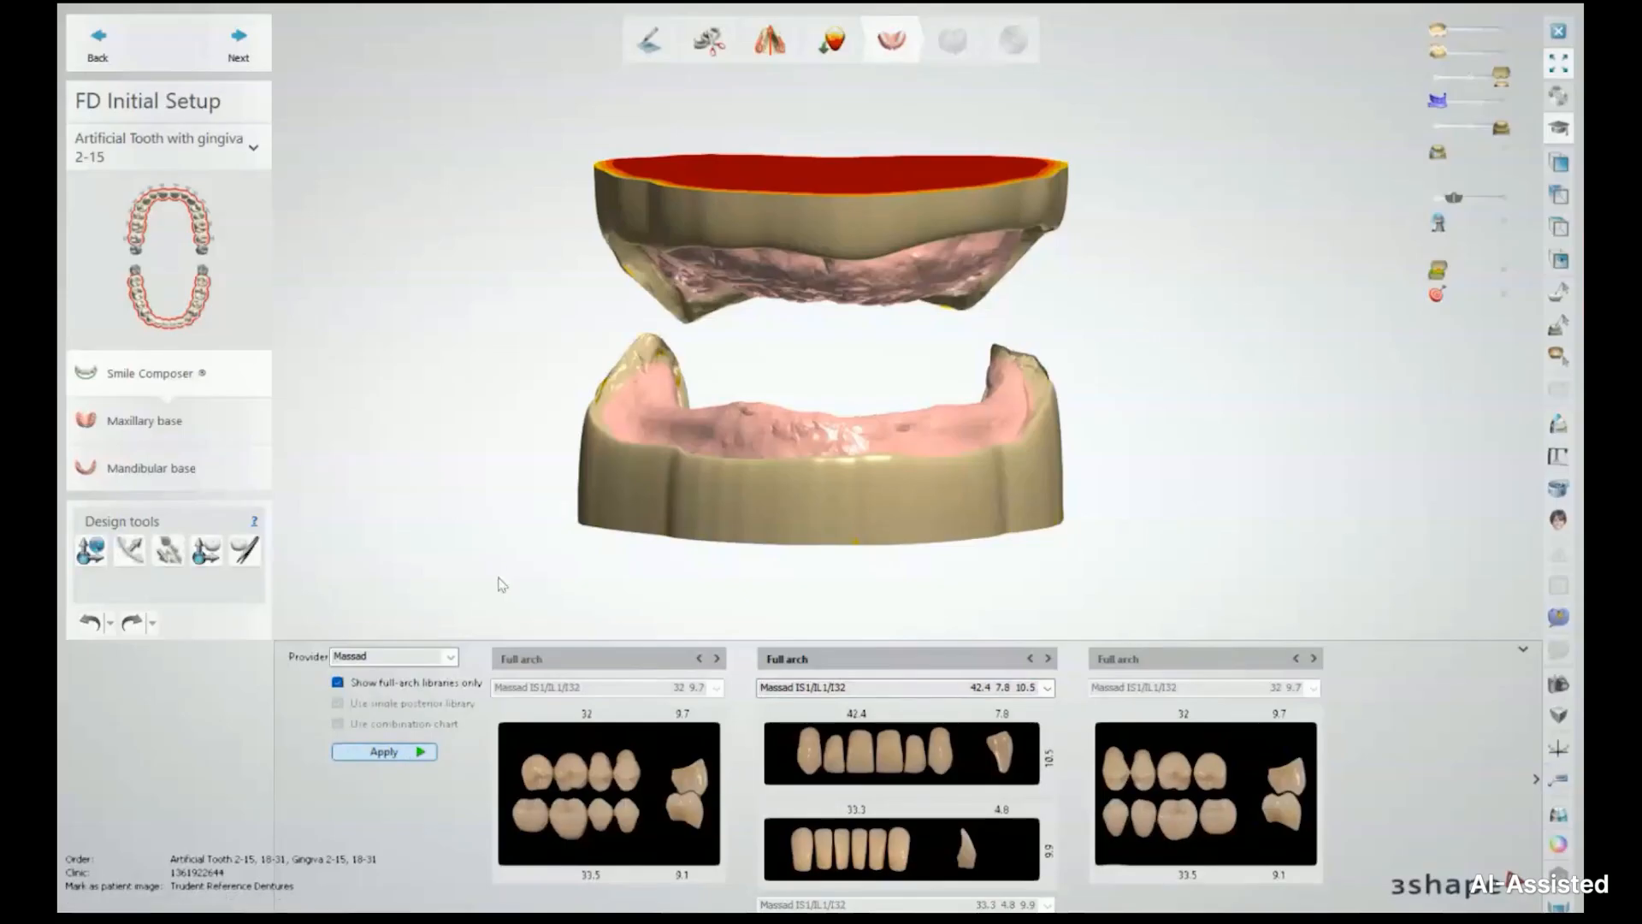
{"action": "mouse_move", "coordinate": [724, 476]}
{"action": "right_mouse_down"}
{"action": "mouse_move", "coordinate": [809, 460]}
{"action": "mouse_move", "coordinate": [658, 462]}
{"action": "mouse_move", "coordinate": [730, 467]}
{"action": "mouse_move", "coordinate": [714, 450]}
{"action": "mouse_move", "coordinate": [723, 468]}
{"action": "right_mouse_up"}
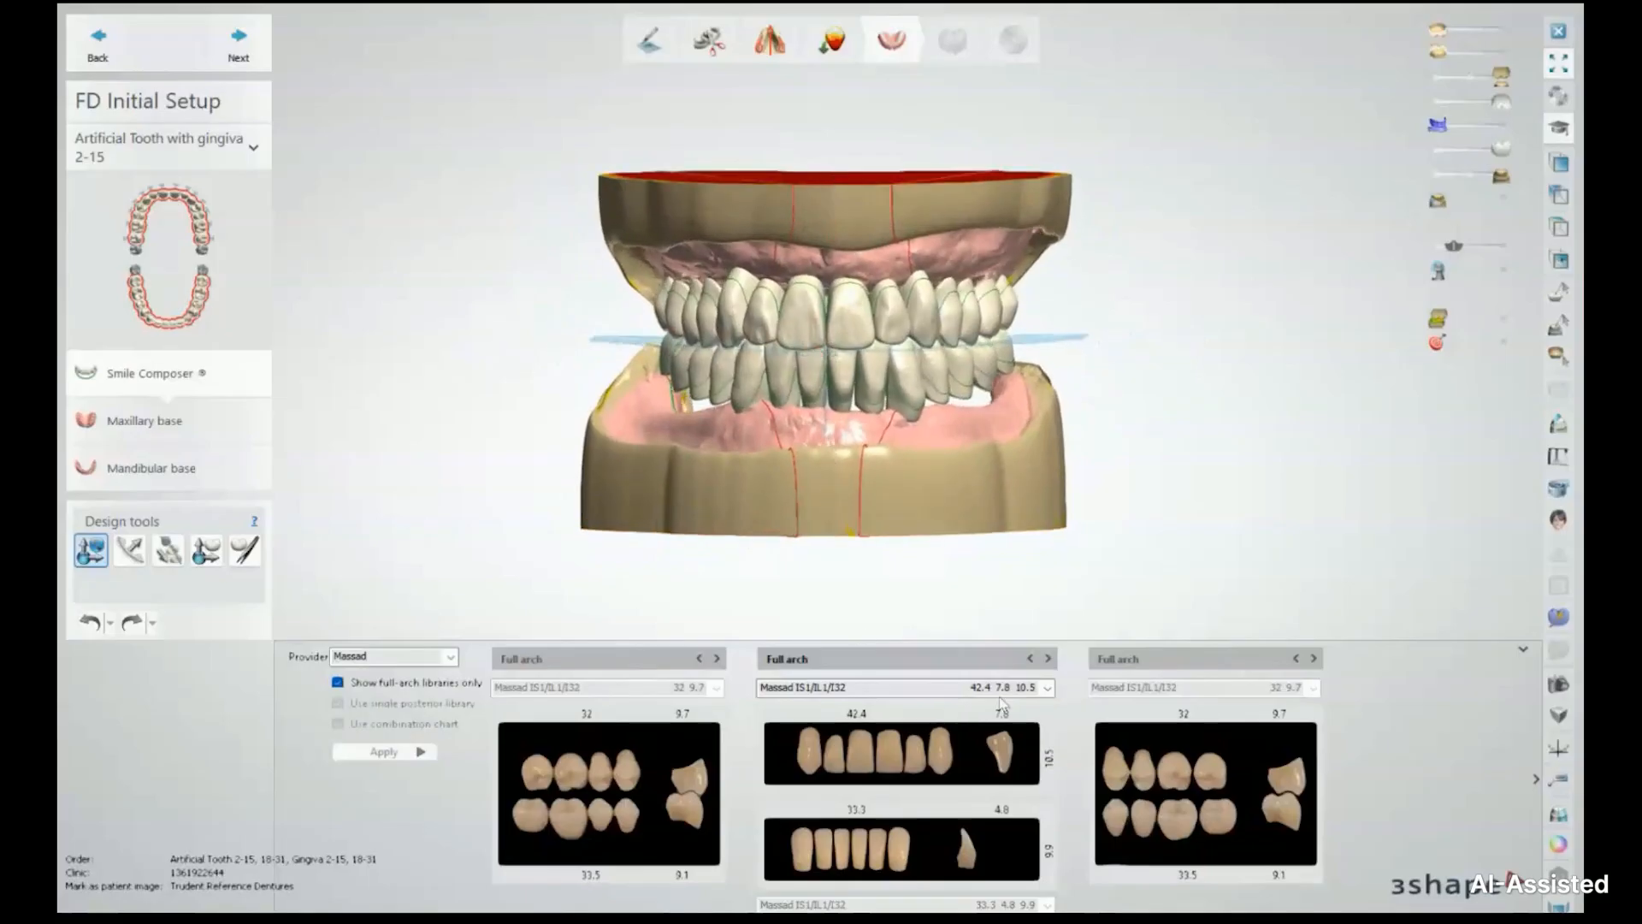
Replace the placed teeth with the full-arch set Massad IS2/IL2/I32 and apply it
{"action": "left_click", "coordinate": [1047, 688]}
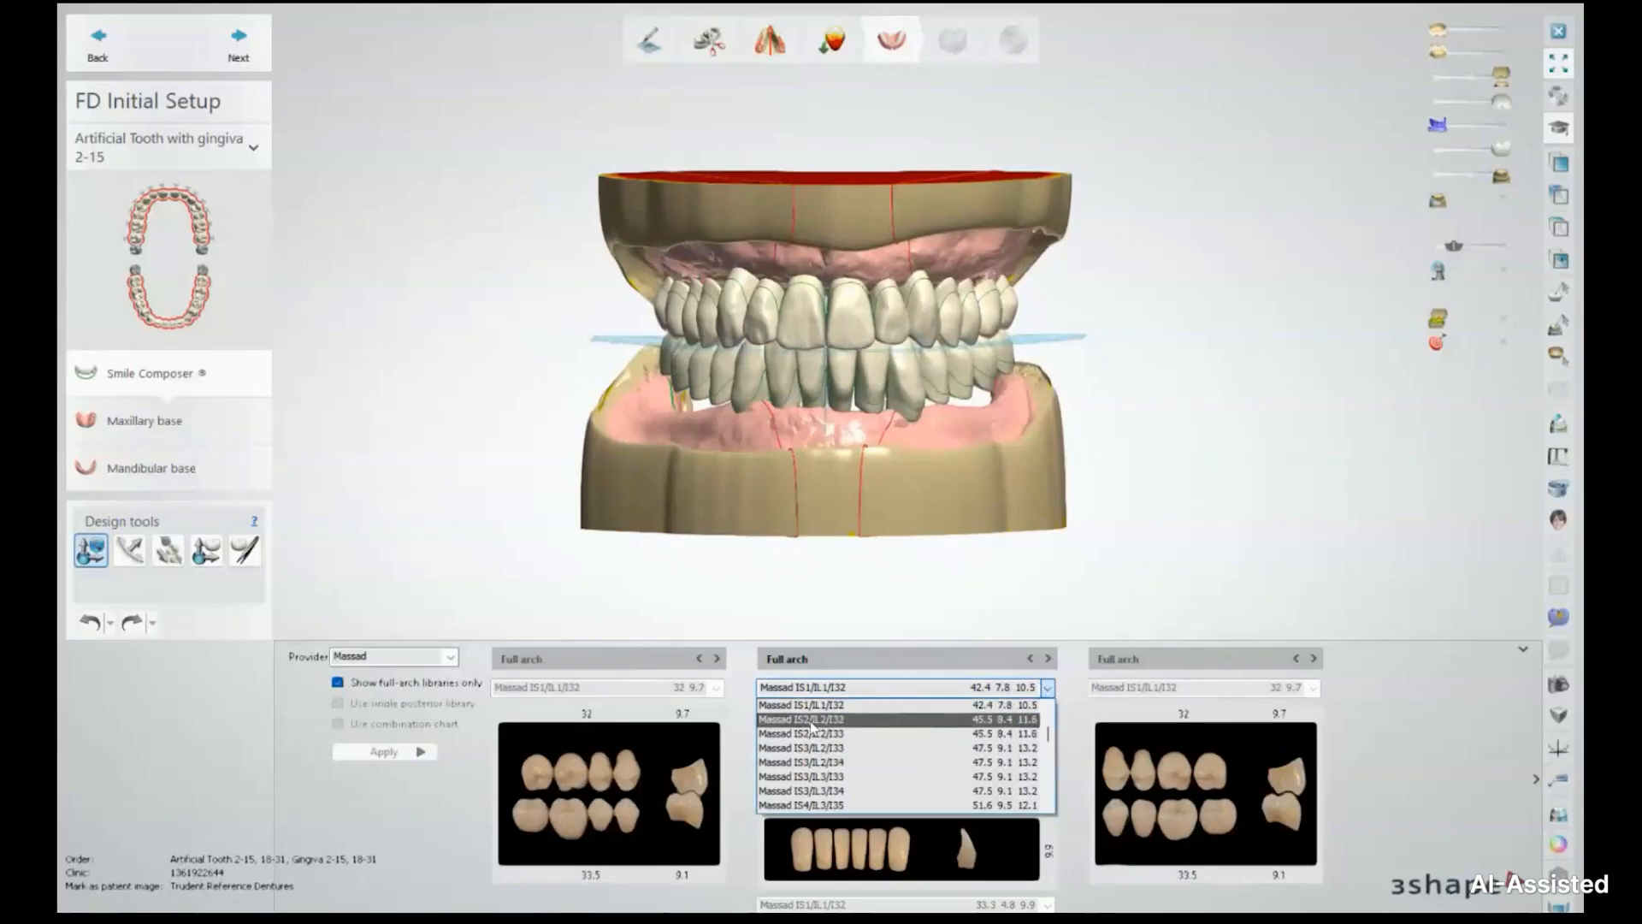
{"action": "left_click", "coordinate": [812, 723]}
{"action": "left_click", "coordinate": [973, 705]}
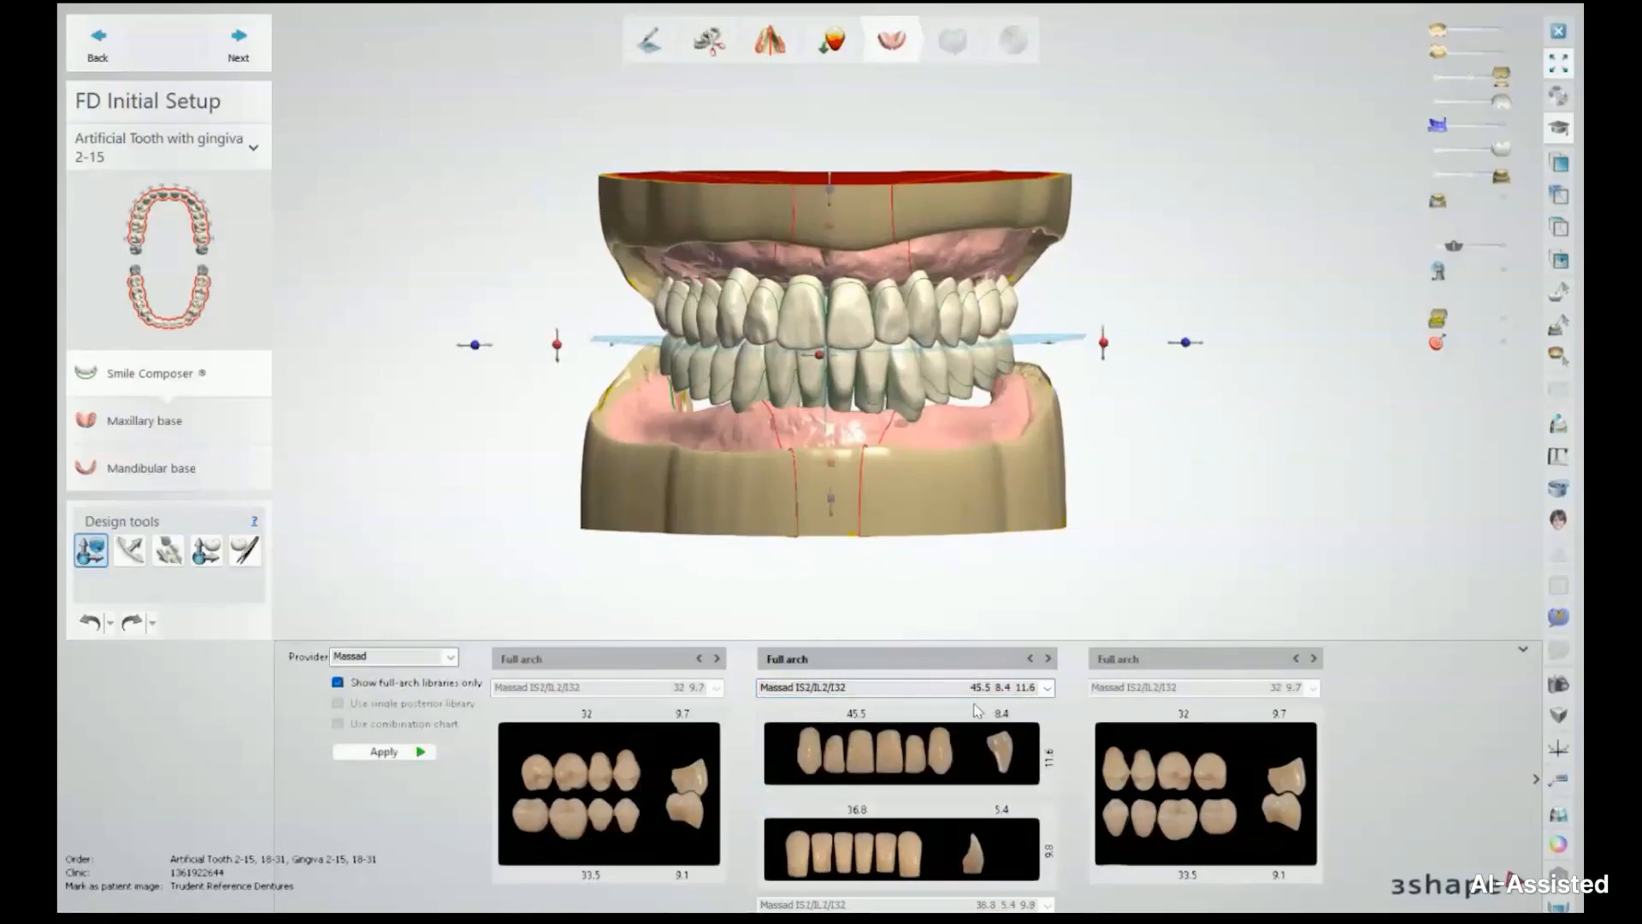
{"action": "left_click", "coordinate": [407, 752]}
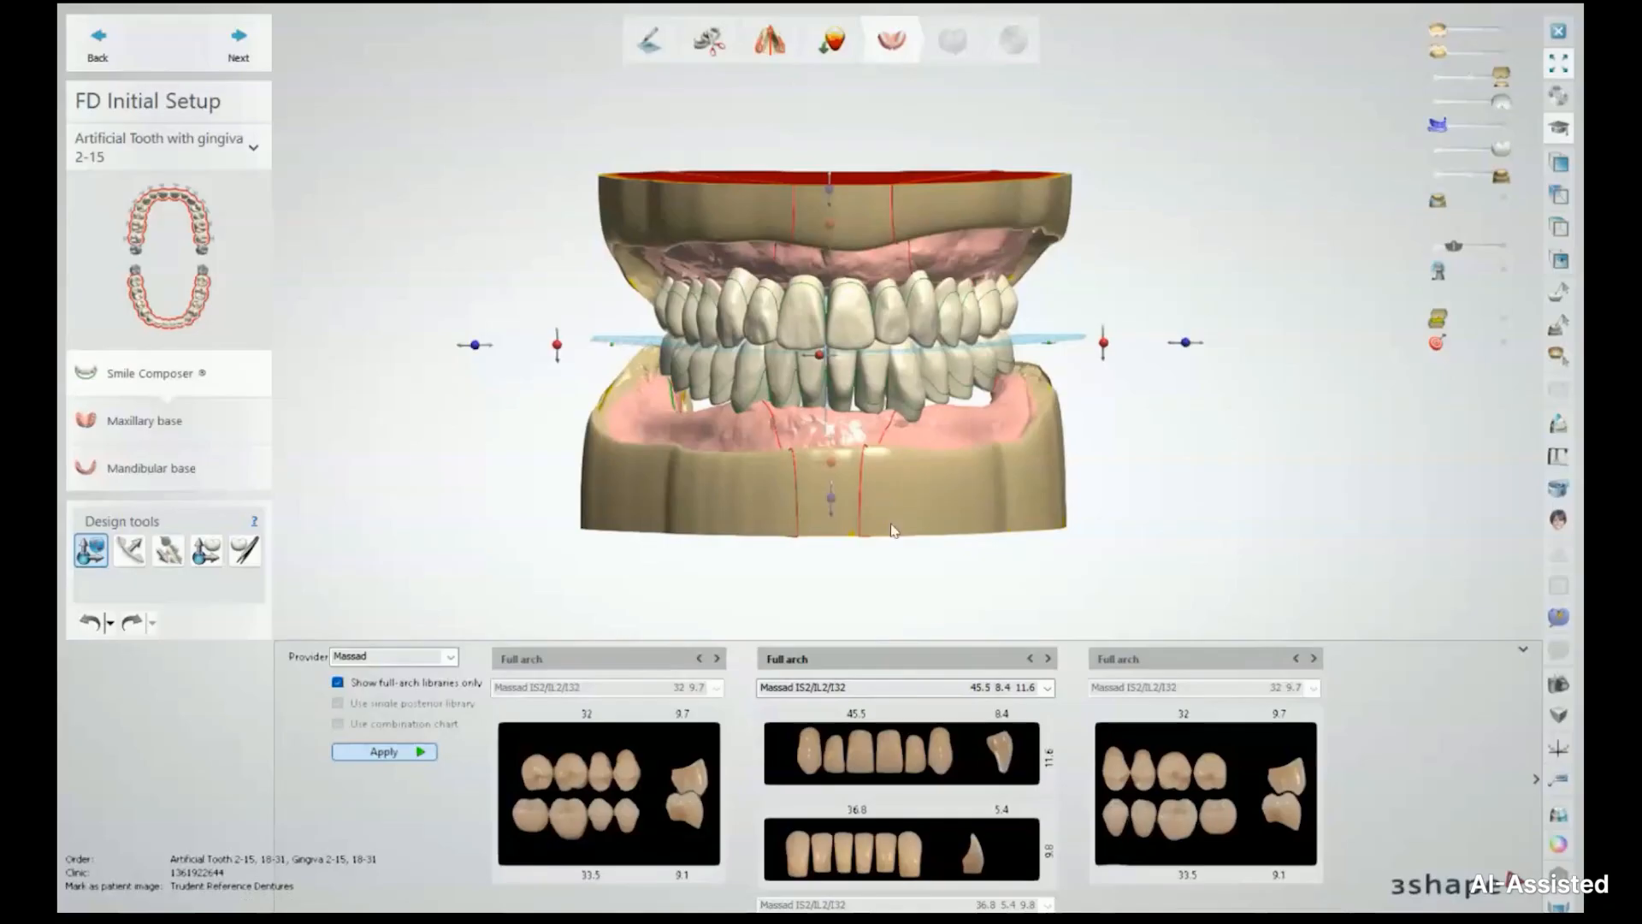
Shift the whole tooth setup slightly forward along the occlusal plane, judging it from the side
{"action": "right_click_drag", "start_coordinate": [651, 472], "coordinate": [796, 452]}
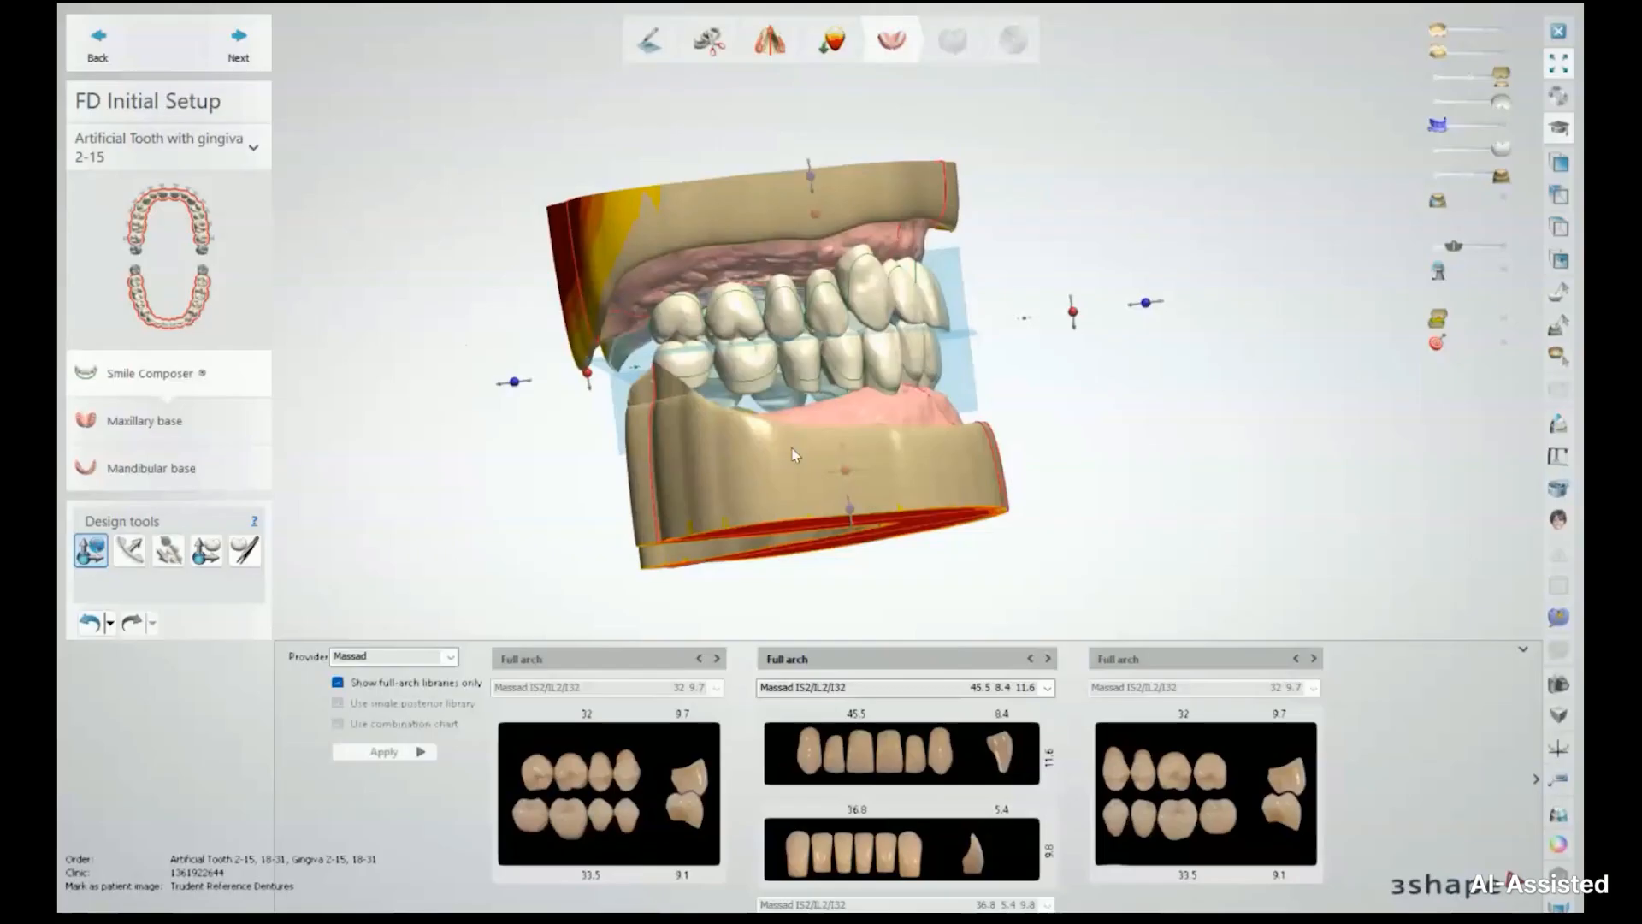
{"action": "right_click_drag", "start_coordinate": [793, 455], "coordinate": [1111, 289]}
{"action": "scroll", "coordinate": [816, 318], "scroll_direction": "up", "scroll_amount": 5}
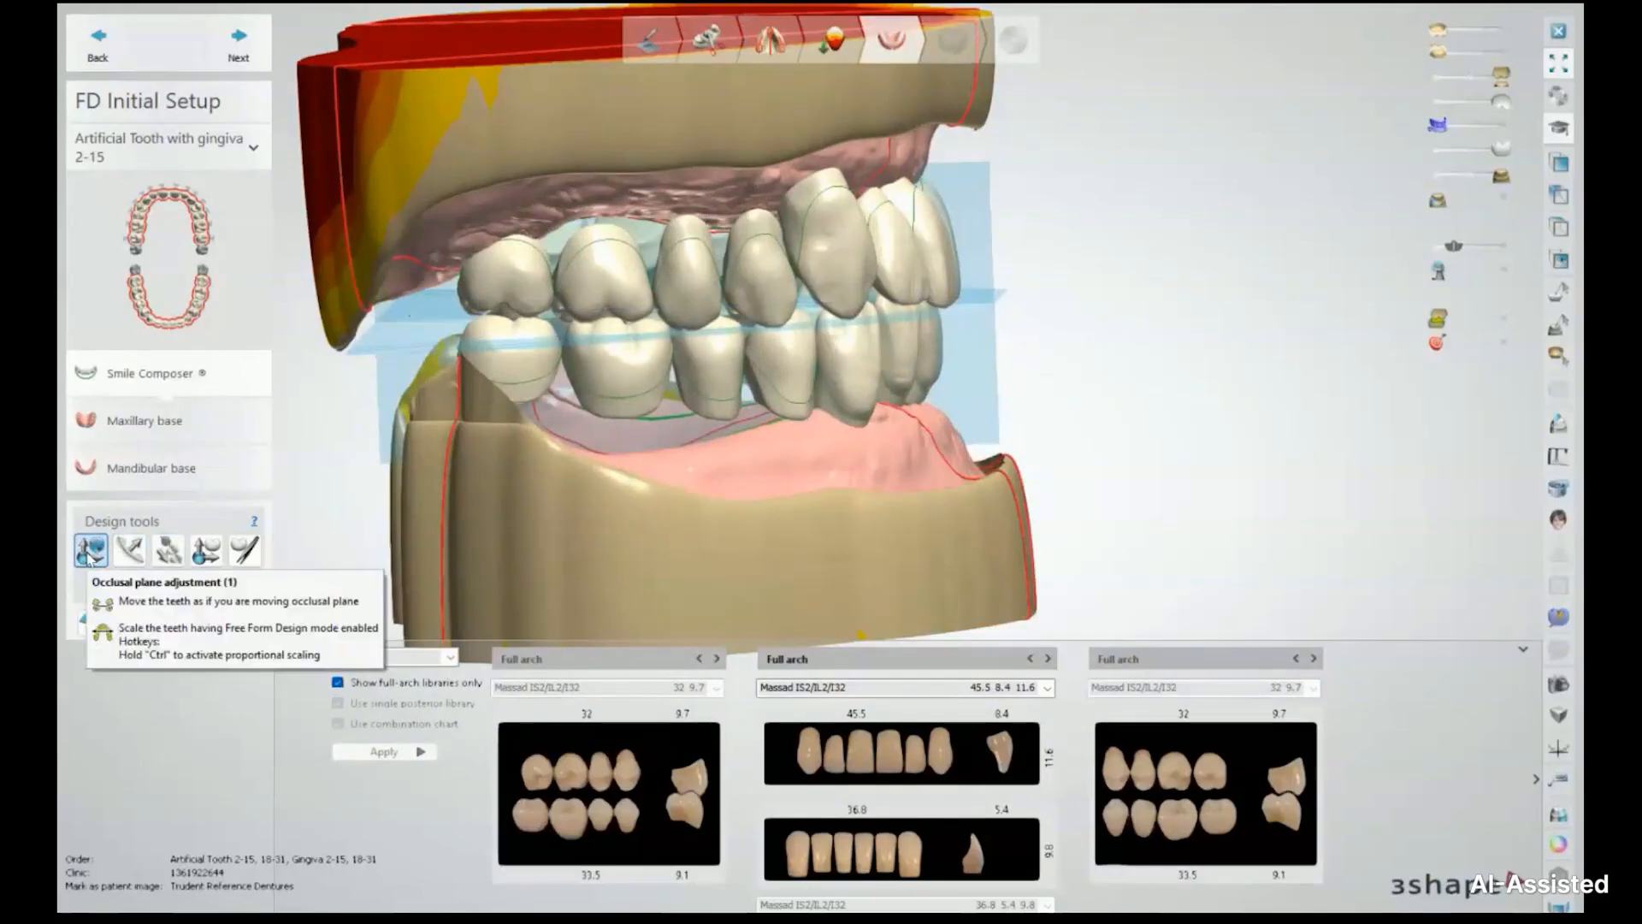
{"action": "mouse_move", "coordinate": [1002, 436]}
{"action": "right_mouse_down"}
{"action": "mouse_move", "coordinate": [1006, 451]}
{"action": "mouse_move", "coordinate": [1017, 424]}
{"action": "right_mouse_up"}
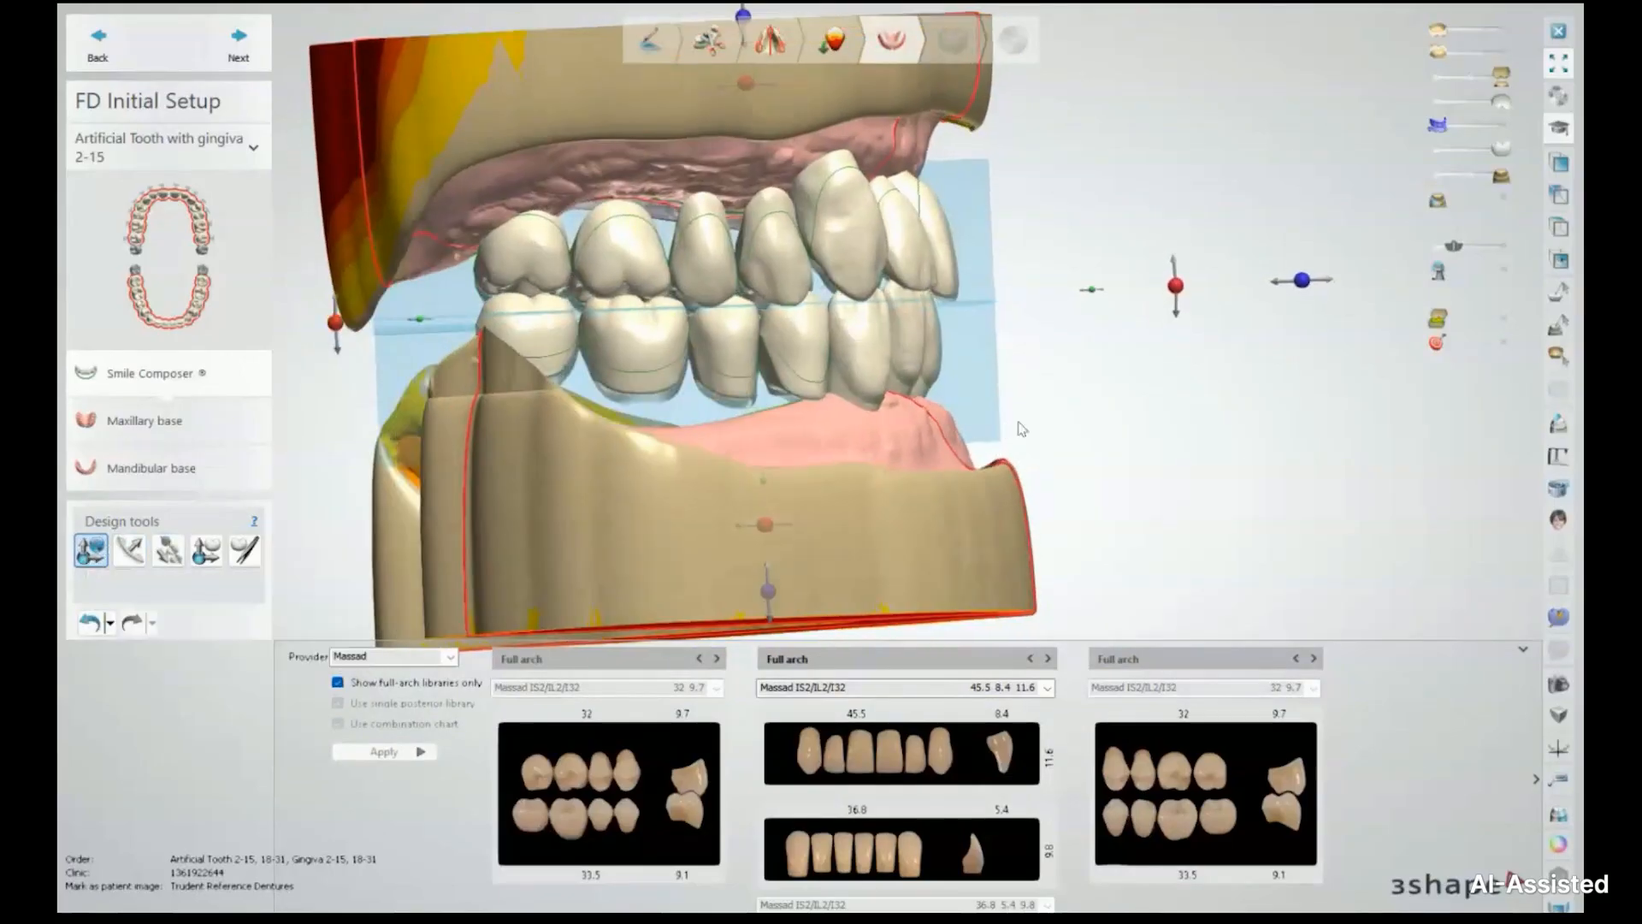
{"action": "middle_click_drag", "start_coordinate": [1101, 401], "coordinate": [1057, 433]}
{"action": "scroll", "coordinate": [1065, 410], "scroll_direction": "down", "scroll_amount": 2}
{"action": "mouse_move", "coordinate": [1214, 358]}
{"action": "left_mouse_down"}
{"action": "mouse_move", "coordinate": [1251, 361]}
{"action": "mouse_move", "coordinate": [1163, 356]}
{"action": "mouse_move", "coordinate": [1255, 354]}
{"action": "mouse_move", "coordinate": [1241, 353]}
{"action": "left_mouse_up"}
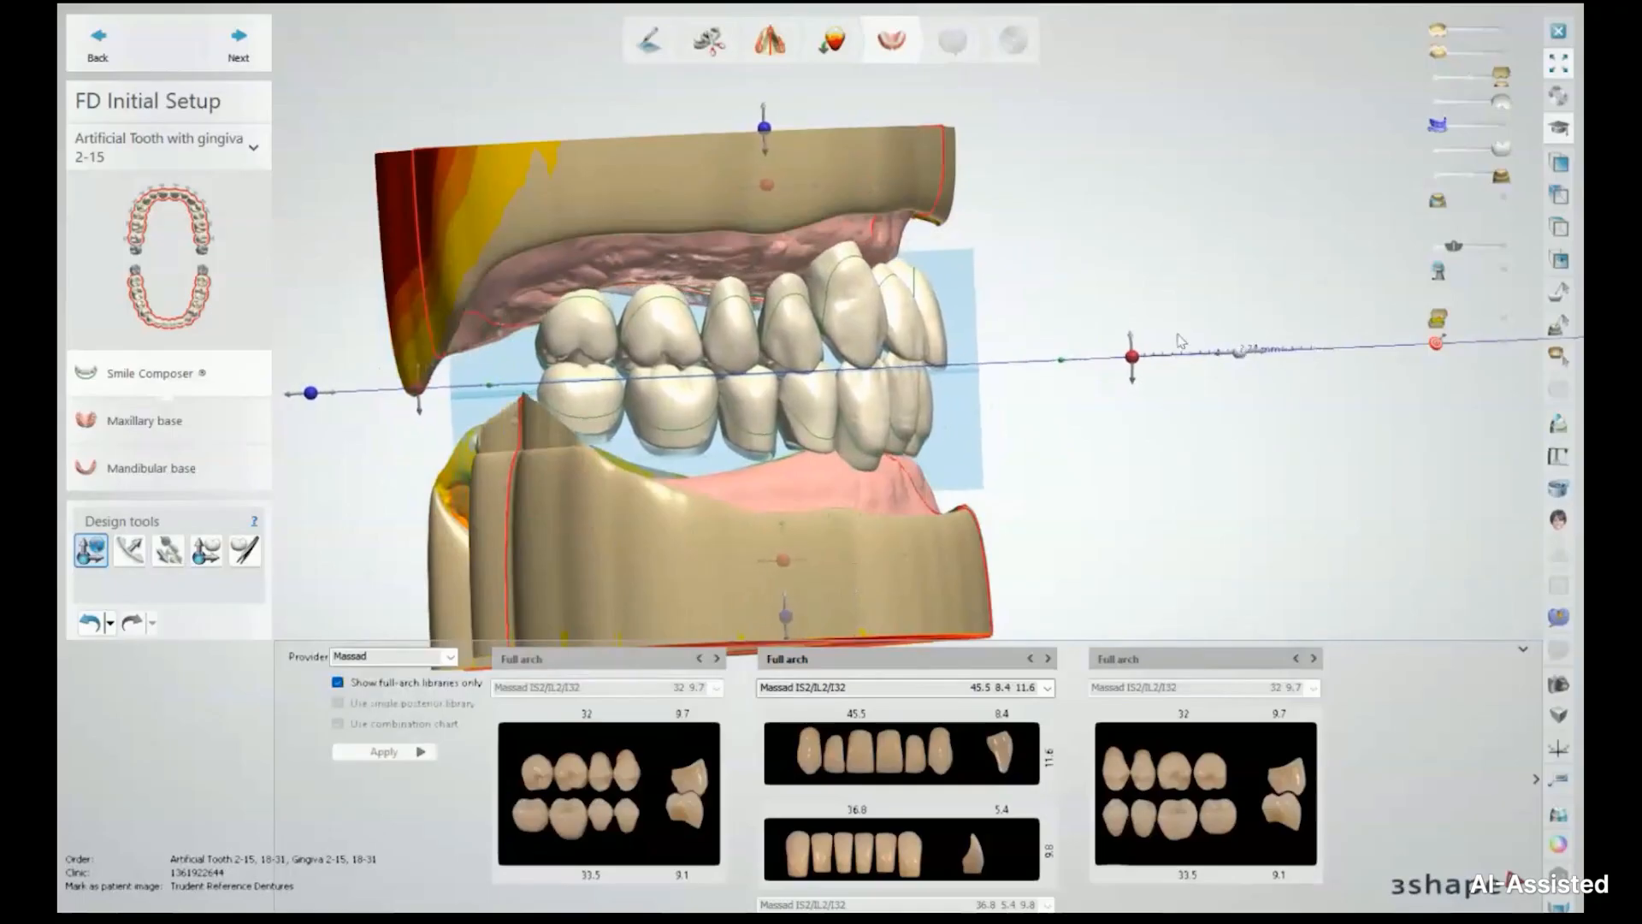
Overlay the wax rim semi-transparently and move the whole tooth setup further forward to match it
{"action": "right_click_drag", "start_coordinate": [1062, 317], "coordinate": [970, 321]}
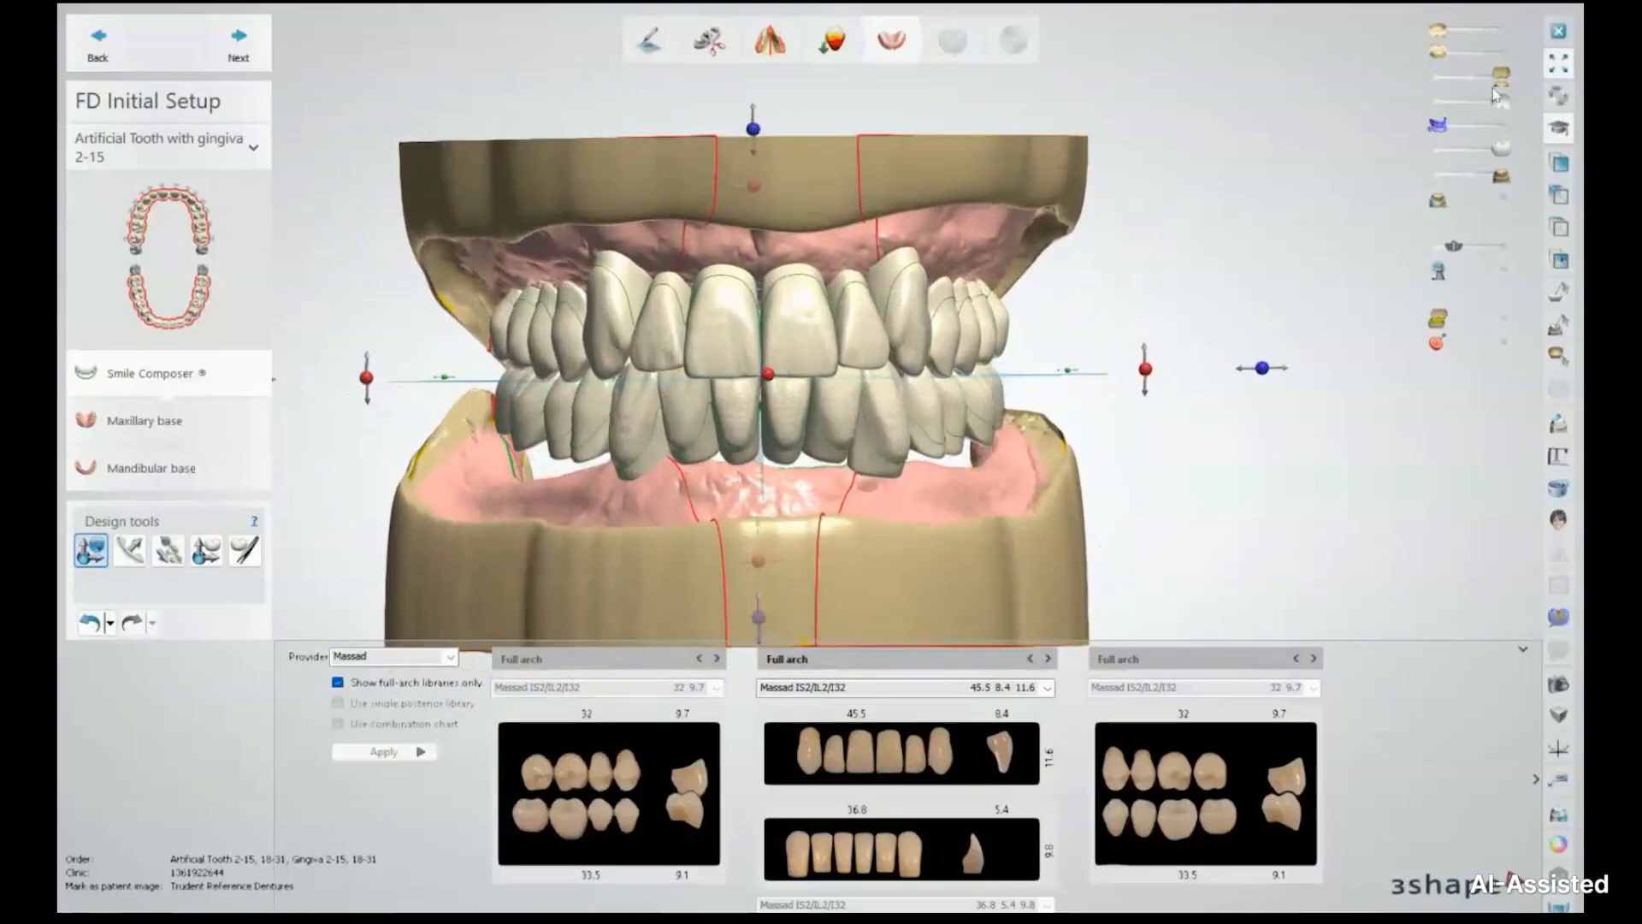
{"action": "left_click_drag", "start_coordinate": [1438, 128], "coordinate": [1483, 128]}
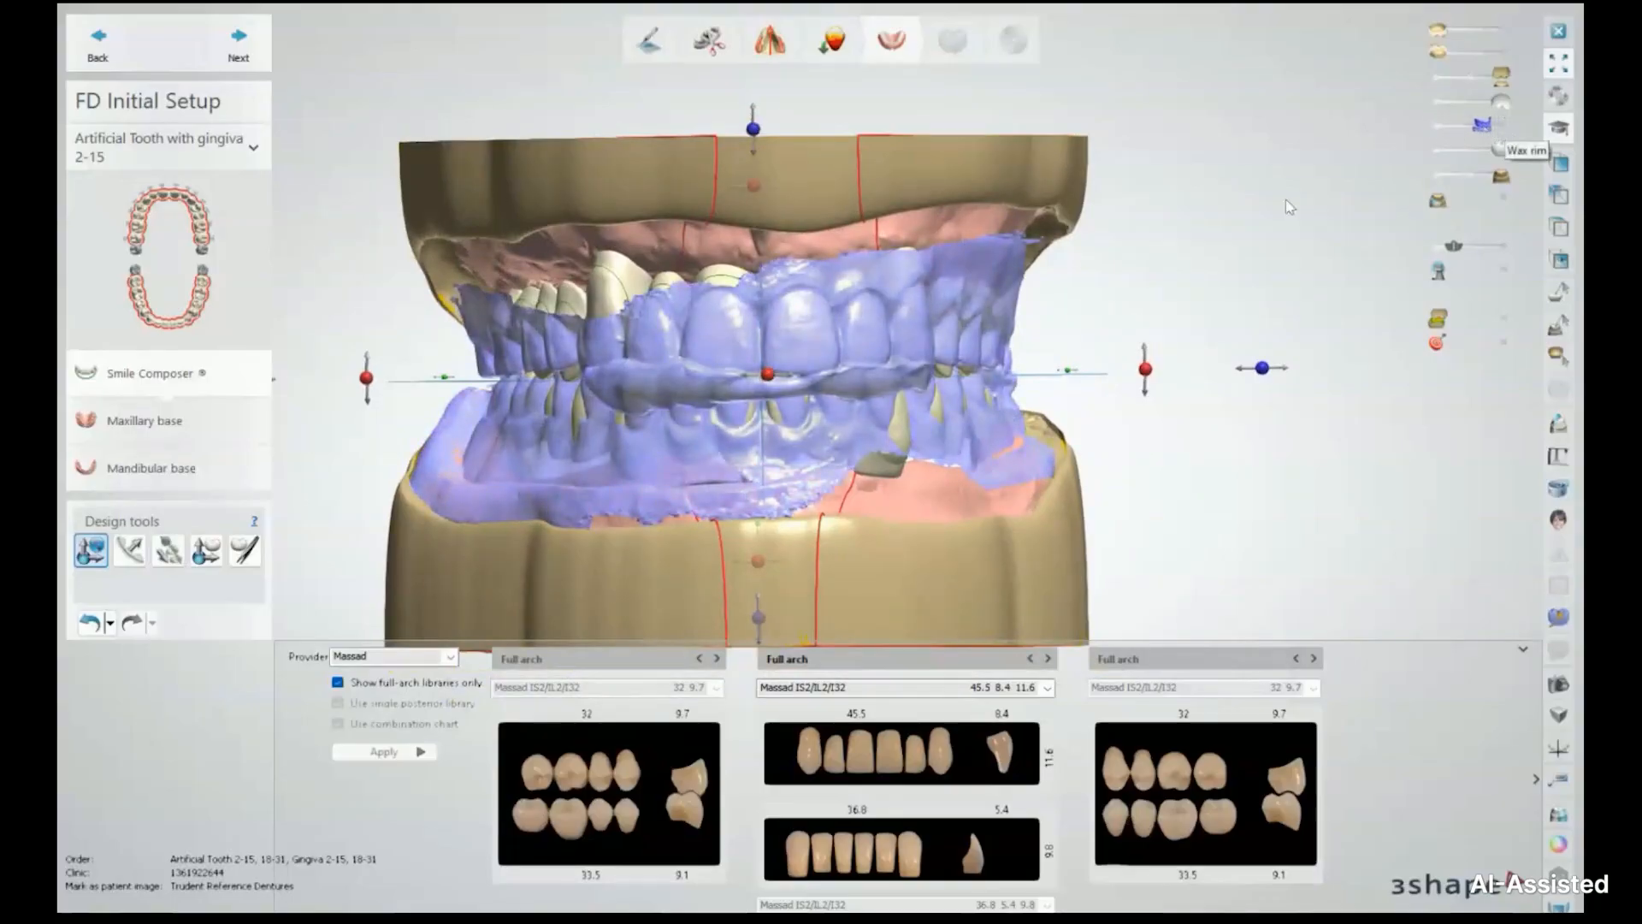
{"action": "right_click_drag", "start_coordinate": [712, 390], "coordinate": [882, 399]}
{"action": "left_click_drag", "start_coordinate": [1232, 348], "coordinate": [1247, 353]}
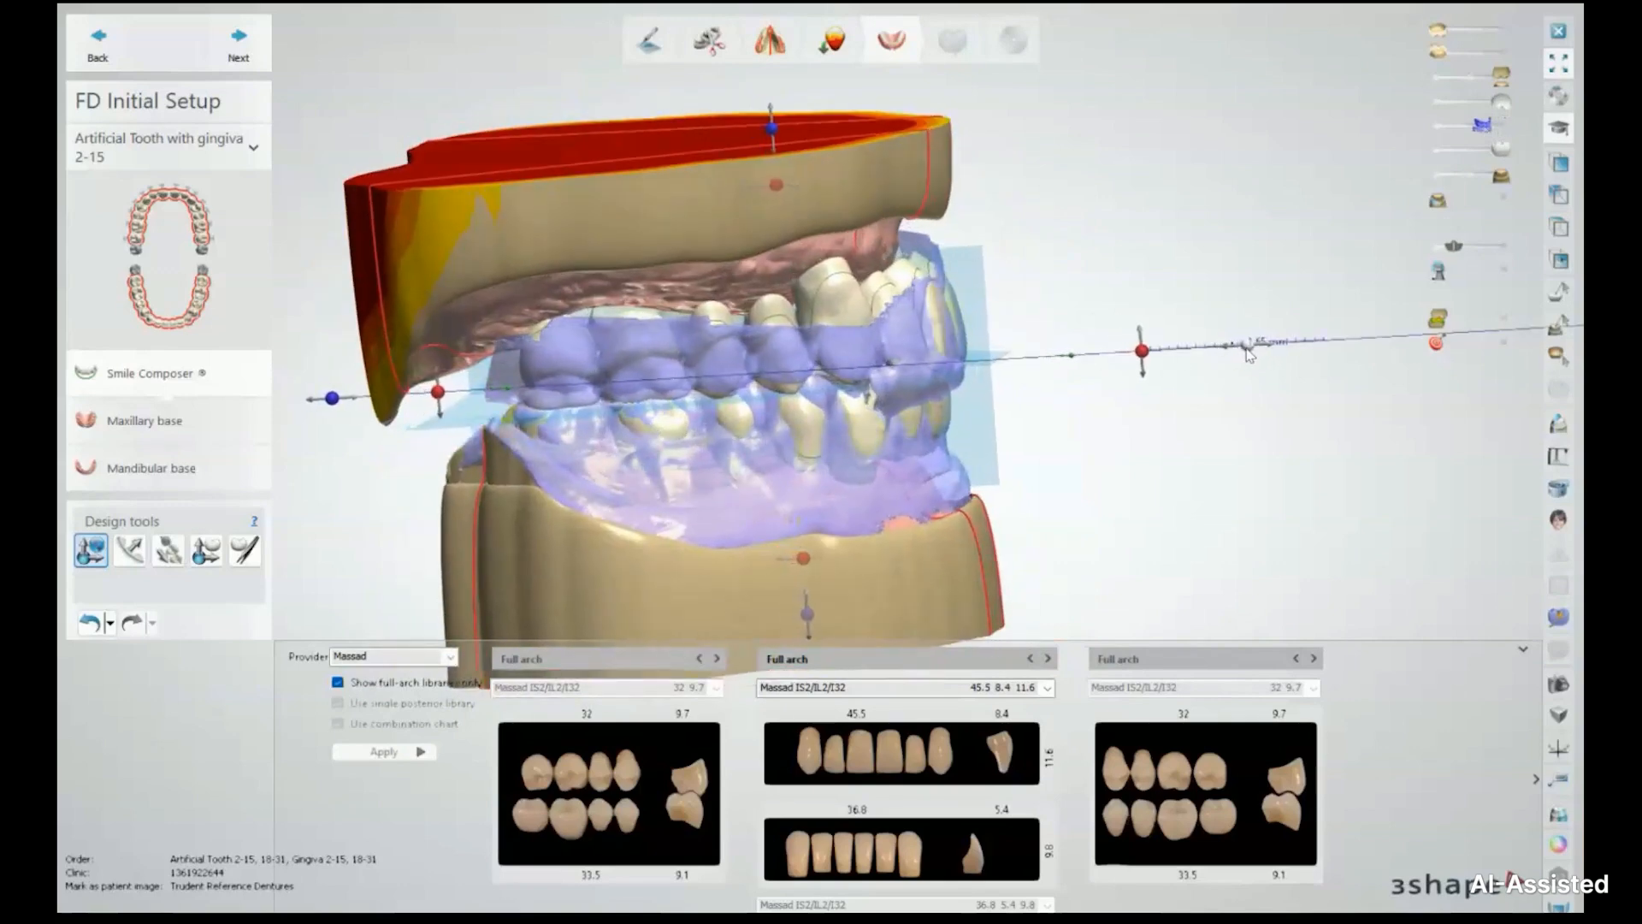
{"action": "right_click_drag", "start_coordinate": [1055, 213], "coordinate": [1009, 290]}
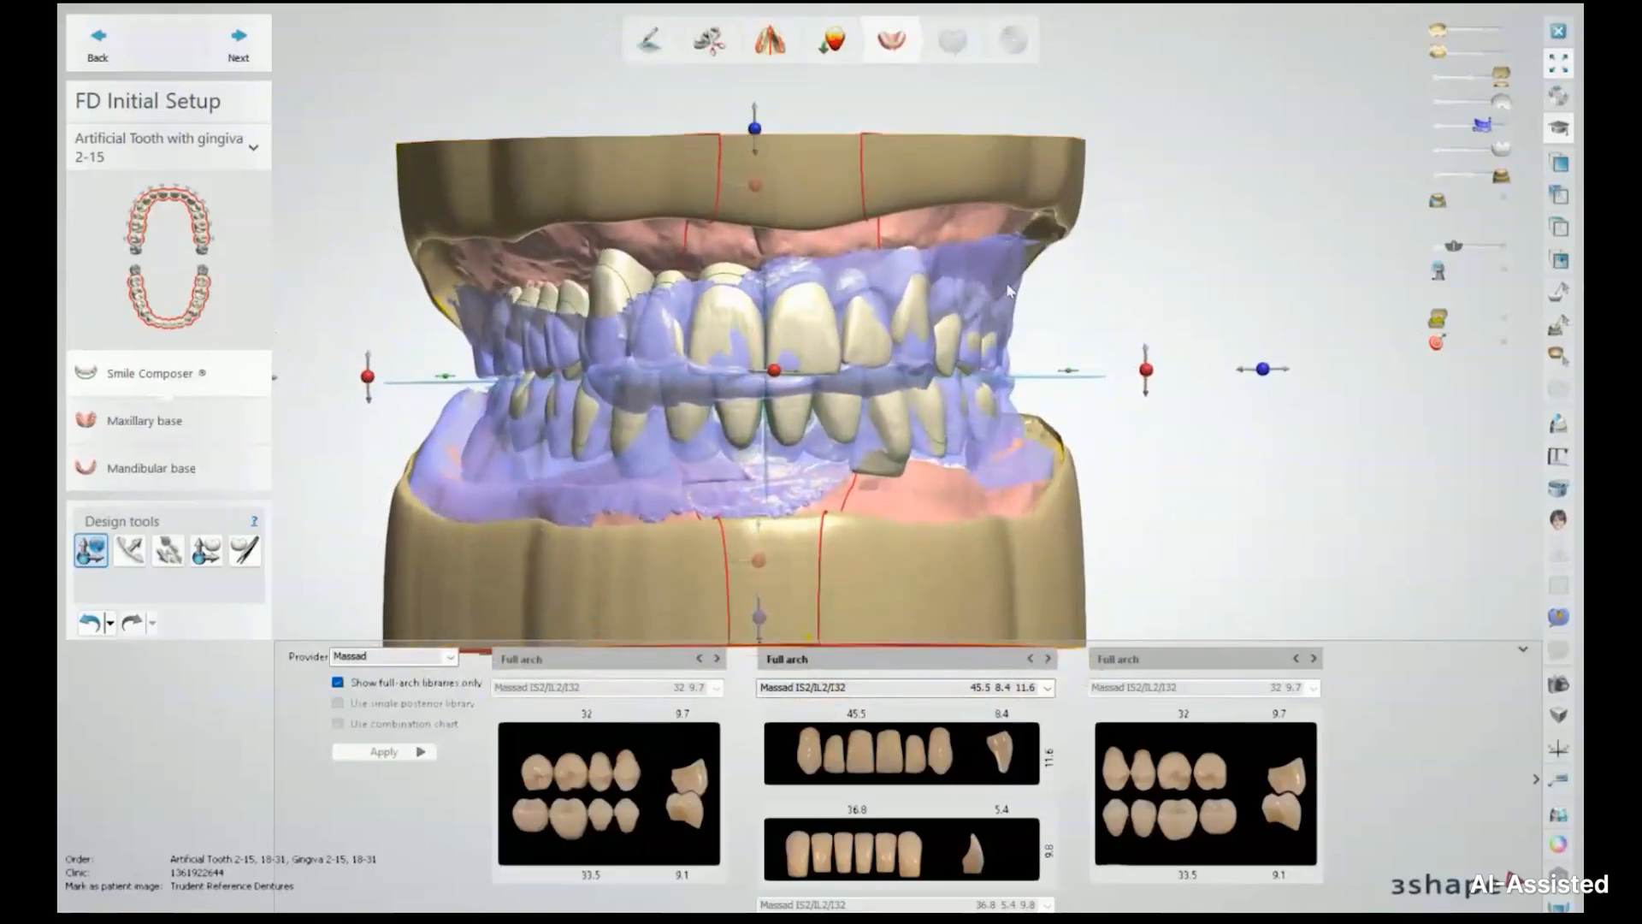
Hide the wax rim, show it again fully opaque, and compare the upper and lower teeth with it from the front
{"action": "left_click_drag", "start_coordinate": [1485, 128], "coordinate": [1438, 125]}
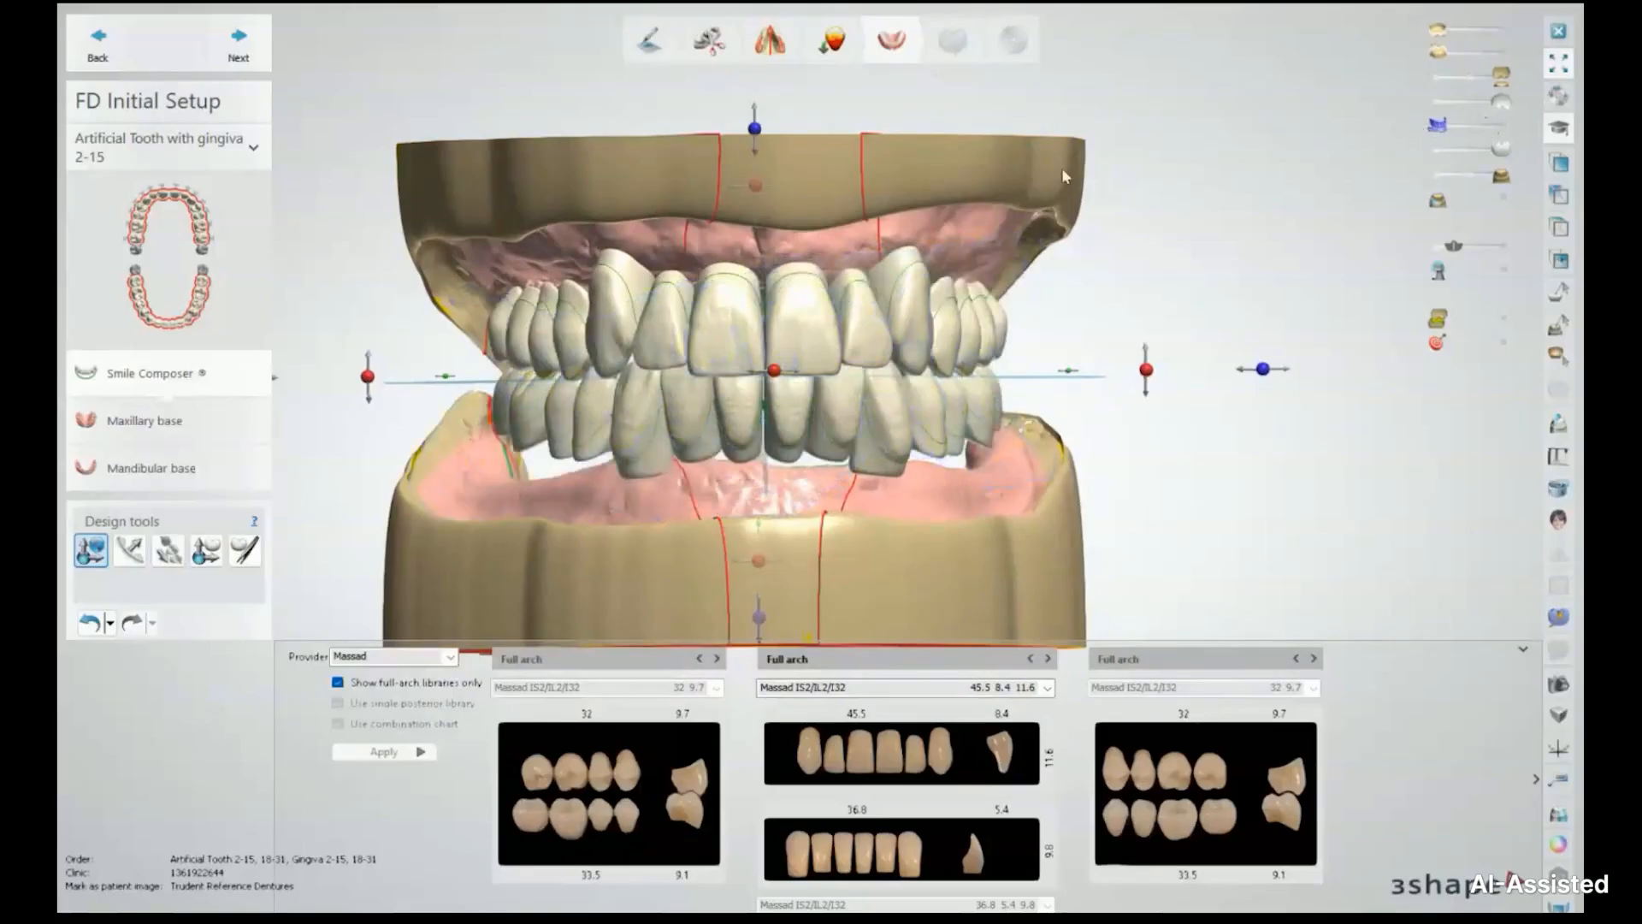
{"action": "right_click_drag", "start_coordinate": [340, 447], "coordinate": [297, 448]}
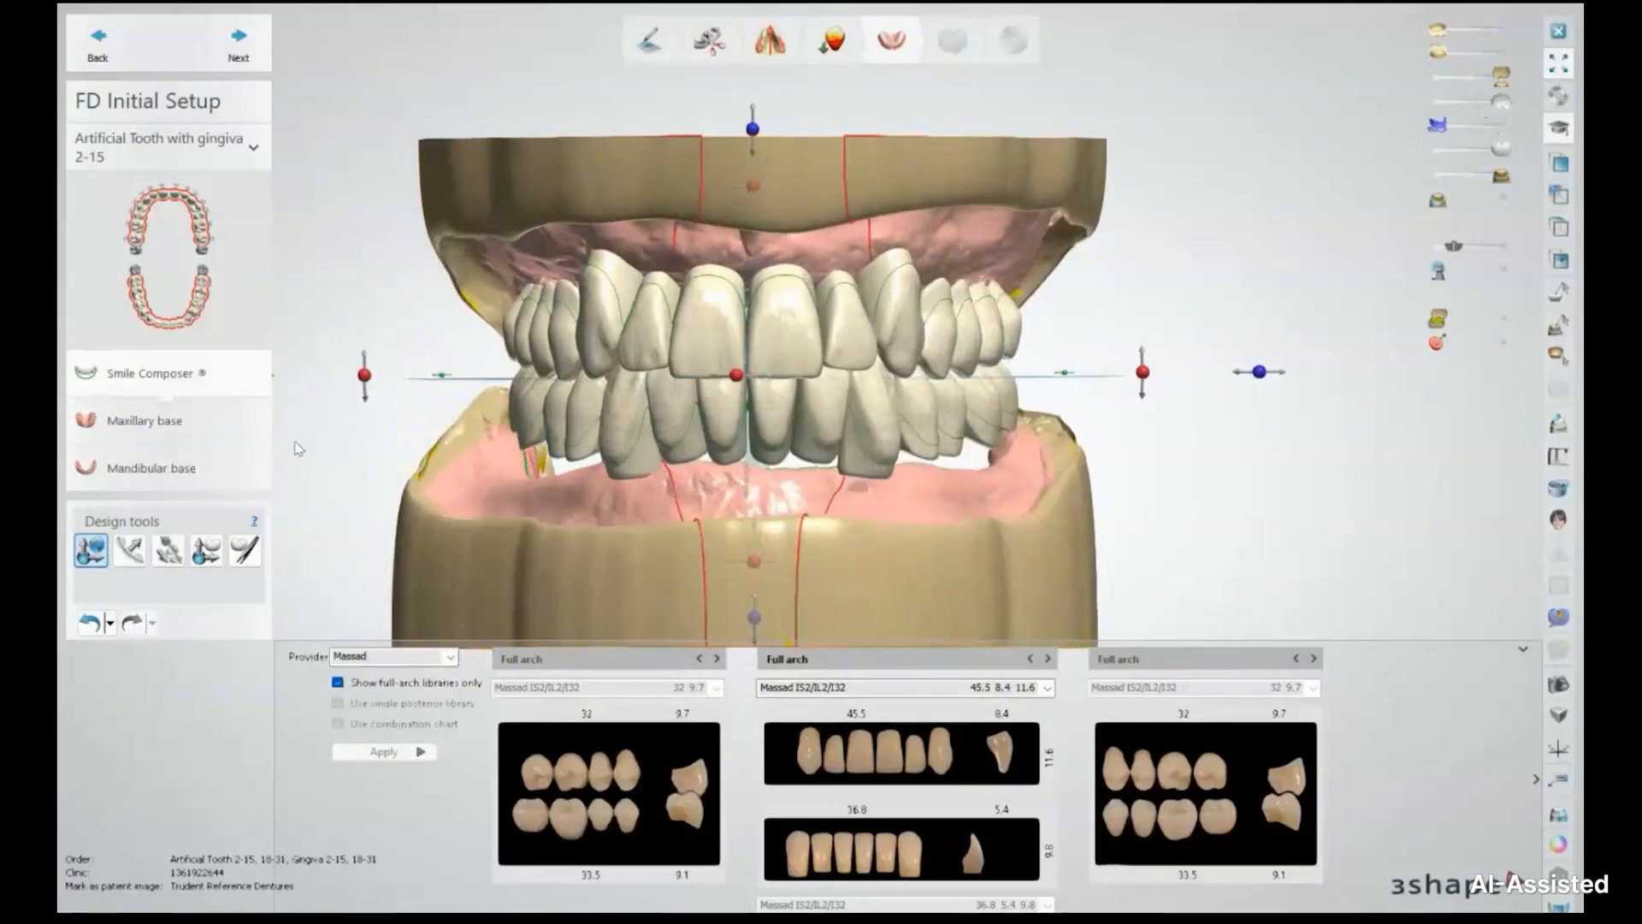
{"action": "left_click_drag", "start_coordinate": [1440, 128], "coordinate": [1509, 130]}
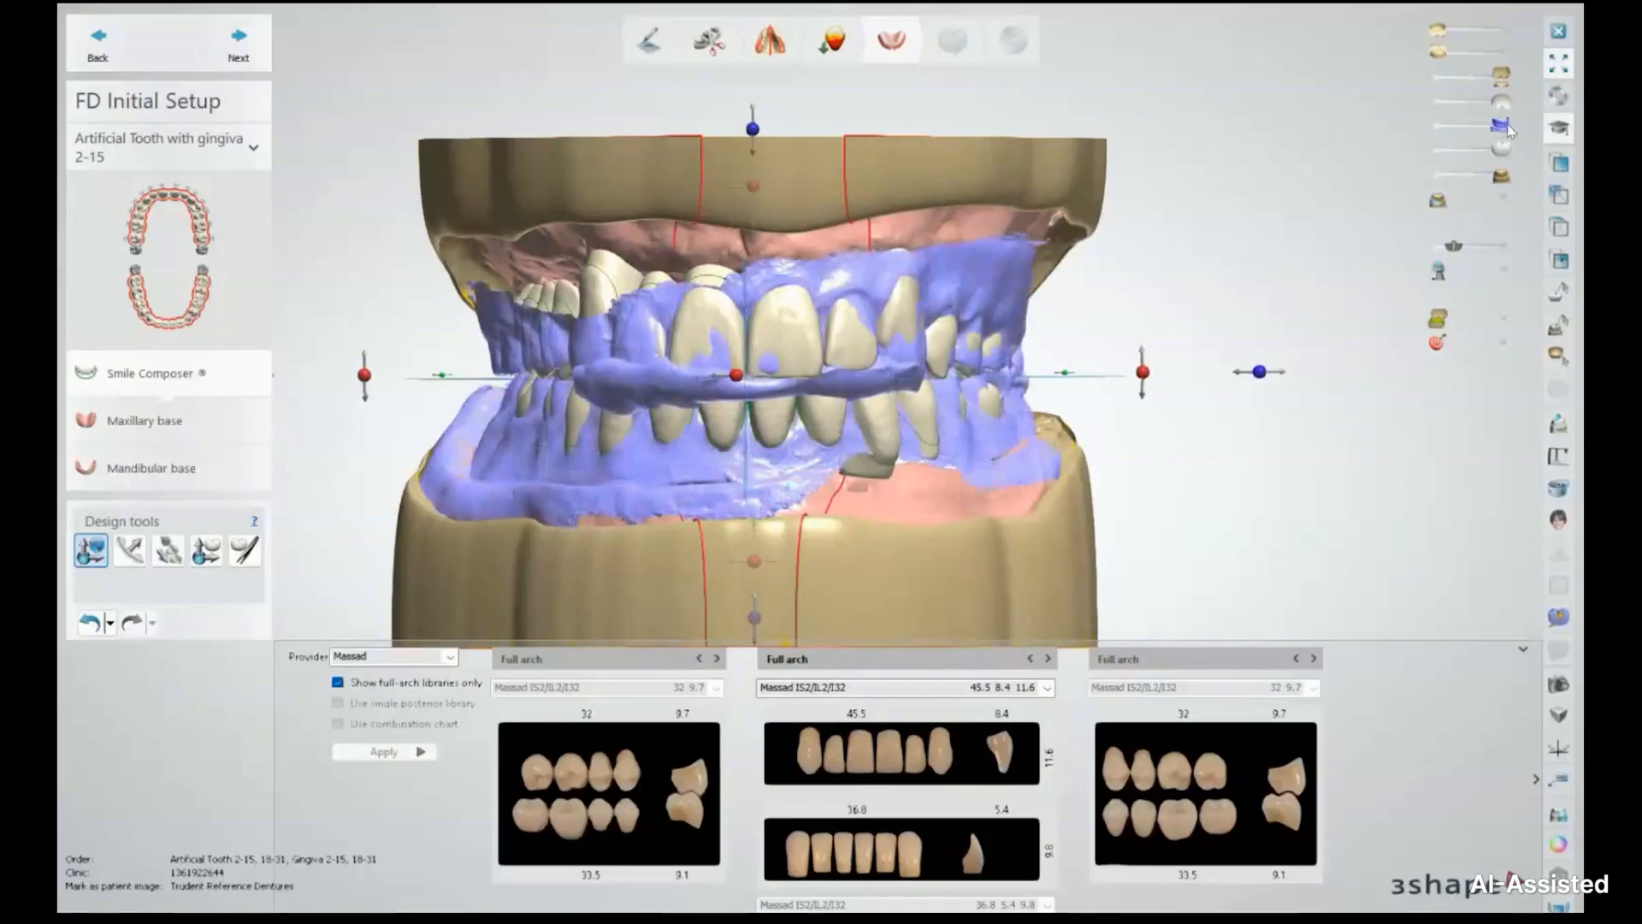
{"action": "scroll", "coordinate": [735, 299], "scroll_direction": "up", "scroll_amount": 5}
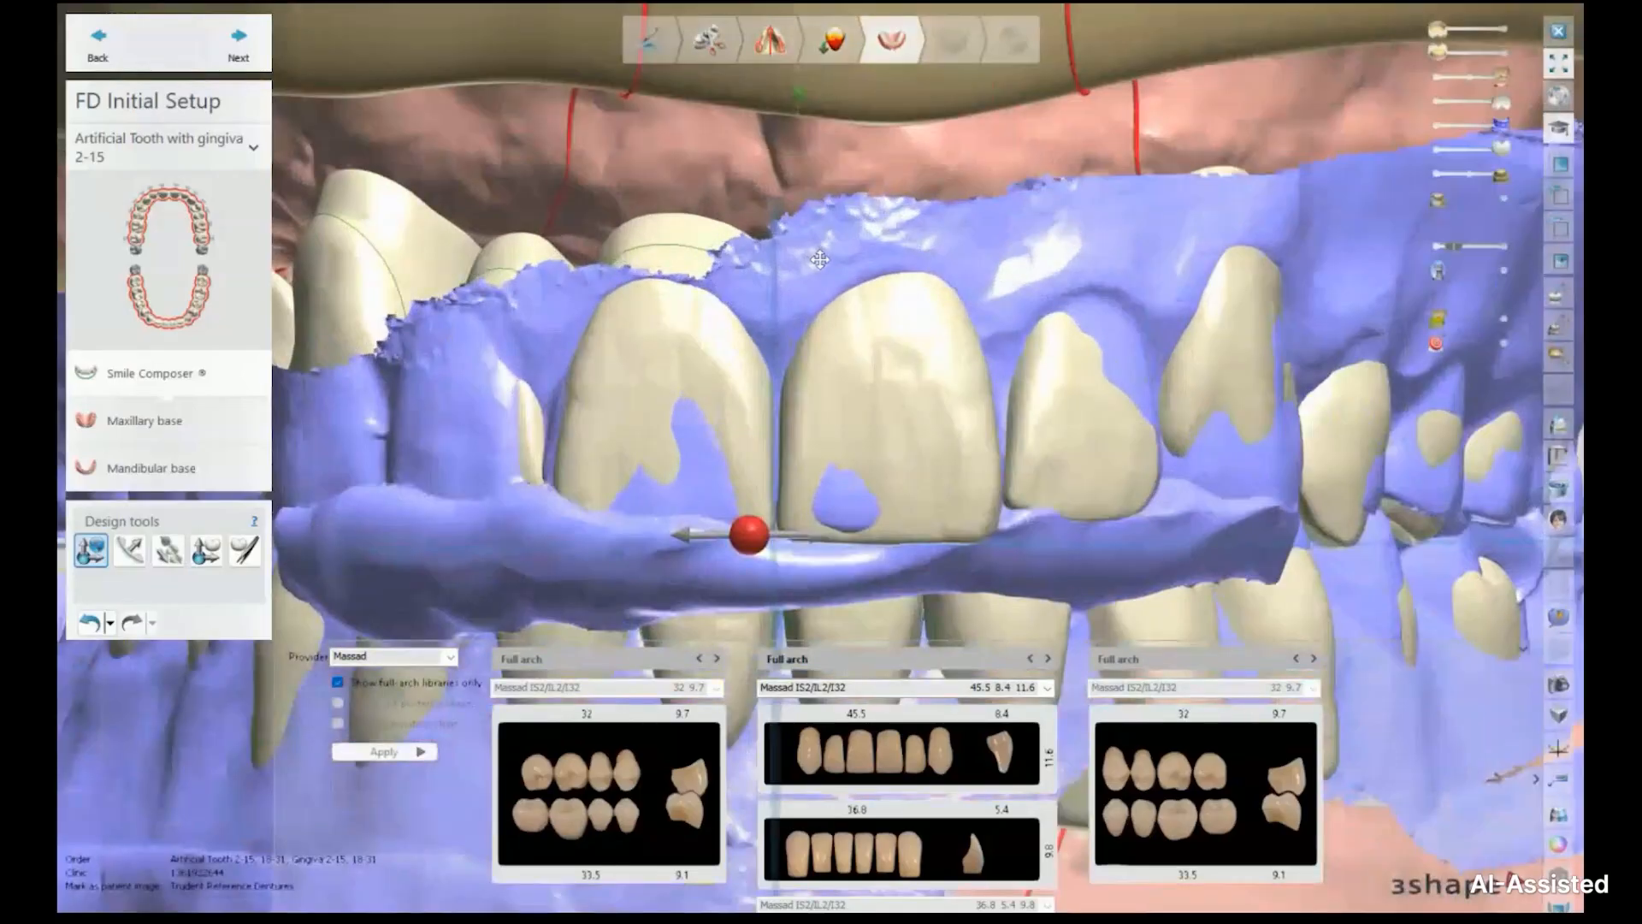
{"action": "scroll", "coordinate": [819, 259], "scroll_direction": "down", "scroll_amount": 5}
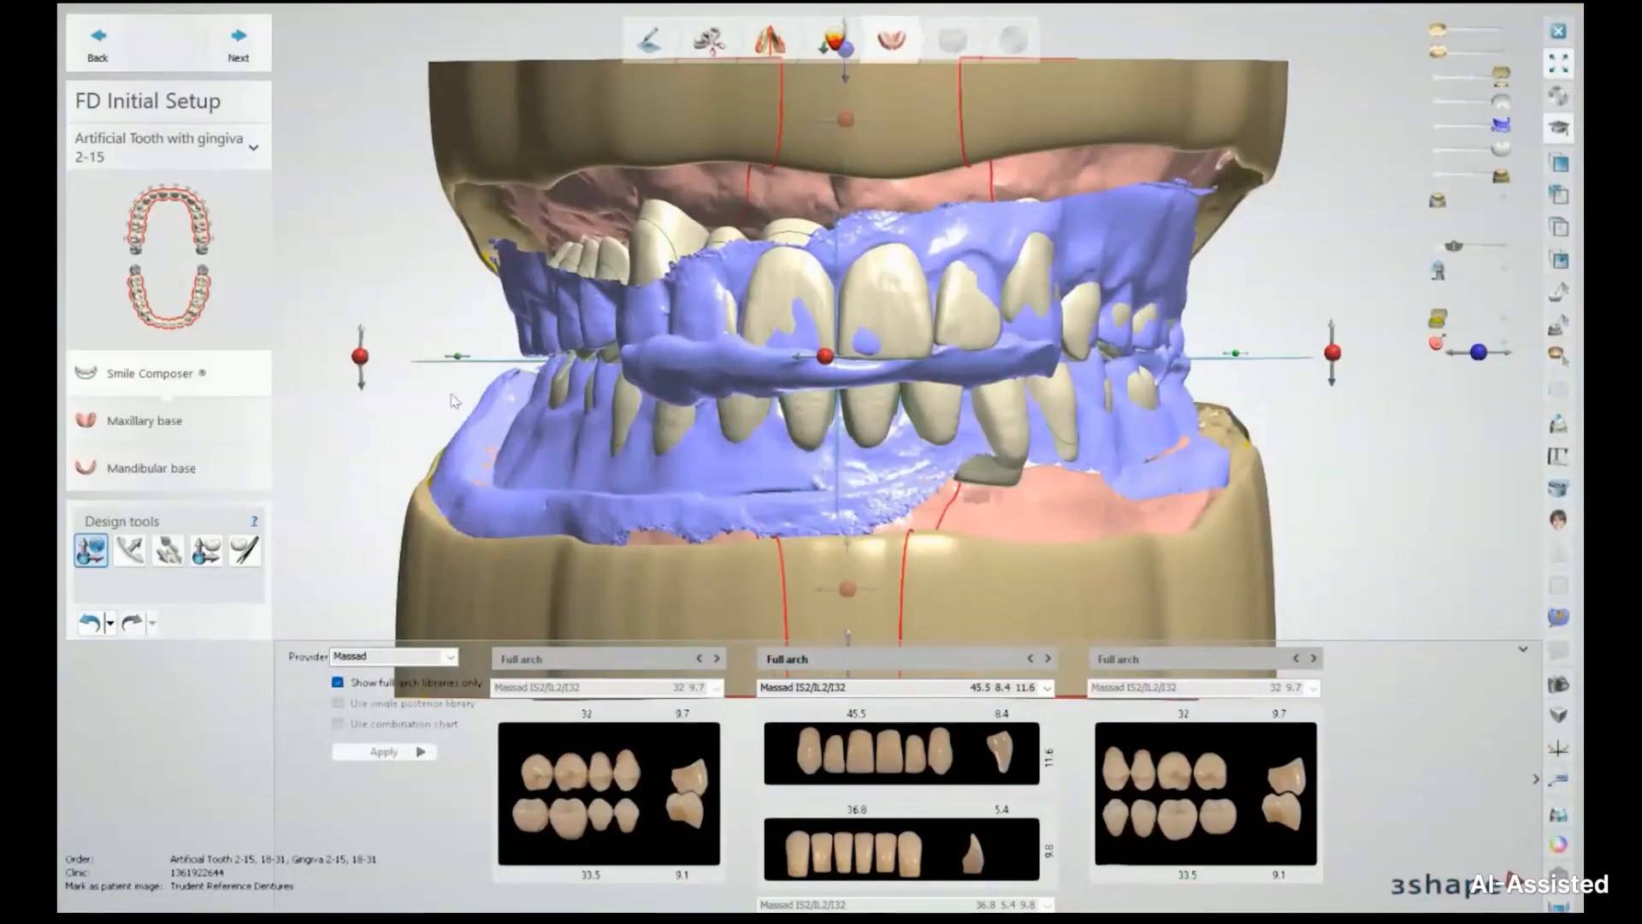
{"action": "scroll", "coordinate": [450, 356], "scroll_direction": "up", "scroll_amount": 6}
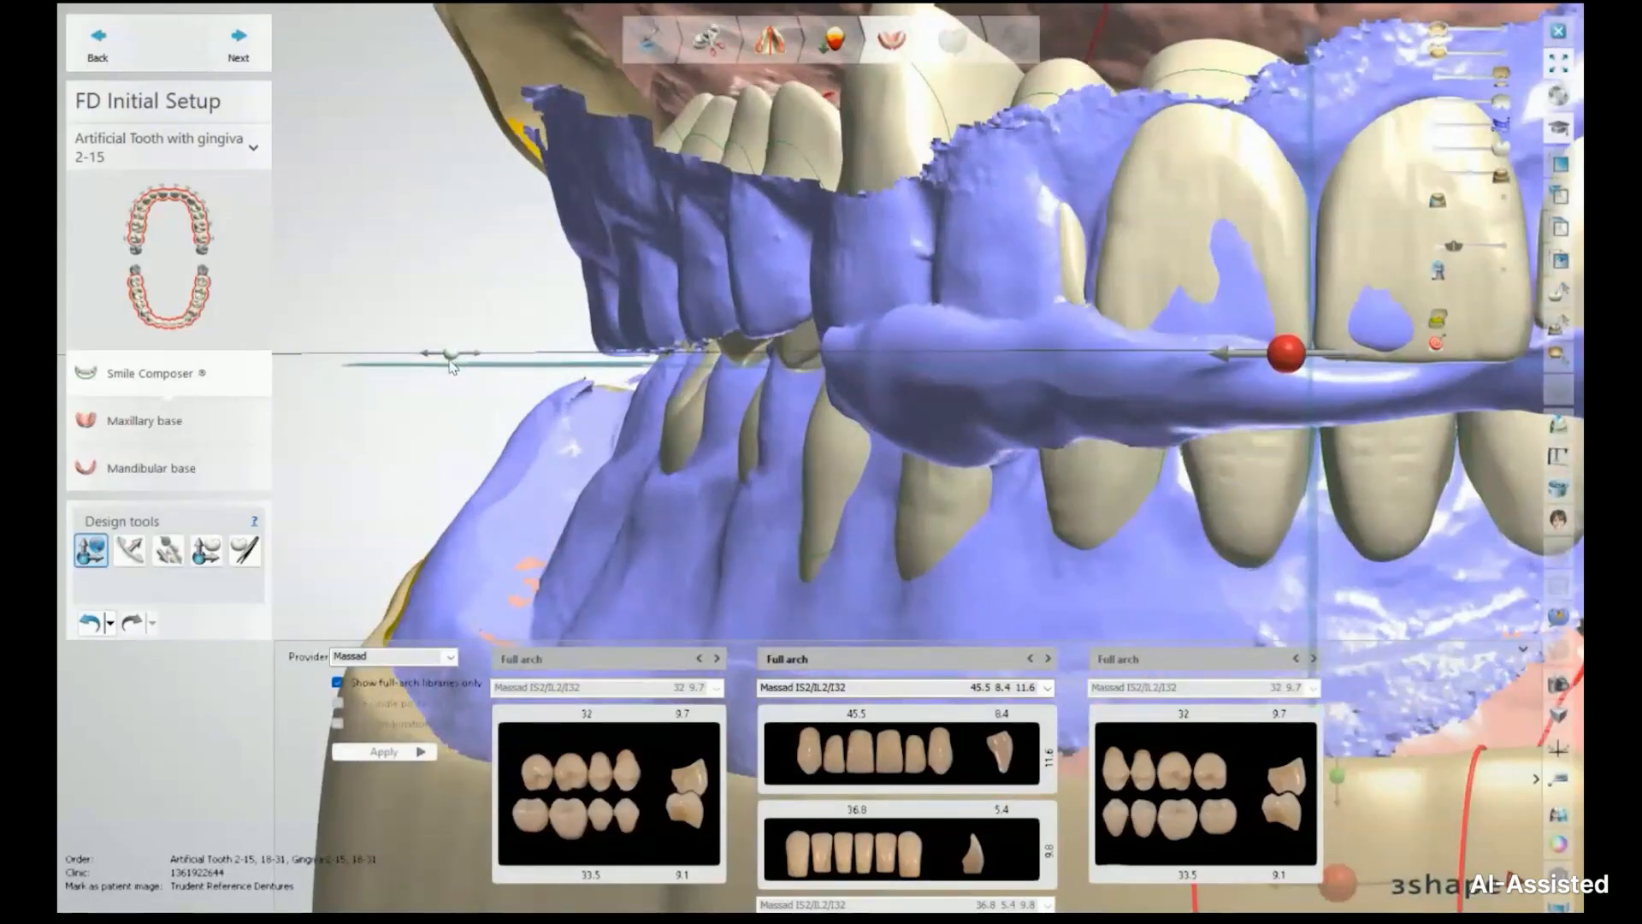
{"action": "scroll", "coordinate": [696, 378], "scroll_direction": "down", "scroll_amount": 8}
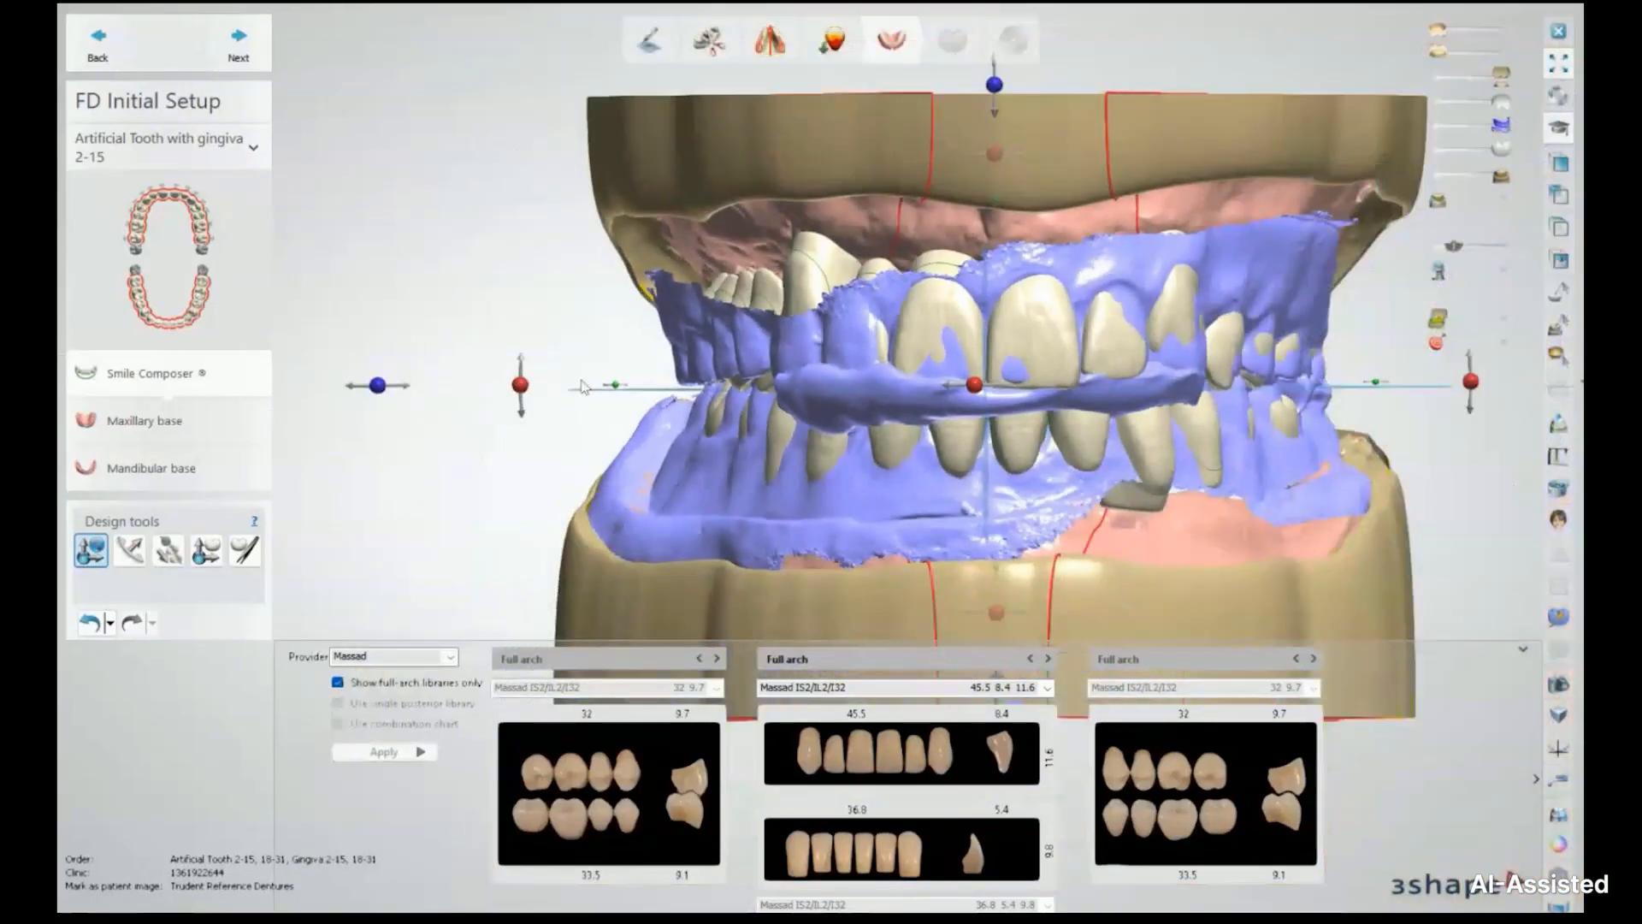
Adjust the width of the tooth arch by narrowing it and then widening it slightly, checking it against the wax rim at different opacities
{"action": "left_click_drag", "start_coordinate": [617, 387], "coordinate": [627, 392]}
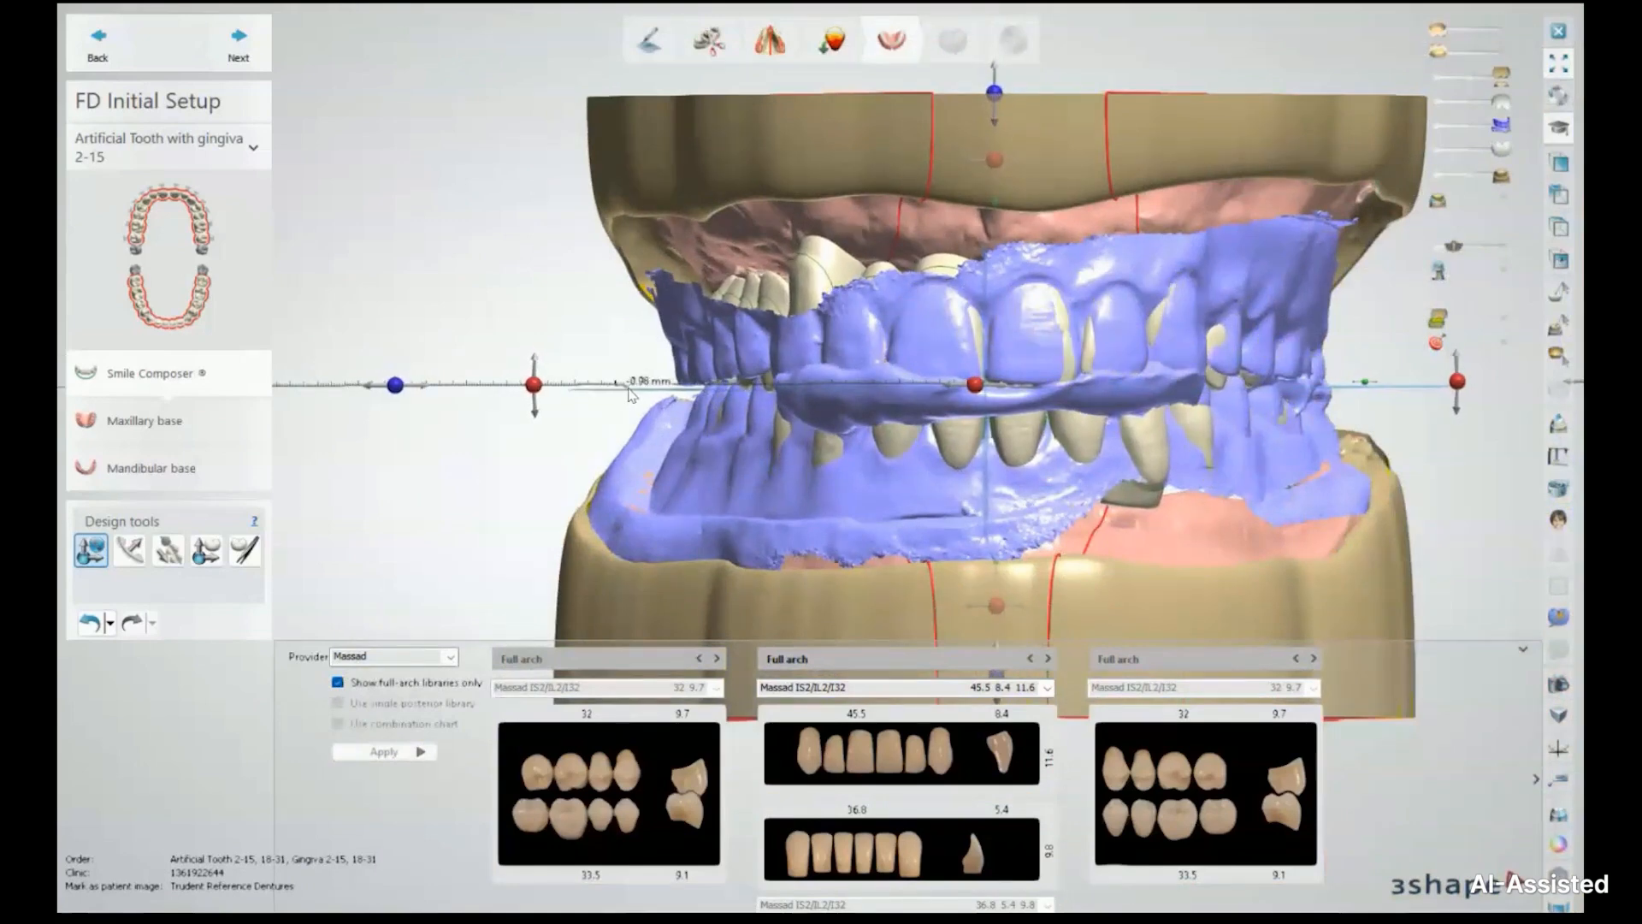
{"action": "left_click", "coordinate": [1498, 130]}
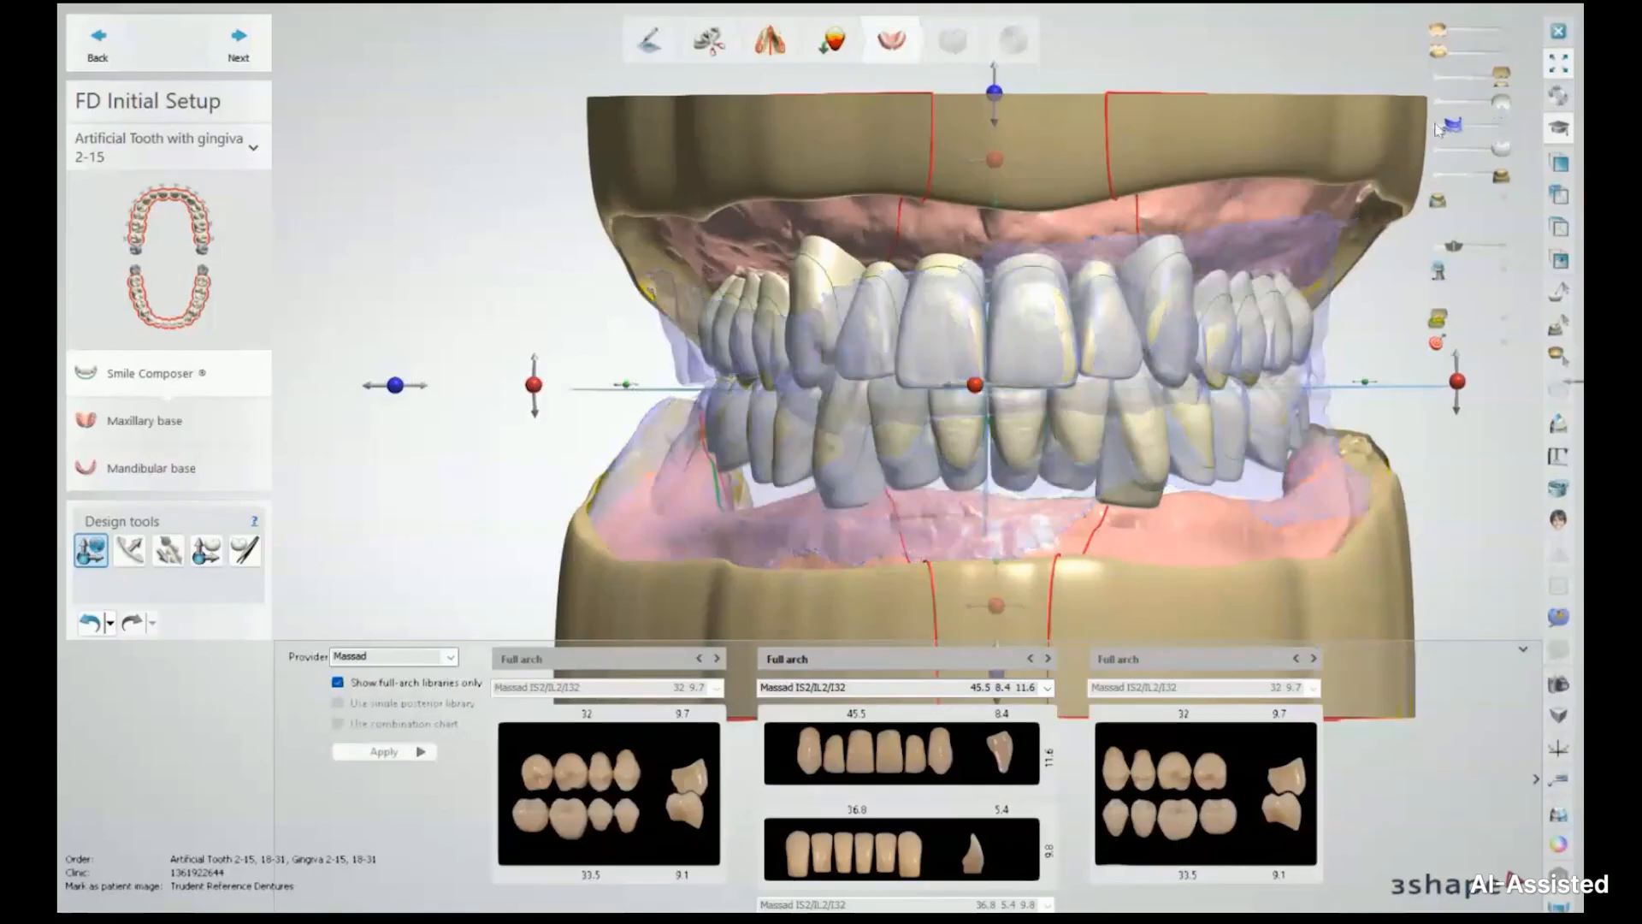
{"action": "mouse_move", "coordinate": [629, 394]}
{"action": "left_mouse_down"}
{"action": "mouse_move", "coordinate": [704, 397]}
{"action": "mouse_move", "coordinate": [648, 387]}
{"action": "left_mouse_up"}
{"action": "left_click_drag", "start_coordinate": [1439, 128], "coordinate": [1503, 135]}
{"action": "right_click_drag", "start_coordinate": [736, 479], "coordinate": [817, 466]}
{"action": "left_click_drag", "start_coordinate": [704, 383], "coordinate": [688, 384]}
Nudge the whole tooth setup slightly downward, judging its fit against the semi-transparent wax rim from below
{"action": "right_click_drag", "start_coordinate": [974, 368], "coordinate": [1052, 146]}
{"action": "left_click_drag", "start_coordinate": [1058, 135], "coordinate": [1056, 141]}
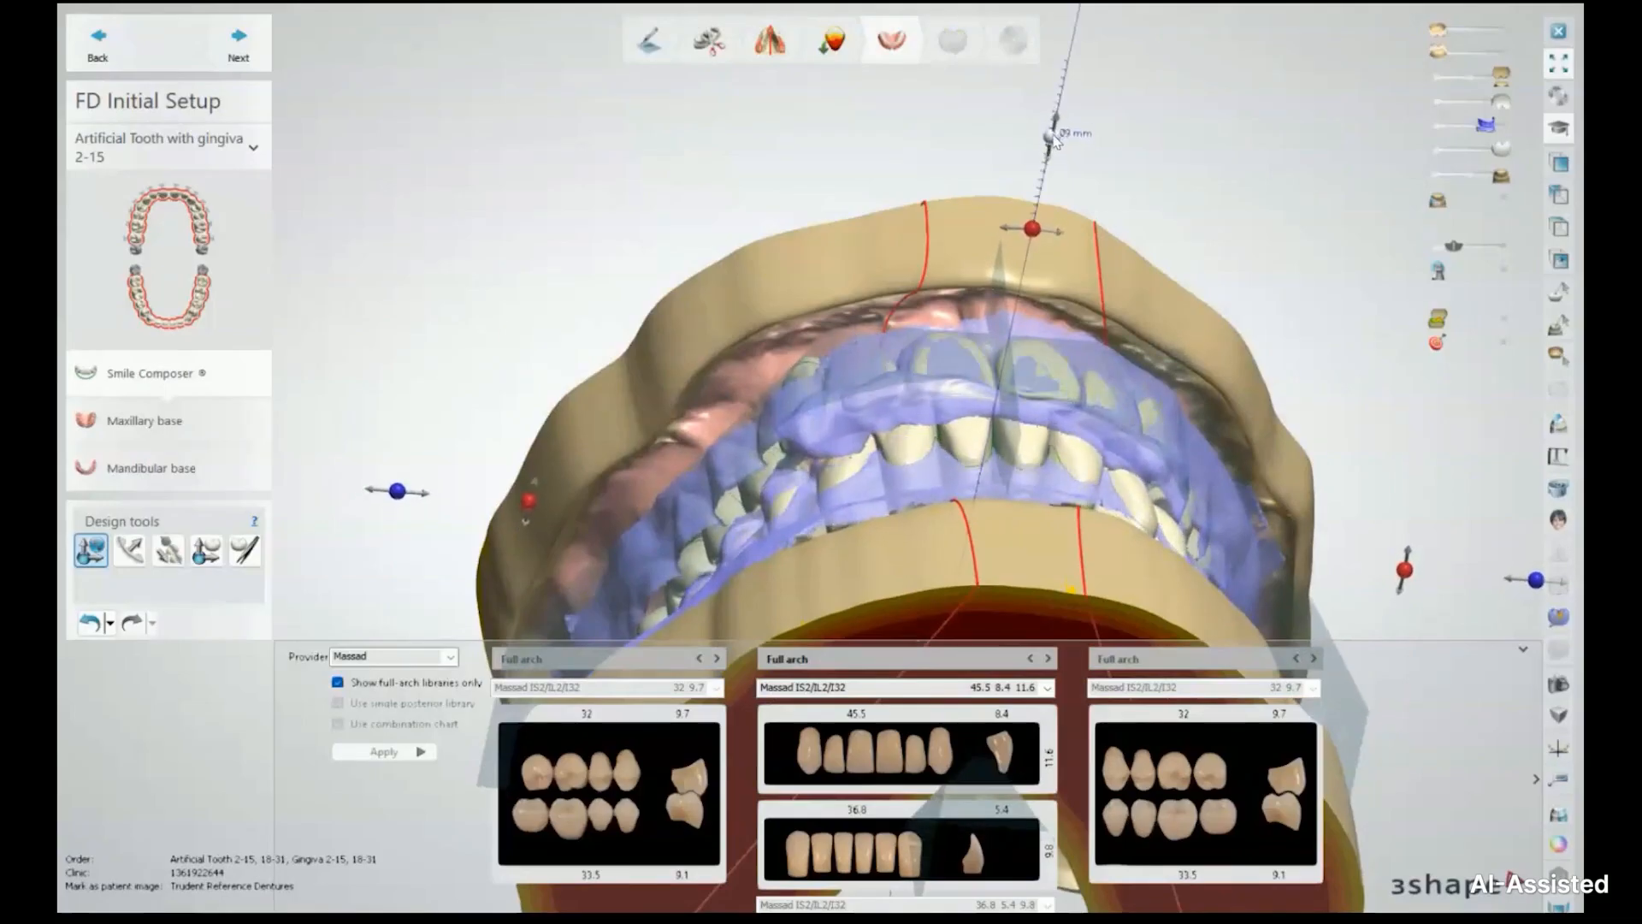
{"action": "right_click_drag", "start_coordinate": [1075, 187], "coordinate": [1037, 225]}
Widen the posterior part of the tooth arch and nudge the upper teeth slightly lower to follow the wax rim
{"action": "scroll", "coordinate": [655, 393], "scroll_direction": "up", "scroll_amount": 5}
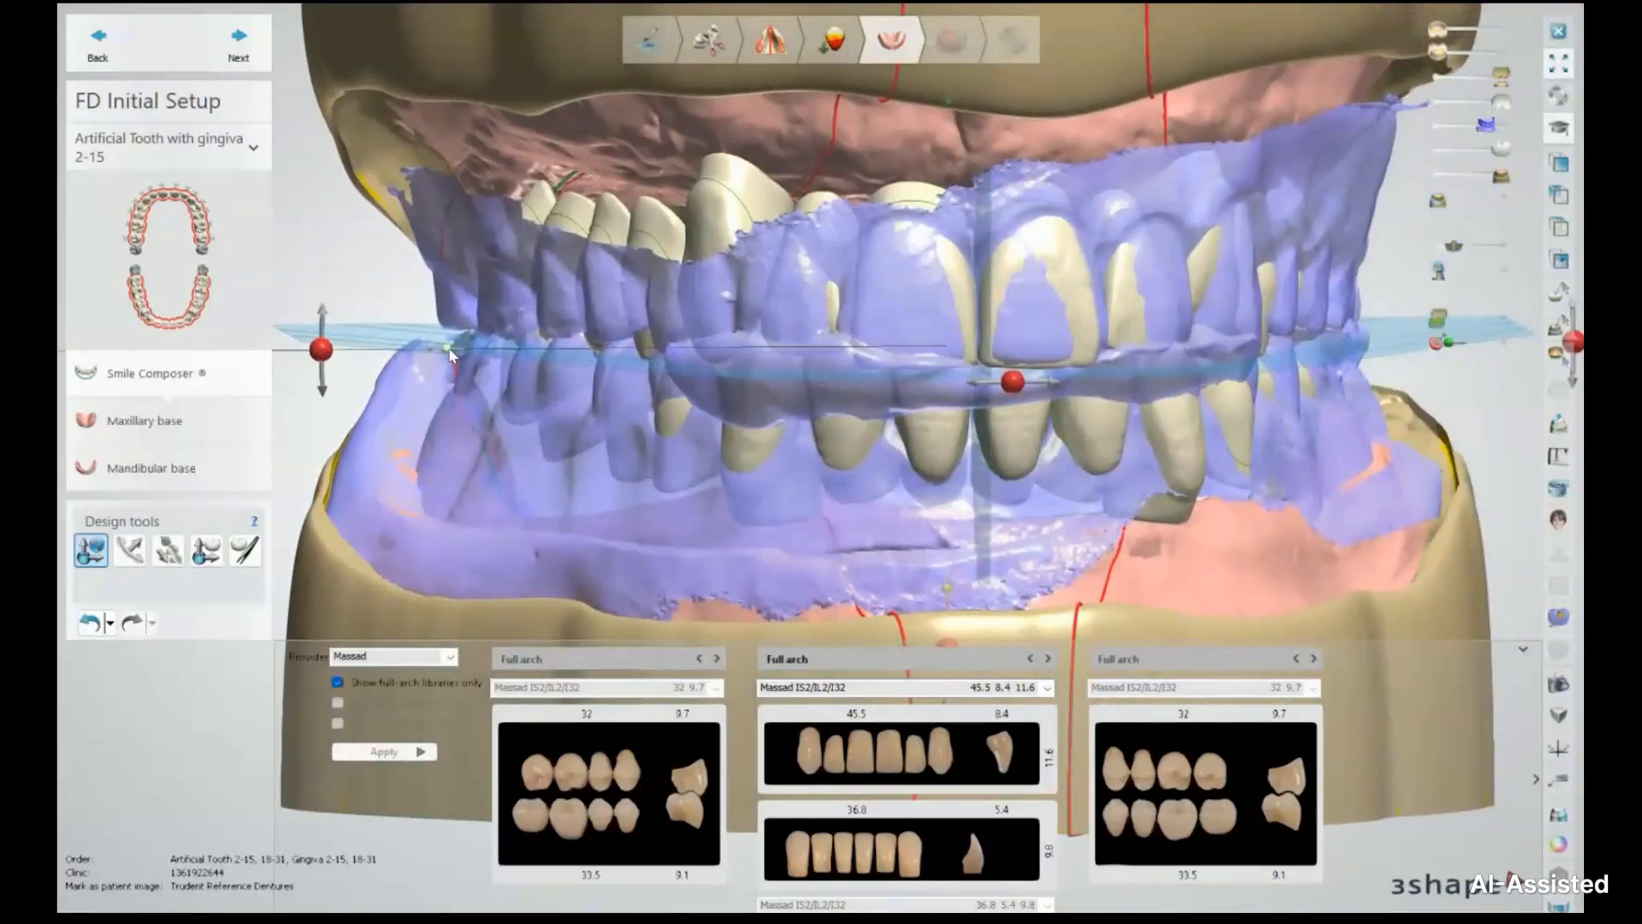
{"action": "left_click_drag", "start_coordinate": [450, 349], "coordinate": [418, 345]}
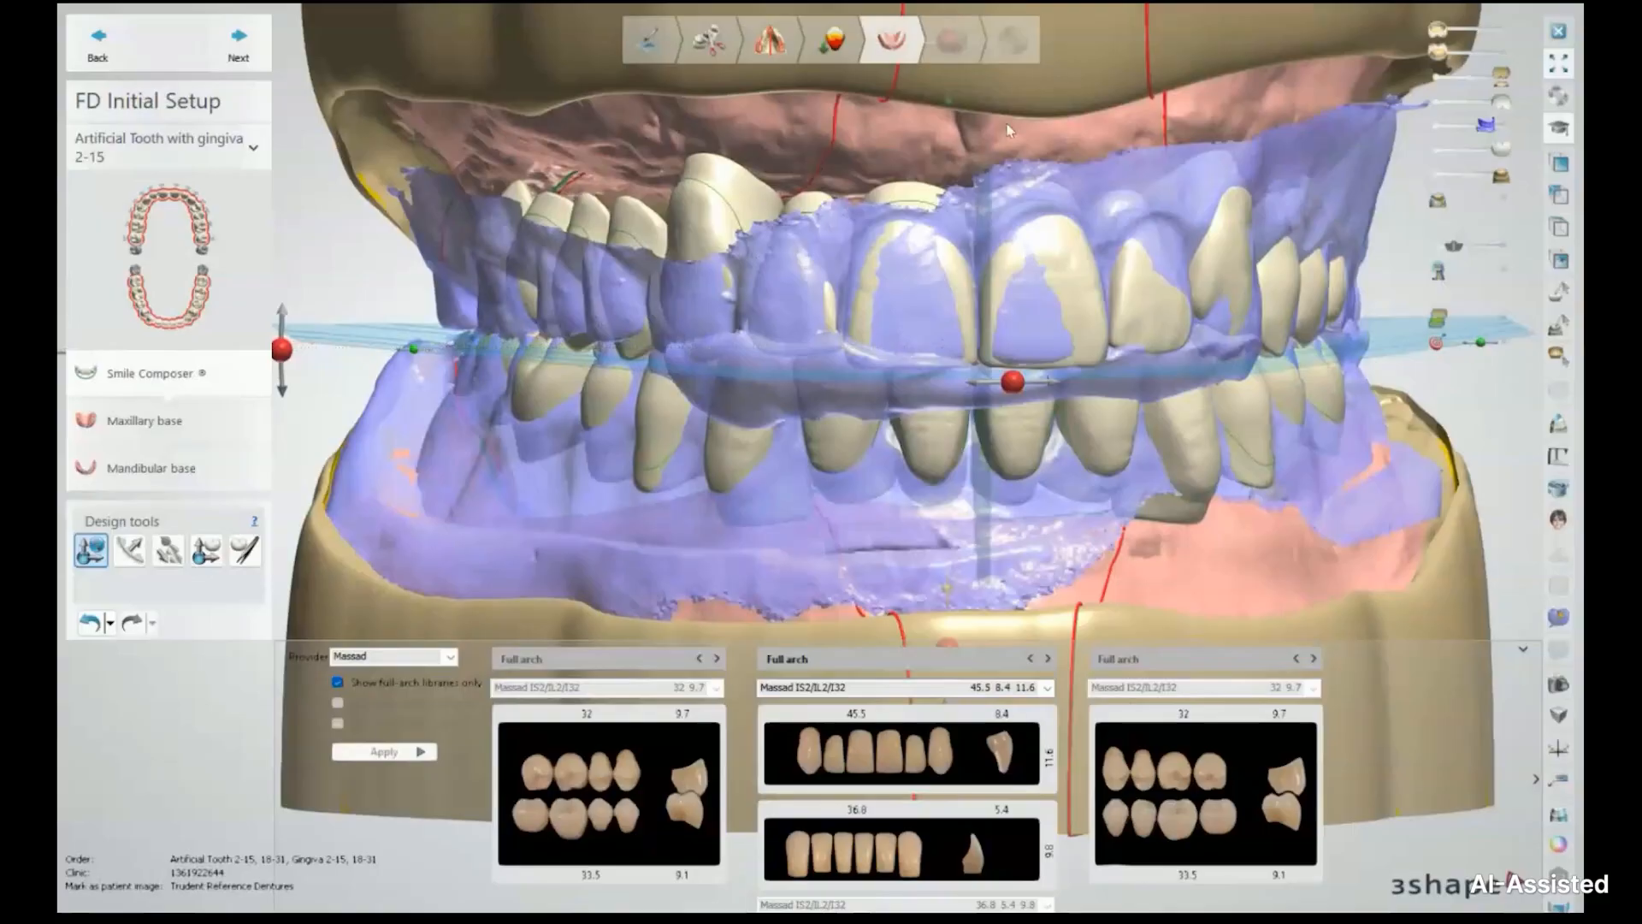
{"action": "left_click_drag", "start_coordinate": [950, 107], "coordinate": [952, 112]}
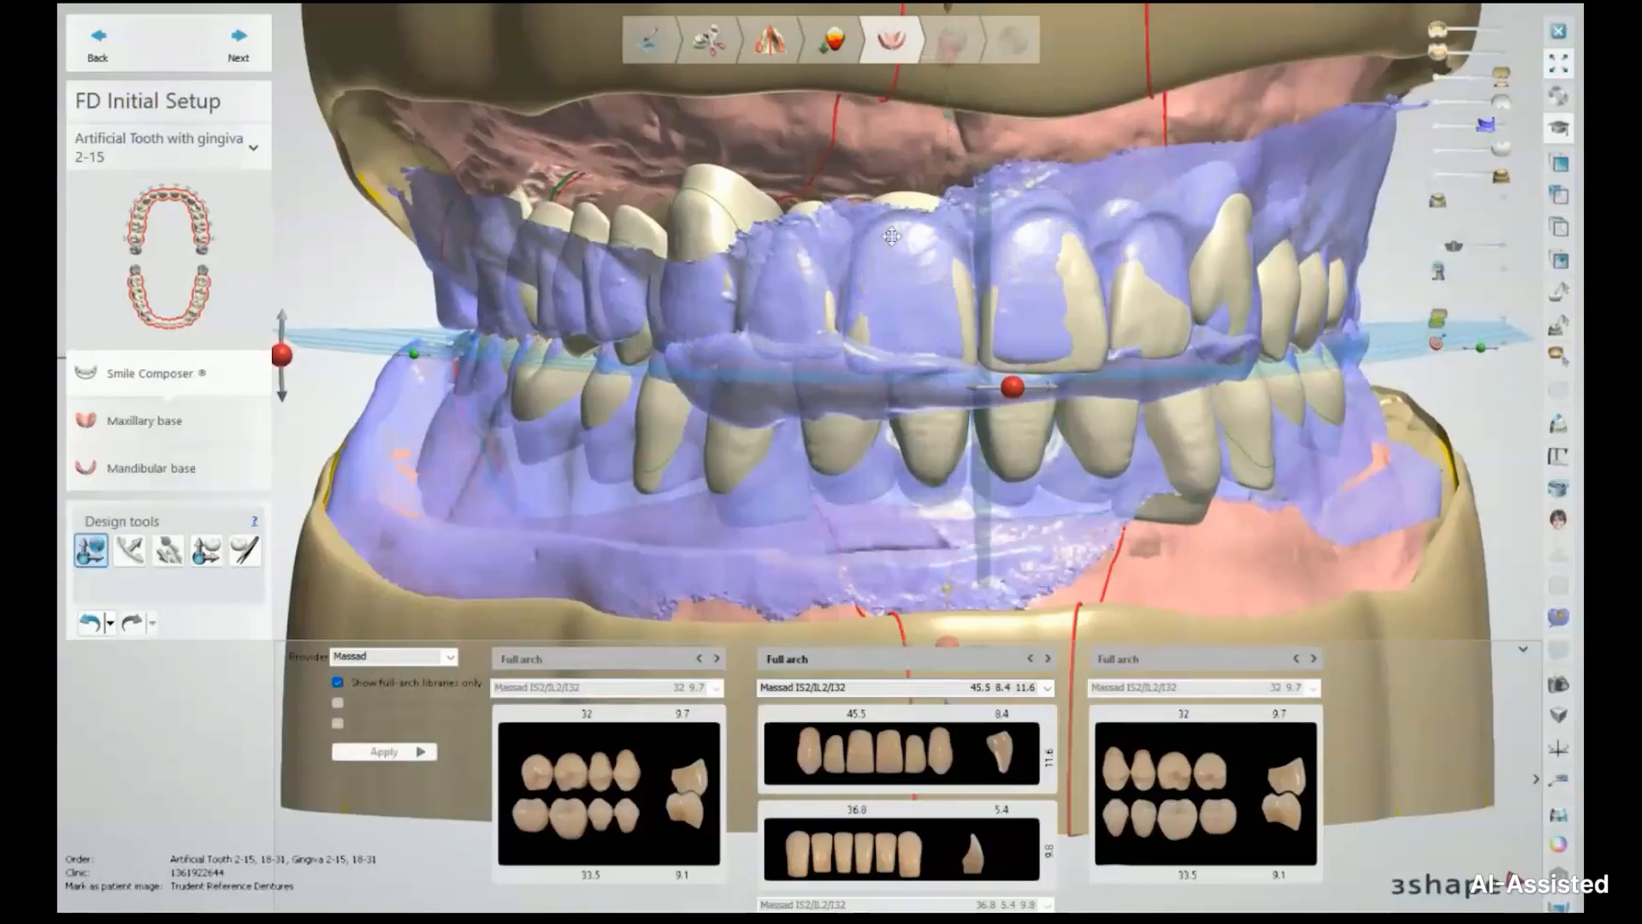
Compare the front and right-side teeth closely with the wax rim and widen the arch a little more
{"action": "scroll", "coordinate": [891, 236], "scroll_direction": "up", "scroll_amount": 5}
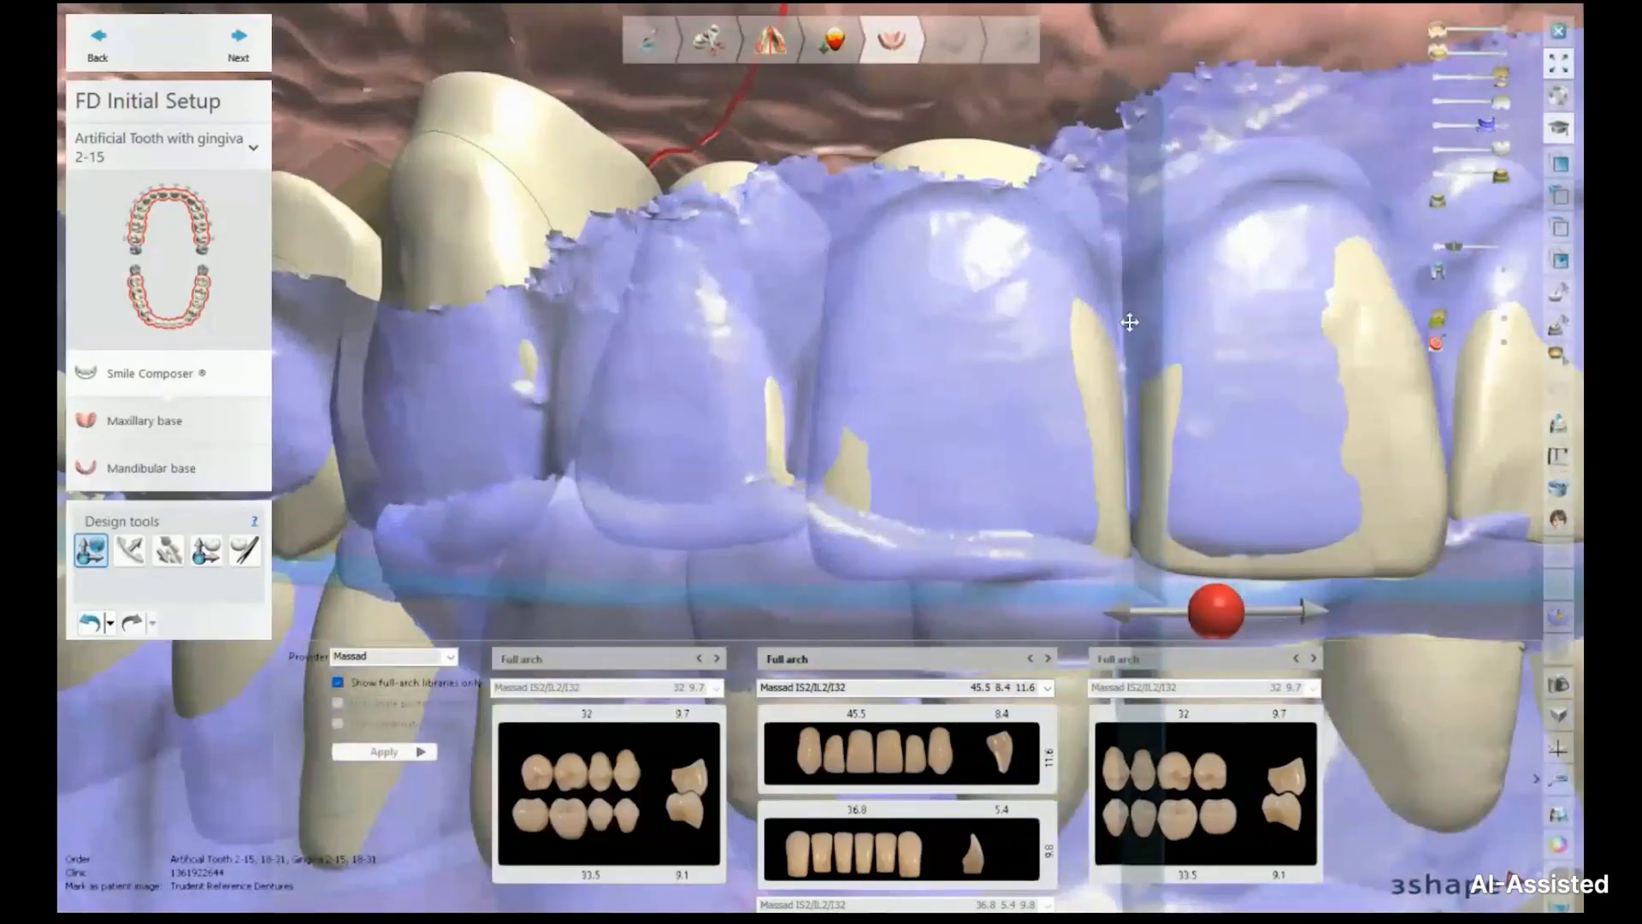
{"action": "mouse_move", "coordinate": [1051, 259]}
{"action": "right_mouse_down"}
{"action": "mouse_move", "coordinate": [821, 240]}
{"action": "mouse_move", "coordinate": [1051, 259]}
{"action": "right_mouse_up"}
{"action": "right_click_drag", "start_coordinate": [930, 242], "coordinate": [1169, 282]}
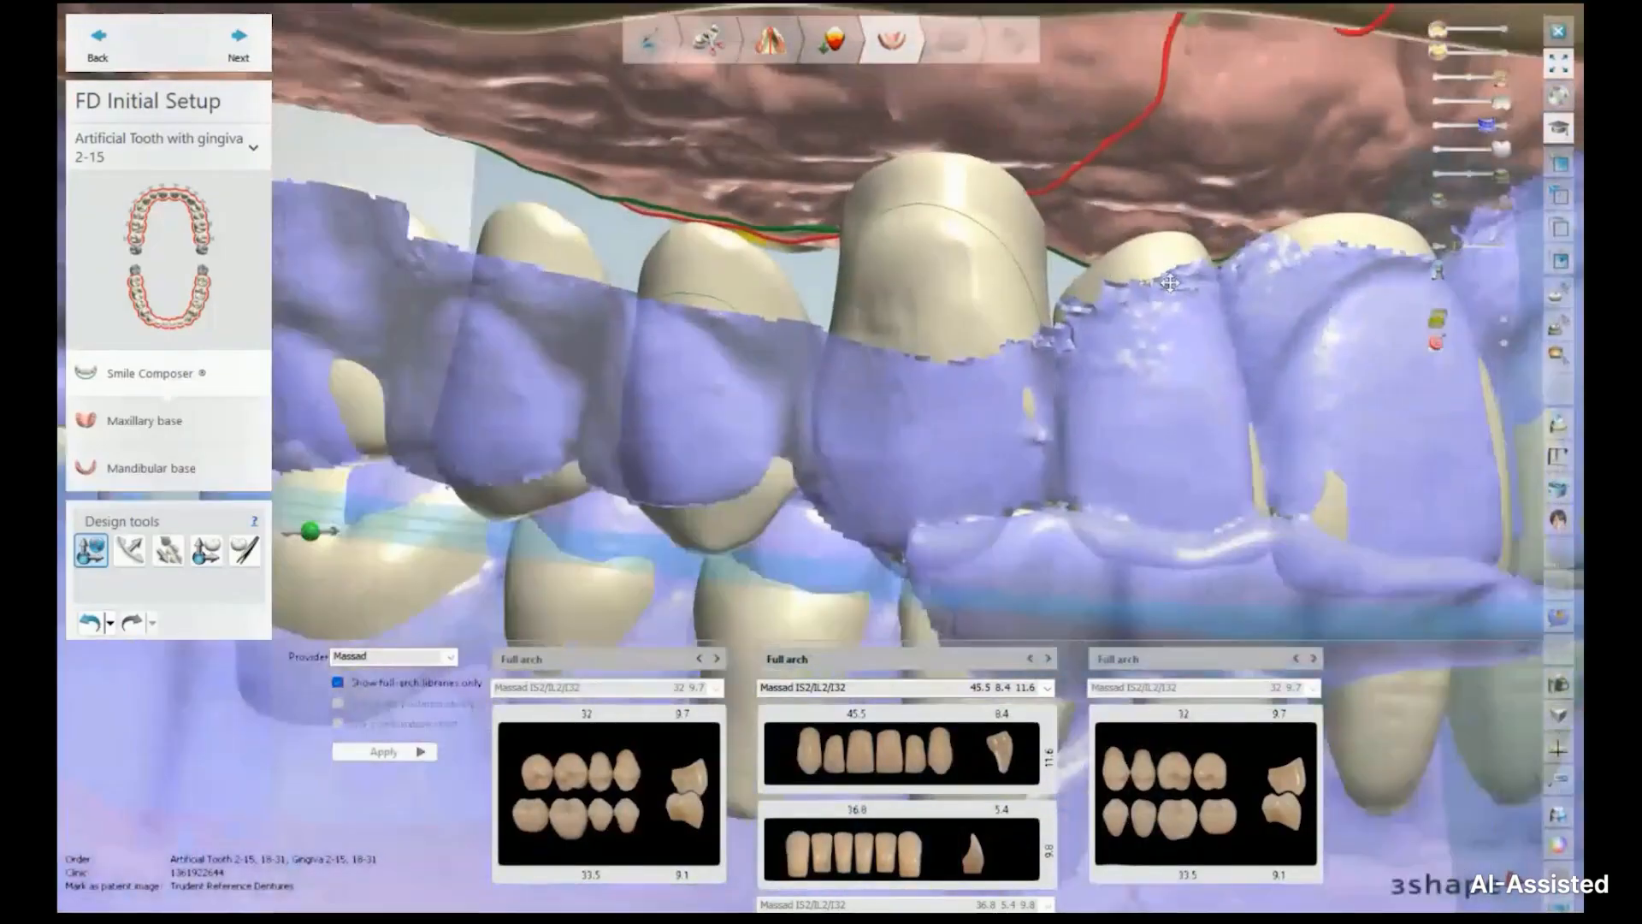
{"action": "scroll", "coordinate": [1168, 282], "scroll_direction": "down", "scroll_amount": 5}
{"action": "right_click_drag", "start_coordinate": [837, 173], "coordinate": [668, 222]}
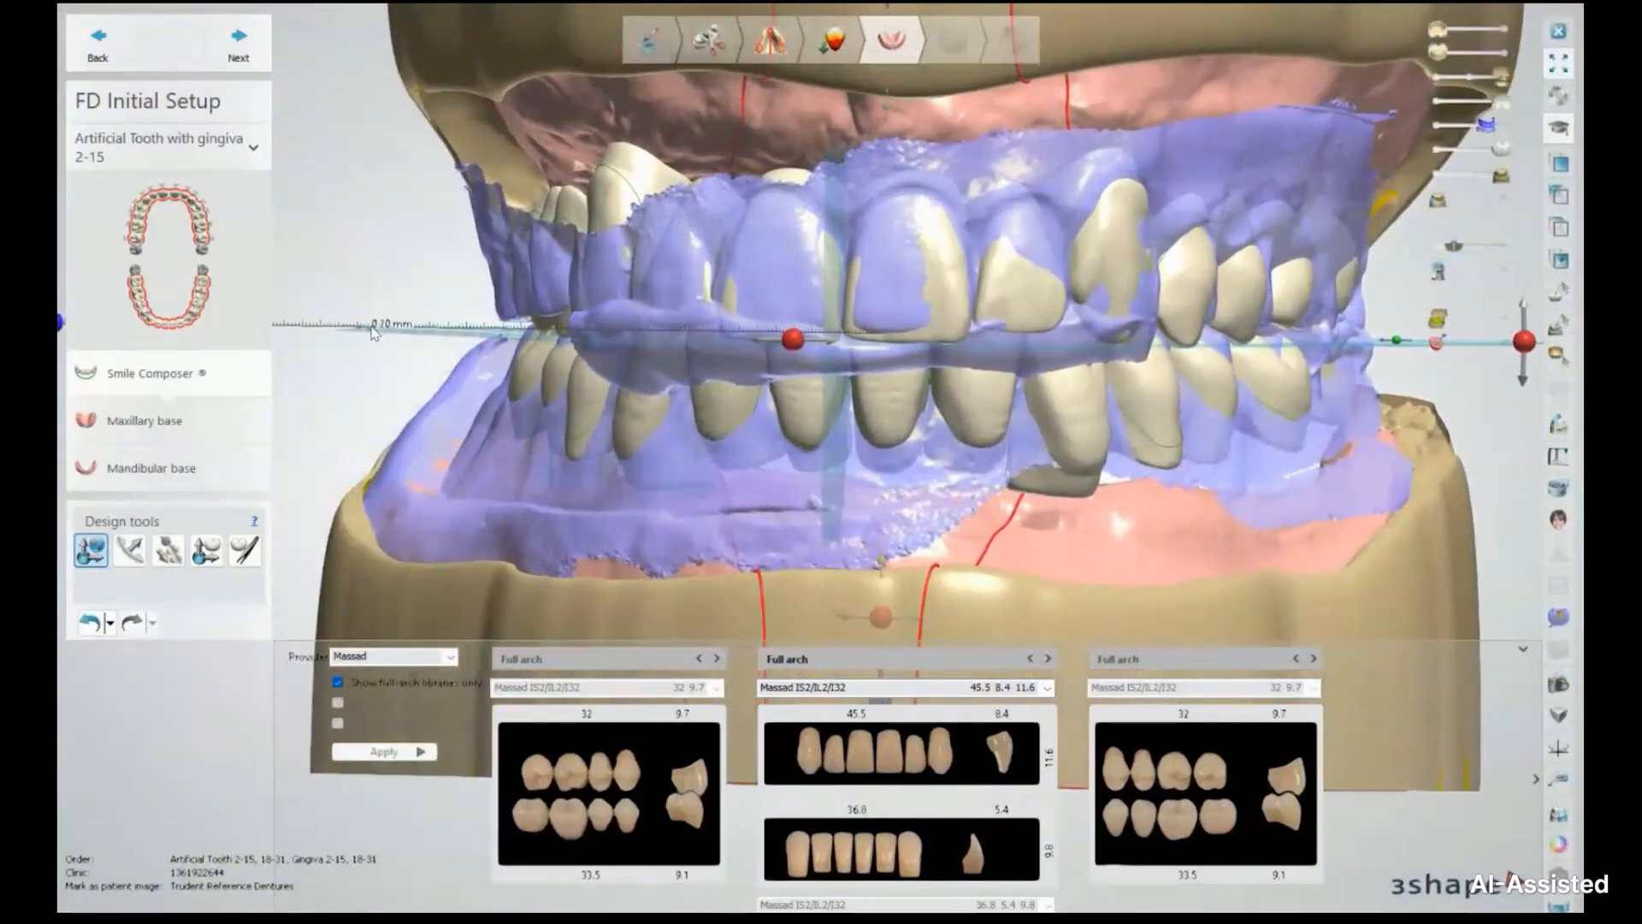
{"action": "left_click_drag", "start_coordinate": [367, 325], "coordinate": [354, 325]}
Hide the wax rim and examine the complete tooth setup from the front and the side
{"action": "right_click_drag", "start_coordinate": [354, 329], "coordinate": [771, 321]}
{"action": "left_click_drag", "start_coordinate": [1485, 128], "coordinate": [1440, 130]}
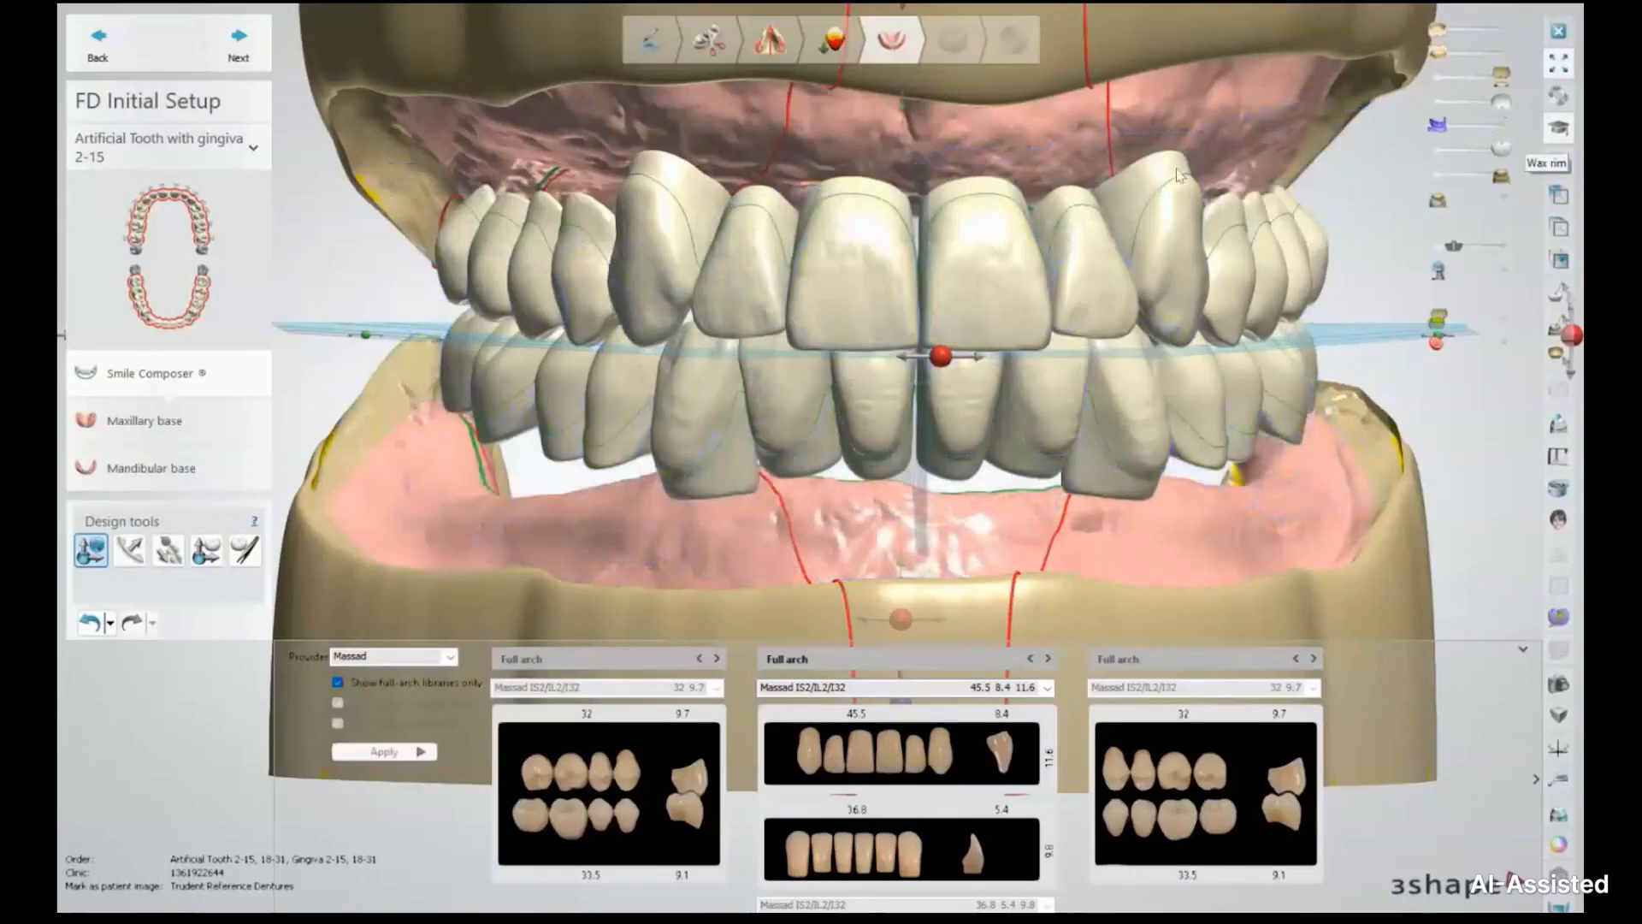
{"action": "right_click_drag", "start_coordinate": [574, 345], "coordinate": [304, 421]}
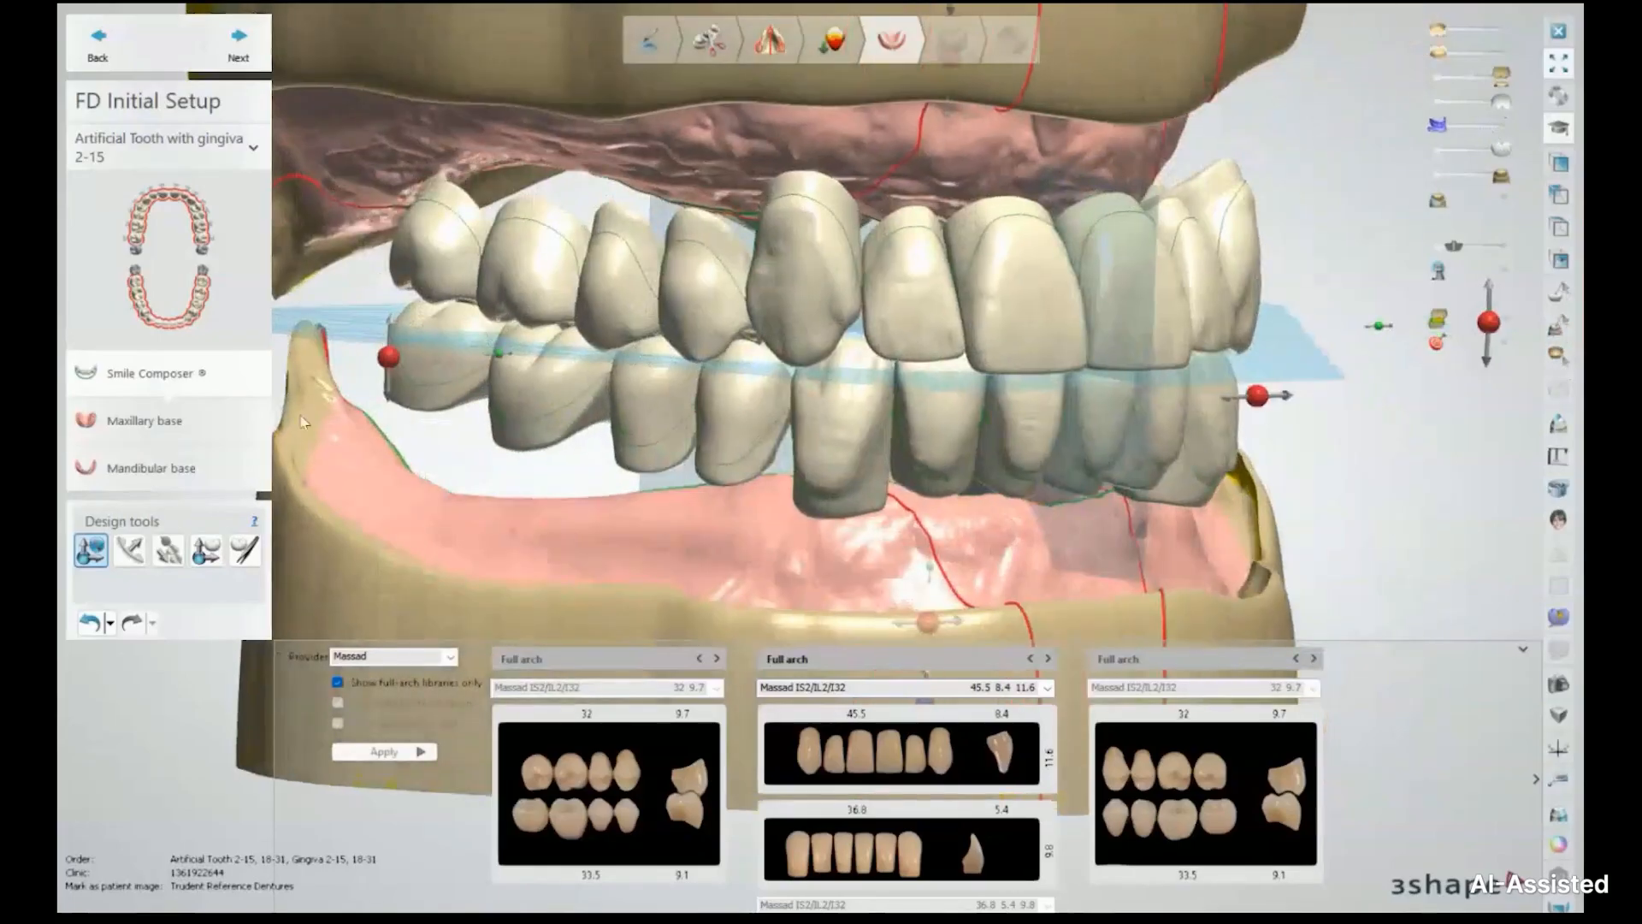
{"action": "right_click_drag", "start_coordinate": [835, 411], "coordinate": [477, 434]}
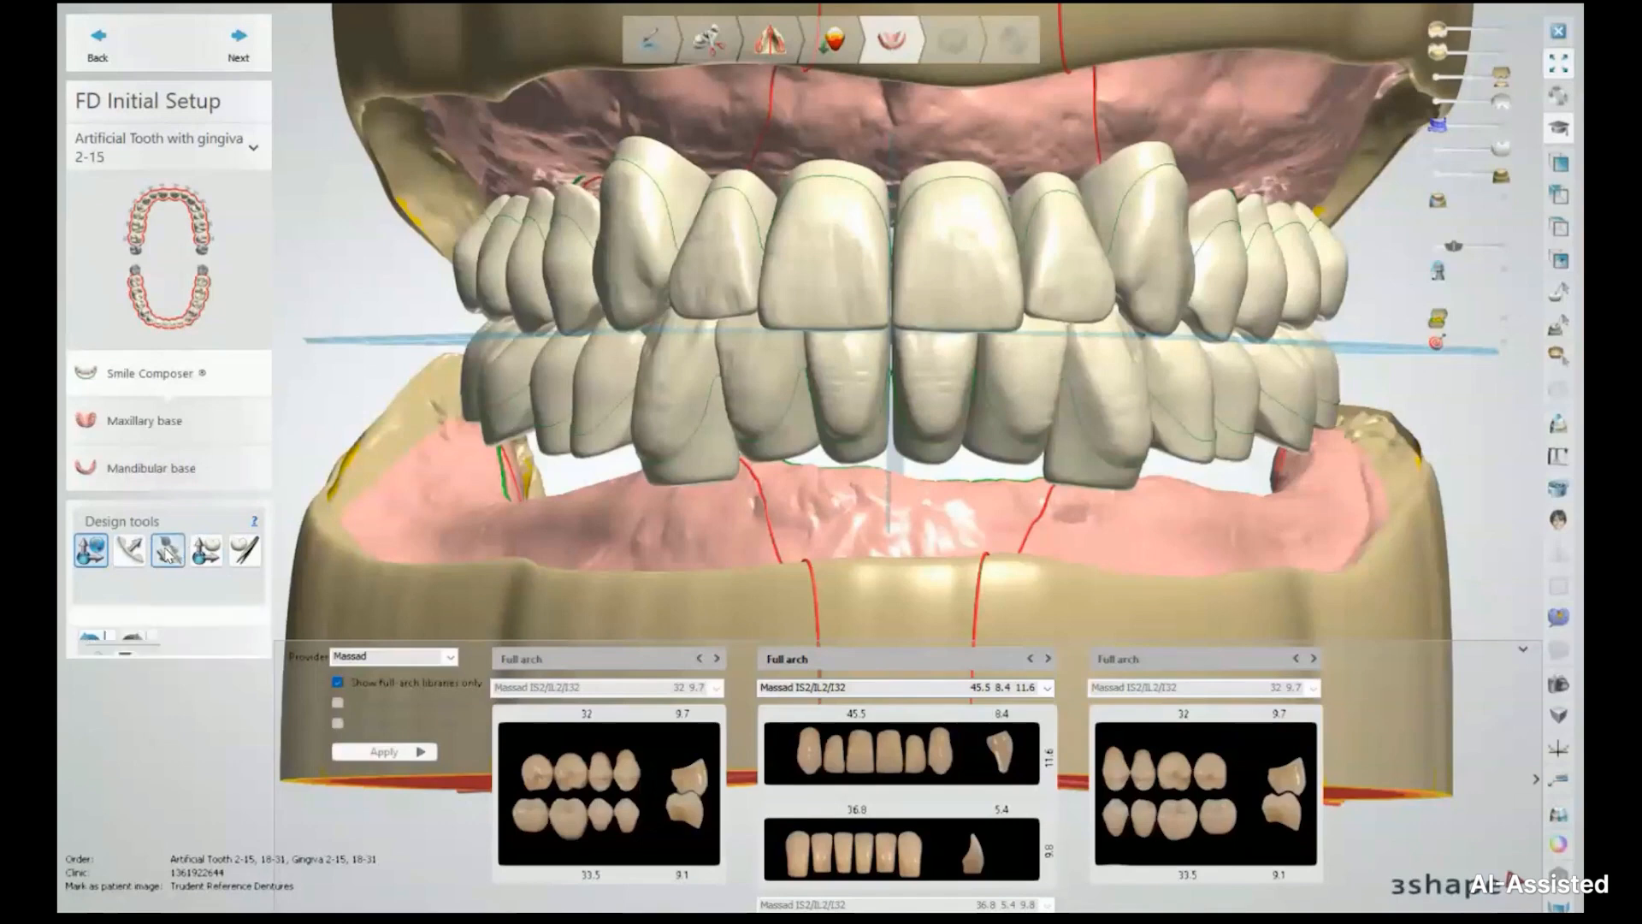
Switch to individual tooth adjustment and overlay the wax rim semi-transparently on the front teeth, viewed from the patient's left
{"action": "left_click", "coordinate": [168, 554]}
{"action": "right_click_drag", "start_coordinate": [807, 526], "coordinate": [674, 517]}
{"action": "left_click_drag", "start_coordinate": [1440, 127], "coordinate": [1474, 128]}
{"action": "middle_click_drag", "start_coordinate": [919, 129], "coordinate": [1137, 215]}
{"action": "mouse_move", "coordinate": [1138, 216]}
{"action": "right_mouse_down"}
{"action": "mouse_move", "coordinate": [1122, 235]}
{"action": "mouse_move", "coordinate": [1147, 221]}
{"action": "right_mouse_up"}
{"action": "scroll", "coordinate": [867, 272], "scroll_direction": "up", "scroll_amount": 4}
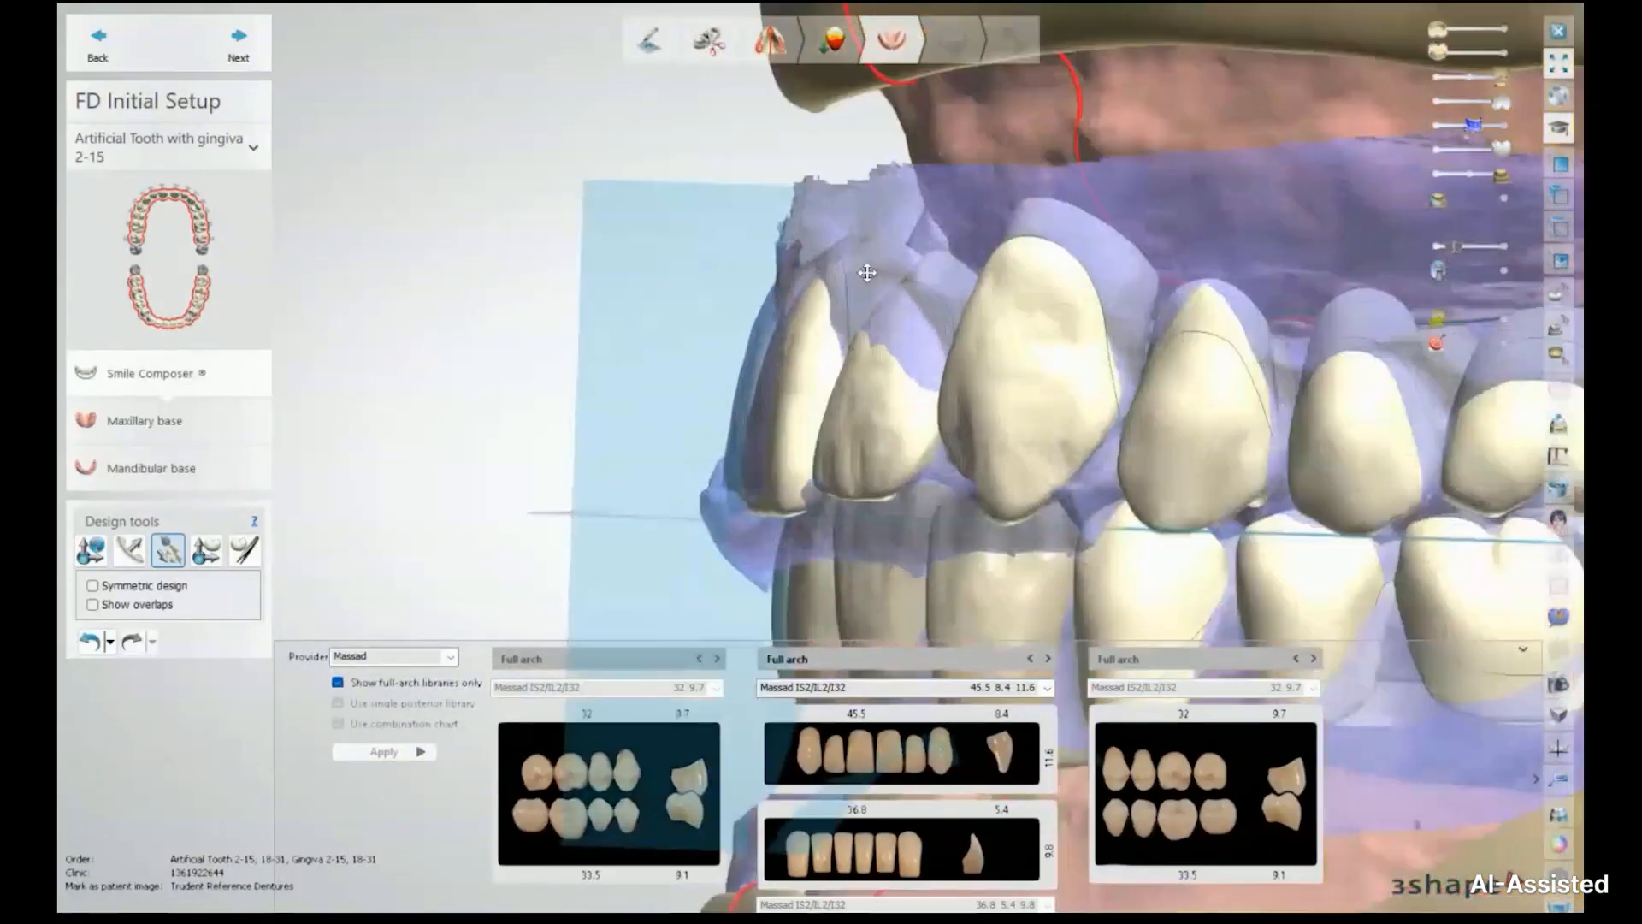
Tilt the neck of the upper left central incisor outward to meet the wax rim surface, judging it from the side
{"action": "scroll", "coordinate": [867, 273], "scroll_direction": "up", "scroll_amount": 2}
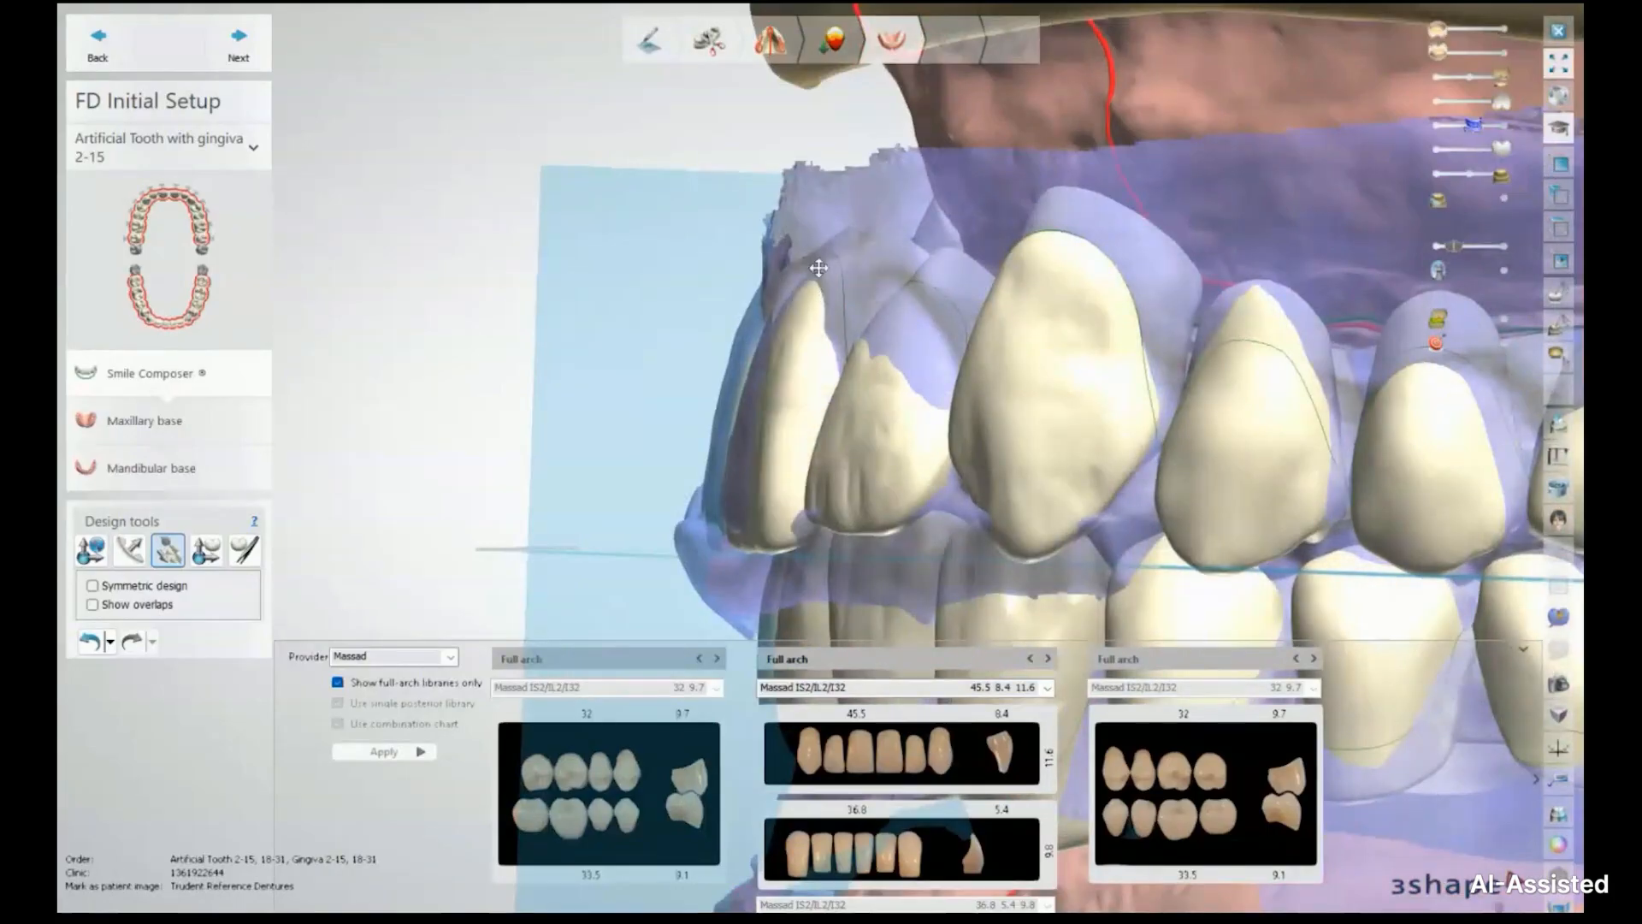
{"action": "scroll", "coordinate": [897, 242], "scroll_direction": "down", "scroll_amount": 3}
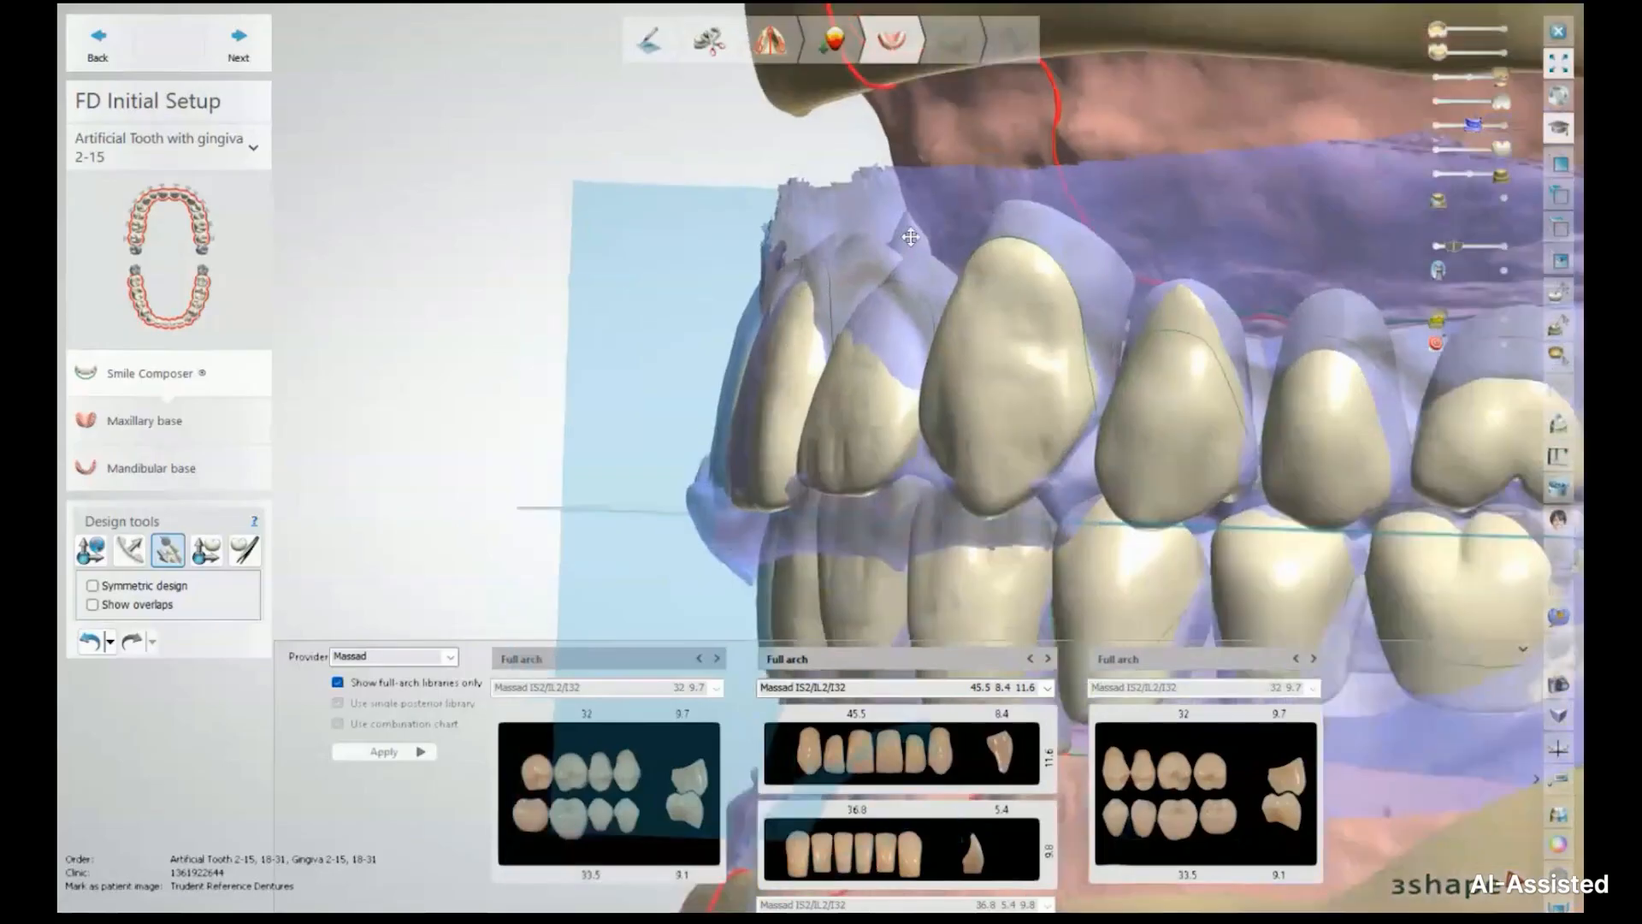
{"action": "right_click_drag", "start_coordinate": [898, 235], "coordinate": [902, 237]}
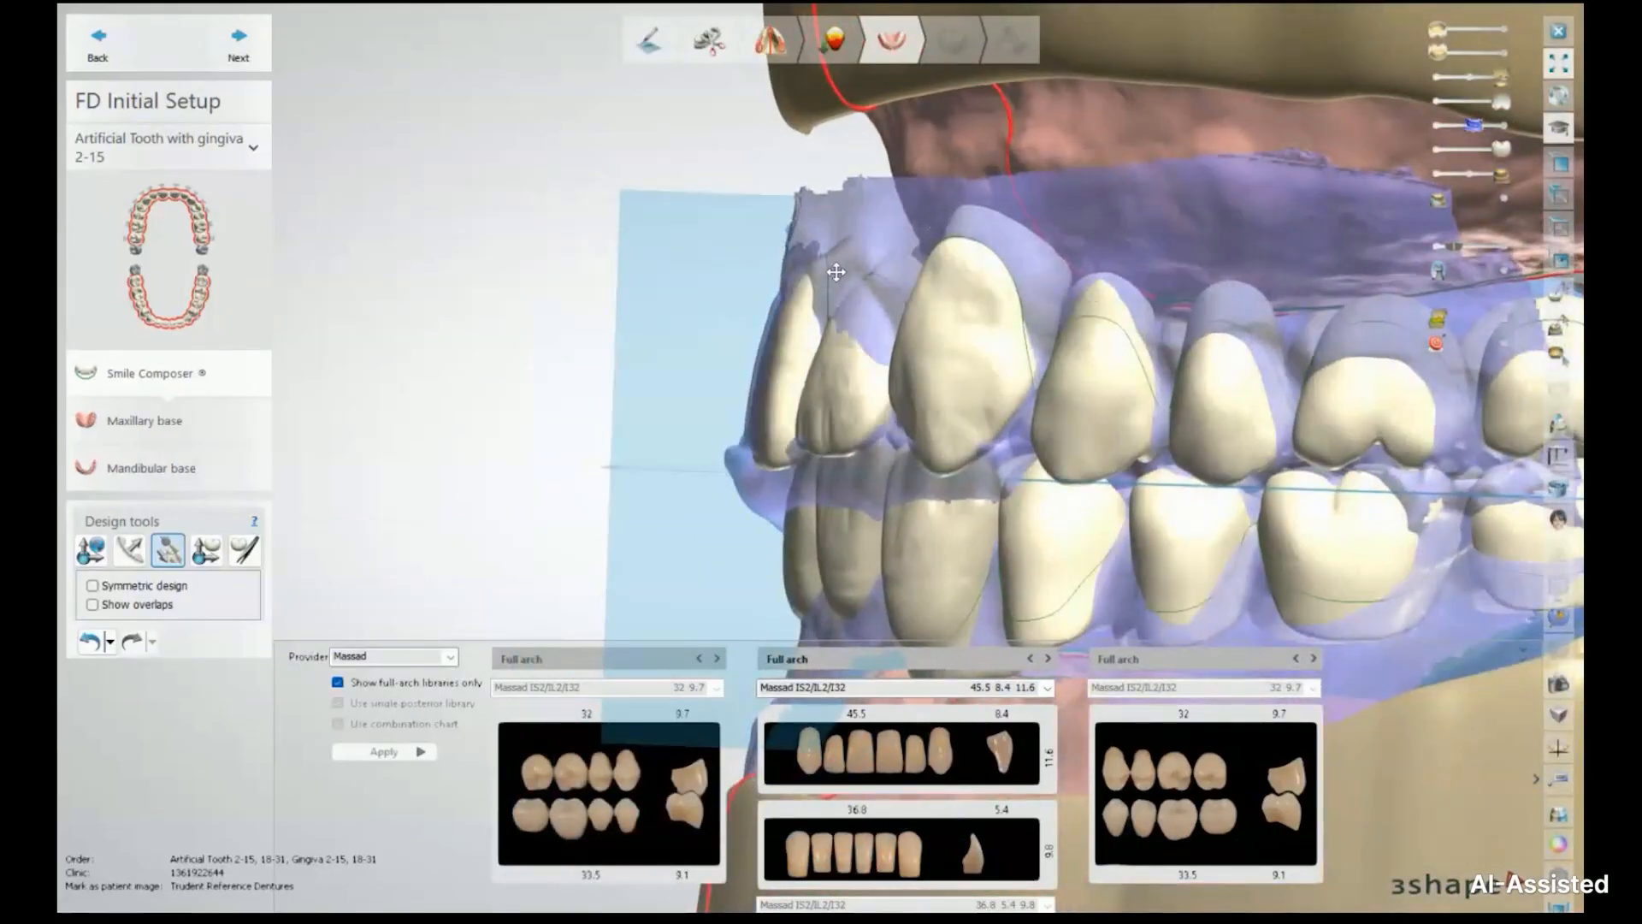
{"action": "scroll", "coordinate": [1021, 215], "scroll_direction": "down", "scroll_amount": 3}
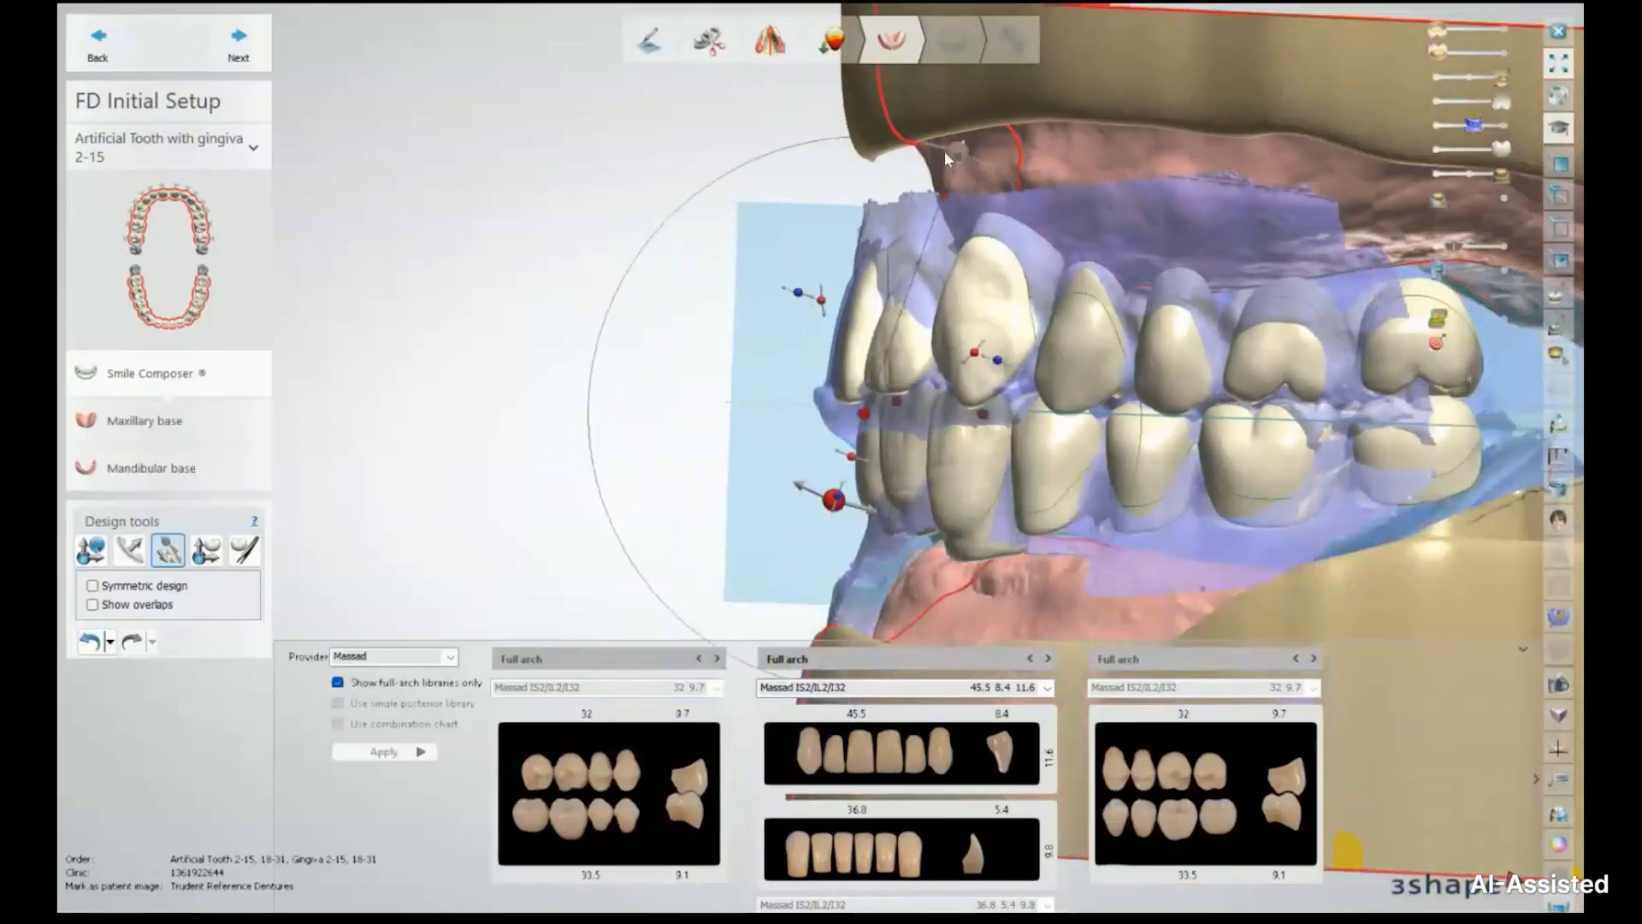
{"action": "scroll", "coordinate": [945, 147], "scroll_direction": "up", "scroll_amount": 3}
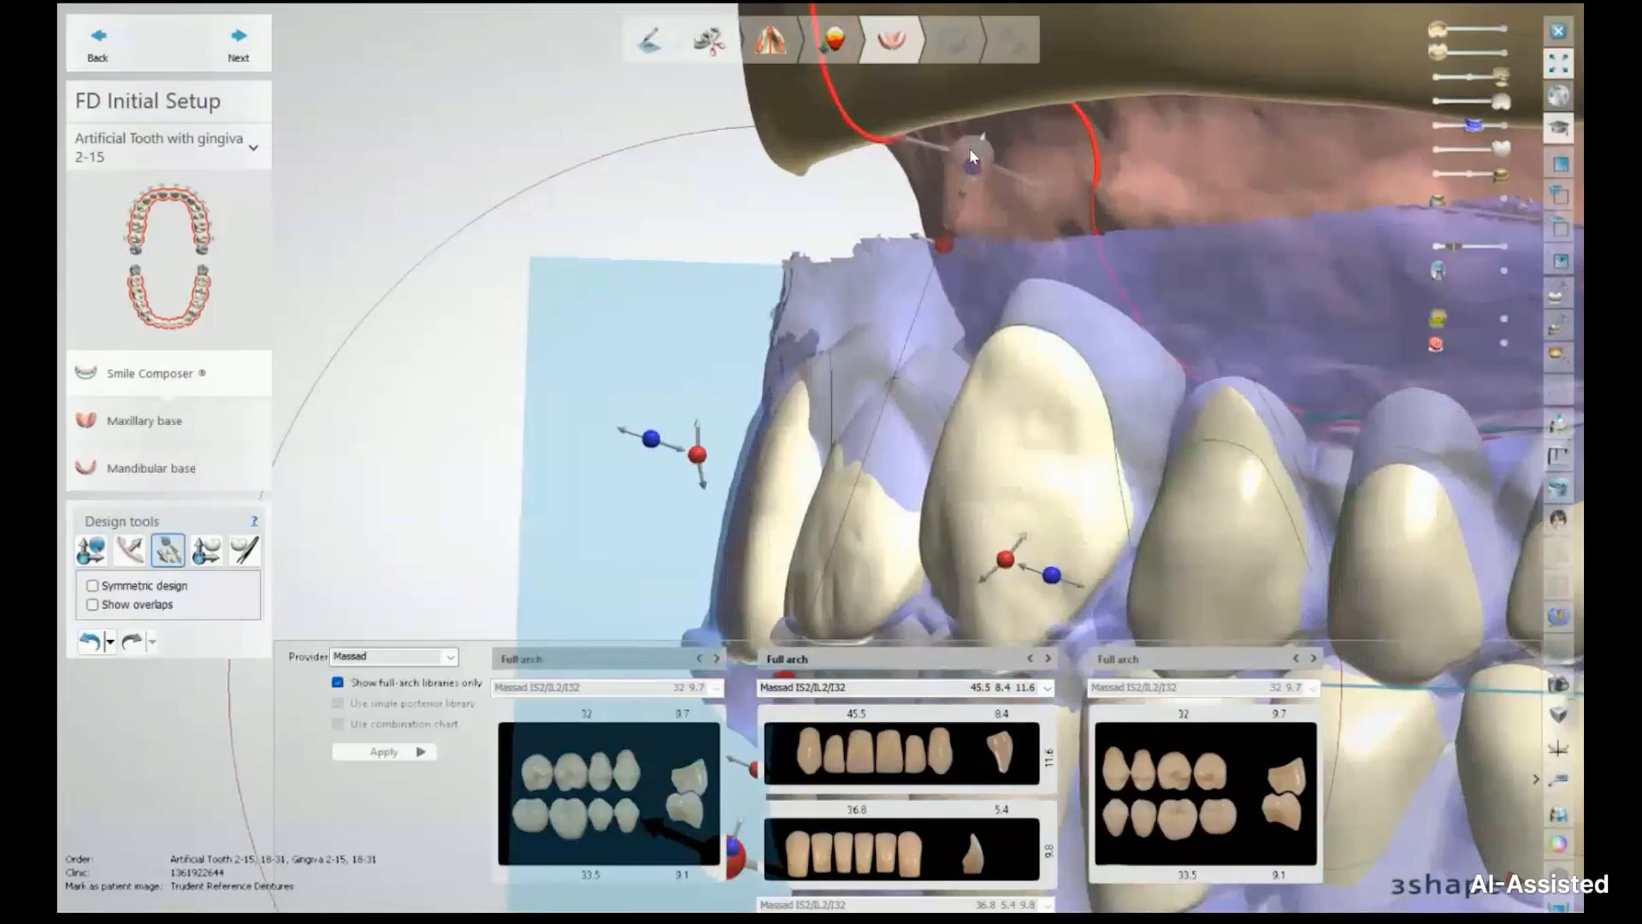
{"action": "left_click_drag", "start_coordinate": [970, 151], "coordinate": [896, 143]}
Examine the upper and lower teeth against the semi-transparent wax rim from the front and both sides
{"action": "right_click_drag", "start_coordinate": [796, 292], "coordinate": [590, 327]}
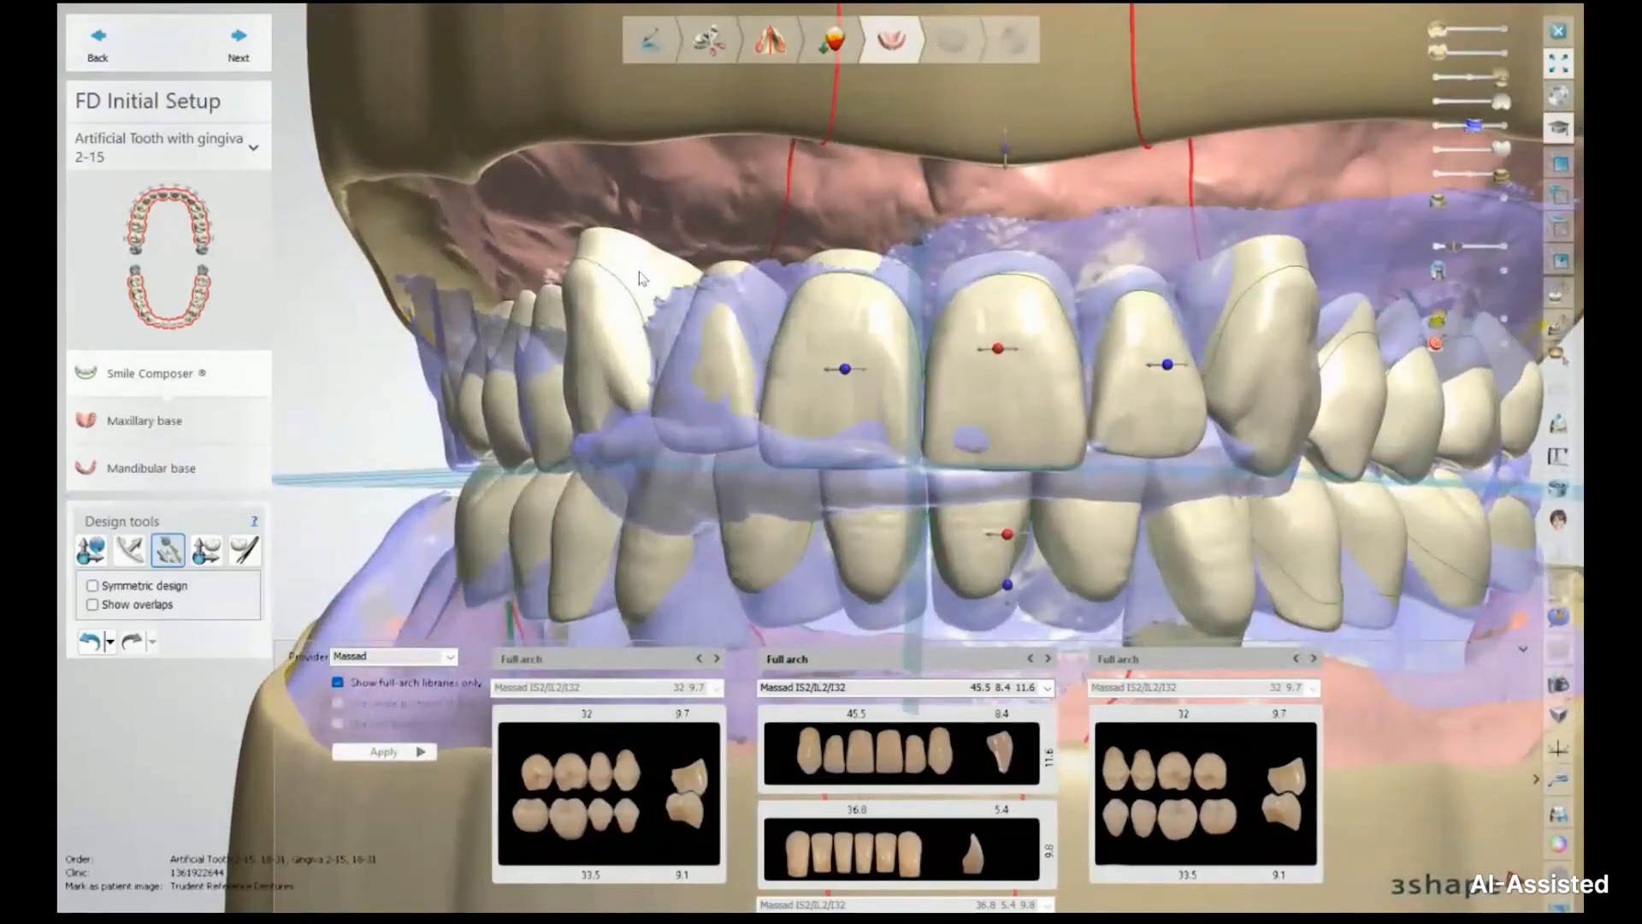
{"action": "right_click_drag", "start_coordinate": [618, 256], "coordinate": [562, 275]}
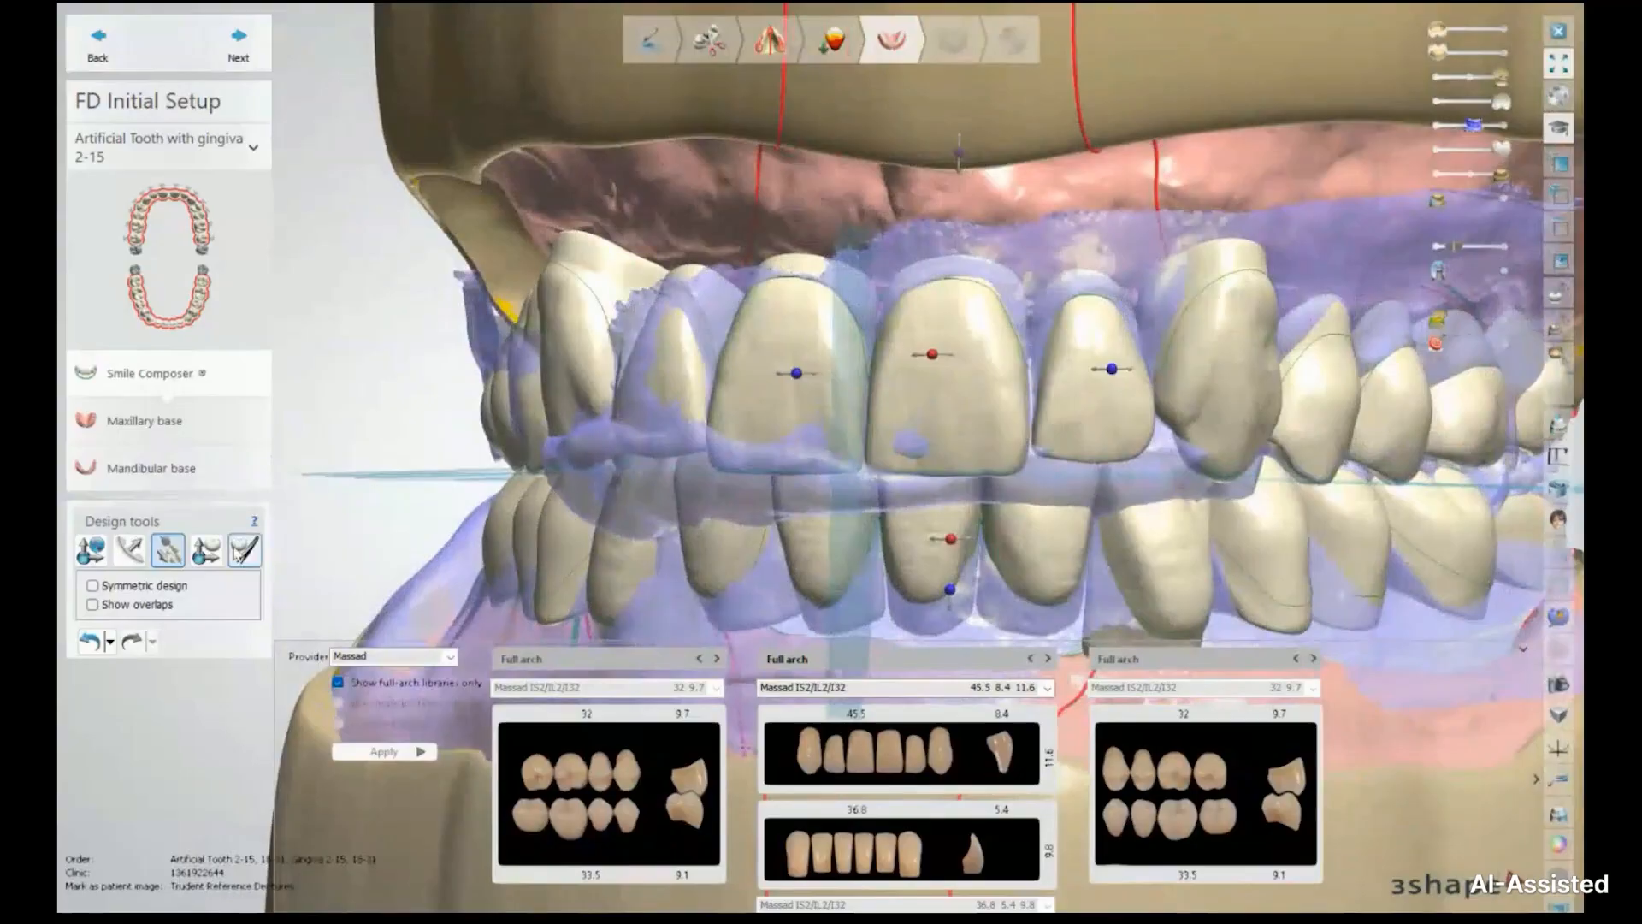
{"action": "right_click_drag", "start_coordinate": [567, 412], "coordinate": [646, 276]}
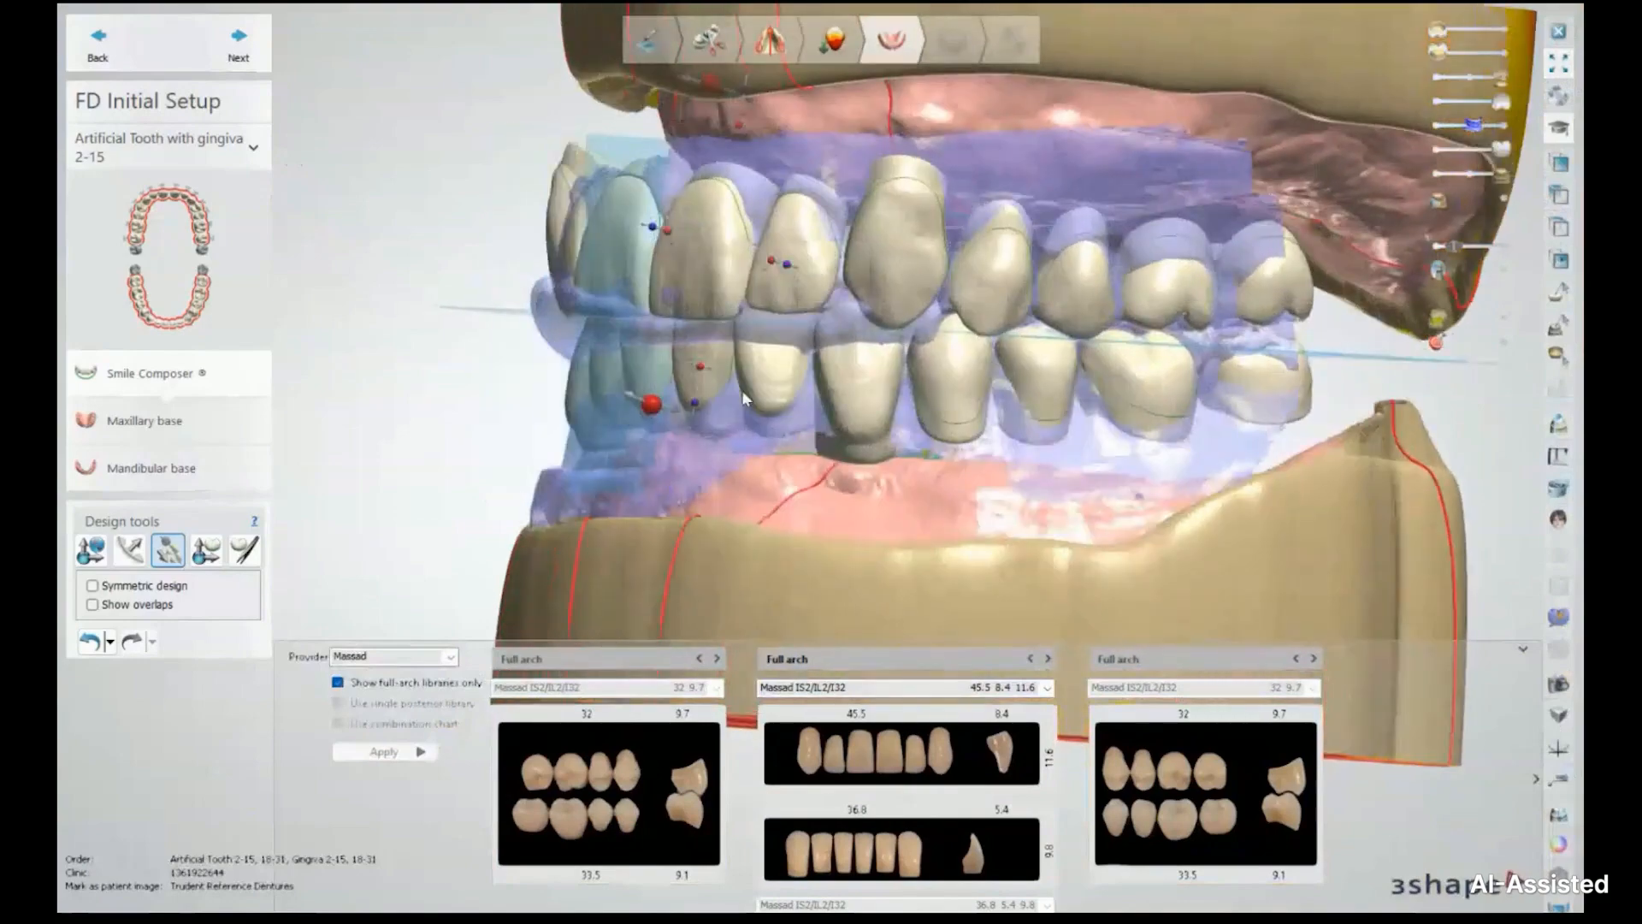
{"action": "scroll", "coordinate": [704, 382], "scroll_direction": "up", "scroll_amount": 5}
{"action": "right_click_drag", "start_coordinate": [705, 382], "coordinate": [800, 356]}
{"action": "scroll", "coordinate": [664, 414], "scroll_direction": "down", "scroll_amount": 5}
{"action": "right_click_drag", "start_coordinate": [492, 317], "coordinate": [588, 308]}
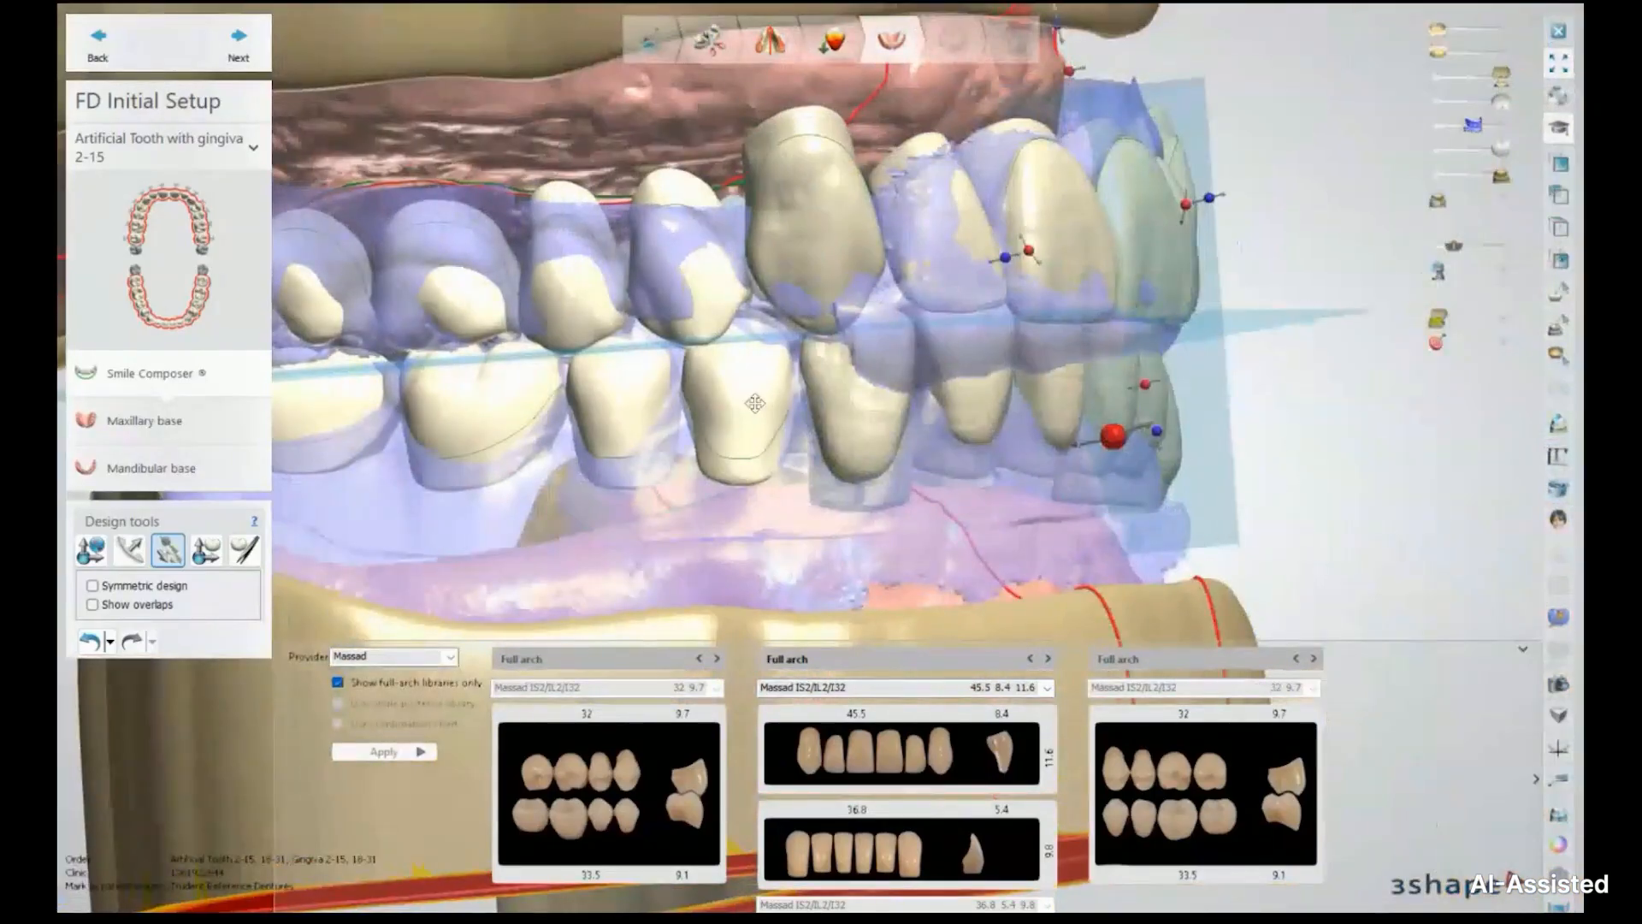
Fade the wax rim further and hide the upper model and the occlusal plane to expose the teeth over the lower ridge
{"action": "left_click_drag", "start_coordinate": [1469, 132], "coordinate": [1458, 131]}
{"action": "right_click_drag", "start_coordinate": [1266, 196], "coordinate": [1554, 12]}
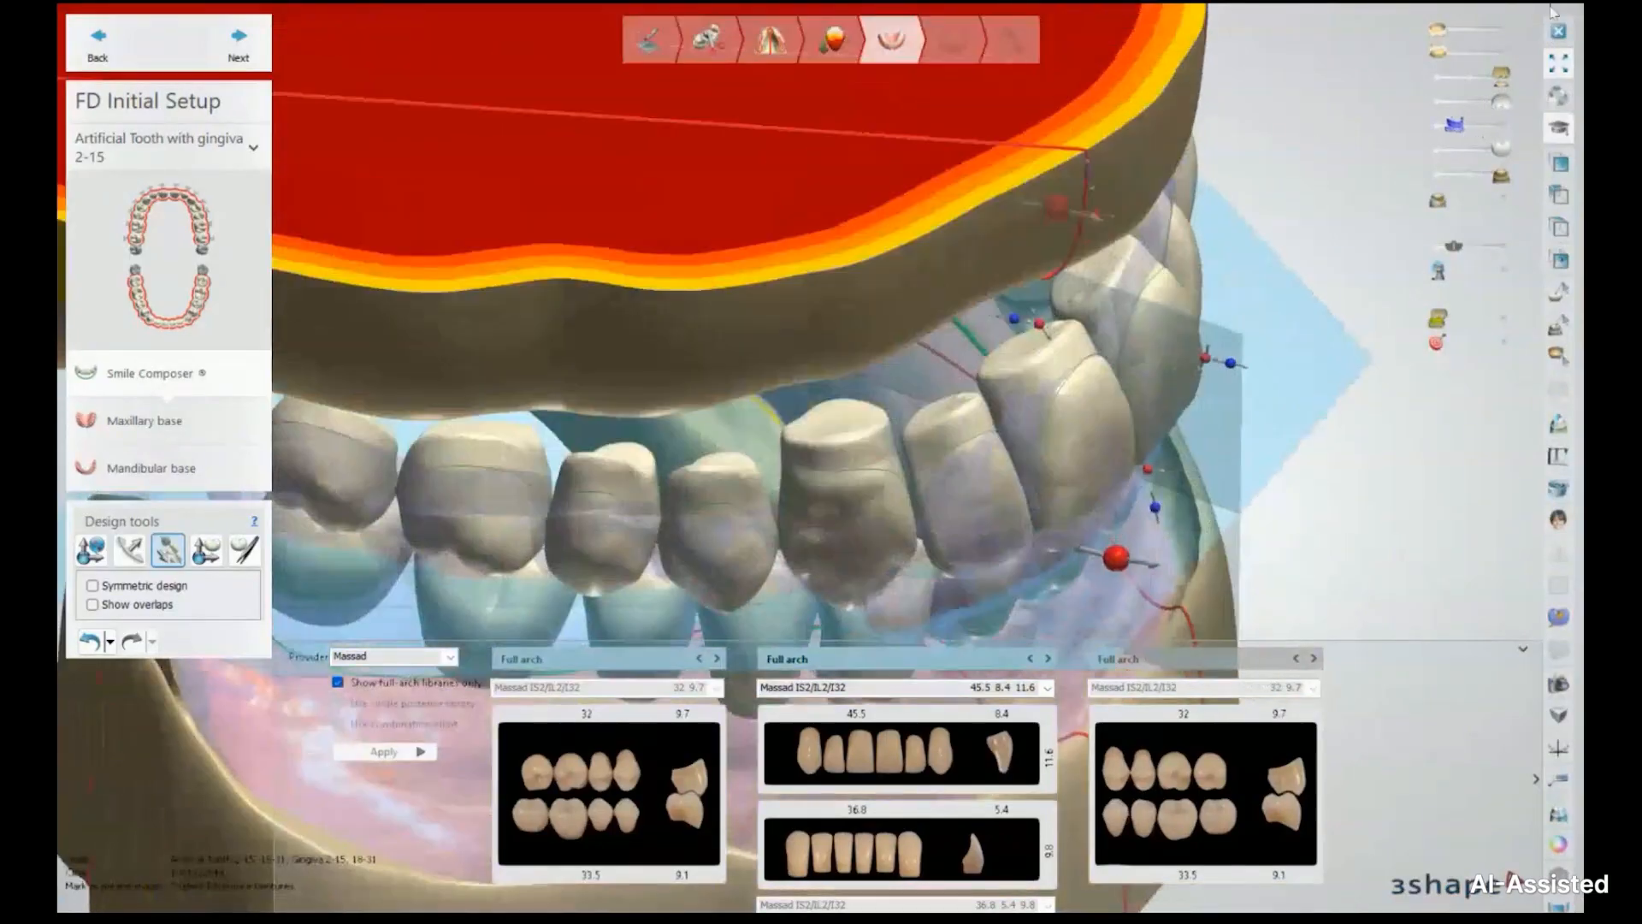
{"action": "left_click", "coordinate": [1431, 81]}
{"action": "right_click_drag", "start_coordinate": [619, 263], "coordinate": [1195, 311]}
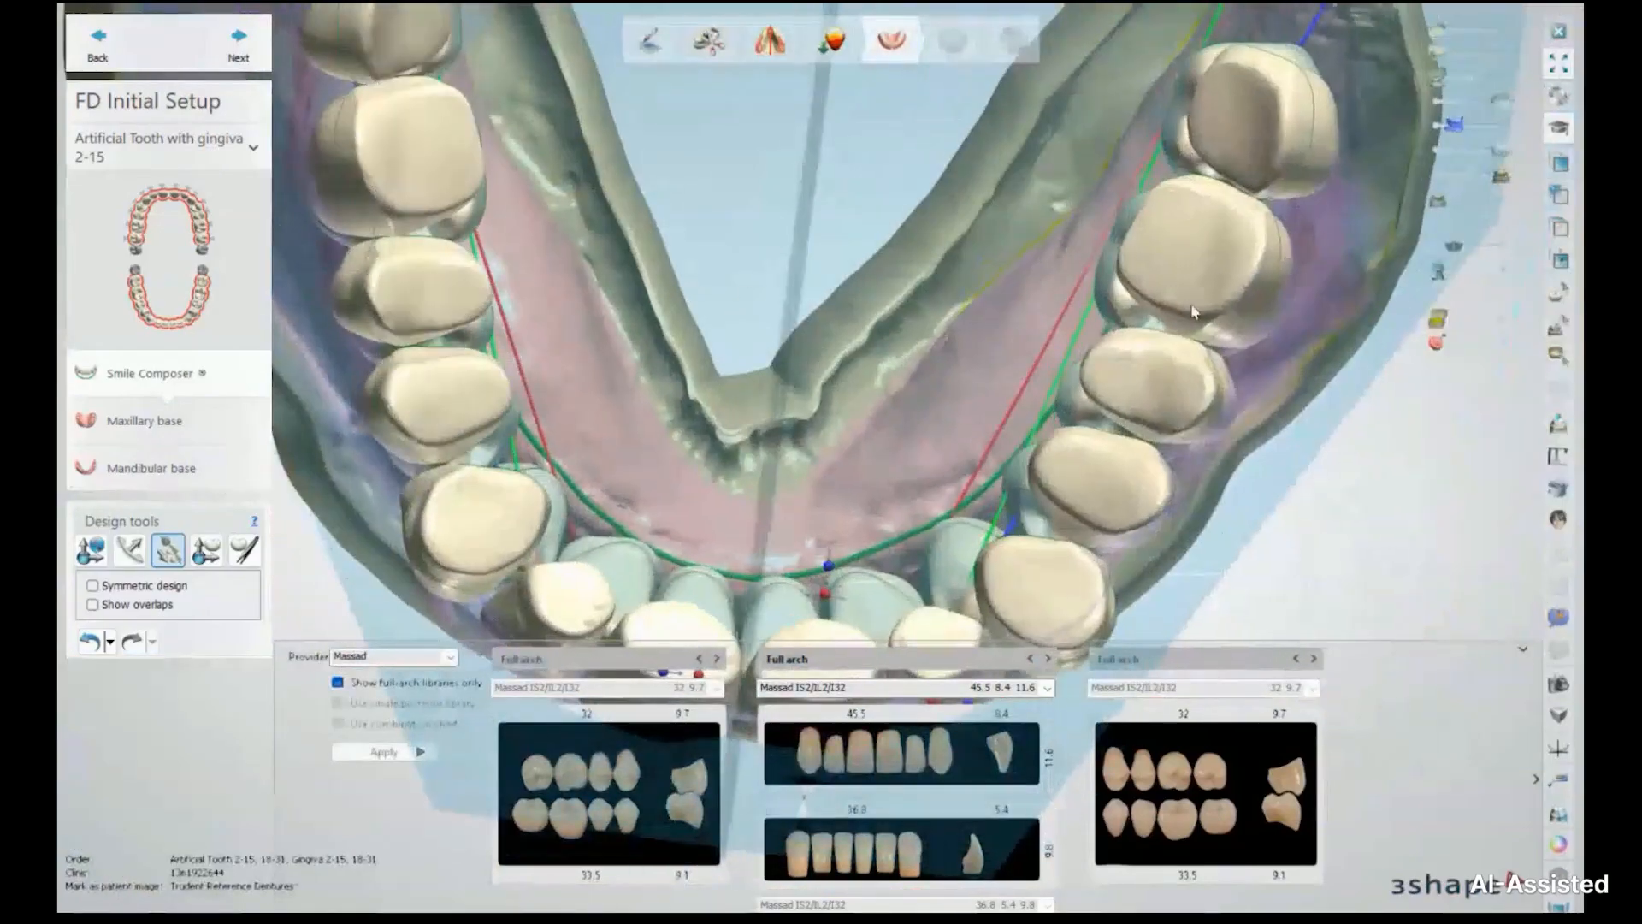
{"action": "left_click_drag", "start_coordinate": [1443, 249], "coordinate": [1415, 249]}
{"action": "scroll", "coordinate": [692, 274], "scroll_direction": "down", "scroll_amount": 3}
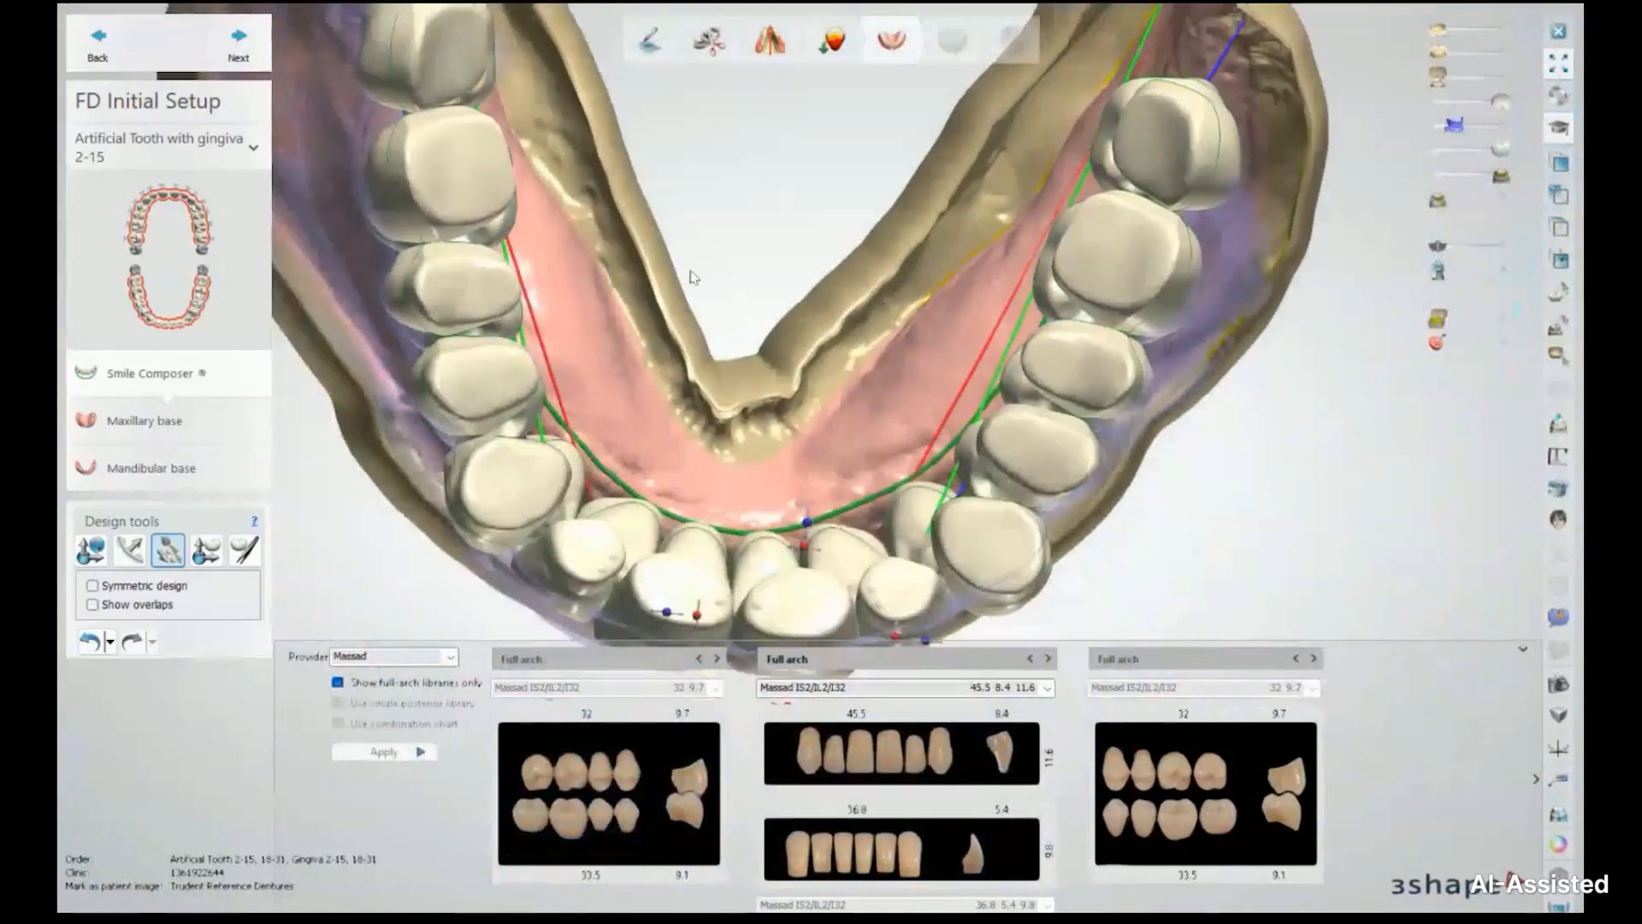
Examine from above how the posterior teeth on both sides line up with the coloured ridge guide lines on the lower model
{"action": "middle_click_drag", "start_coordinate": [692, 275], "coordinate": [889, 214]}
{"action": "right_click_drag", "start_coordinate": [890, 214], "coordinate": [844, 264]}
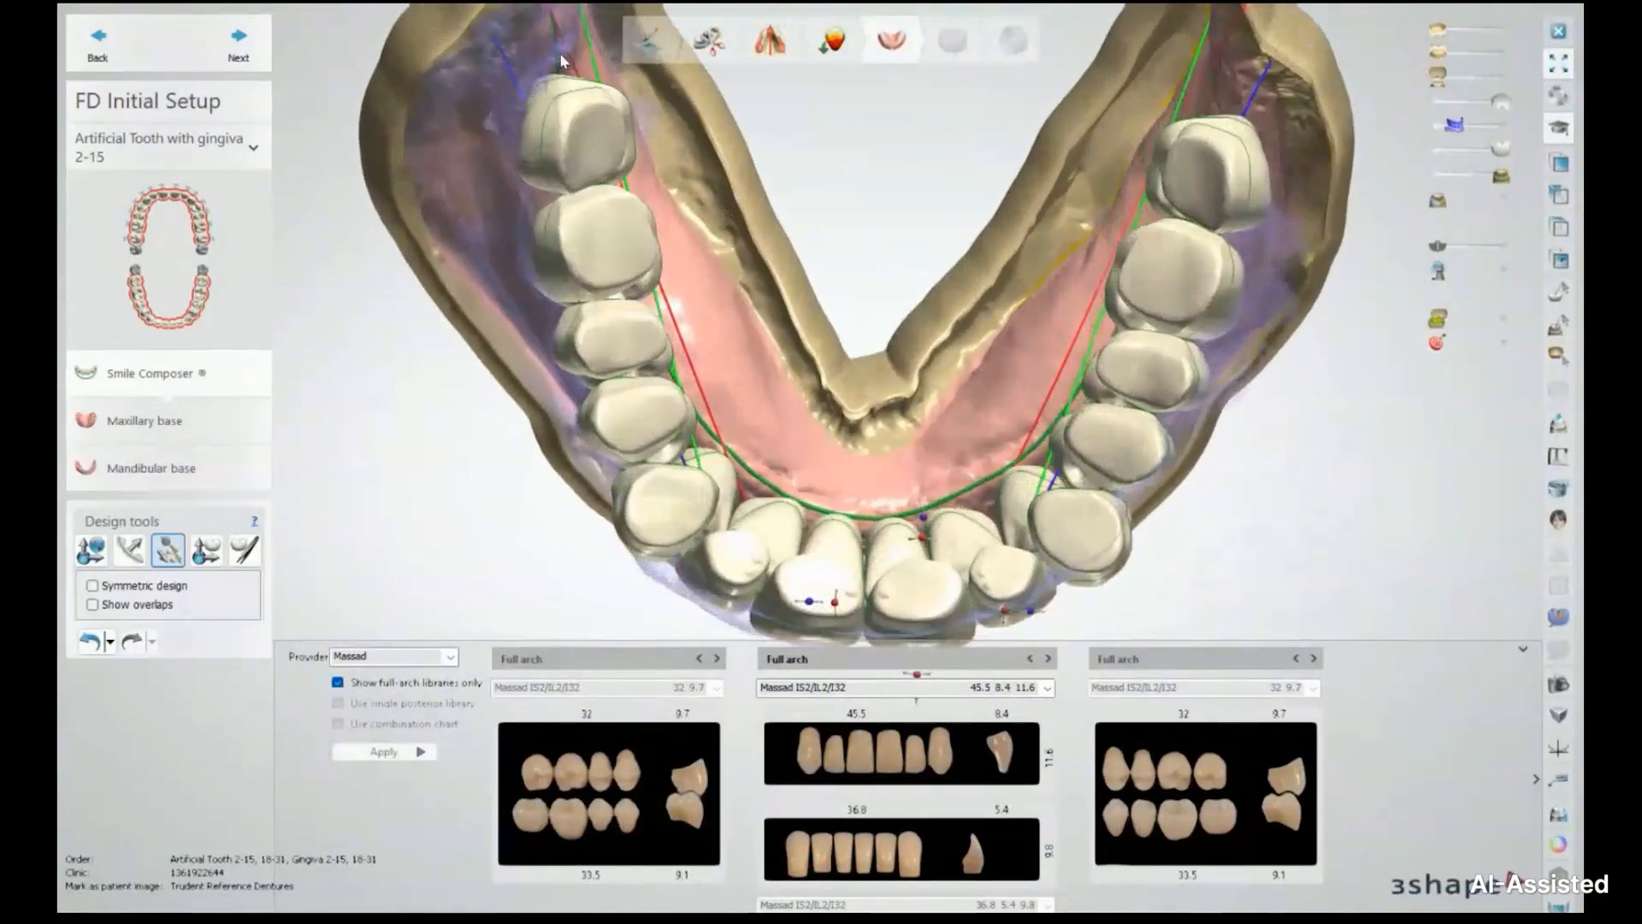
{"action": "scroll", "coordinate": [1006, 384], "scroll_direction": "up", "scroll_amount": 3}
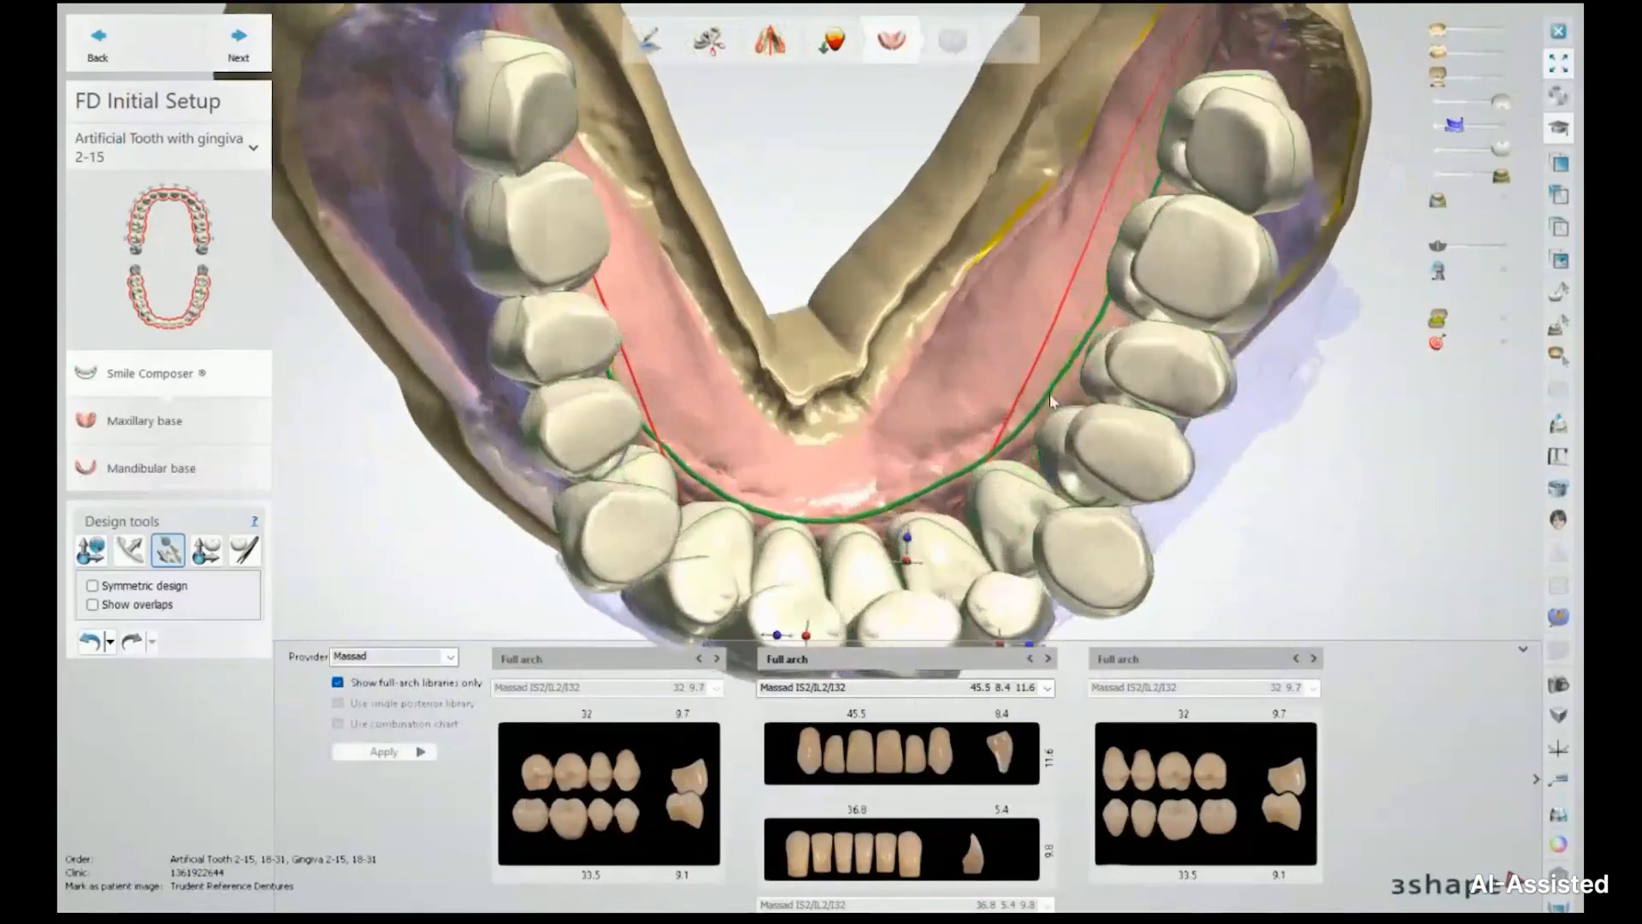
{"action": "right_click_drag", "start_coordinate": [1118, 268], "coordinate": [1063, 206]}
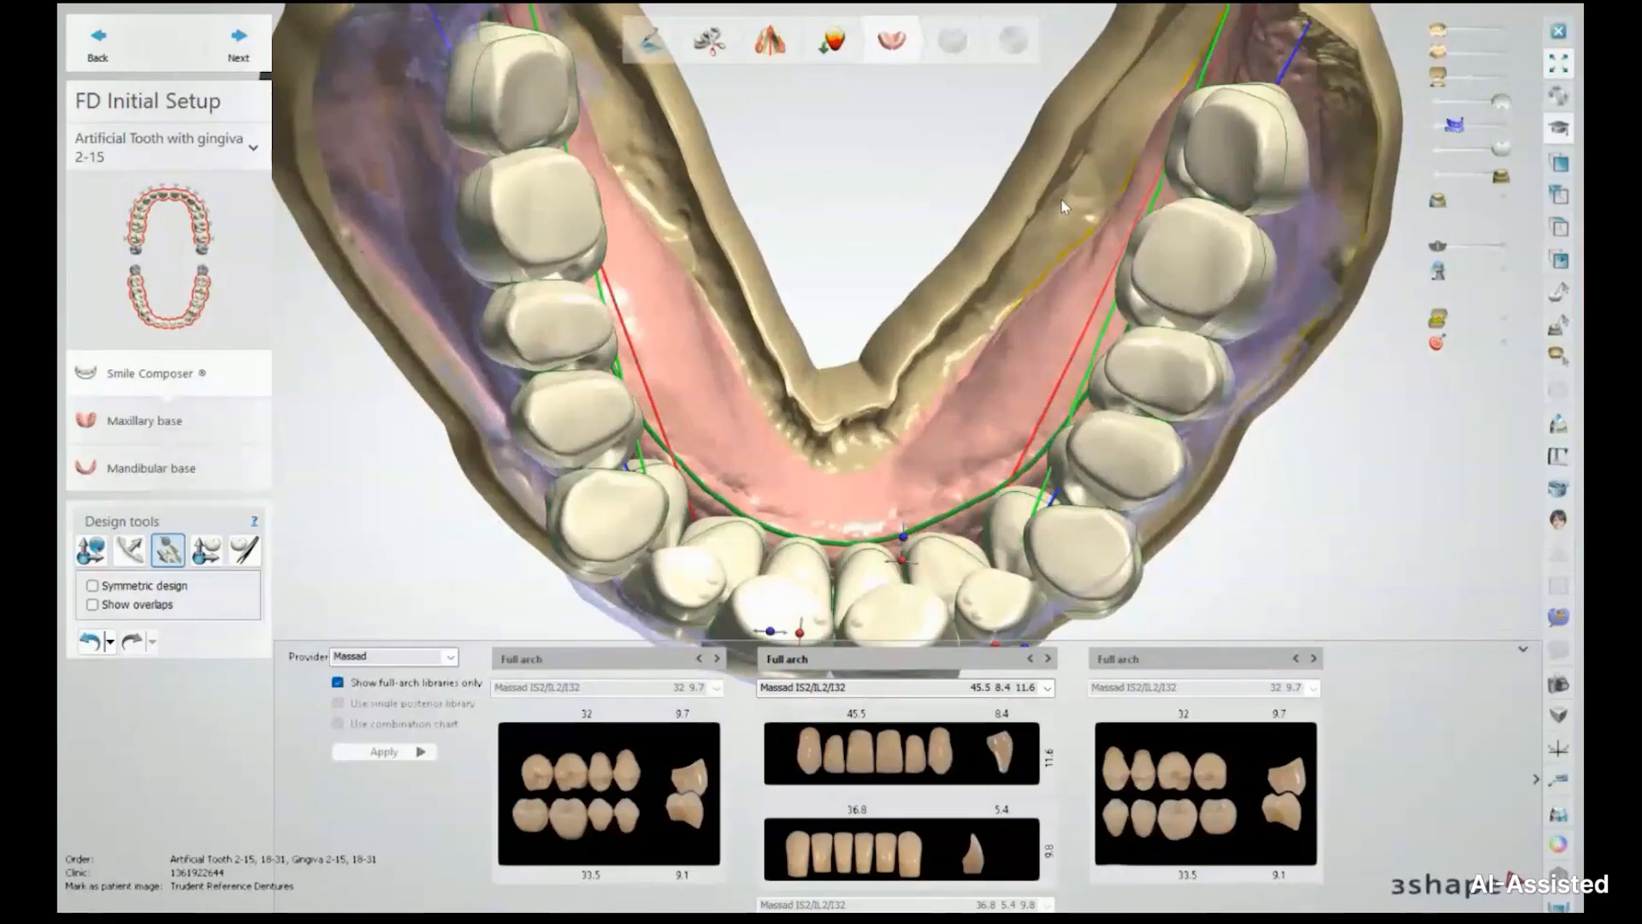
{"action": "right_click_drag", "start_coordinate": [898, 253], "coordinate": [698, 214]}
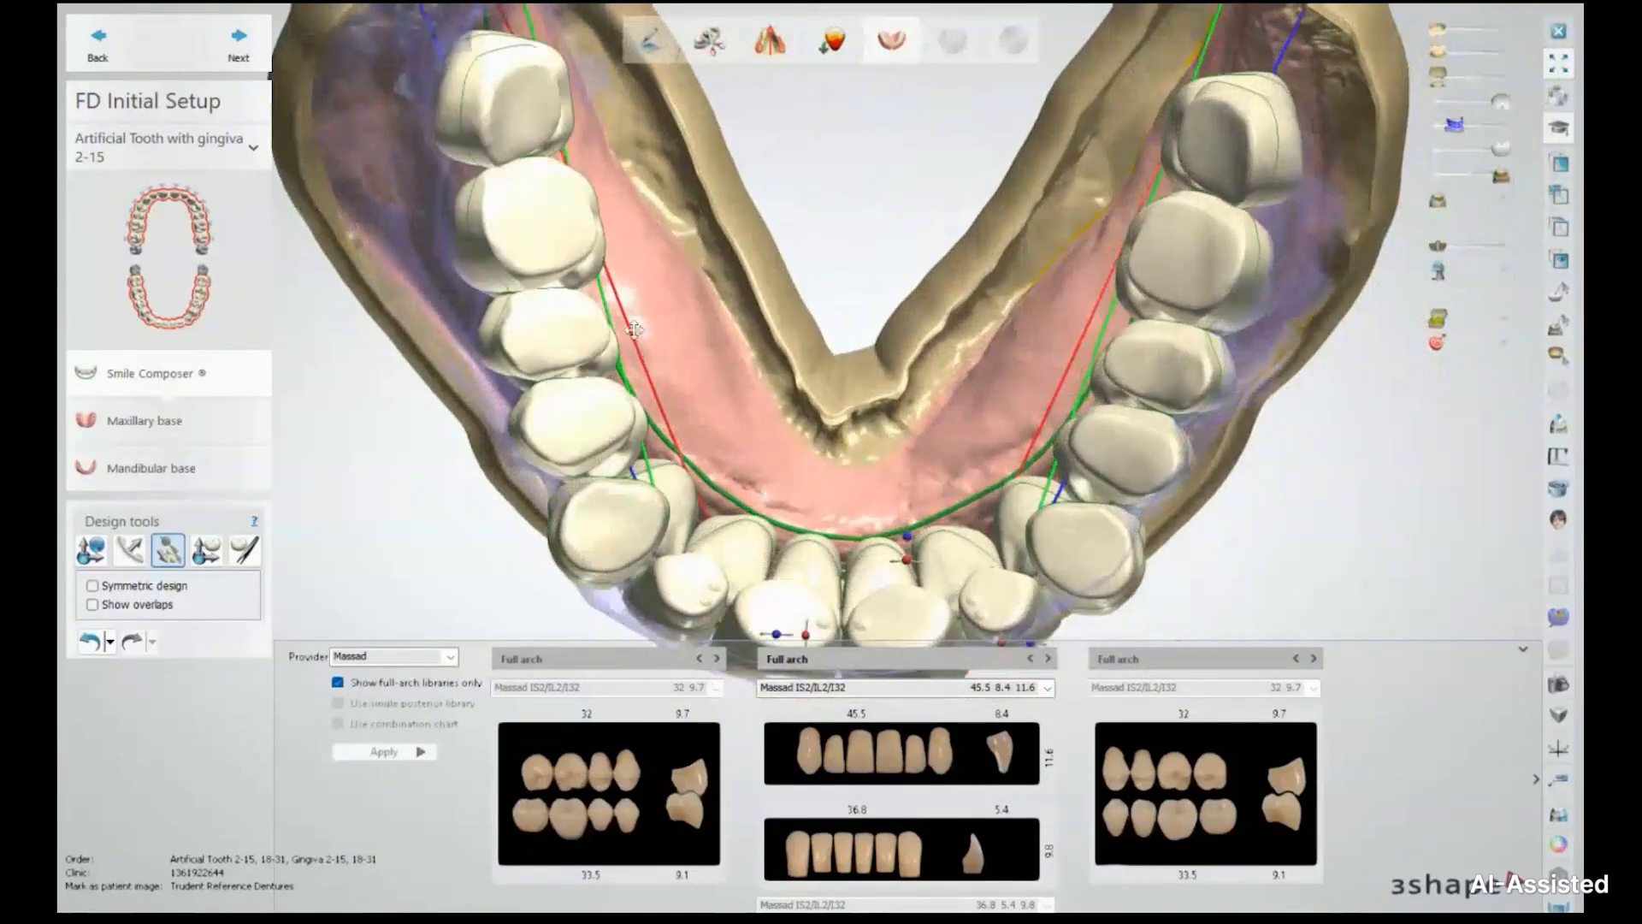
{"action": "scroll", "coordinate": [680, 341], "scroll_direction": "up", "scroll_amount": 1}
{"action": "middle_click_drag", "start_coordinate": [680, 341], "coordinate": [745, 434]}
{"action": "right_click_drag", "start_coordinate": [746, 434], "coordinate": [783, 315]}
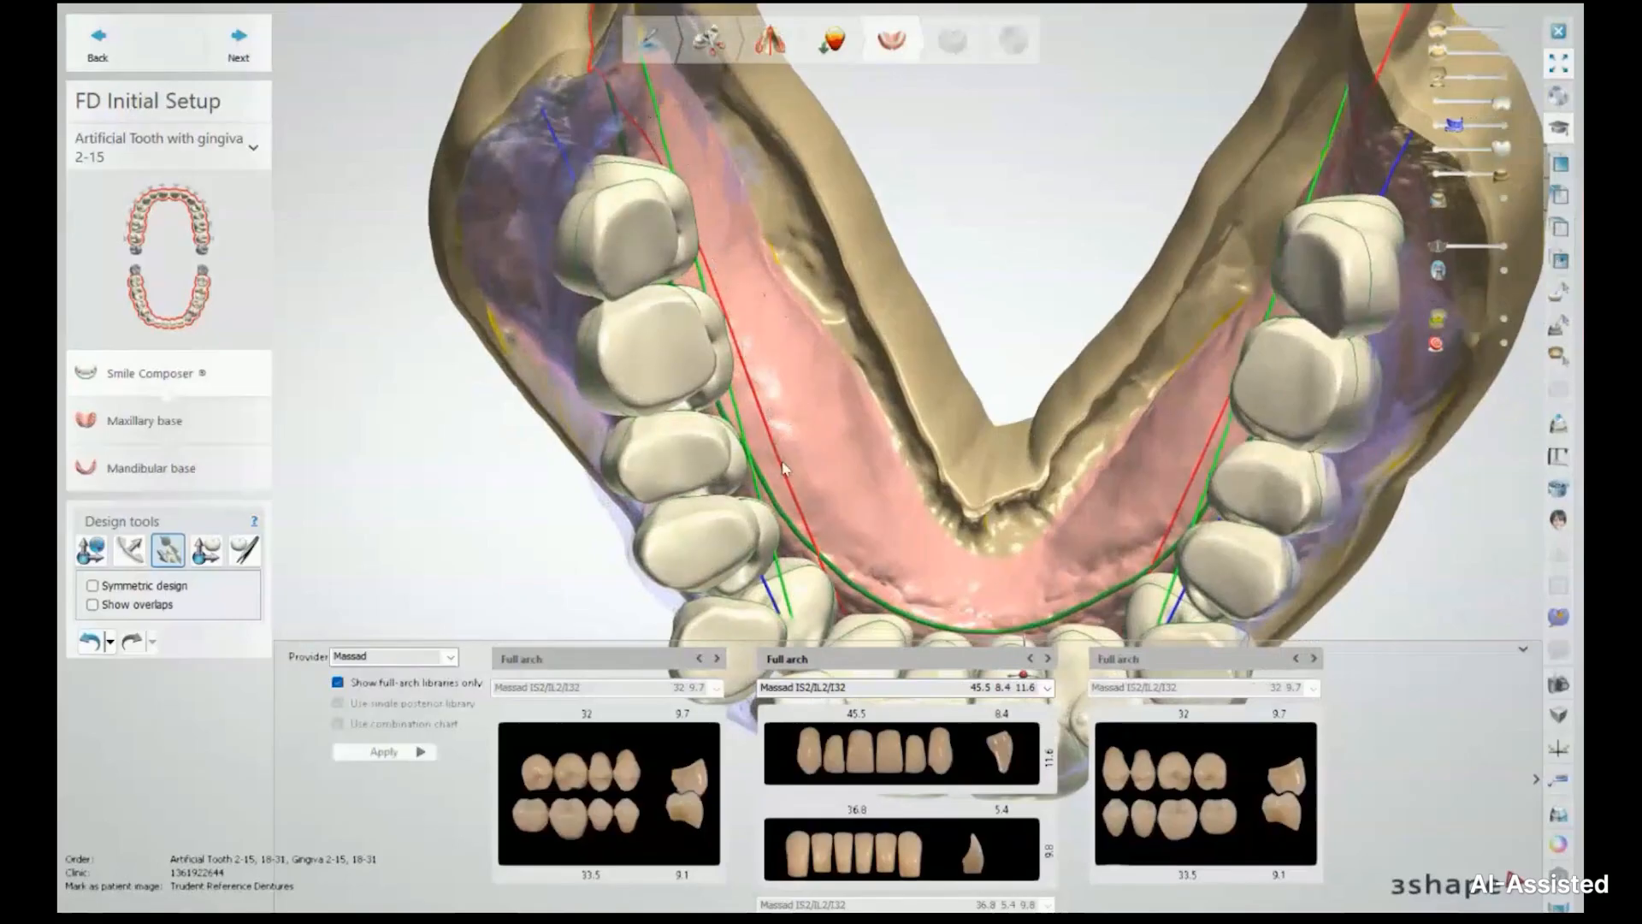
{"action": "scroll", "coordinate": [744, 389], "scroll_direction": "up", "scroll_amount": 2}
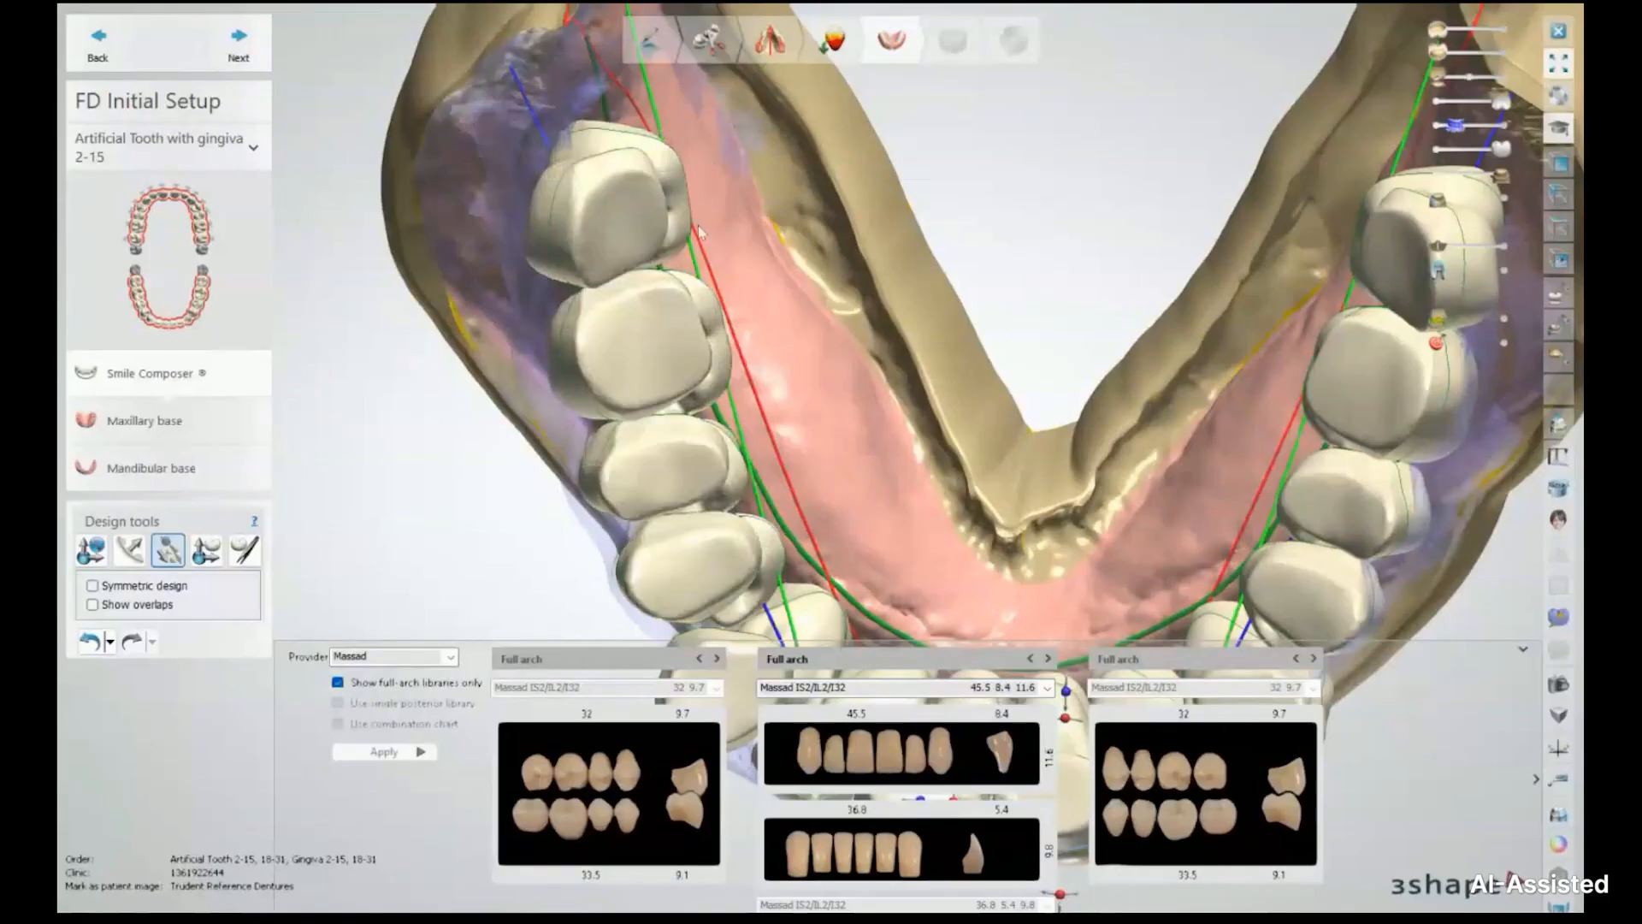
{"action": "middle_click_drag", "start_coordinate": [1187, 278], "coordinate": [979, 221]}
{"action": "right_click_drag", "start_coordinate": [980, 222], "coordinate": [1121, 150]}
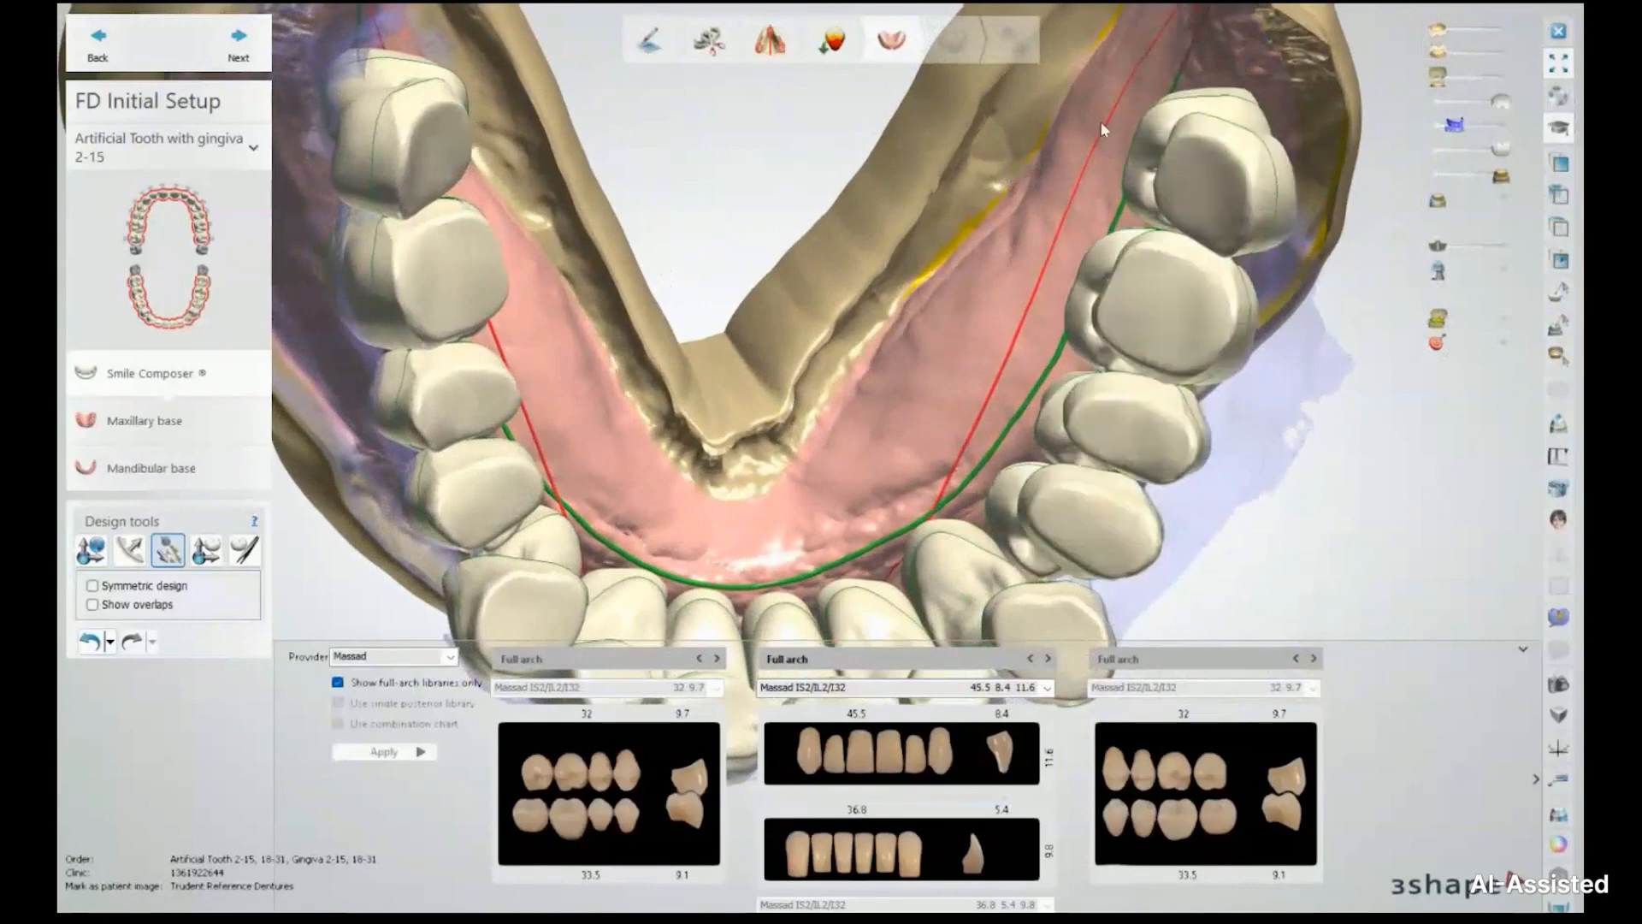
Shift the posterior teeth on the patient's right side outward, judging them from above against the lower ridge guide lines
{"action": "right_click_drag", "start_coordinate": [835, 147], "coordinate": [850, 279]}
{"action": "mouse_move", "coordinate": [860, 336]}
{"action": "right_mouse_down"}
{"action": "mouse_move", "coordinate": [888, 267]}
{"action": "mouse_move", "coordinate": [872, 337]}
{"action": "right_mouse_up"}
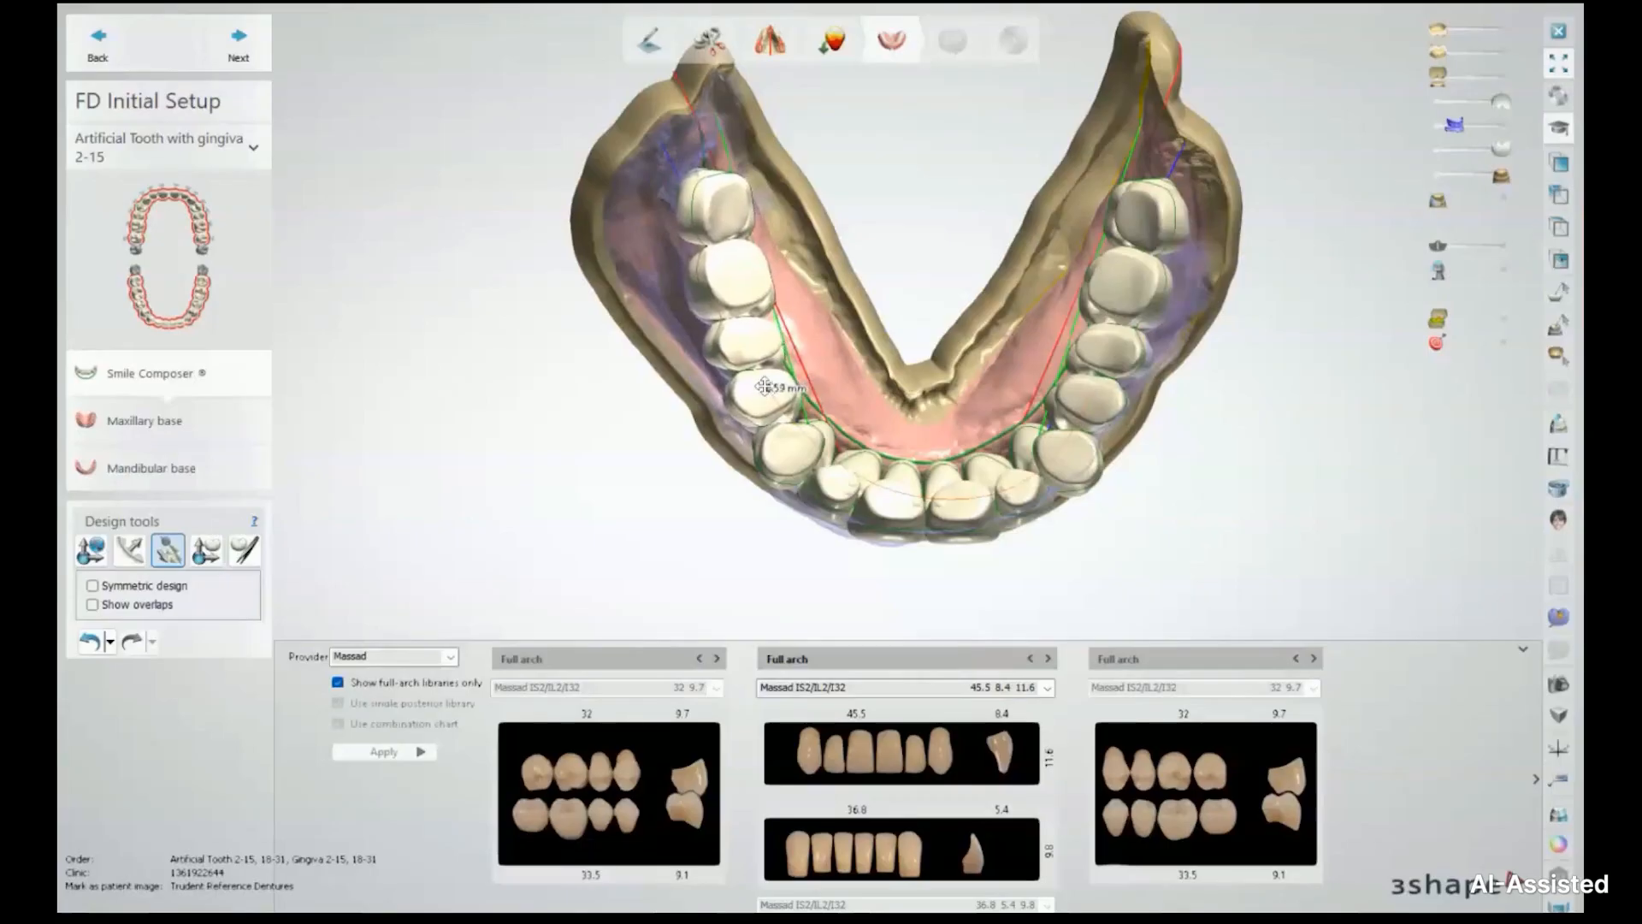
{"action": "mouse_move", "coordinate": [723, 198]}
{"action": "left_mouse_down"}
{"action": "mouse_move", "coordinate": [704, 198]}
{"action": "mouse_move", "coordinate": [717, 208]}
{"action": "left_mouse_up"}
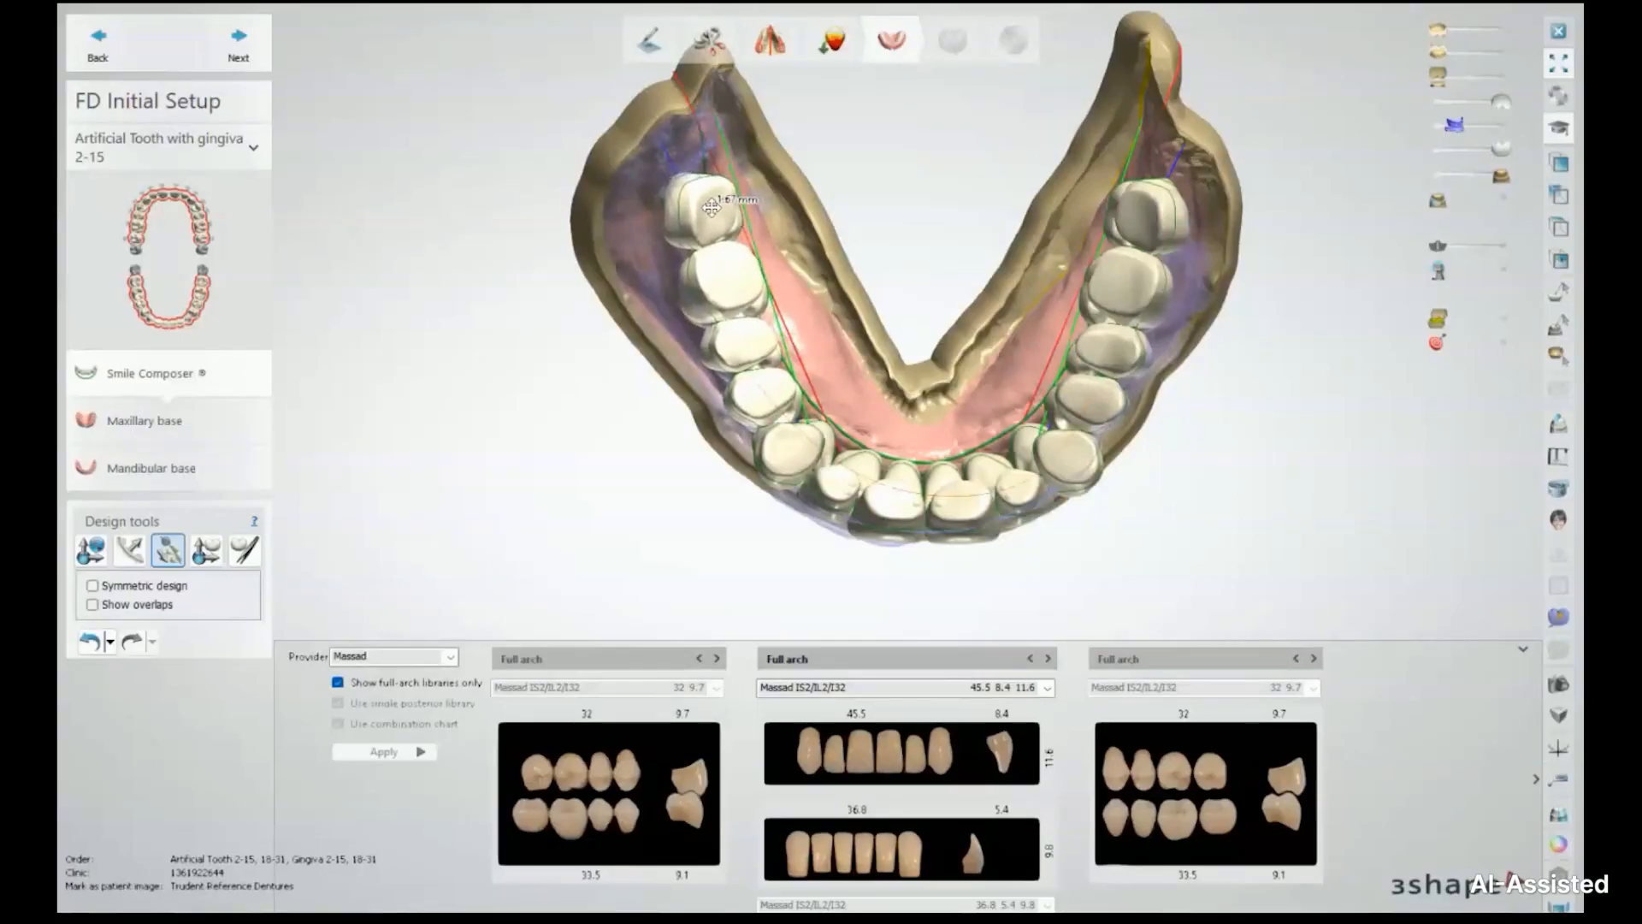
Adjust the posterior teeth on the patient's left side, placing the rearmost molar slightly farther outward relative to the ridge guide lines
{"action": "mouse_move", "coordinate": [956, 322]}
{"action": "right_mouse_down"}
{"action": "mouse_move", "coordinate": [948, 274]}
{"action": "mouse_move", "coordinate": [980, 183]}
{"action": "mouse_move", "coordinate": [1066, 160]}
{"action": "mouse_move", "coordinate": [964, 249]}
{"action": "mouse_move", "coordinate": [965, 330]}
{"action": "right_mouse_up"}
{"action": "scroll", "coordinate": [965, 331], "scroll_direction": "up", "scroll_amount": 3}
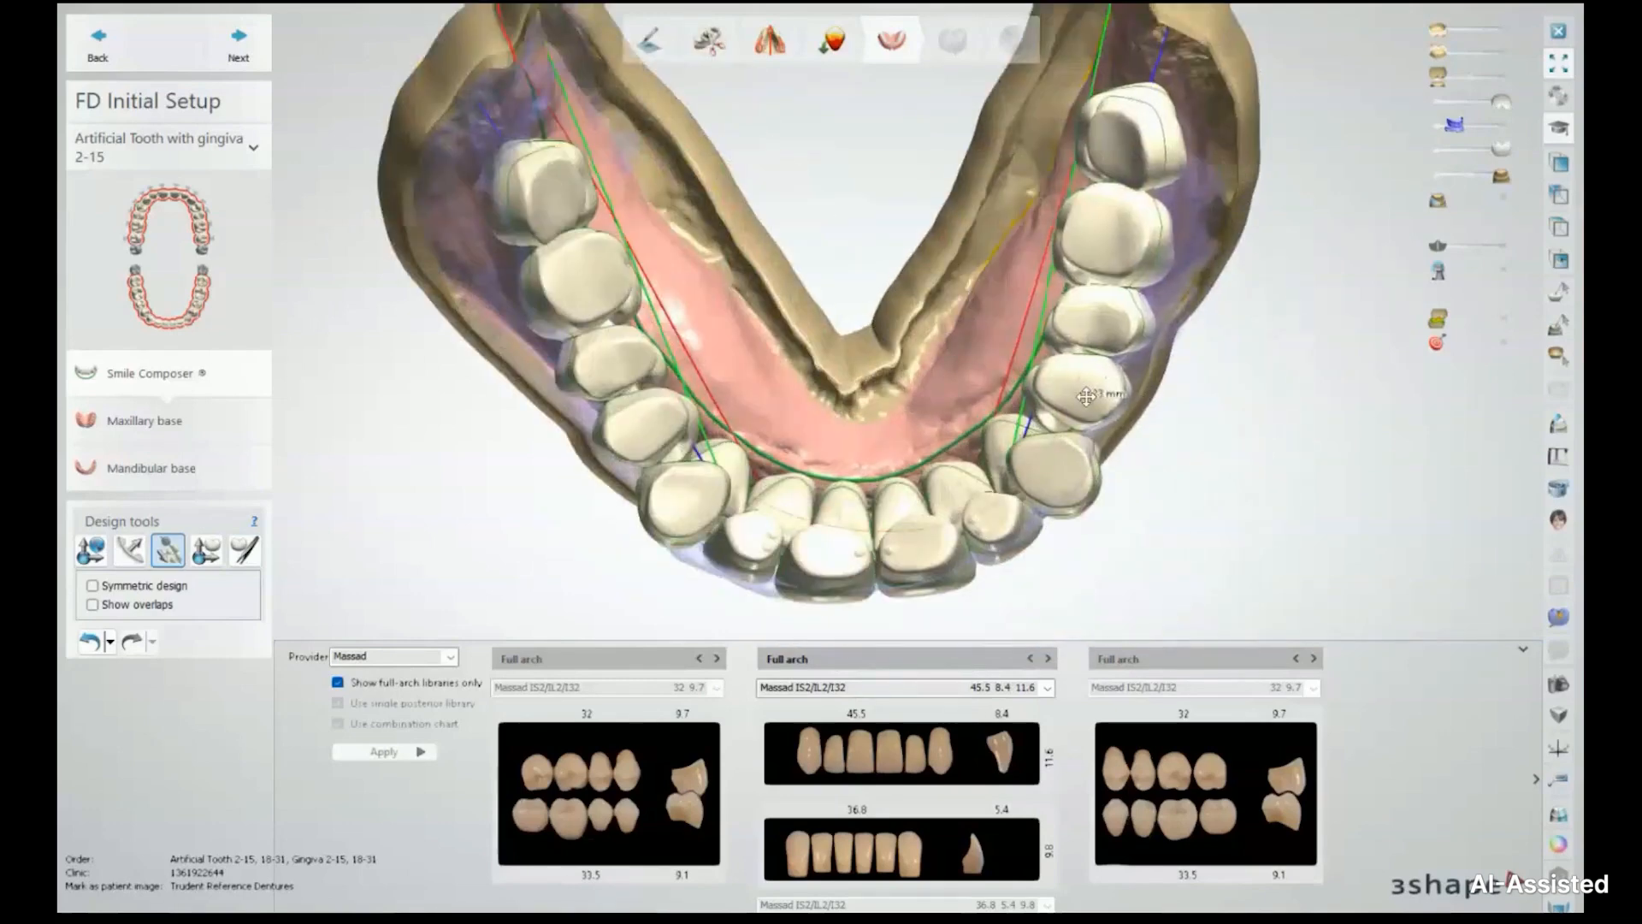
{"action": "left_click_drag", "start_coordinate": [1093, 399], "coordinate": [1094, 398]}
{"action": "right_click_drag", "start_coordinate": [1098, 290], "coordinate": [1110, 181]}
{"action": "left_click_drag", "start_coordinate": [1129, 138], "coordinate": [1145, 136]}
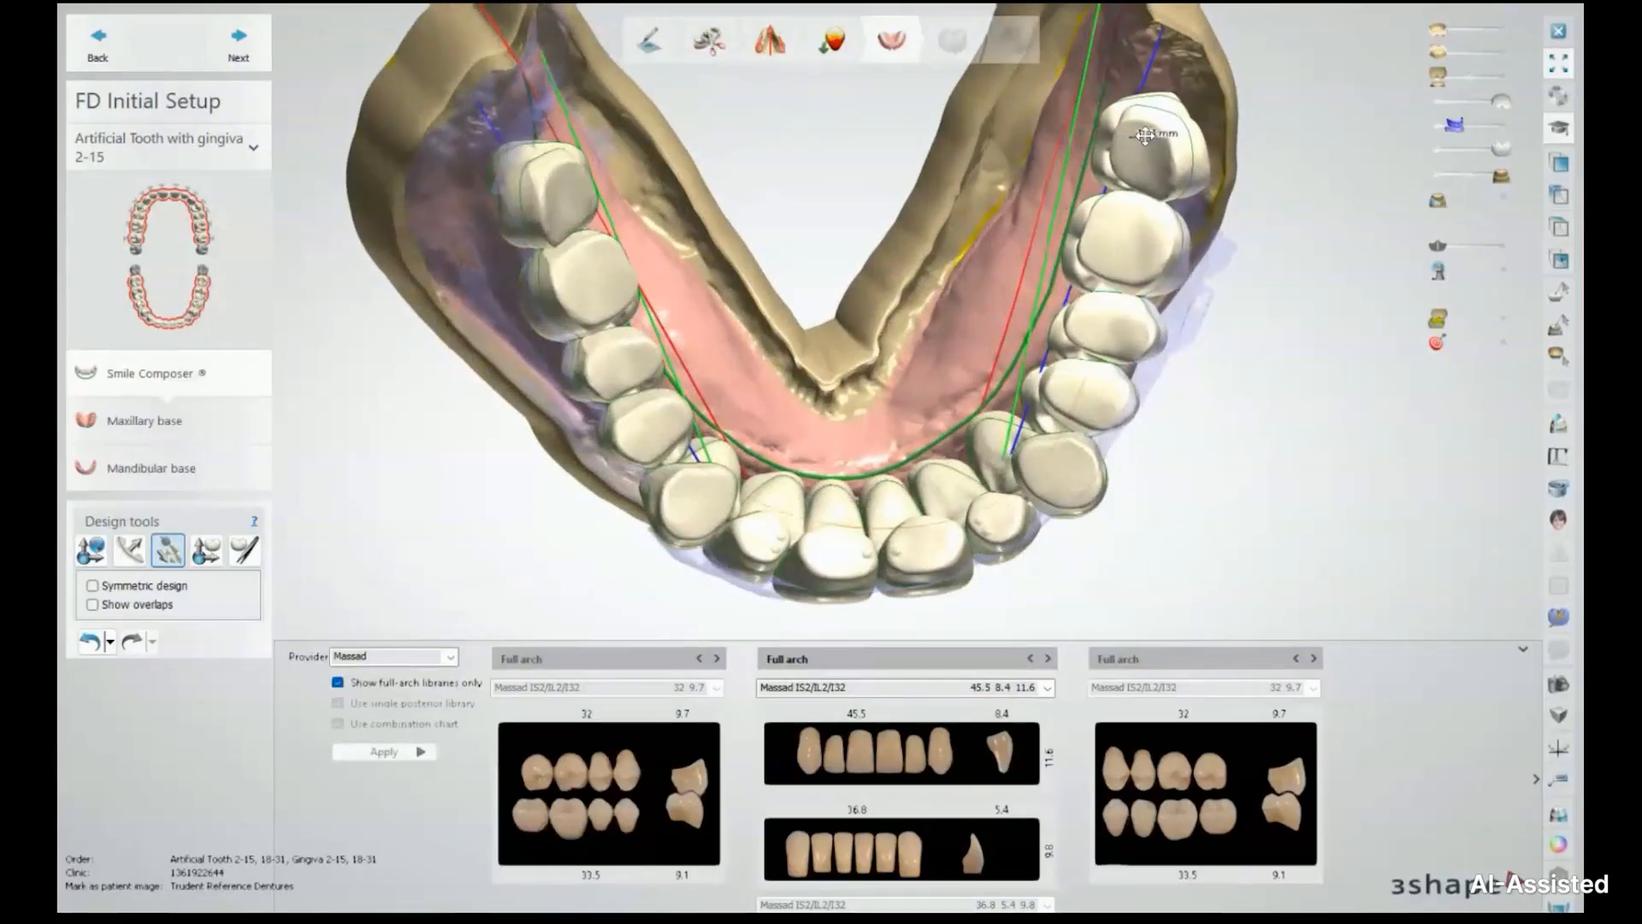
Make the wax rim more opaque and compare the posterior teeth with it from the patient's right side
{"action": "right_click_drag", "start_coordinate": [1062, 389], "coordinate": [1309, 132]}
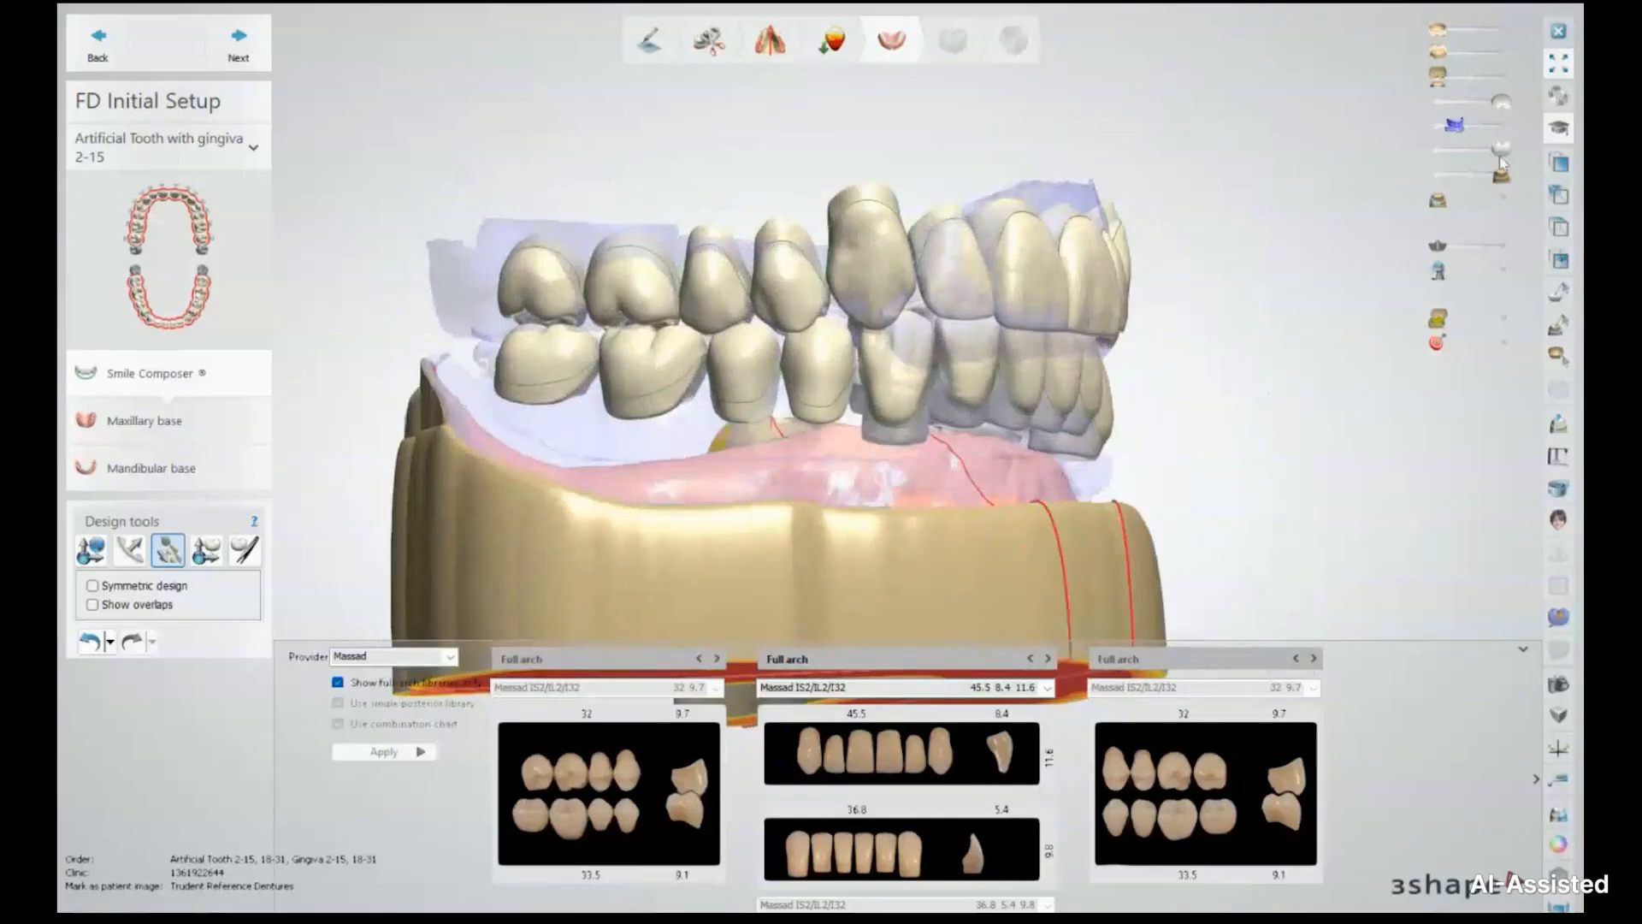
{"action": "right_click_drag", "start_coordinate": [742, 199], "coordinate": [874, 204]}
{"action": "scroll", "coordinate": [666, 364], "scroll_direction": "up", "scroll_amount": 6}
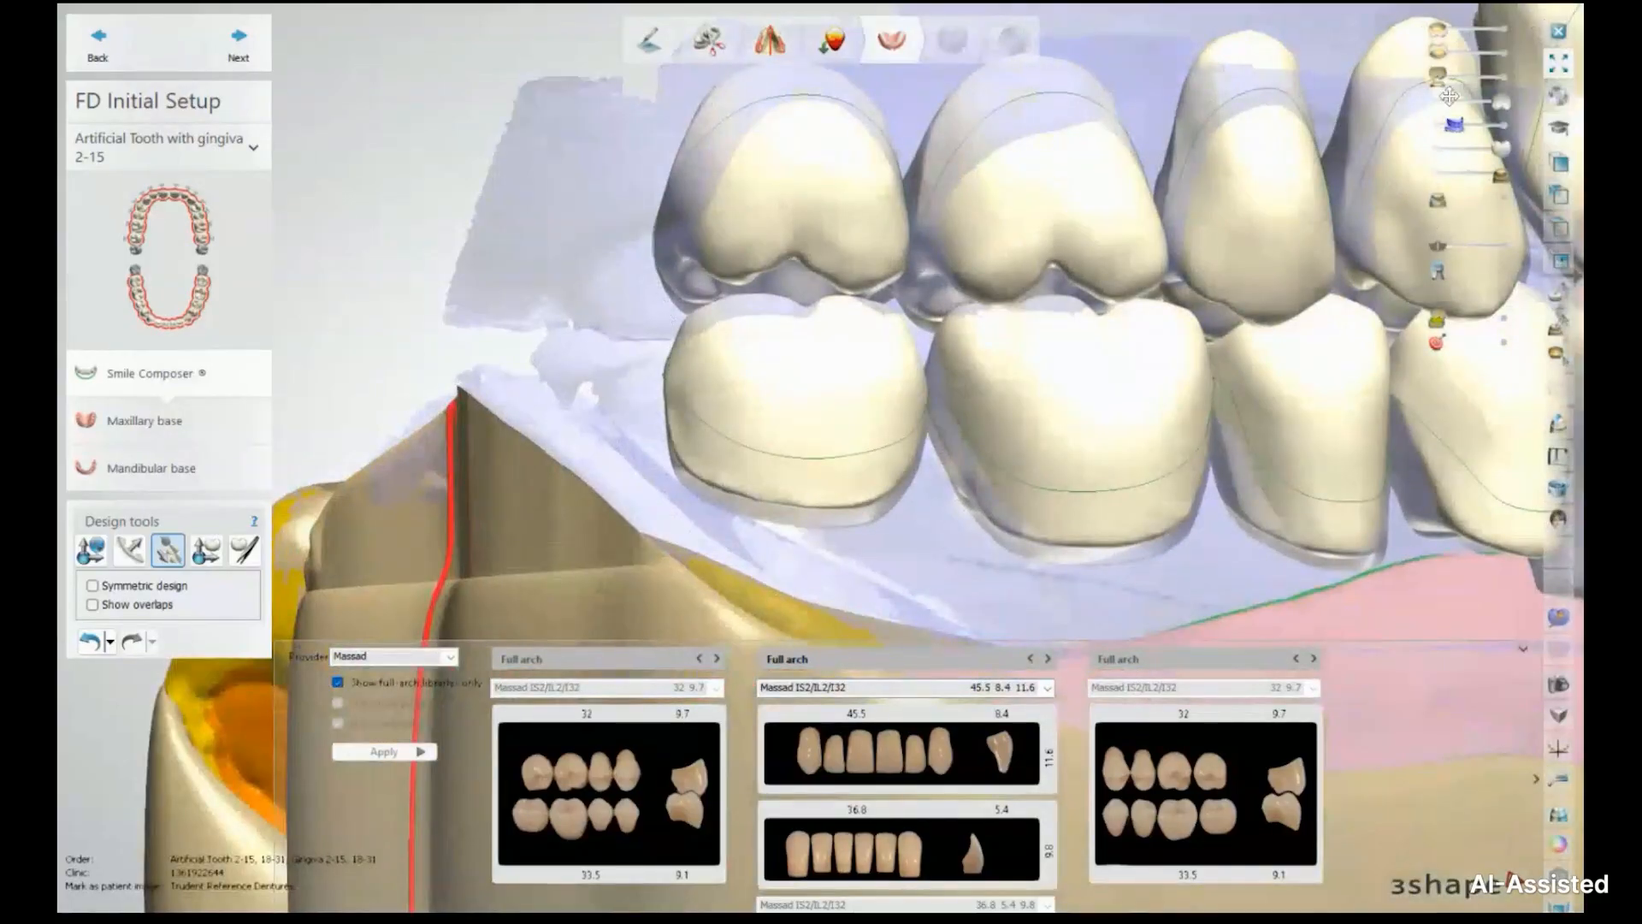
{"action": "left_click_drag", "start_coordinate": [1453, 125], "coordinate": [1490, 125]}
{"action": "scroll", "coordinate": [855, 290], "scroll_direction": "down", "scroll_amount": 5}
{"action": "right_click_drag", "start_coordinate": [889, 289], "coordinate": [851, 280]}
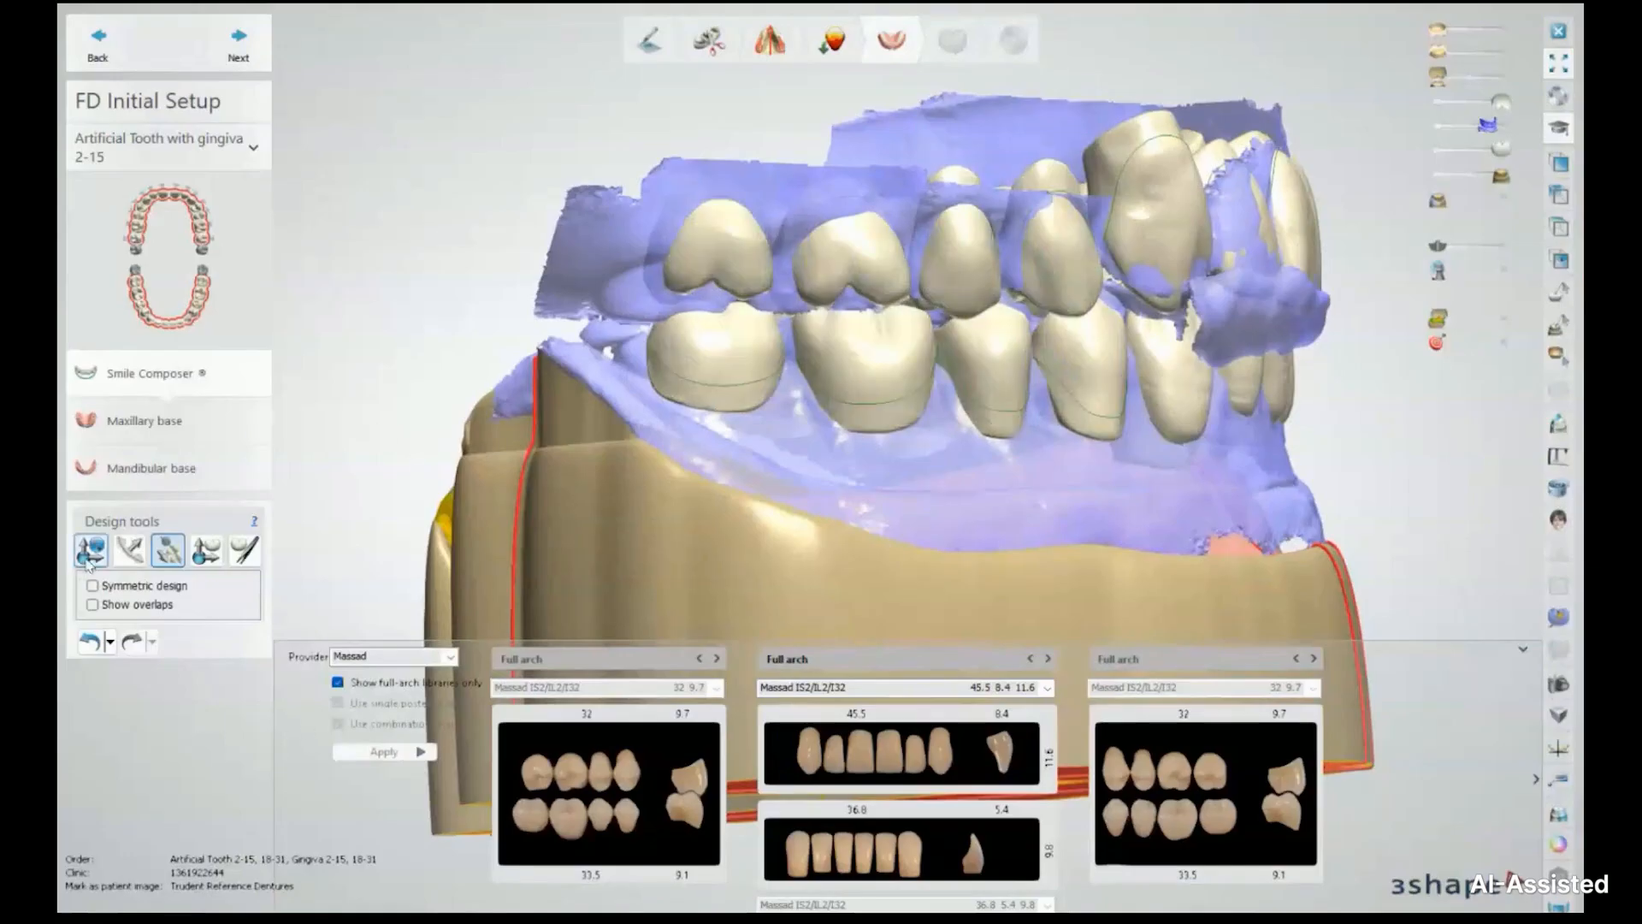
Tilt the whole tooth setup so that its posterior end drops toward the lower ridge
{"action": "left_click", "coordinate": [94, 556]}
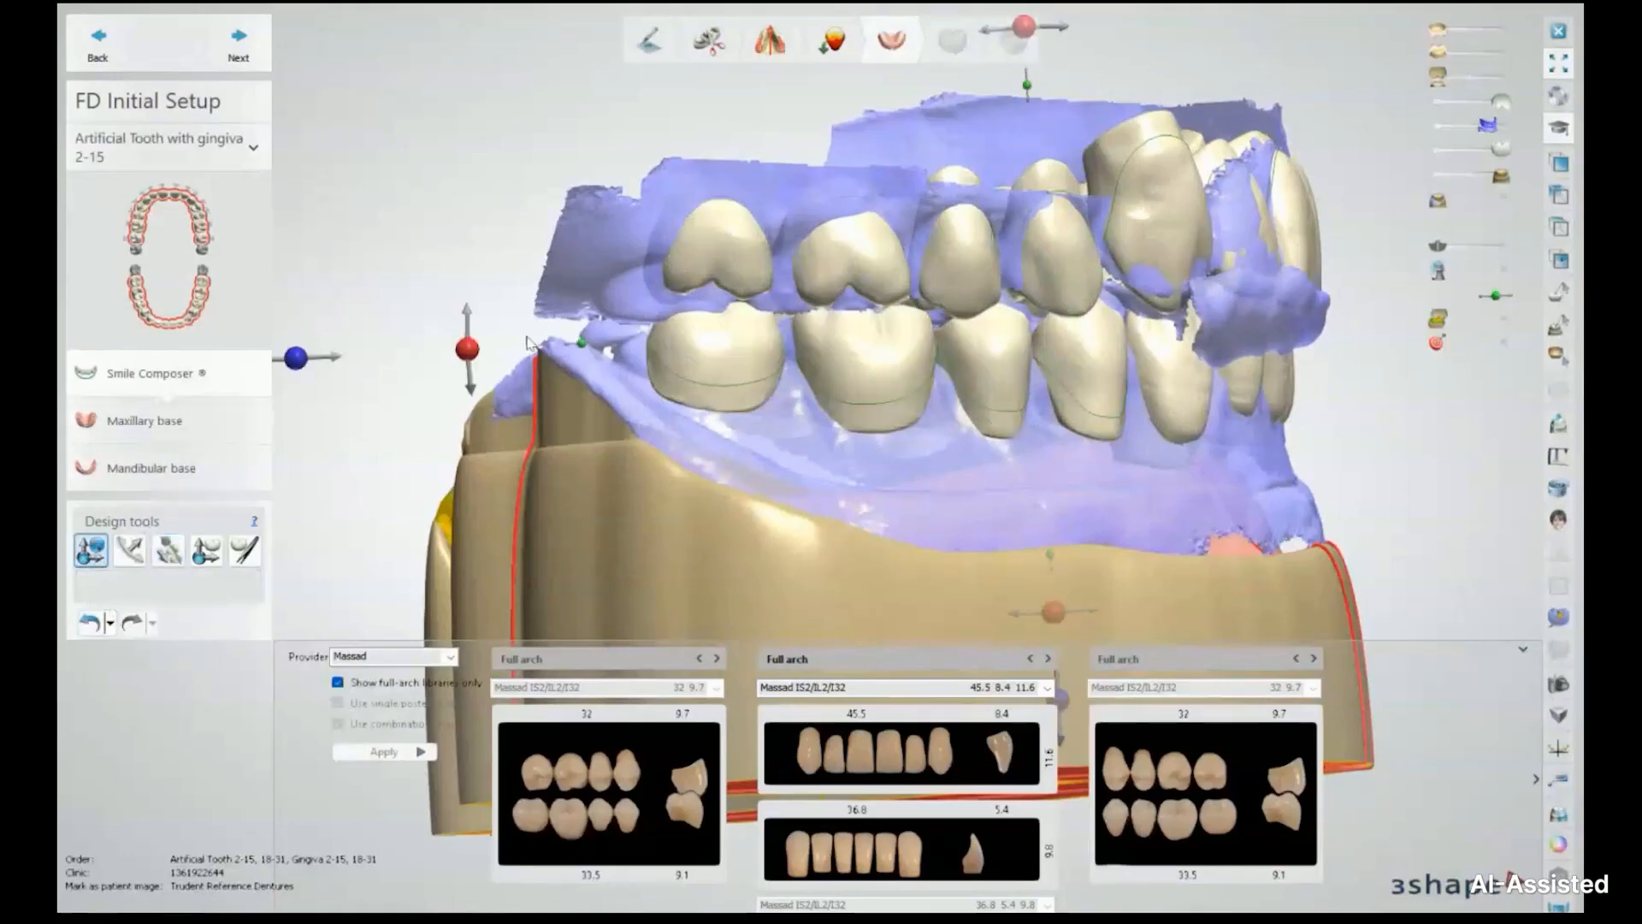
{"action": "middle_click_drag", "start_coordinate": [586, 390], "coordinate": [650, 390]}
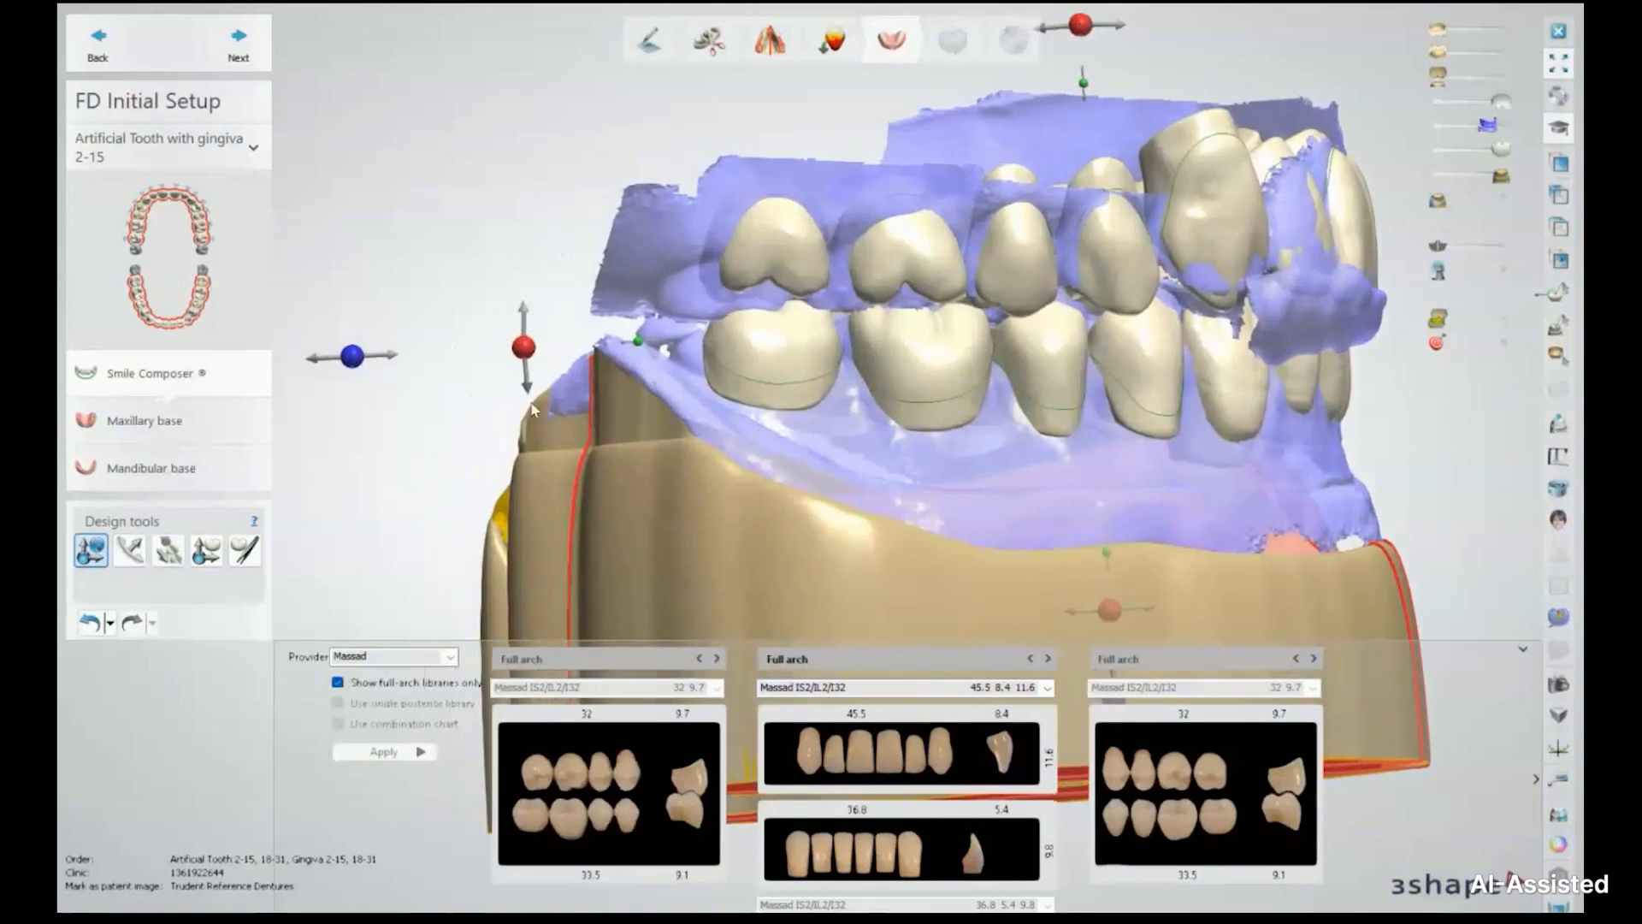
{"action": "left_click_drag", "start_coordinate": [523, 350], "coordinate": [523, 390]}
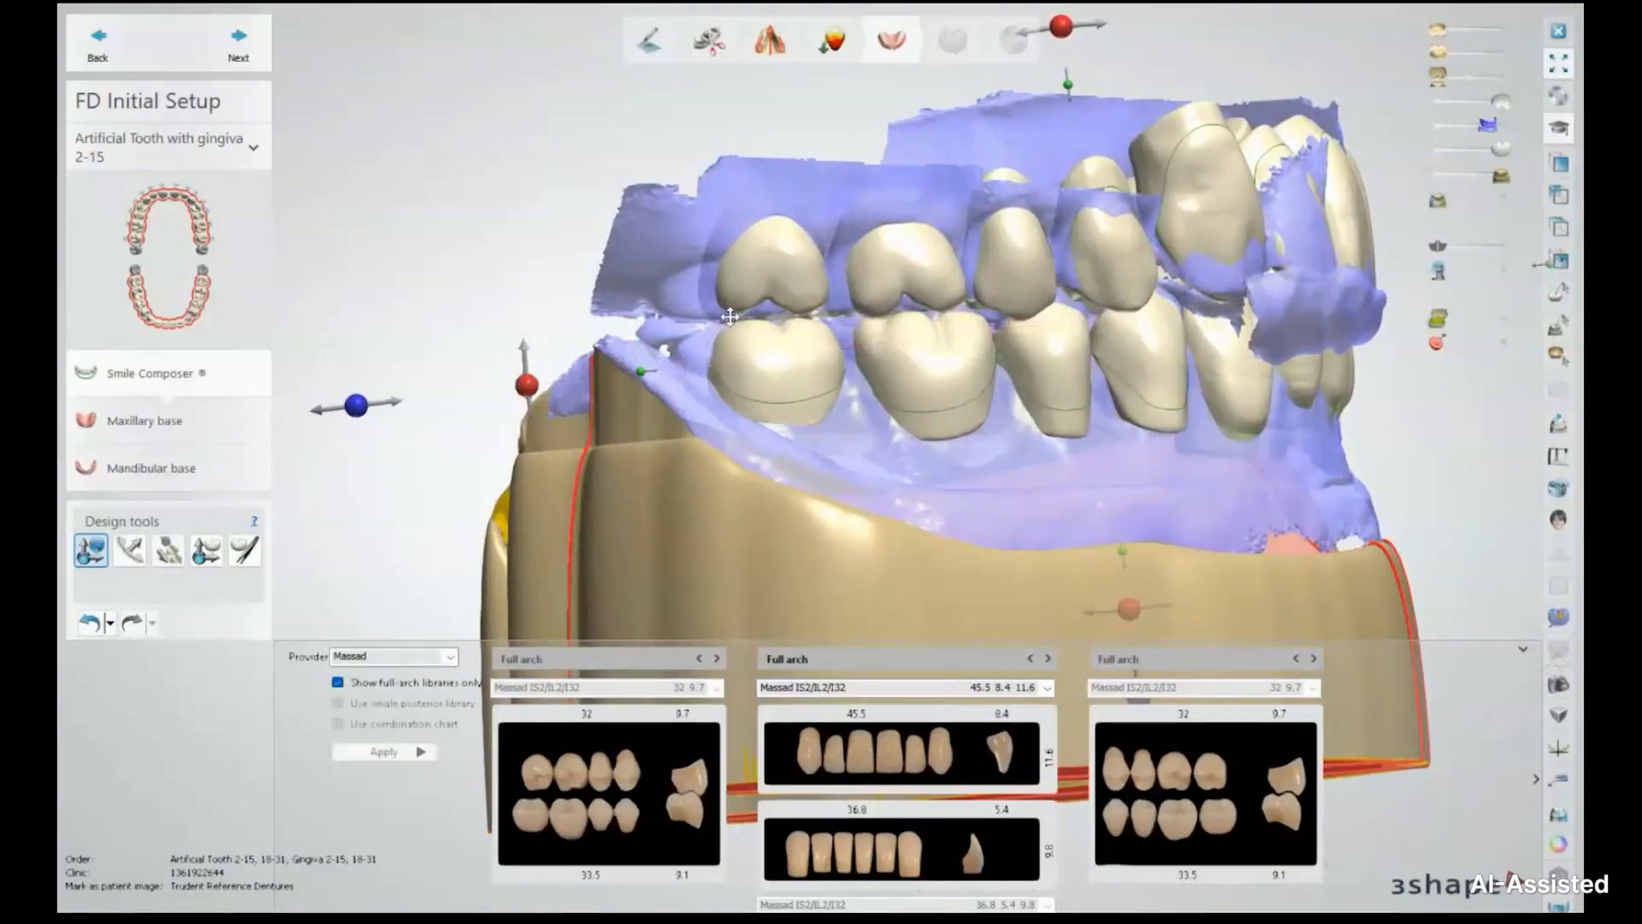
Lower the whole tooth setup very slightly, judging the upper incisors against the wax rim from the front
{"action": "scroll", "coordinate": [1150, 334], "scroll_direction": "down", "scroll_amount": 2}
{"action": "right_click_drag", "start_coordinate": [1150, 334], "coordinate": [1146, 268]}
{"action": "scroll", "coordinate": [1115, 250], "scroll_direction": "up", "scroll_amount": 1}
{"action": "scroll", "coordinate": [1115, 252], "scroll_direction": "up", "scroll_amount": 3}
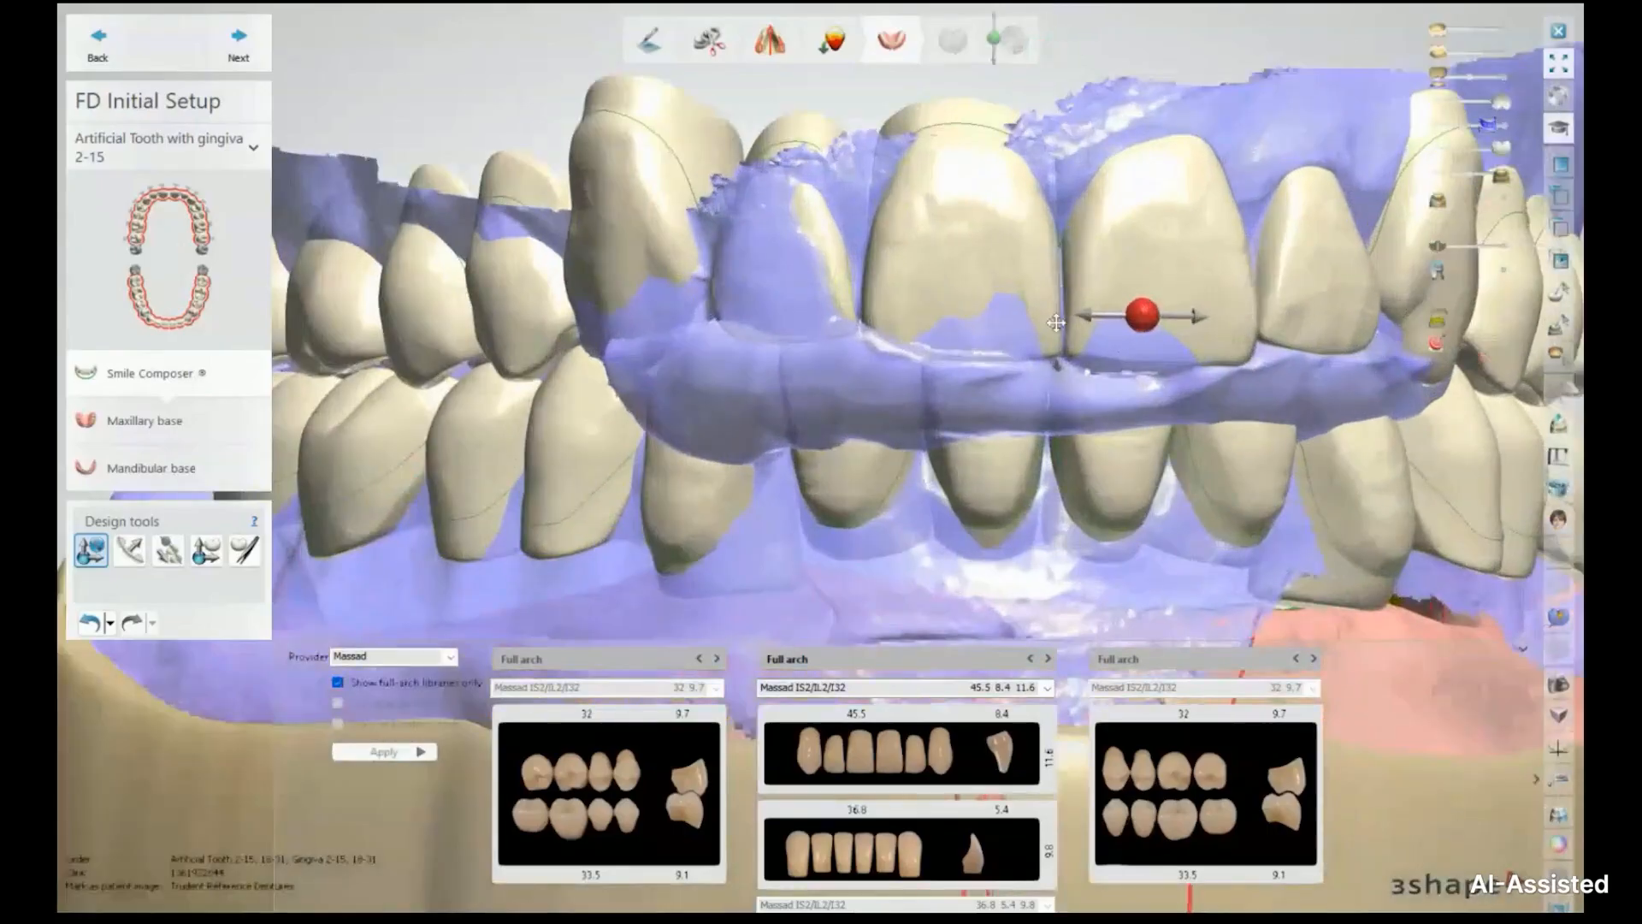
{"action": "scroll", "coordinate": [1058, 322], "scroll_direction": "up", "scroll_amount": 2}
{"action": "scroll", "coordinate": [892, 371], "scroll_direction": "down", "scroll_amount": 2}
{"action": "scroll", "coordinate": [892, 371], "scroll_direction": "down", "scroll_amount": 2}
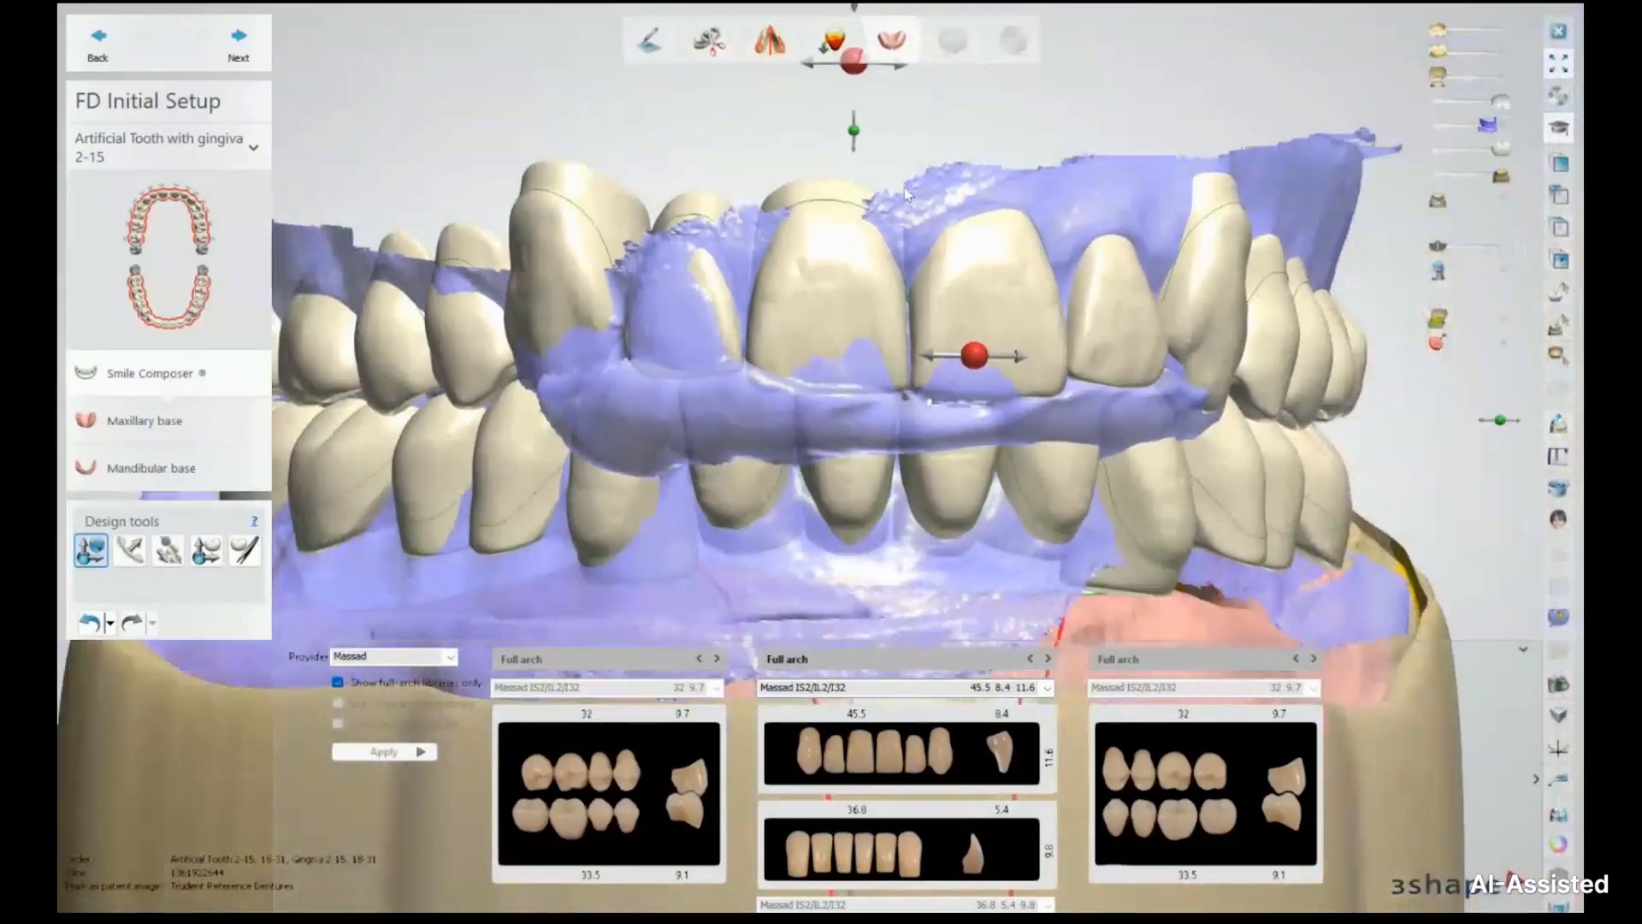
{"action": "scroll", "coordinate": [884, 182], "scroll_direction": "down", "scroll_amount": 3}
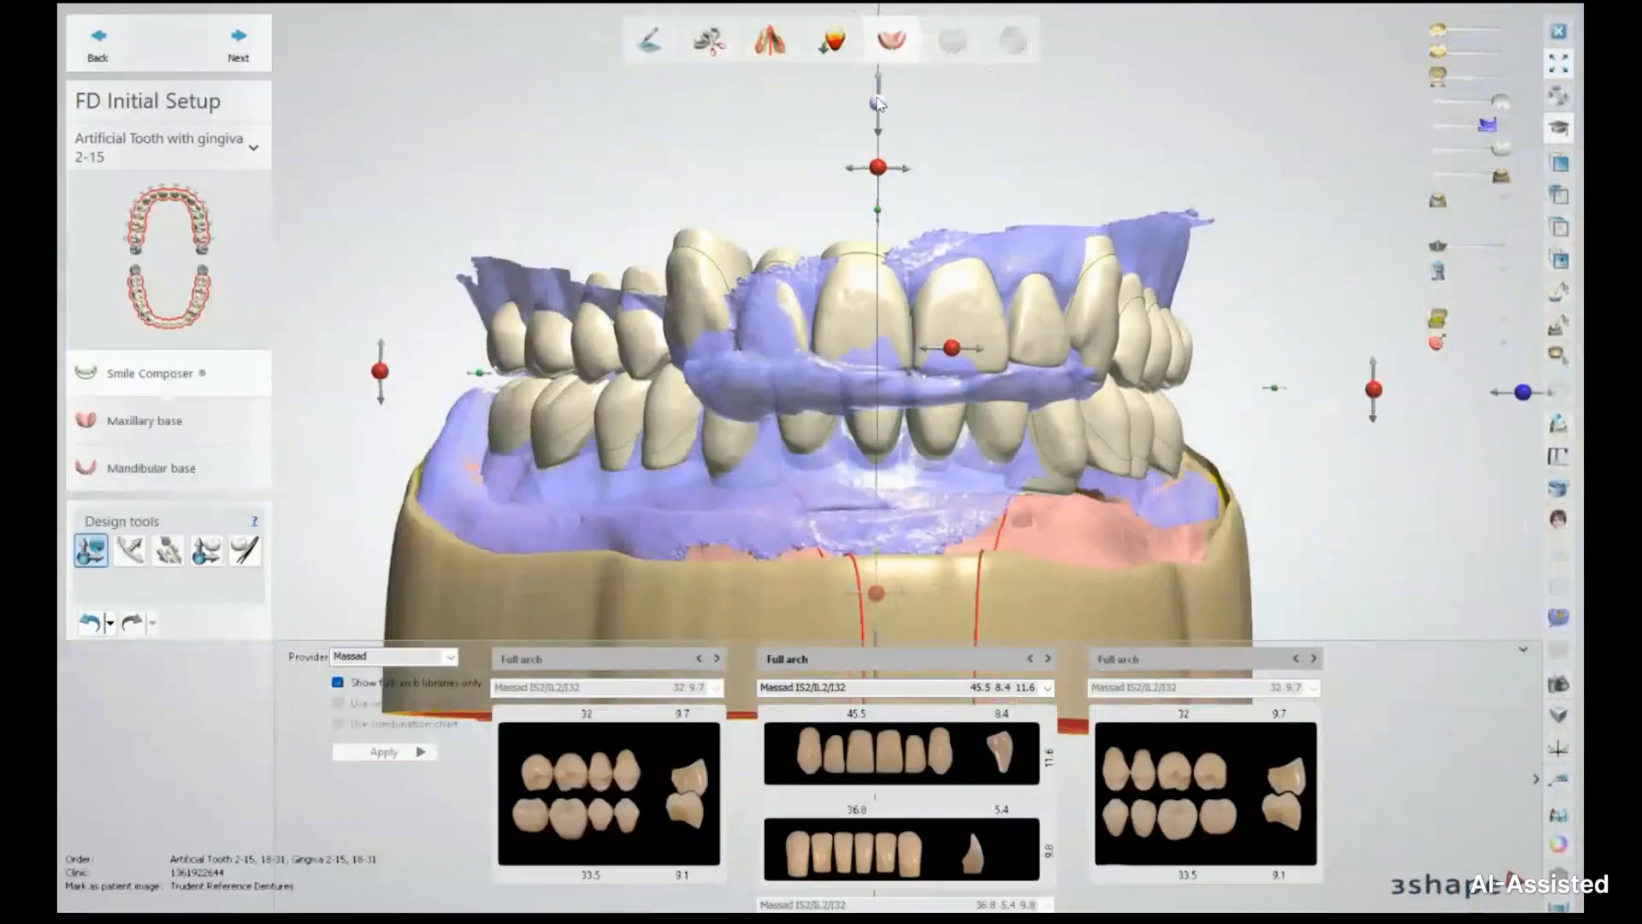
{"action": "left_click_drag", "start_coordinate": [878, 104], "coordinate": [879, 108]}
{"action": "mouse_move", "coordinate": [1072, 314]}
{"action": "right_mouse_down"}
{"action": "mouse_move", "coordinate": [1051, 314]}
{"action": "mouse_move", "coordinate": [1194, 331]}
{"action": "mouse_move", "coordinate": [1034, 325]}
{"action": "mouse_move", "coordinate": [1060, 323]}
{"action": "right_mouse_up"}
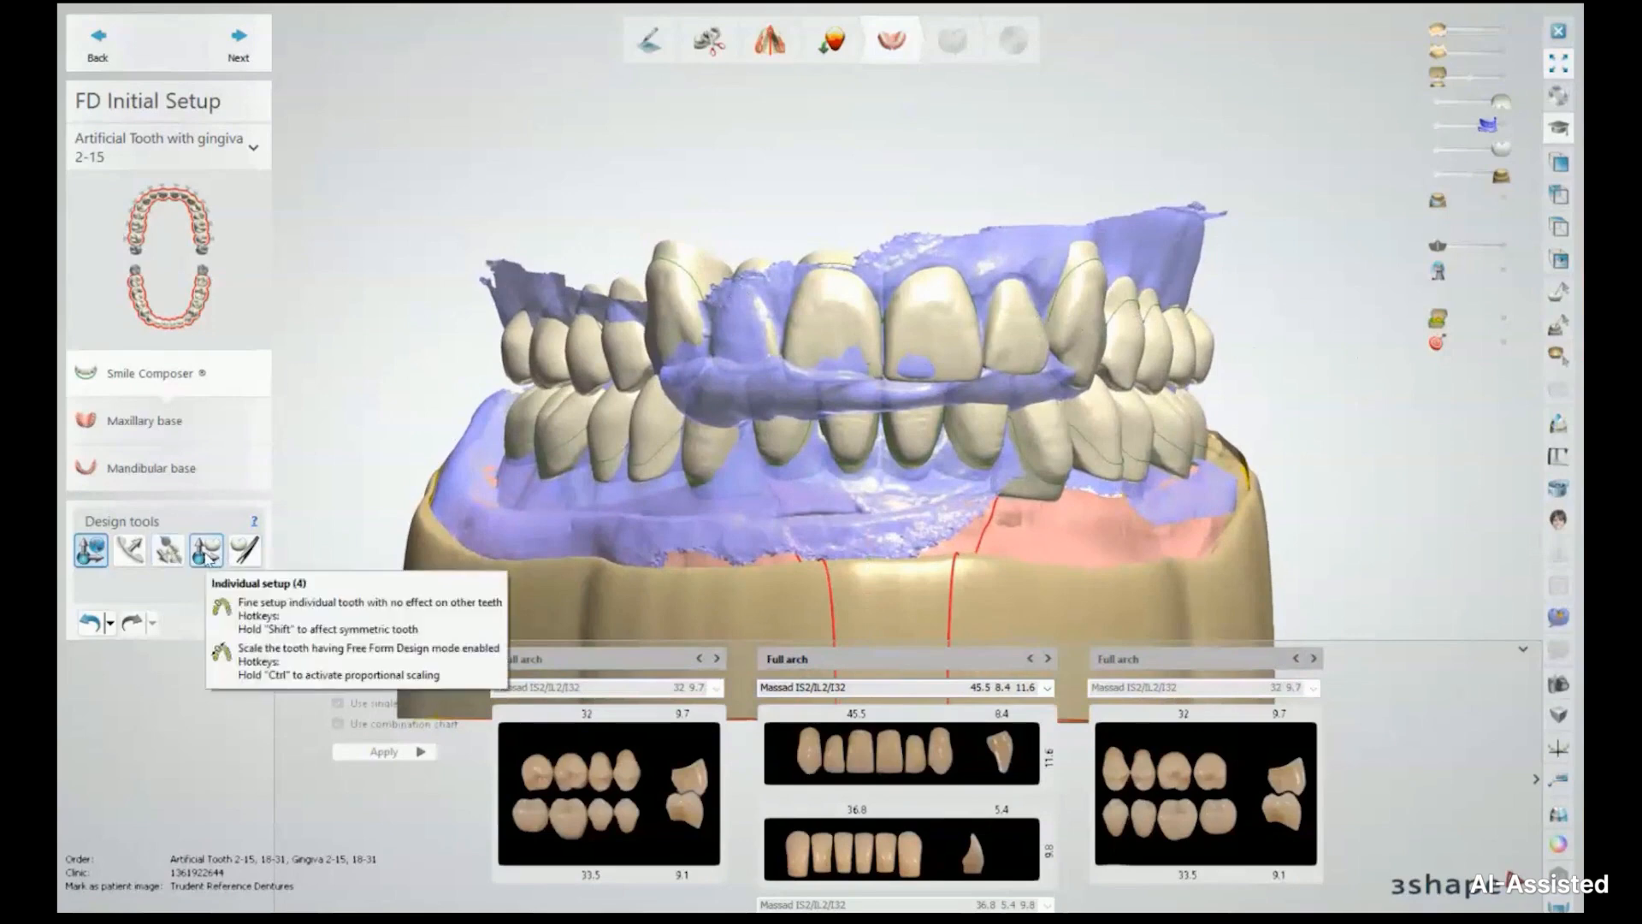
With individual, symmetric setup, tilt the neck of the upper right canine toward the midline
{"action": "left_click", "coordinate": [206, 556]}
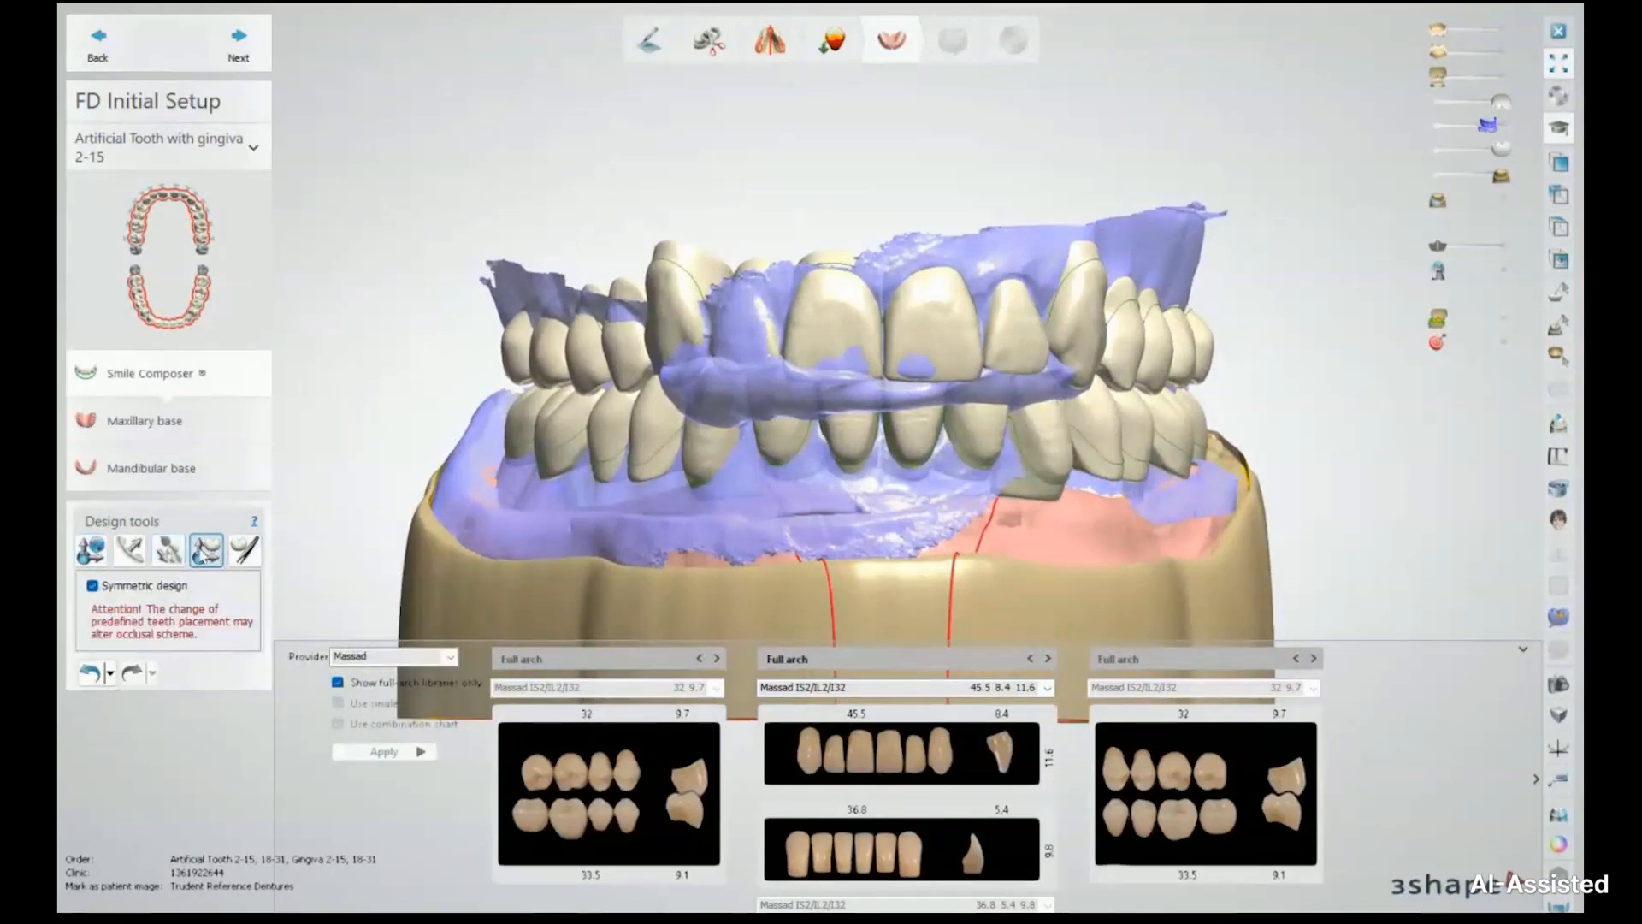
{"action": "scroll", "coordinate": [774, 249], "scroll_direction": "up", "scroll_amount": 3}
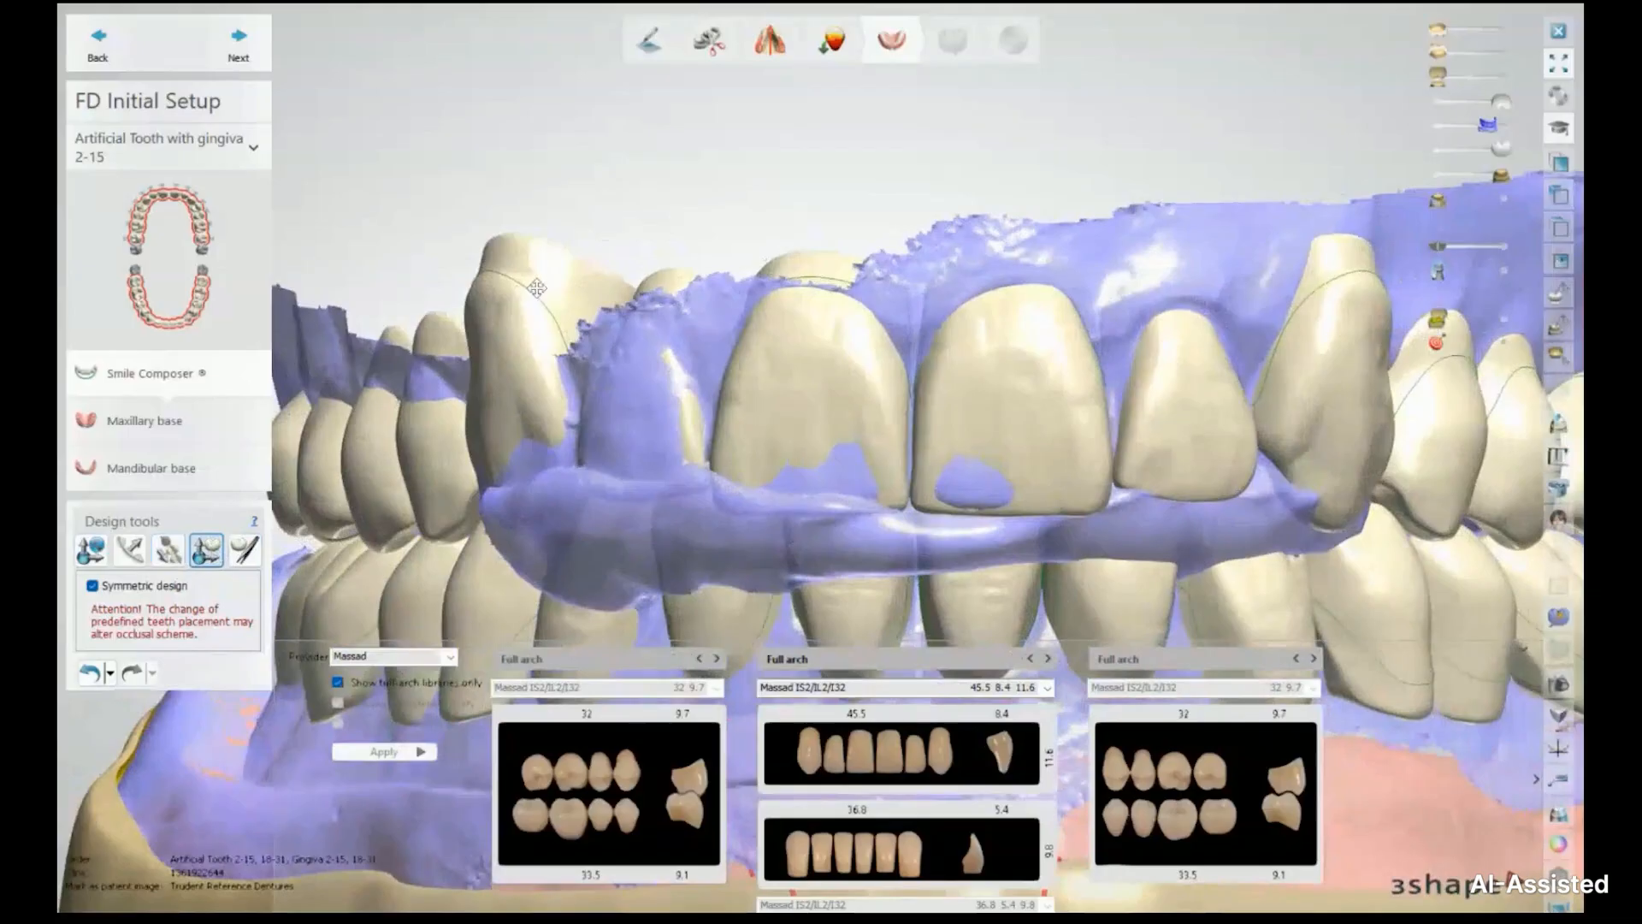
{"action": "scroll", "coordinate": [791, 255], "scroll_direction": "down", "scroll_amount": 3}
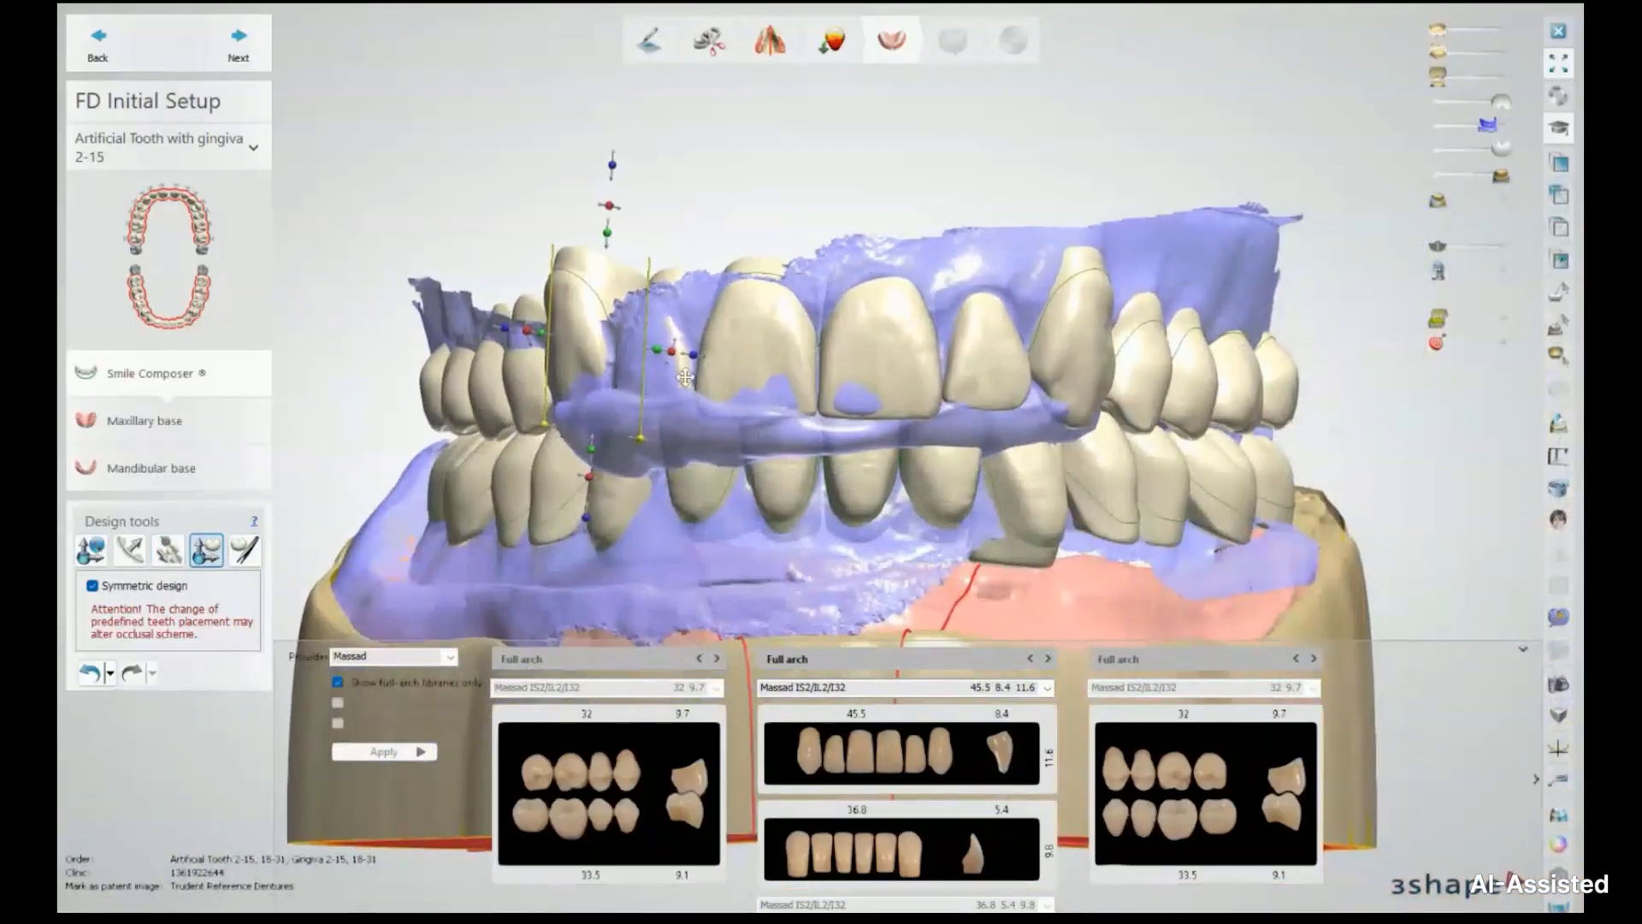
{"action": "mouse_move", "coordinate": [665, 274]}
{"action": "right_mouse_down"}
{"action": "mouse_move", "coordinate": [679, 294]}
{"action": "mouse_move", "coordinate": [667, 281]}
{"action": "right_mouse_up"}
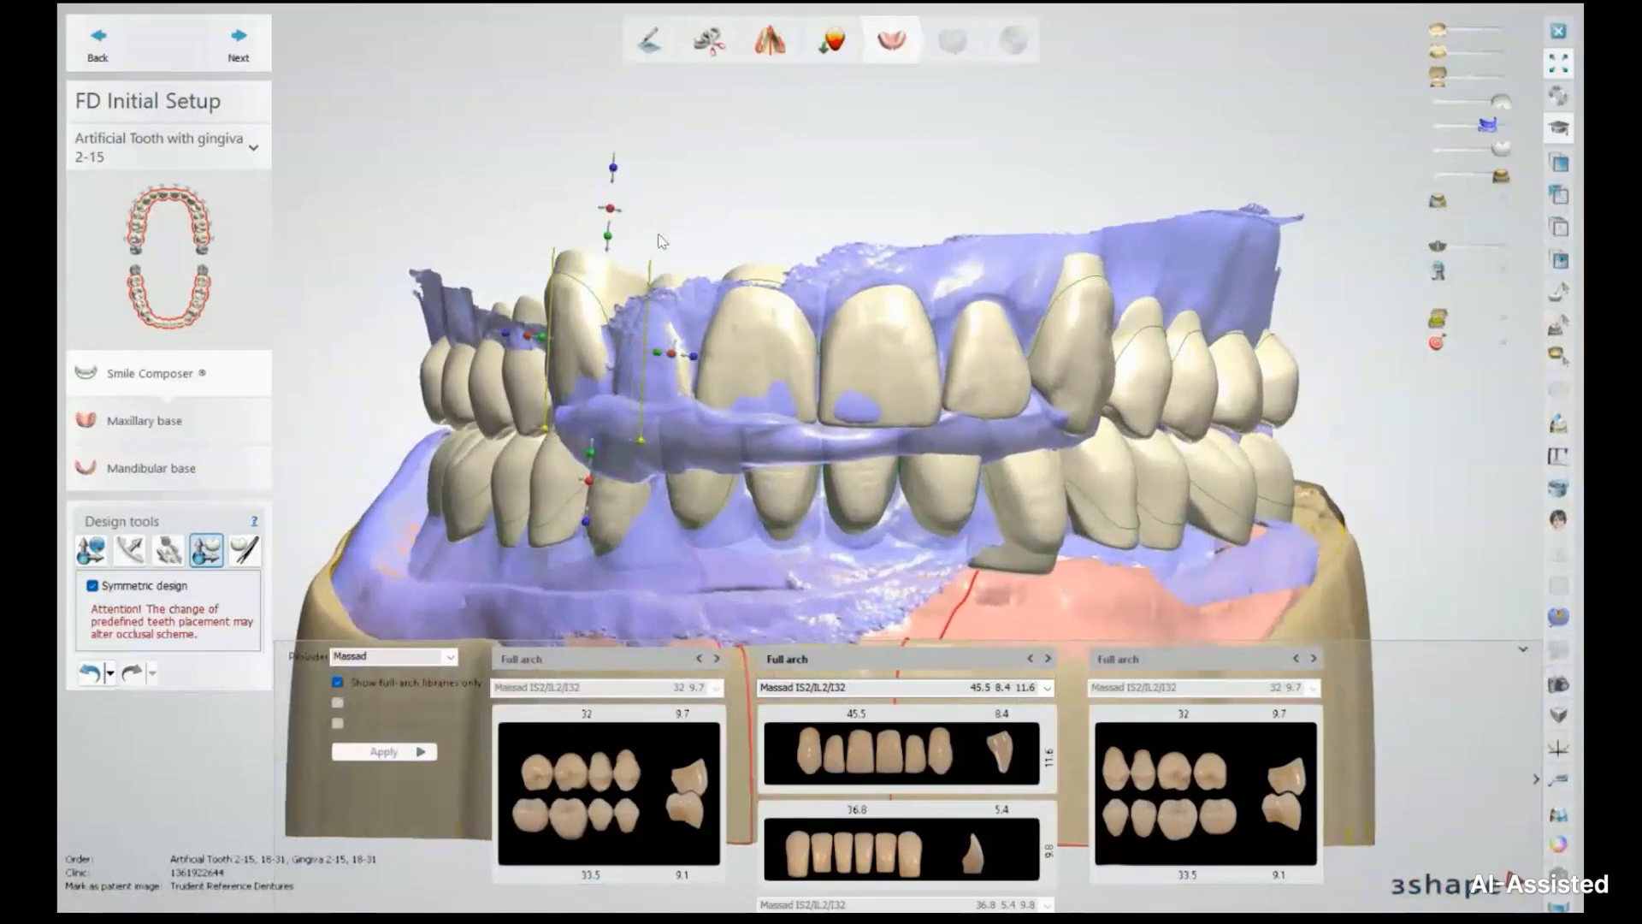
{"action": "scroll", "coordinate": [650, 265], "scroll_direction": "up", "scroll_amount": 1}
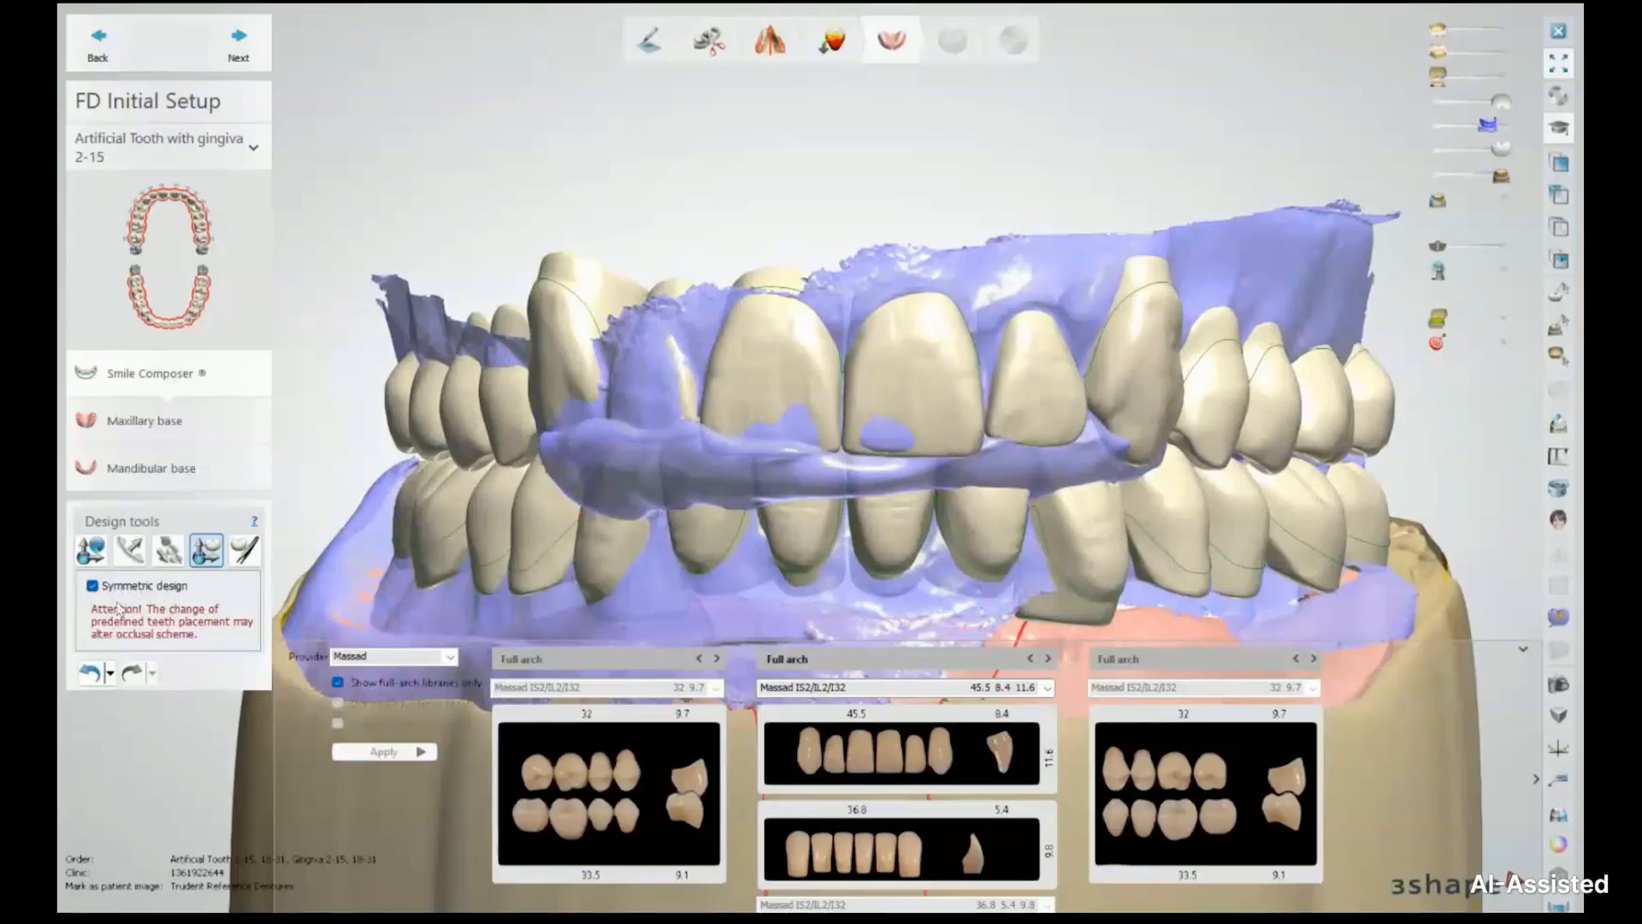
{"action": "left_click", "coordinate": [549, 367]}
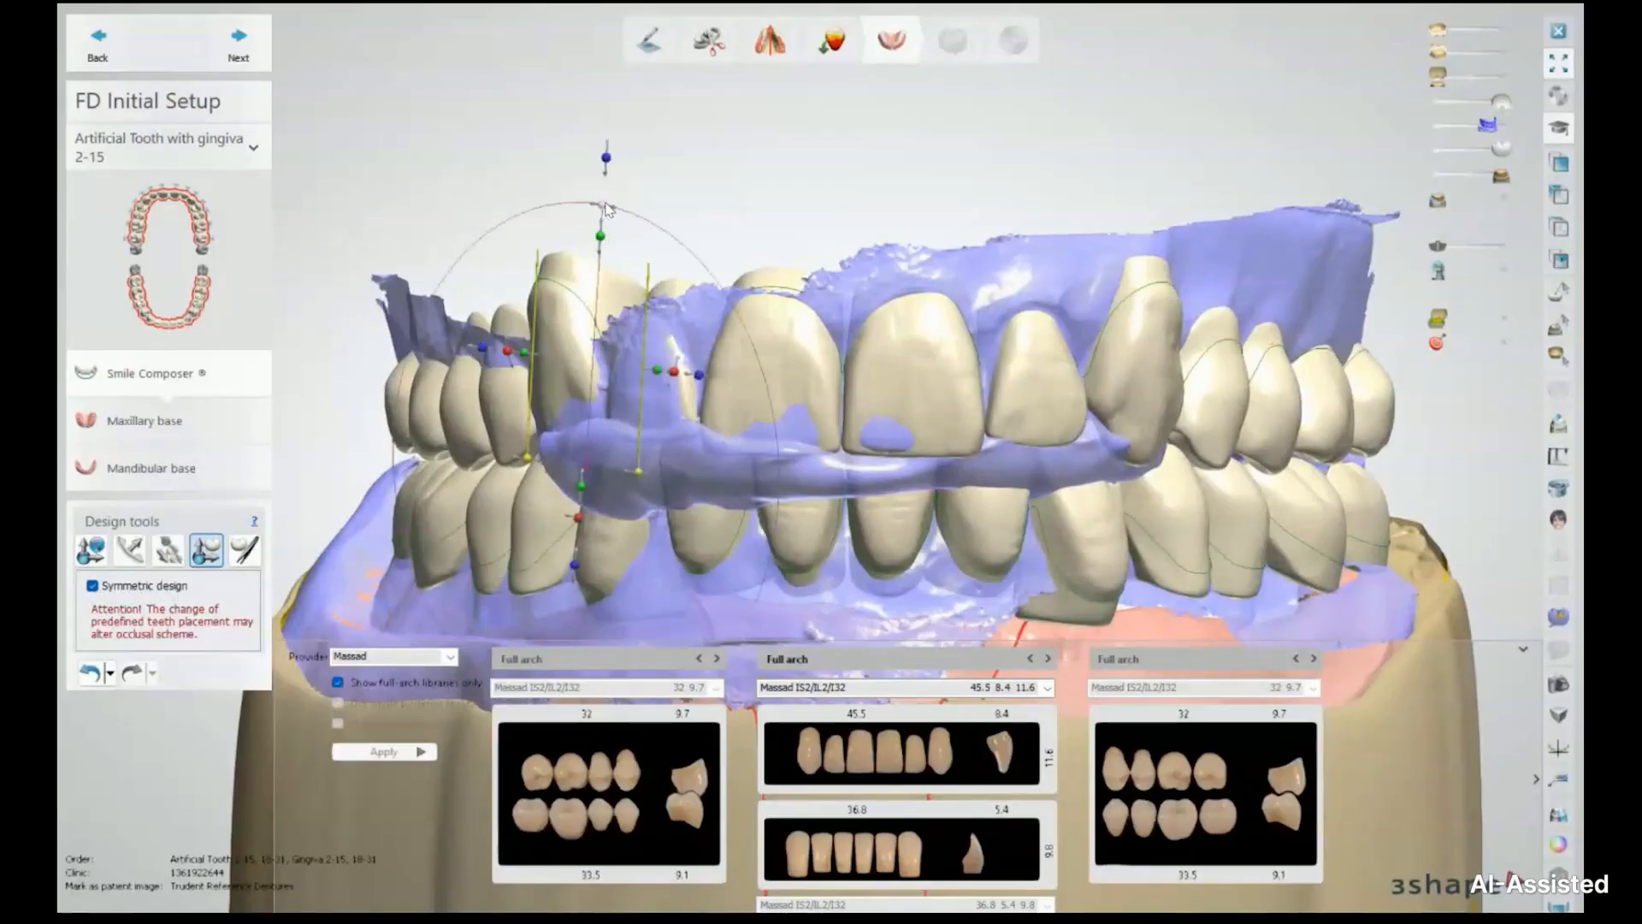
{"action": "scroll", "coordinate": [603, 210], "scroll_direction": "up", "scroll_amount": 4}
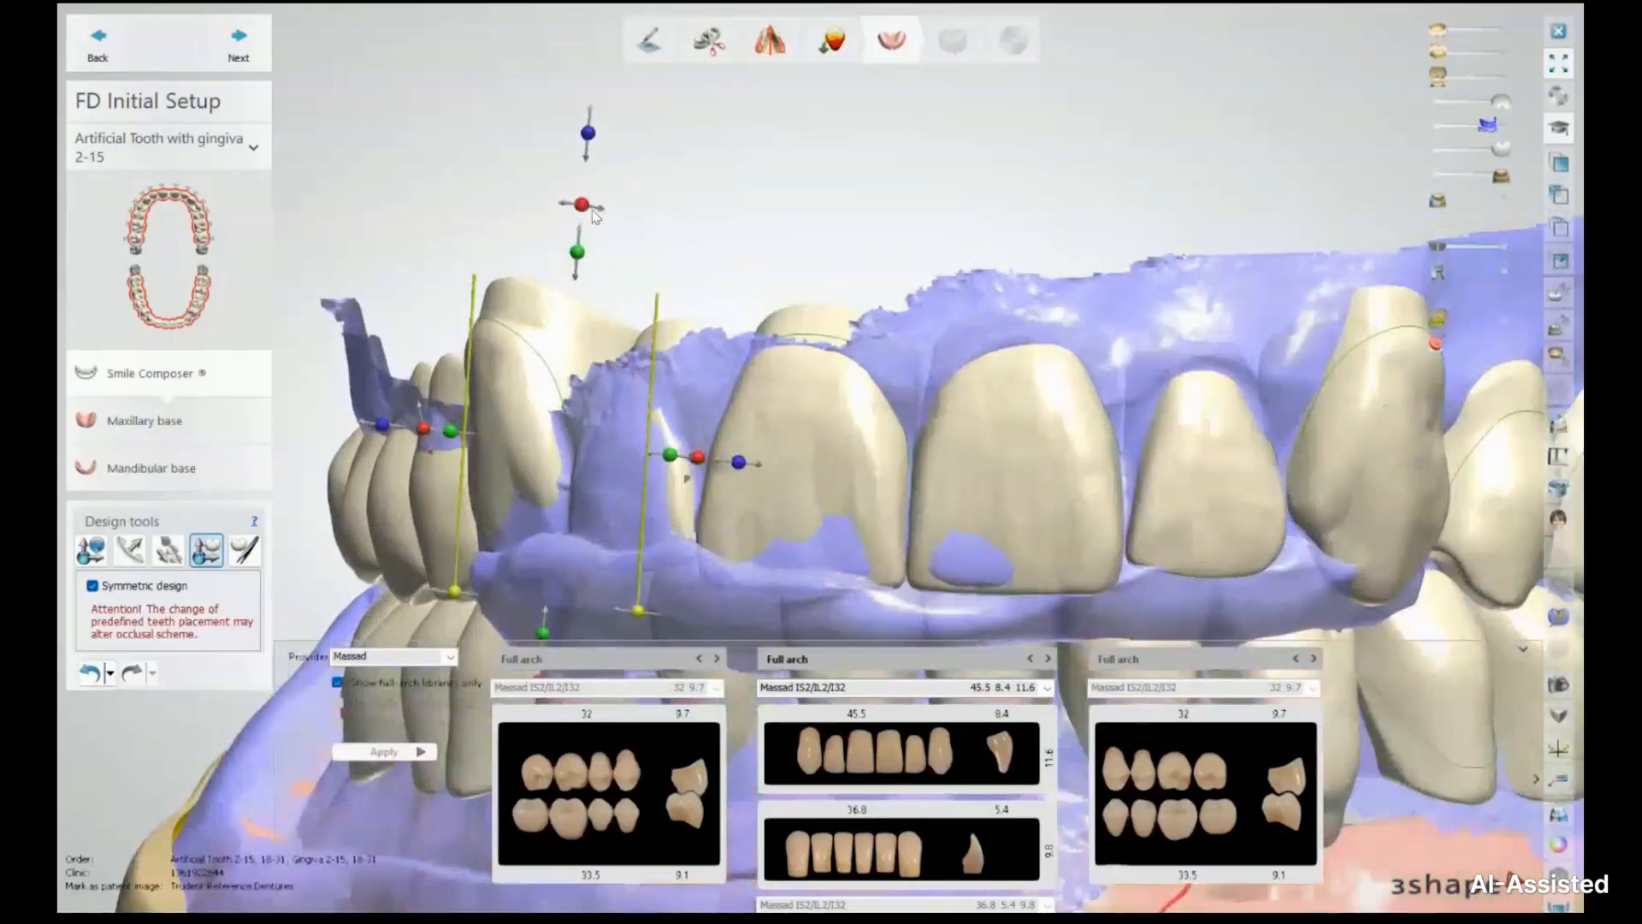
{"action": "left_click_drag", "start_coordinate": [581, 205], "coordinate": [618, 214]}
Shift the upper right canine slightly toward the midline with symmetric design on, checking it from the front and side
{"action": "right_click_drag", "start_coordinate": [826, 251], "coordinate": [791, 250]}
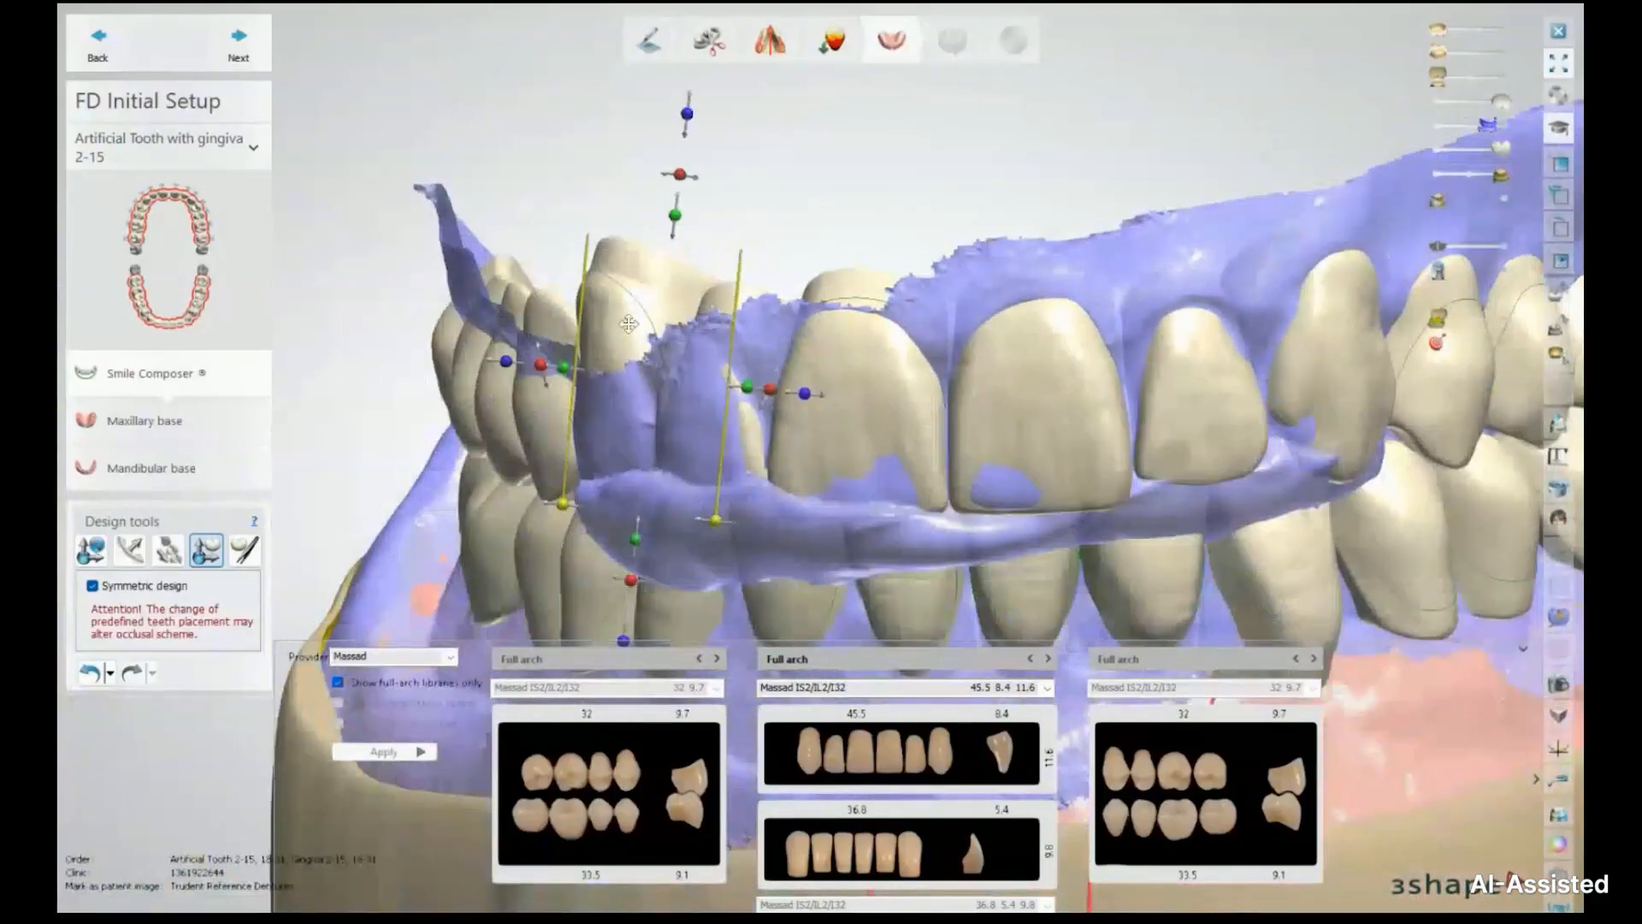
{"action": "left_click_drag", "start_coordinate": [511, 366], "coordinate": [527, 367]}
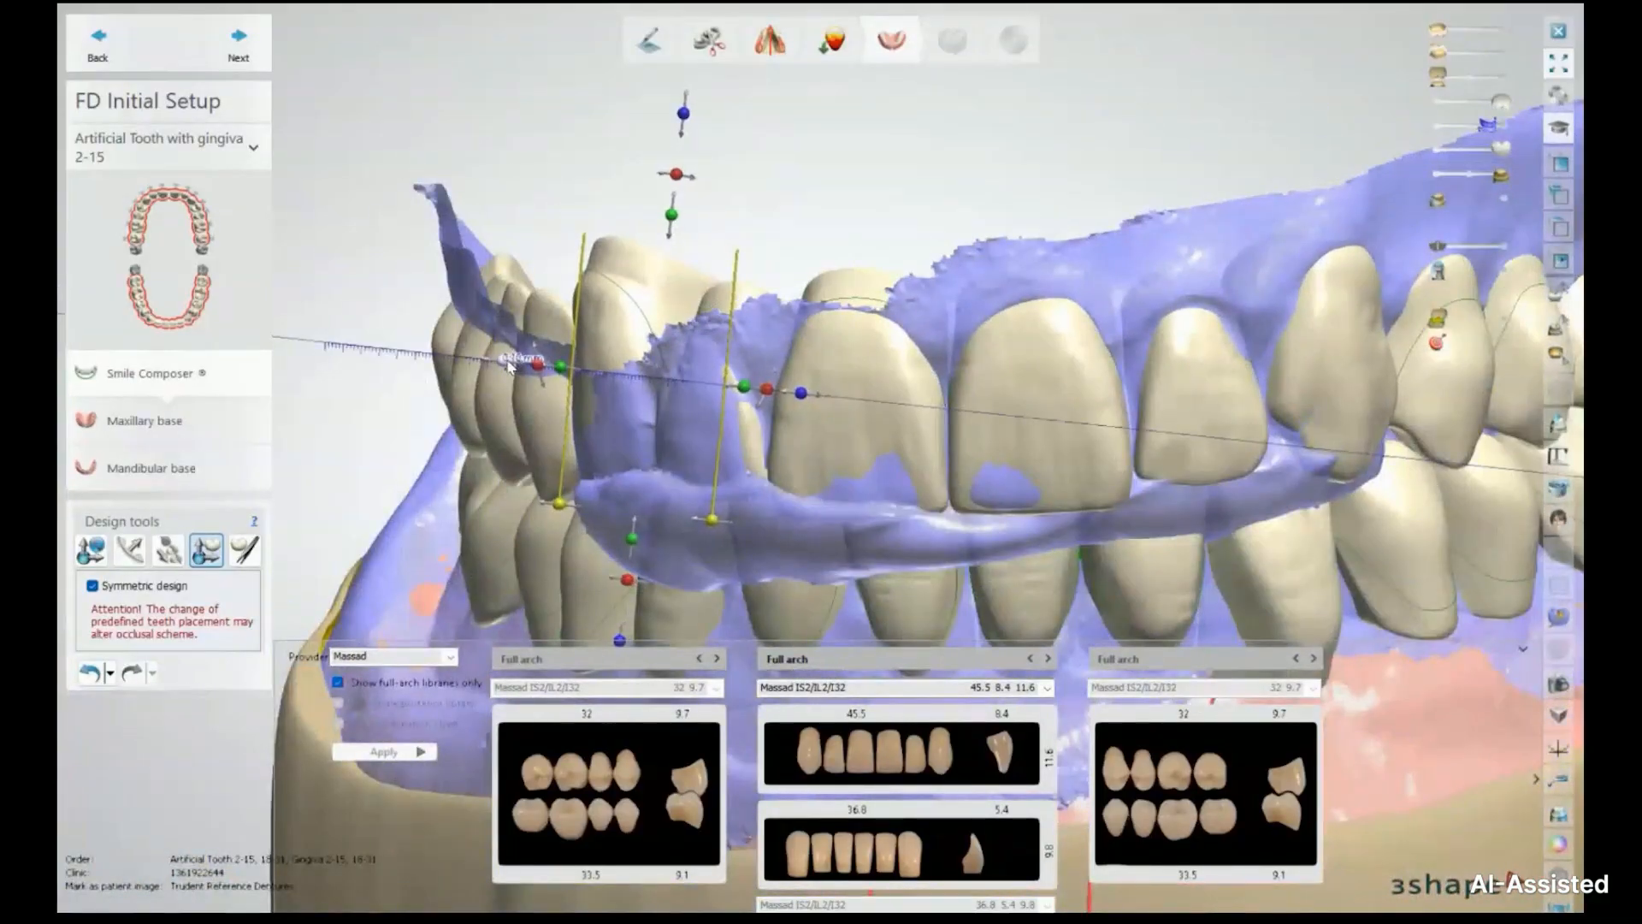
{"action": "right_click_drag", "start_coordinate": [608, 418], "coordinate": [820, 405]}
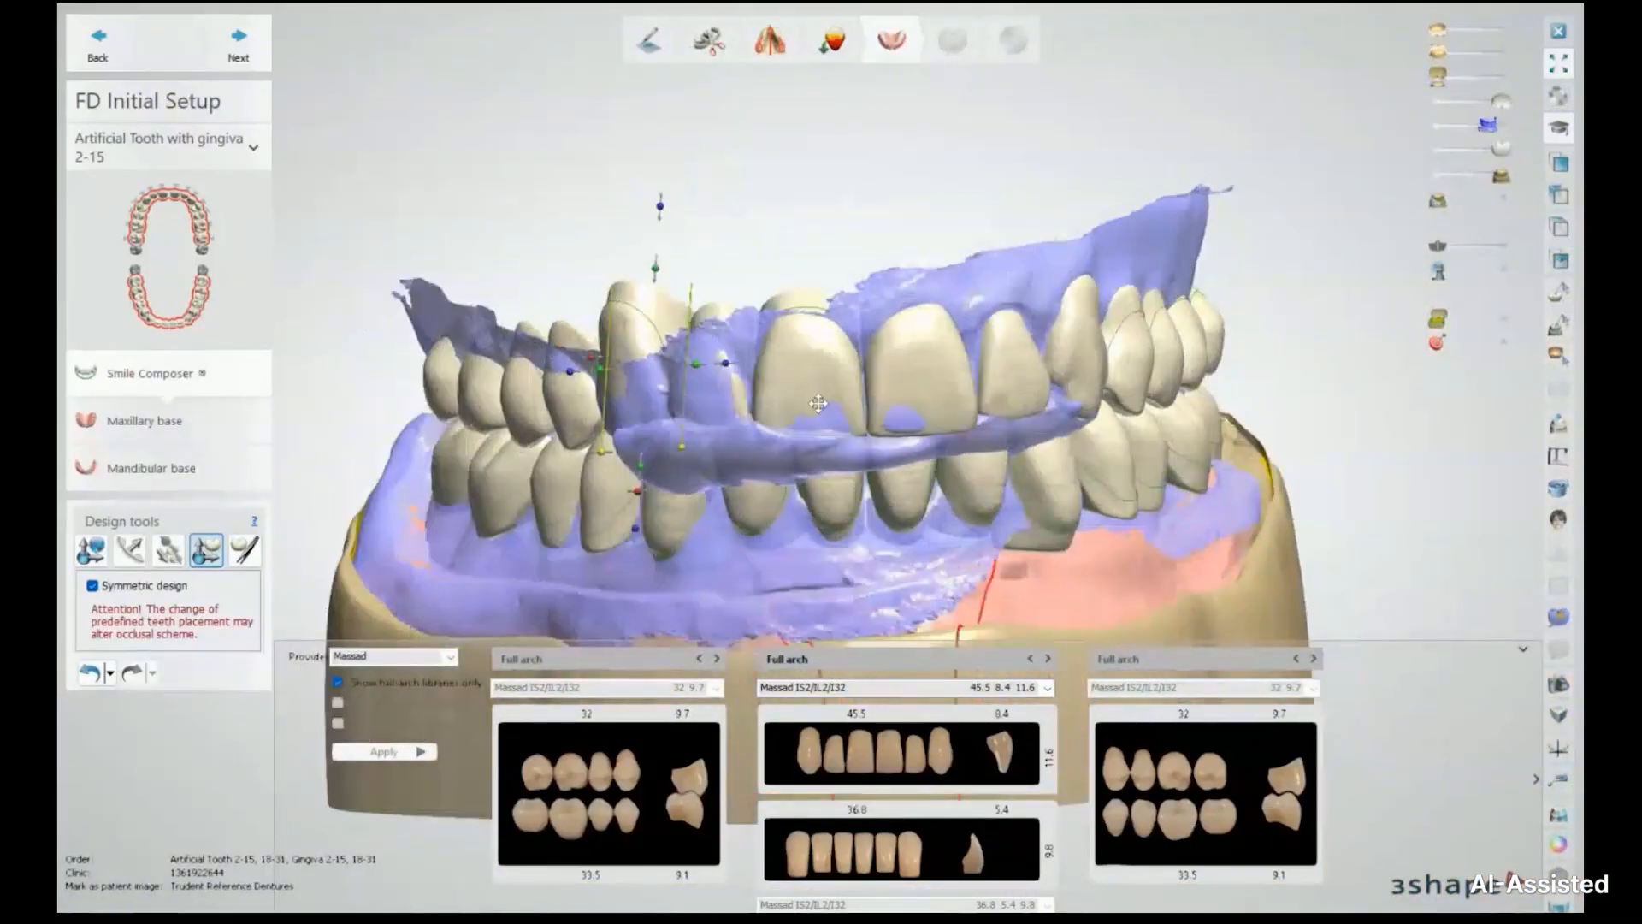
{"action": "right_click_drag", "start_coordinate": [561, 527], "coordinate": [672, 500]}
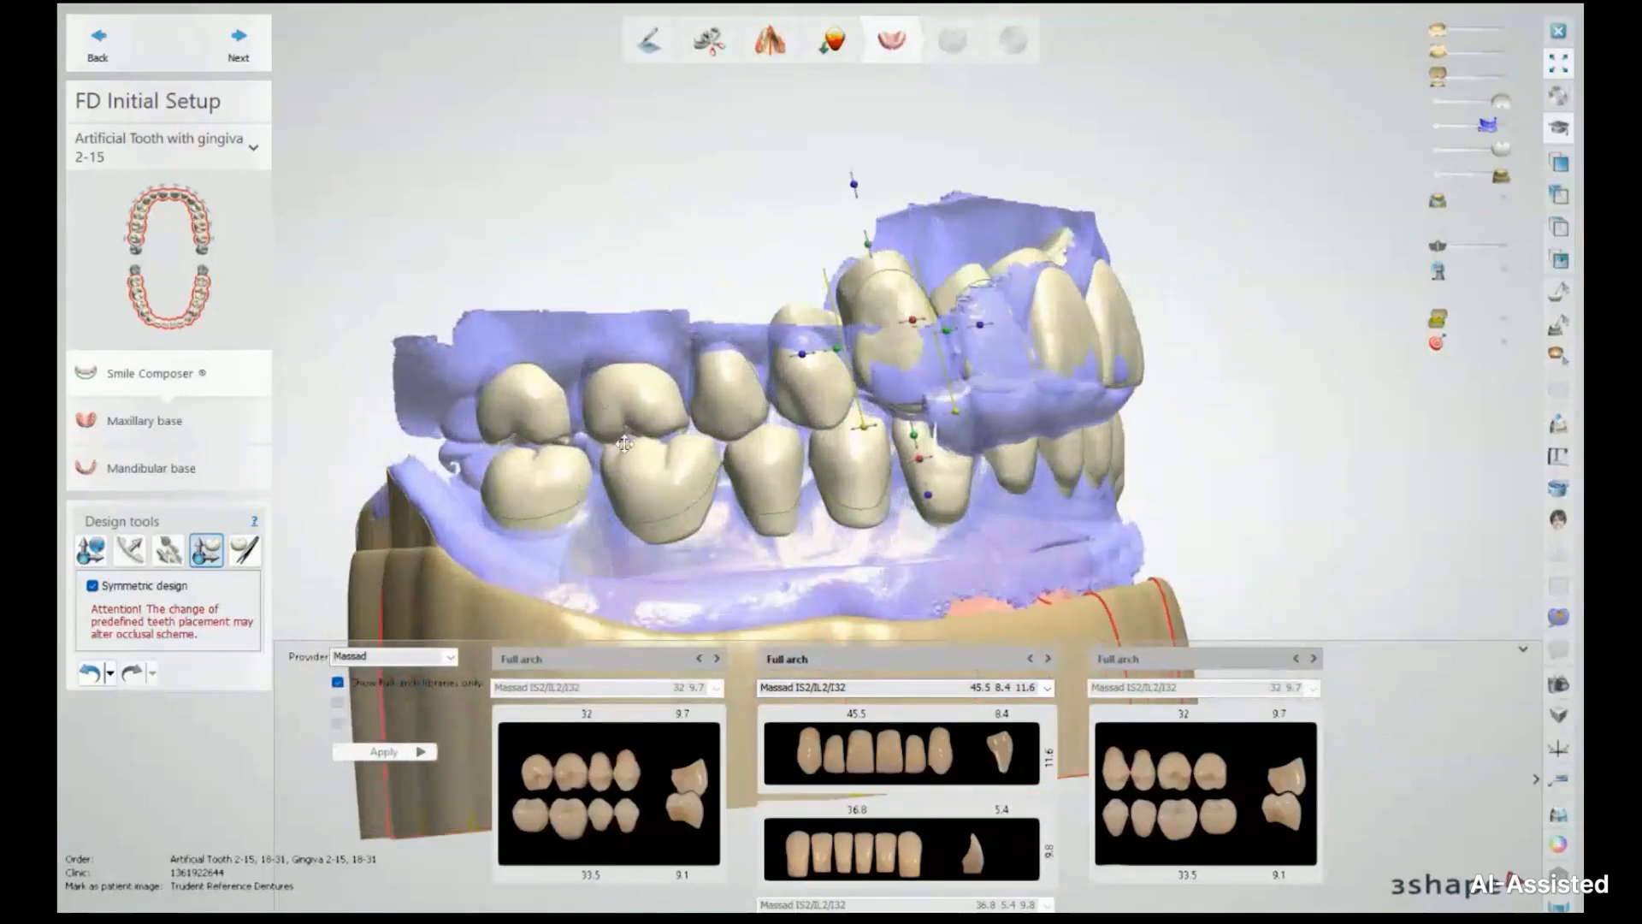
Hide the wax rim and reshape the distal sides of the two upper right premolars with a 2.66 mm morphing radius
{"action": "left_click_drag", "start_coordinate": [1488, 126], "coordinate": [1438, 125]}
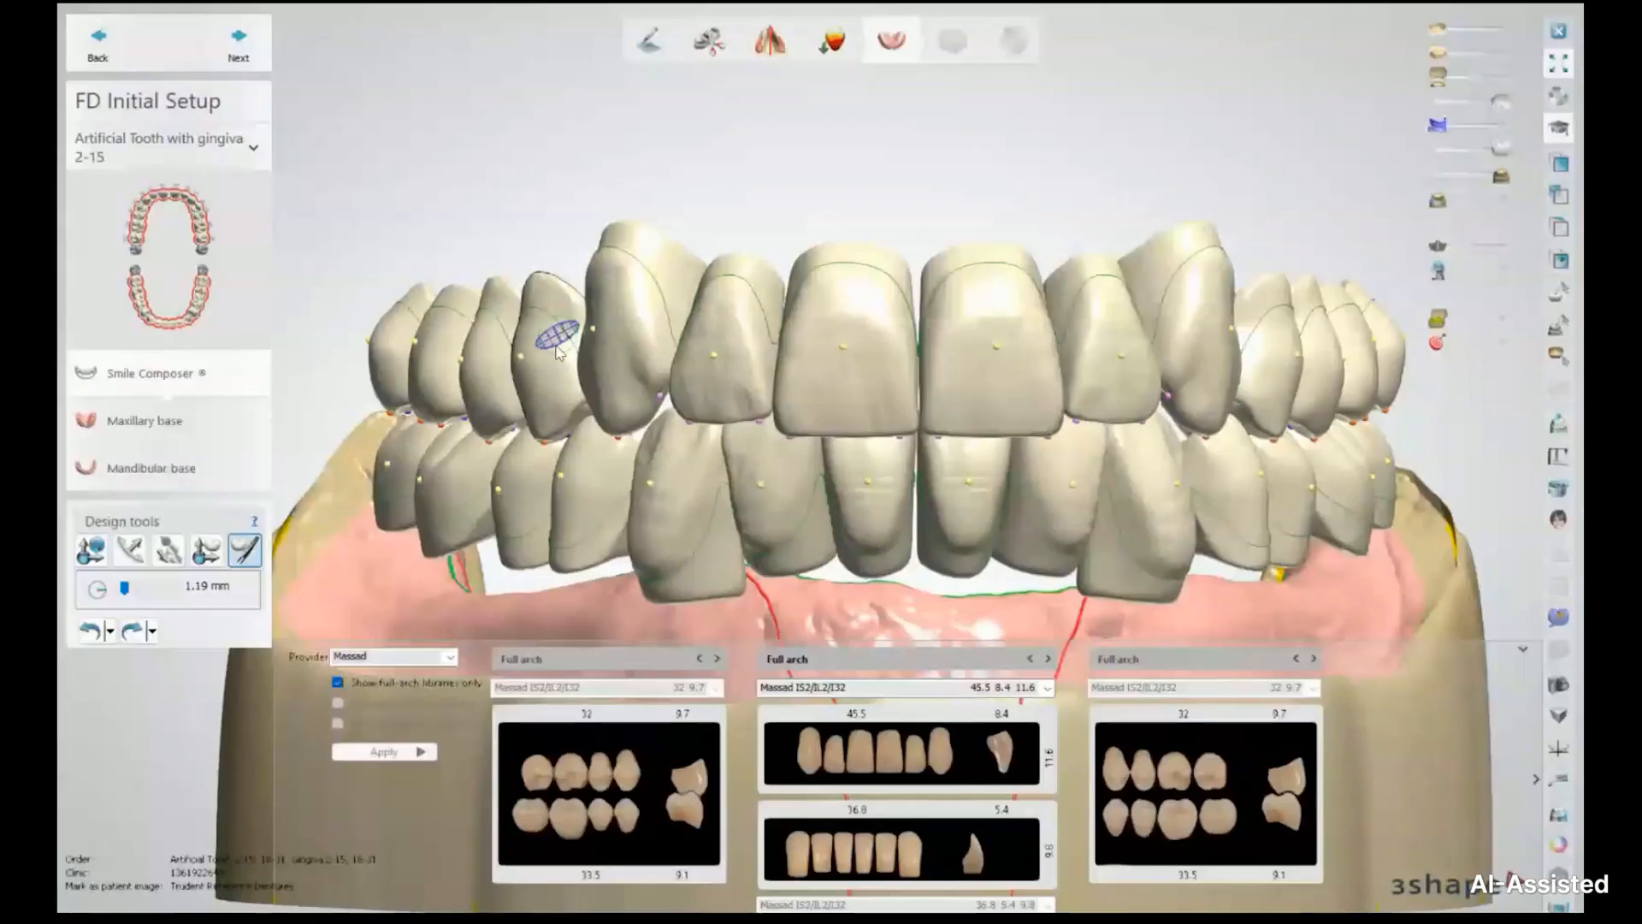
{"action": "scroll", "coordinate": [558, 350], "scroll_direction": "up", "scroll_amount": 5}
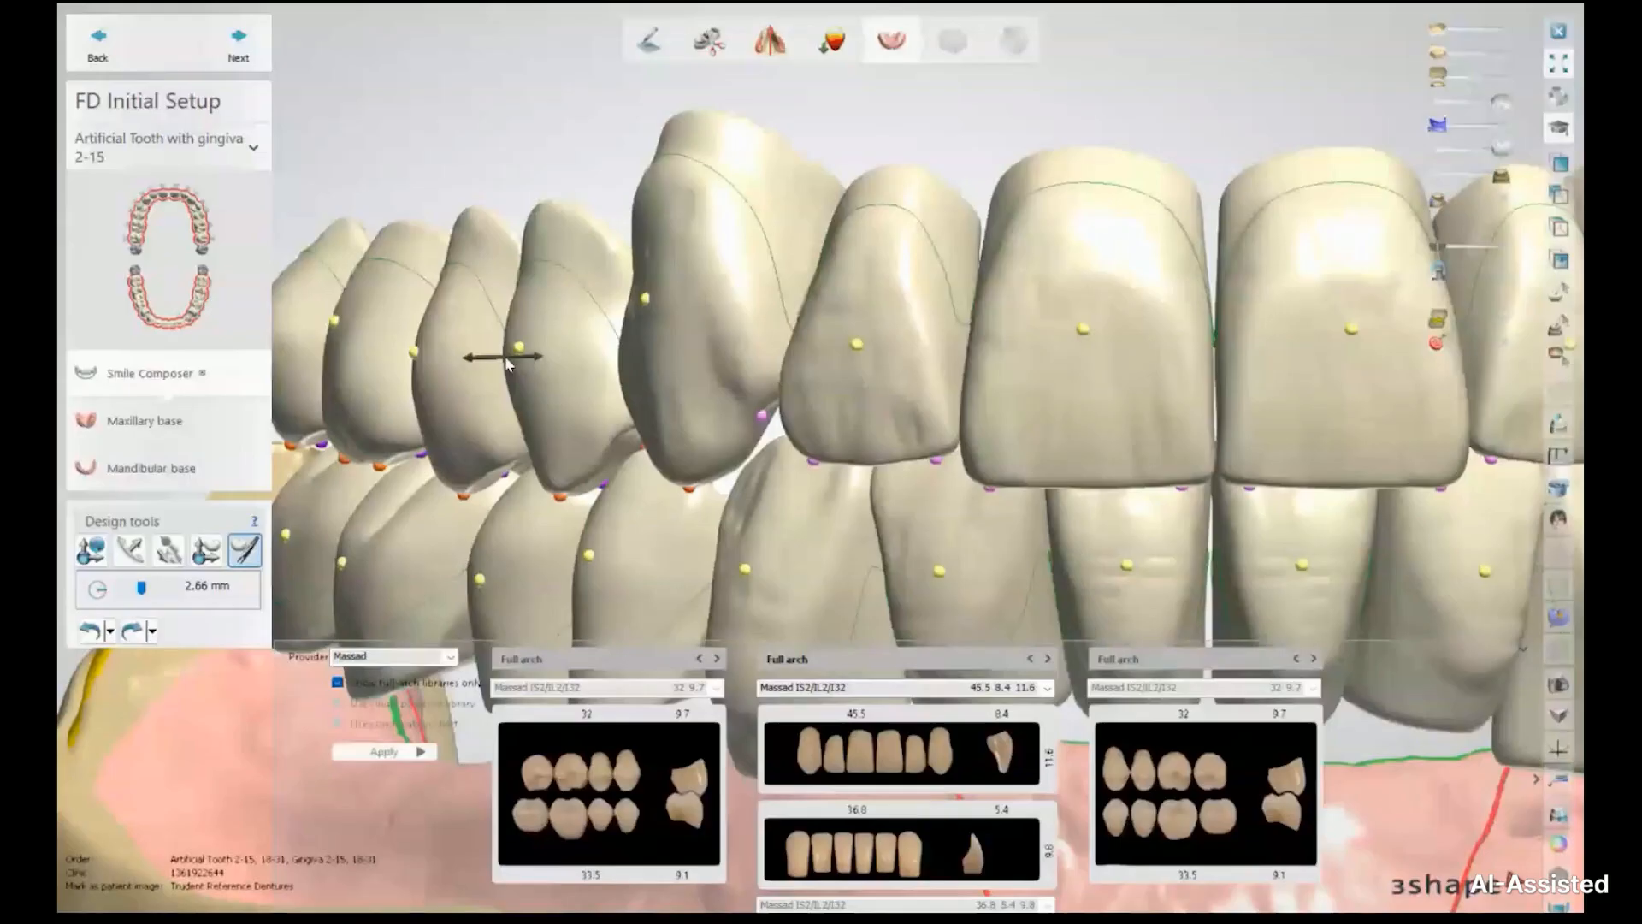
{"action": "left_click_drag", "start_coordinate": [504, 358], "coordinate": [518, 358]}
{"action": "left_click_drag", "start_coordinate": [414, 365], "coordinate": [418, 372]}
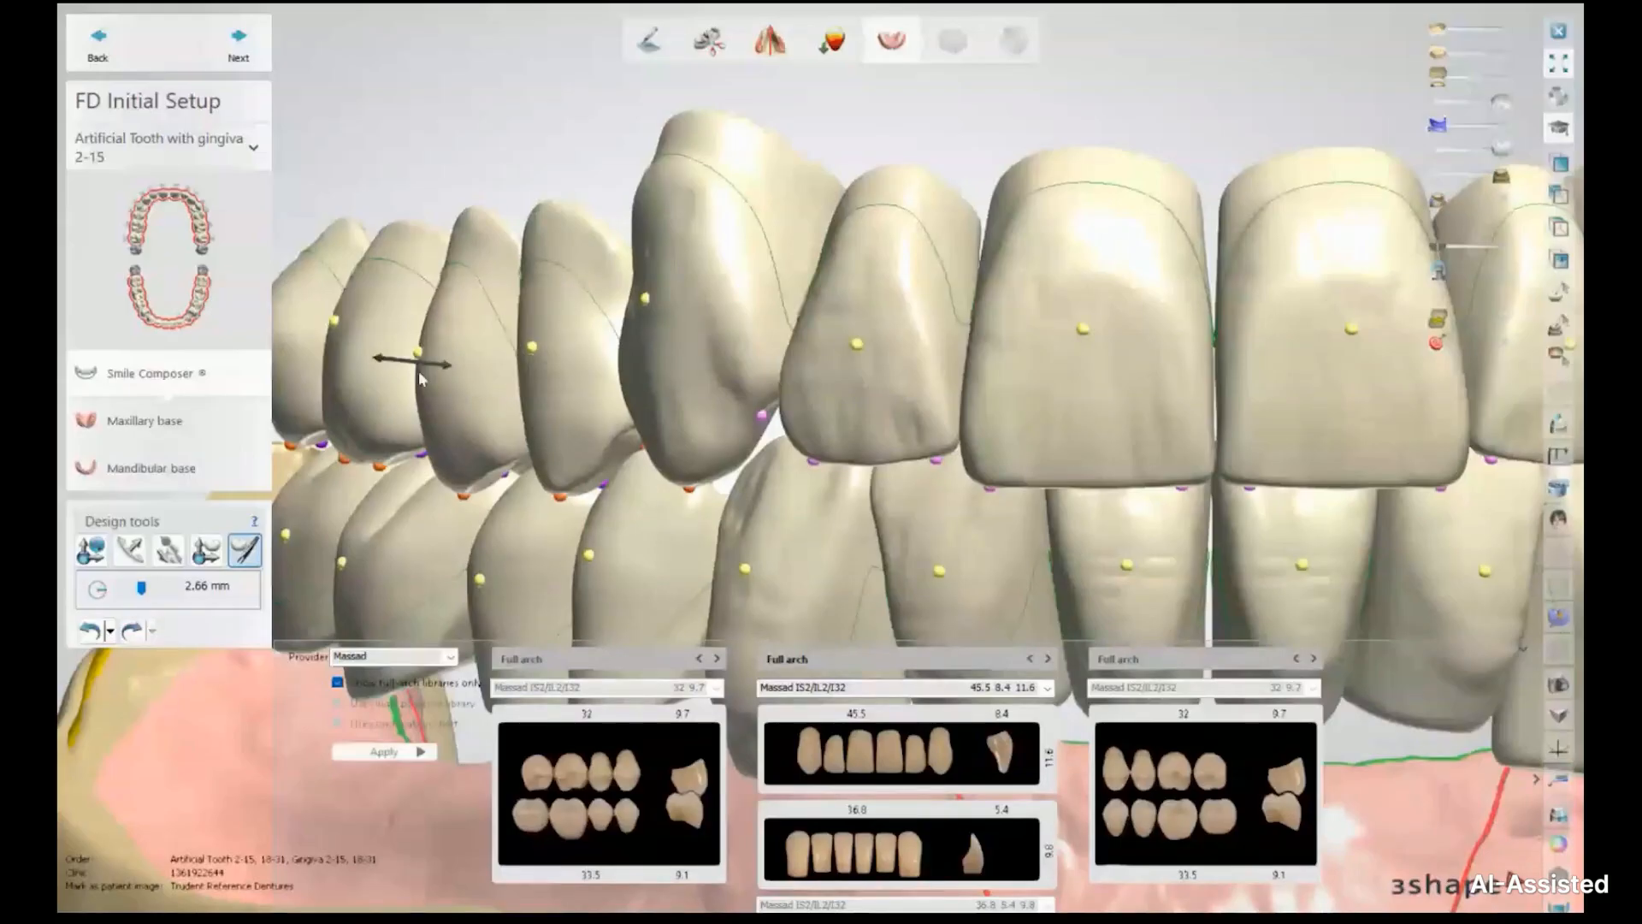
{"action": "middle_click_drag", "start_coordinate": [418, 371], "coordinate": [606, 413]}
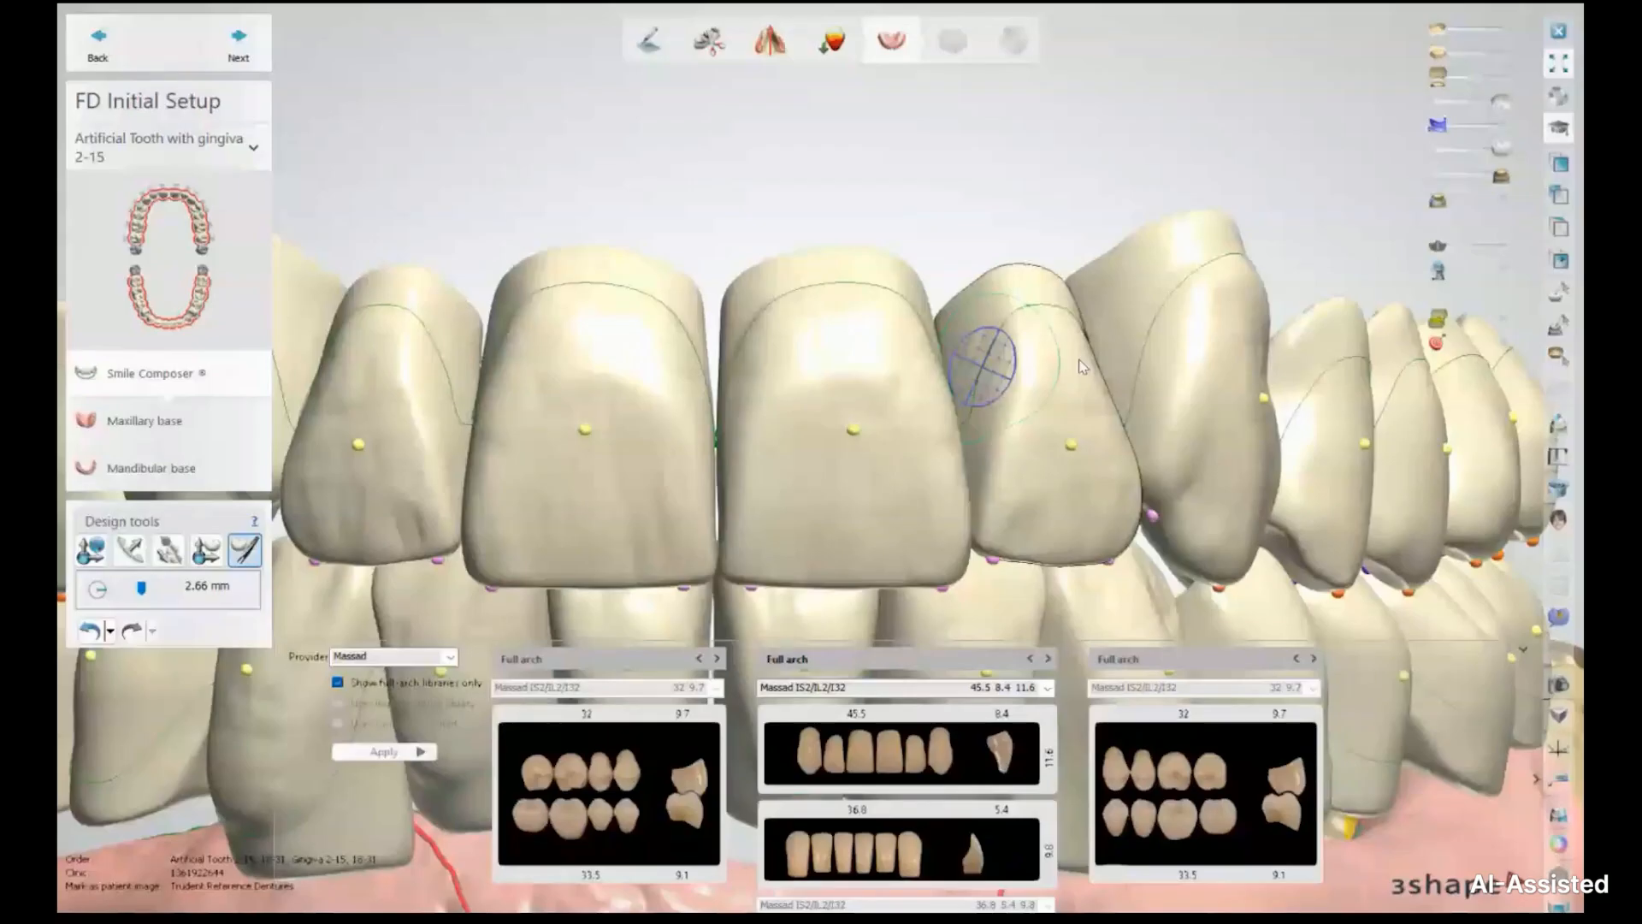
Examine the shapes and contacts of the upper front teeth and canines from both sides and the front
{"action": "right_click_drag", "start_coordinate": [1079, 361], "coordinate": [903, 377]}
{"action": "scroll", "coordinate": [903, 377], "scroll_direction": "down", "scroll_amount": 1}
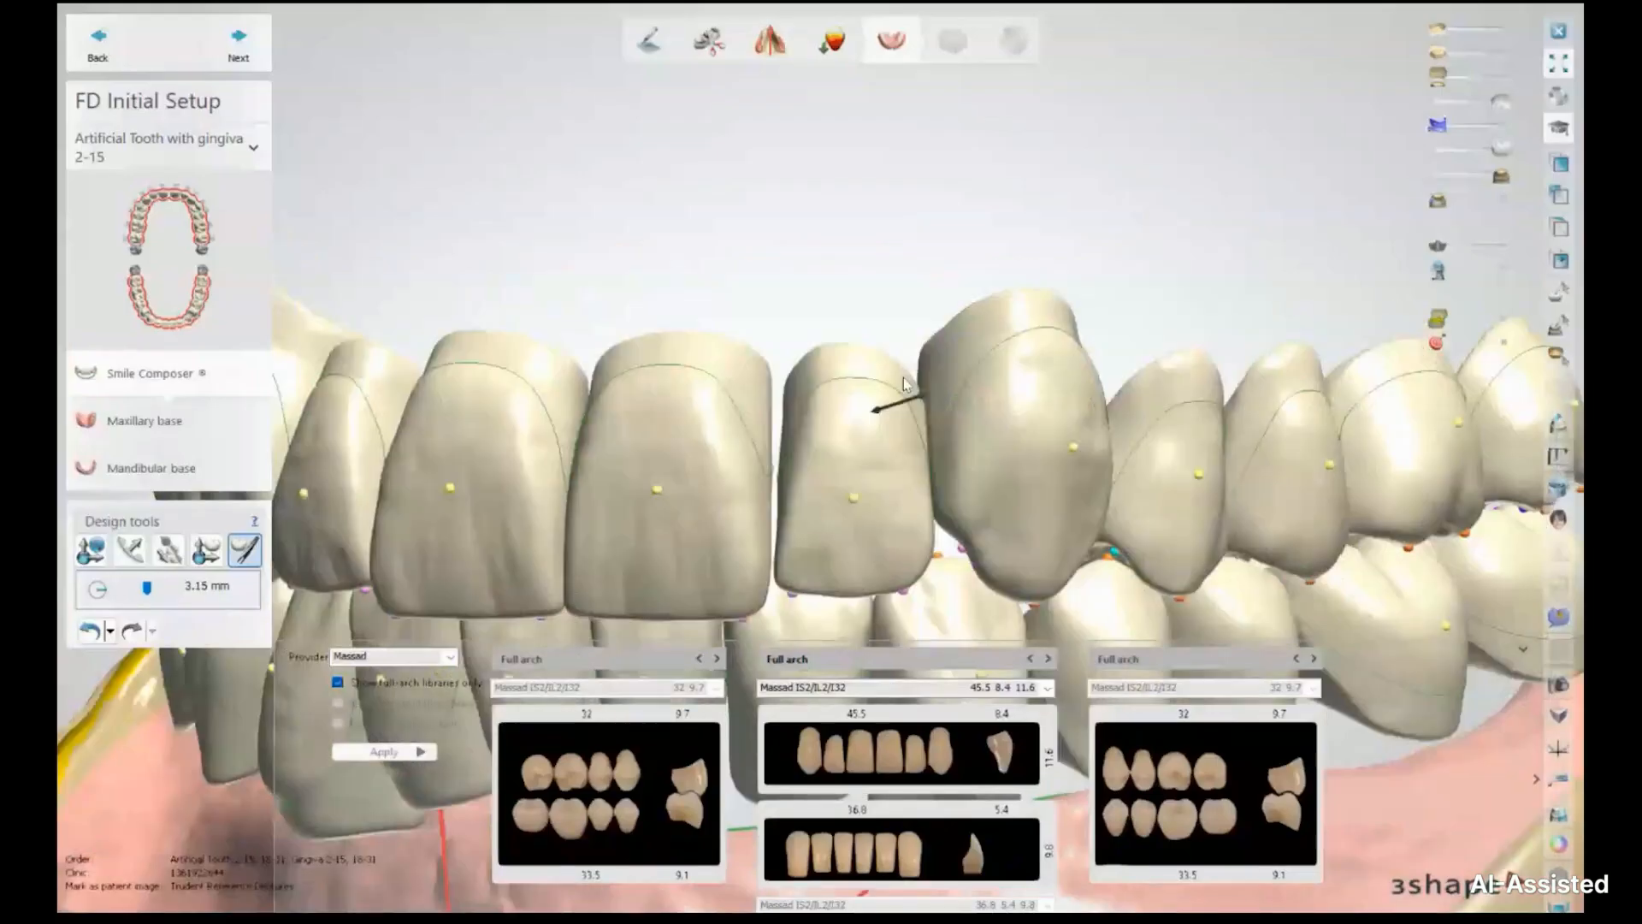
{"action": "right_click_drag", "start_coordinate": [903, 377], "coordinate": [727, 417]}
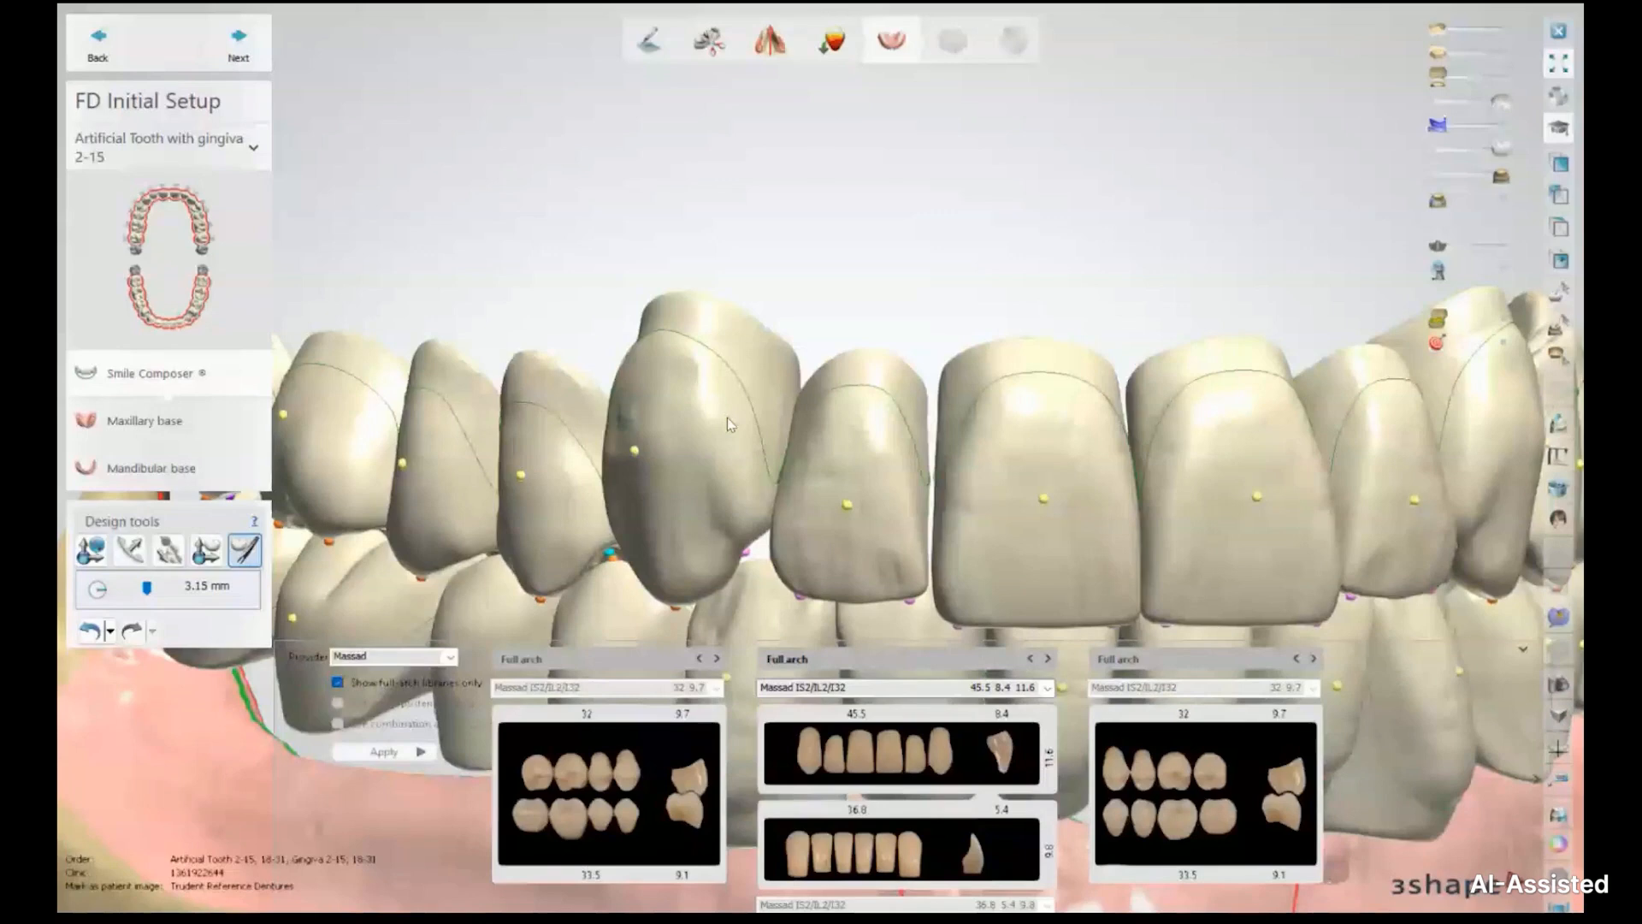
{"action": "right_click_drag", "start_coordinate": [728, 424], "coordinate": [811, 469]}
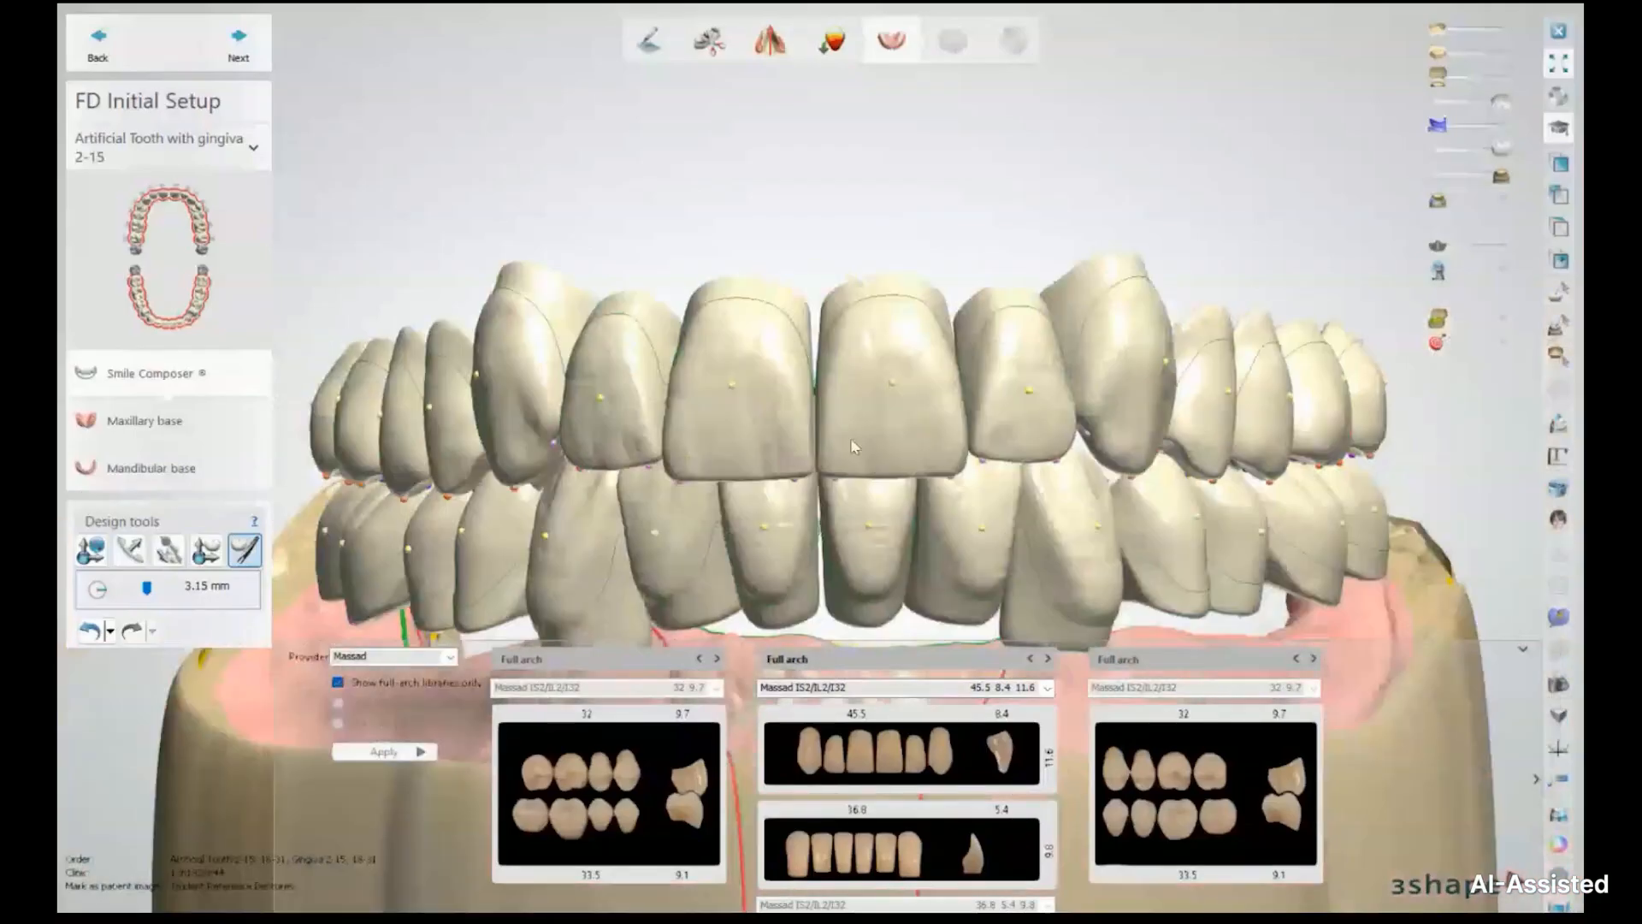
{"action": "right_click_drag", "start_coordinate": [850, 438], "coordinate": [1095, 392]}
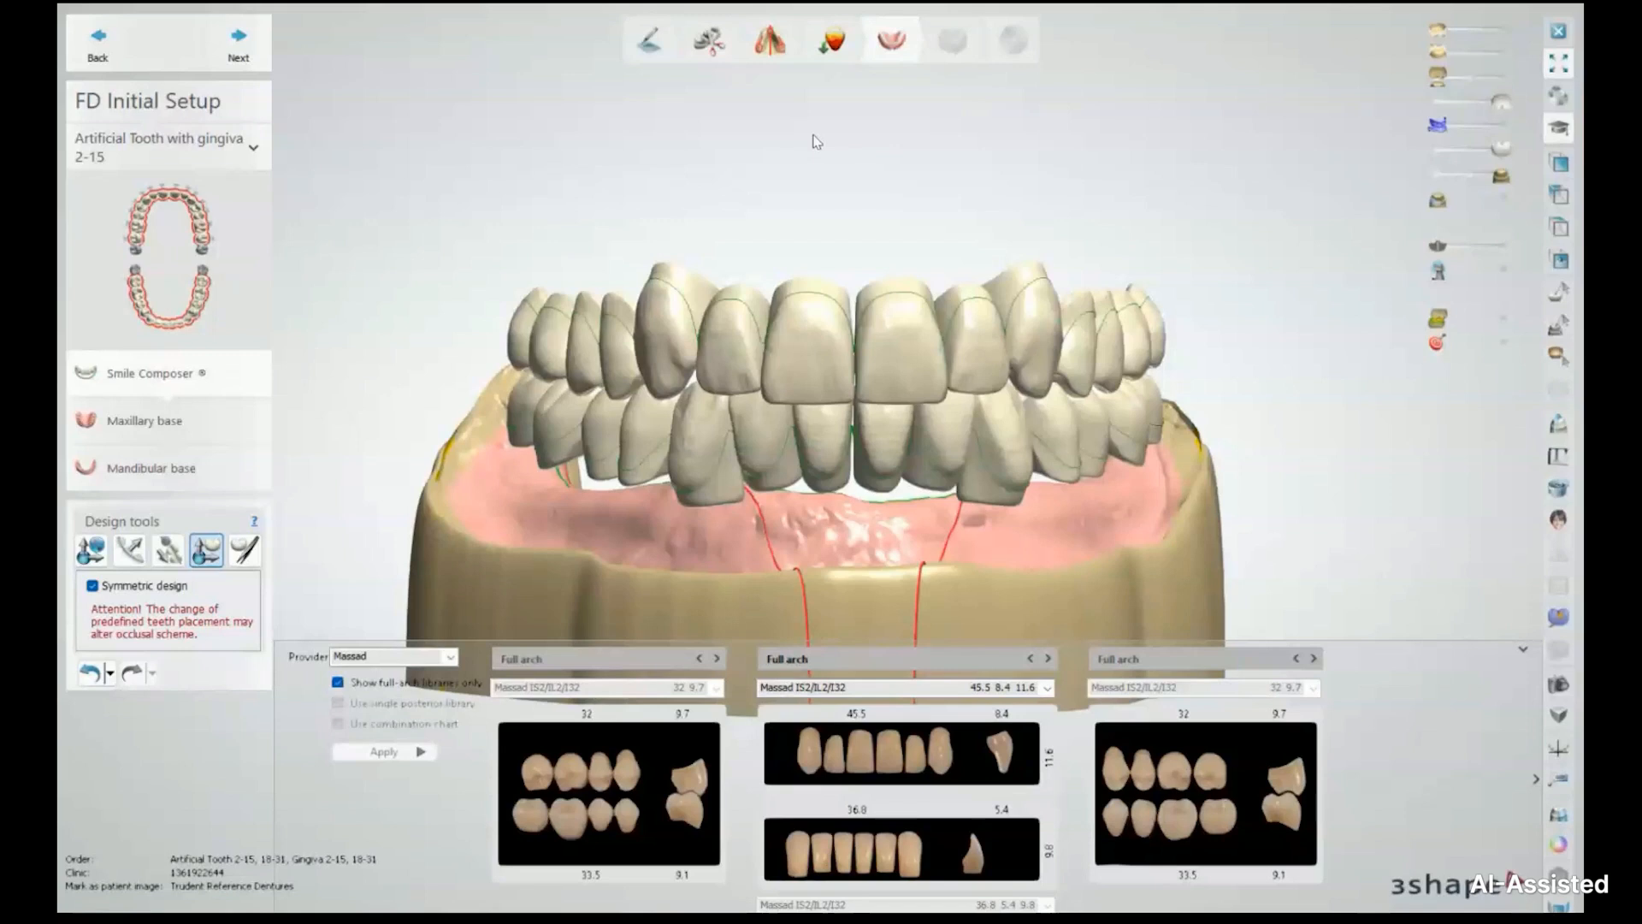
Collapse the tooth library and hide the lower model to leave only the upper and lower teeth in view
{"action": "left_click", "coordinate": [1536, 781]}
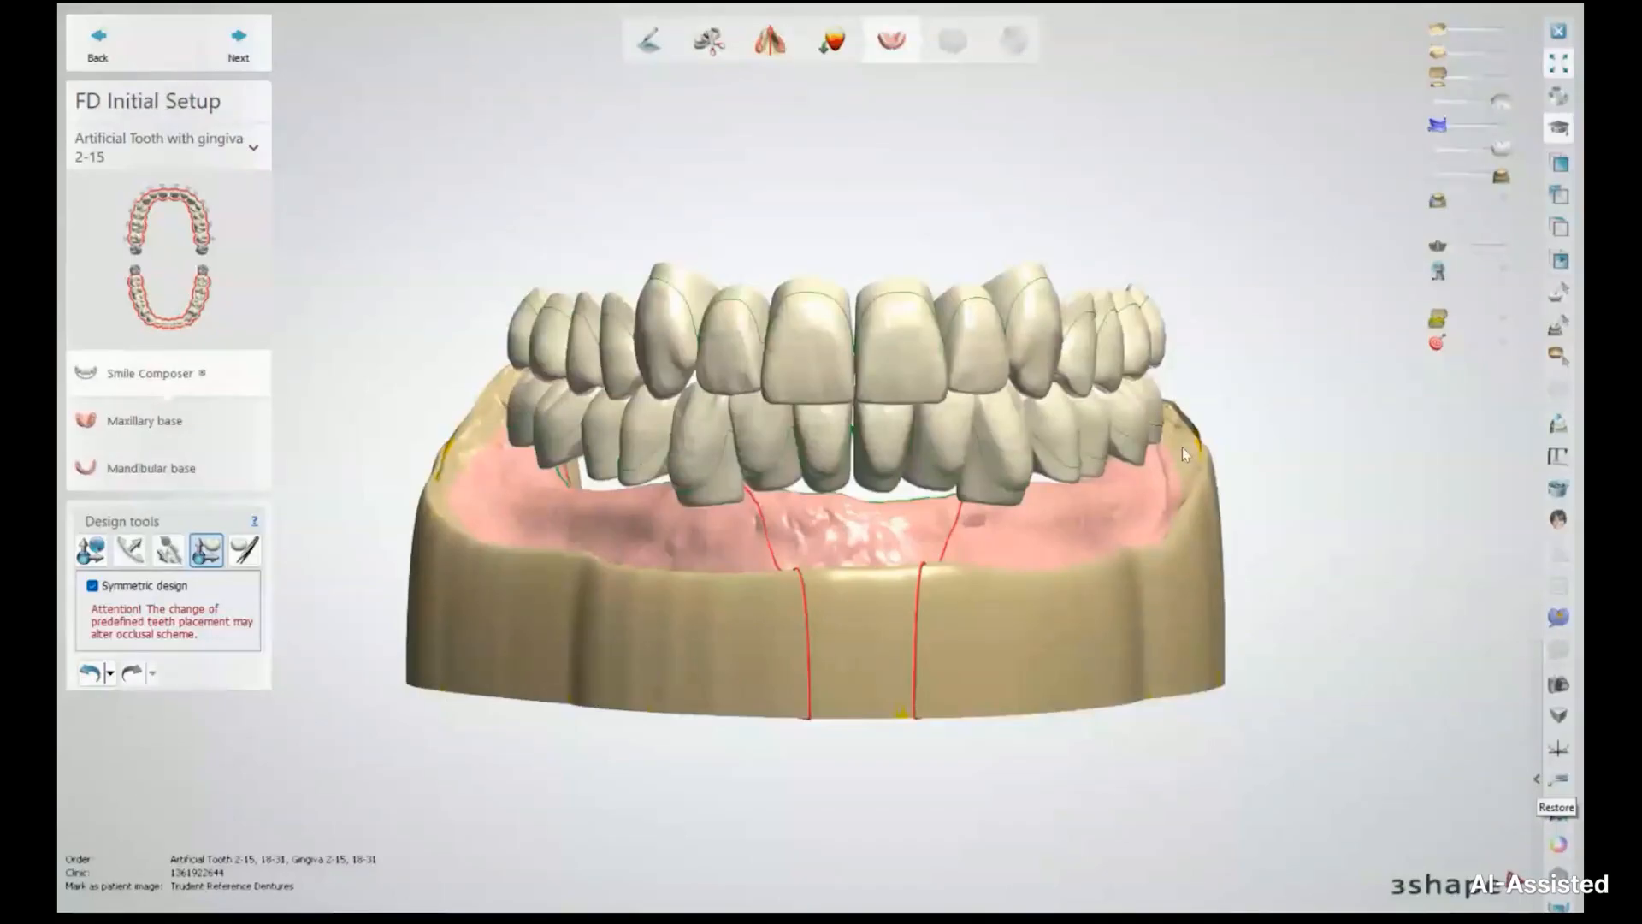
{"action": "left_click", "coordinate": [1182, 448], "text": "ctrl"}
{"action": "right_click_drag", "start_coordinate": [944, 545], "coordinate": [1116, 515]}
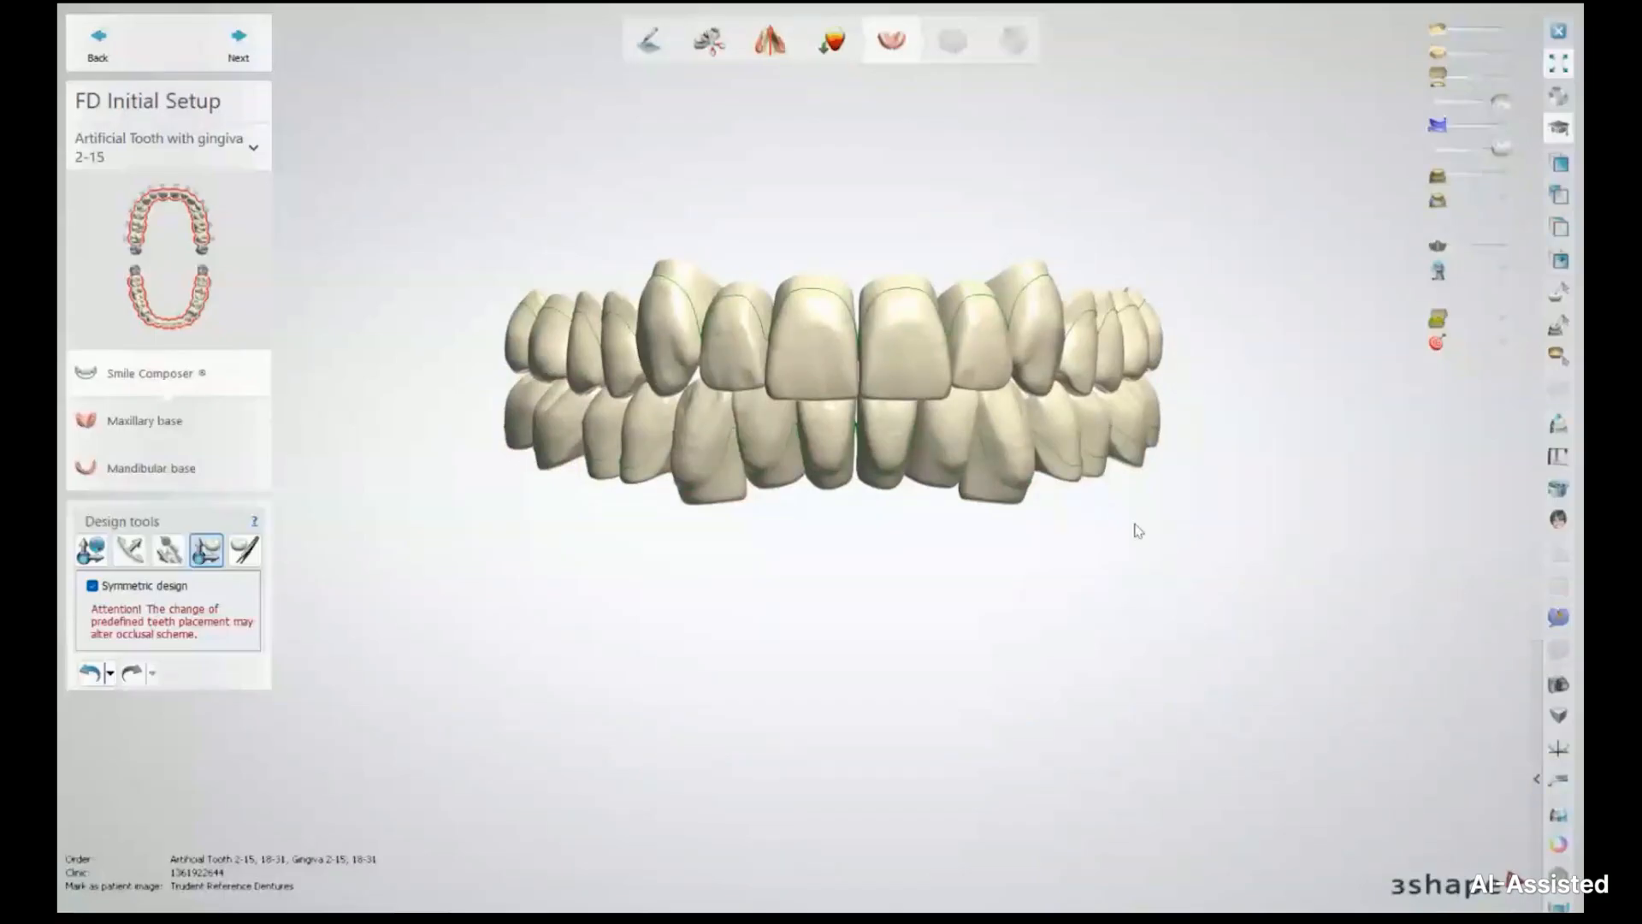
Open the virtual articulator, inspect the teeth mounted in it, and look through the available articulator models
{"action": "left_click", "coordinate": [1558, 457]}
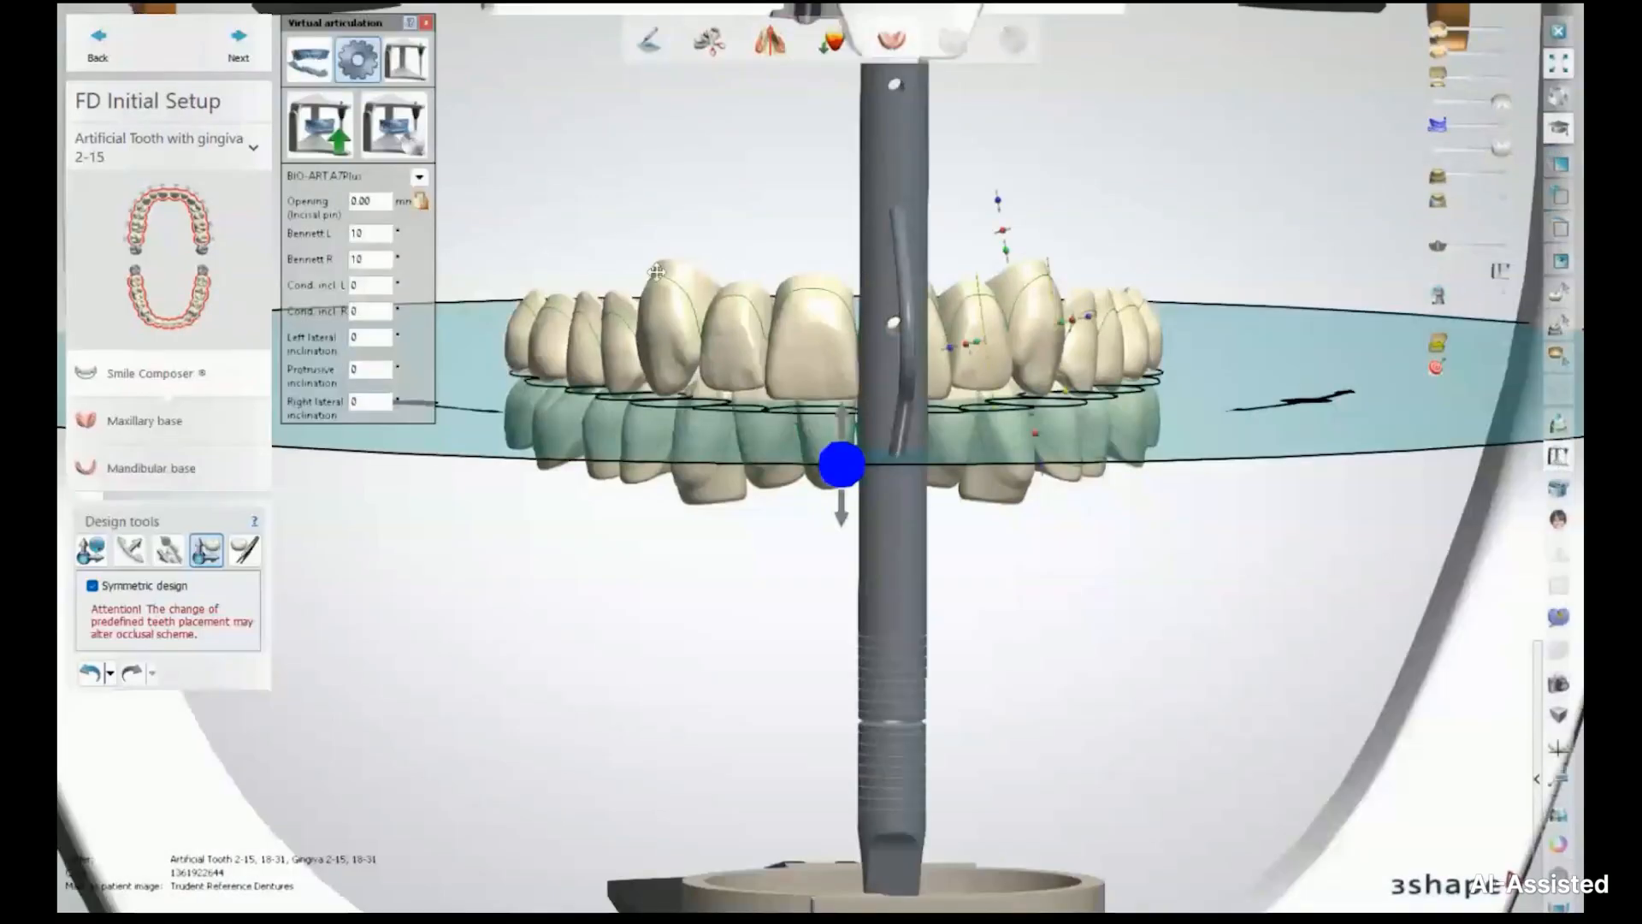
{"action": "right_click_drag", "start_coordinate": [655, 272], "coordinate": [680, 279]}
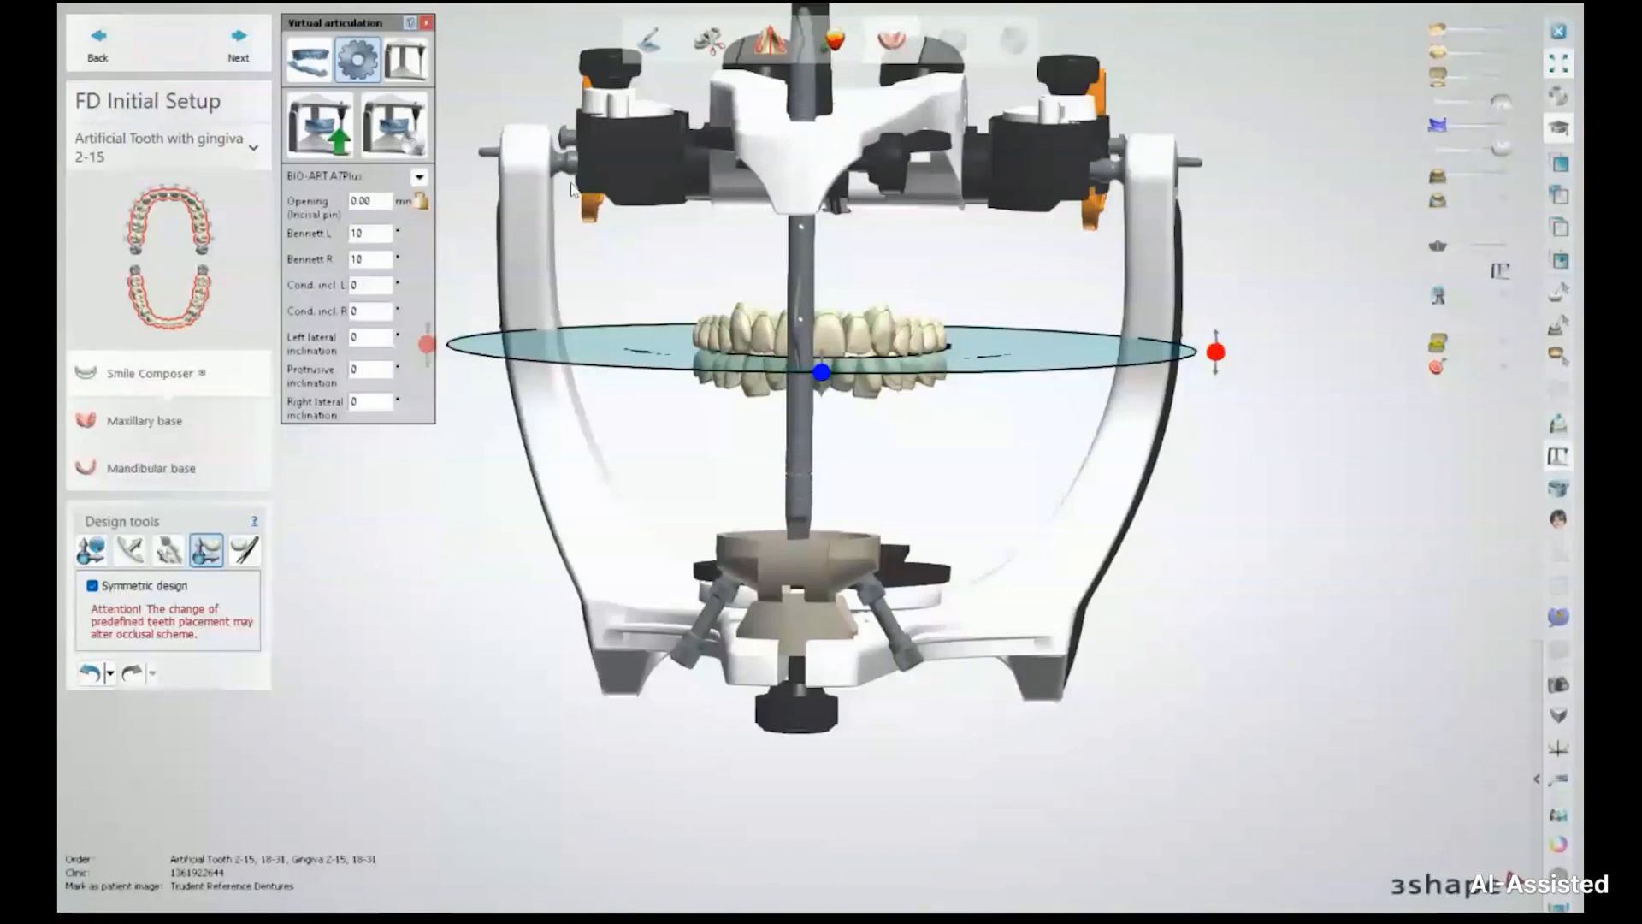
{"action": "right_click_drag", "start_coordinate": [571, 188], "coordinate": [785, 292]}
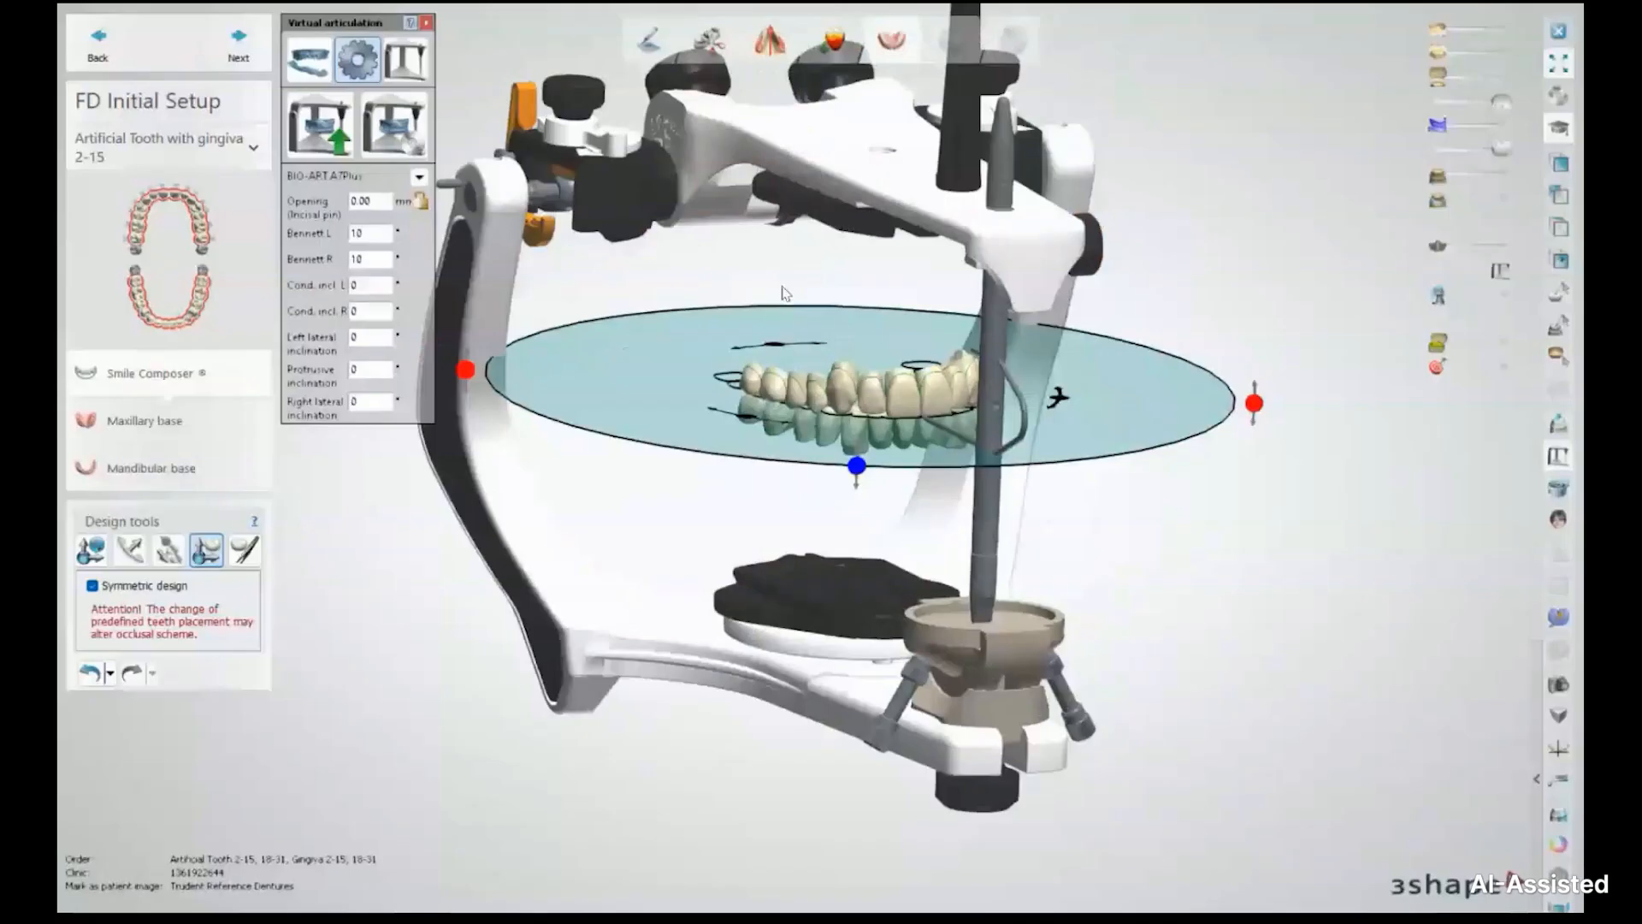
{"action": "right_click_drag", "start_coordinate": [785, 292], "coordinate": [374, 182]}
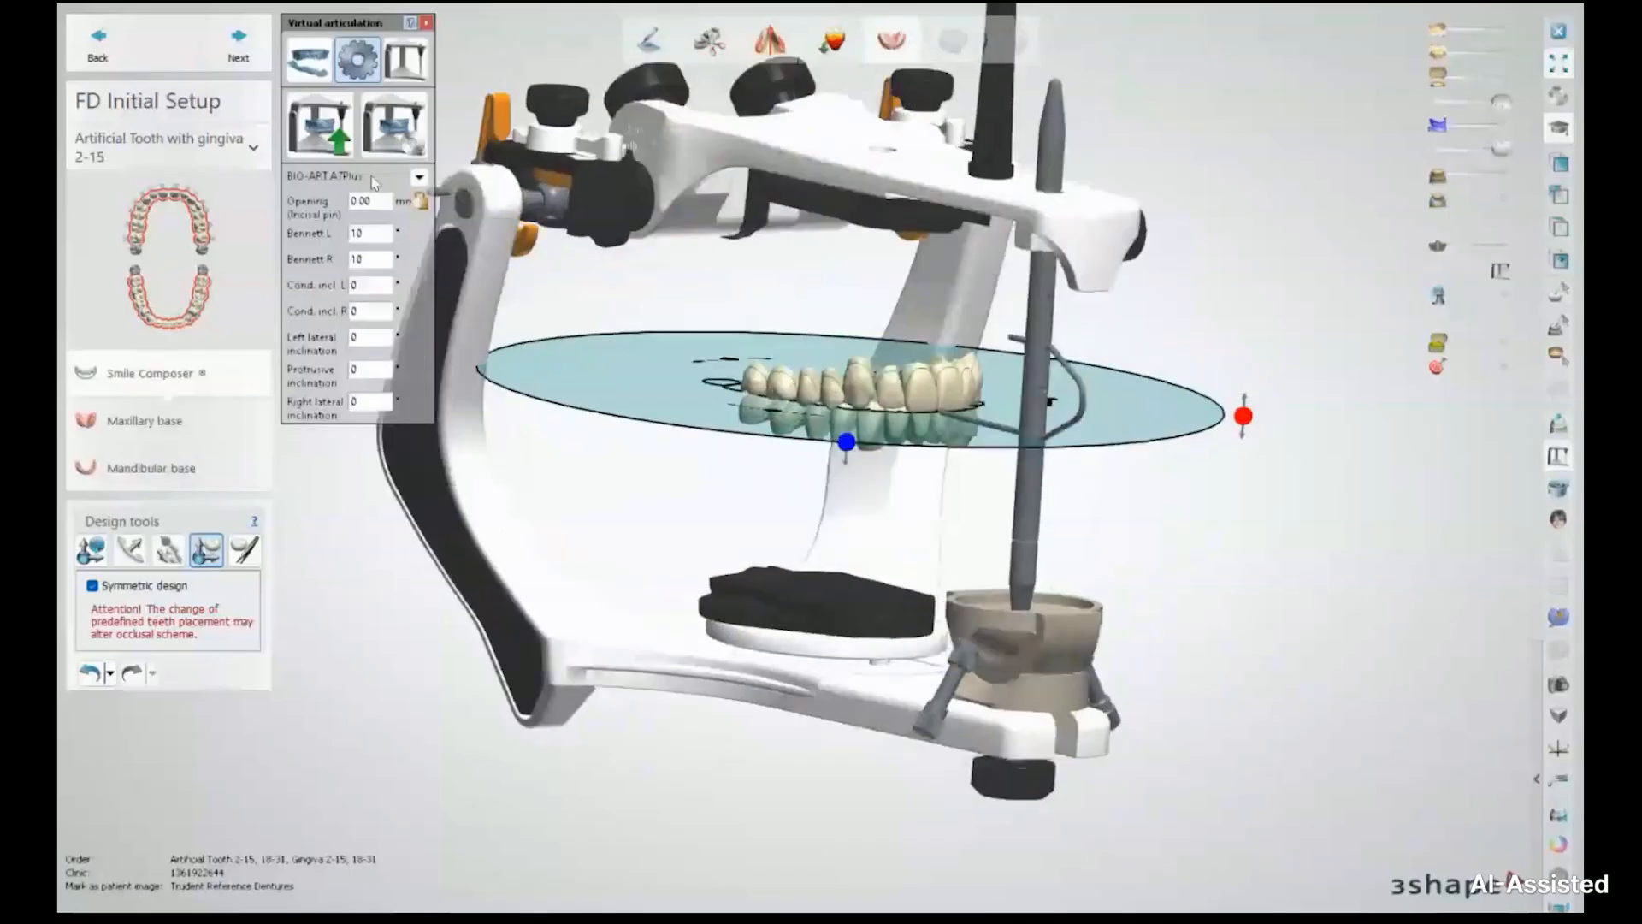
{"action": "left_click", "coordinate": [418, 177]}
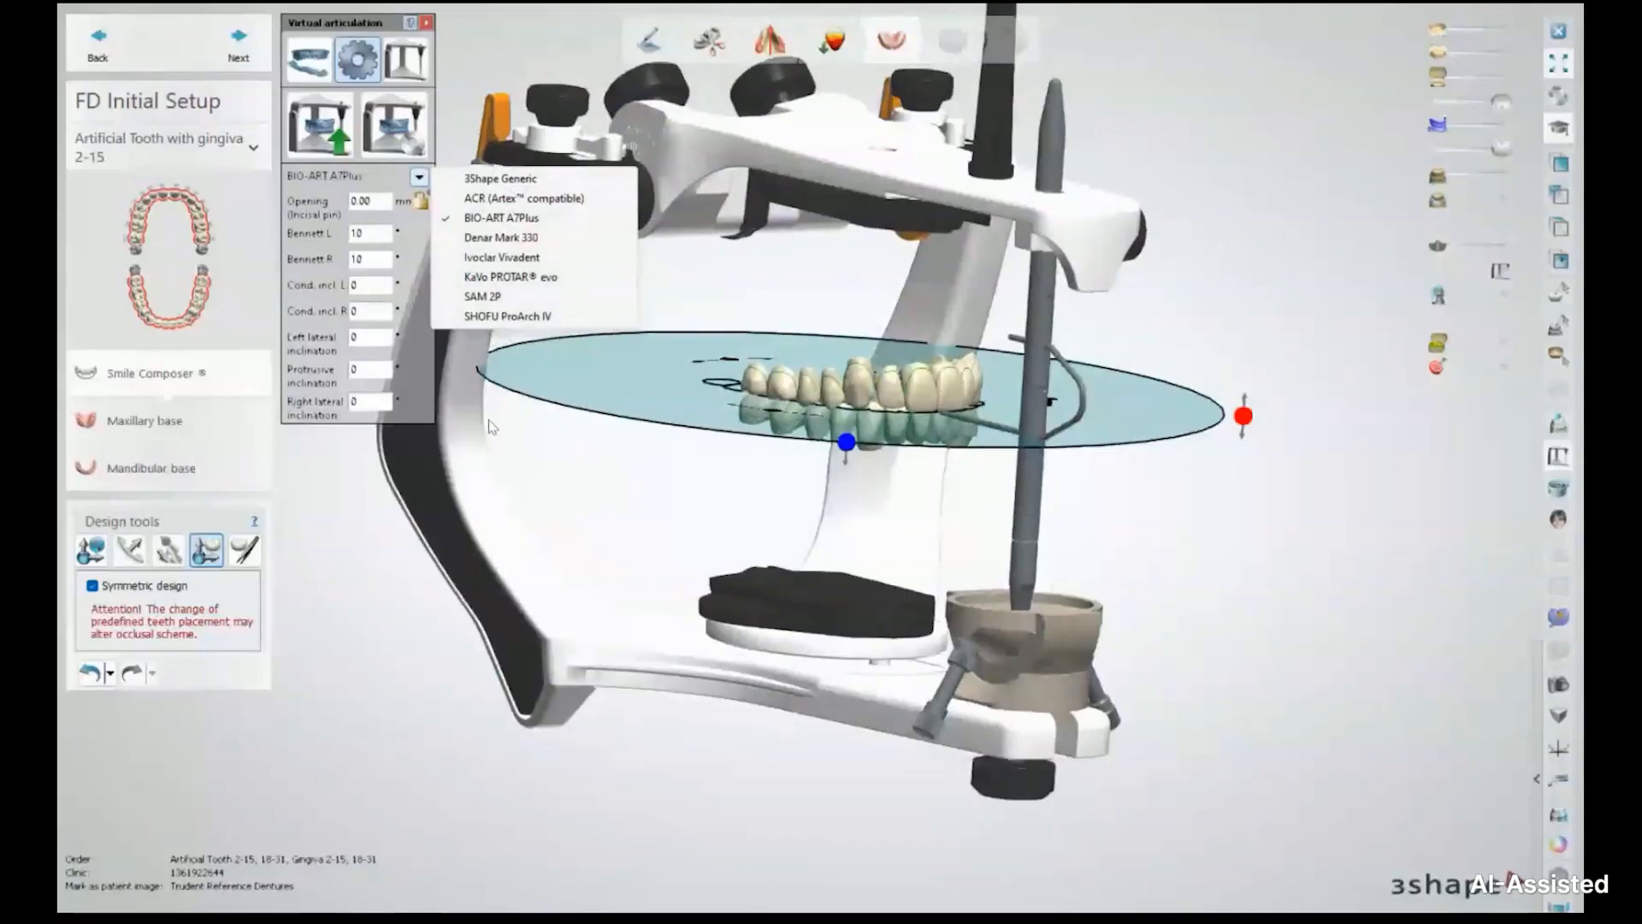
{"action": "left_click", "coordinate": [522, 456]}
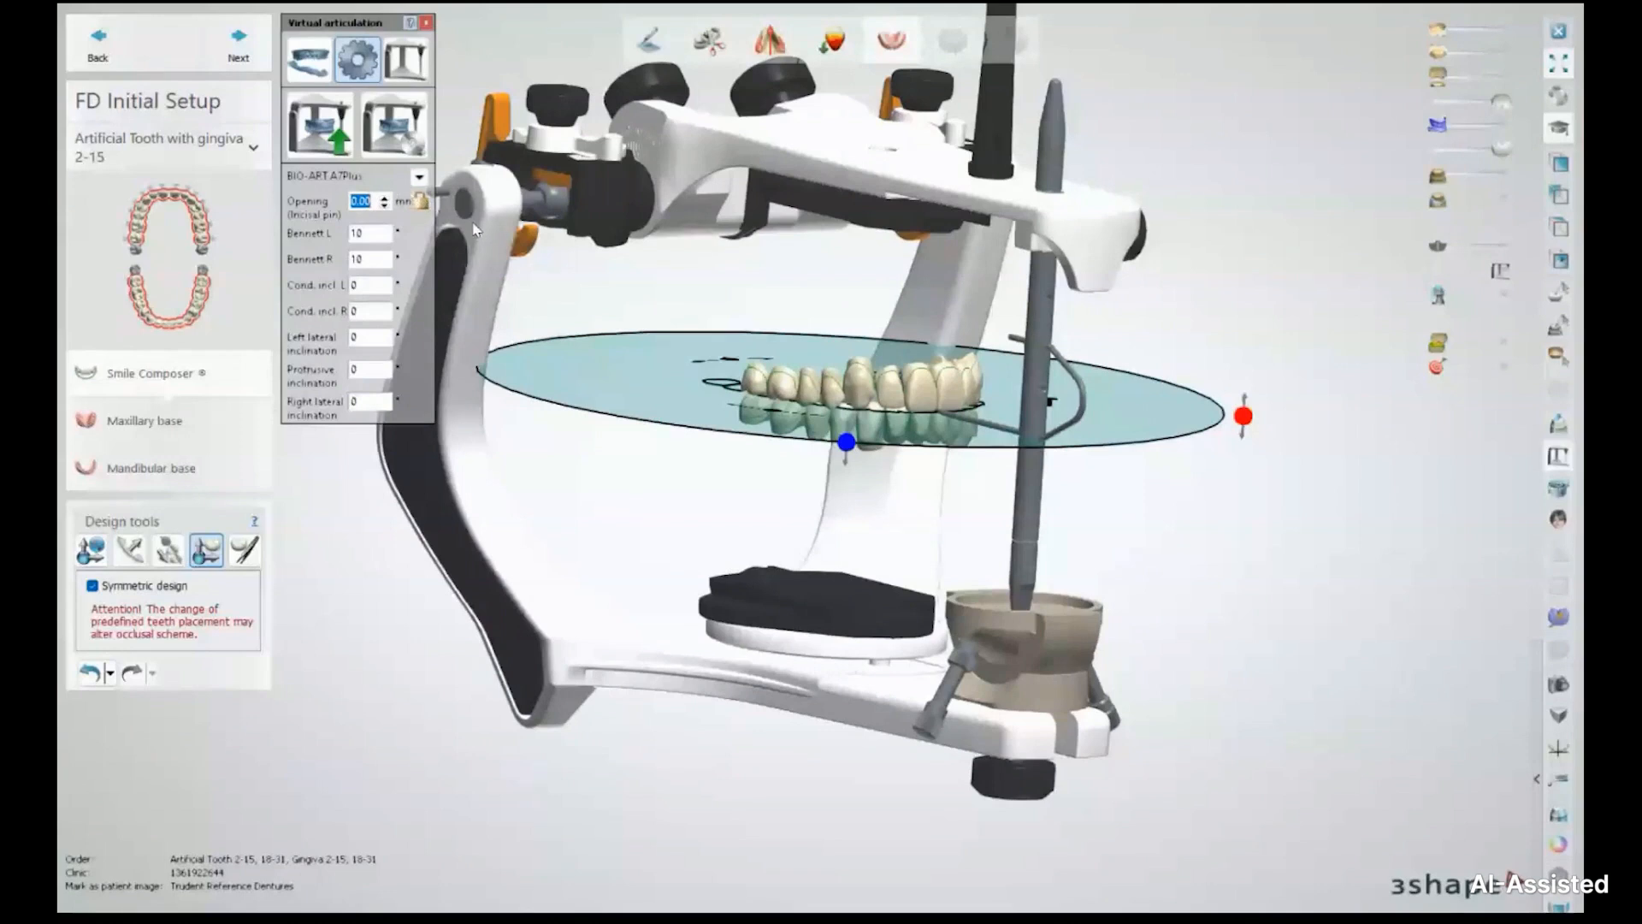
Enable incisal plate guidance for the articulator motion, simulate a lateral movement of about 1.44 mm, and reset the jaw position
{"action": "left_click", "coordinate": [405, 65]}
{"action": "left_click", "coordinate": [405, 61]}
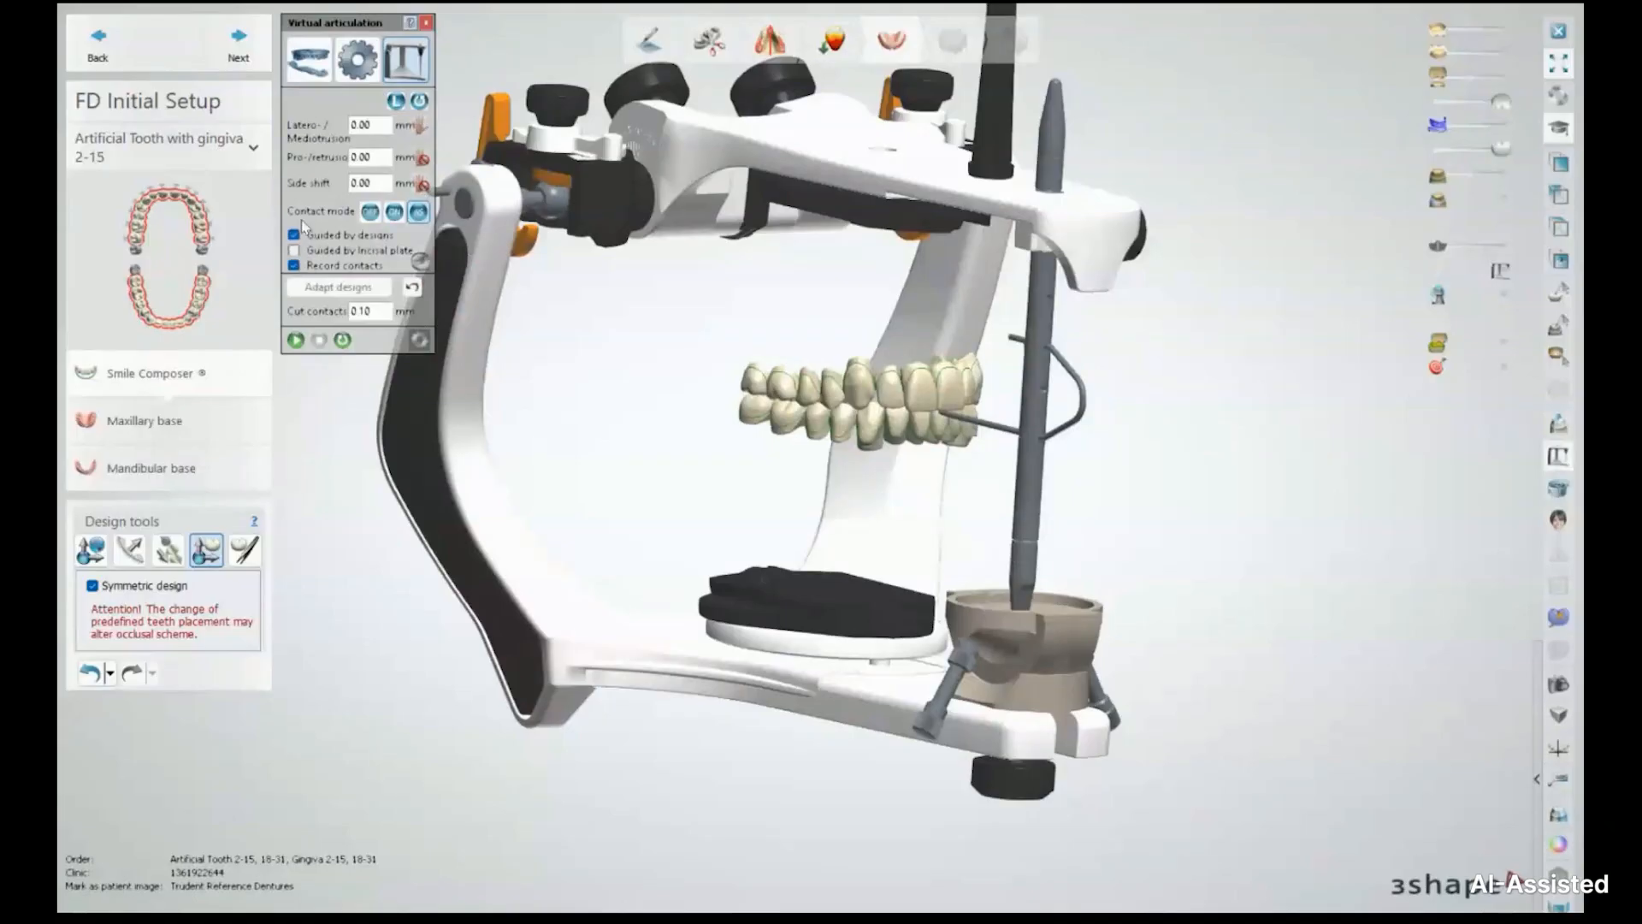
{"action": "left_click", "coordinate": [294, 249]}
{"action": "right_click_drag", "start_coordinate": [1071, 282], "coordinate": [1022, 280]}
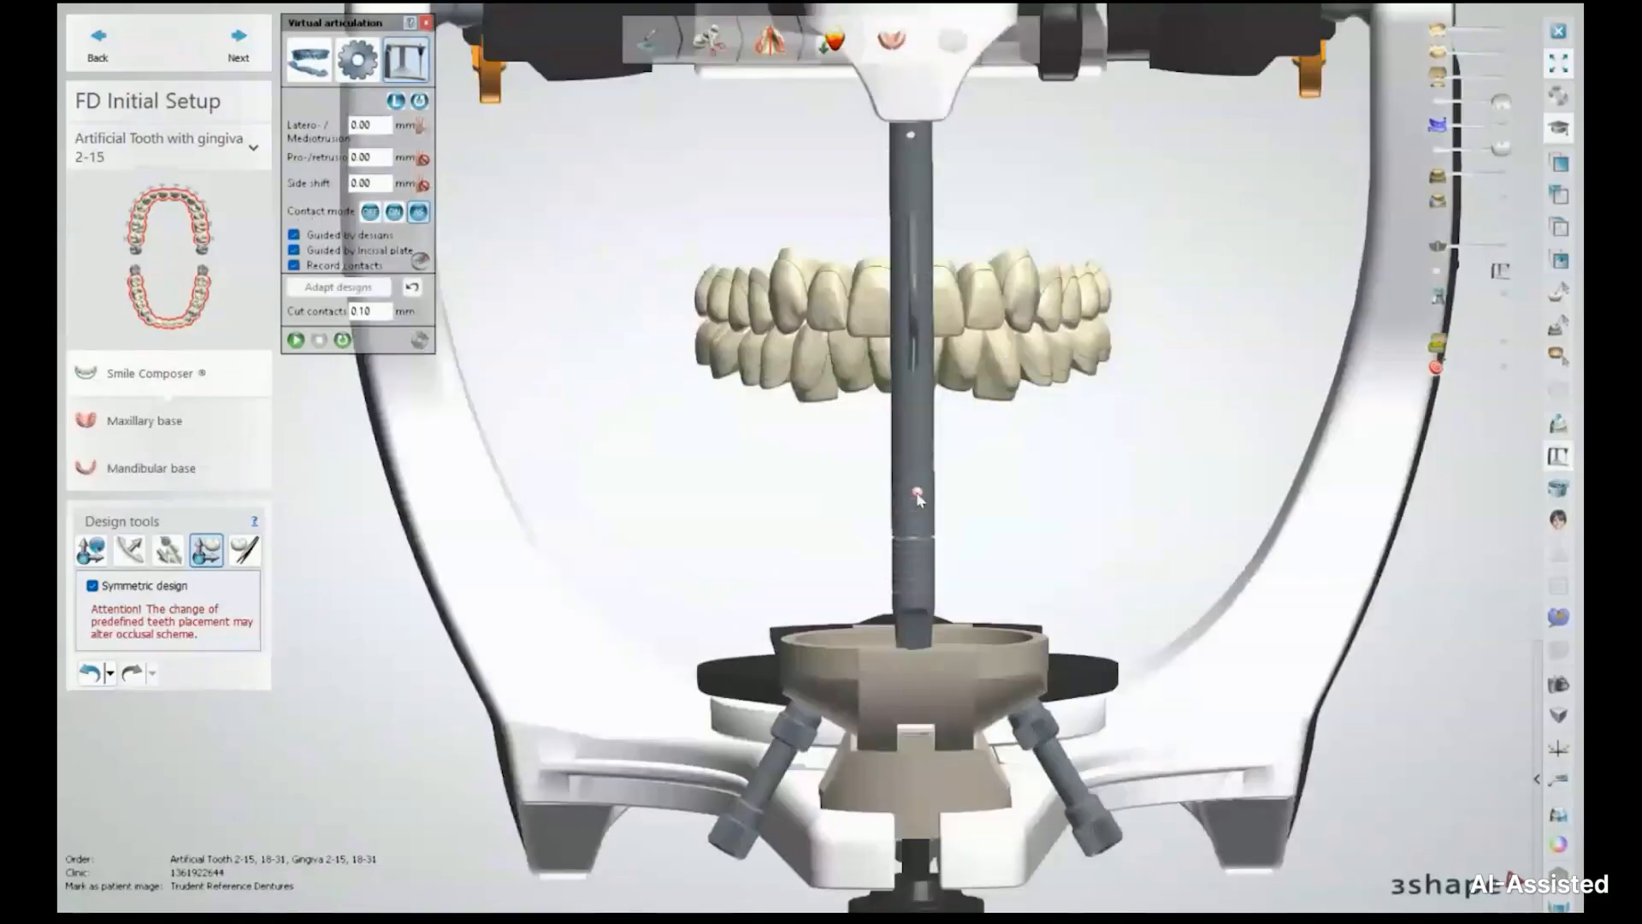
{"action": "left_click_drag", "start_coordinate": [916, 494], "coordinate": [905, 495]}
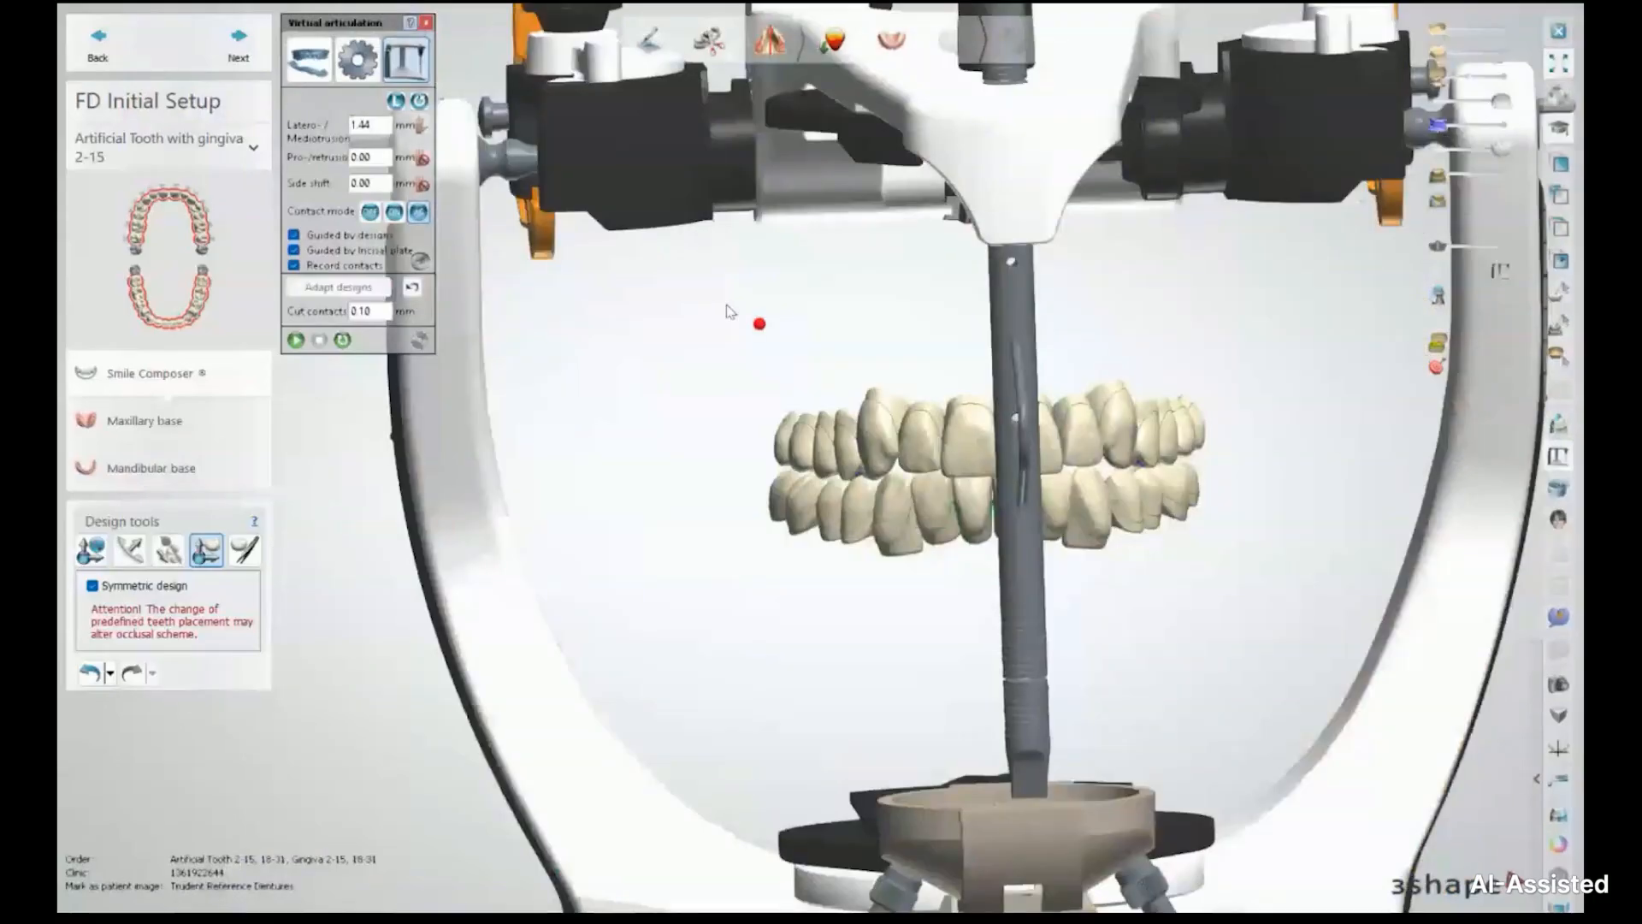
{"action": "left_click", "coordinate": [419, 101]}
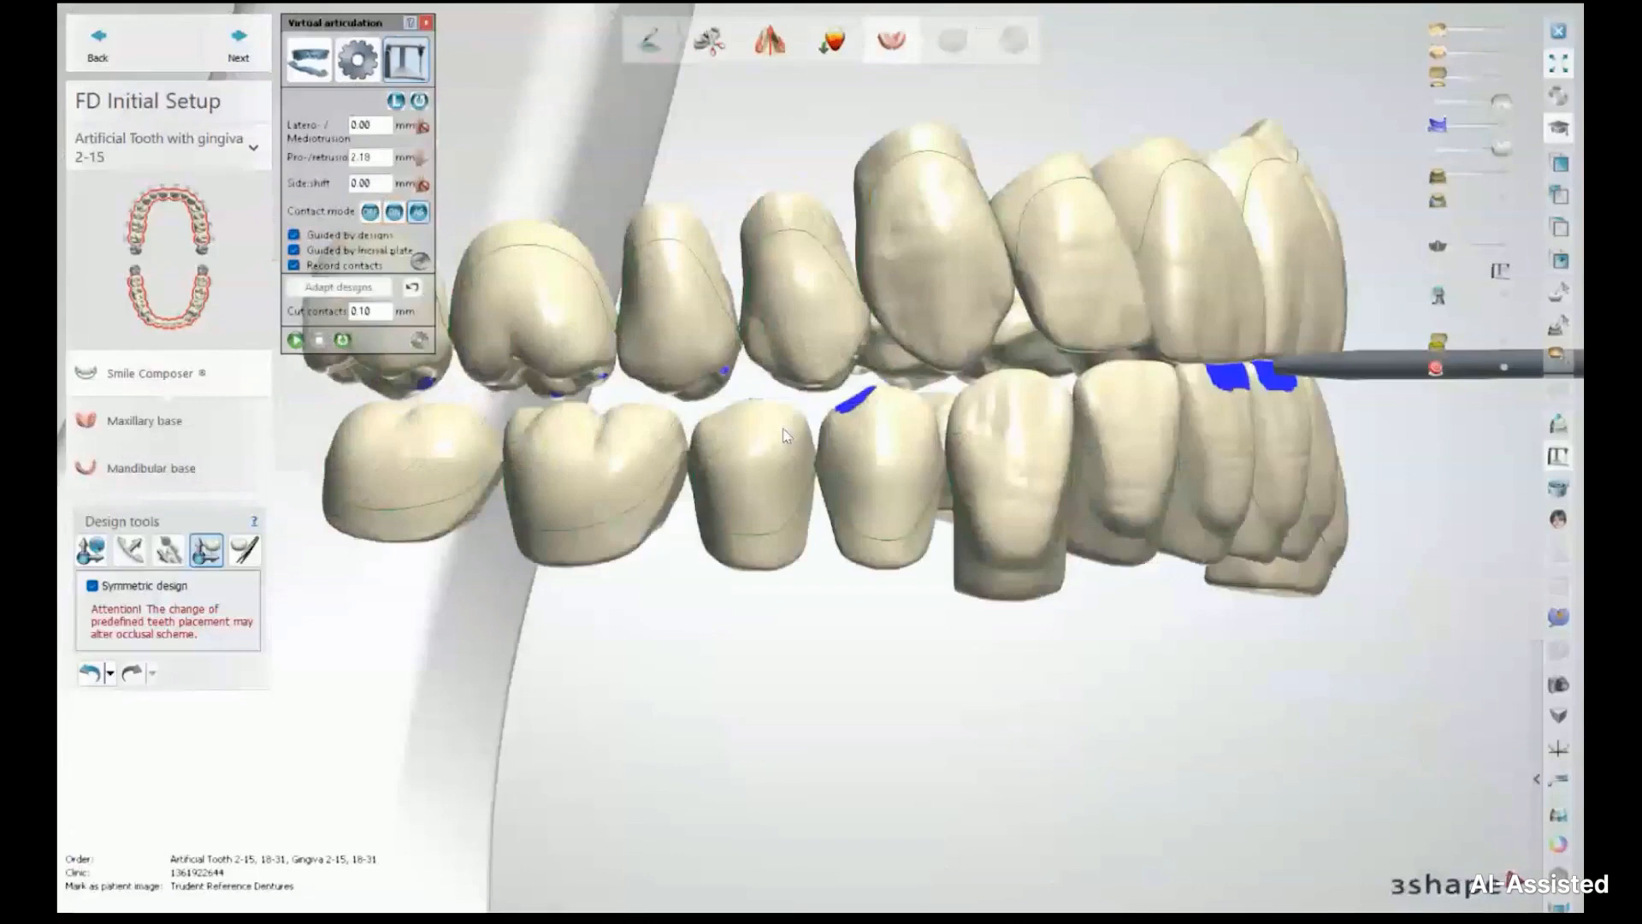
Examine the recorded protrusive contacts on the premolars and front teeth from the side and the front
{"action": "right_click_drag", "start_coordinate": [783, 429], "coordinate": [439, 400]}
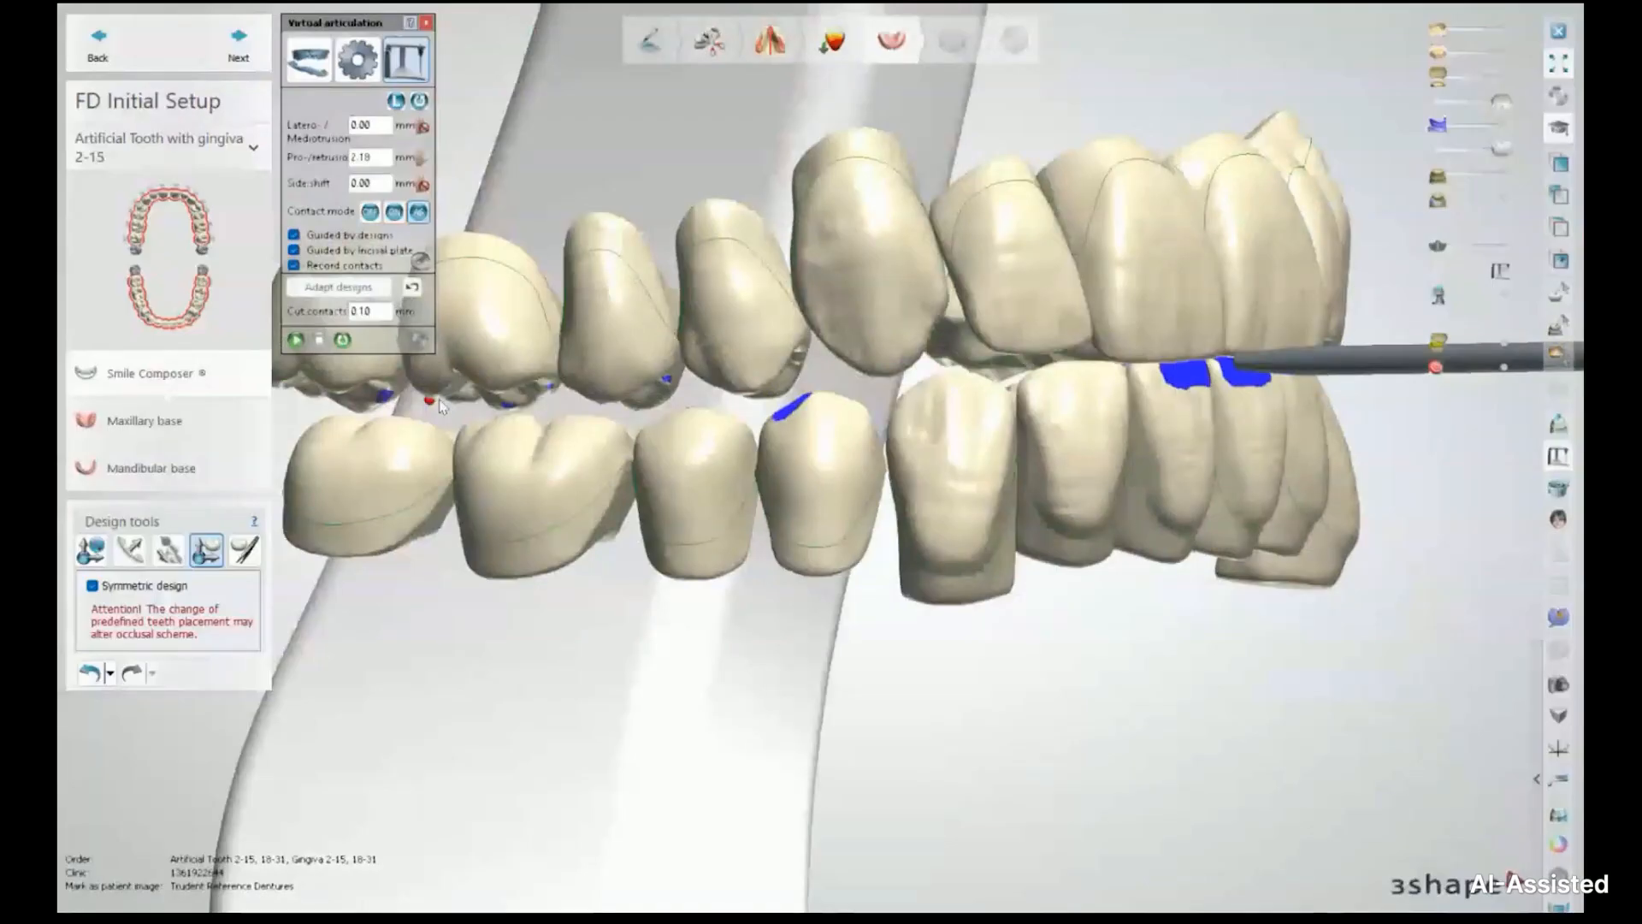
{"action": "right_click_drag", "start_coordinate": [440, 405], "coordinate": [1411, 408]}
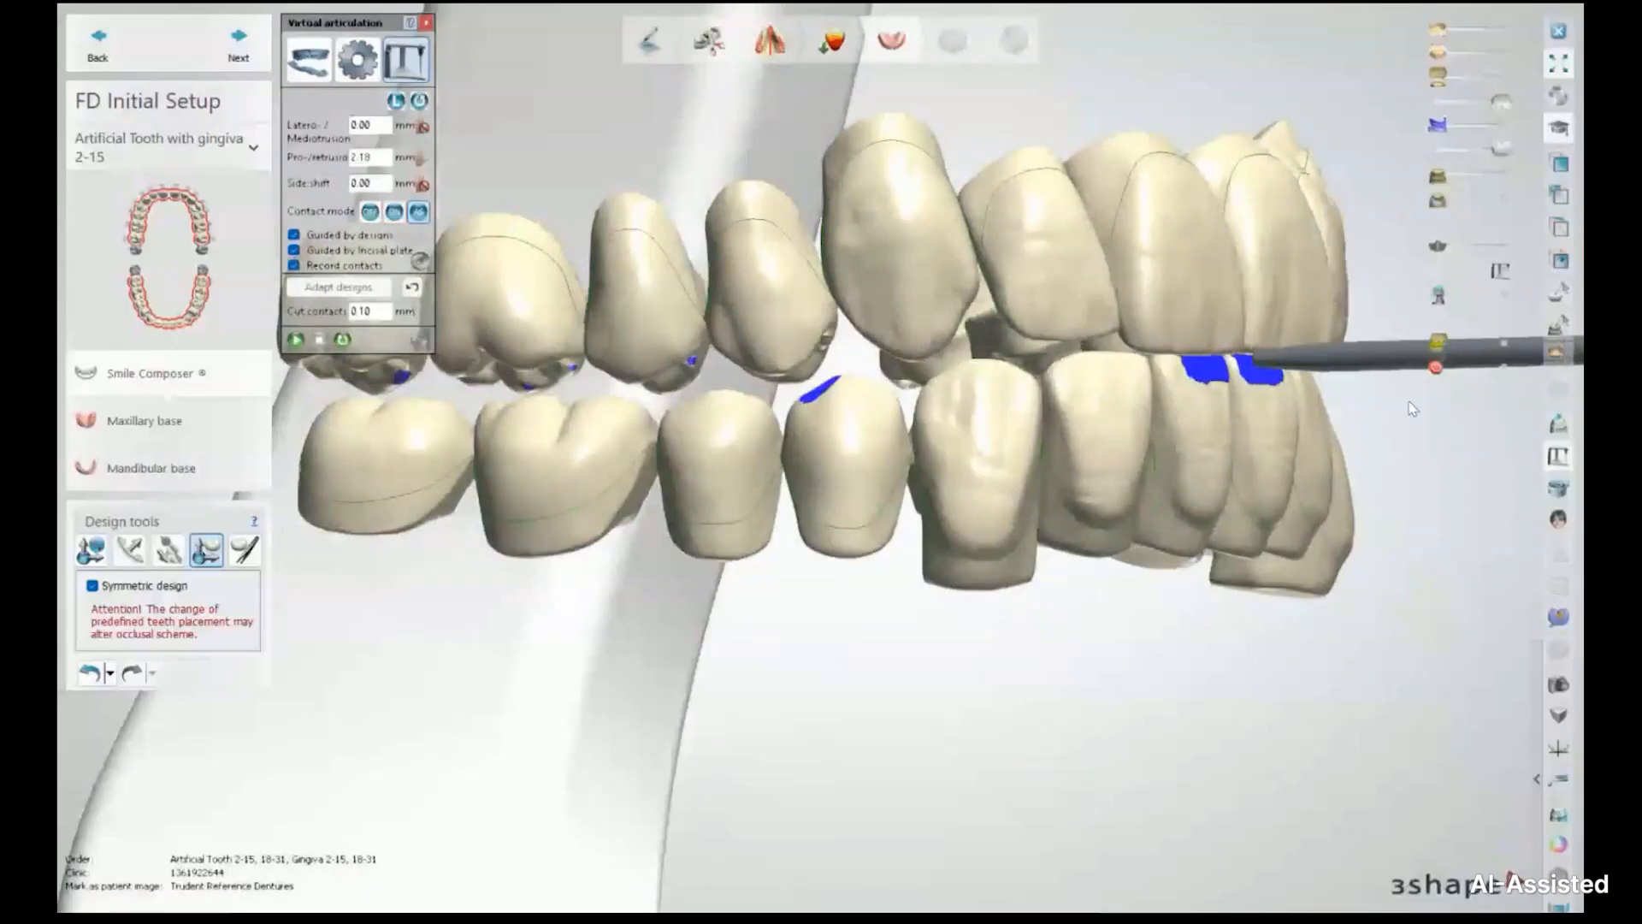
{"action": "right_click_drag", "start_coordinate": [1411, 409], "coordinate": [592, 346]}
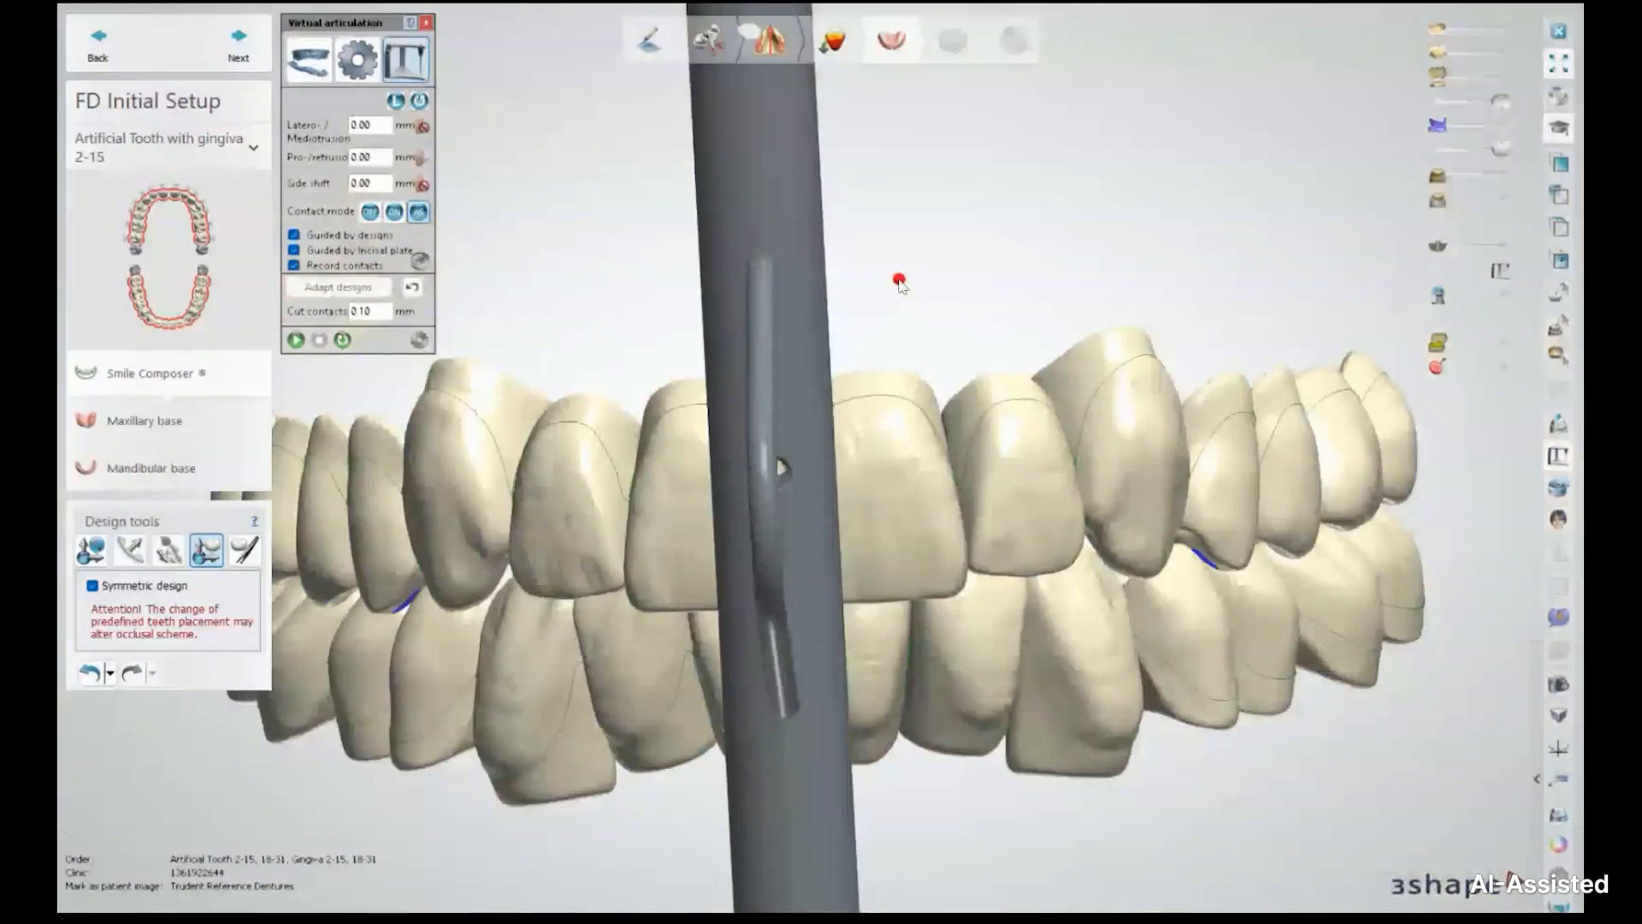
{"action": "right_click_drag", "start_coordinate": [454, 796], "coordinate": [473, 779]}
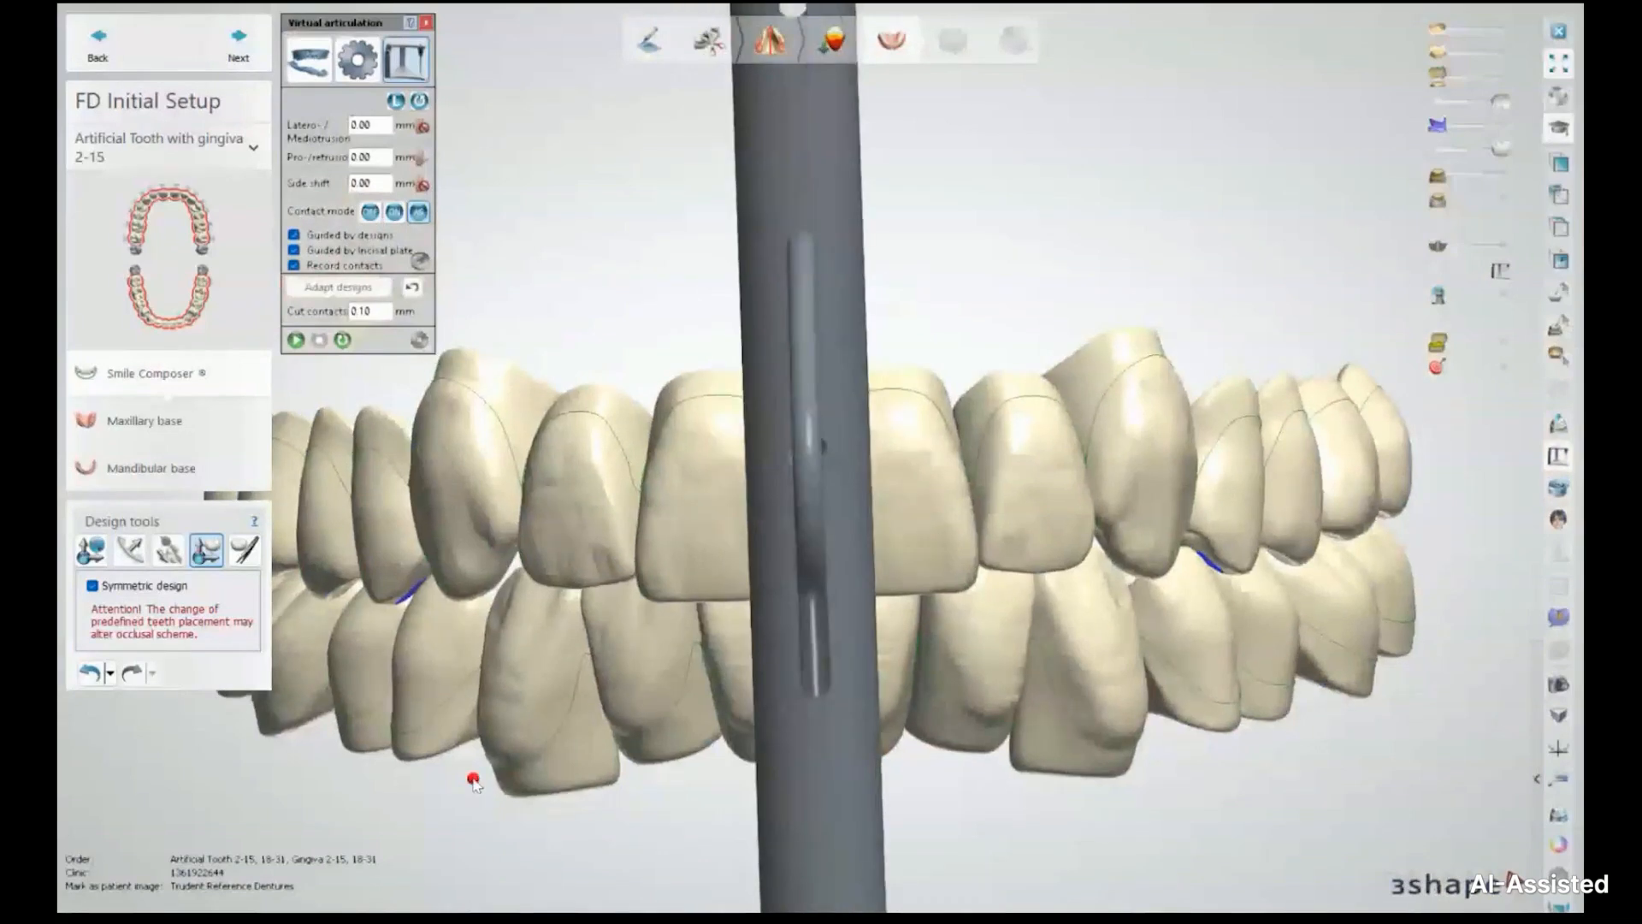
Move the lower right first premolar slightly downward with symmetric design on, recheck its protrusive contact, and reset the articulator
{"action": "left_click", "coordinate": [467, 728]}
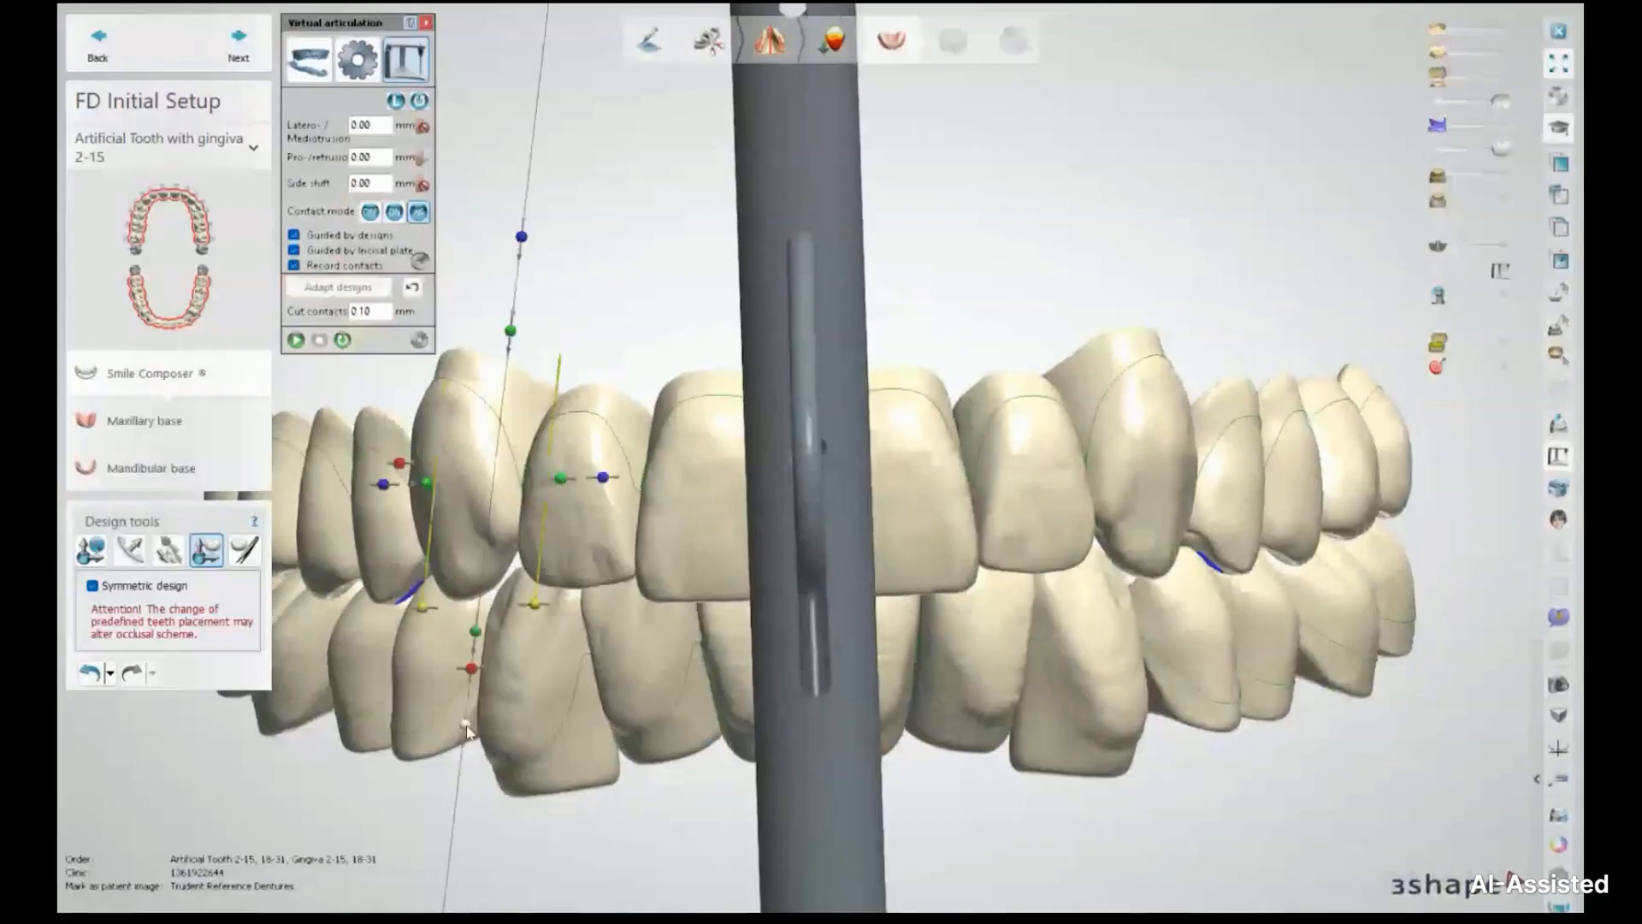
{"action": "left_click_drag", "start_coordinate": [467, 727], "coordinate": [467, 738]}
{"action": "right_click_drag", "start_coordinate": [616, 727], "coordinate": [598, 716]}
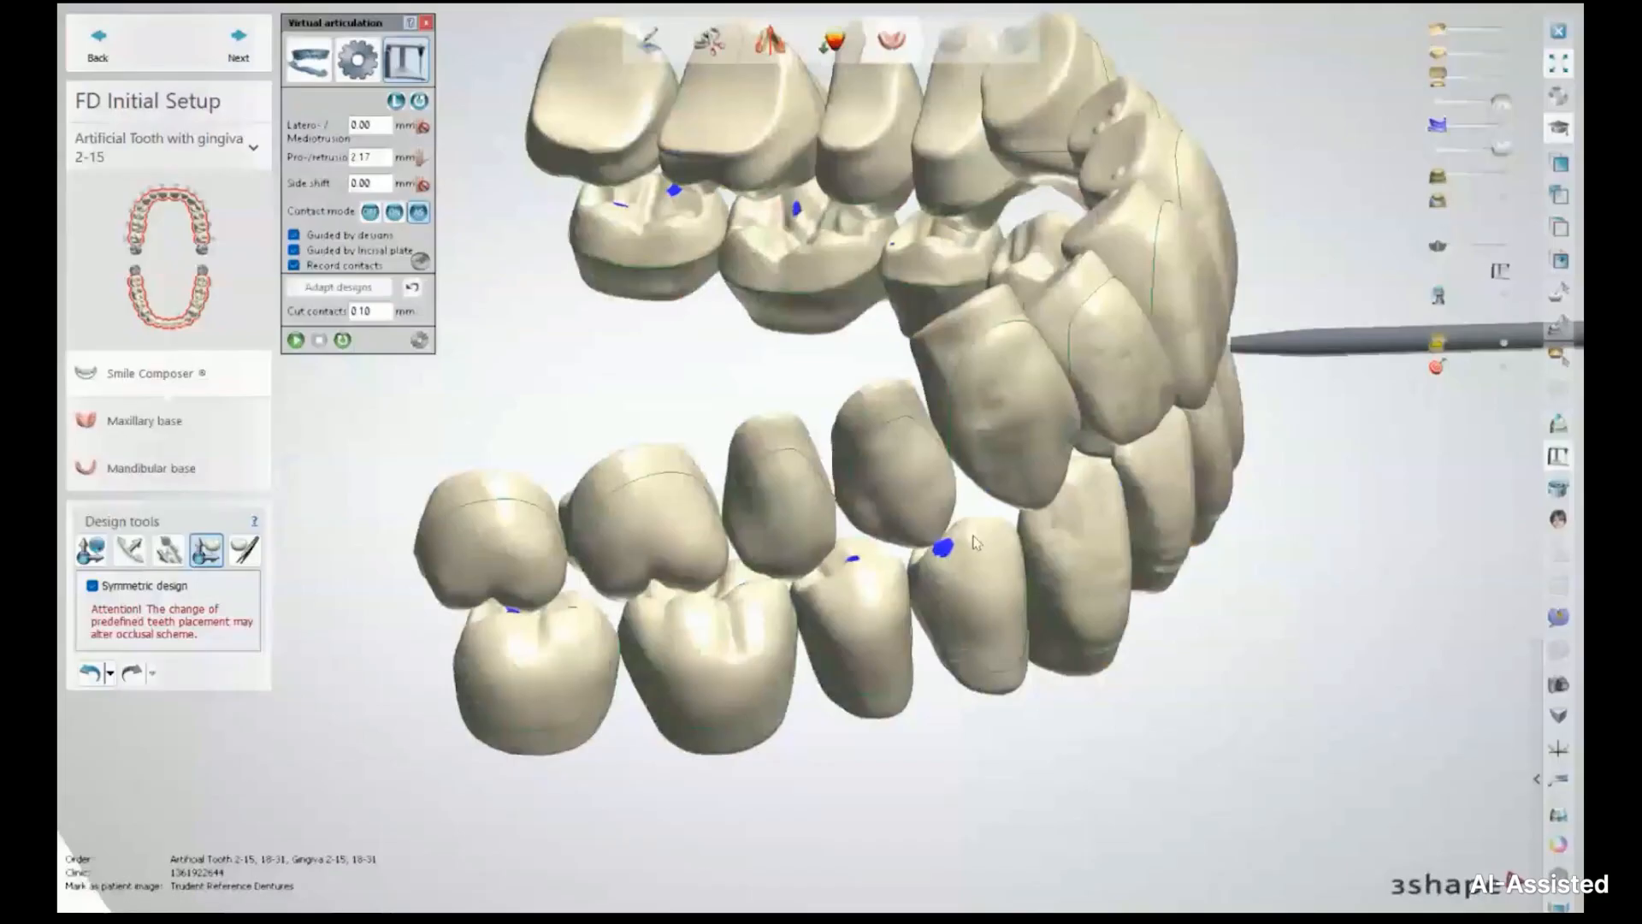
{"action": "left_click", "coordinate": [419, 102]}
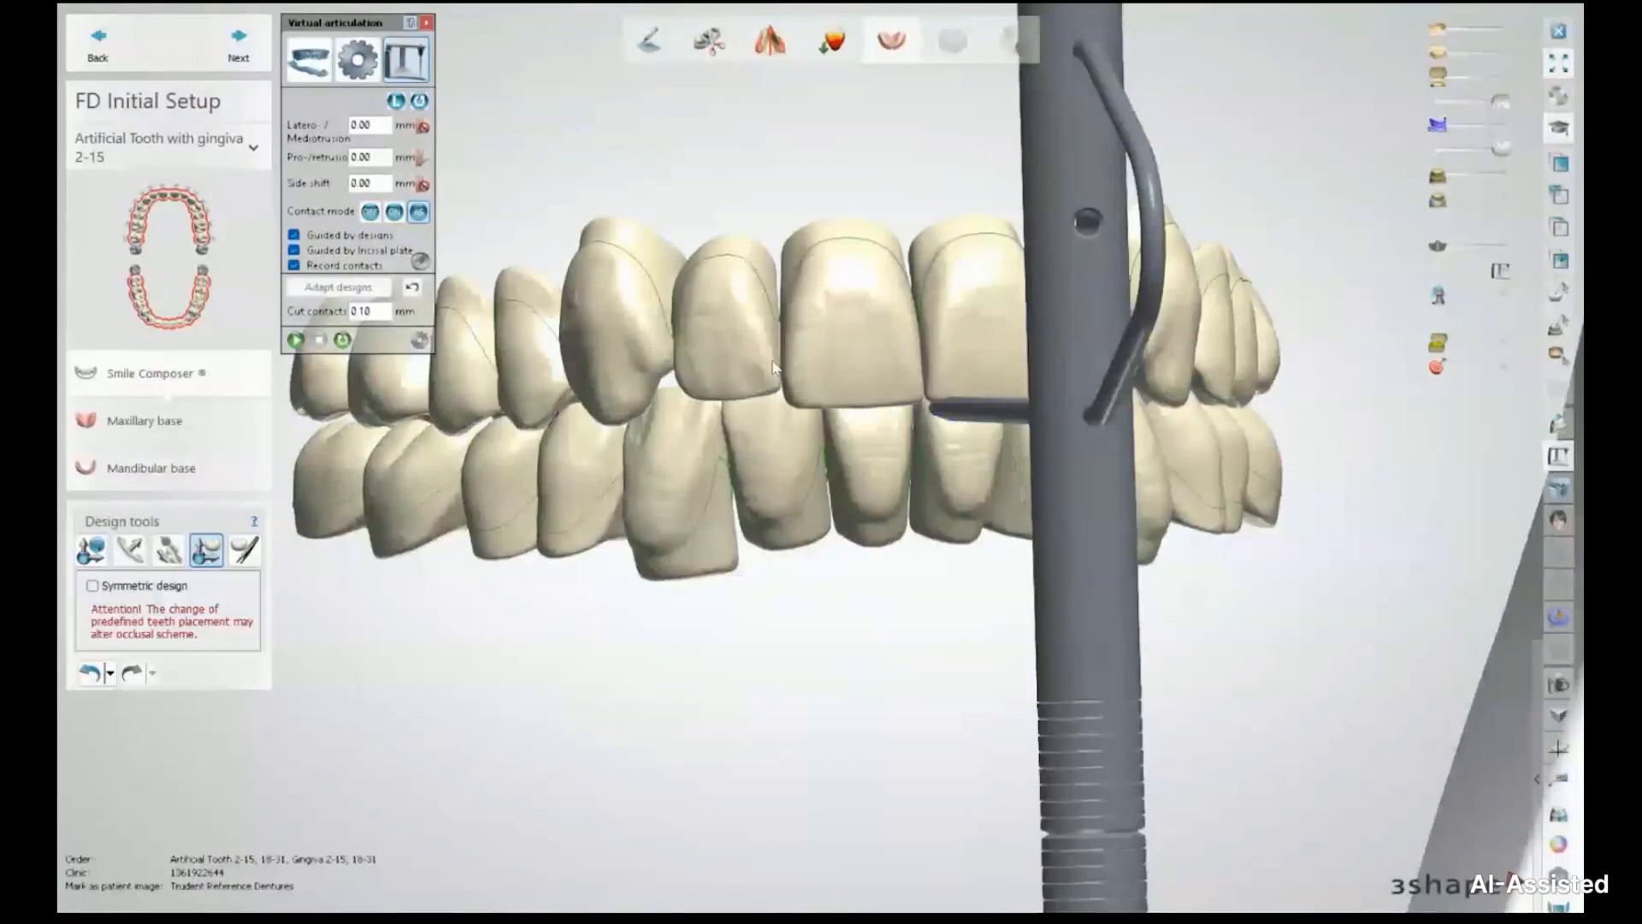
Show the upper and lower models with the teeth again and proceed from the tooth setup to the maxillary base design
{"action": "scroll", "coordinate": [772, 368], "scroll_direction": "down", "scroll_amount": 5}
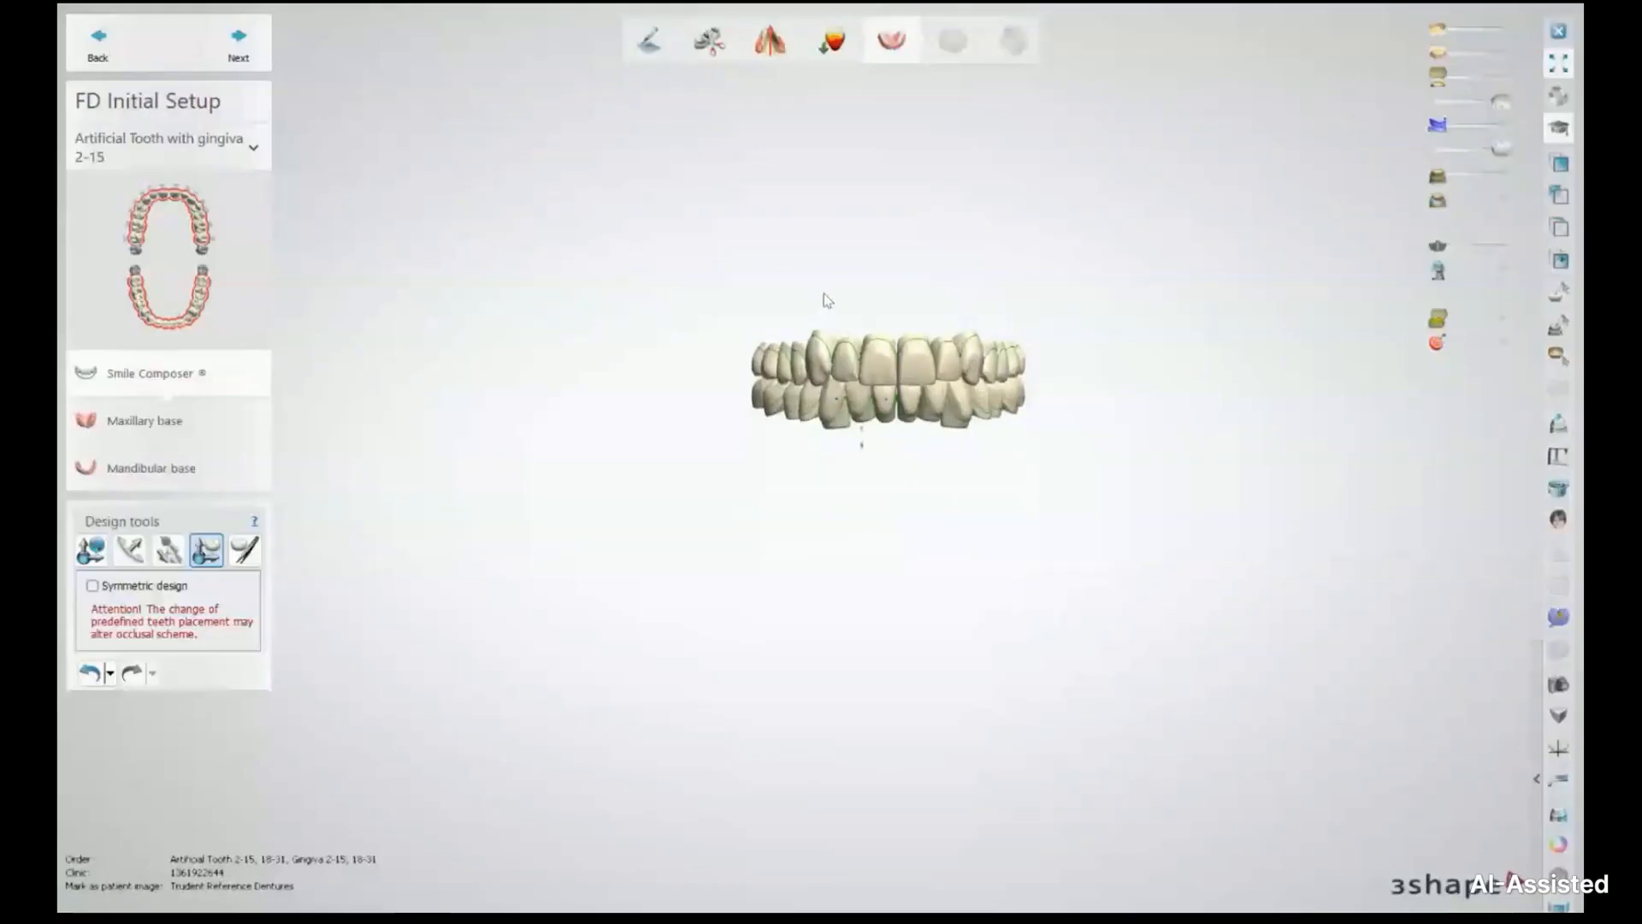
{"action": "scroll", "coordinate": [962, 308], "scroll_direction": "up", "scroll_amount": 2}
{"action": "right_click_drag", "start_coordinate": [959, 302], "coordinate": [906, 278]}
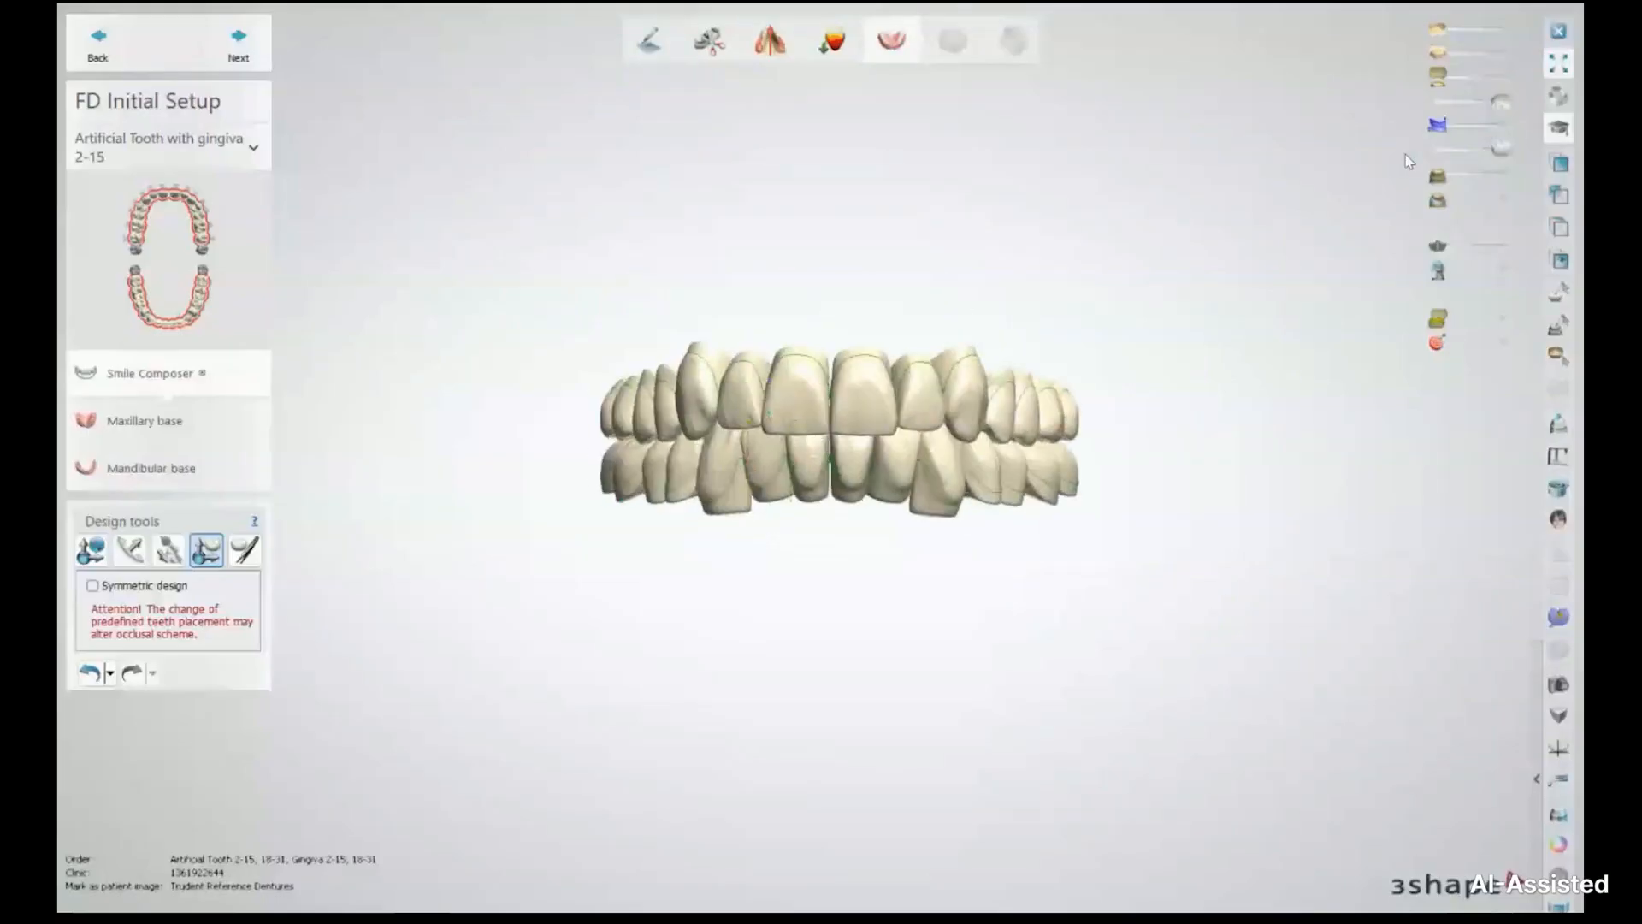
{"action": "mouse_move", "coordinate": [1441, 128]}
{"action": "left_mouse_down"}
{"action": "mouse_move", "coordinate": [1510, 131]}
{"action": "mouse_move", "coordinate": [1442, 119]}
{"action": "left_mouse_up"}
{"action": "left_click", "coordinate": [241, 39]}
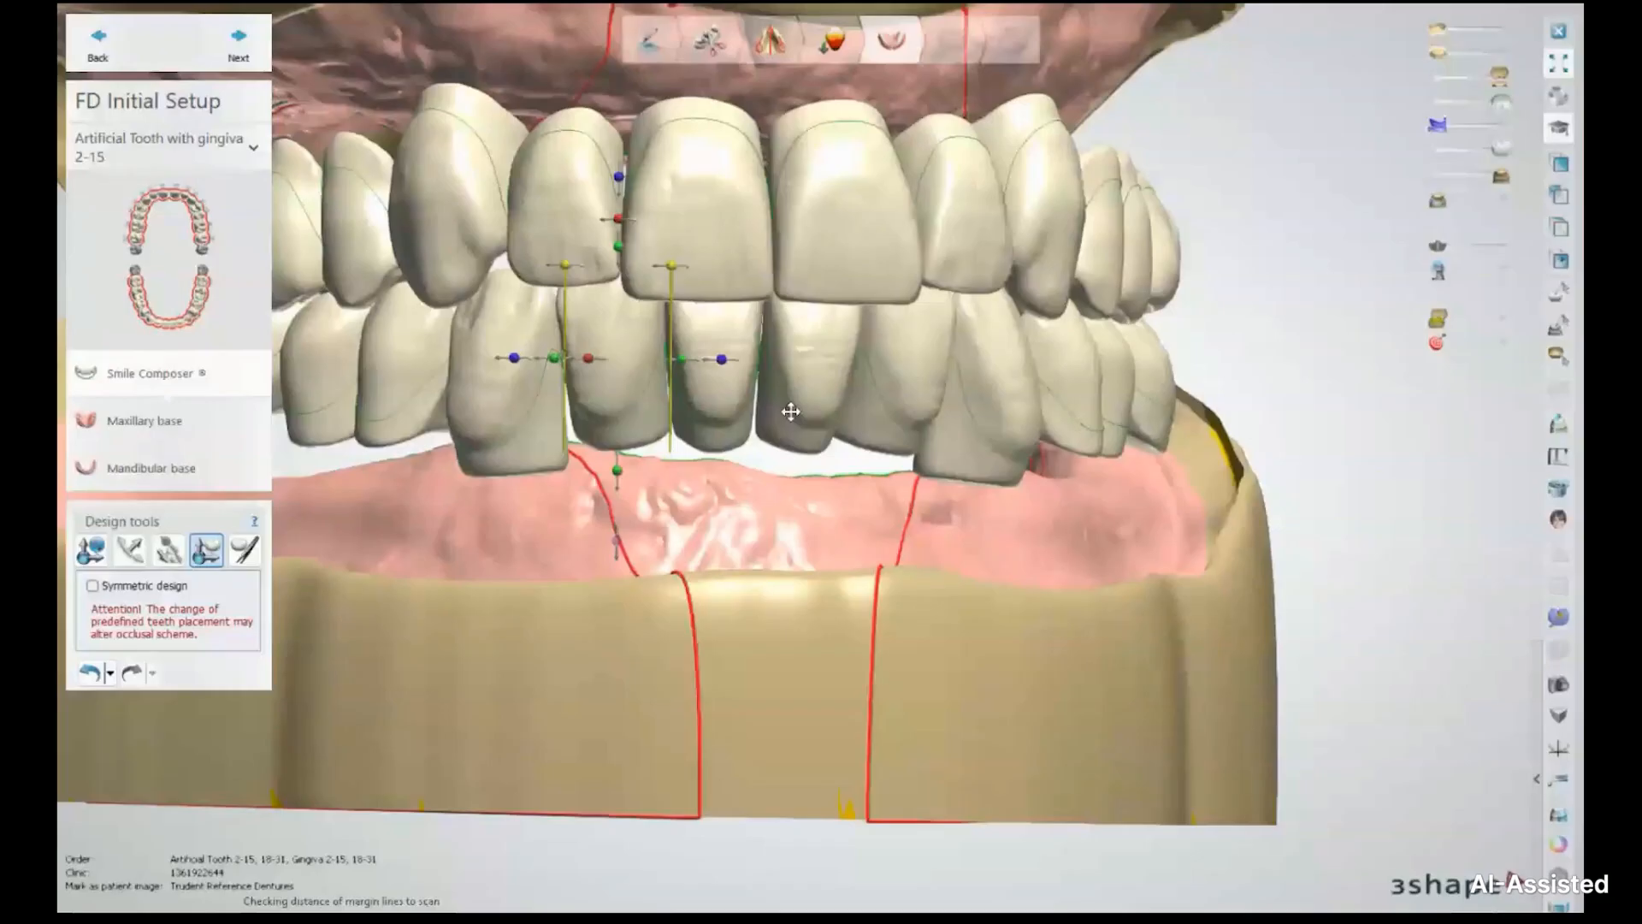
{"action": "right_click_drag", "start_coordinate": [790, 411], "coordinate": [1035, 514]}
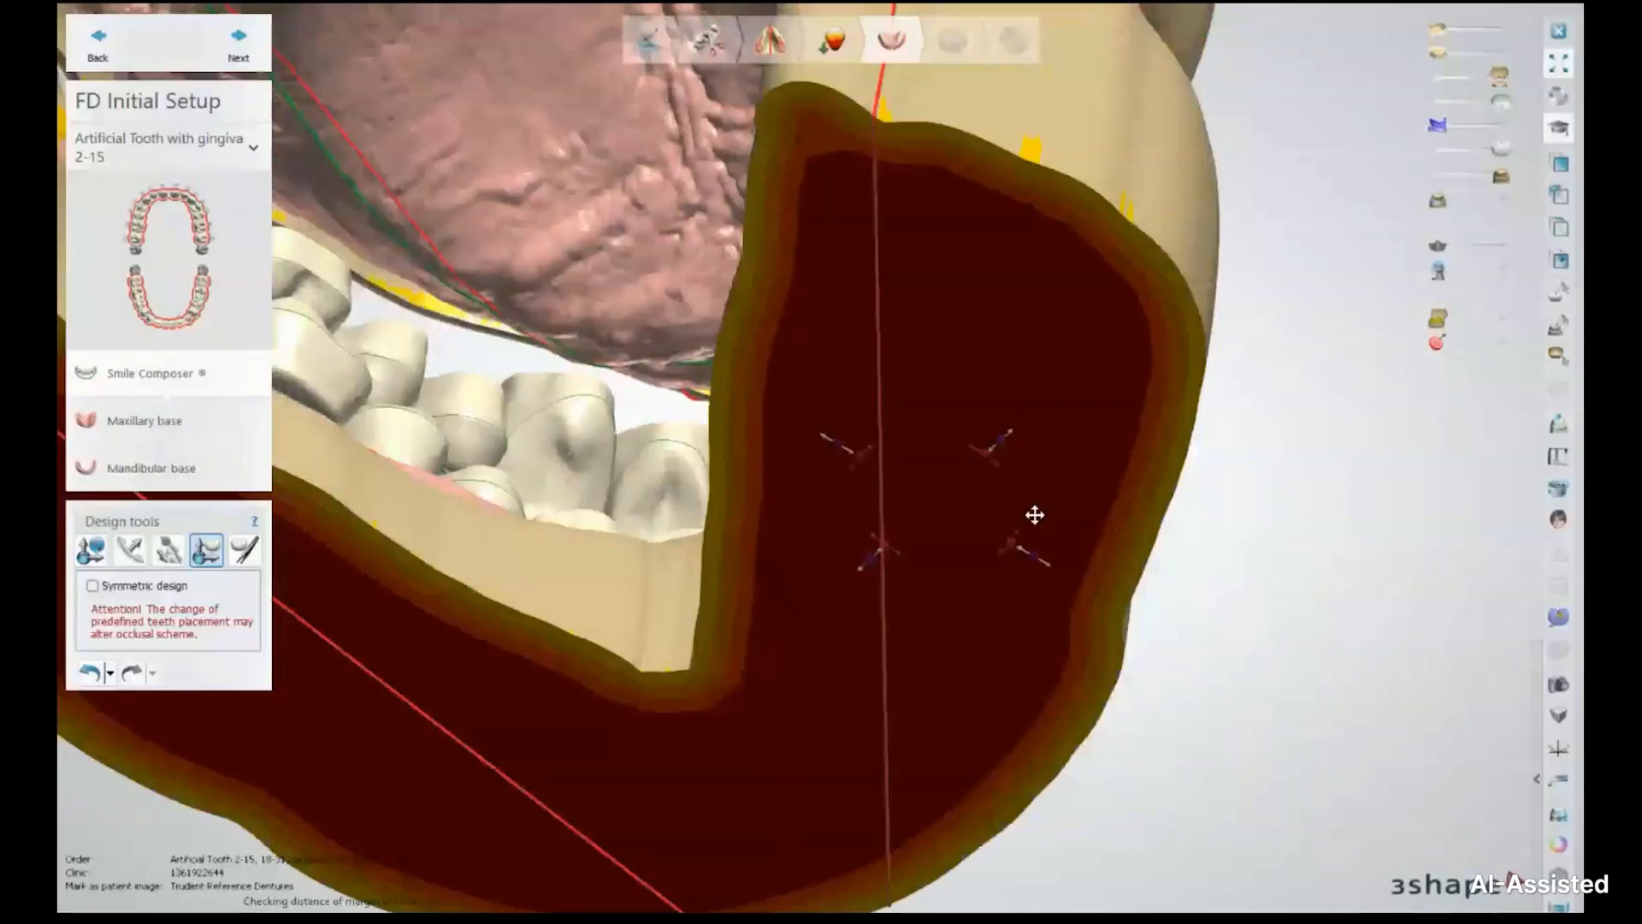
{"action": "right_click_drag", "start_coordinate": [1035, 514], "coordinate": [615, 308]}
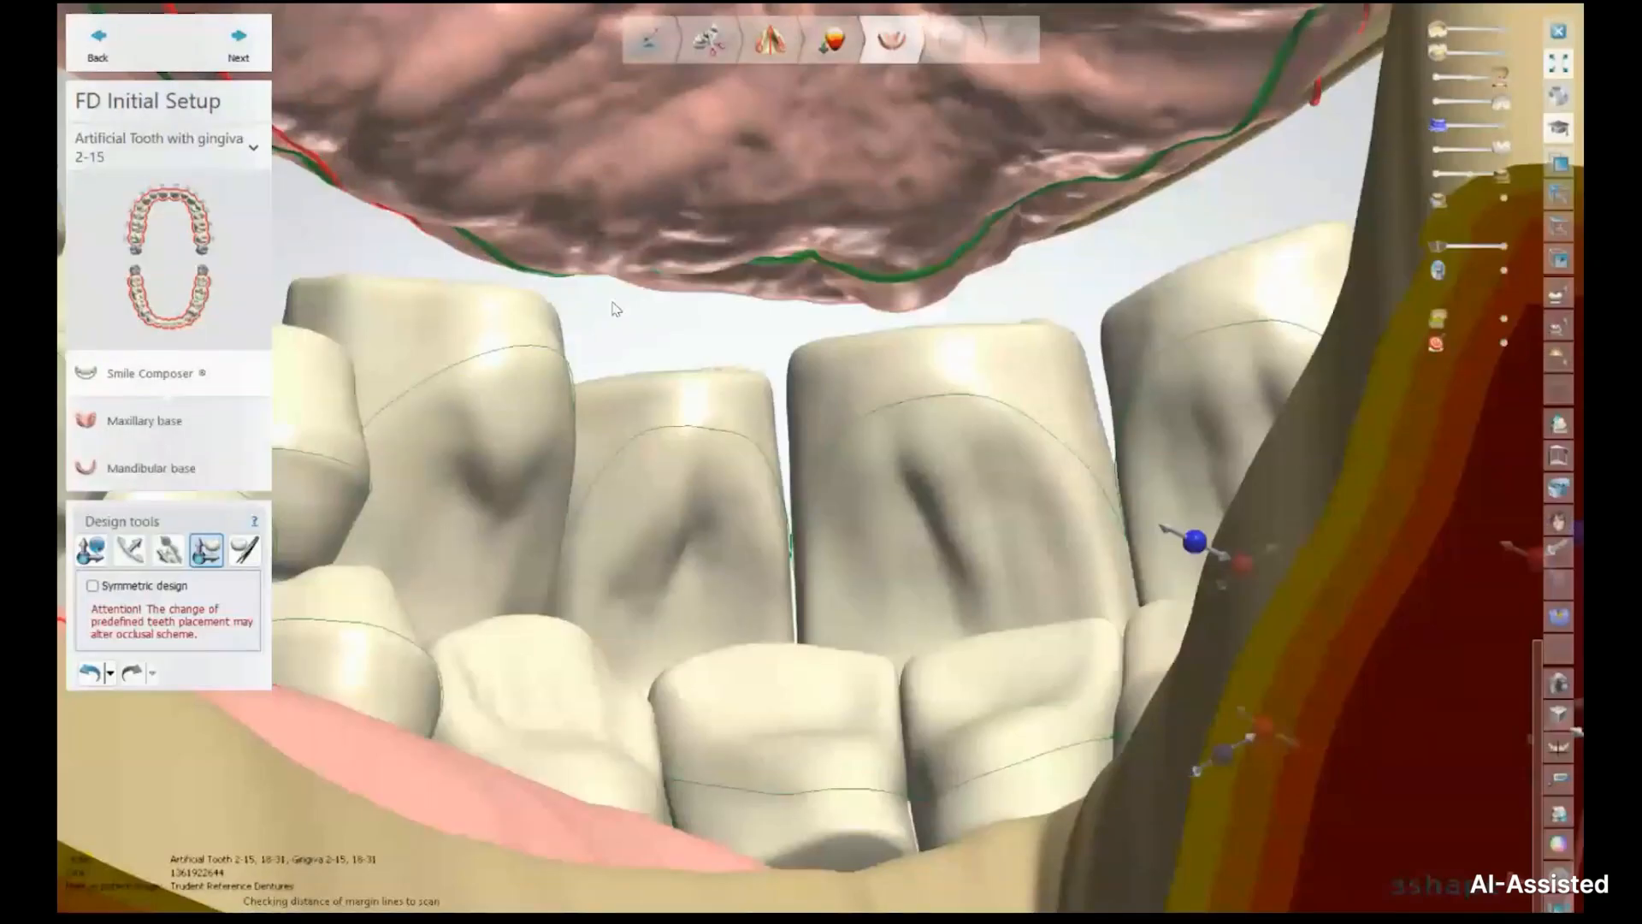
{"action": "scroll", "coordinate": [591, 197], "scroll_direction": "down", "scroll_amount": 5}
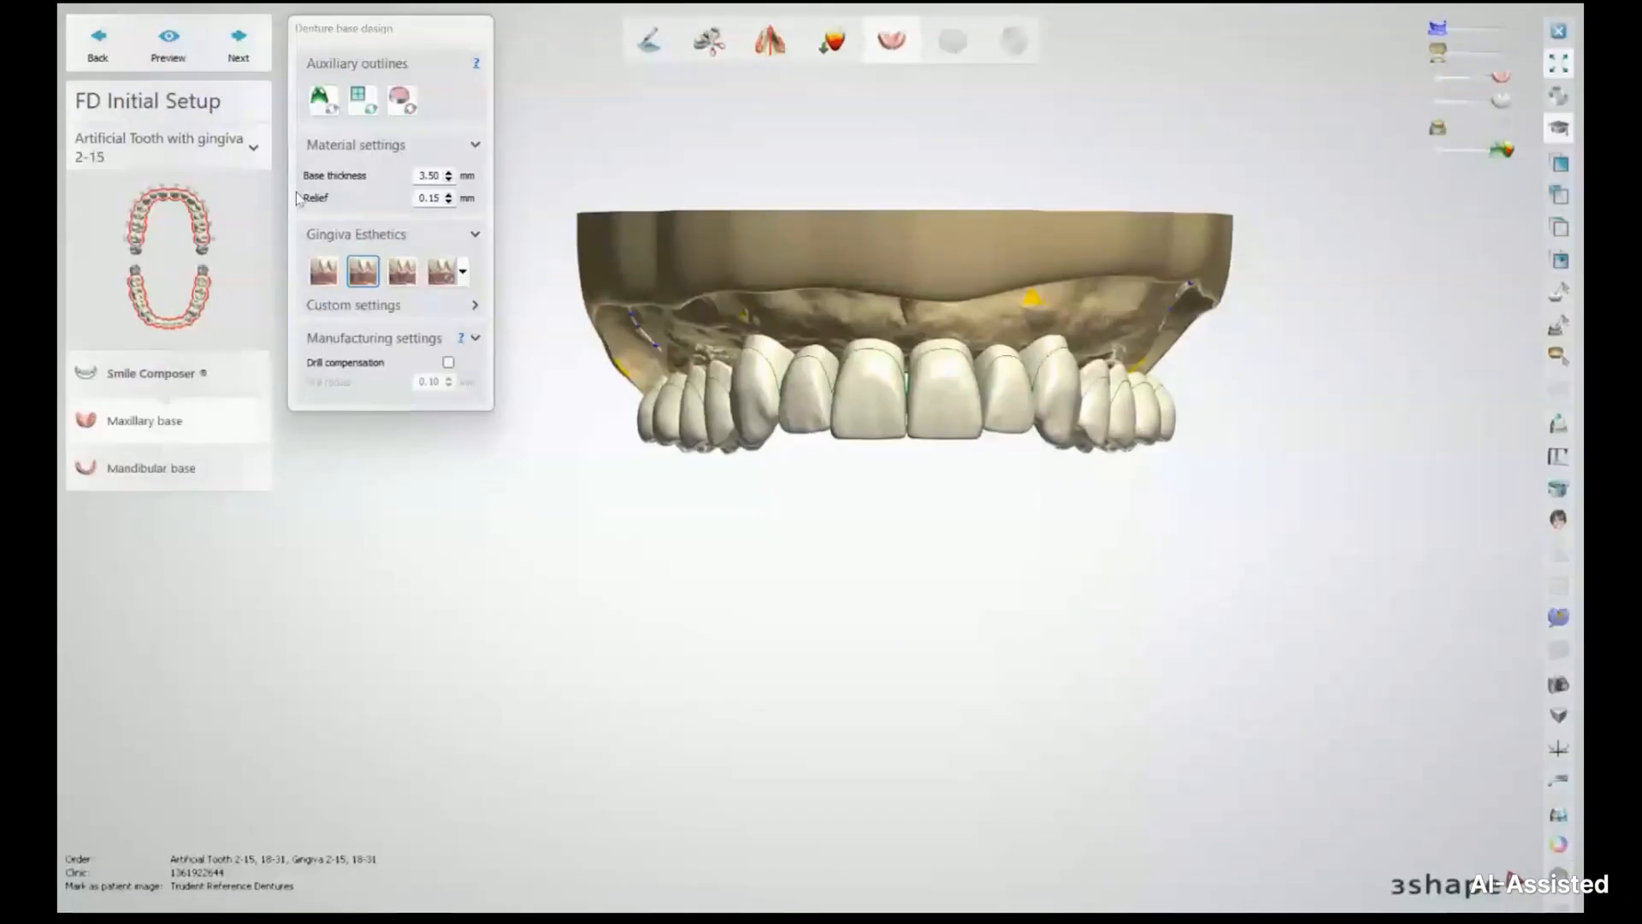
Set the base thickness of the maxillary denture base to 2.50 mm
{"action": "left_click", "coordinate": [449, 179]}
{"action": "left_click", "coordinate": [449, 179]}
{"action": "left_click", "coordinate": [449, 180]}
{"action": "left_click", "coordinate": [449, 180]}
{"action": "left_click", "coordinate": [449, 180]}
{"action": "left_click", "coordinate": [449, 179]}
{"action": "left_click", "coordinate": [449, 180]}
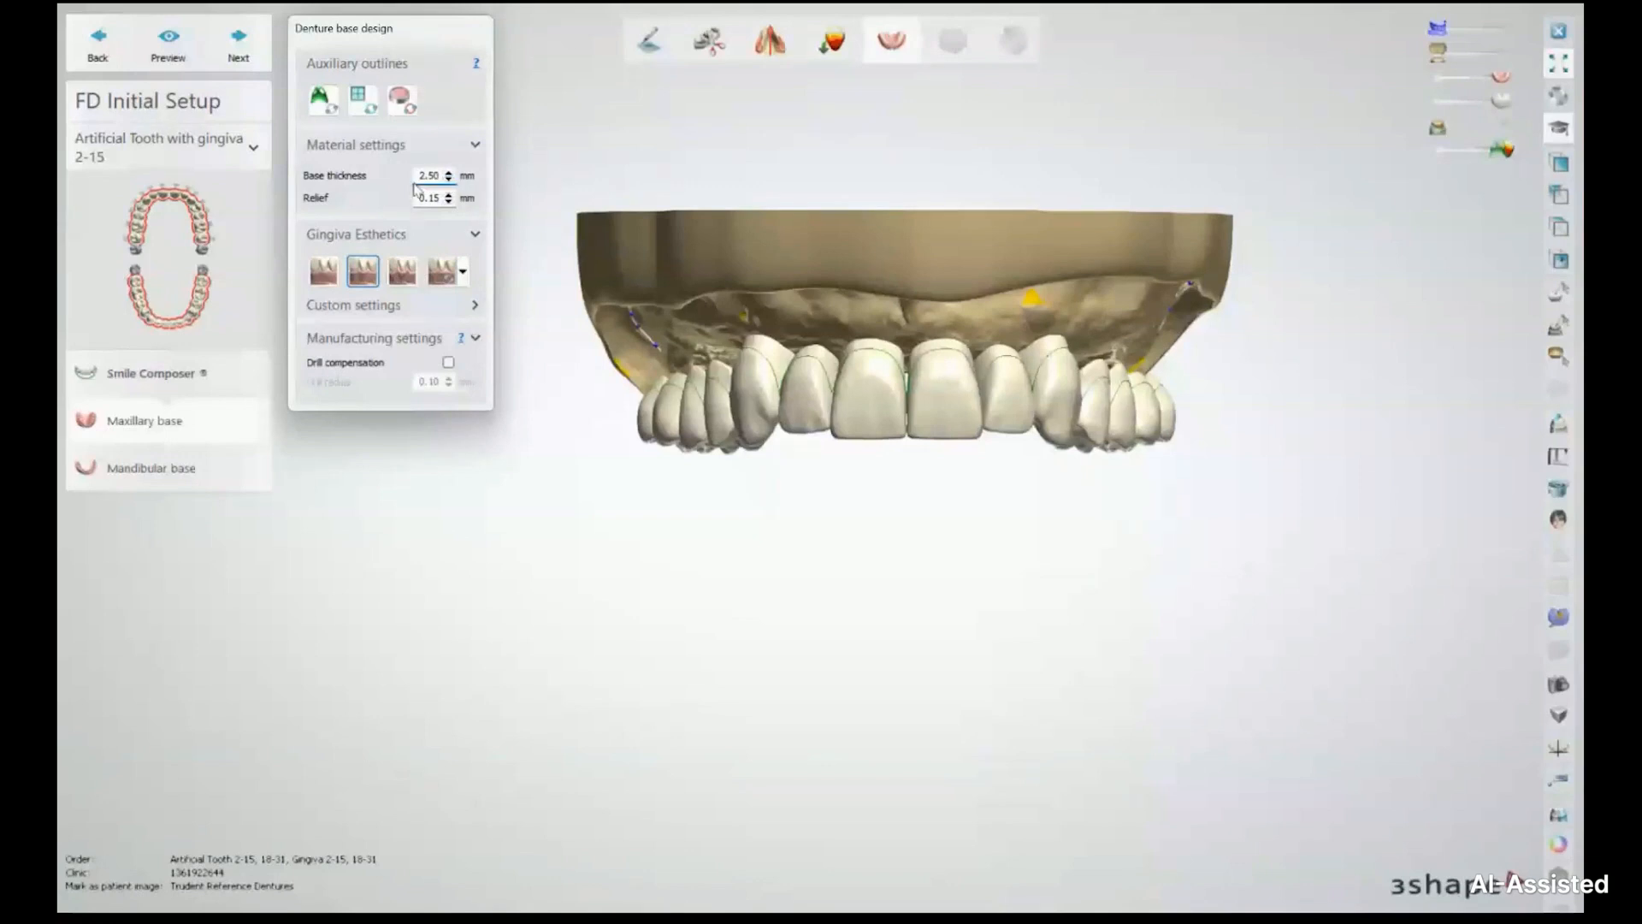
{"action": "double_click", "coordinate": [431, 204]}
{"action": "left_click", "coordinate": [431, 204]}
Draw a closed relief zone around the rugae area of the front palate on the upper model
{"action": "right_click_drag", "start_coordinate": [890, 281], "coordinate": [894, 124]}
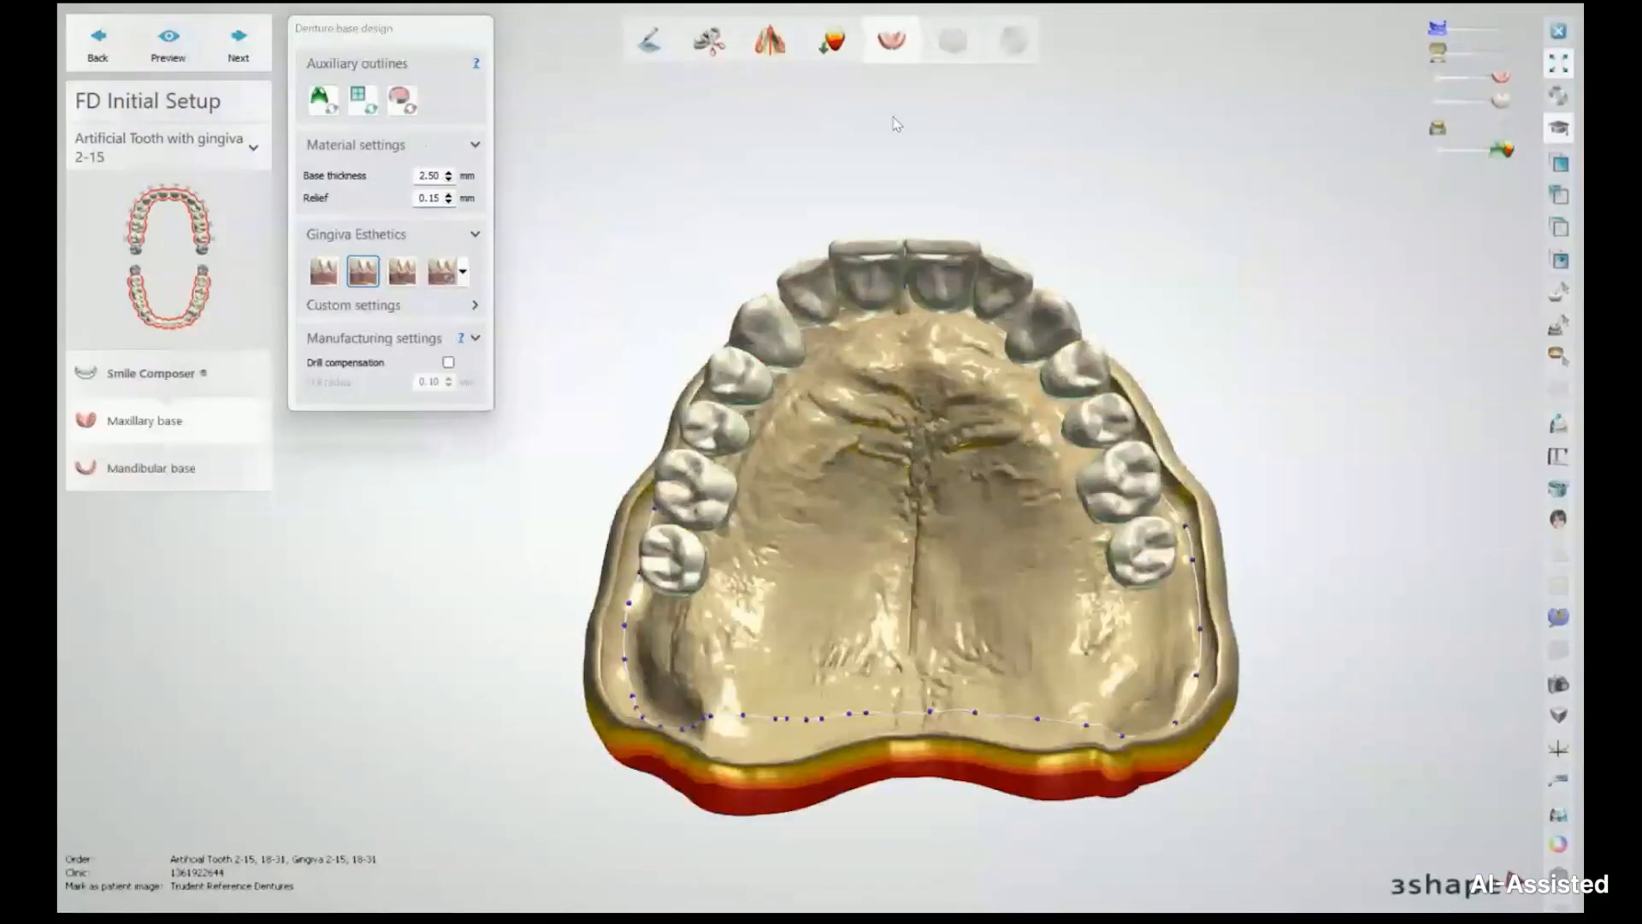
{"action": "right_click_drag", "start_coordinate": [893, 124], "coordinate": [915, 160]}
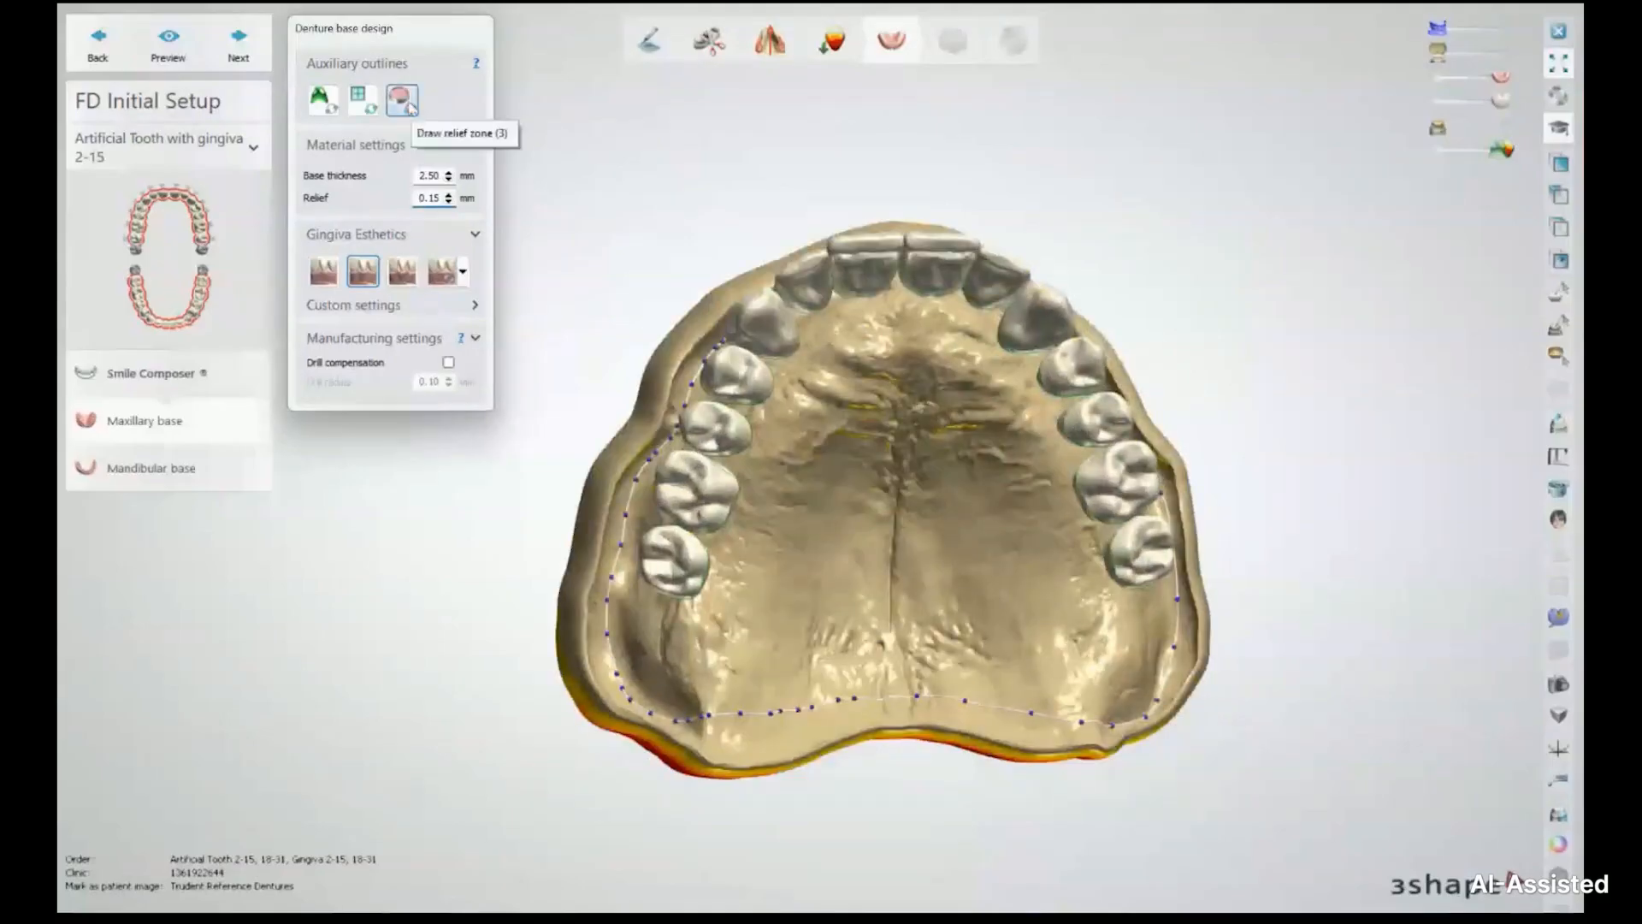
{"action": "left_click", "coordinate": [947, 342]}
{"action": "left_click", "coordinate": [867, 336]}
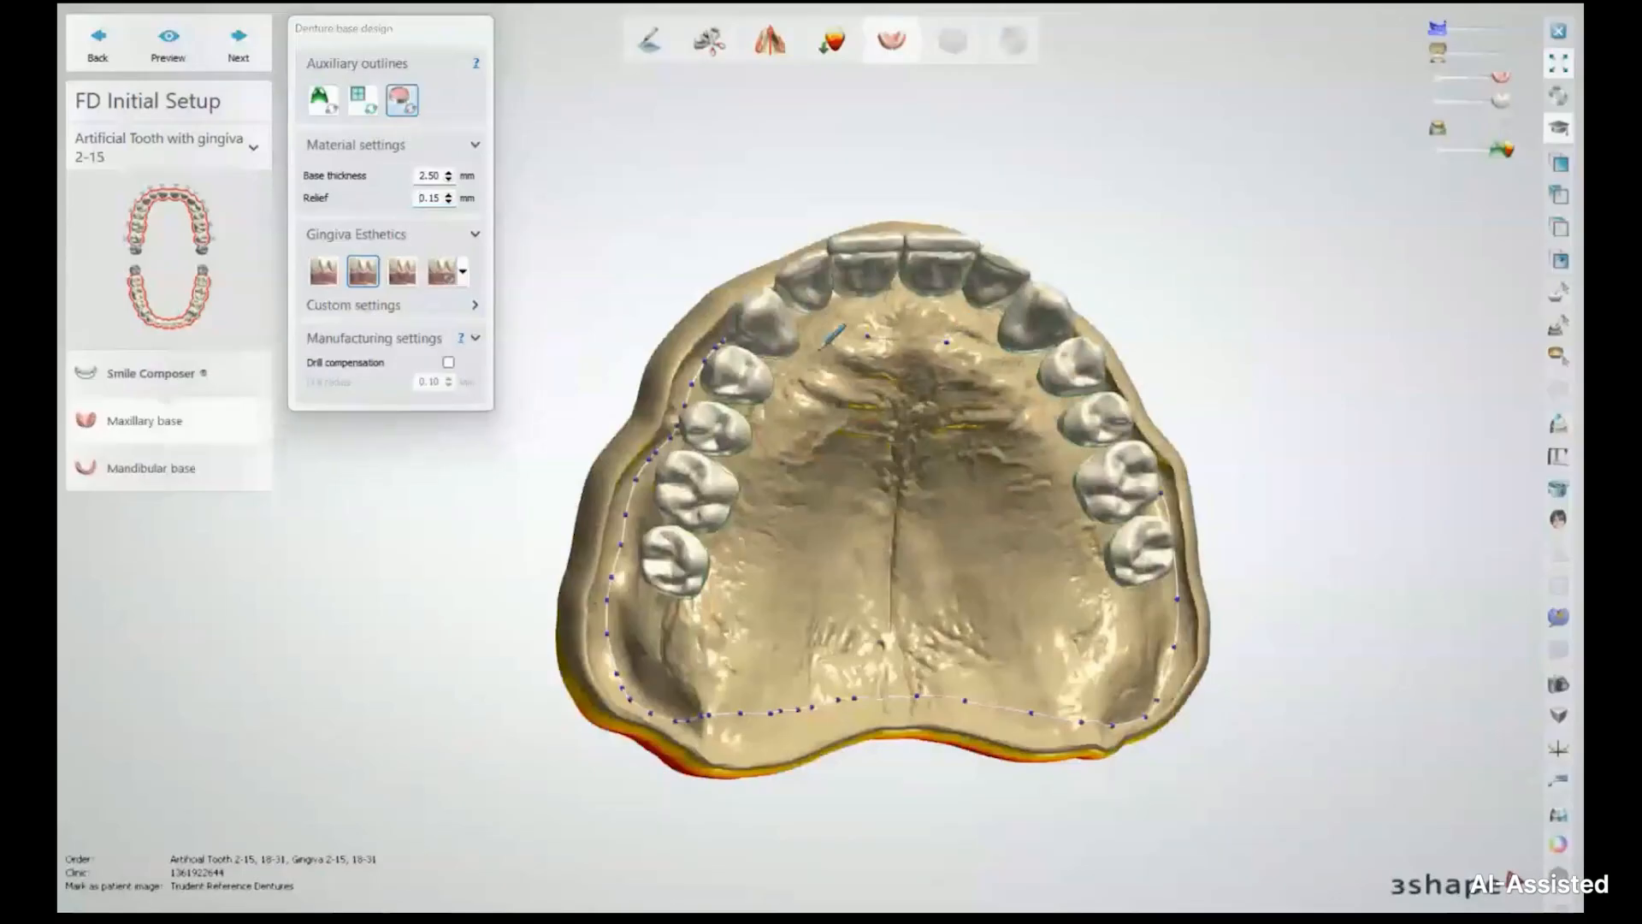
{"action": "left_click", "coordinate": [801, 362]}
{"action": "left_click", "coordinate": [787, 403]}
{"action": "left_click", "coordinate": [800, 451]}
{"action": "left_click", "coordinate": [865, 472]}
{"action": "left_click", "coordinate": [923, 477]}
{"action": "left_click", "coordinate": [981, 468]}
{"action": "left_click", "coordinate": [1028, 446]}
{"action": "left_click", "coordinate": [1021, 397]}
{"action": "left_click", "coordinate": [986, 360]}
{"action": "left_click", "coordinate": [947, 342]}
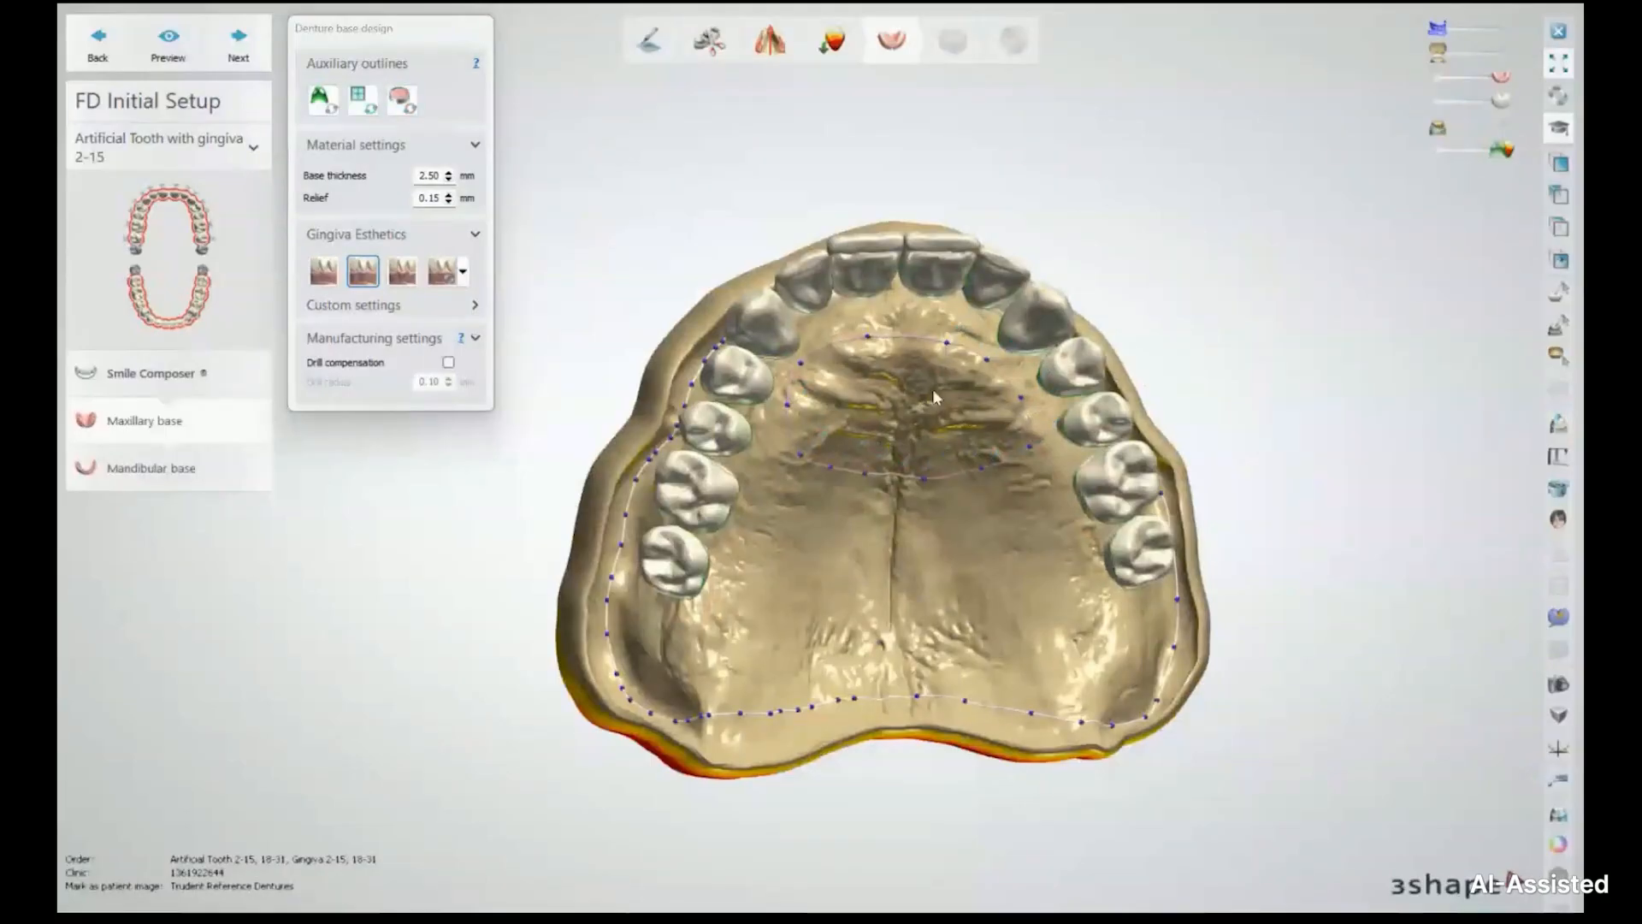
Examine the previewed maxillary gingiva around the upper teeth from the front and the side
{"action": "scroll", "coordinate": [932, 388], "scroll_direction": "up", "scroll_amount": 2}
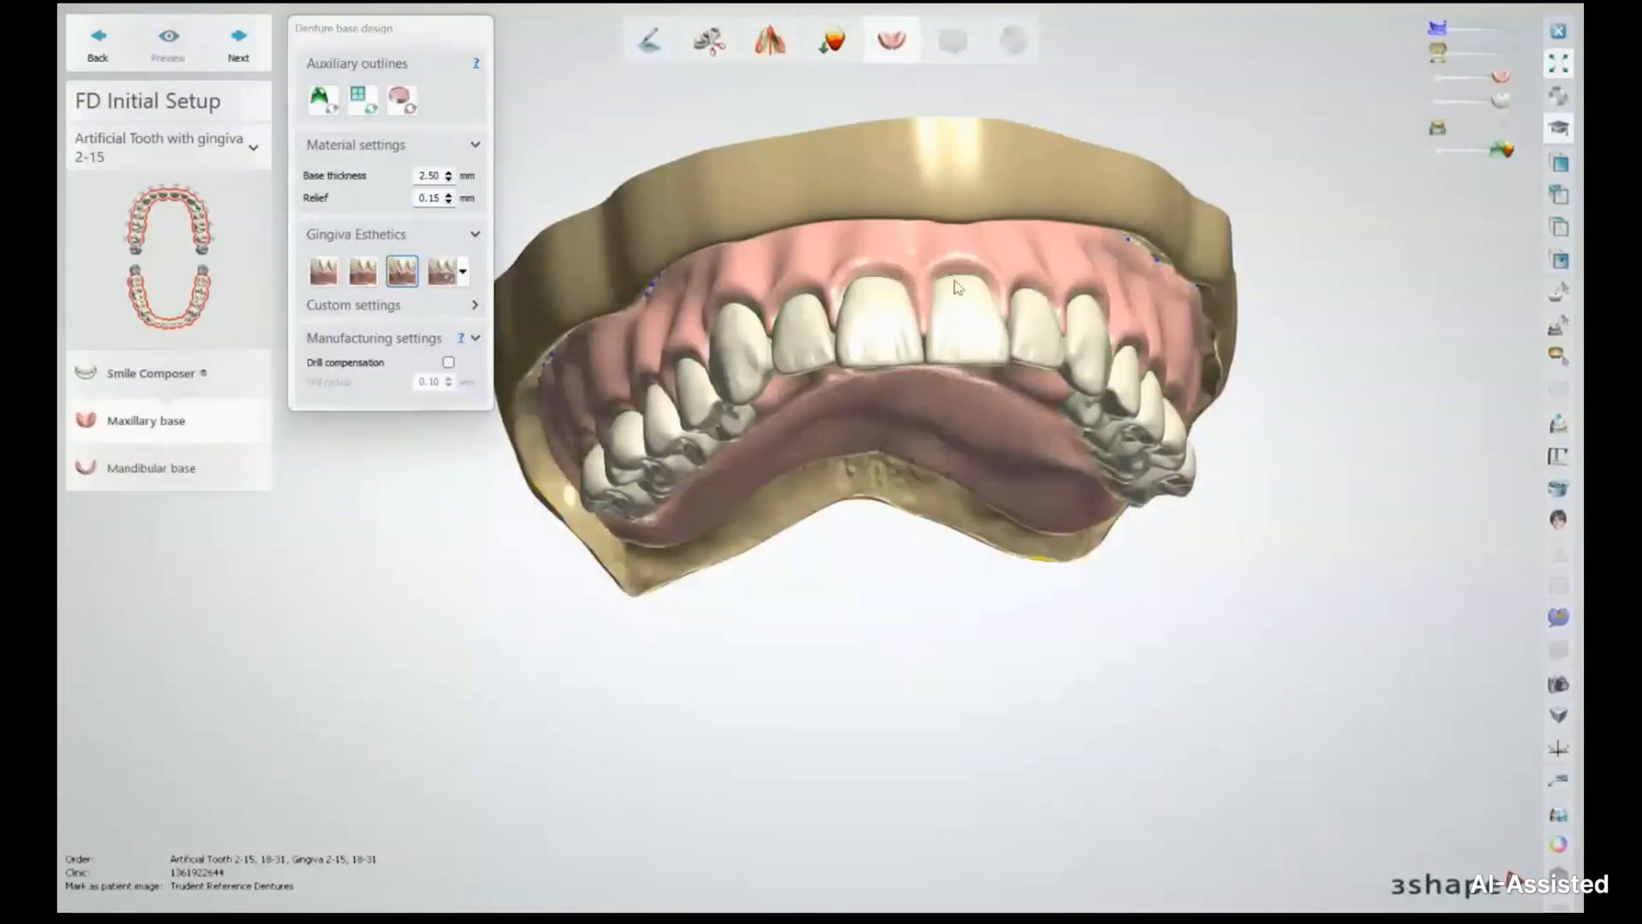
{"action": "right_click_drag", "start_coordinate": [954, 280], "coordinate": [674, 311]}
{"action": "scroll", "coordinate": [674, 311], "scroll_direction": "up", "scroll_amount": 1}
{"action": "middle_click_drag", "start_coordinate": [674, 311], "coordinate": [816, 340]}
{"action": "scroll", "coordinate": [816, 340], "scroll_direction": "up", "scroll_amount": 1}
{"action": "right_click_drag", "start_coordinate": [817, 345], "coordinate": [1169, 275]}
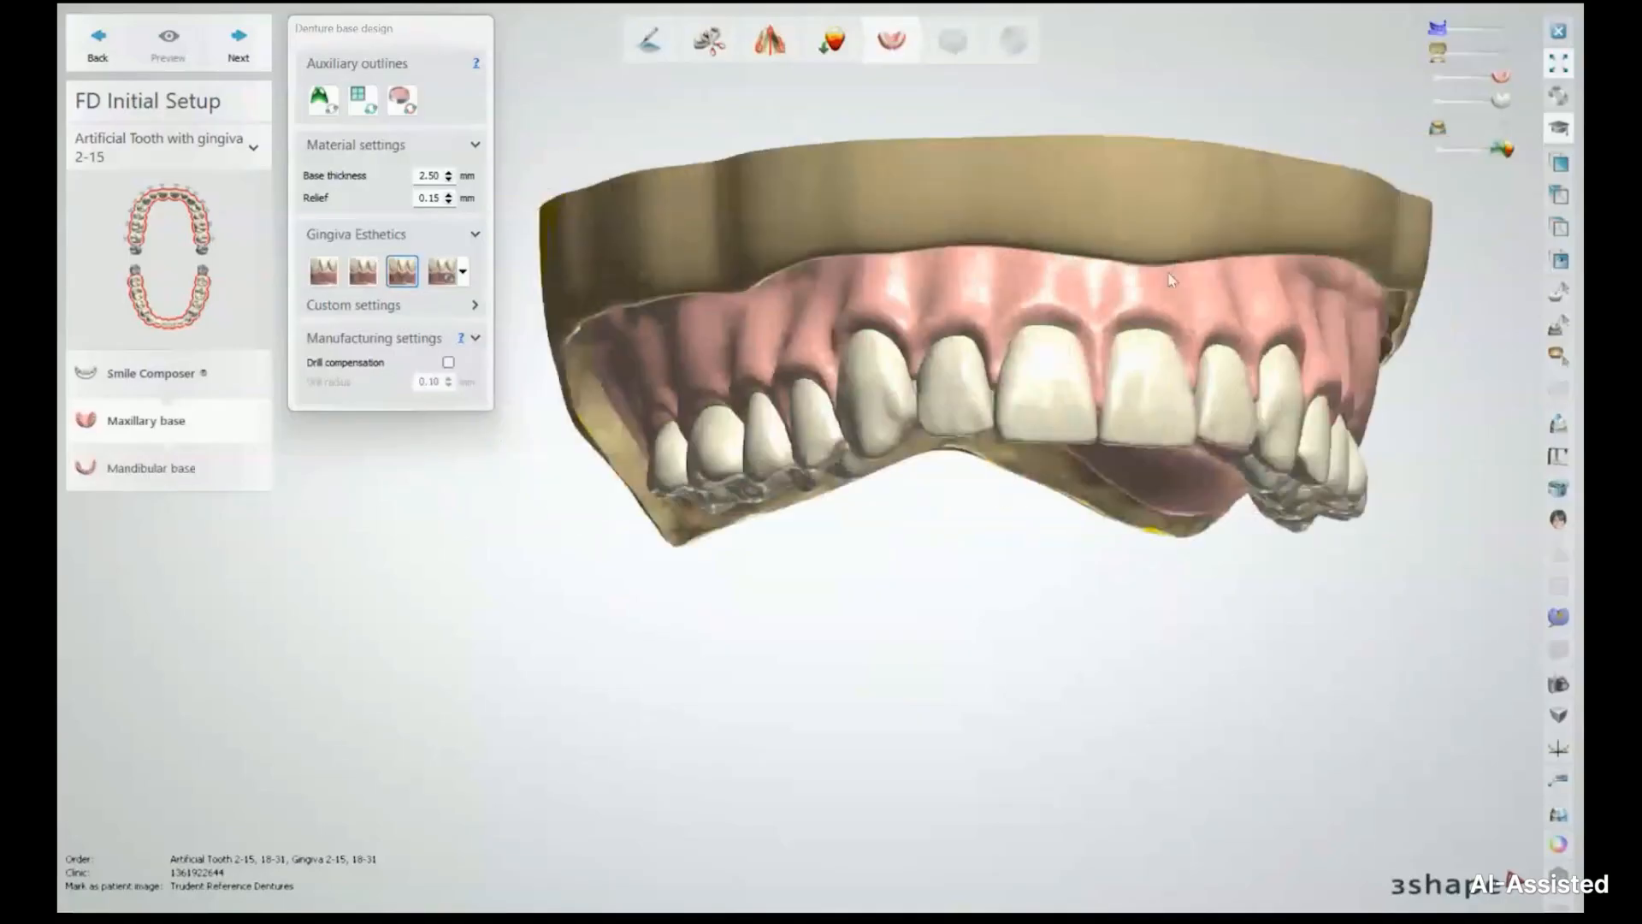
Preview the maxillary base with the first gingiva esthetics preset and expand the custom gingiva settings
{"action": "left_click", "coordinate": [323, 272]}
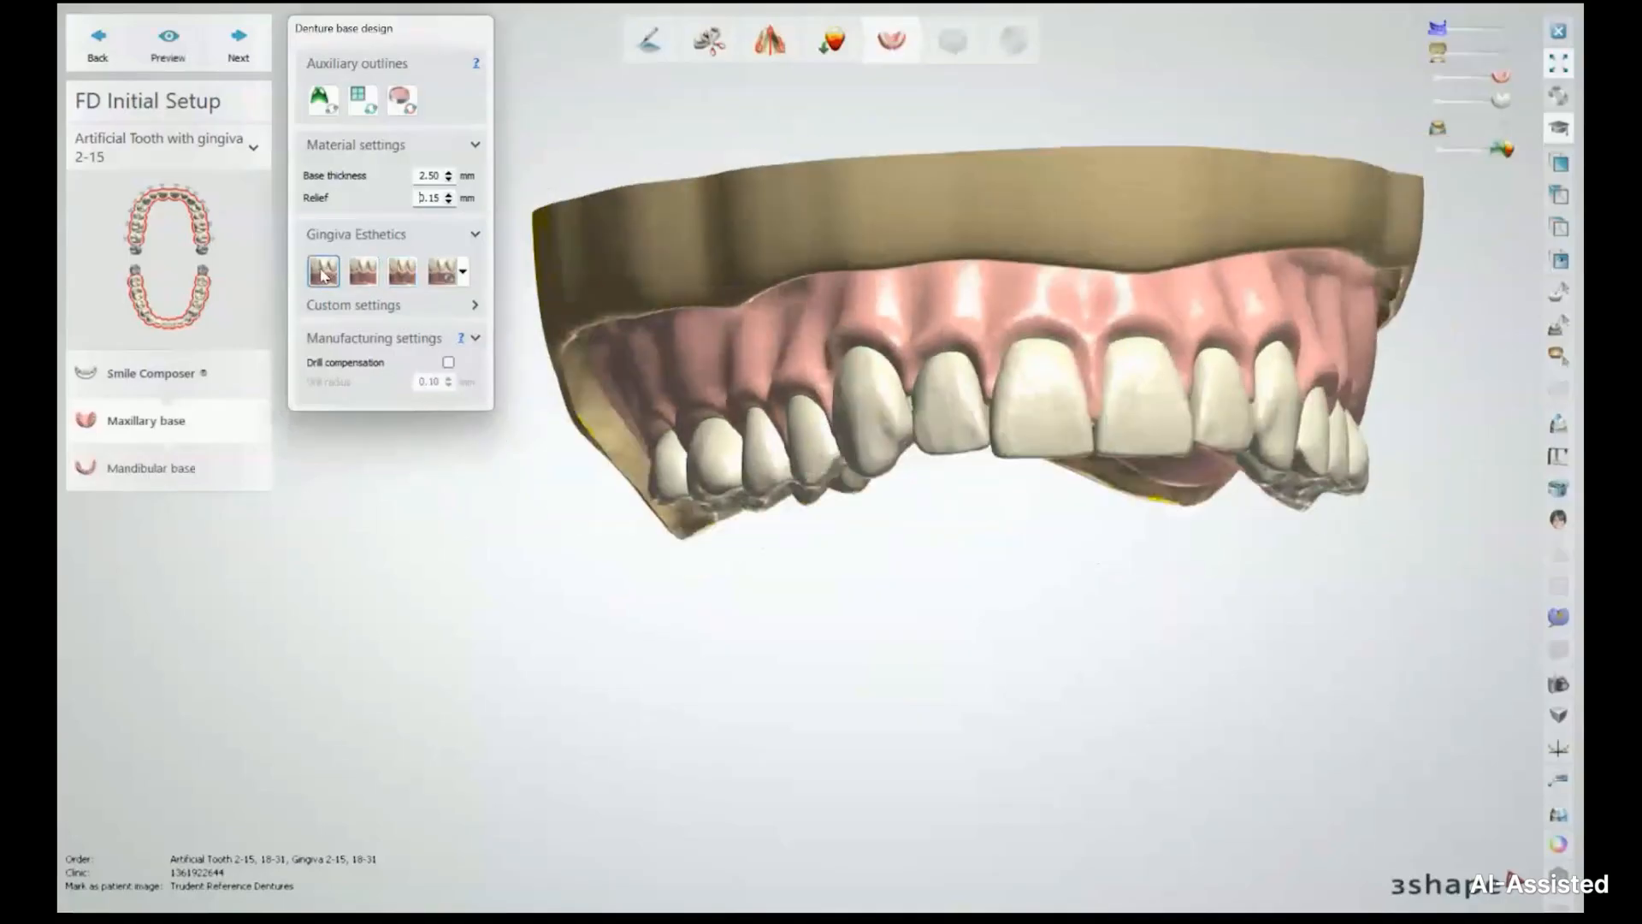
{"action": "left_click", "coordinate": [168, 42]}
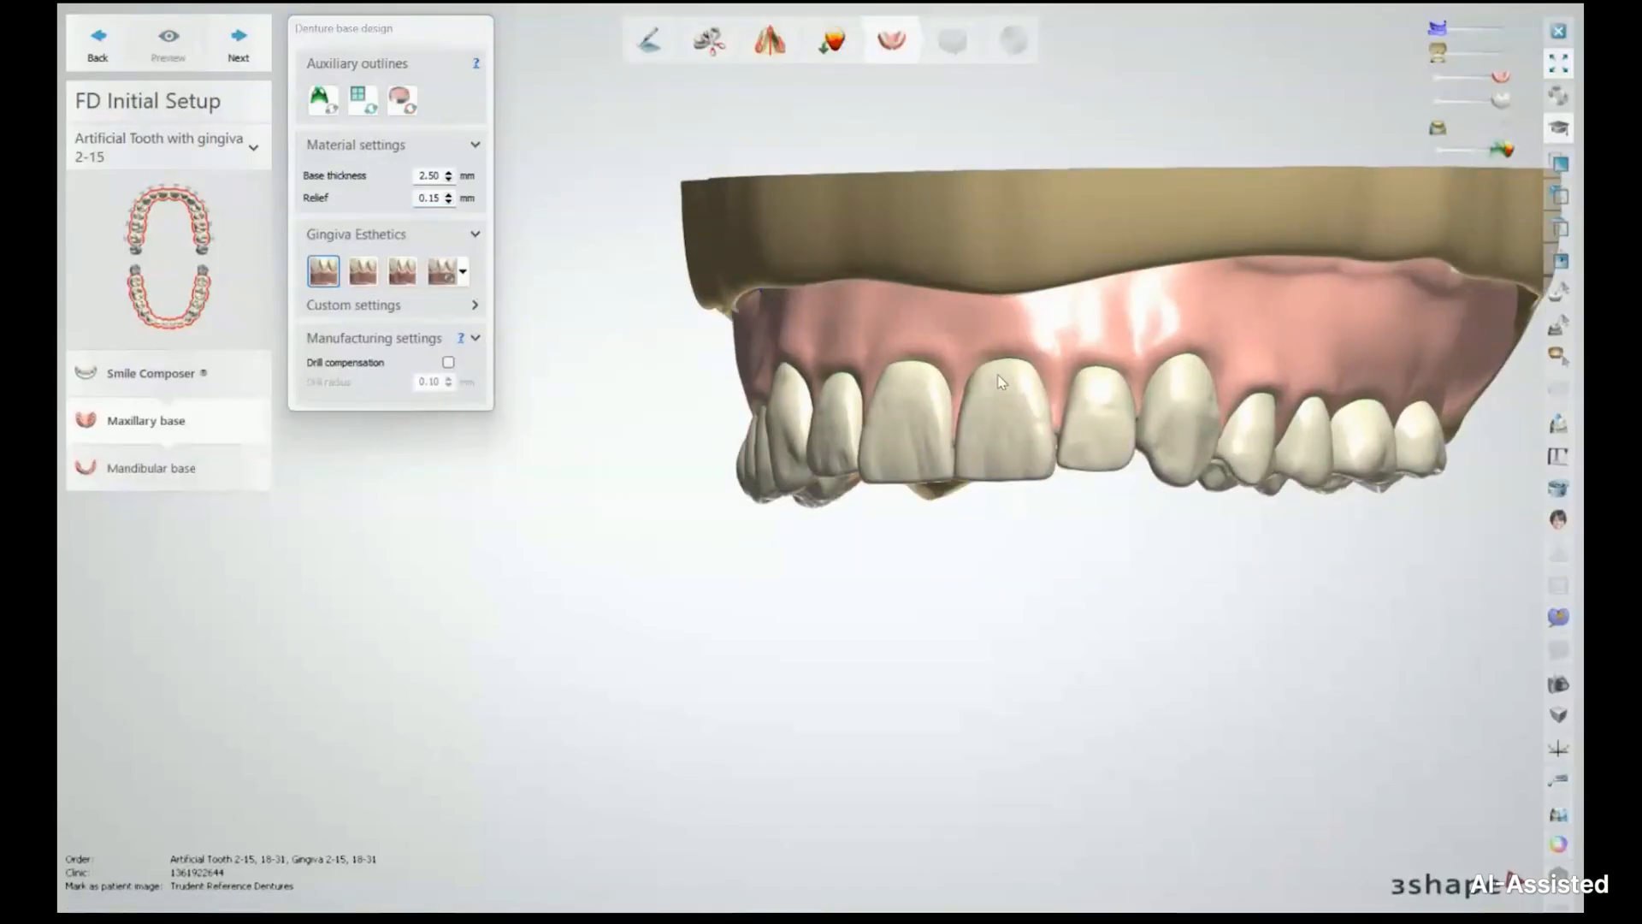
{"action": "right_click_drag", "start_coordinate": [1001, 383], "coordinate": [957, 412]}
{"action": "scroll", "coordinate": [957, 412], "scroll_direction": "down", "scroll_amount": 1}
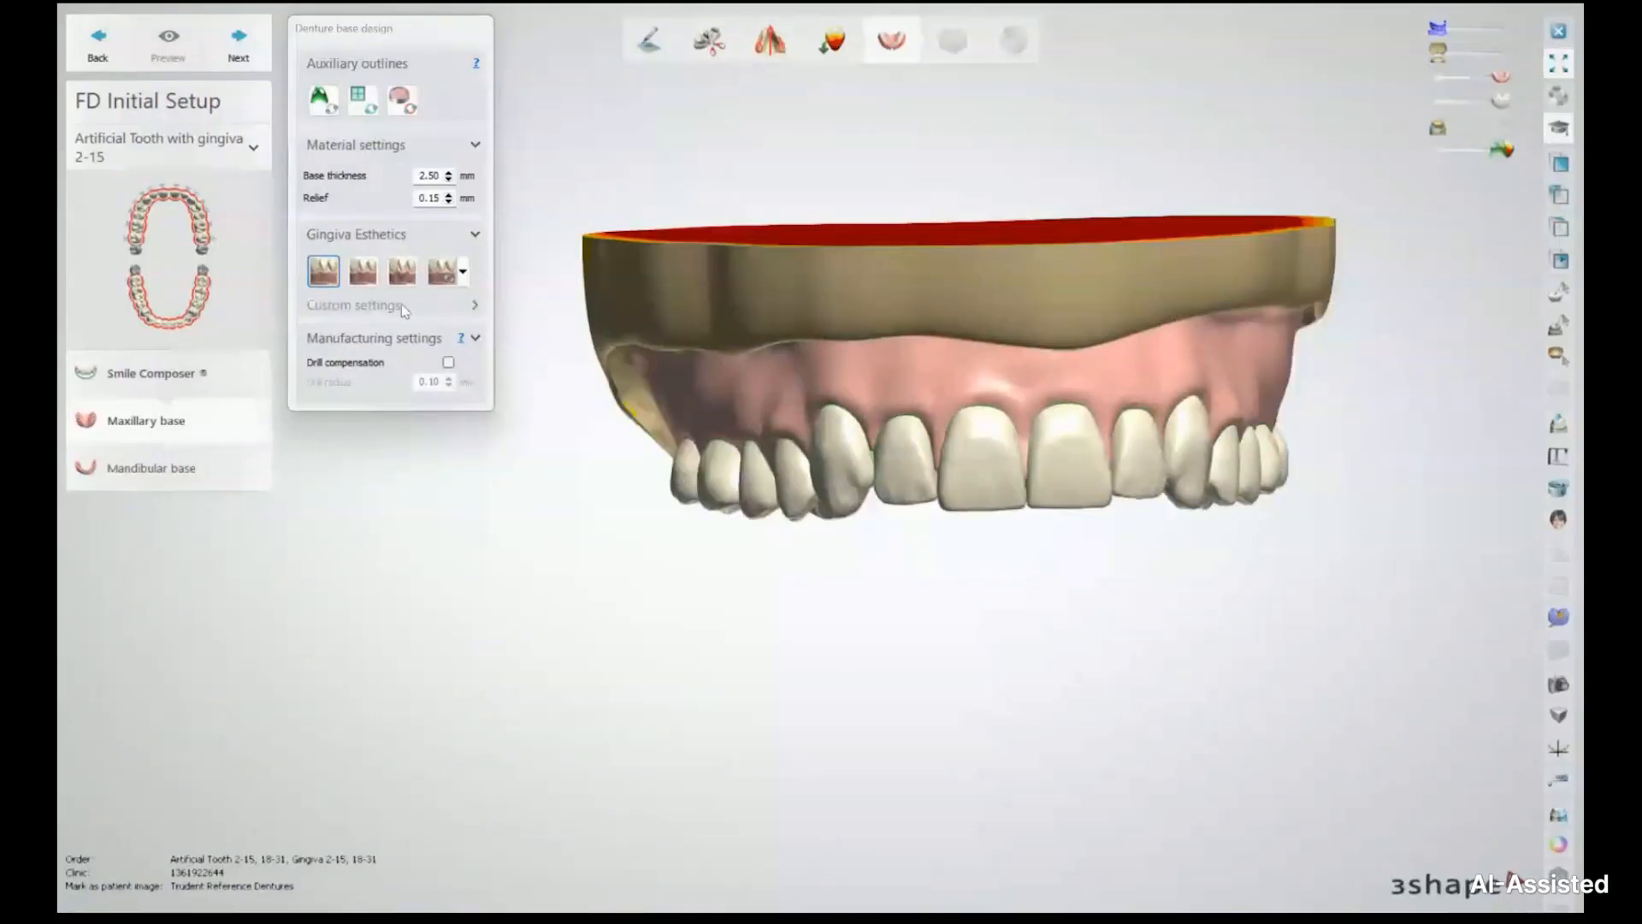
{"action": "left_click", "coordinate": [402, 304]}
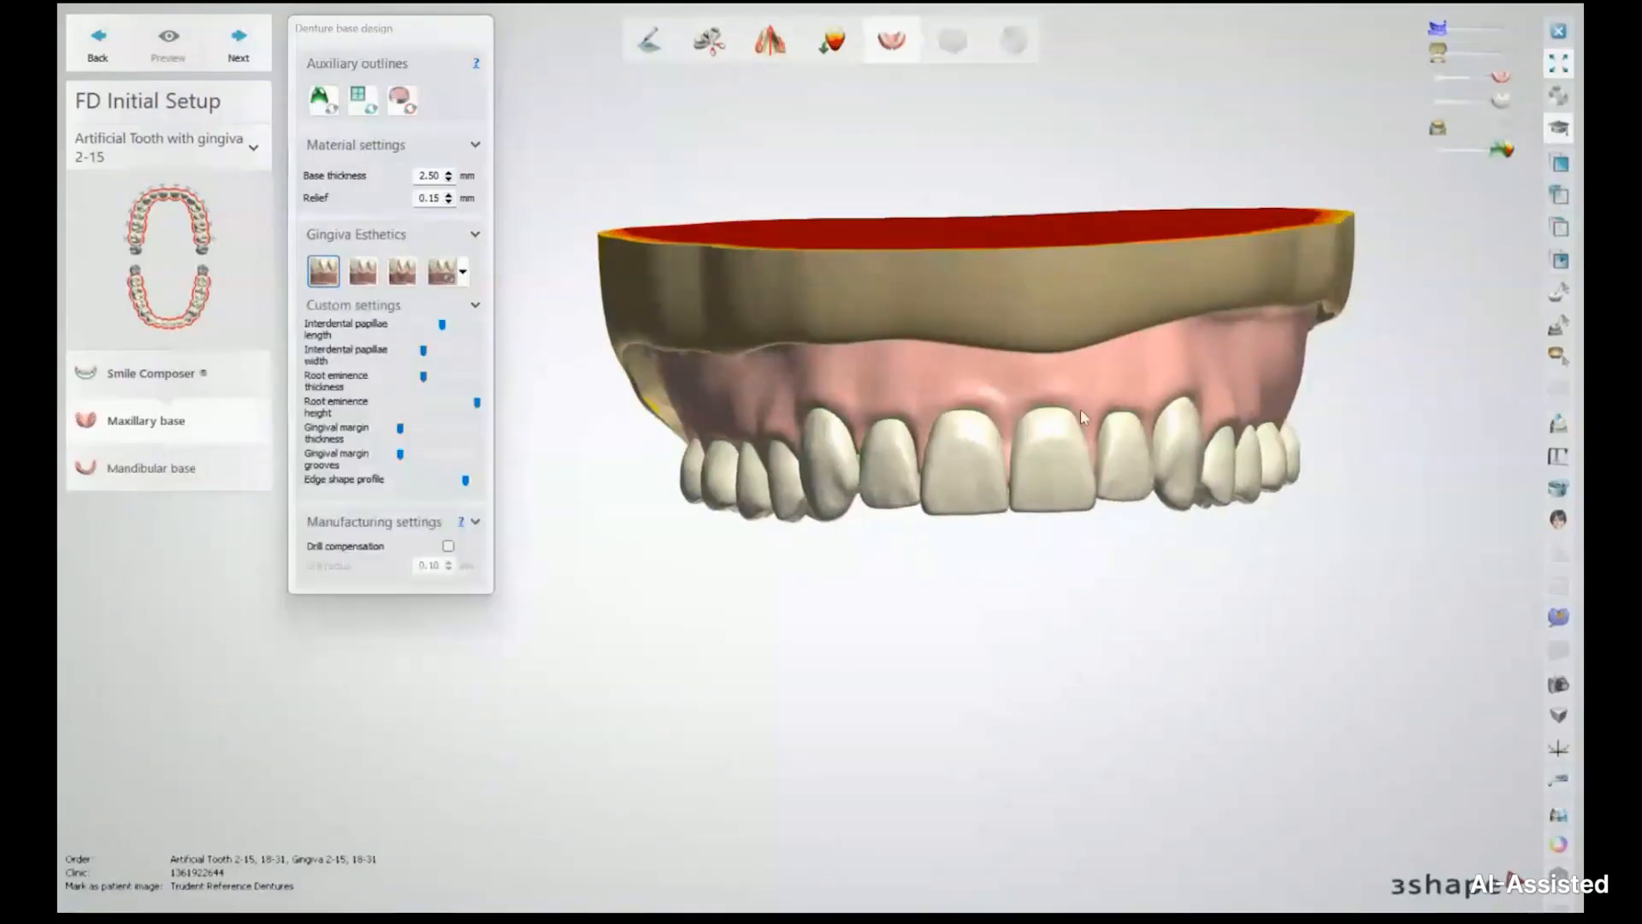
{"action": "right_click_drag", "start_coordinate": [1080, 410], "coordinate": [1068, 389]}
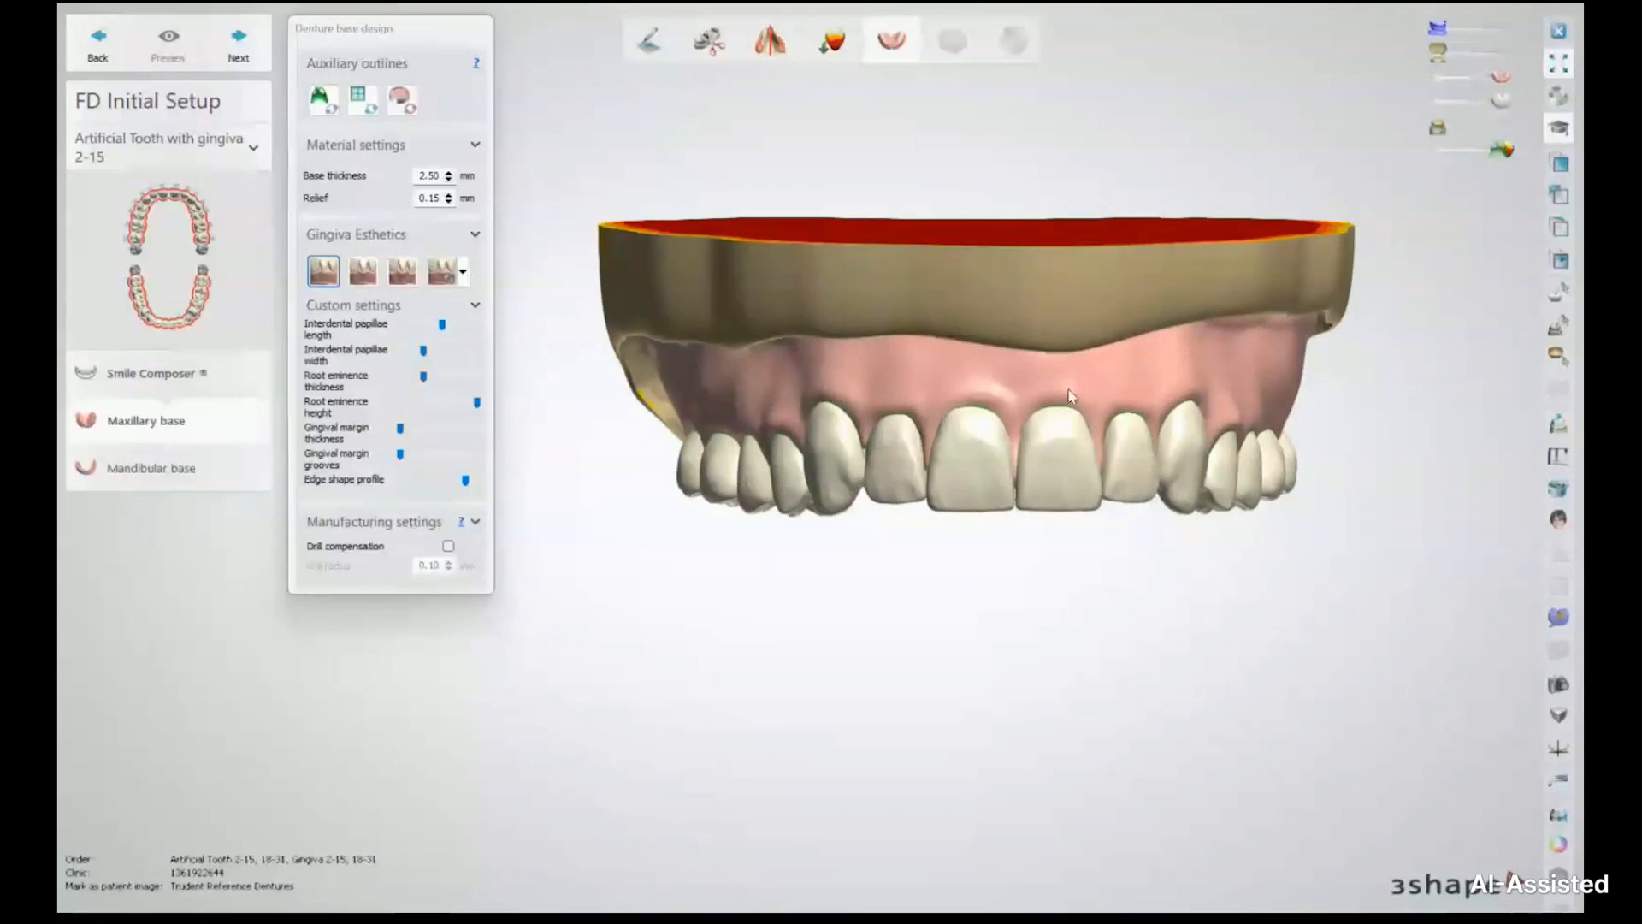
Reduce the interdental papillae length and width in the custom gingiva settings and preview the maxillary base
{"action": "scroll", "coordinate": [1068, 391], "scroll_direction": "up", "scroll_amount": 3}
{"action": "right_click_drag", "start_coordinate": [847, 540], "coordinate": [804, 406]}
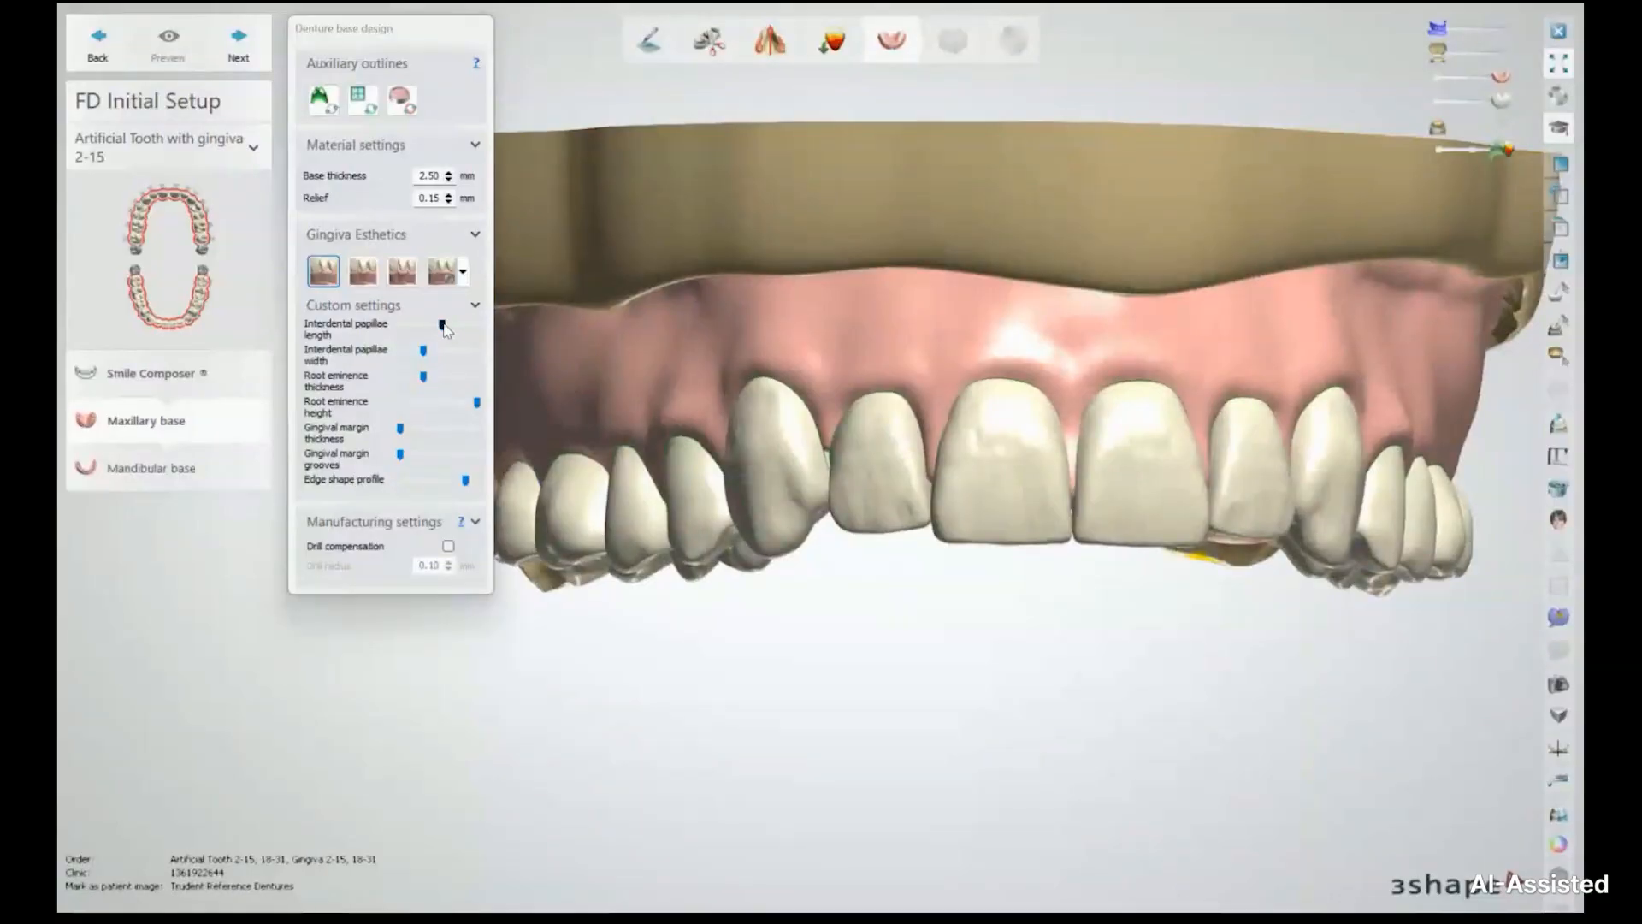
{"action": "left_click_drag", "start_coordinate": [443, 325], "coordinate": [409, 326]}
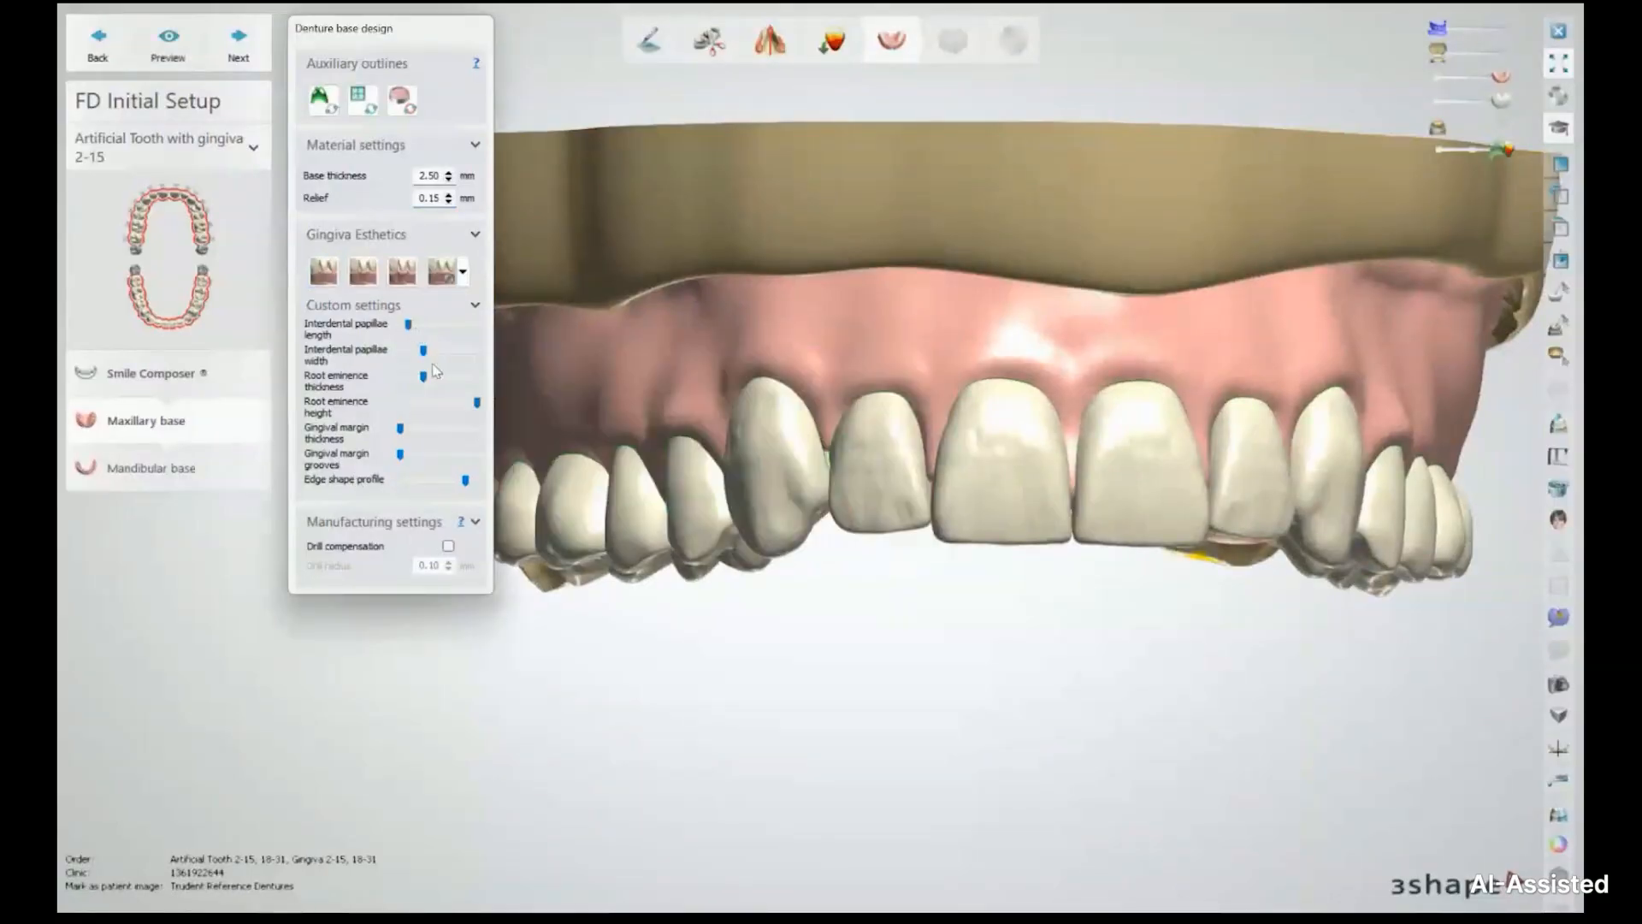
{"action": "left_click", "coordinate": [169, 43]}
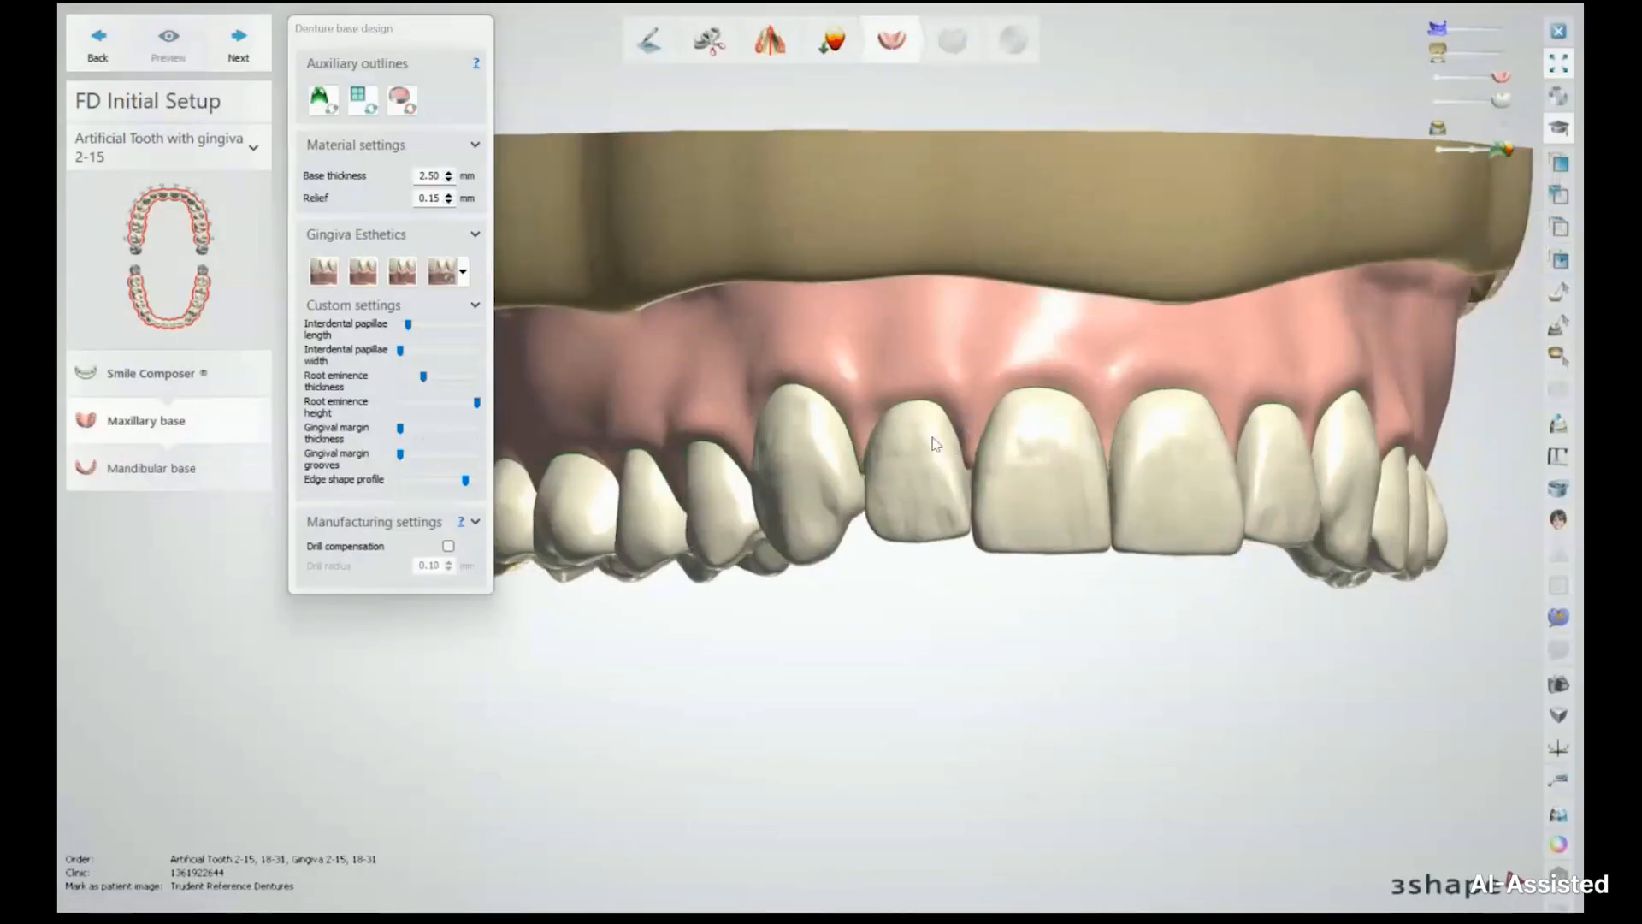
Examine the previewed papillae between the upper front teeth up close and across the whole arch
{"action": "scroll", "coordinate": [936, 443], "scroll_direction": "up", "scroll_amount": 4}
{"action": "right_click_drag", "start_coordinate": [960, 542], "coordinate": [883, 572]}
{"action": "scroll", "coordinate": [958, 554], "scroll_direction": "up", "scroll_amount": 5}
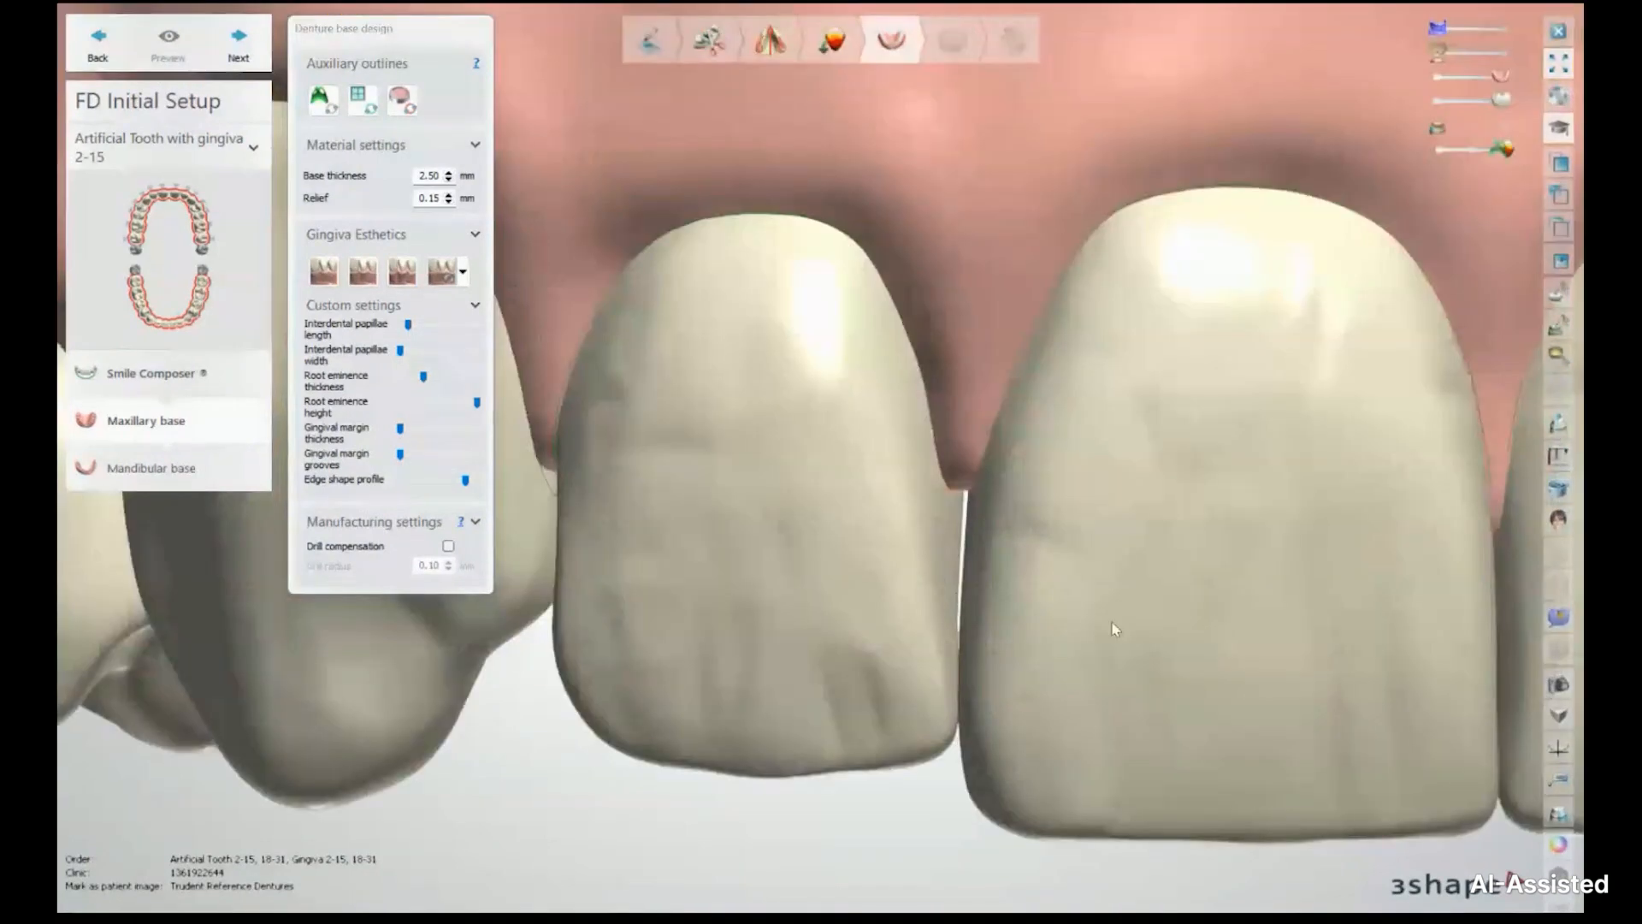
{"action": "scroll", "coordinate": [1111, 625], "scroll_direction": "down", "scroll_amount": 5}
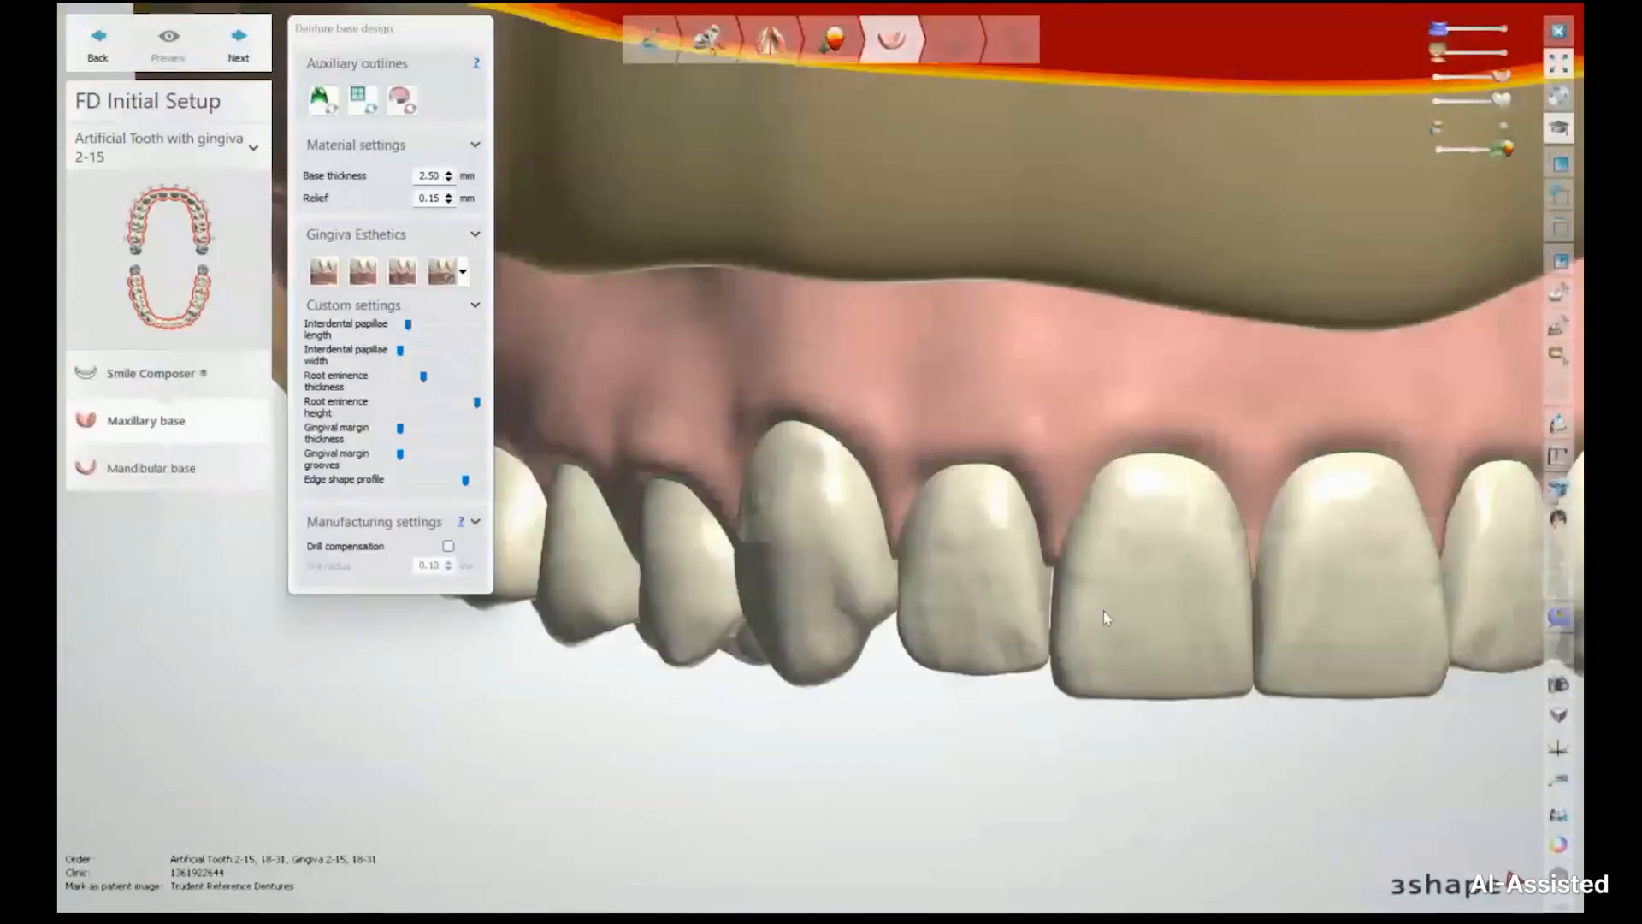
{"action": "scroll", "coordinate": [1010, 590], "scroll_direction": "down", "scroll_amount": 2}
{"action": "right_click_drag", "start_coordinate": [929, 576], "coordinate": [841, 565]}
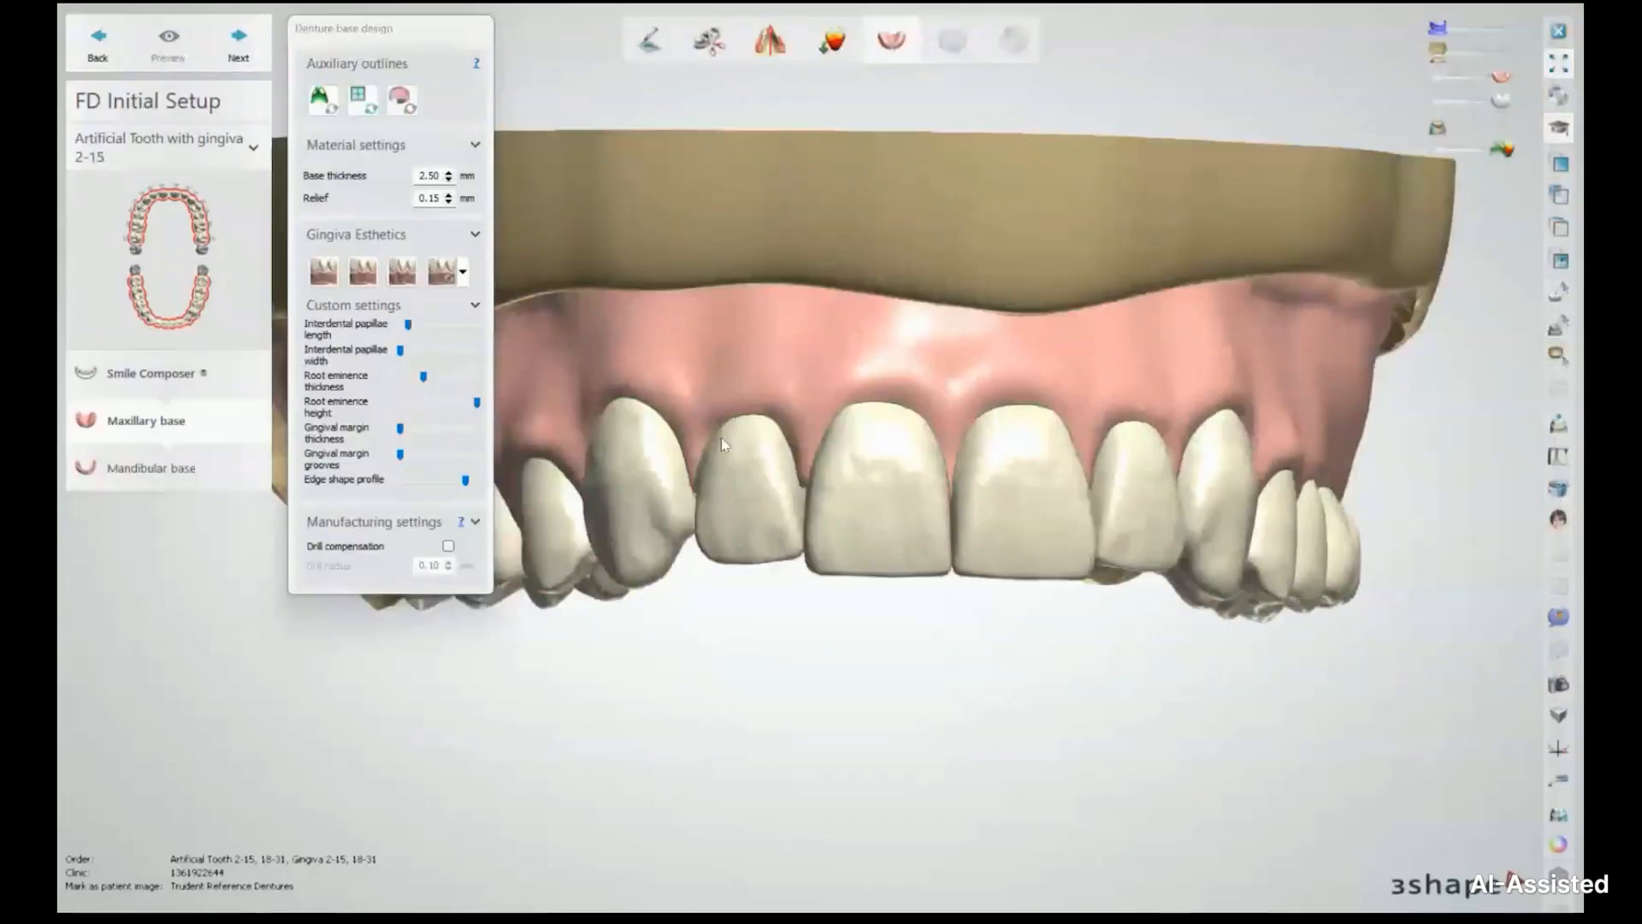
{"action": "scroll", "coordinate": [728, 453], "scroll_direction": "down", "scroll_amount": 2}
{"action": "right_click_drag", "start_coordinate": [732, 455], "coordinate": [806, 479]}
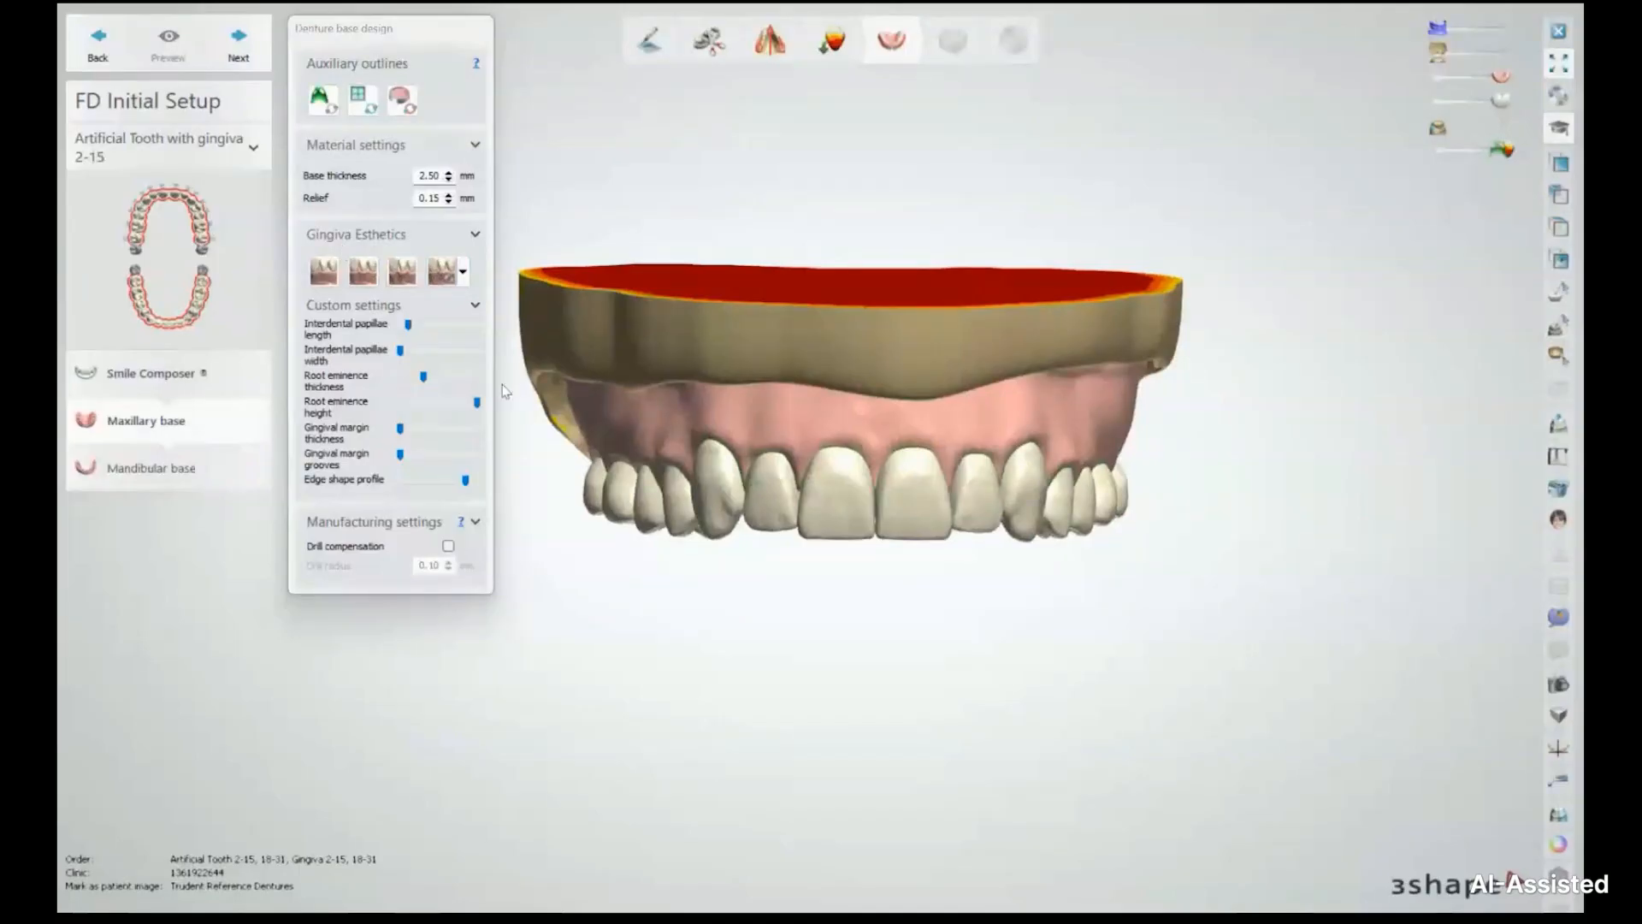
Apply the BDC Final gingiva esthetics preset to the maxillary base and preview it from the front and side
{"action": "left_click", "coordinate": [466, 281]}
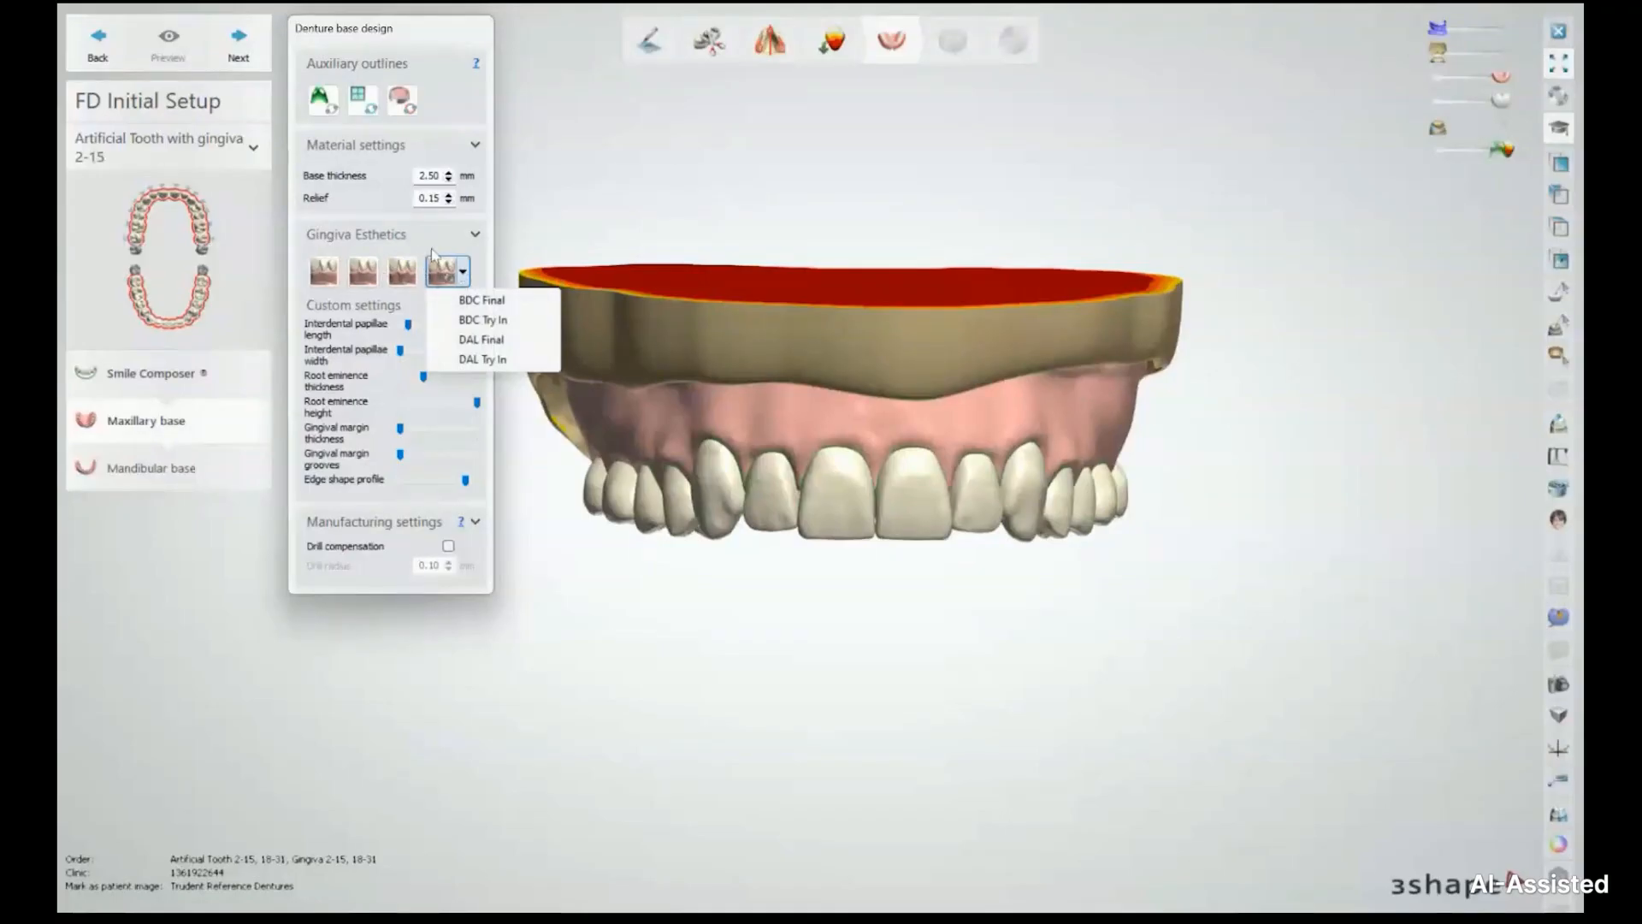
{"action": "left_click", "coordinate": [465, 304]}
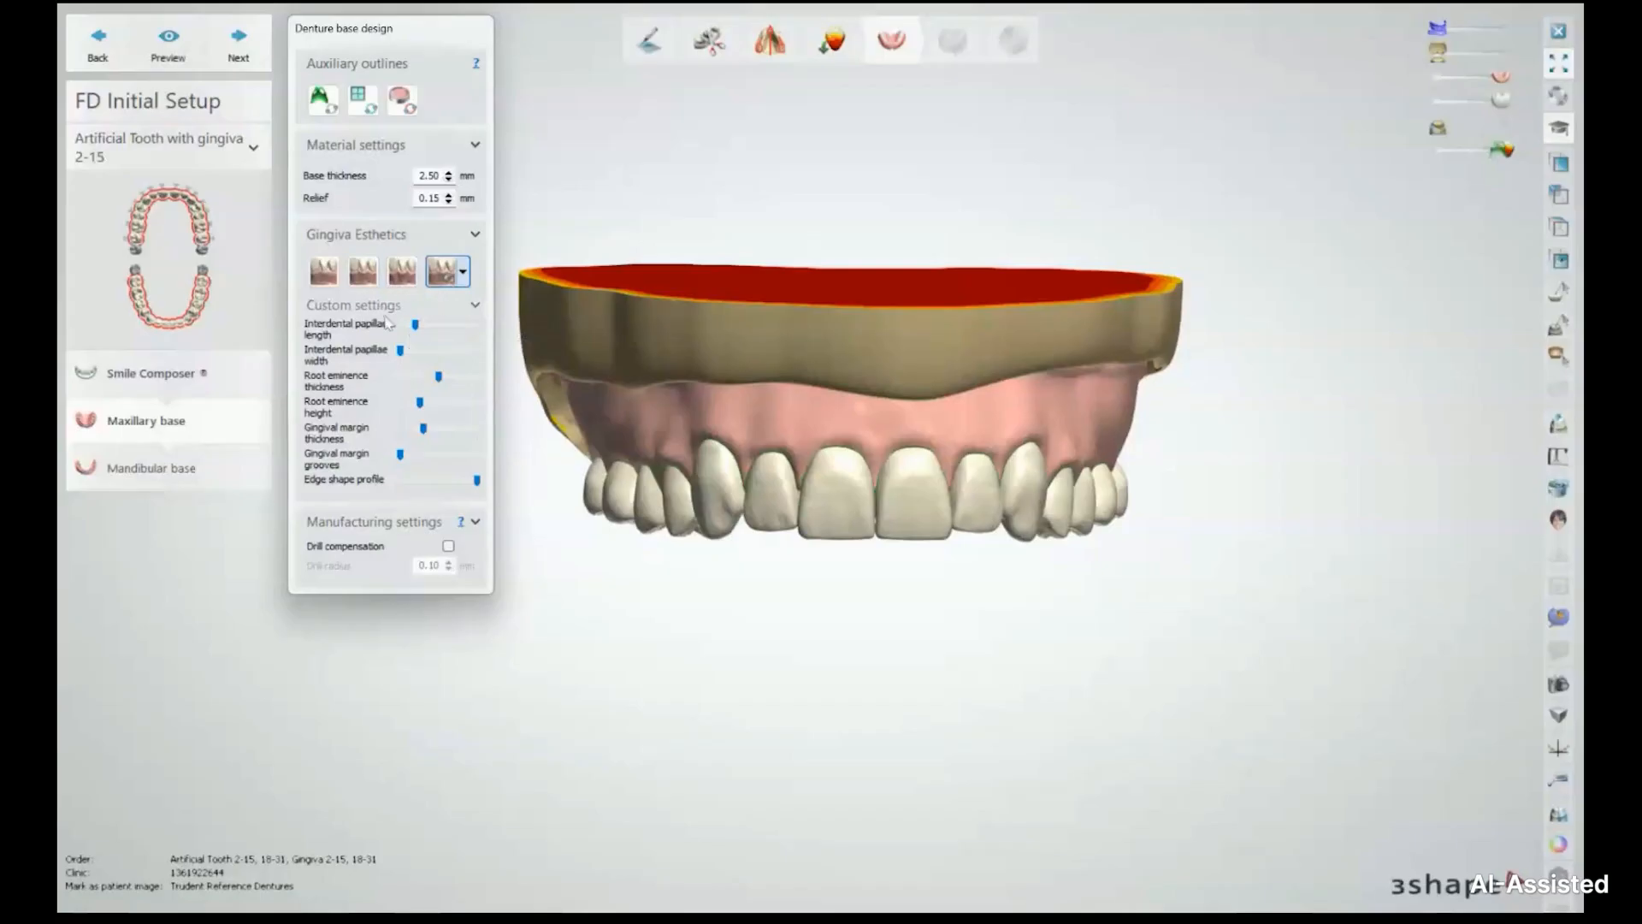
{"action": "left_click", "coordinate": [169, 43]}
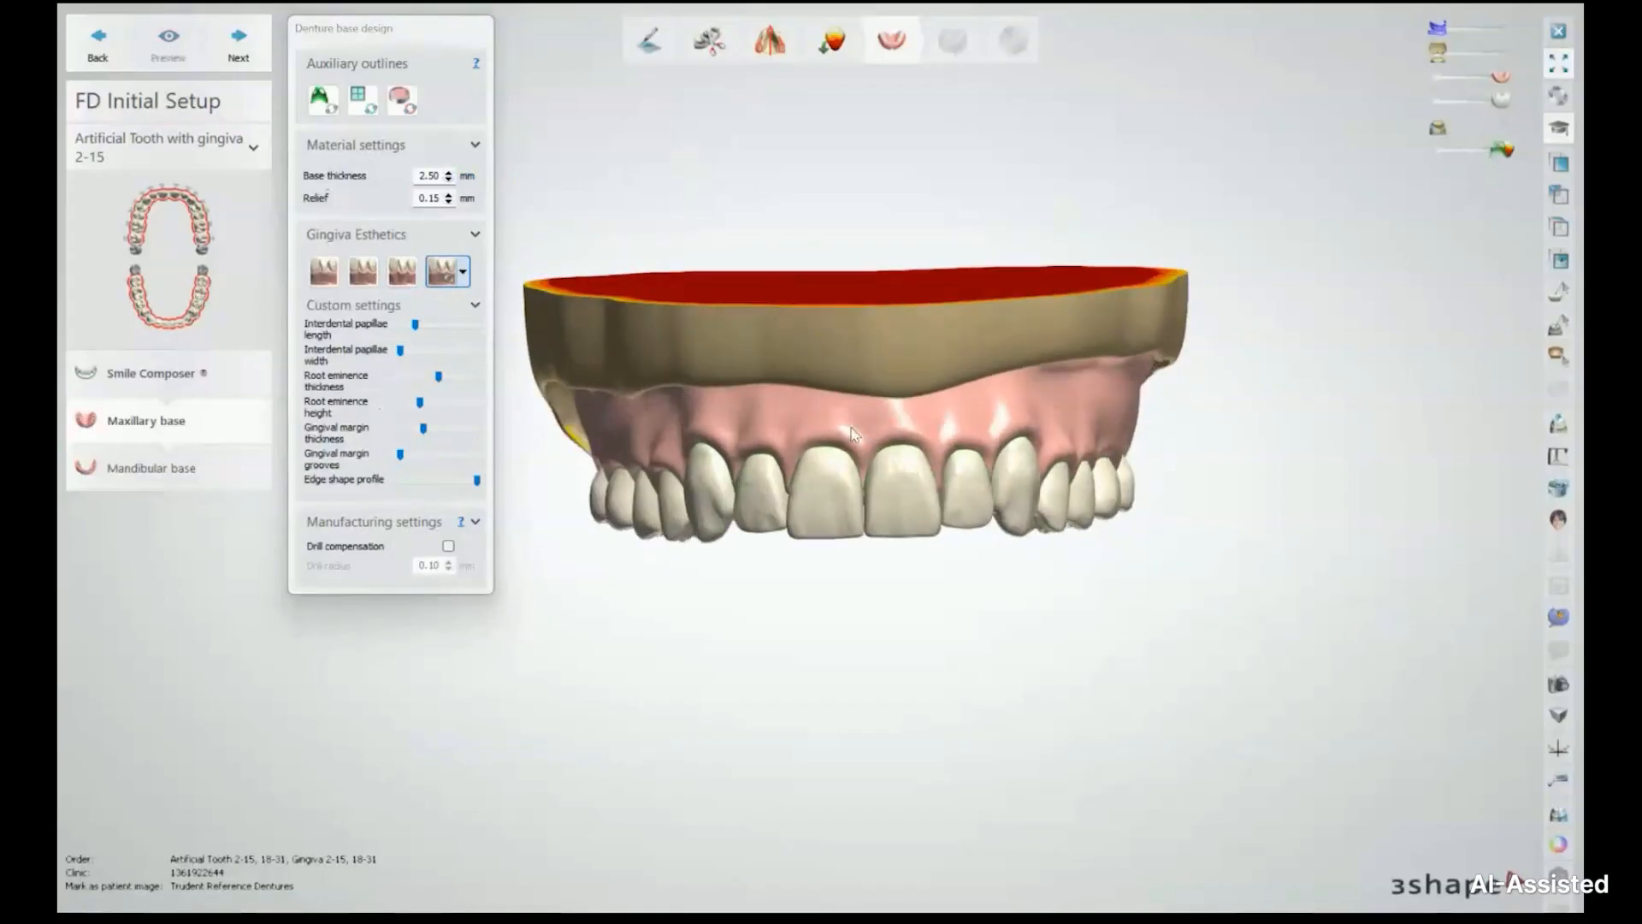
{"action": "scroll", "coordinate": [1035, 398], "scroll_direction": "up", "scroll_amount": 5}
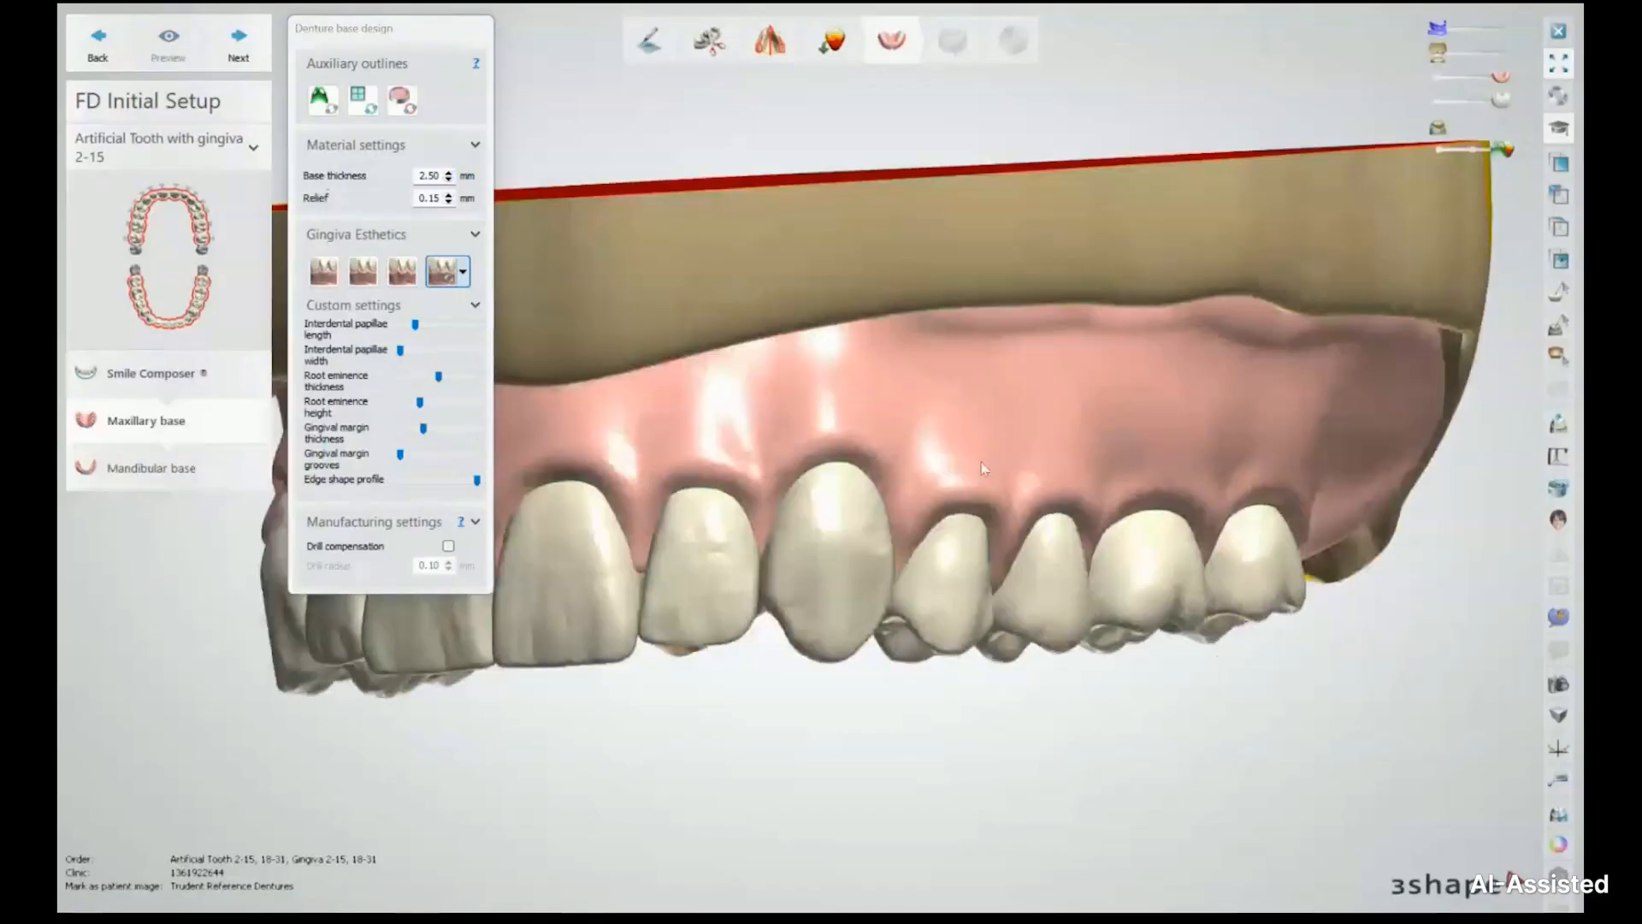
{"action": "right_click_drag", "start_coordinate": [951, 365], "coordinate": [751, 499]}
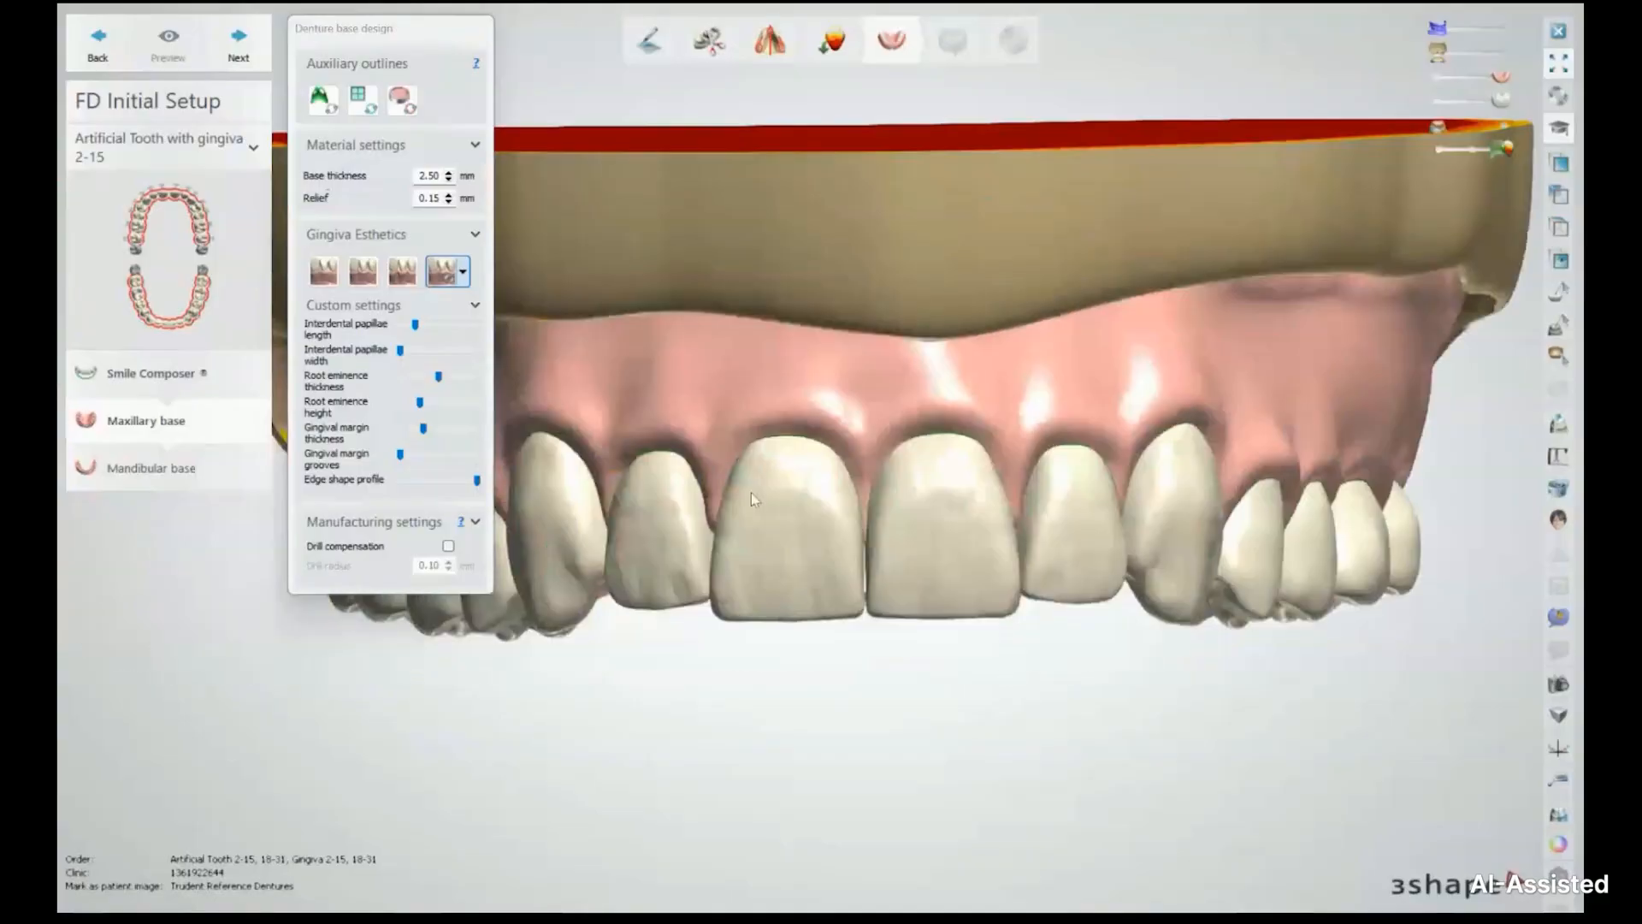
{"action": "scroll", "coordinate": [751, 499], "scroll_direction": "down", "scroll_amount": 3}
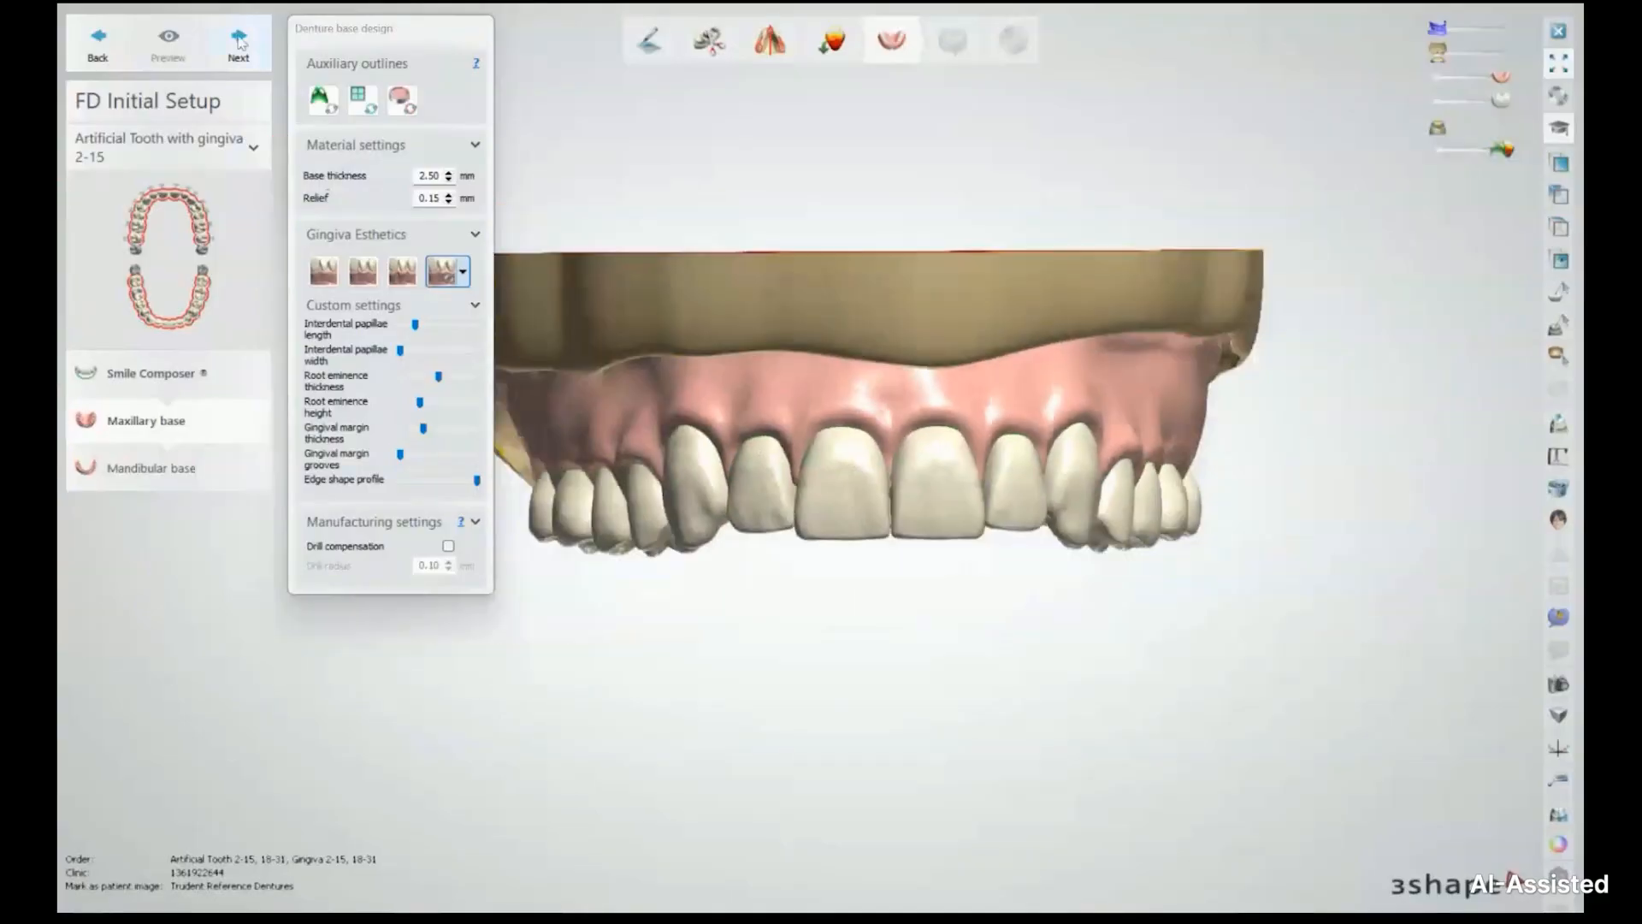
Accept the maxillary base and set the base thickness of the mandibular base to 2.50 mm
{"action": "left_click", "coordinate": [239, 39]}
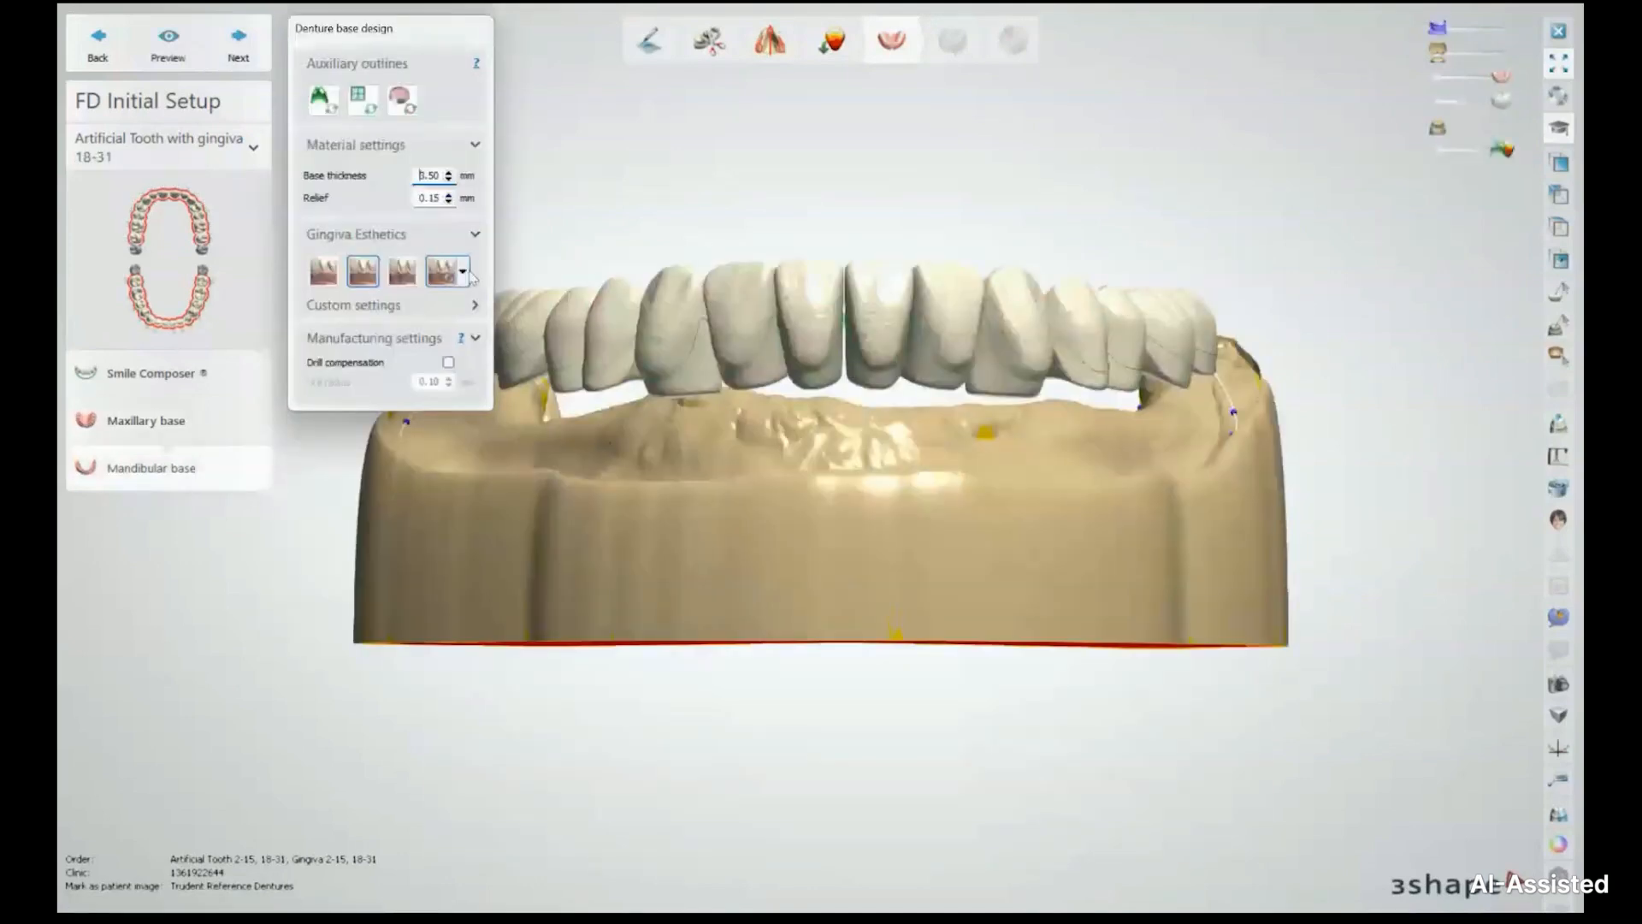
{"action": "left_click", "coordinate": [449, 181]}
{"action": "left_click", "coordinate": [449, 181]}
{"action": "left_click", "coordinate": [450, 181]}
{"action": "left_click", "coordinate": [449, 181]}
{"action": "left_click", "coordinate": [449, 181]}
{"action": "left_click", "coordinate": [450, 180]}
{"action": "left_click", "coordinate": [449, 180]}
{"action": "left_click", "coordinate": [450, 180]}
{"action": "left_click", "coordinate": [450, 180]}
Apply the BDC Final gingiva esthetics preset to the mandibular base and proceed to Anatomy Design
{"action": "left_click", "coordinate": [463, 272]}
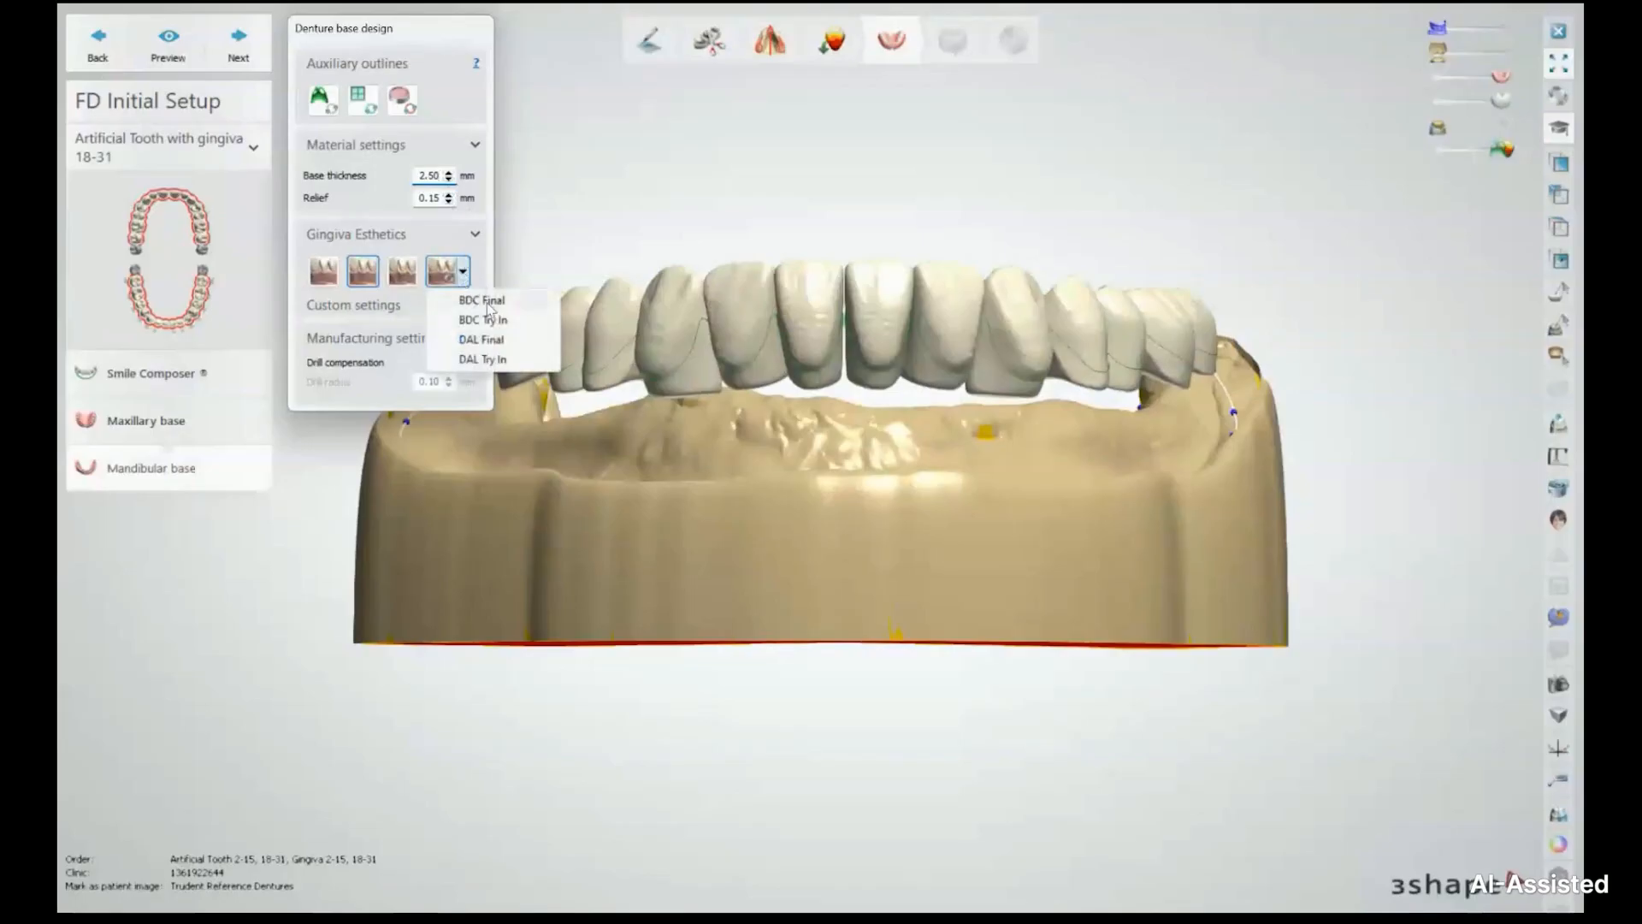
{"action": "left_click", "coordinate": [485, 302]}
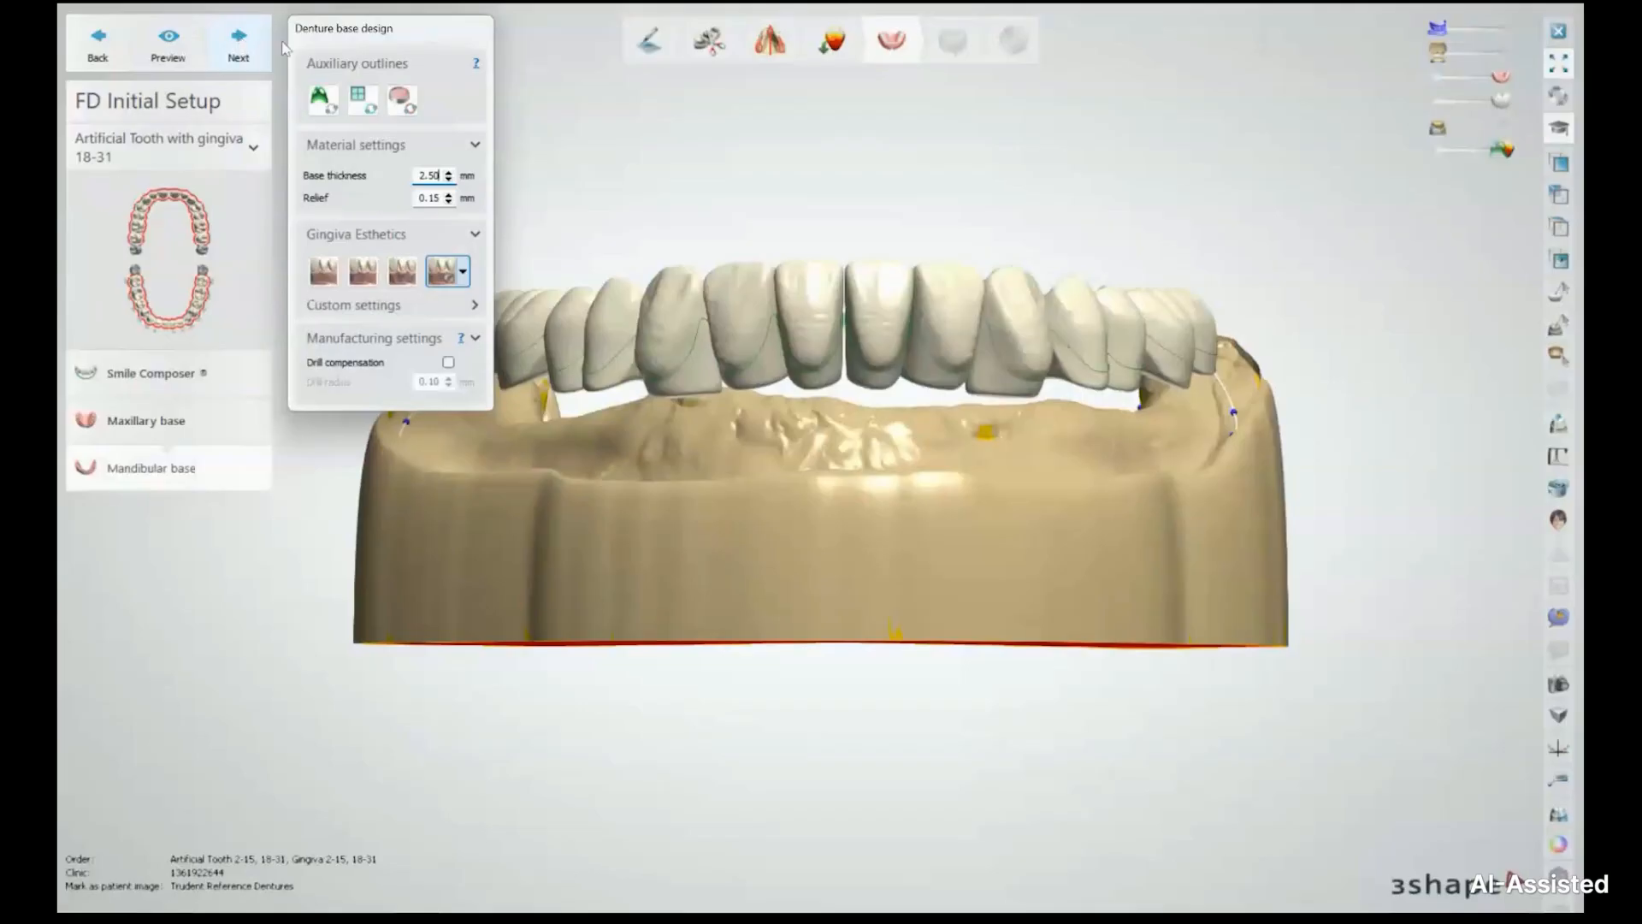
{"action": "left_click", "coordinate": [238, 40]}
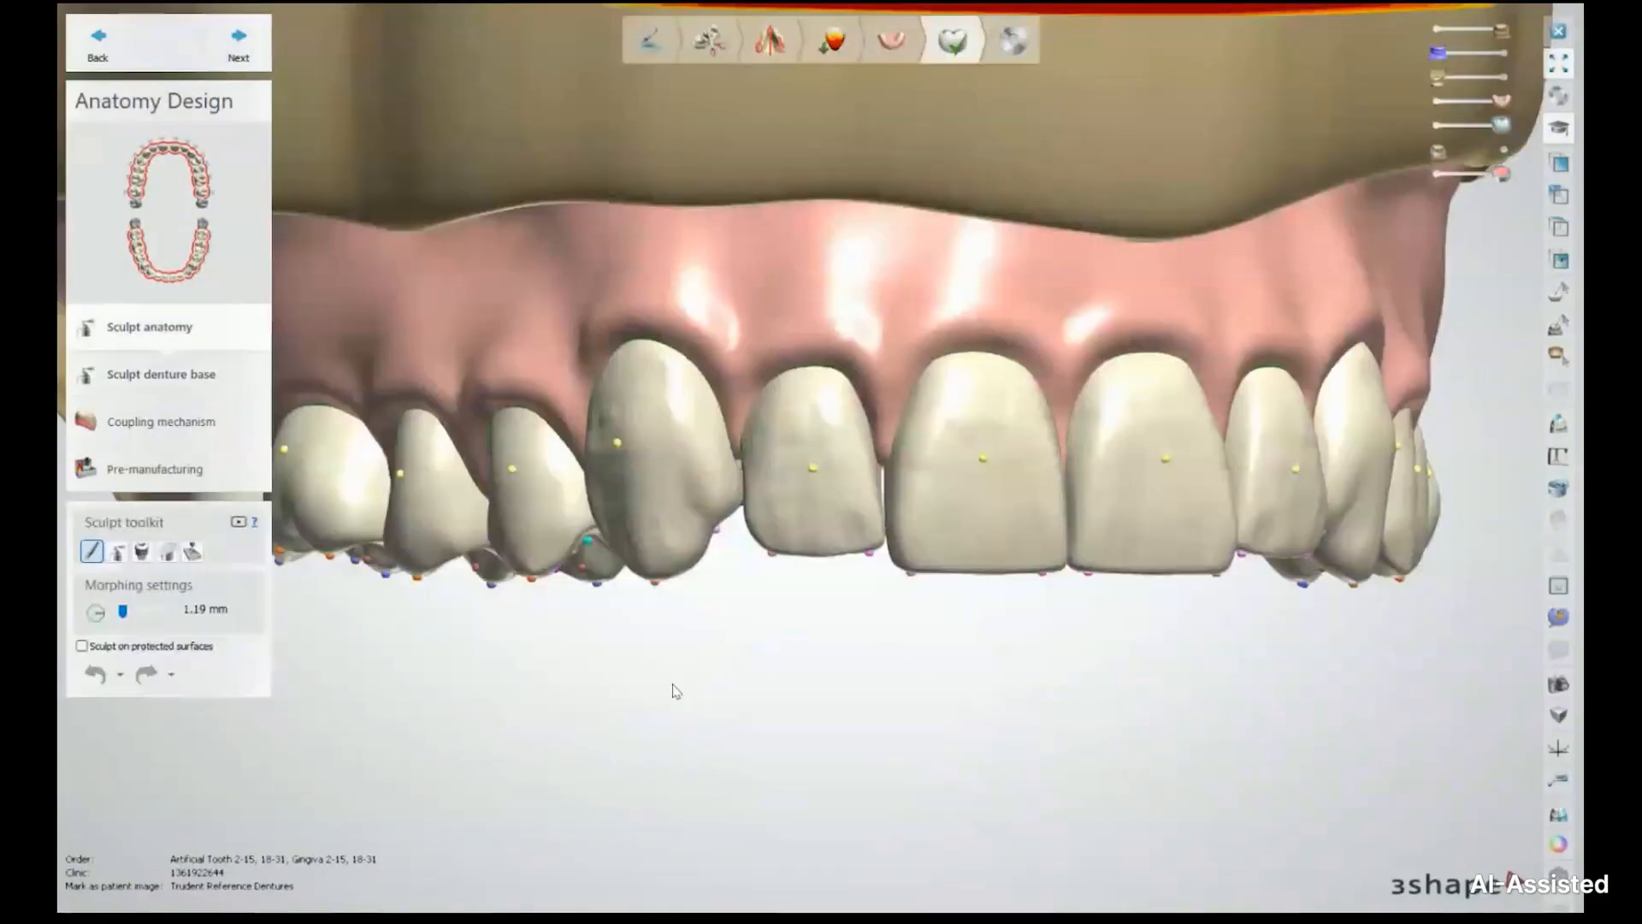
Advance from anatomy sculpting to denture base sculpting and inspect the red areas on the palate of the upper base
{"action": "right_click_drag", "start_coordinate": [675, 691], "coordinate": [765, 679]}
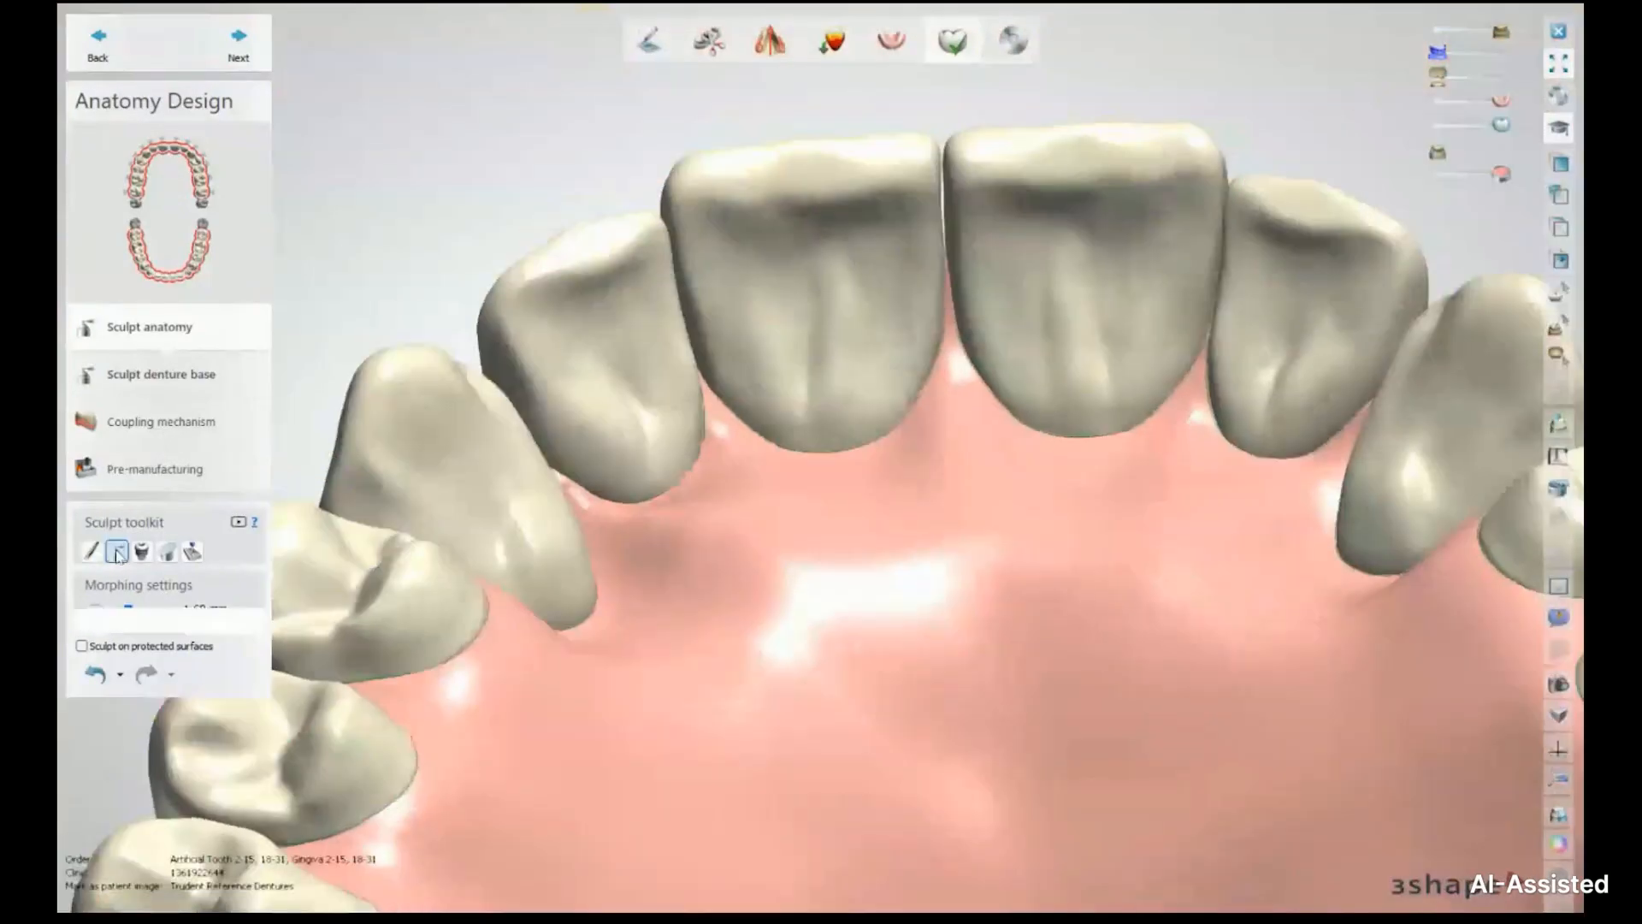
{"action": "left_click", "coordinate": [117, 551]}
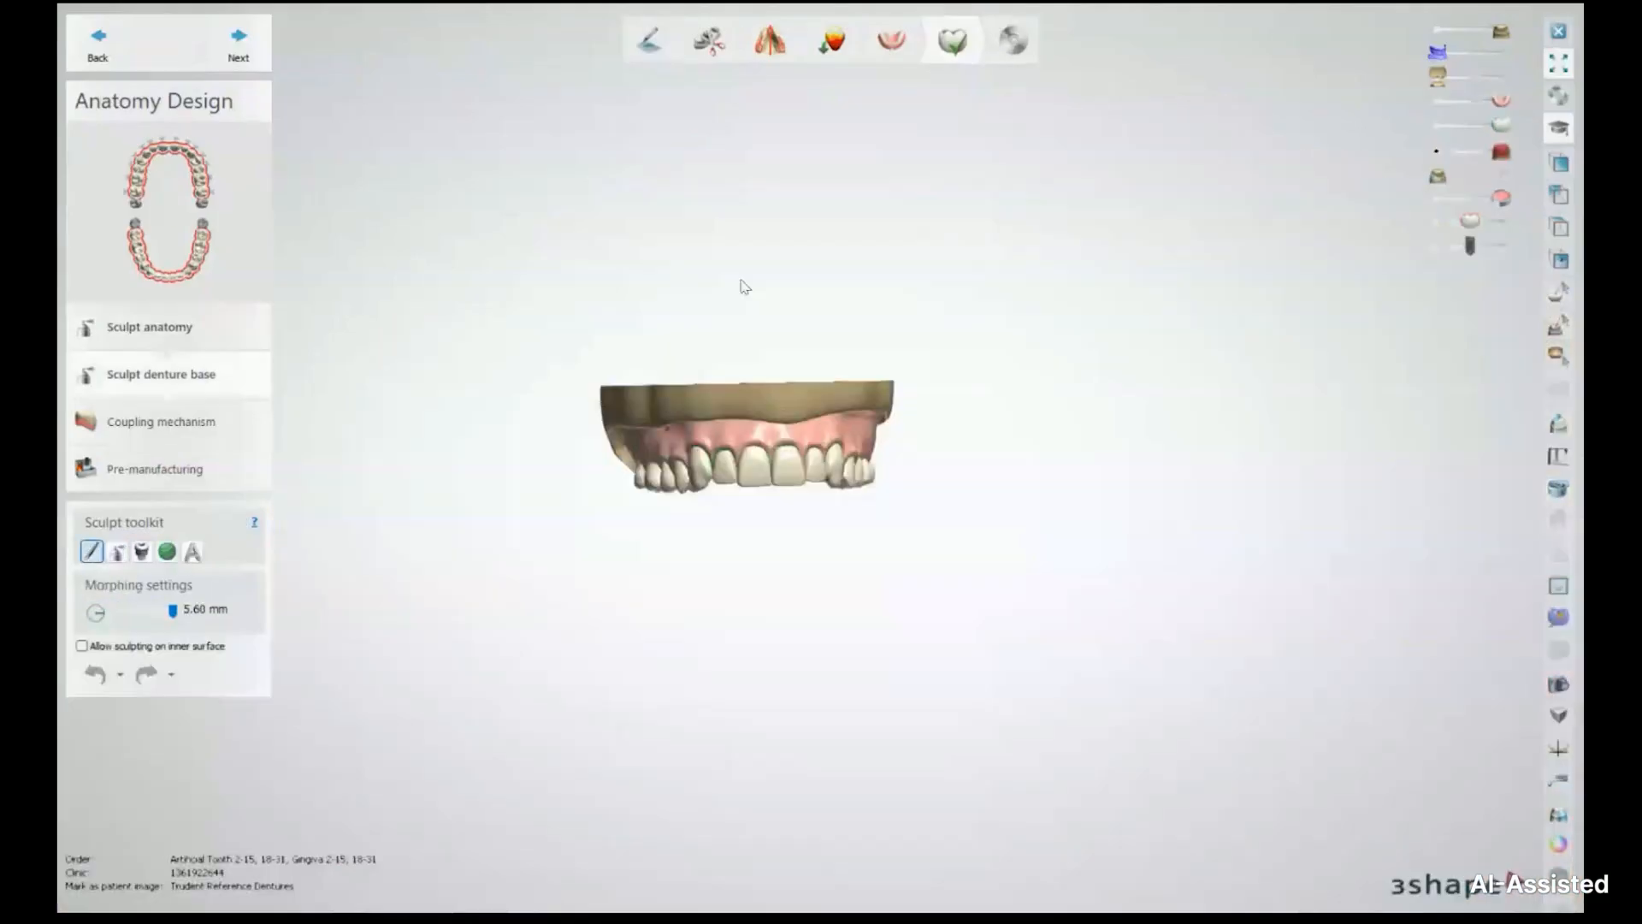
{"action": "right_click_drag", "start_coordinate": [558, 509], "coordinate": [585, 514]}
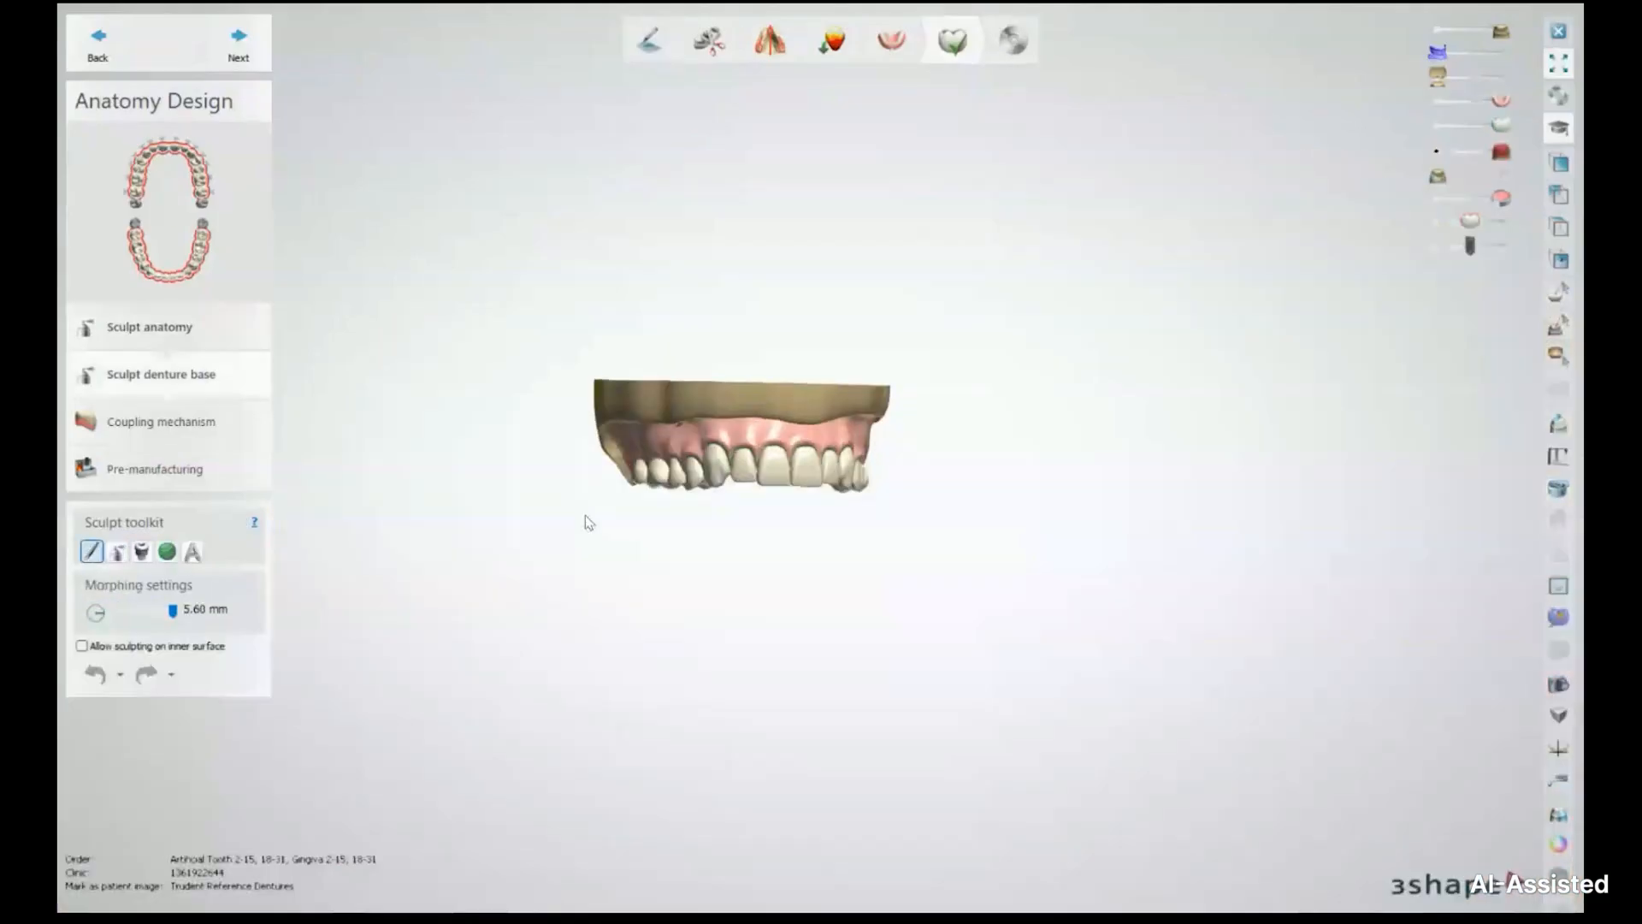
{"action": "scroll", "coordinate": [637, 559], "scroll_direction": "up", "scroll_amount": 4}
{"action": "right_click_drag", "start_coordinate": [653, 567], "coordinate": [780, 390]}
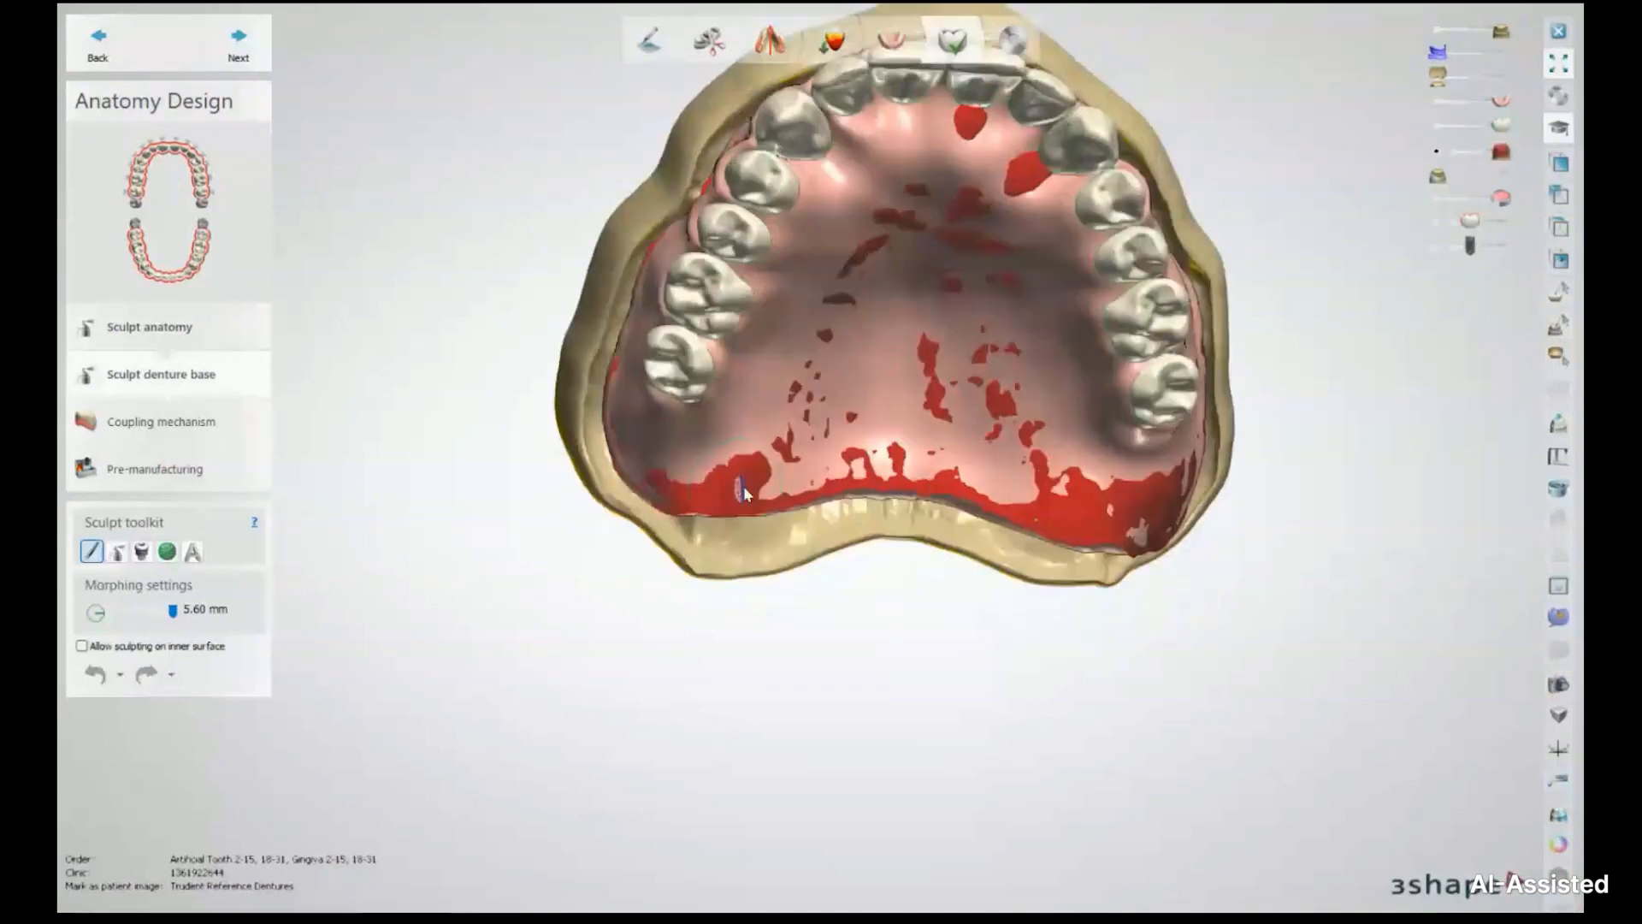
{"action": "right_click_drag", "start_coordinate": [962, 114], "coordinate": [816, 341]}
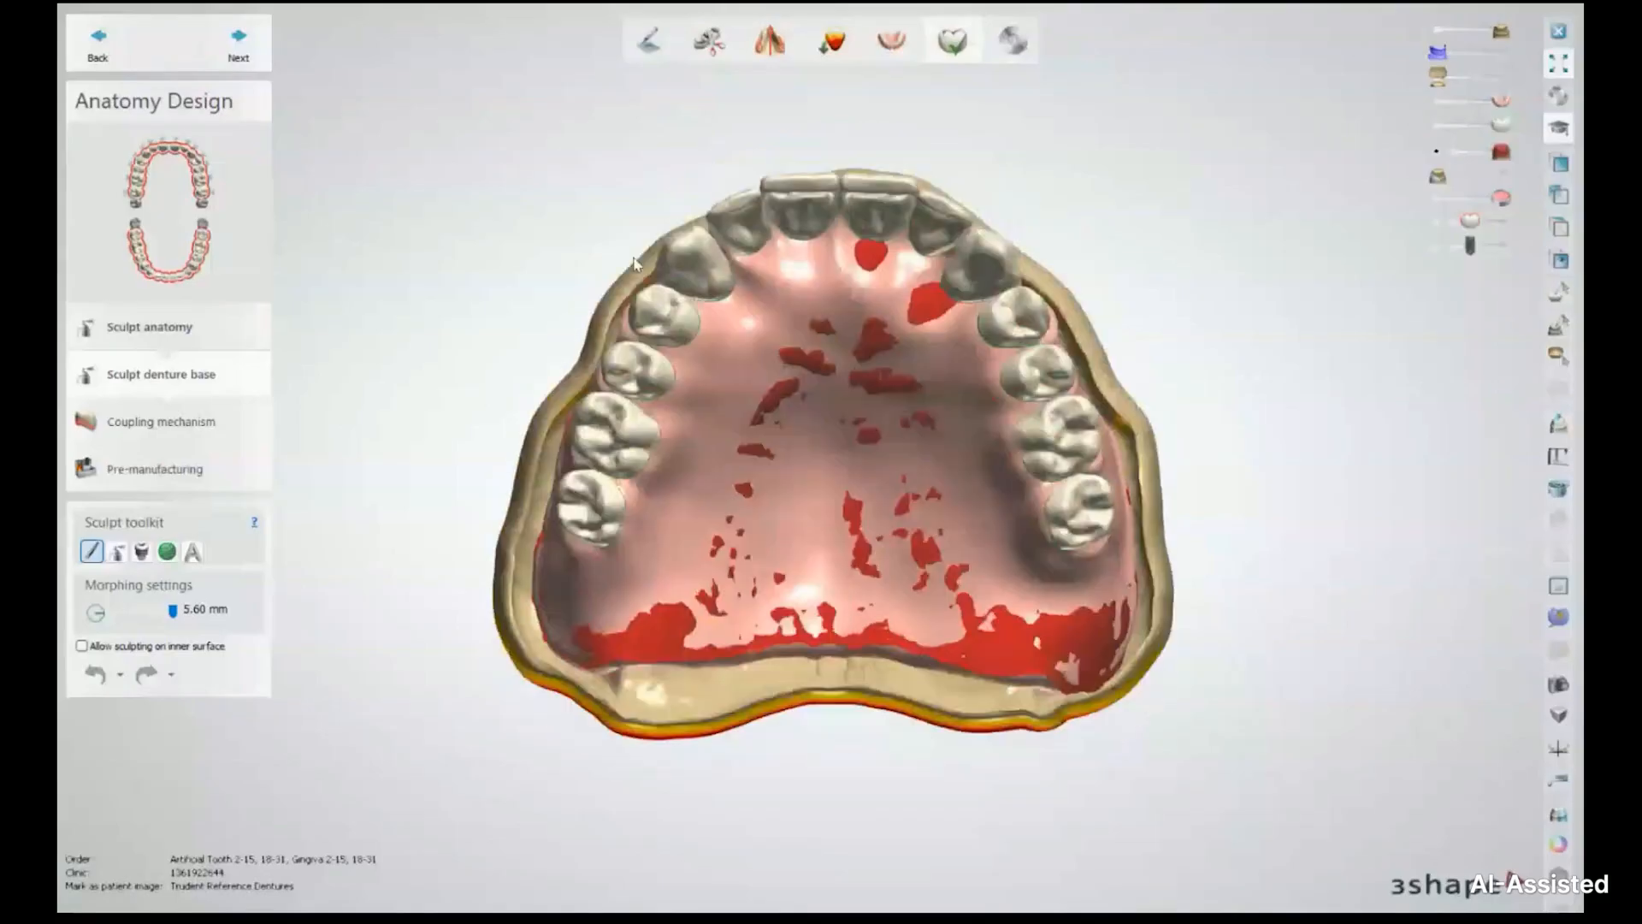
Add wax over the red spots on the palate behind the upper front teeth with the wax knife at 3.20 mm
{"action": "left_click", "coordinate": [116, 551]}
{"action": "scroll", "coordinate": [1005, 362], "scroll_direction": "up", "scroll_amount": 2}
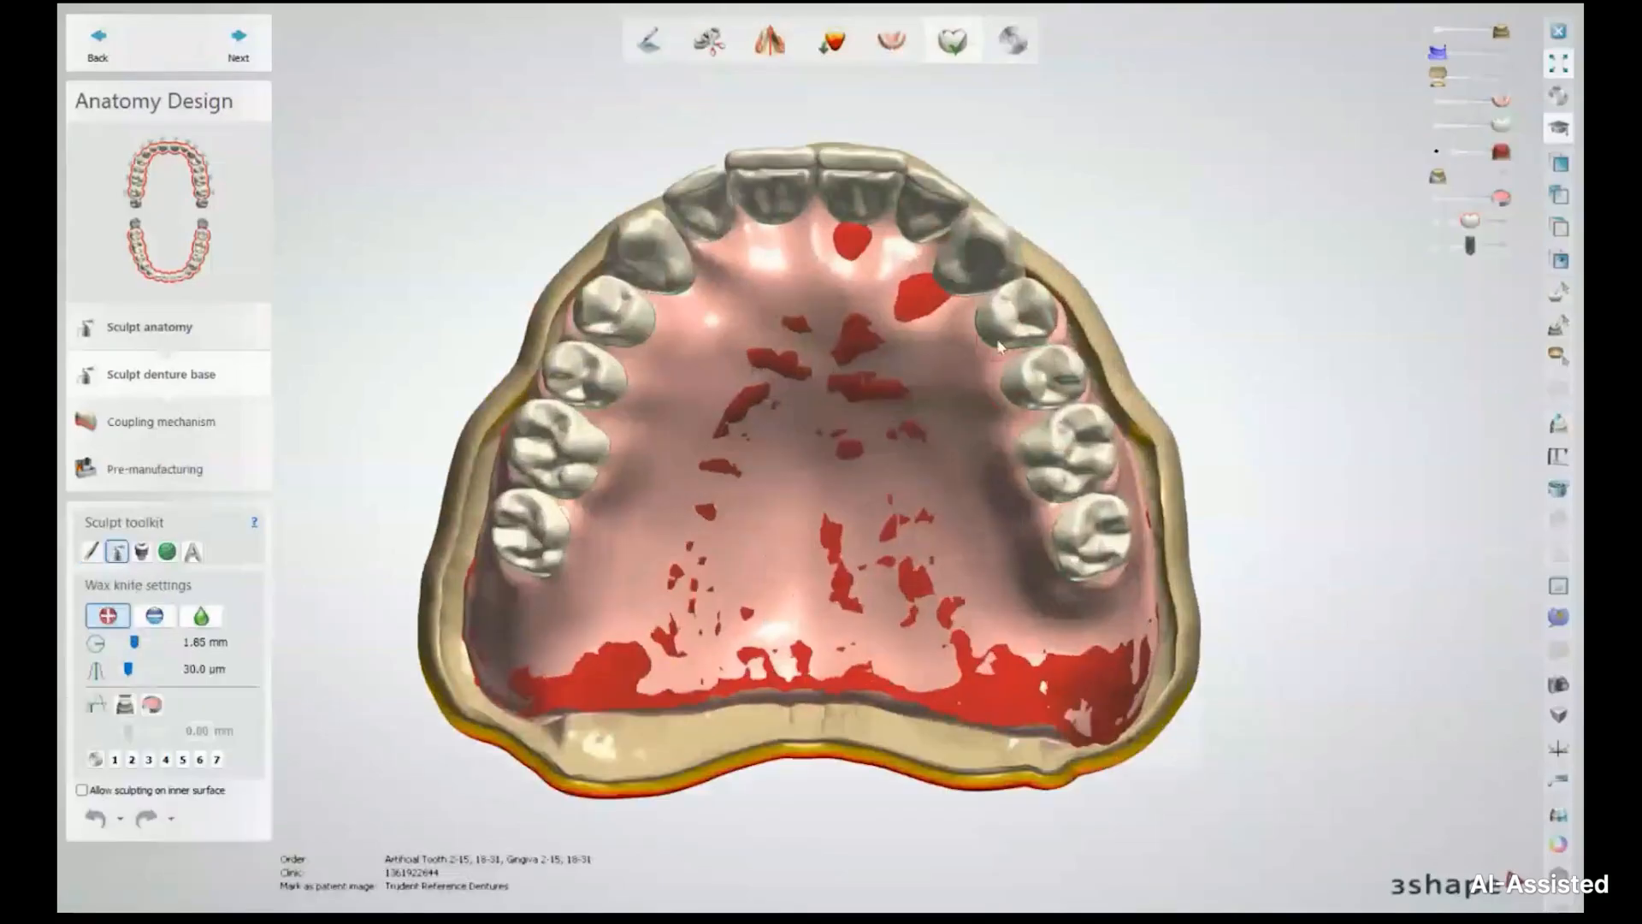
{"action": "scroll", "coordinate": [999, 344], "scroll_direction": "up", "scroll_amount": 5}
{"action": "scroll", "coordinate": [828, 260], "scroll_direction": "up", "scroll_amount": 3, "text": "ctrl"}
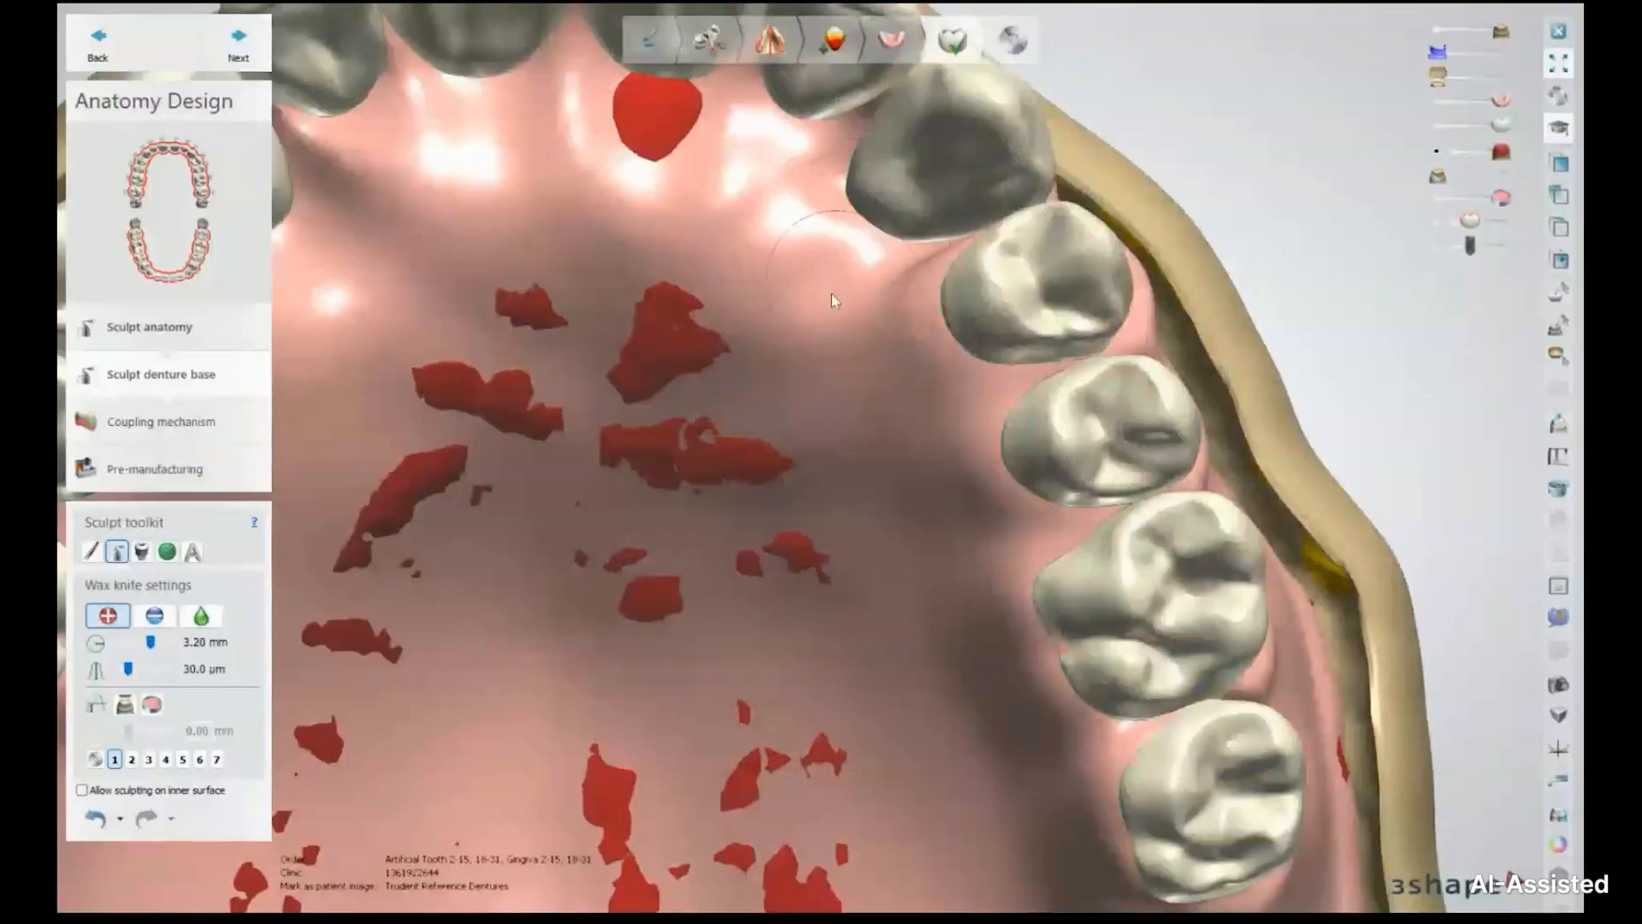
{"action": "right_click_drag", "start_coordinate": [831, 294], "coordinate": [931, 342]}
{"action": "mouse_move", "coordinate": [931, 342]}
{"action": "left_mouse_down"}
{"action": "mouse_move", "coordinate": [842, 396]}
{"action": "mouse_move", "coordinate": [766, 342]}
{"action": "left_mouse_up"}
{"action": "mouse_move", "coordinate": [765, 342]}
{"action": "right_mouse_down"}
{"action": "mouse_move", "coordinate": [777, 323]}
{"action": "mouse_move", "coordinate": [669, 385]}
{"action": "mouse_move", "coordinate": [758, 334]}
{"action": "right_mouse_up"}
Enlarge the wax knife to 5.00 mm and build up the remaining red spots across the middle of the palate
{"action": "scroll", "coordinate": [668, 385], "scroll_direction": "down", "scroll_amount": 2}
{"action": "scroll", "coordinate": [757, 333], "scroll_direction": "up", "scroll_amount": 3, "text": "ctrl"}
{"action": "mouse_move", "coordinate": [757, 333]}
{"action": "left_mouse_down"}
{"action": "mouse_move", "coordinate": [820, 317]}
{"action": "mouse_move", "coordinate": [727, 368]}
{"action": "left_mouse_up"}
{"action": "scroll", "coordinate": [736, 376], "scroll_direction": "down", "scroll_amount": 2}
{"action": "right_click_drag", "start_coordinate": [727, 368], "coordinate": [844, 362]}
{"action": "scroll", "coordinate": [845, 363], "scroll_direction": "down", "scroll_amount": 2}
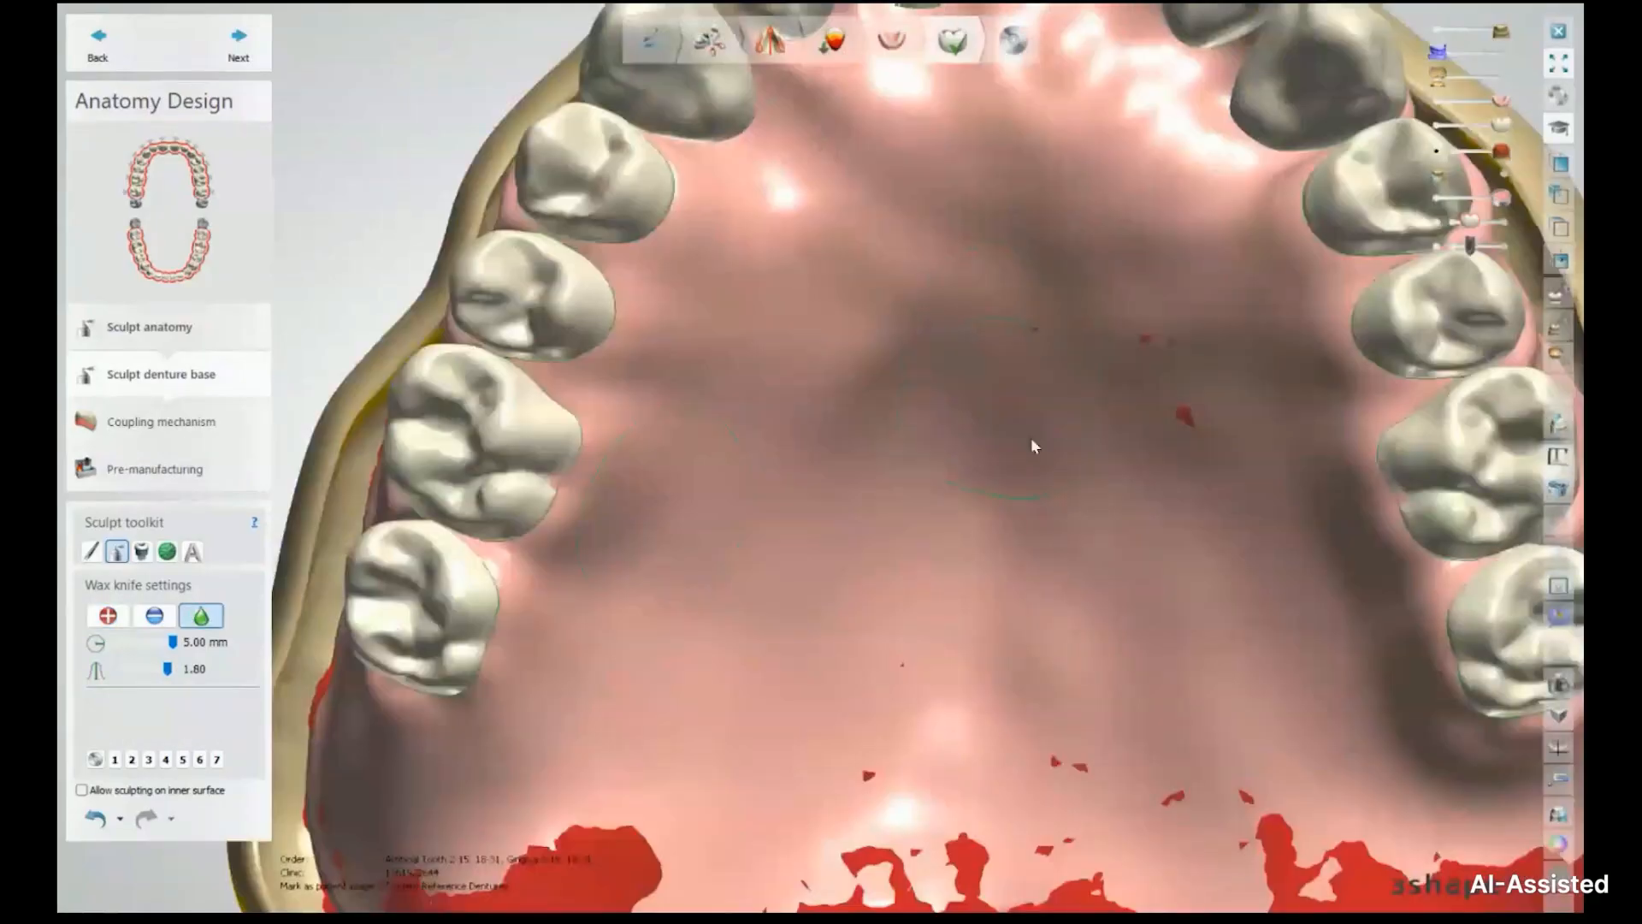
Smooth the built-up palate surface with the wax knife at 5.00 mm and strength 1.80
{"action": "left_click_drag", "start_coordinate": [992, 248], "coordinate": [846, 368]}
{"action": "scroll", "coordinate": [814, 556], "scroll_direction": "up", "scroll_amount": 3}
{"action": "right_click_drag", "start_coordinate": [814, 556], "coordinate": [977, 418]}
{"action": "scroll", "coordinate": [976, 418], "scroll_direction": "down", "scroll_amount": 3}
{"action": "scroll", "coordinate": [977, 417], "scroll_direction": "down", "scroll_amount": 3}
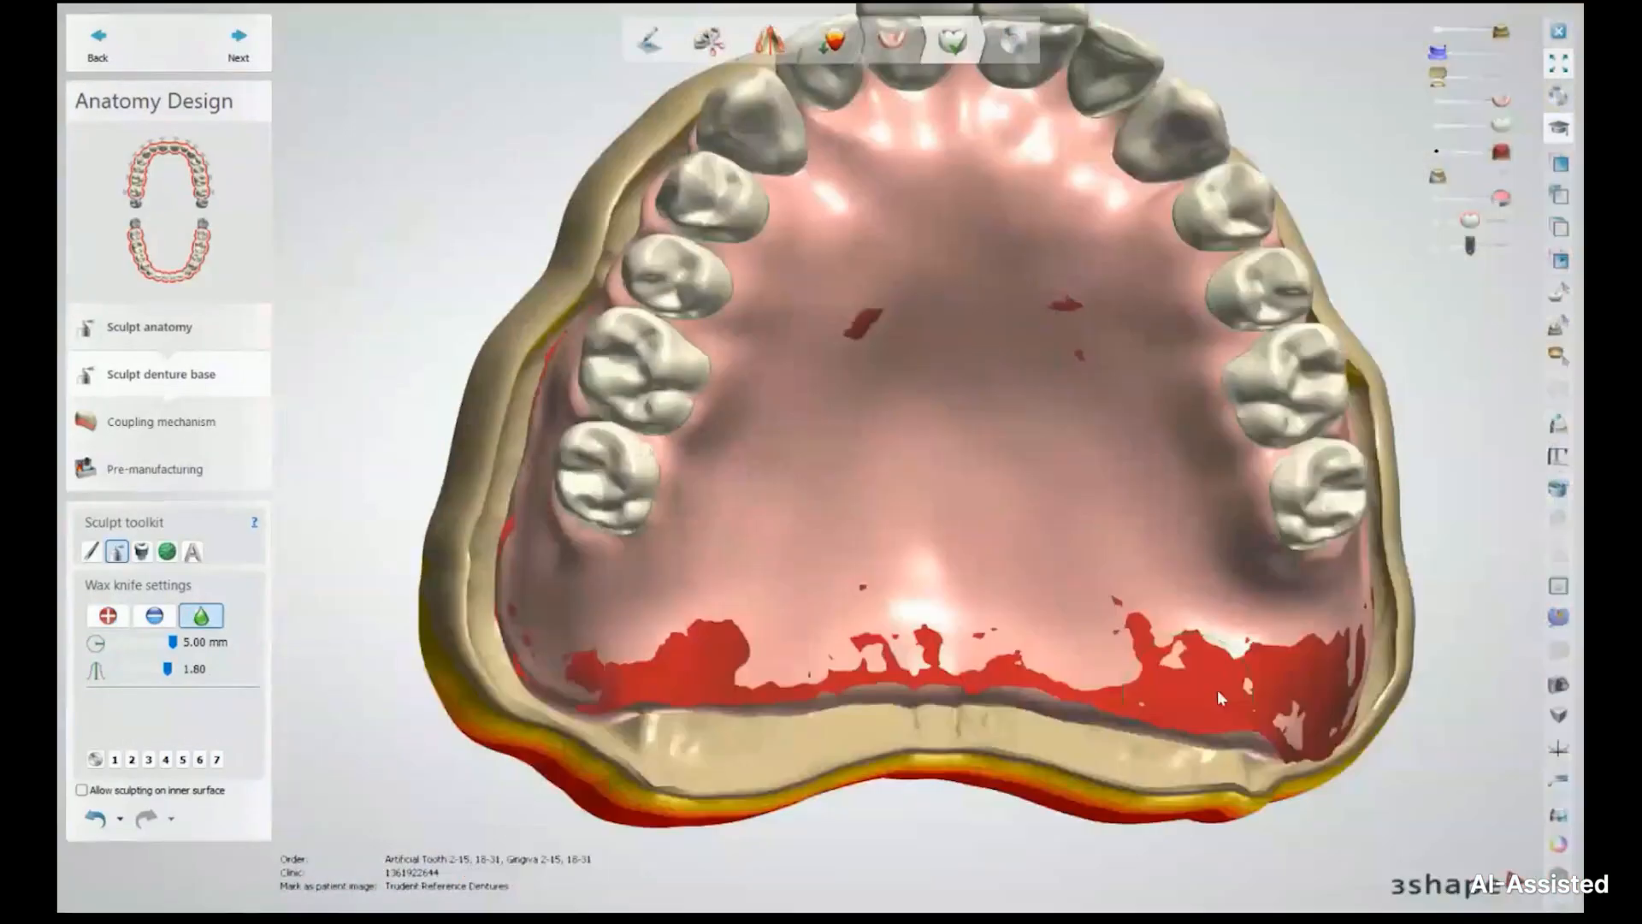
Hide the upper model and inspect the outer surface of the maxillary base for red spots
{"action": "right_click_drag", "start_coordinate": [1217, 689], "coordinate": [1341, 542]}
{"action": "scroll", "coordinate": [598, 649], "scroll_direction": "up", "scroll_amount": 5}
{"action": "right_click_drag", "start_coordinate": [599, 650], "coordinate": [1207, 108]}
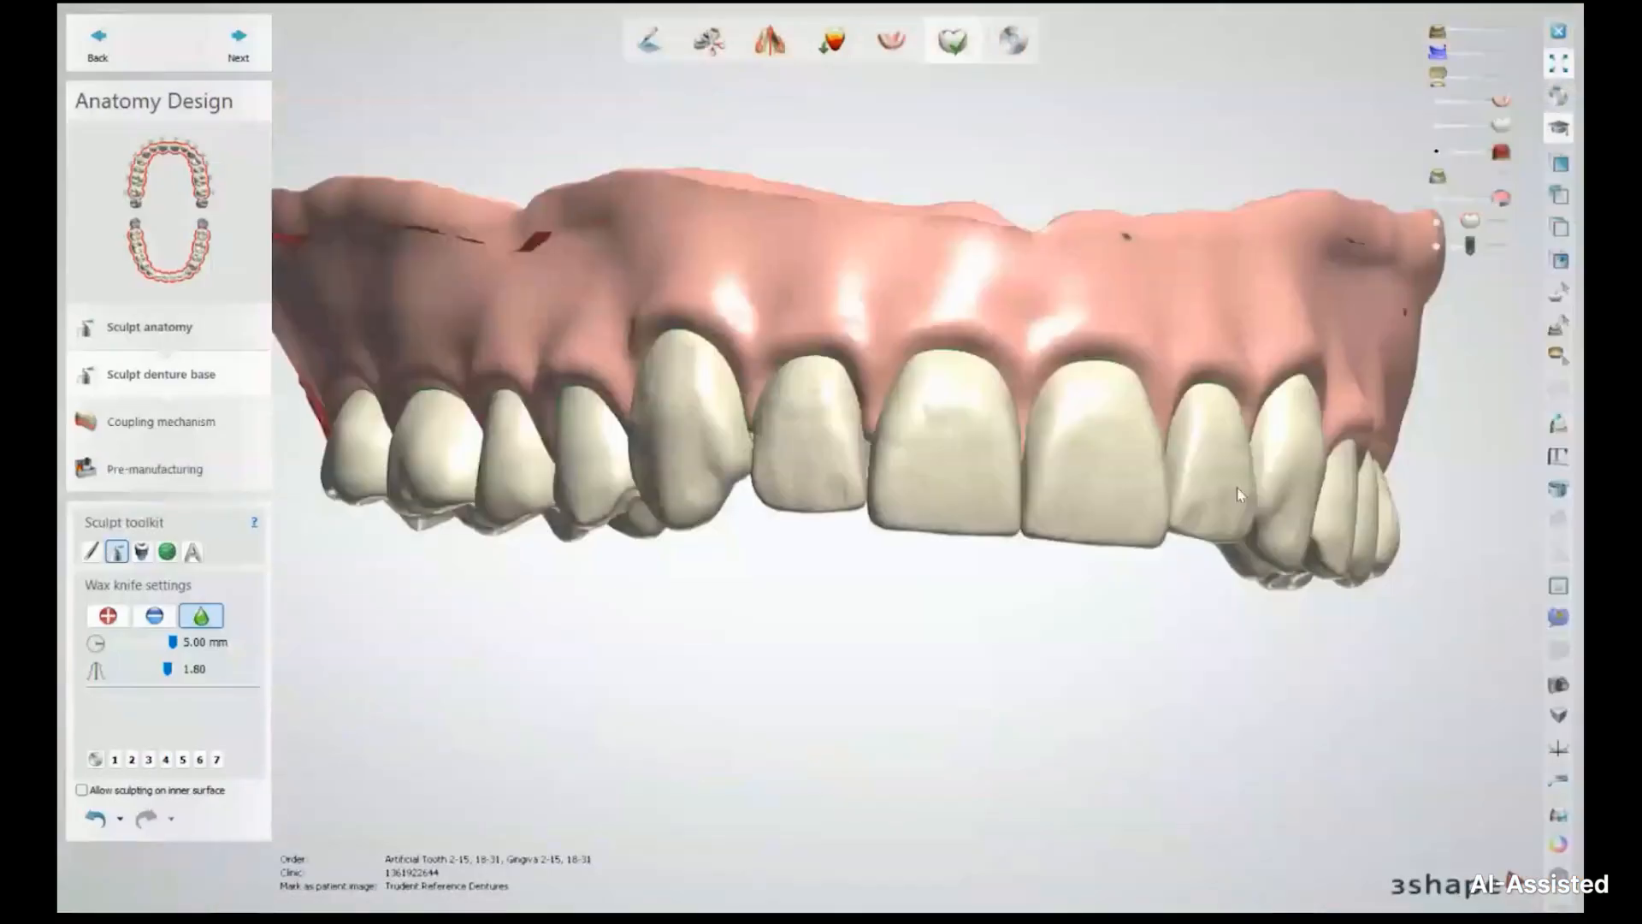
{"action": "scroll", "coordinate": [943, 290], "scroll_direction": "up", "scroll_amount": 3}
{"action": "right_click_drag", "start_coordinate": [943, 289], "coordinate": [1120, 189]}
{"action": "scroll", "coordinate": [501, 354], "scroll_direction": "down", "scroll_amount": 3}
{"action": "scroll", "coordinate": [1120, 188], "scroll_direction": "down", "scroll_amount": 3}
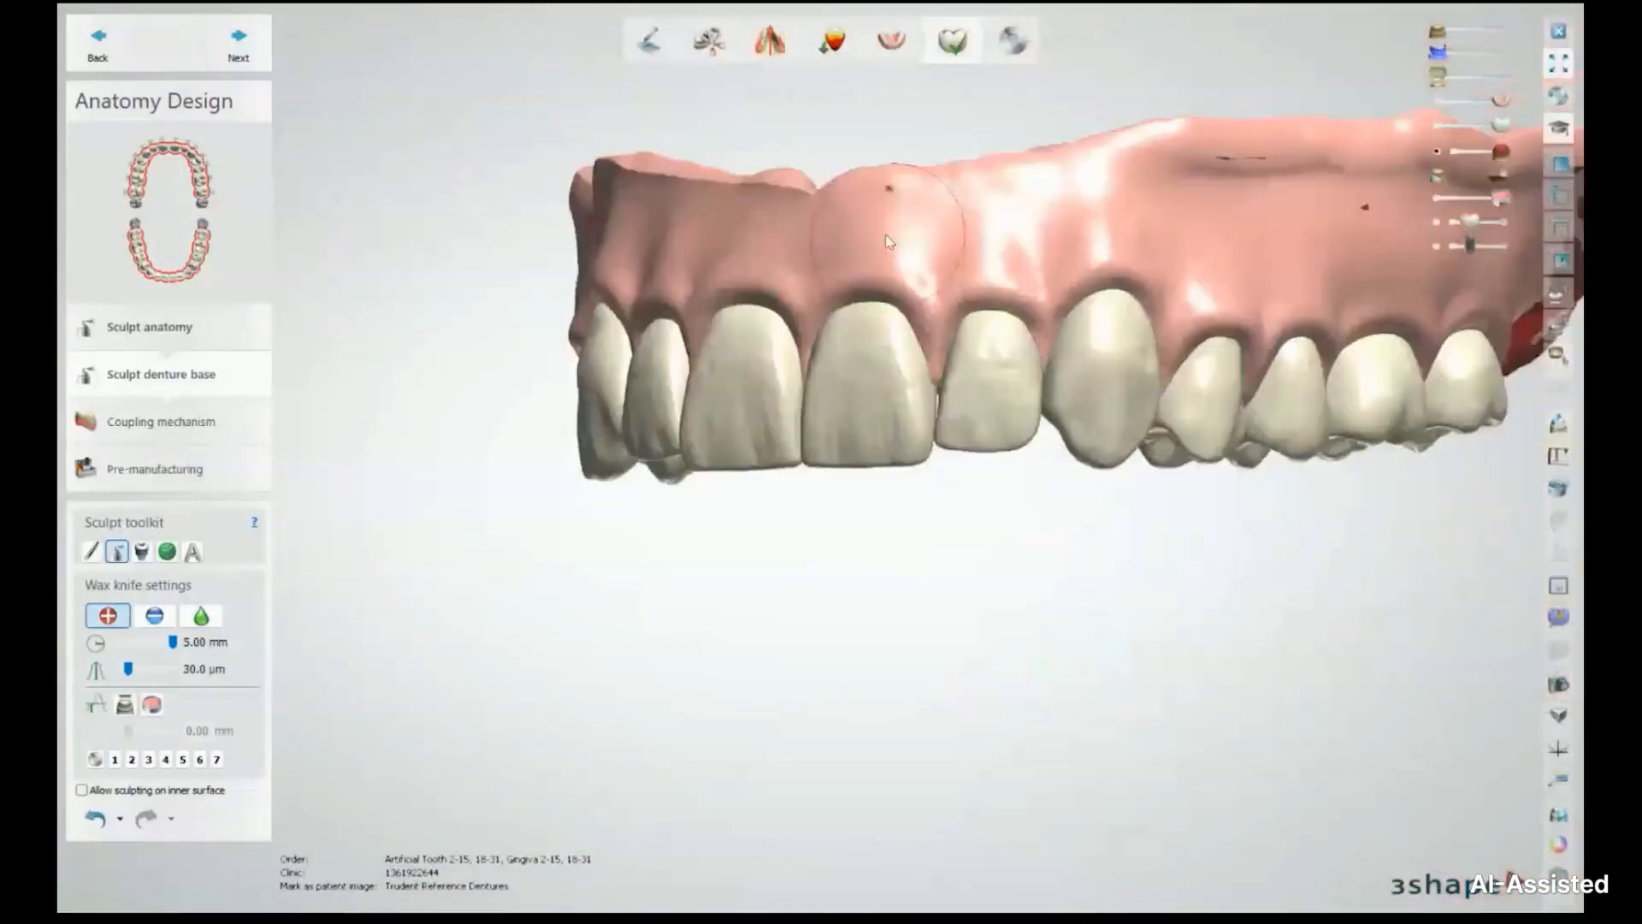
Add wax along the labial flange above the upper front teeth with the wax knife at 5.00 mm and 30.0 µm
{"action": "middle_click_drag", "start_coordinate": [1121, 188], "coordinate": [836, 259]}
{"action": "right_click_drag", "start_coordinate": [838, 268], "coordinate": [842, 248]}
{"action": "left_click_drag", "start_coordinate": [842, 248], "coordinate": [1141, 226]}
{"action": "right_click_drag", "start_coordinate": [1141, 226], "coordinate": [494, 281]}
{"action": "scroll", "coordinate": [720, 314], "scroll_direction": "up", "scroll_amount": 2}
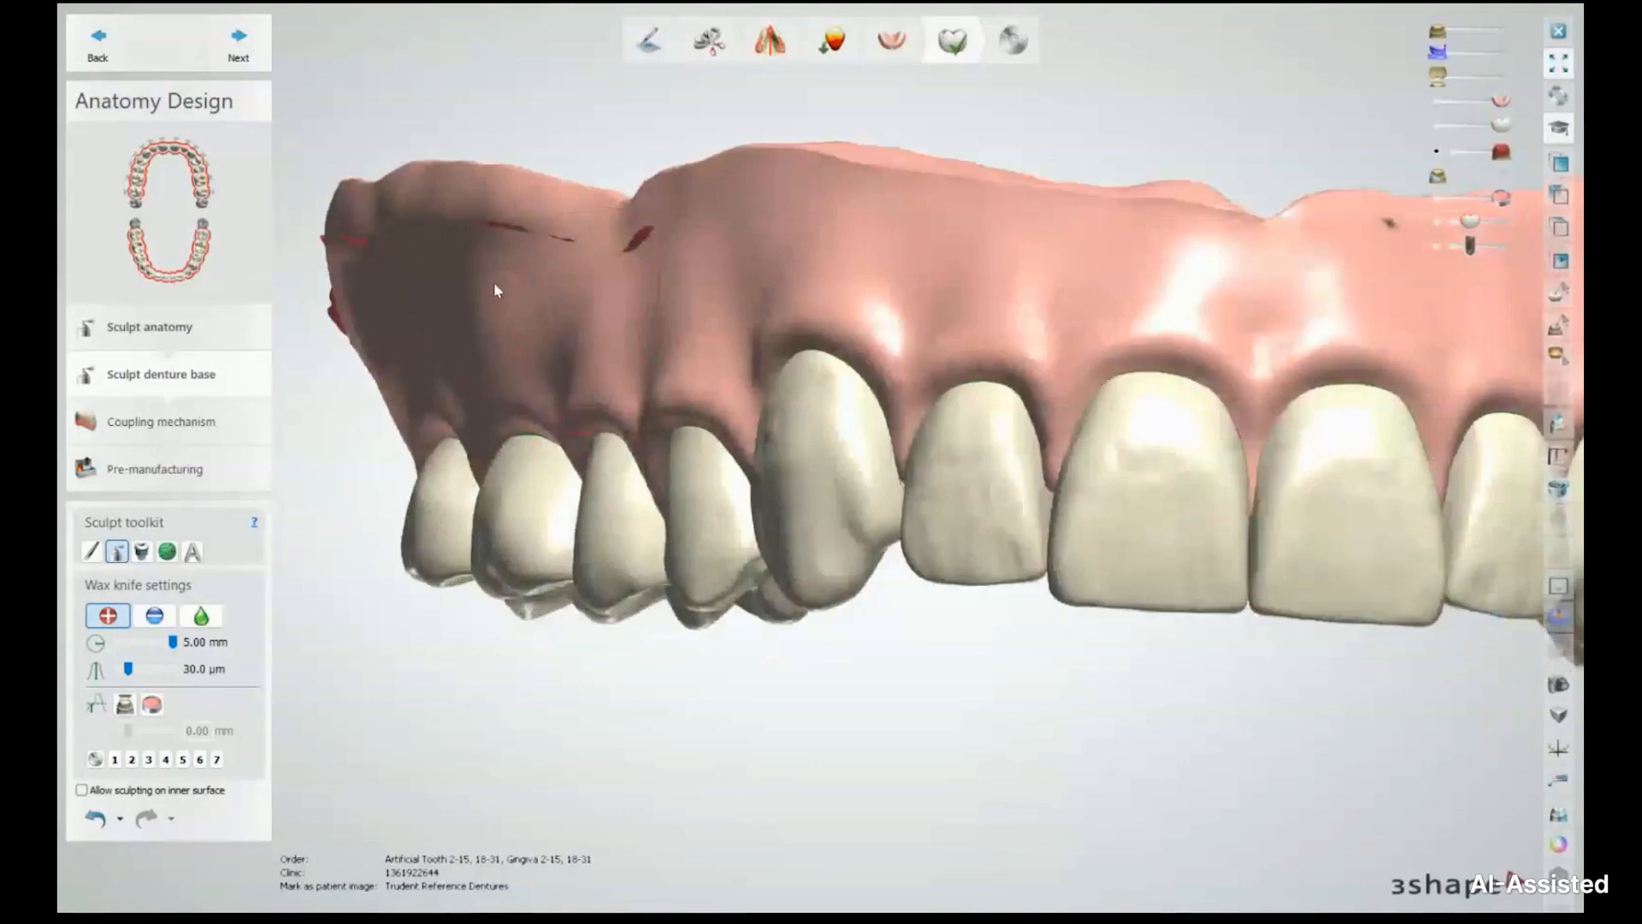
Build up the gingiva on the palatal side of the upper right canine with the wax knife at 5.00 mm
{"action": "scroll", "coordinate": [494, 281], "scroll_direction": "down", "scroll_amount": 5}
{"action": "right_click_drag", "start_coordinate": [703, 323], "coordinate": [746, 266]}
{"action": "scroll", "coordinate": [746, 267], "scroll_direction": "up", "scroll_amount": 5}
{"action": "scroll", "coordinate": [775, 196], "scroll_direction": "up", "scroll_amount": 2}
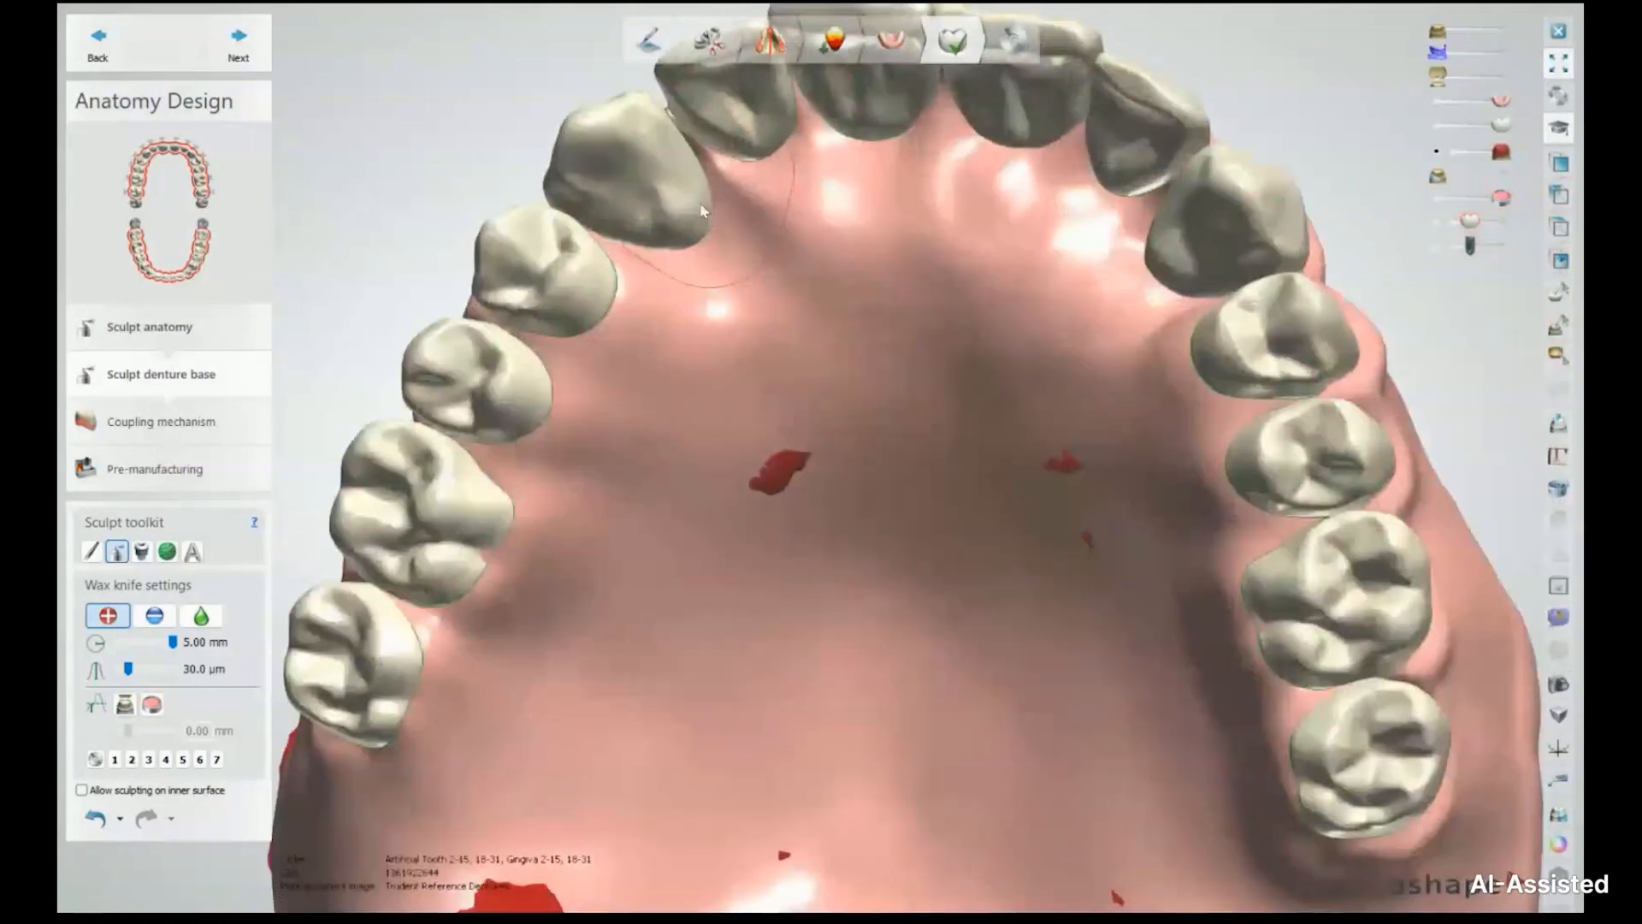
{"action": "right_click_drag", "start_coordinate": [702, 210], "coordinate": [682, 336]}
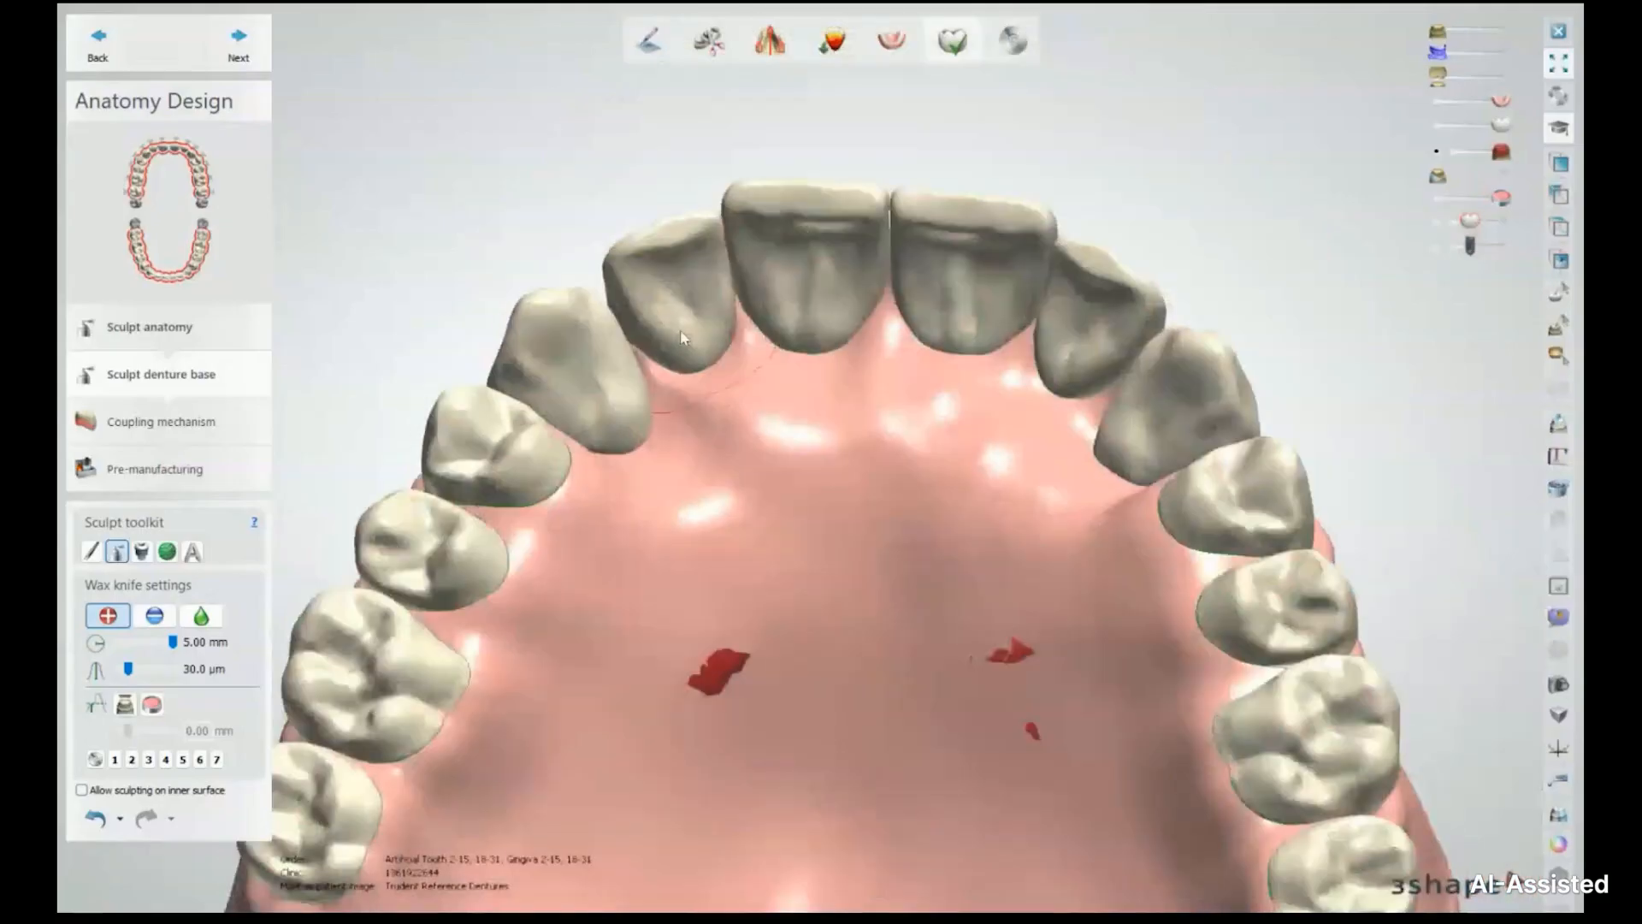
{"action": "mouse_move", "coordinate": [682, 336]}
{"action": "right_mouse_down"}
{"action": "mouse_move", "coordinate": [609, 466]}
{"action": "mouse_move", "coordinate": [612, 404]}
{"action": "mouse_move", "coordinate": [548, 424]}
{"action": "mouse_move", "coordinate": [910, 405]}
{"action": "mouse_move", "coordinate": [931, 390]}
{"action": "right_mouse_up"}
{"action": "scroll", "coordinate": [874, 397], "scroll_direction": "up", "scroll_amount": 3}
{"action": "scroll", "coordinate": [929, 382], "scroll_direction": "up", "scroll_amount": 5}
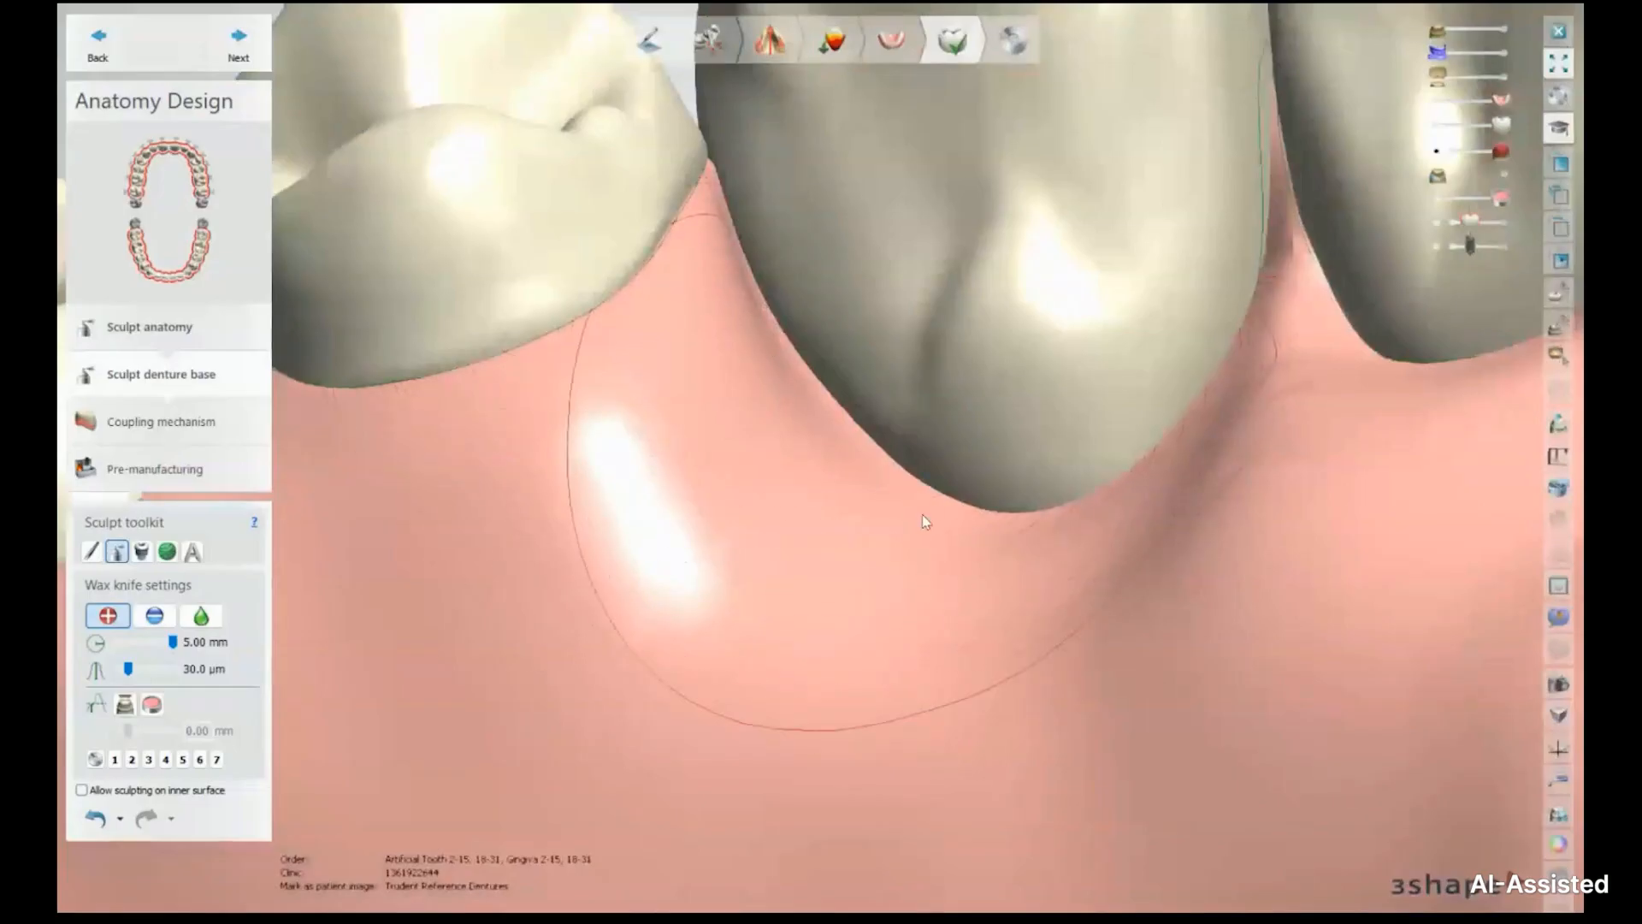
{"action": "scroll", "coordinate": [922, 514], "scroll_direction": "down", "scroll_amount": 5}
{"action": "mouse_move", "coordinate": [895, 522]}
{"action": "right_mouse_down"}
{"action": "mouse_move", "coordinate": [919, 540]}
{"action": "mouse_move", "coordinate": [783, 407]}
{"action": "right_mouse_up"}
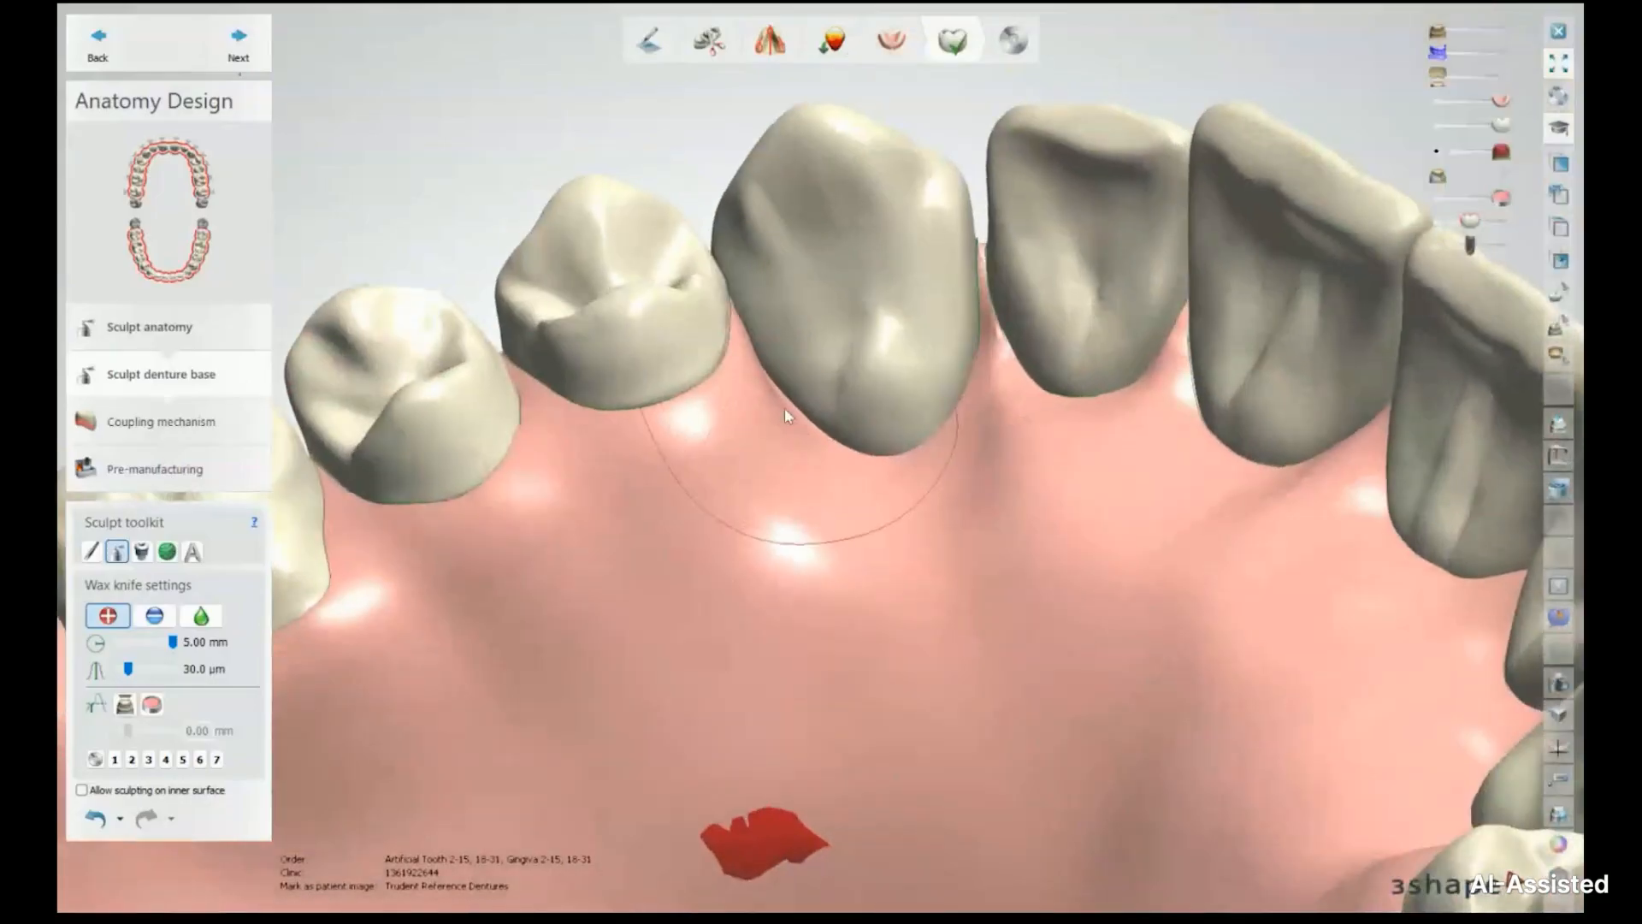
{"action": "mouse_move", "coordinate": [845, 447]}
{"action": "left_mouse_down"}
{"action": "mouse_move", "coordinate": [795, 466]}
{"action": "mouse_move", "coordinate": [960, 396]}
{"action": "mouse_move", "coordinate": [939, 325]}
{"action": "mouse_move", "coordinate": [871, 443]}
{"action": "mouse_move", "coordinate": [930, 477]}
{"action": "left_mouse_up"}
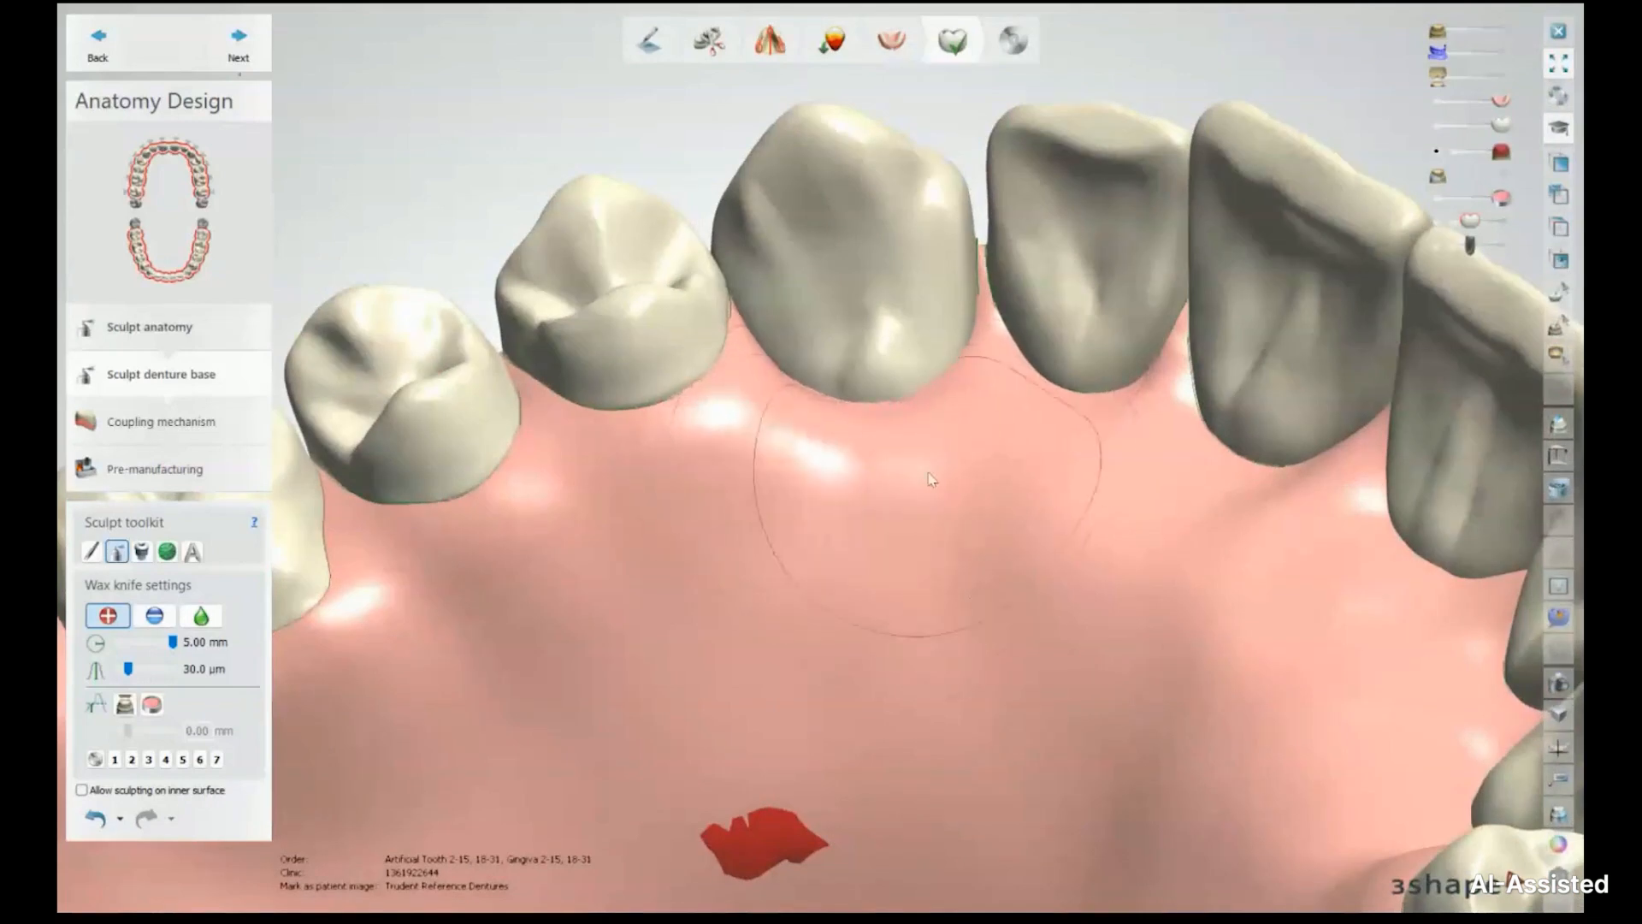
Build up the gingiva on the palatal side of the upper right canine and incisors with the wax knife at 3.65 mm
{"action": "mouse_move", "coordinate": [931, 478]}
{"action": "right_mouse_down"}
{"action": "mouse_move", "coordinate": [950, 511]}
{"action": "mouse_move", "coordinate": [865, 447]}
{"action": "mouse_move", "coordinate": [619, 392]}
{"action": "right_mouse_up"}
{"action": "scroll", "coordinate": [619, 392], "scroll_direction": "down", "scroll_amount": 3, "text": "ctrl"}
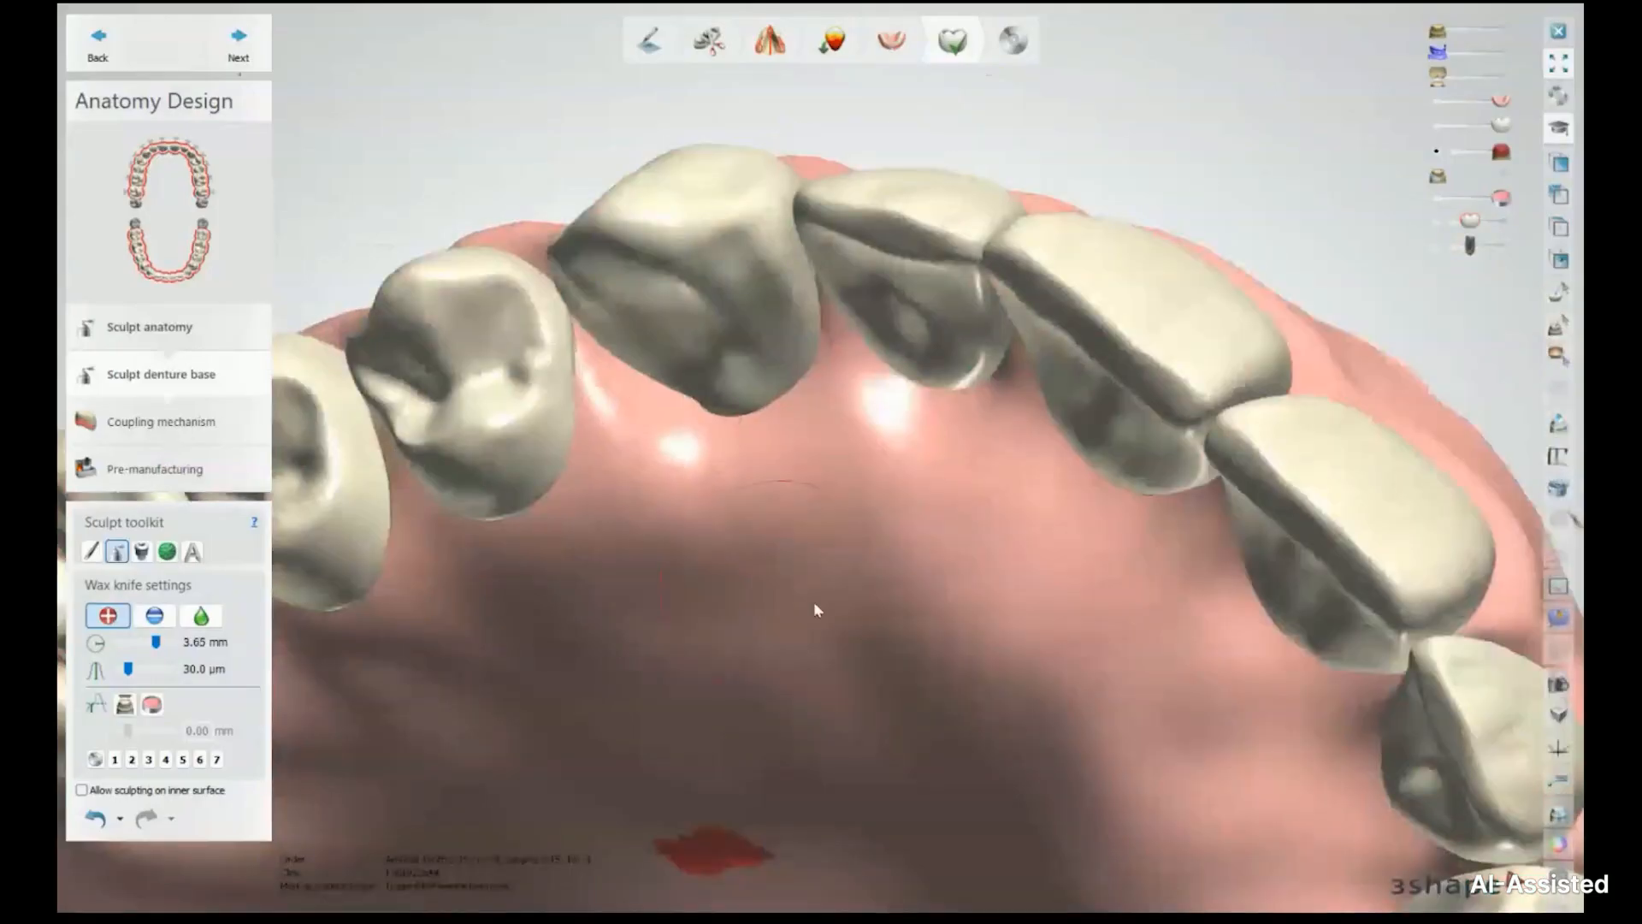
{"action": "mouse_move", "coordinate": [813, 602]}
{"action": "right_mouse_down"}
{"action": "mouse_move", "coordinate": [787, 471]}
{"action": "mouse_move", "coordinate": [917, 364]}
{"action": "right_mouse_up"}
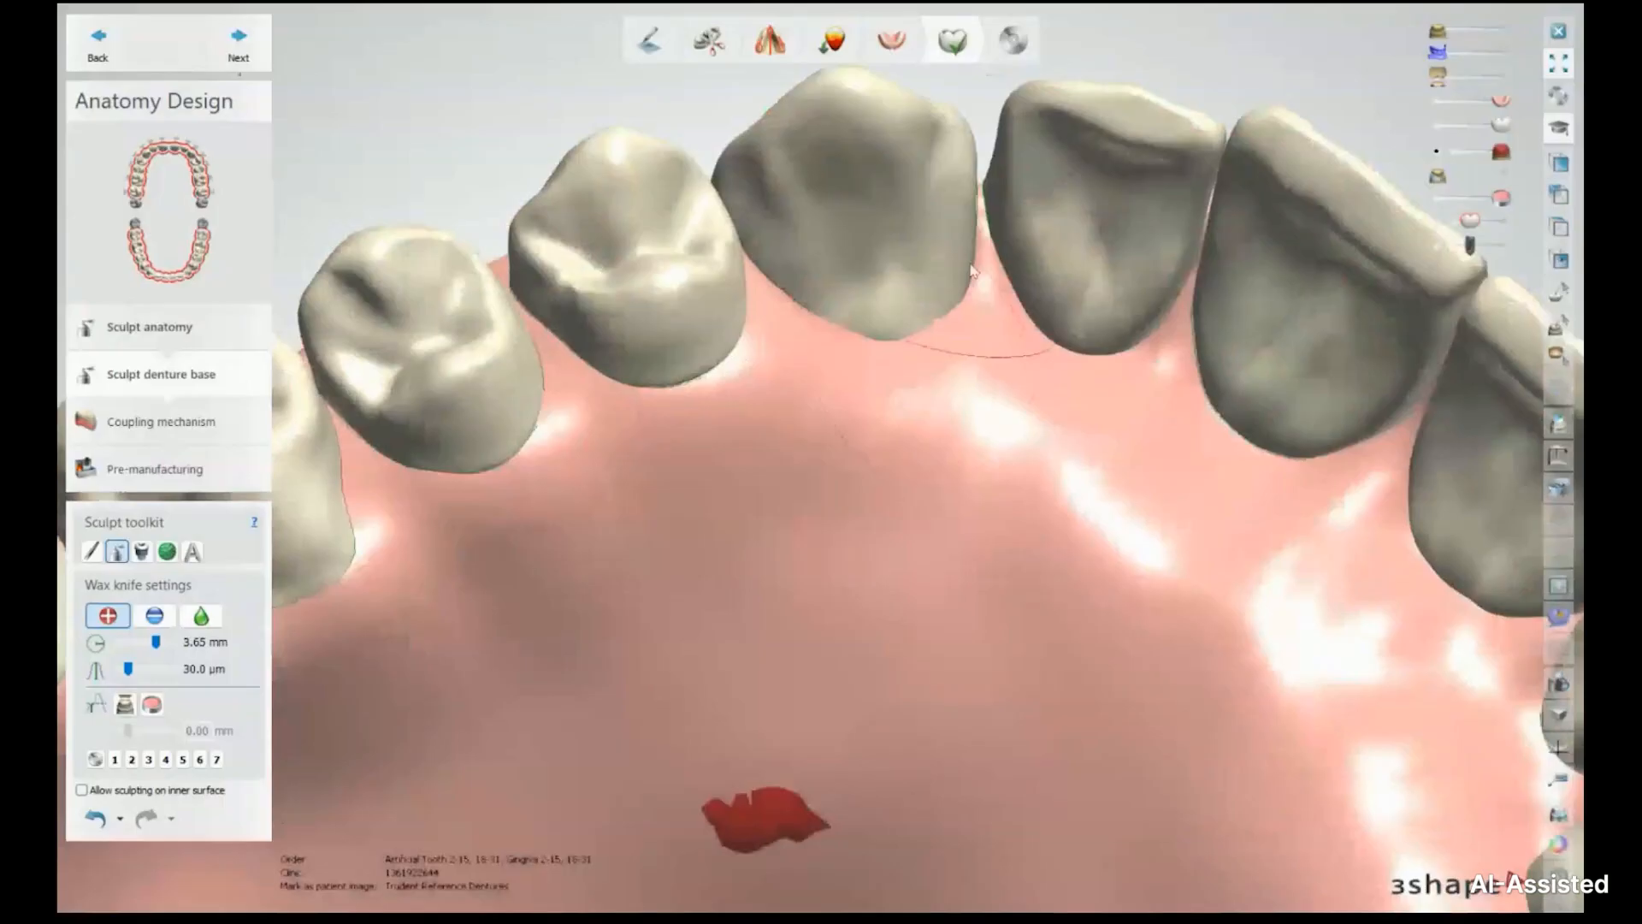
{"action": "mouse_move", "coordinate": [970, 264]}
{"action": "left_mouse_down"}
{"action": "mouse_move", "coordinate": [1030, 335]}
{"action": "mouse_move", "coordinate": [1205, 331]}
{"action": "mouse_move", "coordinate": [1323, 482]}
{"action": "mouse_move", "coordinate": [1428, 417]}
{"action": "mouse_move", "coordinate": [1399, 414]}
{"action": "left_mouse_up"}
{"action": "mouse_move", "coordinate": [1399, 414]}
{"action": "right_mouse_down"}
{"action": "mouse_move", "coordinate": [1421, 354]}
{"action": "mouse_move", "coordinate": [1423, 639]}
{"action": "mouse_move", "coordinate": [1358, 626]}
{"action": "mouse_move", "coordinate": [927, 390]}
{"action": "right_mouse_up"}
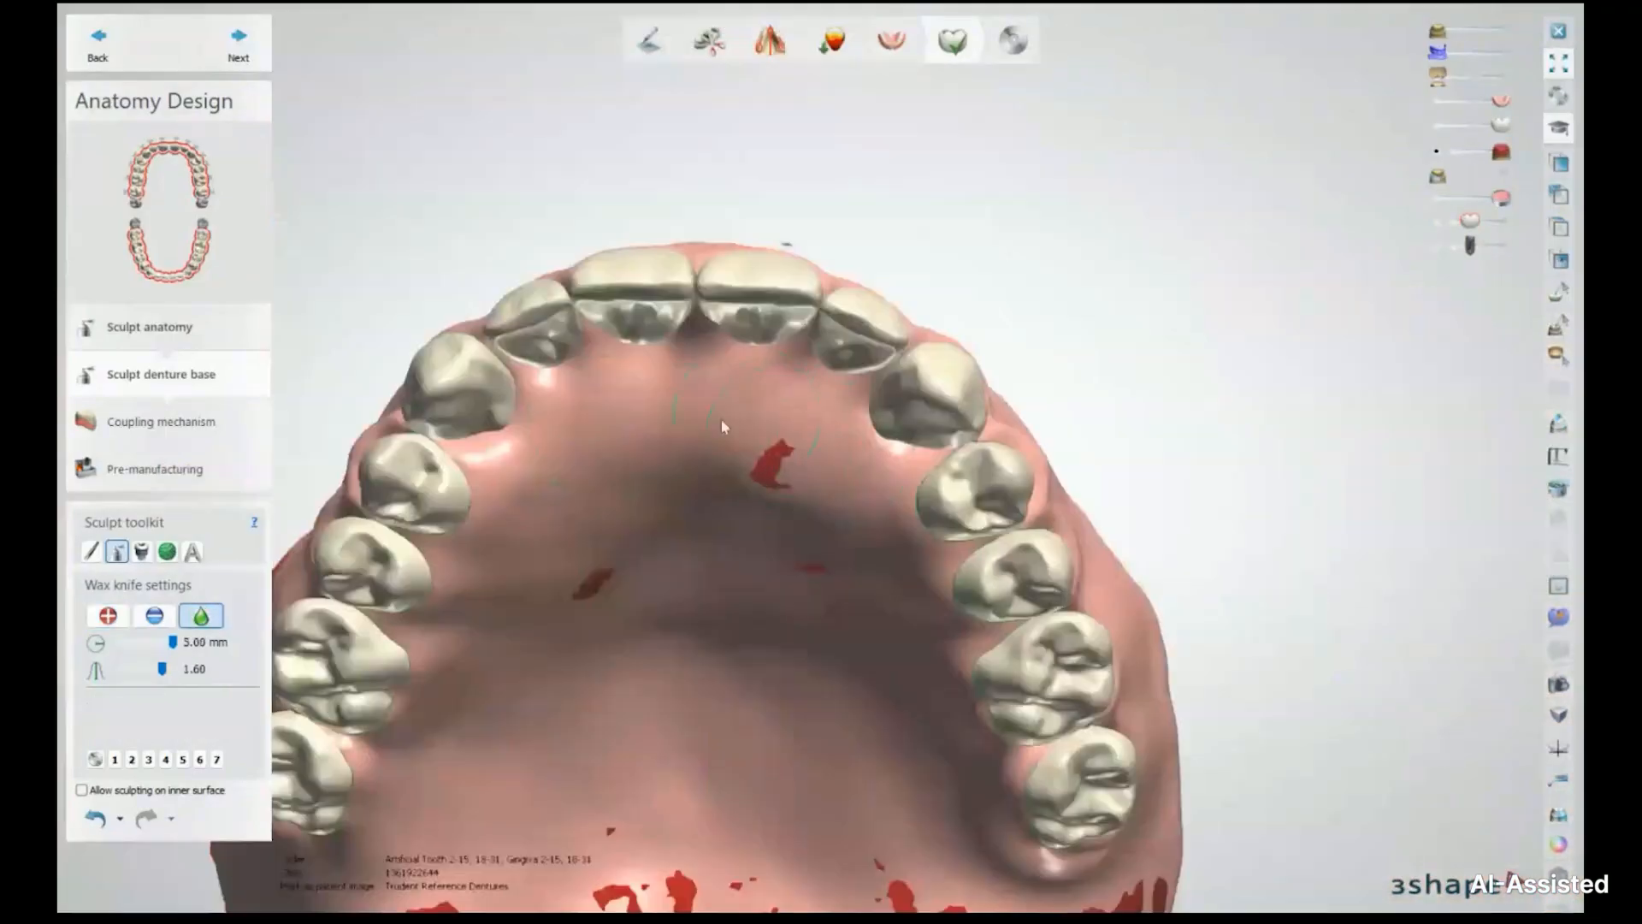
Inspect the gingiva around the upper front teeth and the palatal surface of the maxillary base, including its posterior border
{"action": "right_click_drag", "start_coordinate": [721, 419], "coordinate": [643, 485]}
{"action": "scroll", "coordinate": [655, 393], "scroll_direction": "up", "scroll_amount": 5}
{"action": "right_click_drag", "start_coordinate": [655, 393], "coordinate": [732, 548]}
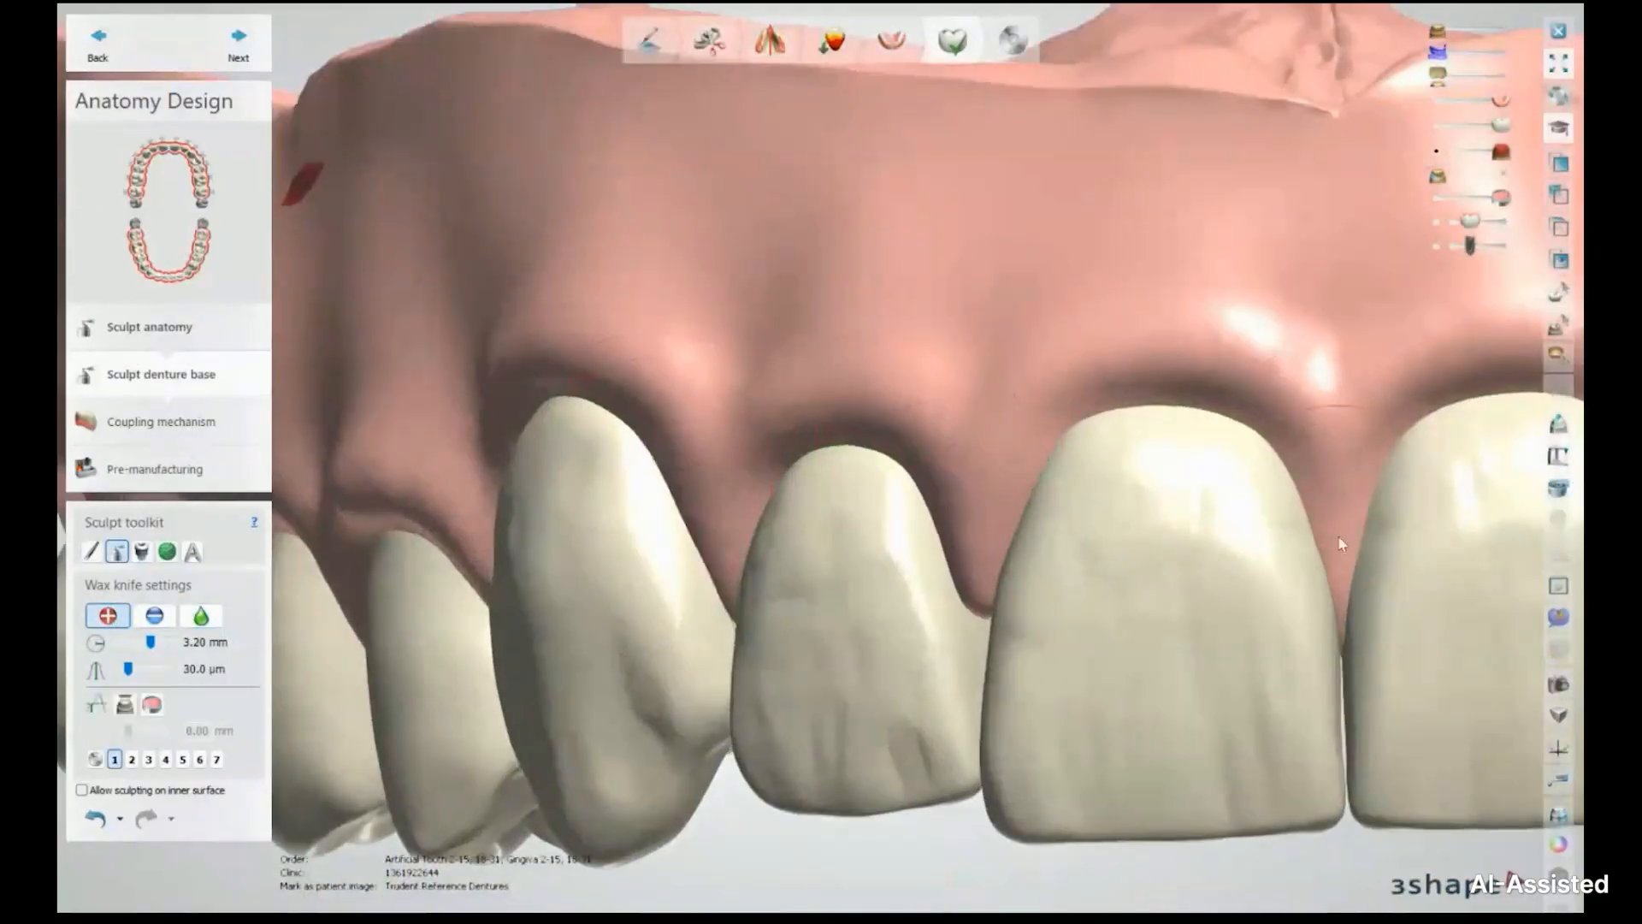
{"action": "scroll", "coordinate": [1341, 544], "scroll_direction": "down", "scroll_amount": 6}
{"action": "right_click_drag", "start_coordinate": [977, 513], "coordinate": [1002, 419]}
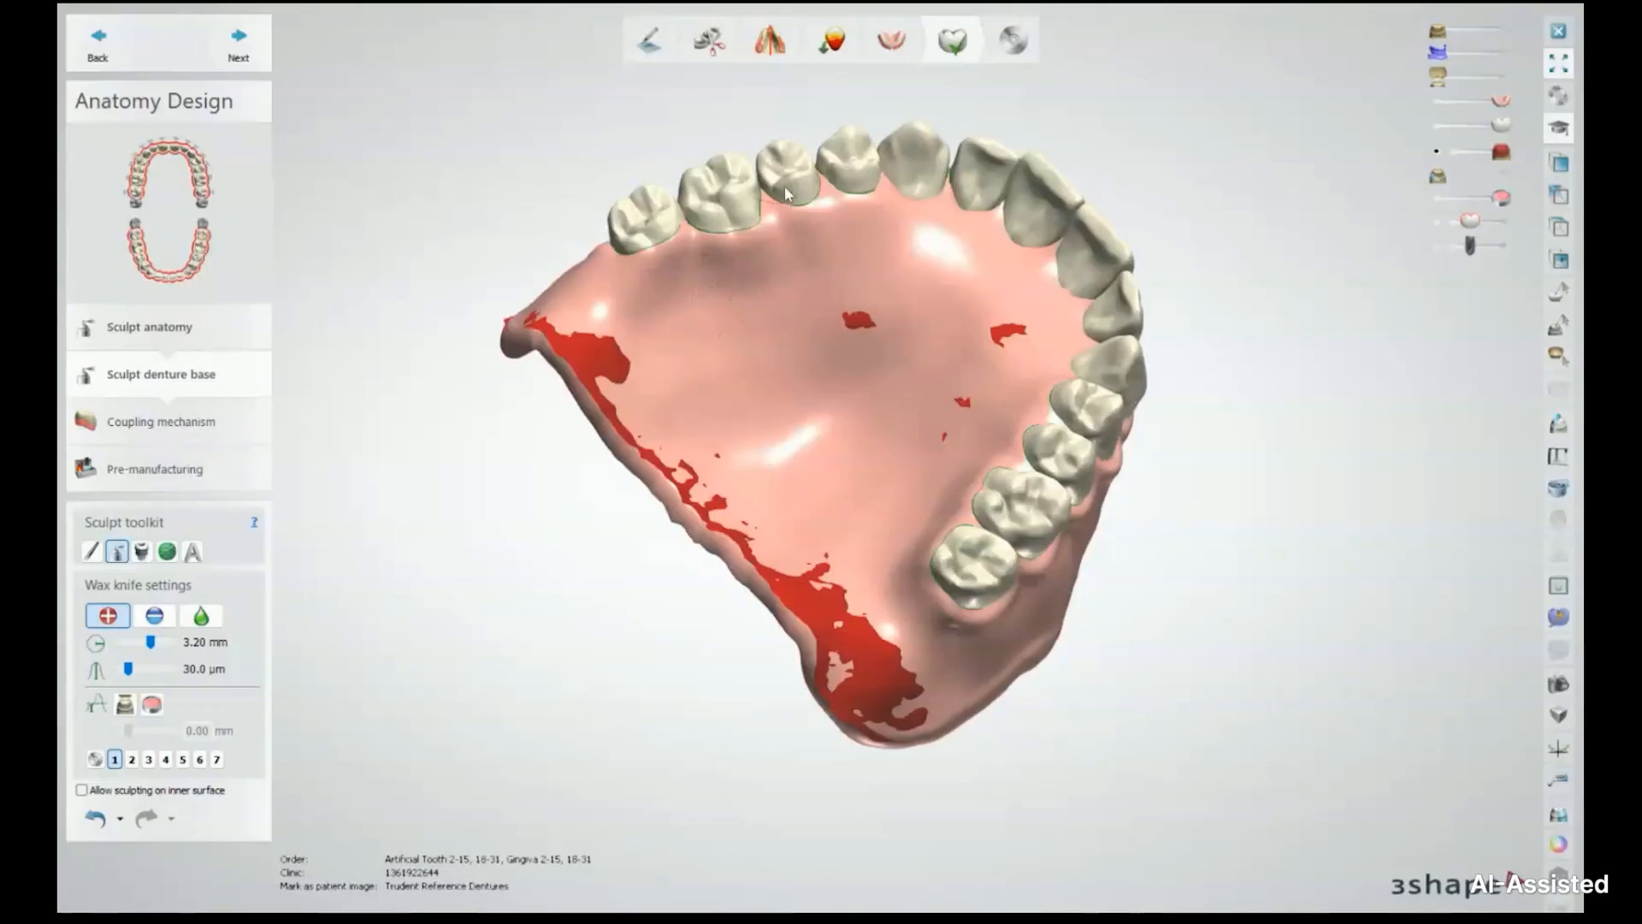
{"action": "right_click_drag", "start_coordinate": [784, 187], "coordinate": [689, 453]}
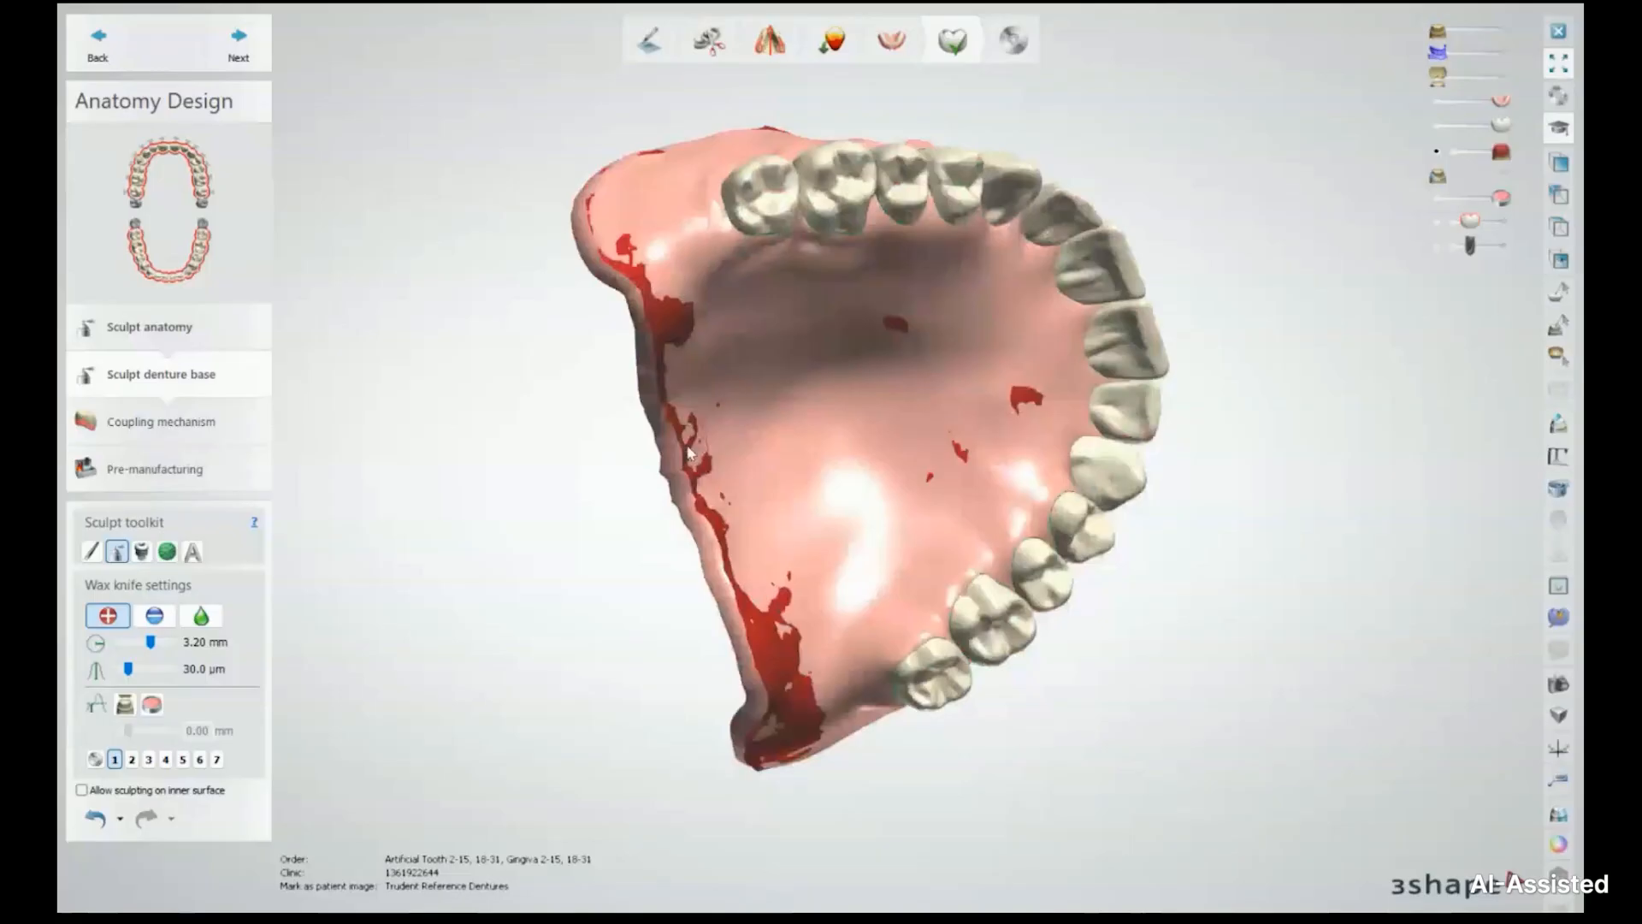
{"action": "right_click_drag", "start_coordinate": [689, 449], "coordinate": [612, 467]}
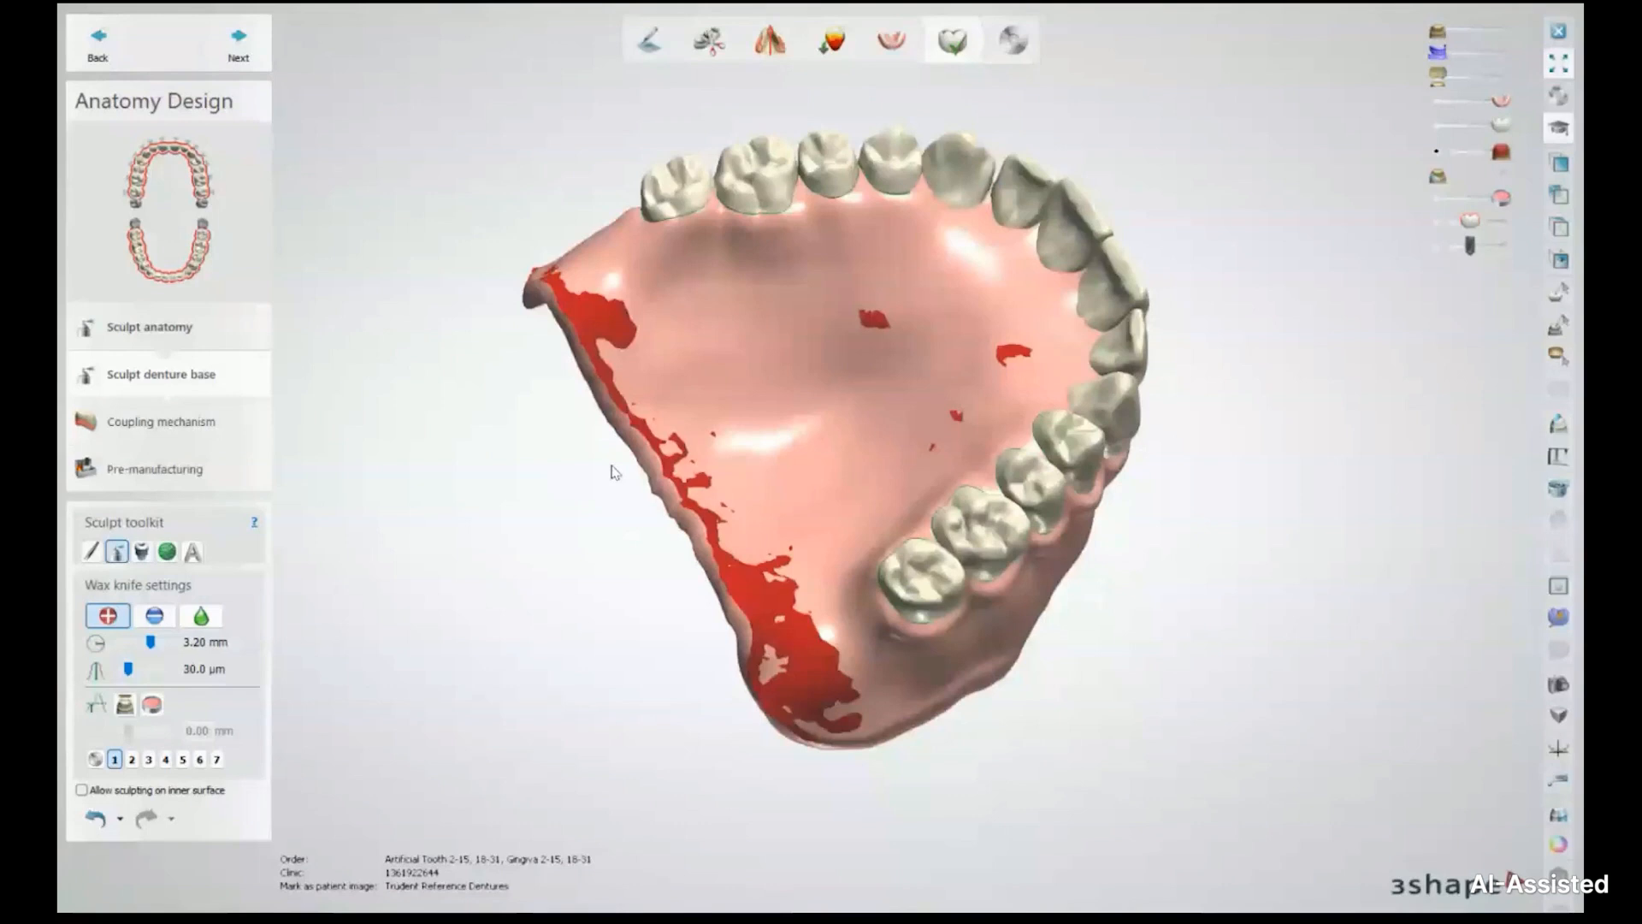
Replace the ID tag text with TRUDENT and add the tag to the maxillary base
{"action": "scroll", "coordinate": [614, 471], "scroll_direction": "up", "scroll_amount": 5}
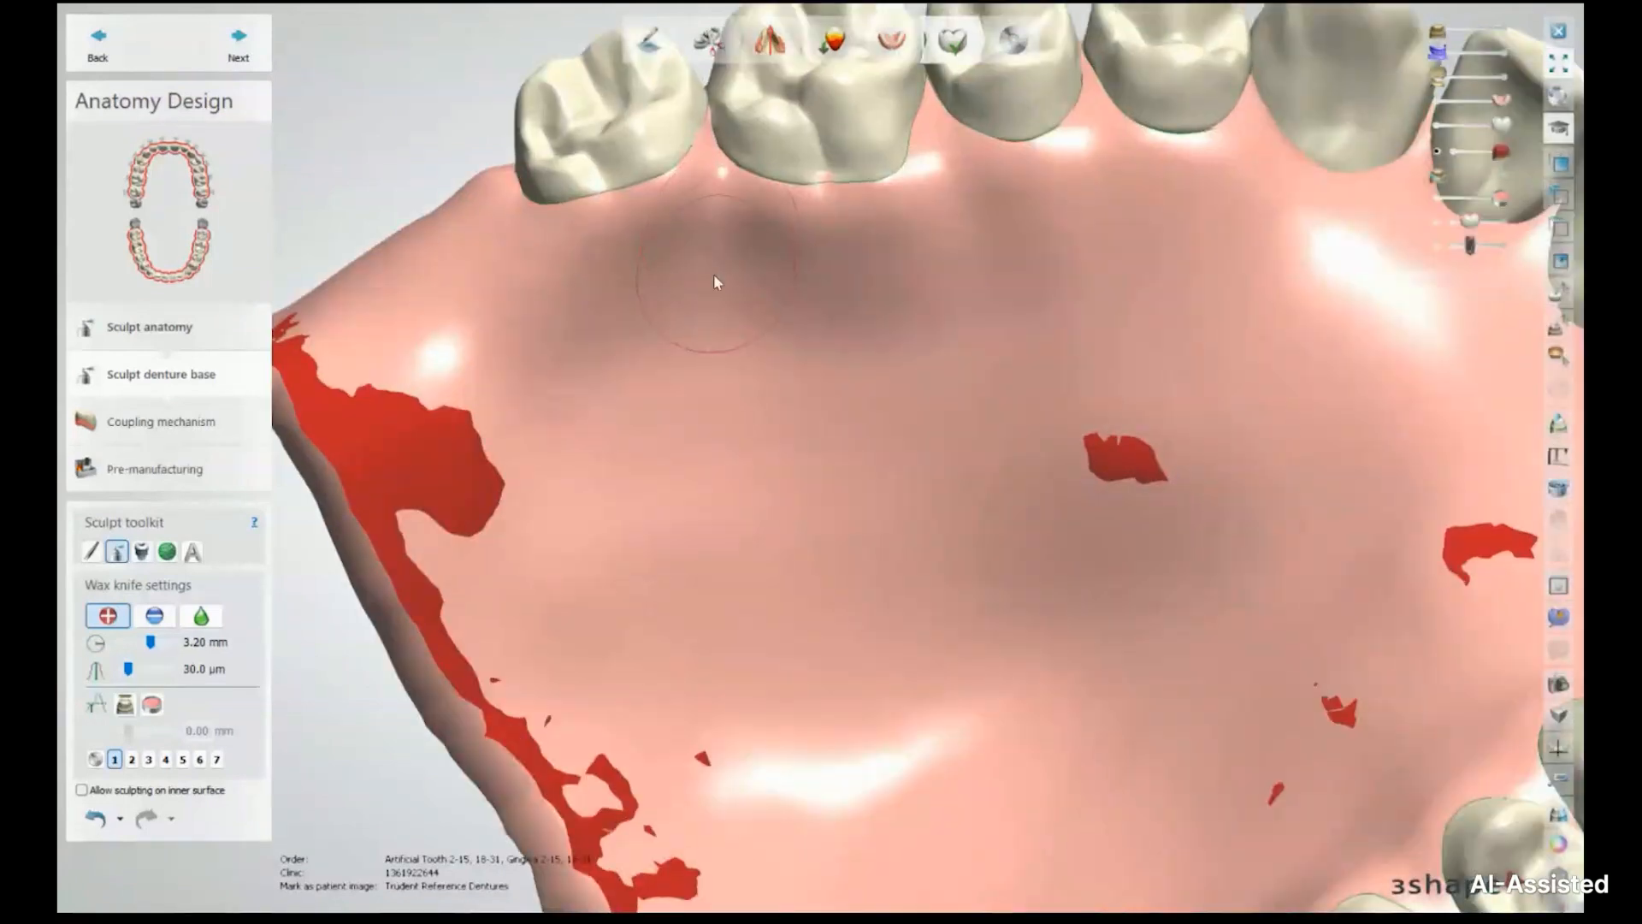
{"action": "scroll", "coordinate": [713, 275], "scroll_direction": "up", "scroll_amount": 1}
{"action": "scroll", "coordinate": [713, 275], "scroll_direction": "up", "scroll_amount": 5, "text": "shift"}
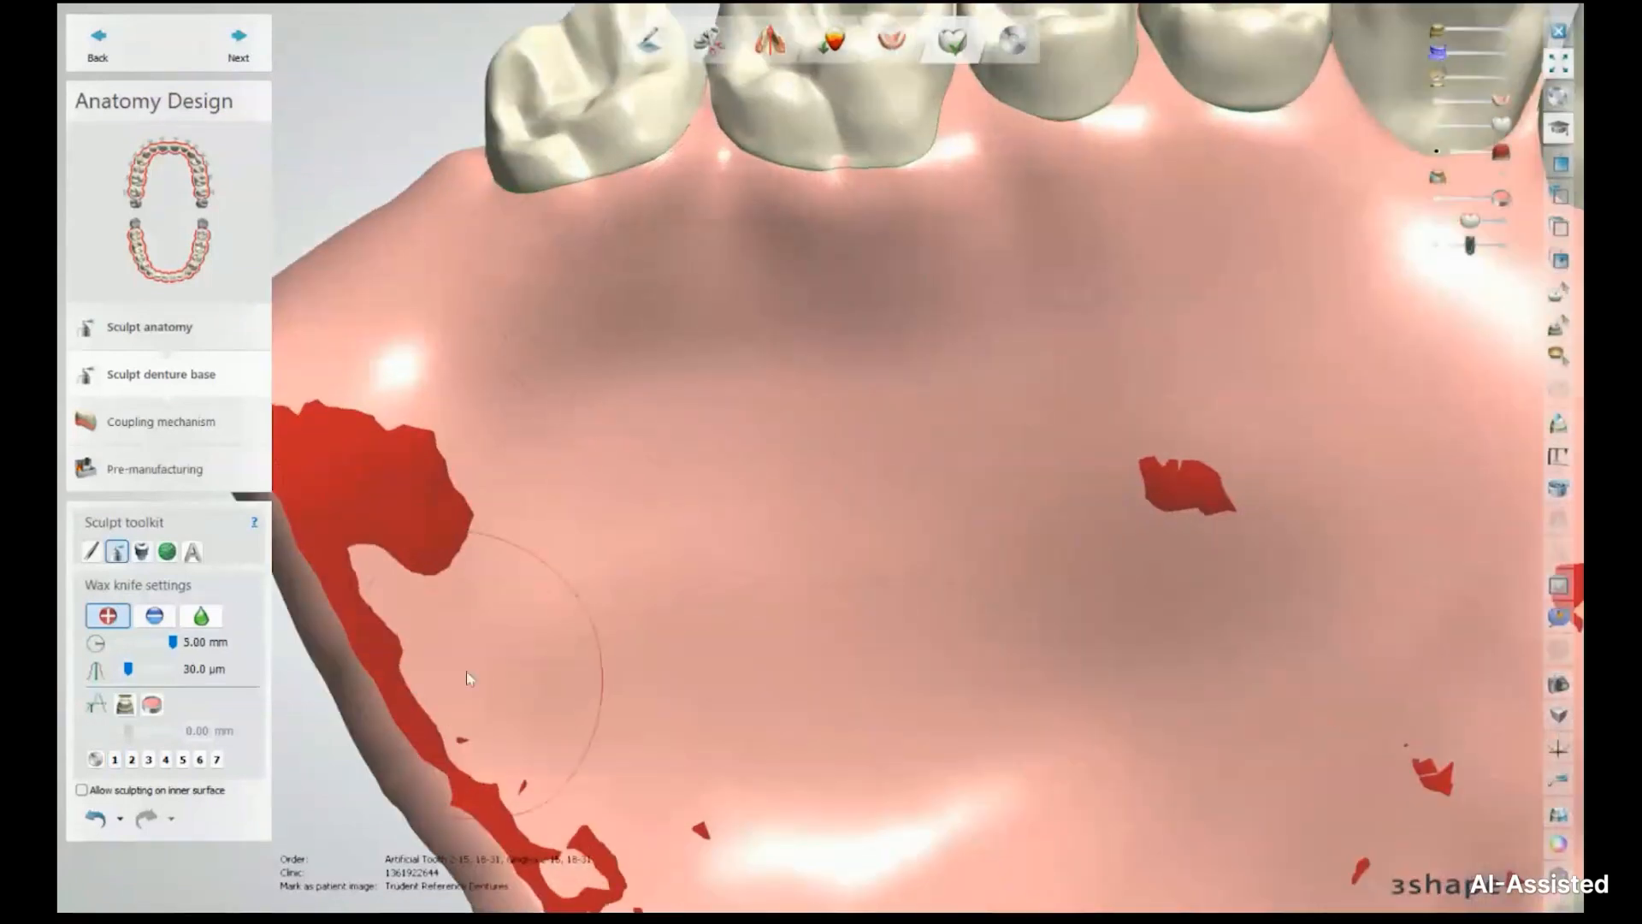
{"action": "left_click", "coordinate": [192, 551]}
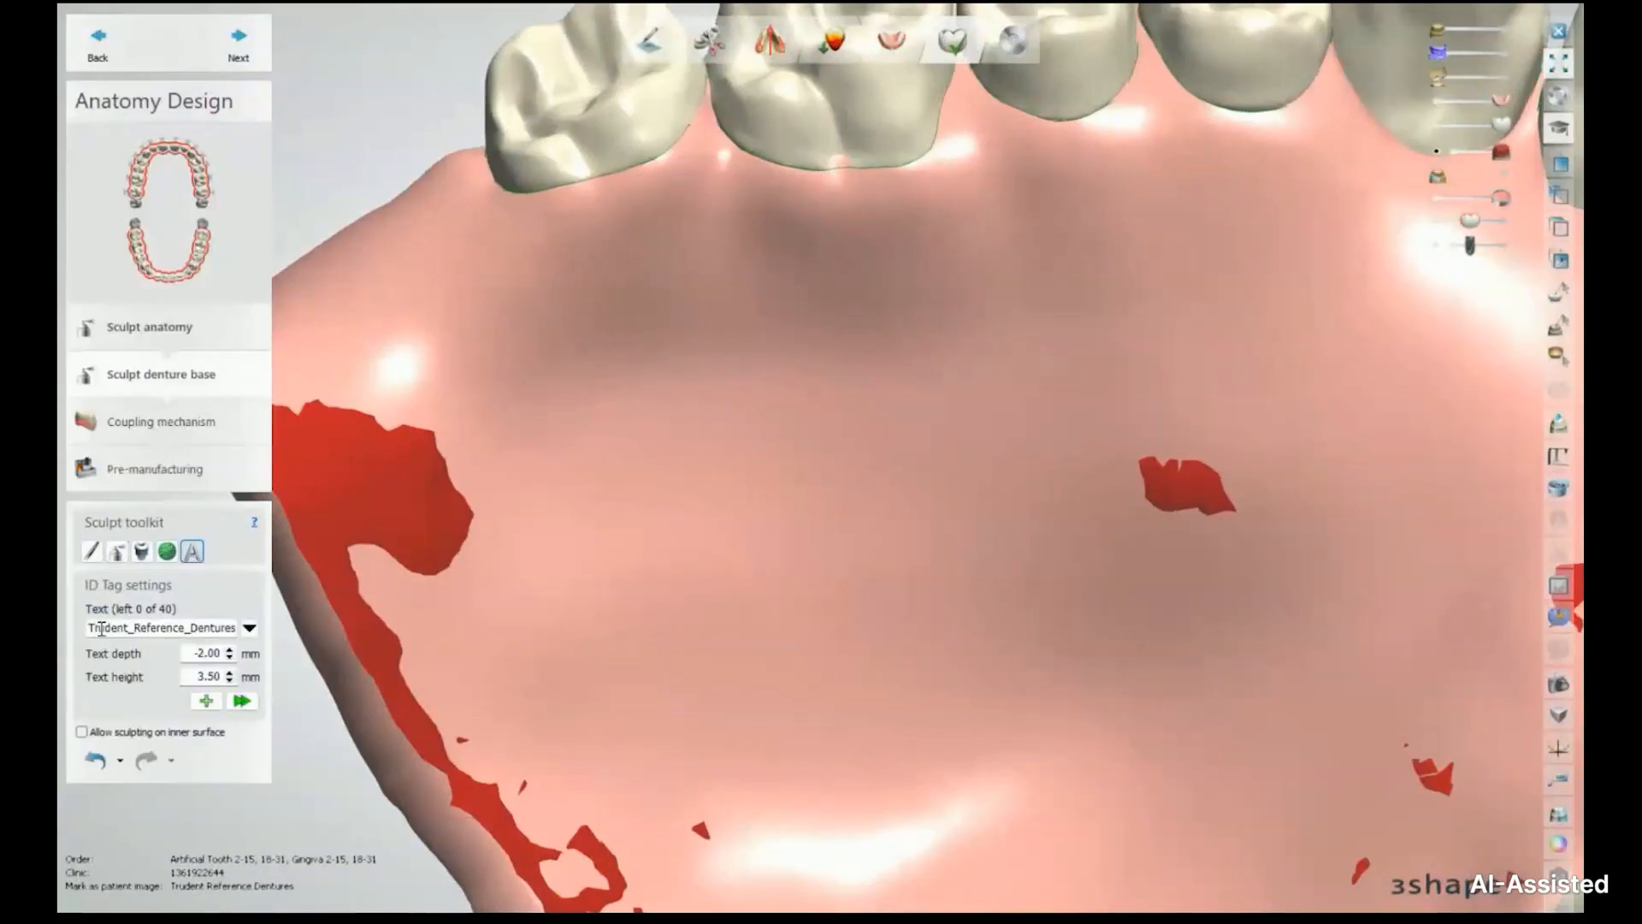
{"action": "left_click_drag", "start_coordinate": [88, 627], "coordinate": [458, 596]}
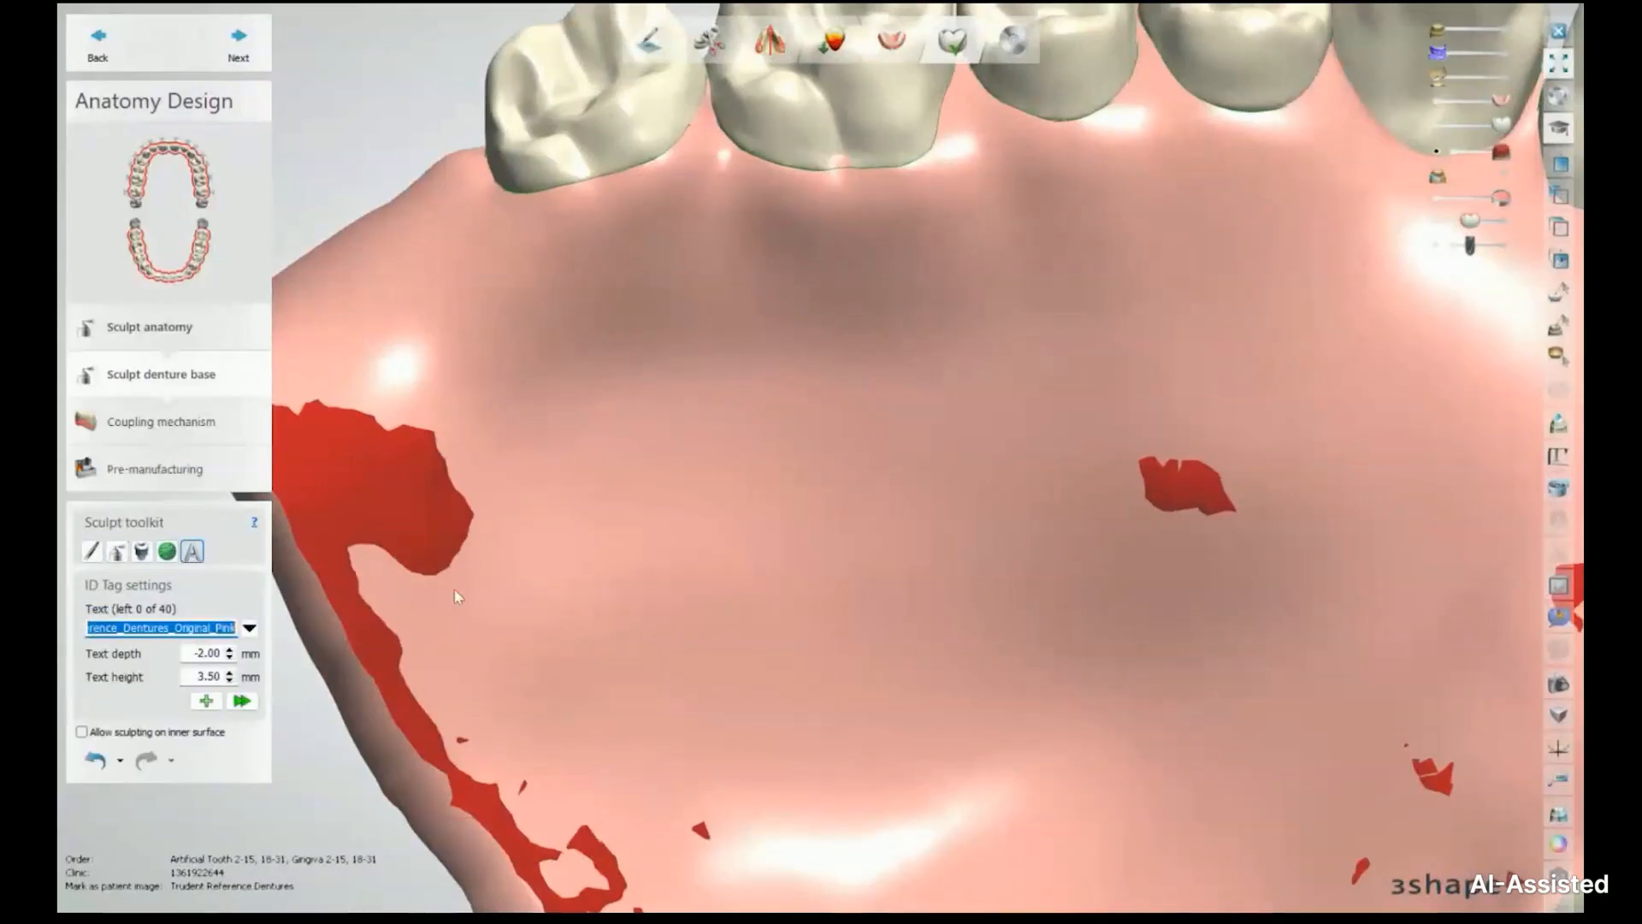
{"action": "type", "text": "TRUDENT"}
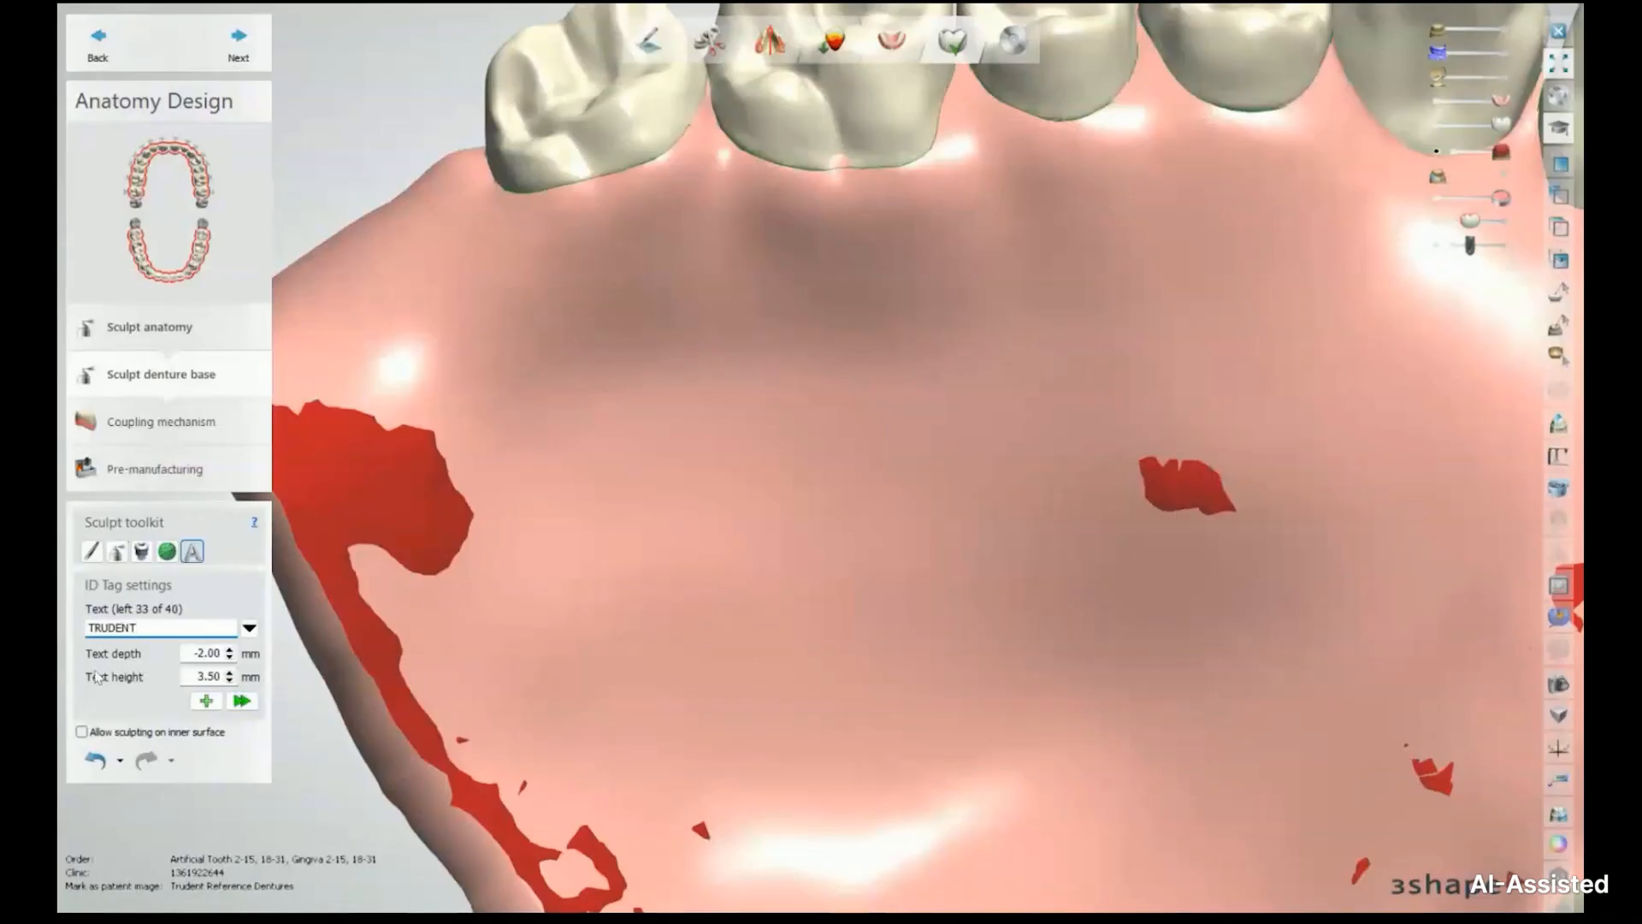
{"action": "left_click", "coordinate": [206, 701]}
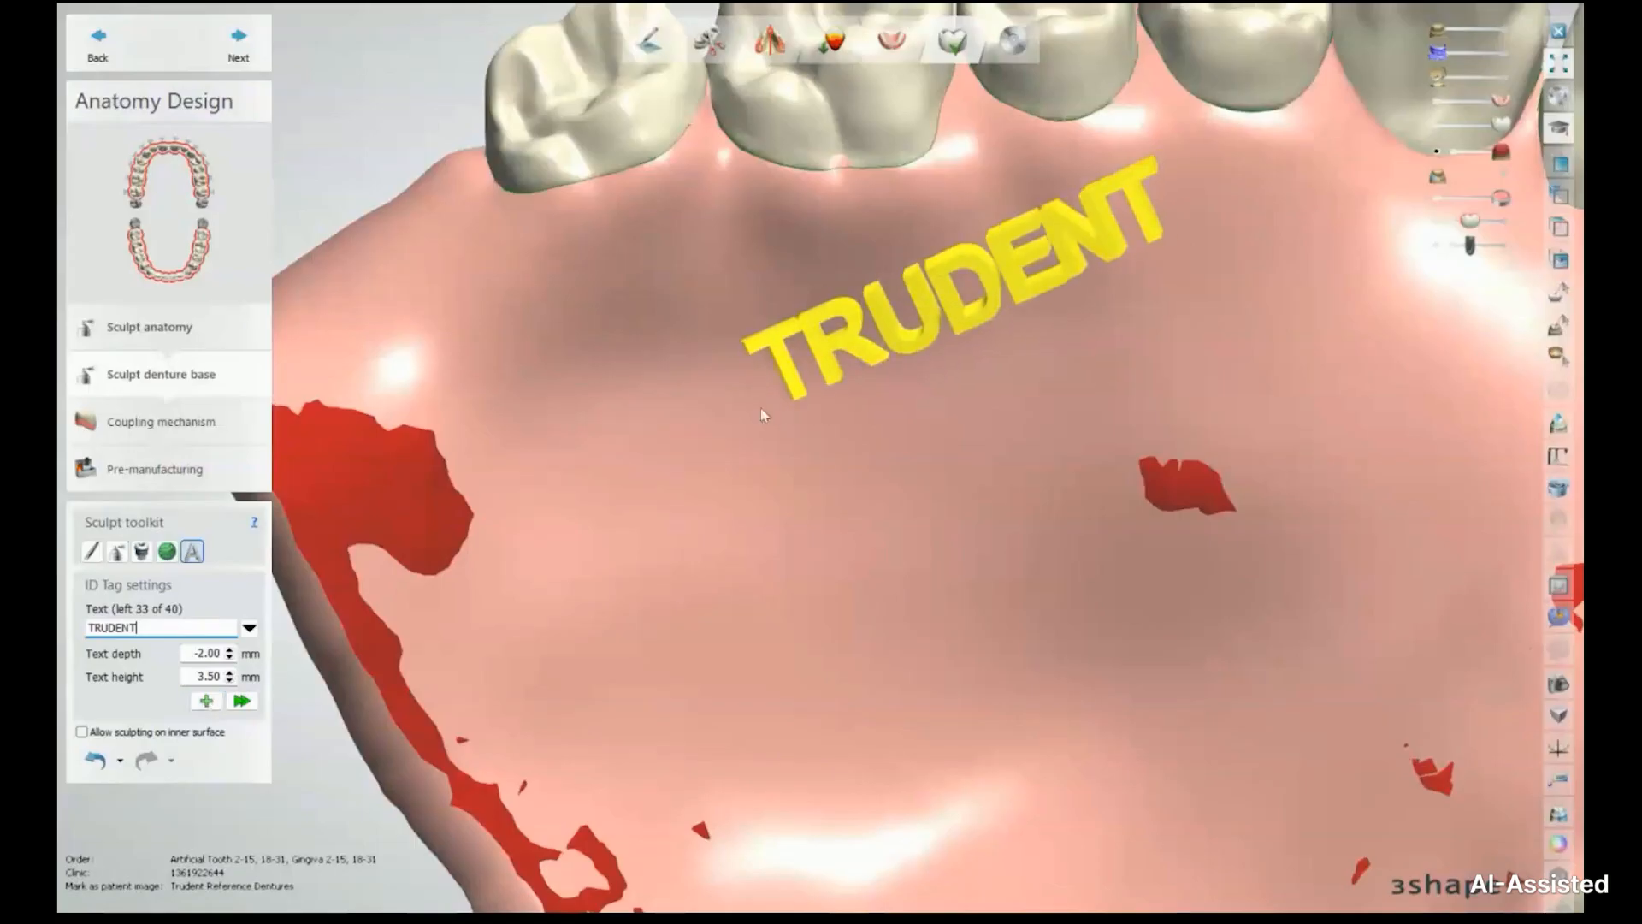
Position the TRUDENT tag on the palate alongside the upper right posterior teeth and engrave it into the base
{"action": "left_click", "coordinate": [633, 402]}
{"action": "left_click_drag", "start_coordinate": [1085, 198], "coordinate": [1145, 325]}
{"action": "left_click_drag", "start_coordinate": [669, 414], "coordinate": [629, 379]}
{"action": "scroll", "coordinate": [879, 373], "scroll_direction": "down", "scroll_amount": 2}
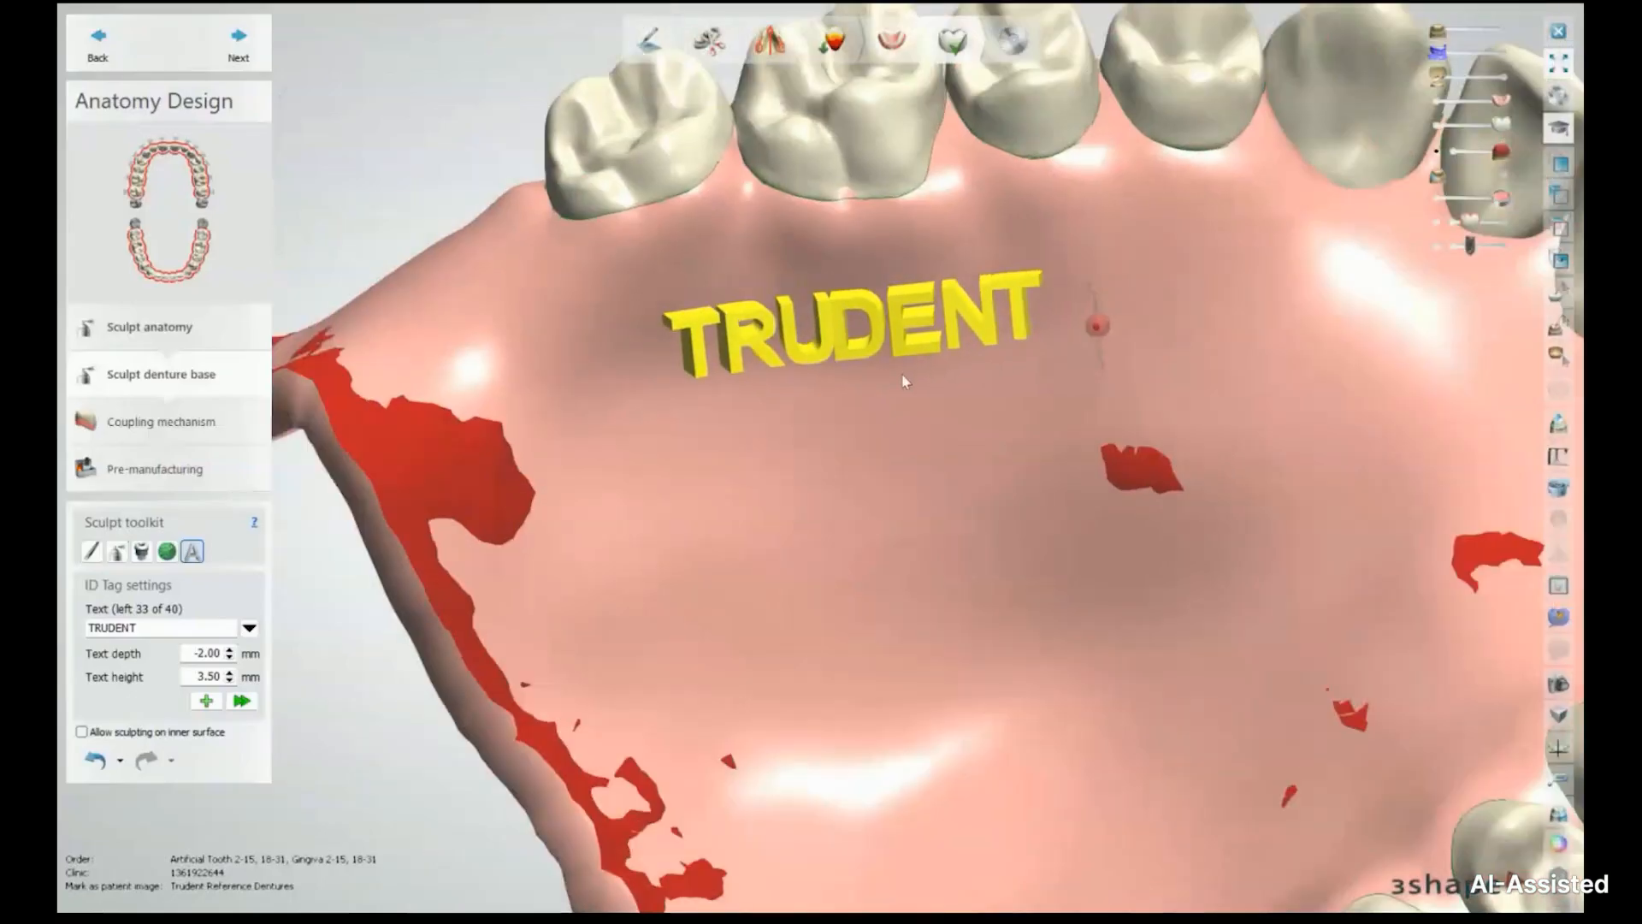
{"action": "scroll", "coordinate": [905, 381], "scroll_direction": "down", "scroll_amount": 1}
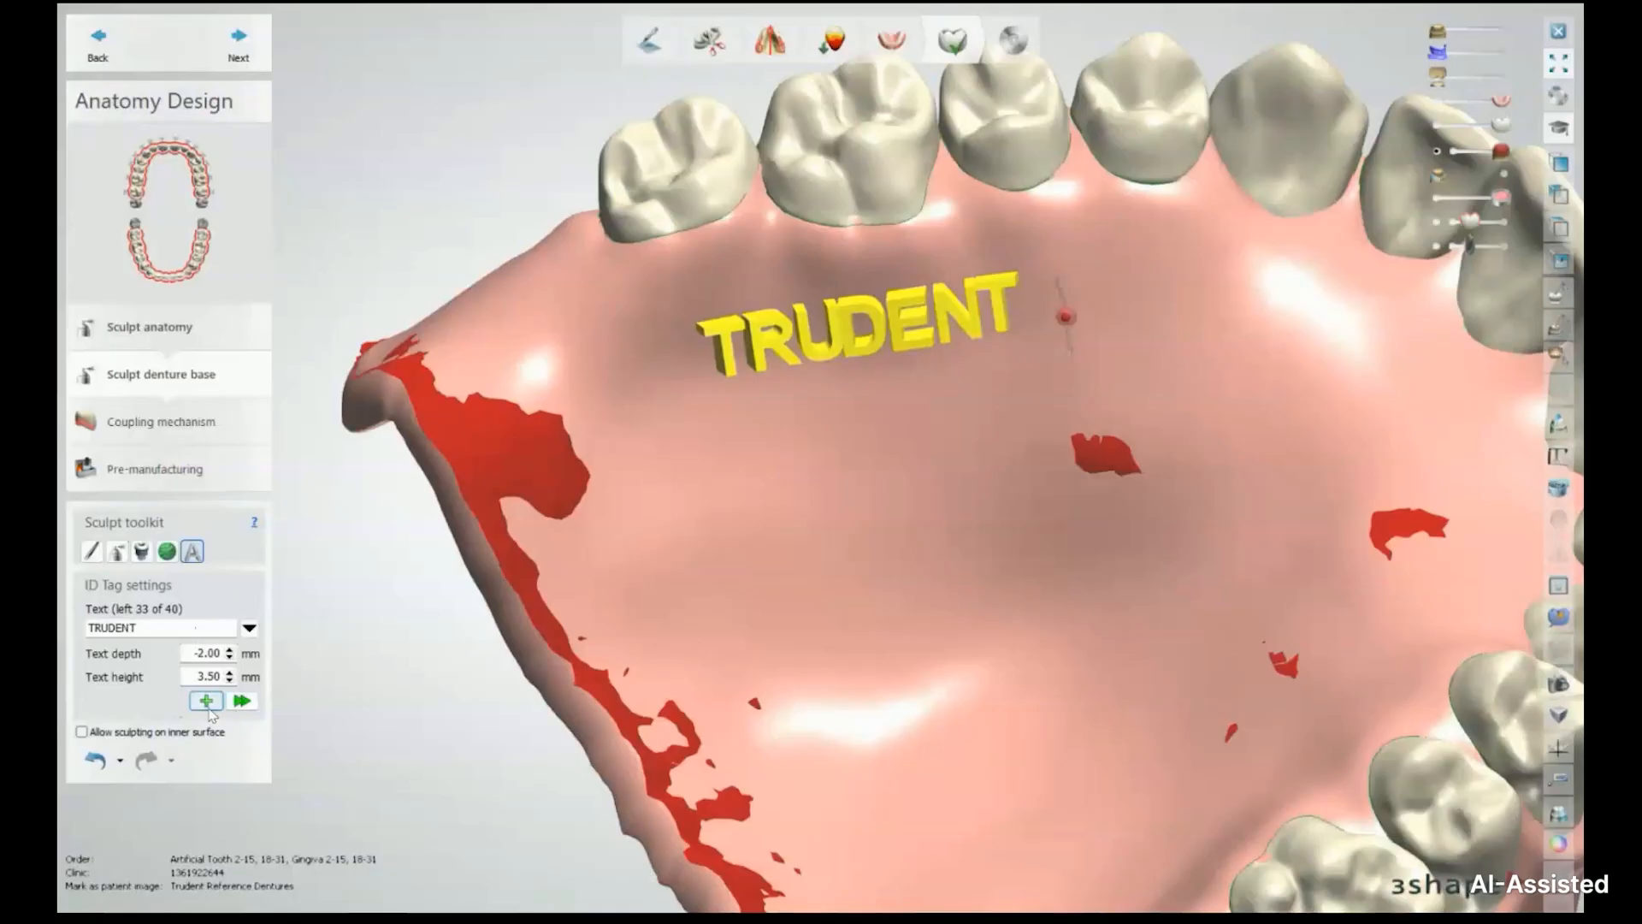
{"action": "left_click_drag", "start_coordinate": [738, 346], "coordinate": [748, 385]}
{"action": "left_click_drag", "start_coordinate": [1090, 304], "coordinate": [1095, 328]}
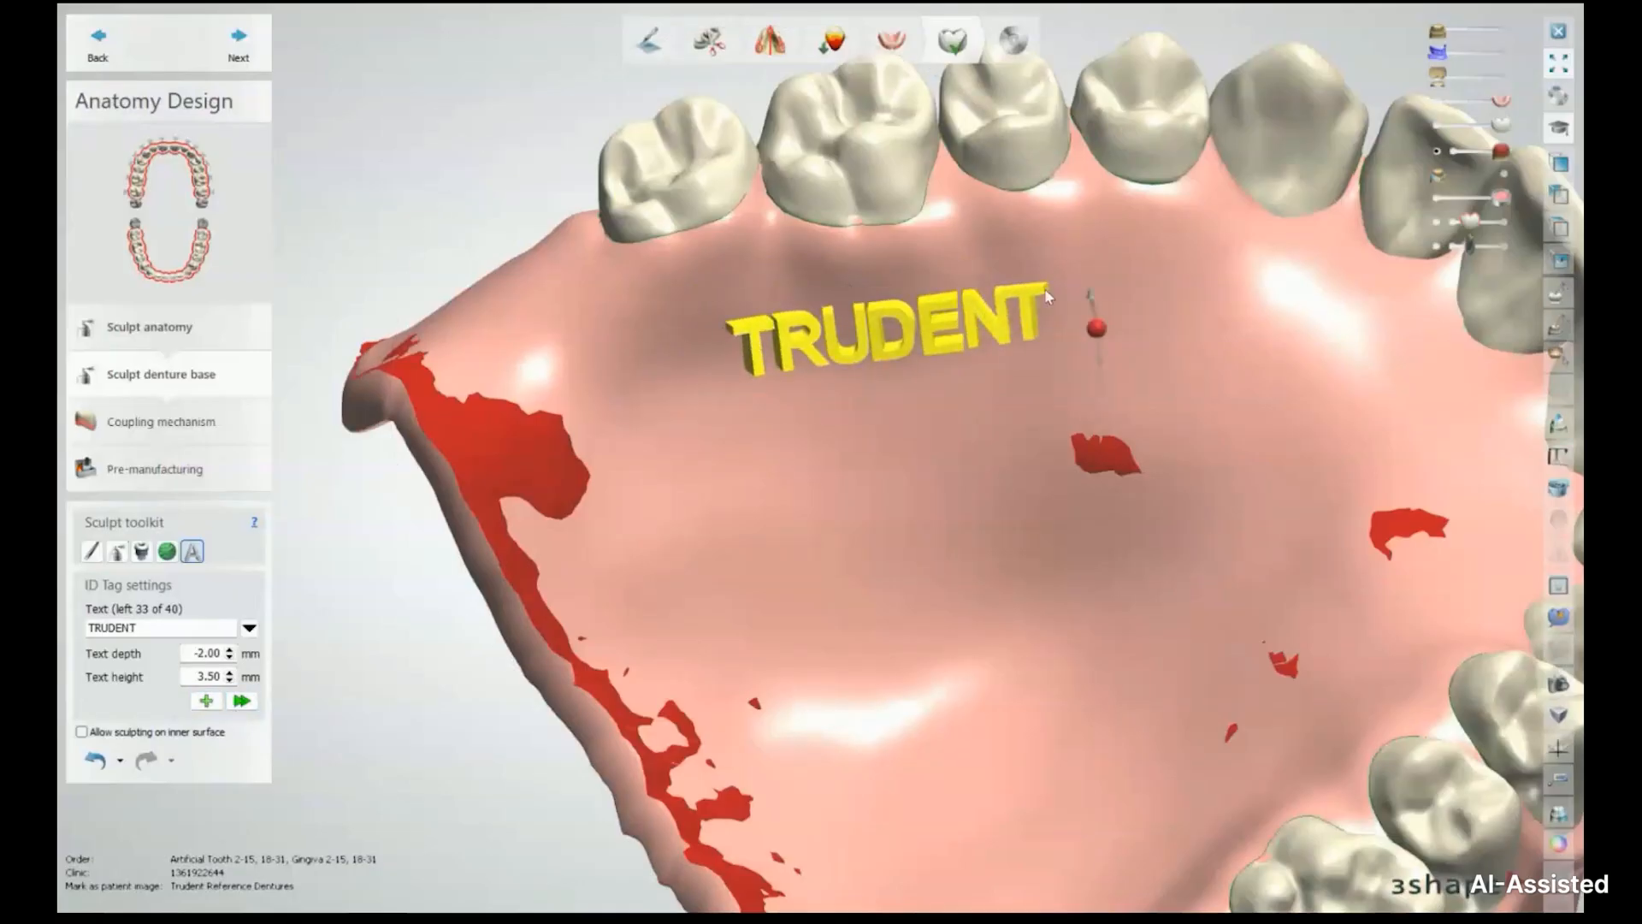
{"action": "left_click", "coordinate": [239, 699]}
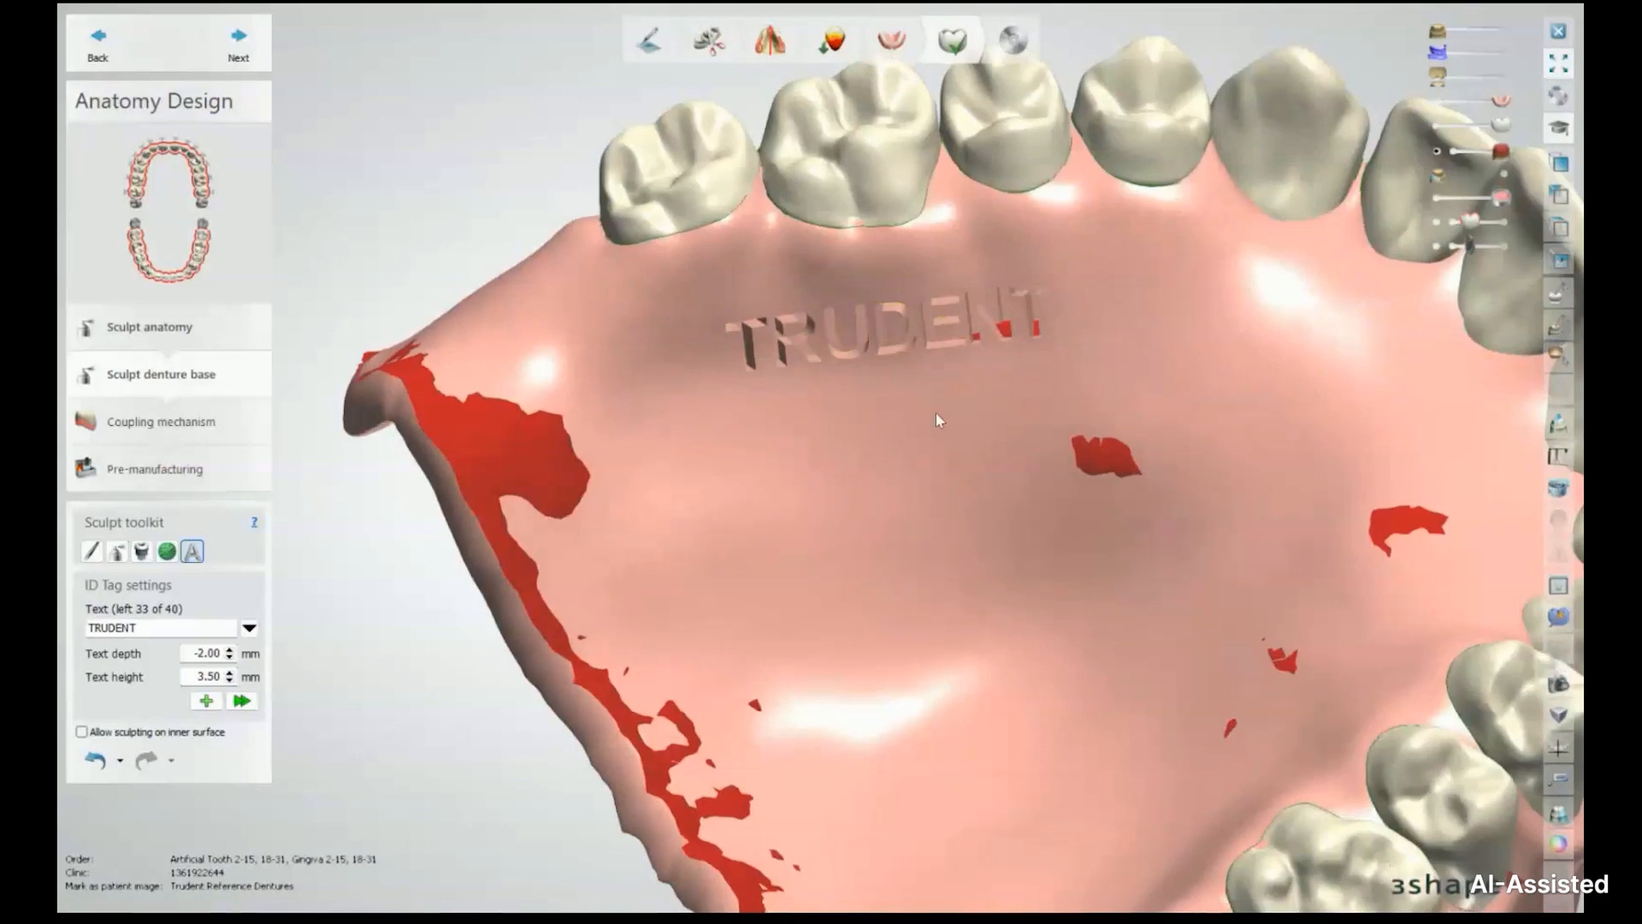
Continue to the coupling mechanism and make the maxillary denture base semi-transparent
{"action": "right_click_drag", "start_coordinate": [935, 413], "coordinate": [791, 492]}
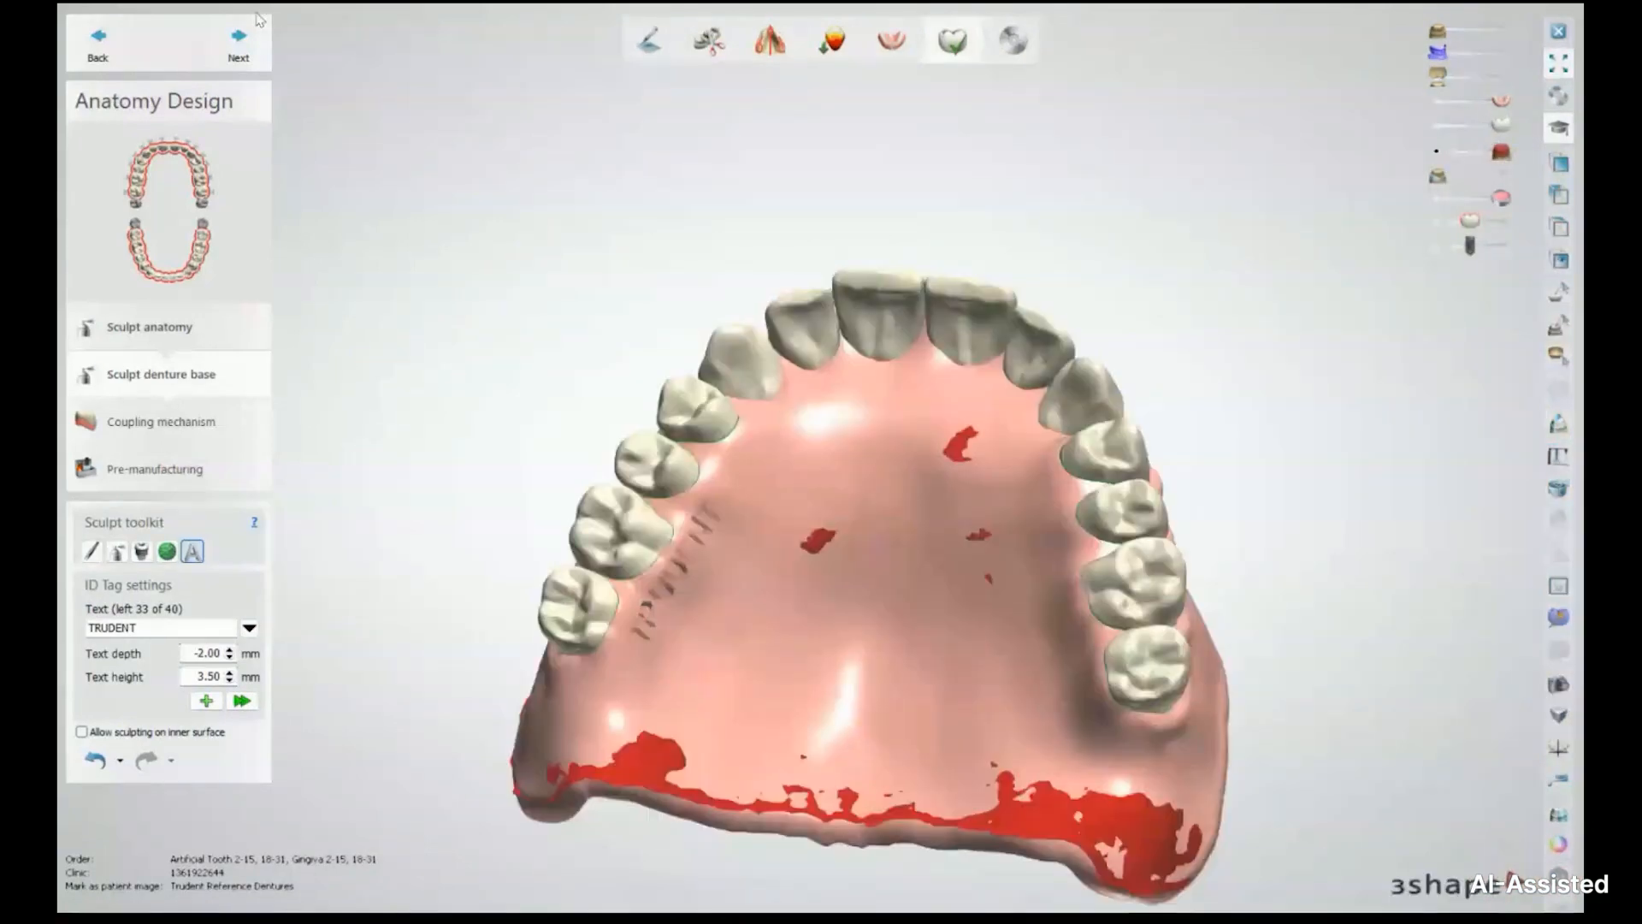
{"action": "left_click", "coordinate": [256, 20]}
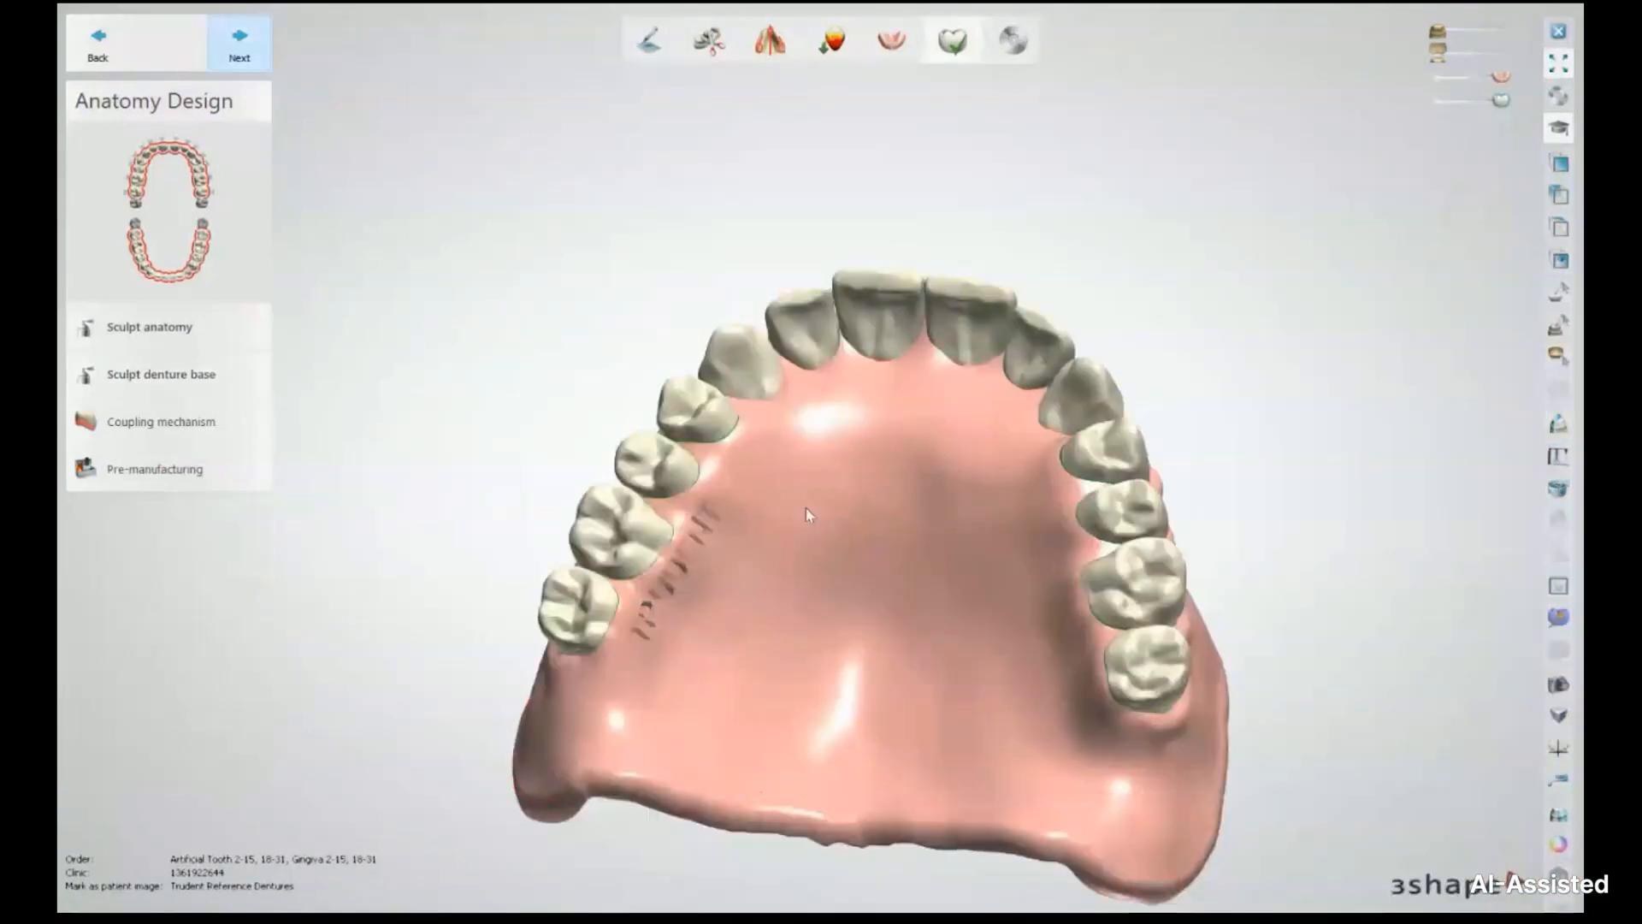
{"action": "right_click_drag", "start_coordinate": [866, 288], "coordinate": [859, 458]}
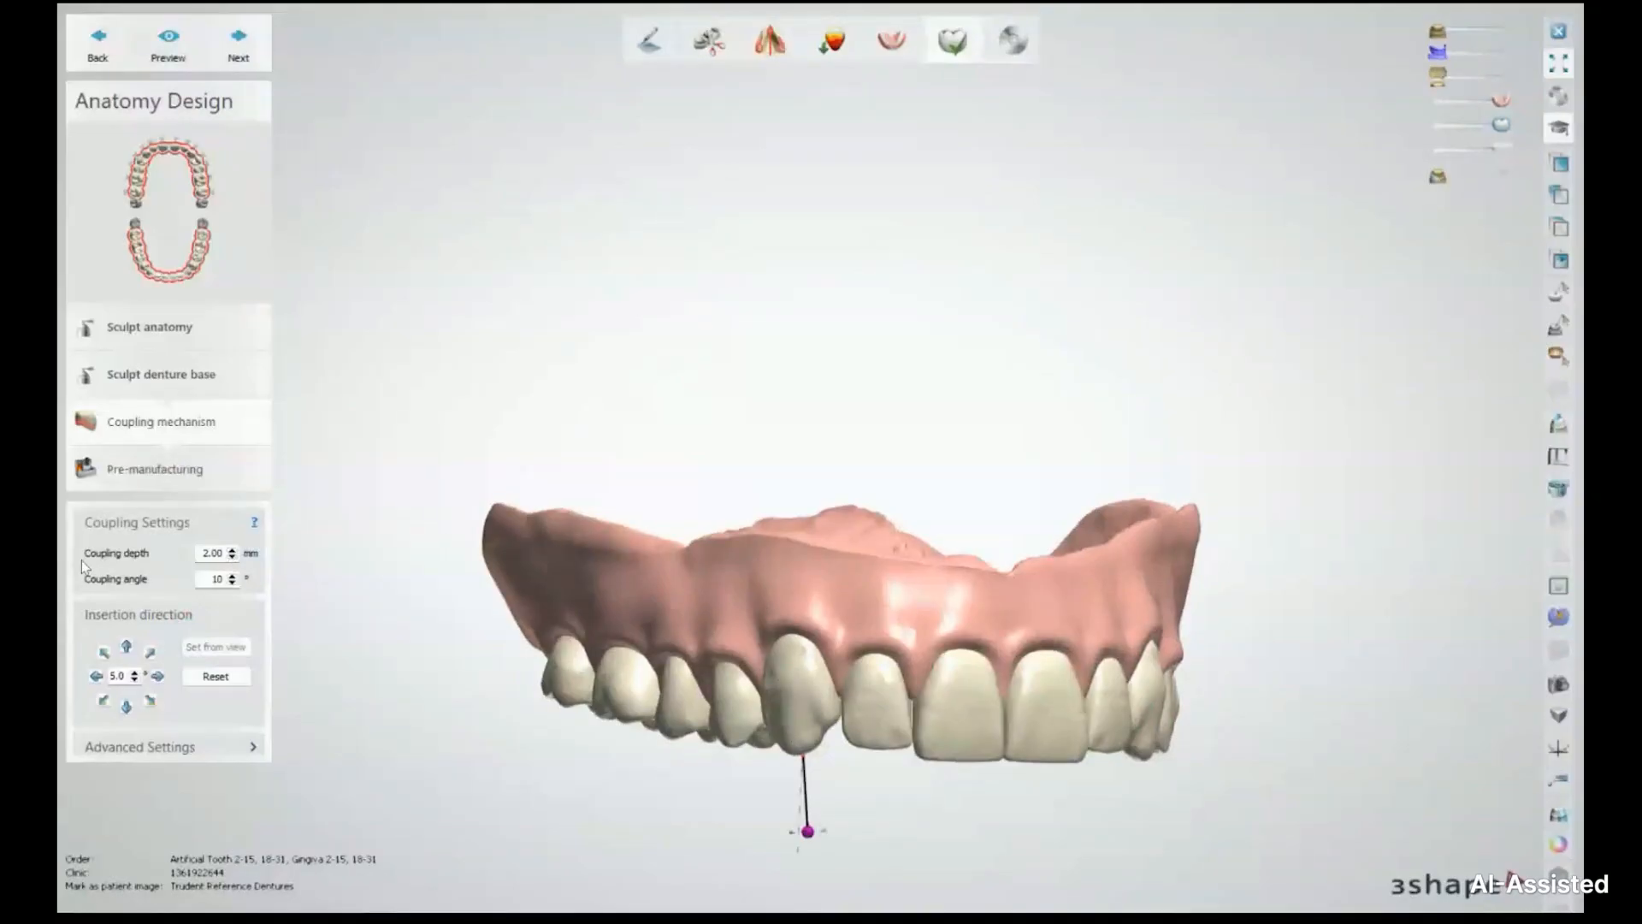
{"action": "scroll", "coordinate": [984, 602], "scroll_direction": "up", "scroll_amount": 3}
{"action": "left_click_drag", "start_coordinate": [1501, 102], "coordinate": [1462, 102]}
{"action": "right_click_drag", "start_coordinate": [856, 578], "coordinate": [826, 579]}
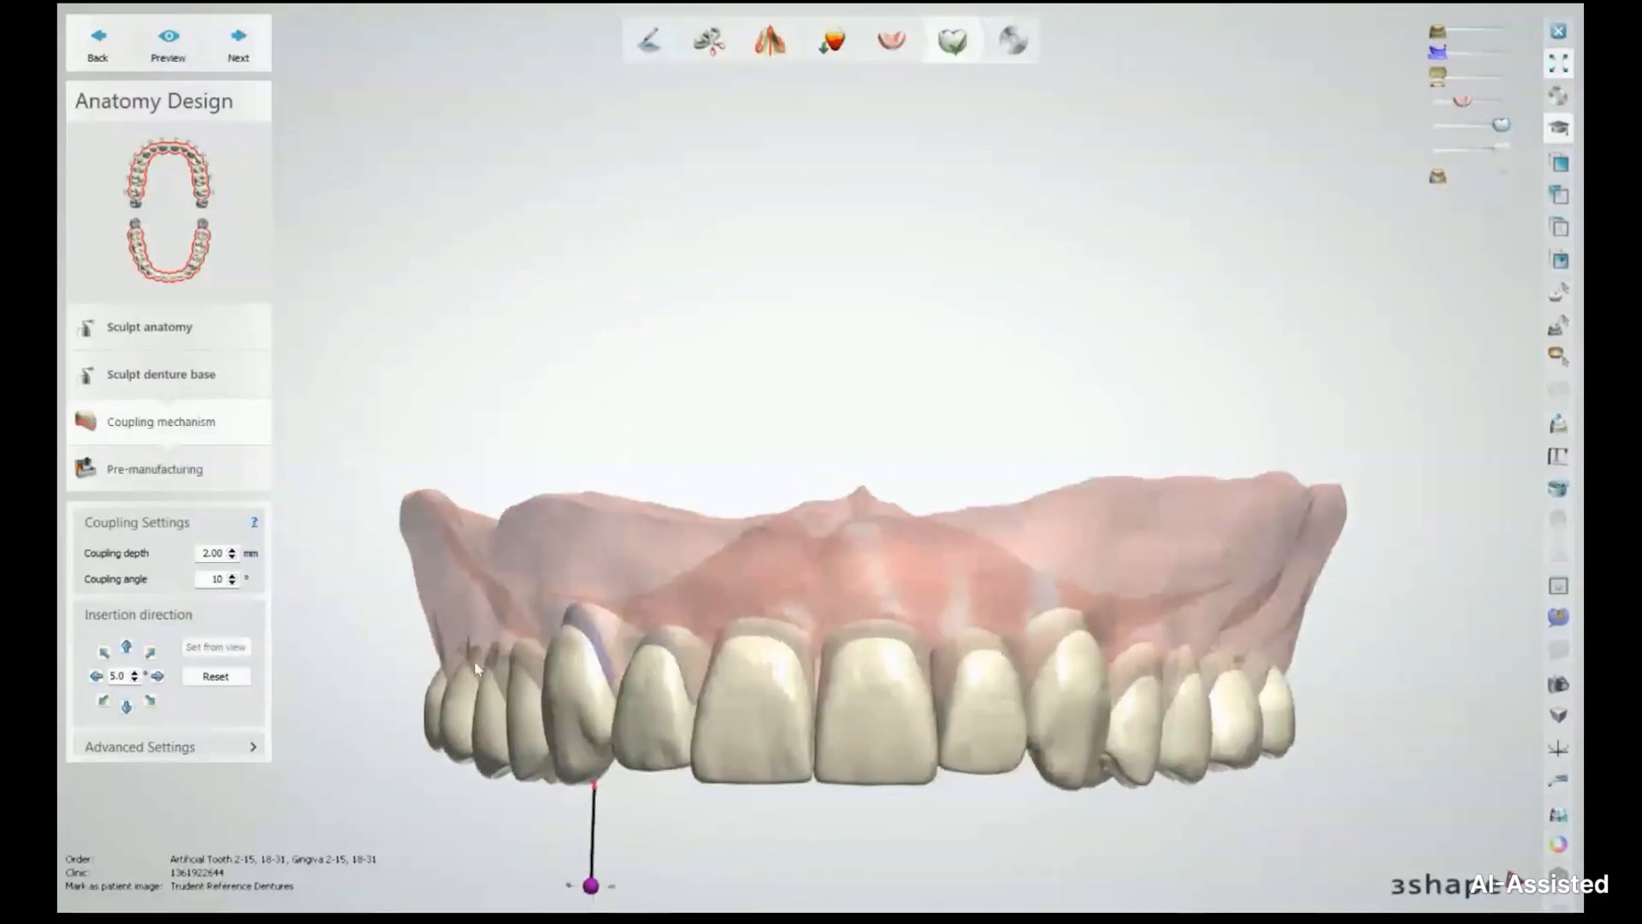
Set the coupling depth of the upper right canine to 3.00 mm
{"action": "scroll", "coordinate": [657, 551], "scroll_direction": "up", "scroll_amount": 4}
{"action": "middle_click_drag", "start_coordinate": [654, 545], "coordinate": [631, 508]}
{"action": "left_click", "coordinate": [232, 549]}
{"action": "left_click", "coordinate": [231, 549]}
{"action": "left_click", "coordinate": [231, 550]}
{"action": "left_click", "coordinate": [232, 550]}
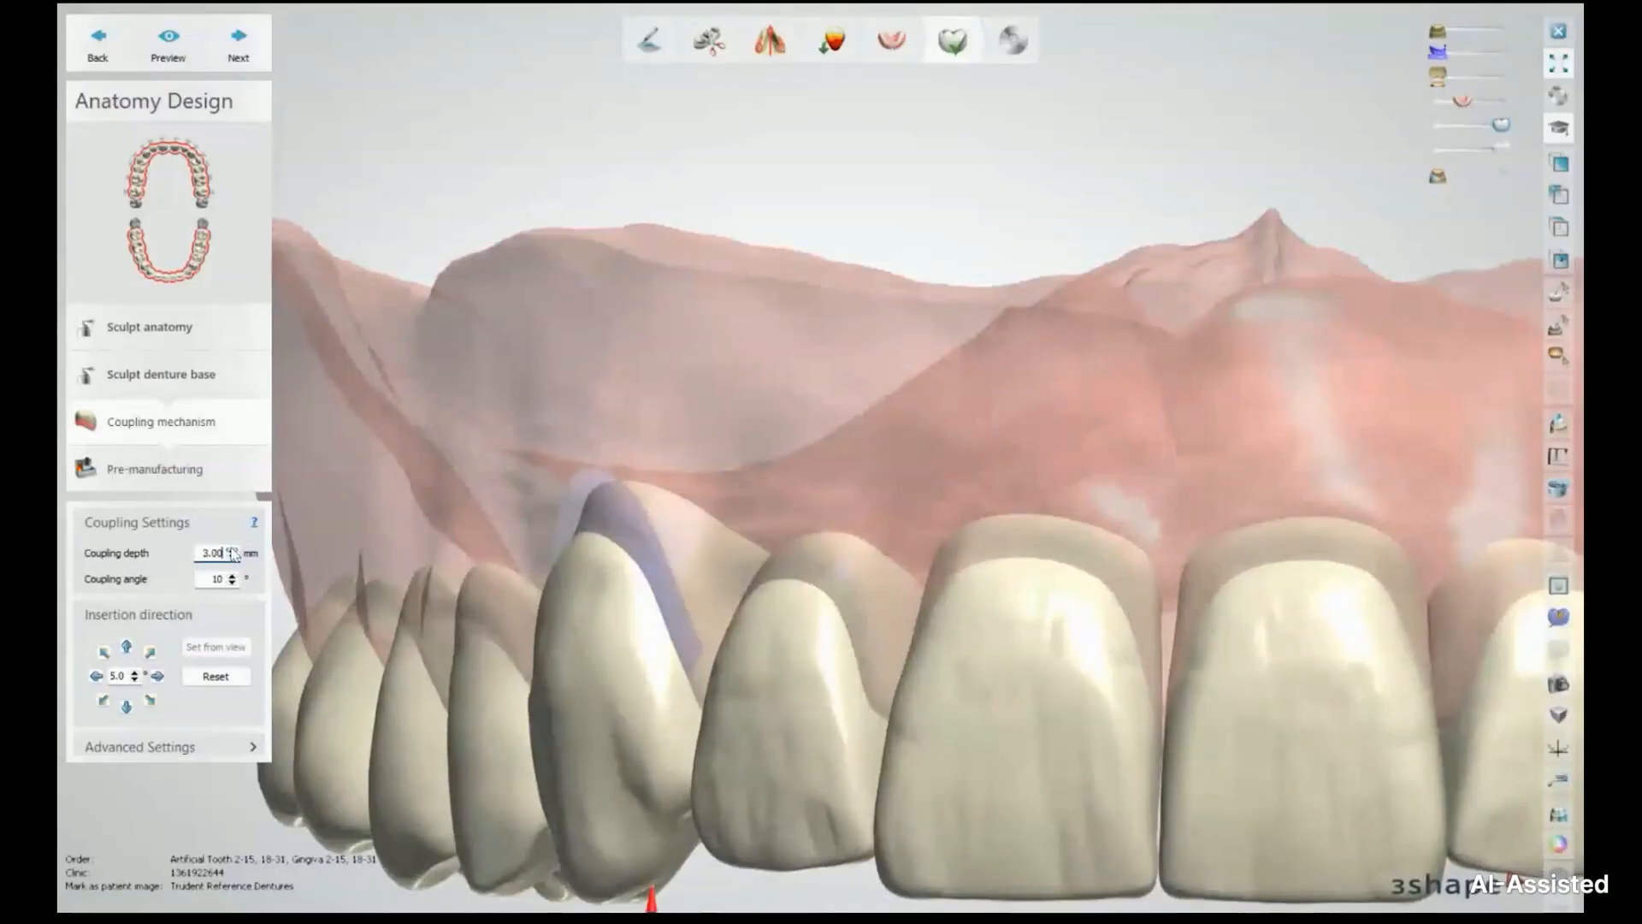
Check the right canine's coupling, then ignore the teeth block intersection and proceed
{"action": "right_click_drag", "start_coordinate": [583, 546], "coordinate": [601, 537]}
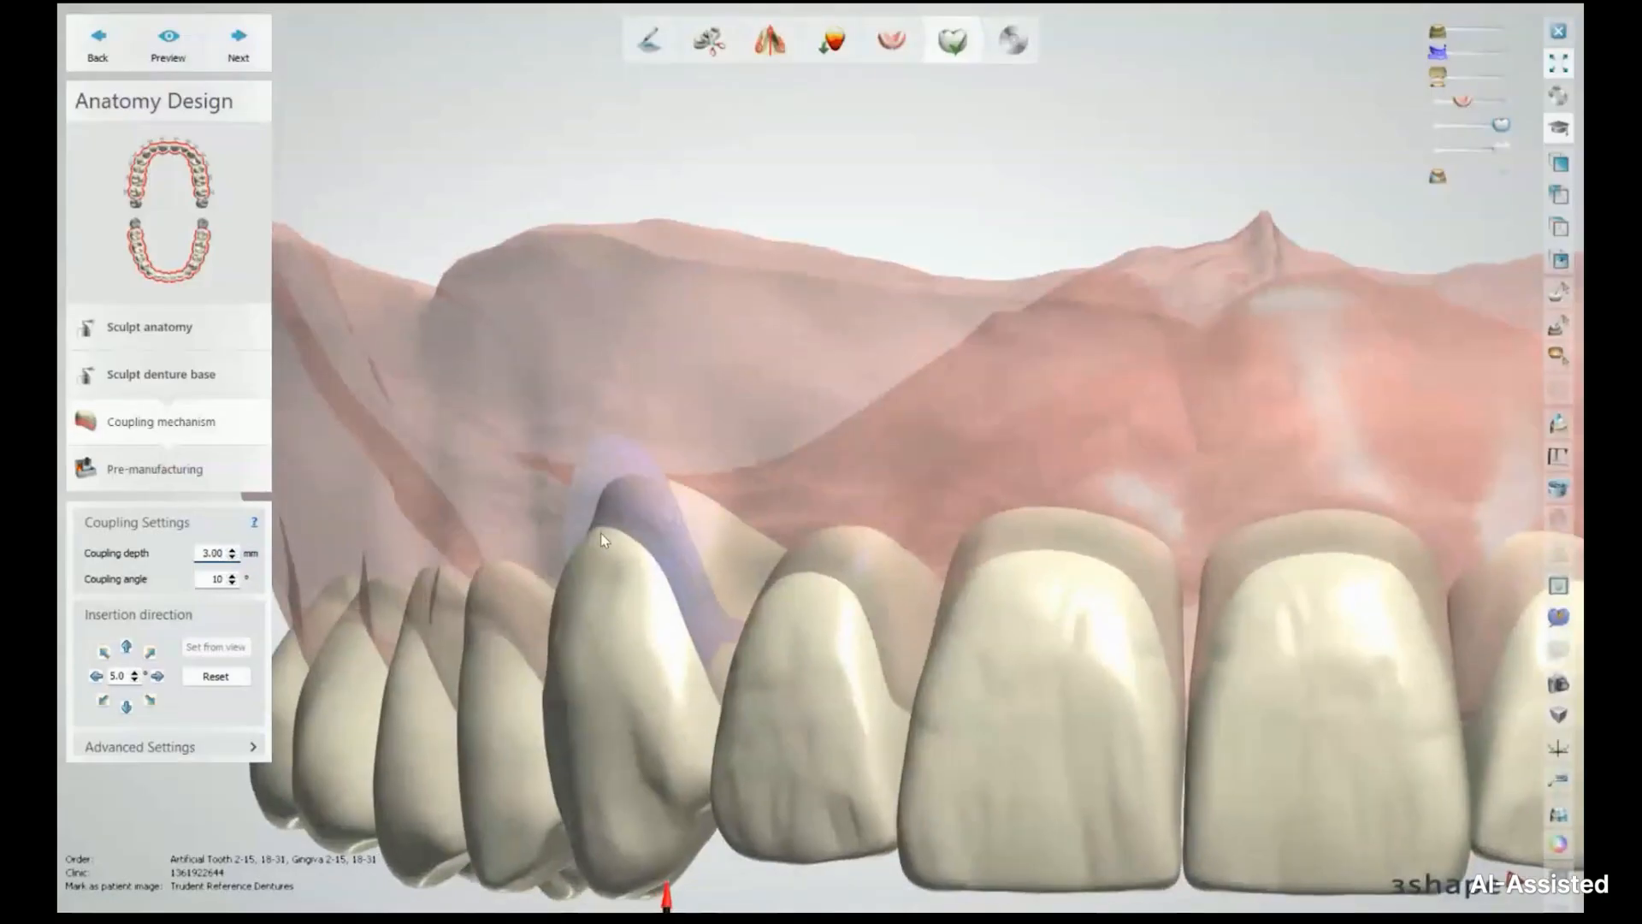
{"action": "right_click_drag", "start_coordinate": [601, 532], "coordinate": [608, 528]}
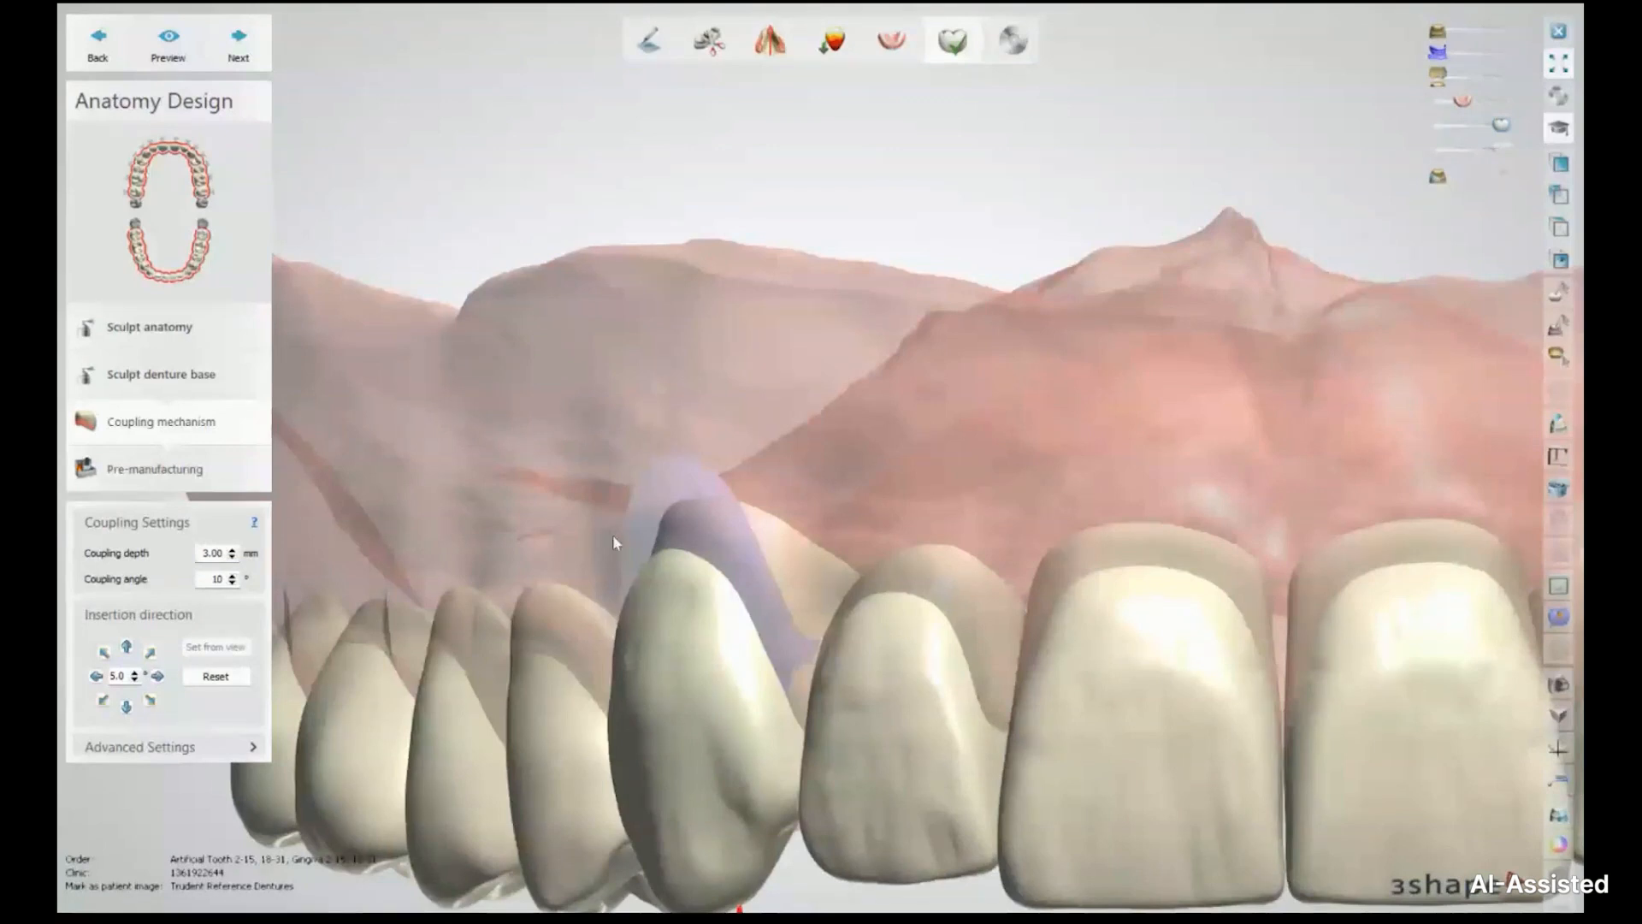
{"action": "right_click_drag", "start_coordinate": [613, 536], "coordinate": [641, 531]}
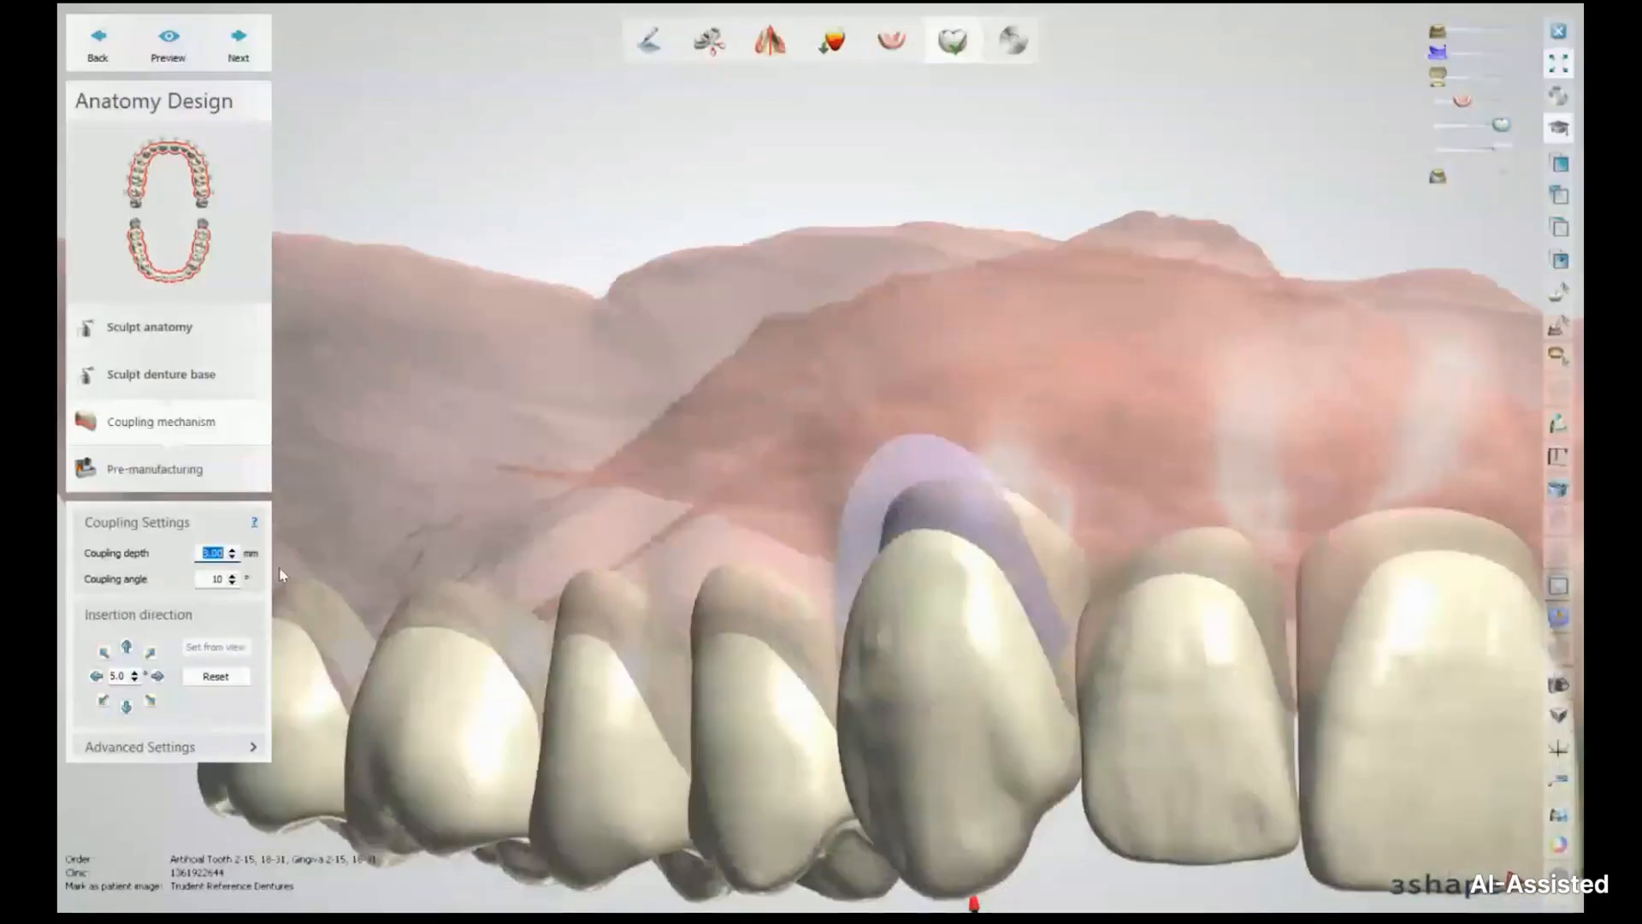
{"action": "scroll", "coordinate": [302, 405], "scroll_direction": "down", "scroll_amount": 5}
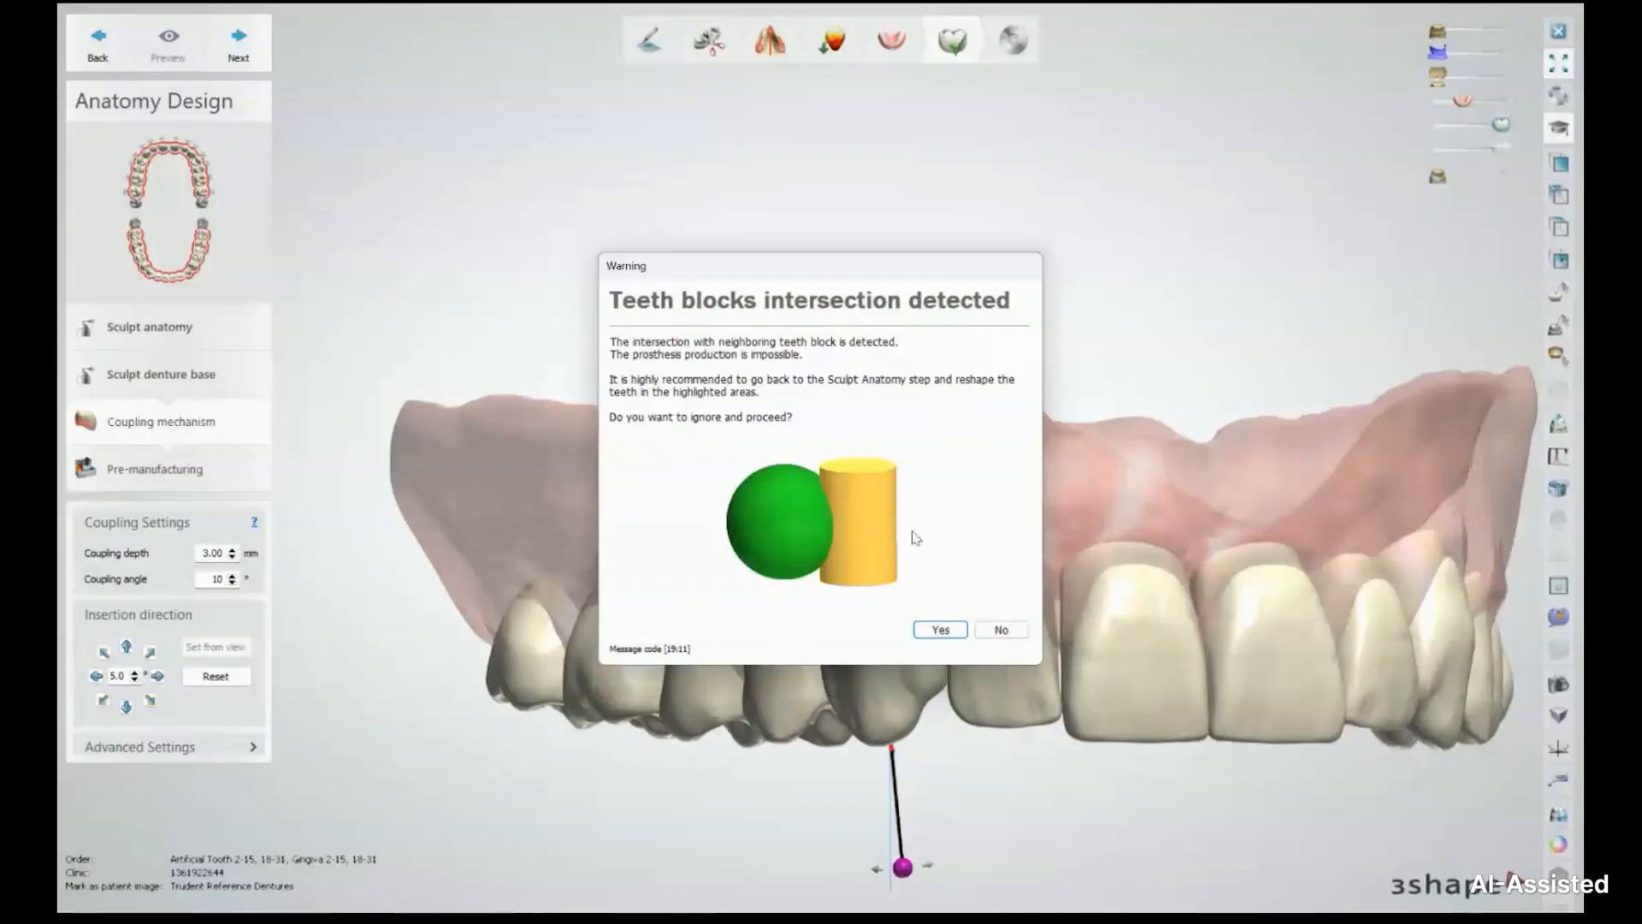
{"action": "left_click", "coordinate": [939, 630]}
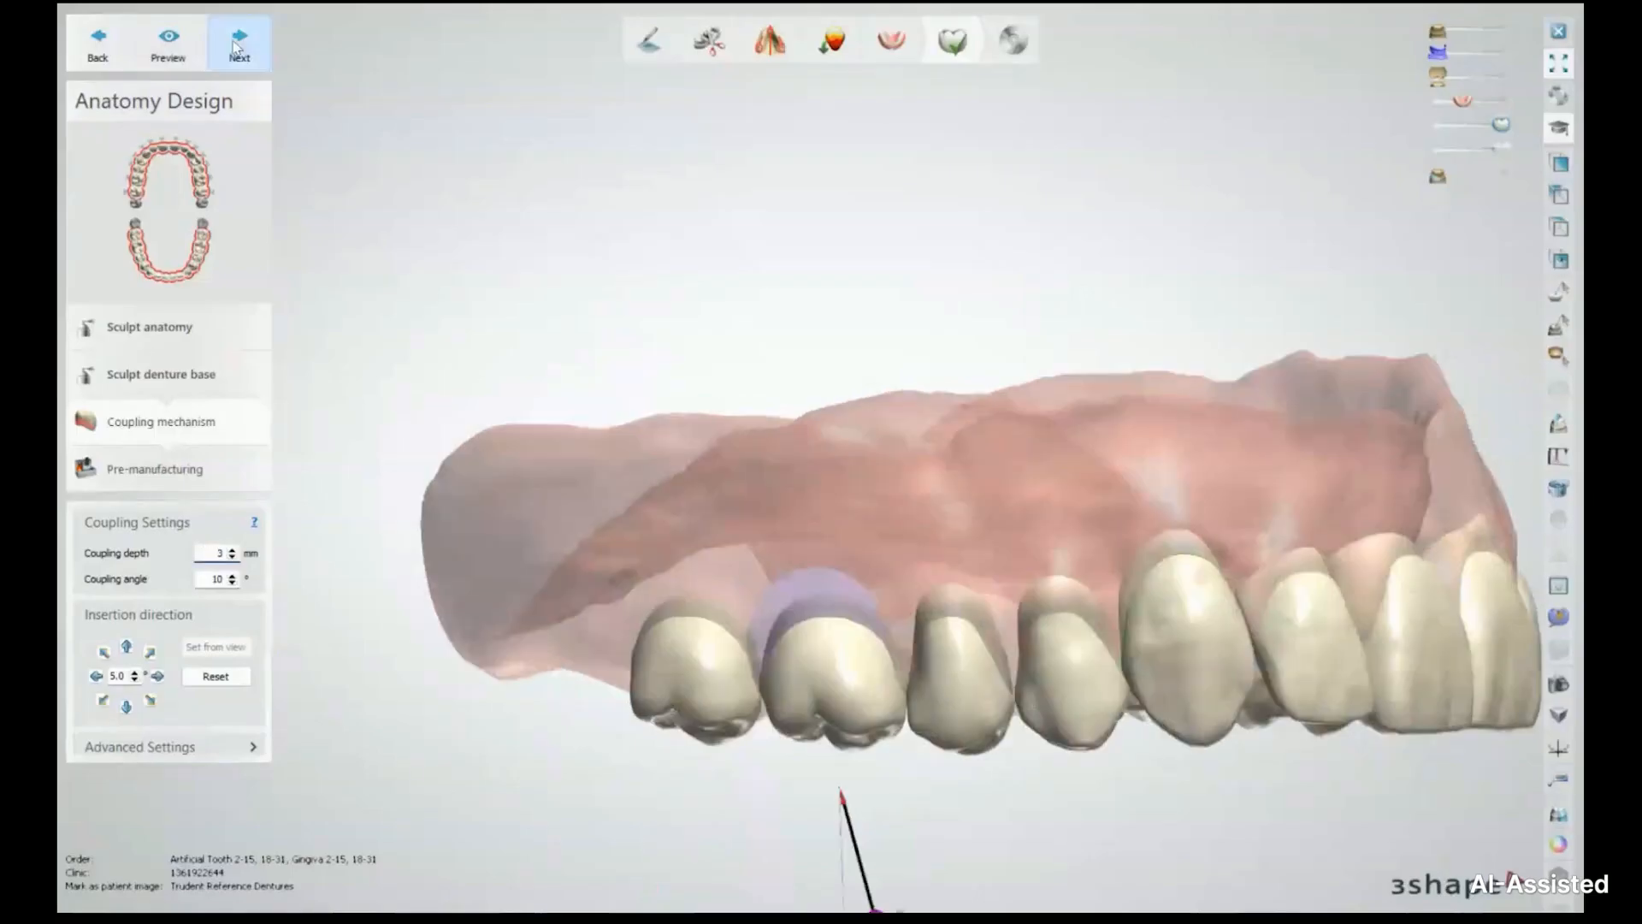
{"action": "left_click", "coordinate": [234, 47]}
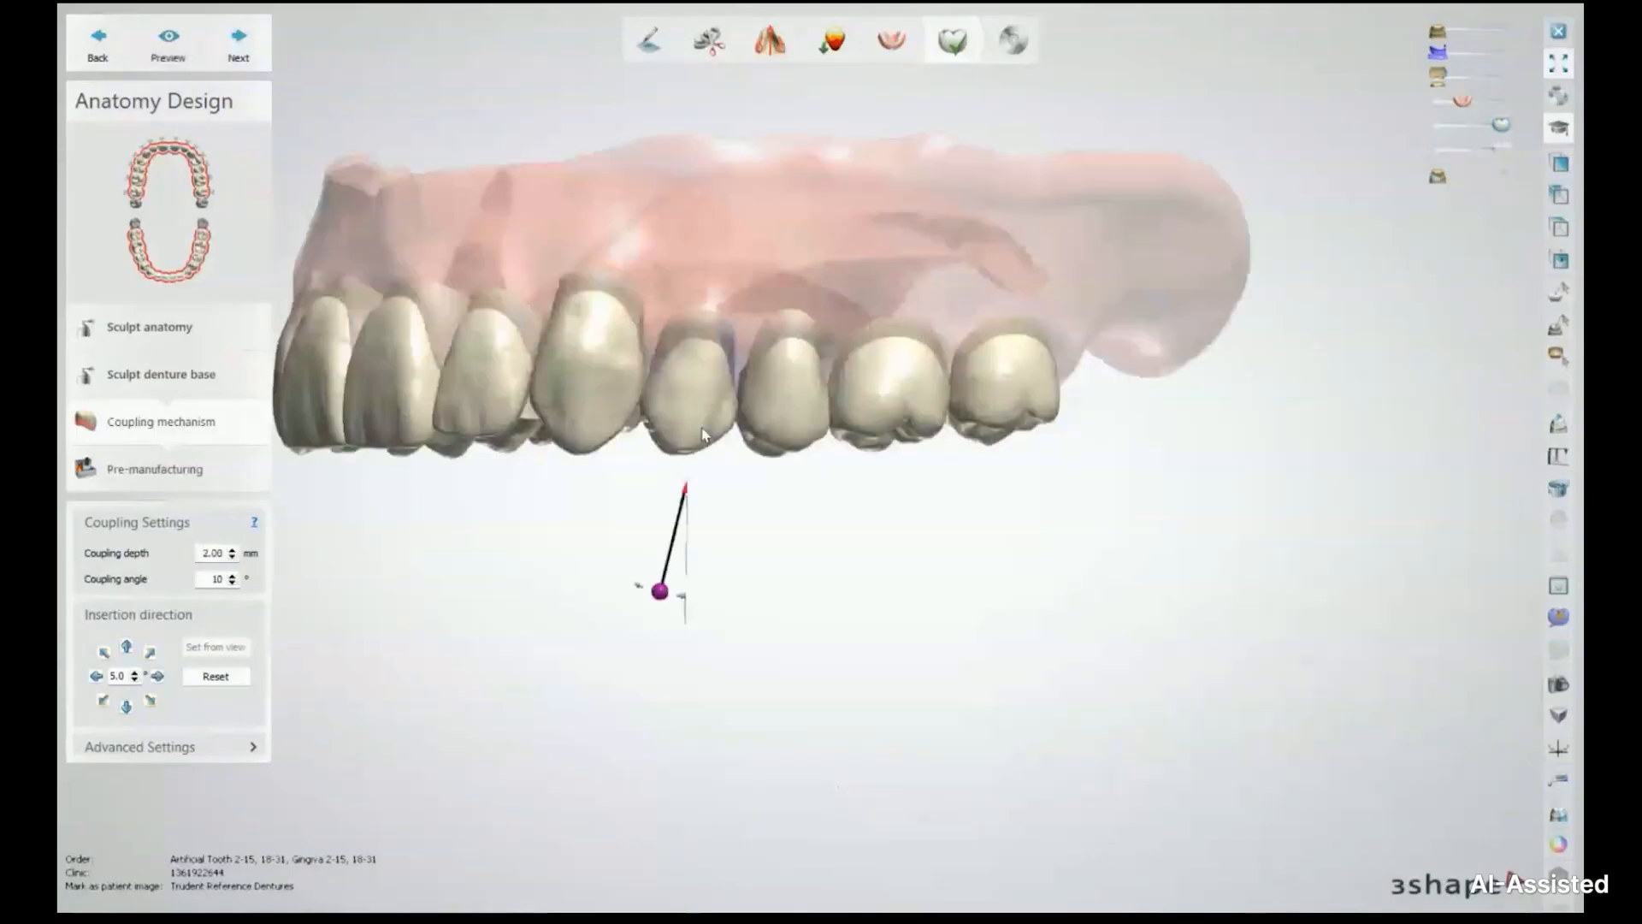
Tilt the insertion direction of the upper left first premolar closer to vertical and try to proceed
{"action": "right_click_drag", "start_coordinate": [687, 592], "coordinate": [687, 581]}
{"action": "scroll", "coordinate": [687, 582], "scroll_direction": "up", "scroll_amount": 1}
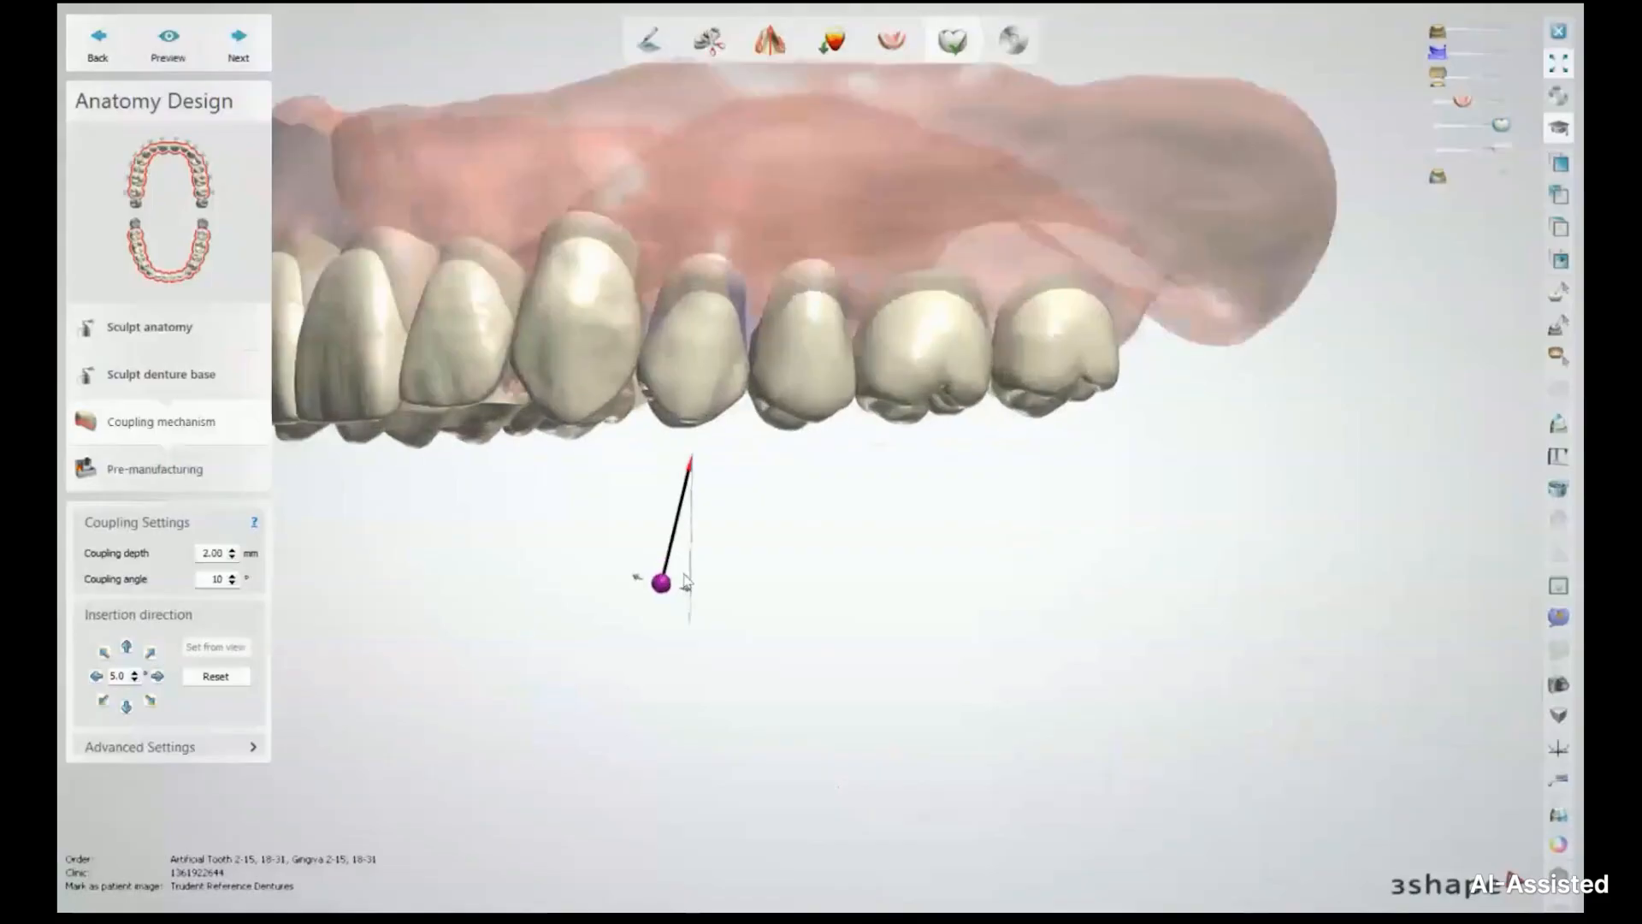
{"action": "scroll", "coordinate": [687, 580], "scroll_direction": "up", "scroll_amount": 1}
{"action": "left_click_drag", "start_coordinate": [657, 590], "coordinate": [683, 606]}
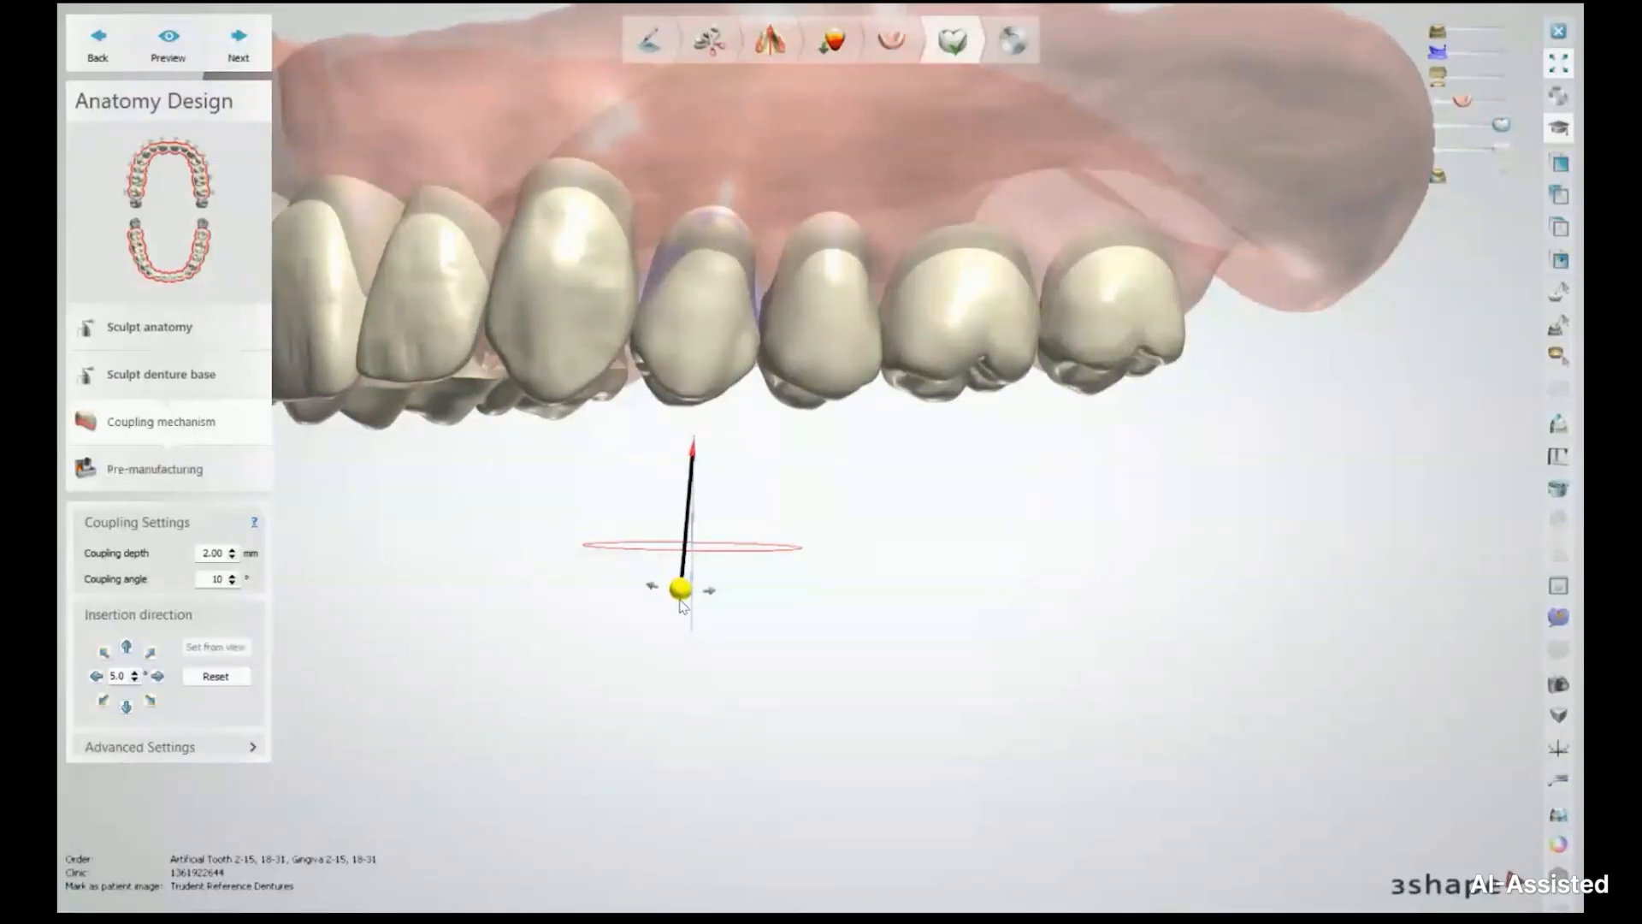
{"action": "left_click", "coordinate": [234, 43]}
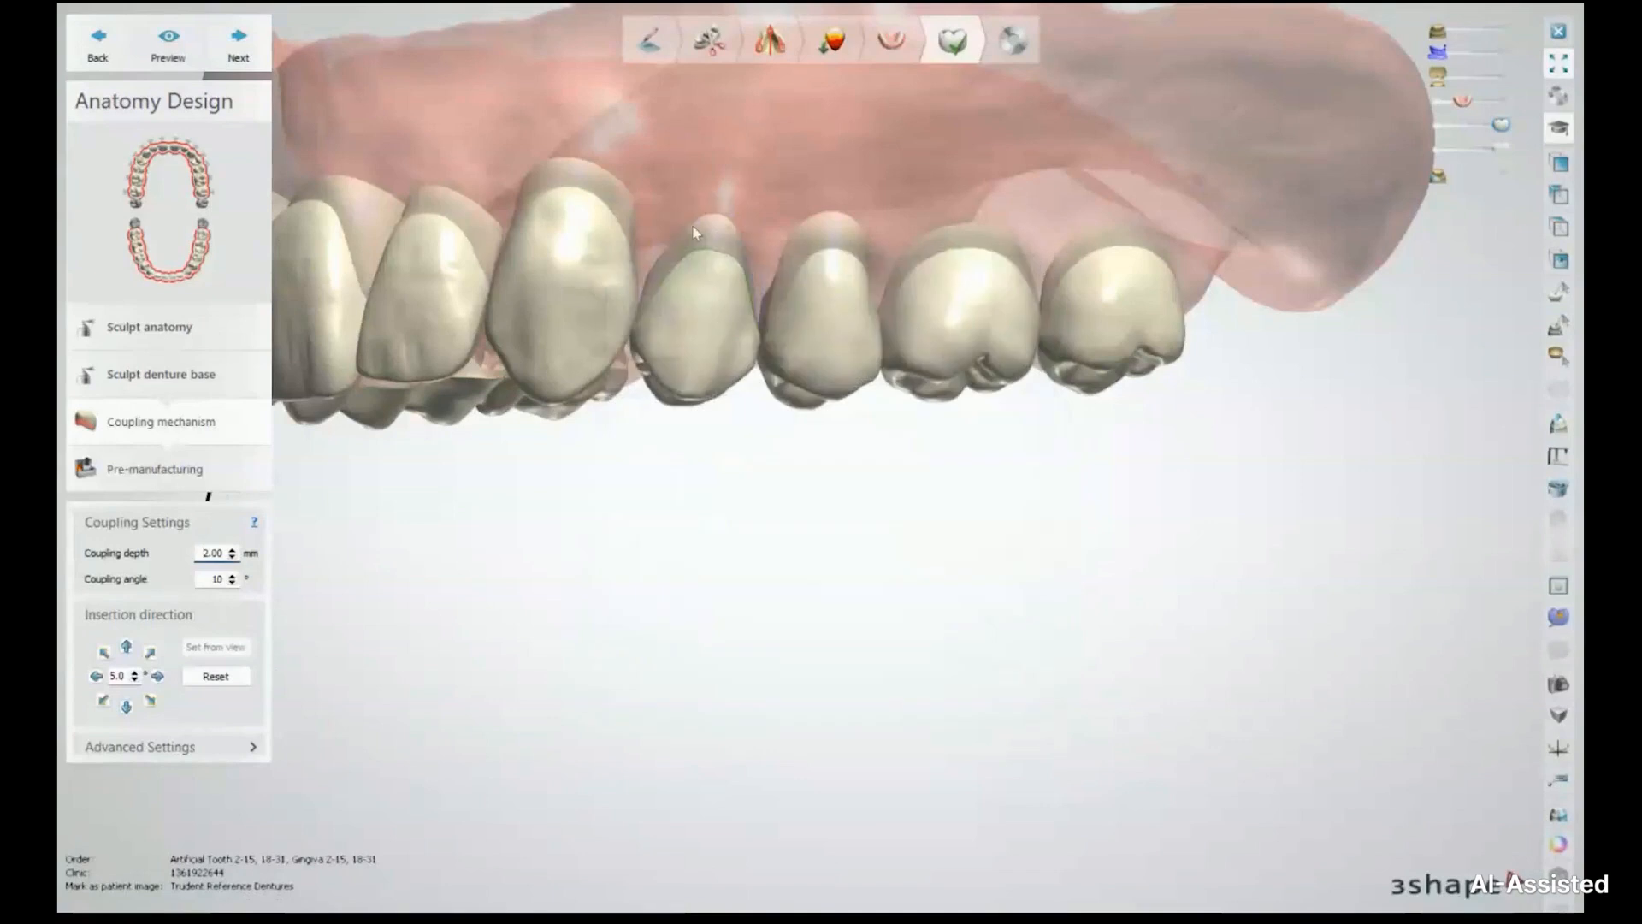
Set the coupling depth to 3 mm for three more upper teeth around the arch
{"action": "scroll", "coordinate": [582, 514], "scroll_direction": "down", "scroll_amount": 5}
{"action": "right_click_drag", "start_coordinate": [579, 521], "coordinate": [675, 505]}
{"action": "scroll", "coordinate": [675, 505], "scroll_direction": "up", "scroll_amount": 5}
{"action": "left_click", "coordinate": [868, 316]}
{"action": "right_click_drag", "start_coordinate": [1004, 436], "coordinate": [923, 445]}
{"action": "double_click", "coordinate": [211, 553]}
{"action": "type", "text": "3"}
{"action": "left_click", "coordinate": [354, 546]}
{"action": "left_click", "coordinate": [300, 411]}
{"action": "right_click_drag", "start_coordinate": [513, 359], "coordinate": [727, 342]}
{"action": "double_click", "coordinate": [212, 554]}
{"action": "type", "text": "3"}
{"action": "left_click", "coordinate": [916, 411]}
{"action": "right_click_drag", "start_coordinate": [932, 410], "coordinate": [808, 411]}
{"action": "double_click", "coordinate": [211, 553]}
{"action": "type", "text": "3"}
{"action": "left_click", "coordinate": [355, 547]}
Set the coupling depth to 3 mm for the upper right second premolar and a tooth in front of it
{"action": "right_click_drag", "start_coordinate": [513, 376], "coordinate": [684, 376]}
{"action": "left_click", "coordinate": [428, 406]}
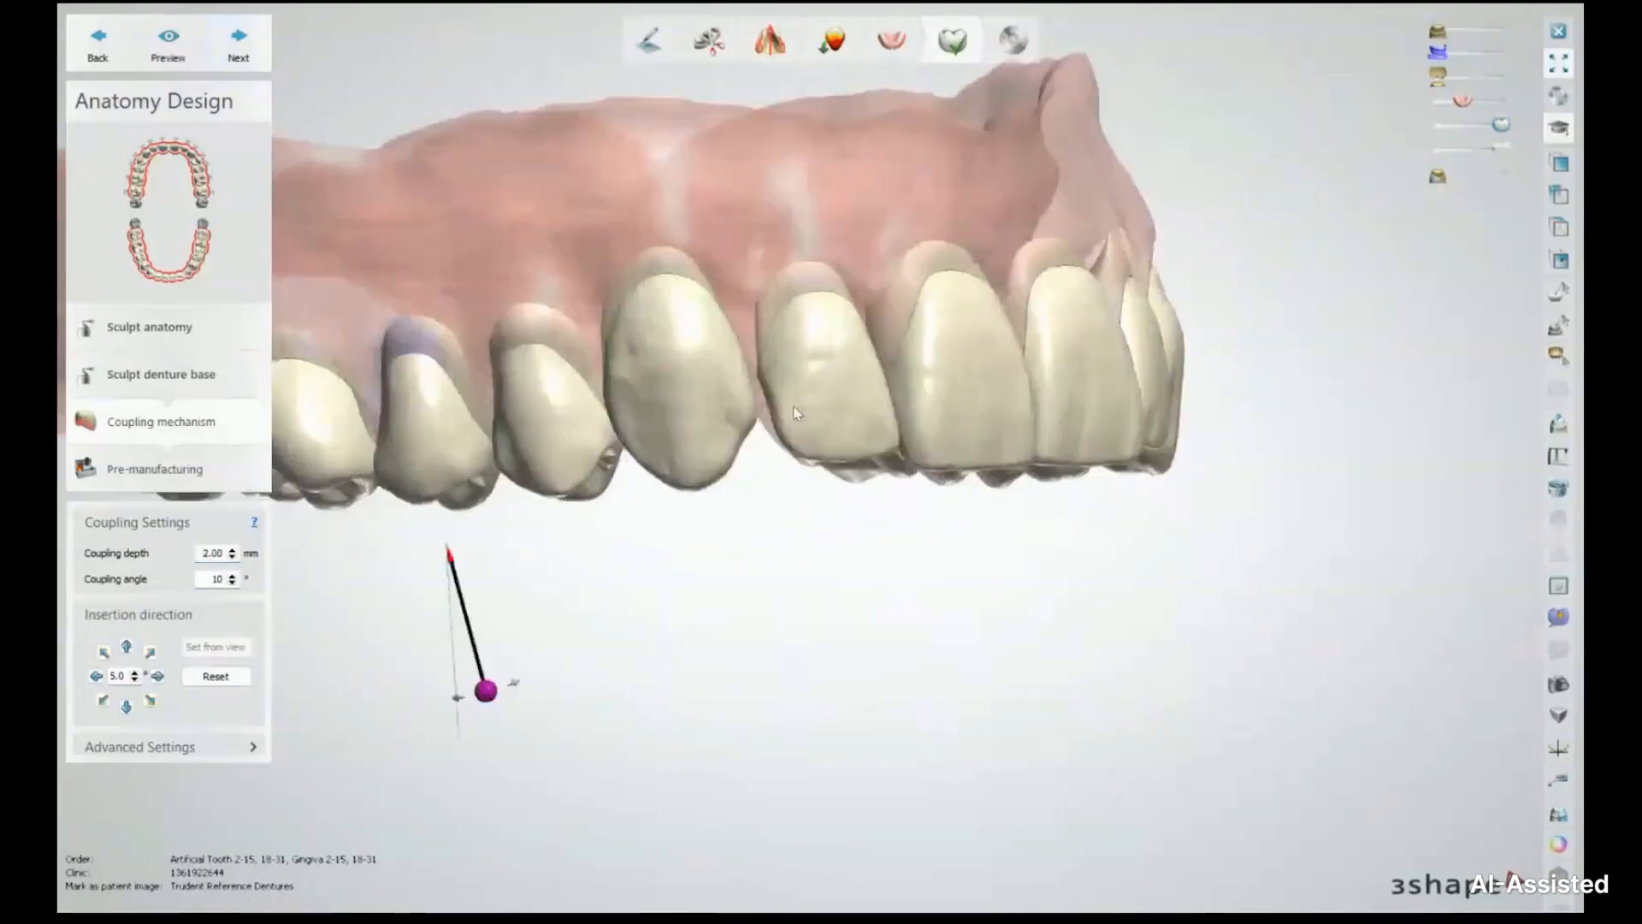
{"action": "right_click_drag", "start_coordinate": [462, 402], "coordinate": [547, 402]}
{"action": "double_click", "coordinate": [211, 553]}
{"action": "type", "text": "3"}
{"action": "left_click", "coordinate": [736, 419]}
{"action": "double_click", "coordinate": [207, 553]}
{"action": "type", "text": "3"}
{"action": "left_click", "coordinate": [385, 573]}
Set the coupling depth of the upper left second and first molars to 3 mm and continue to pre-manufacturing
{"action": "right_click_drag", "start_coordinate": [997, 581], "coordinate": [548, 556]}
{"action": "left_click", "coordinate": [983, 368]}
{"action": "double_click", "coordinate": [211, 553]}
{"action": "type", "text": "3"}
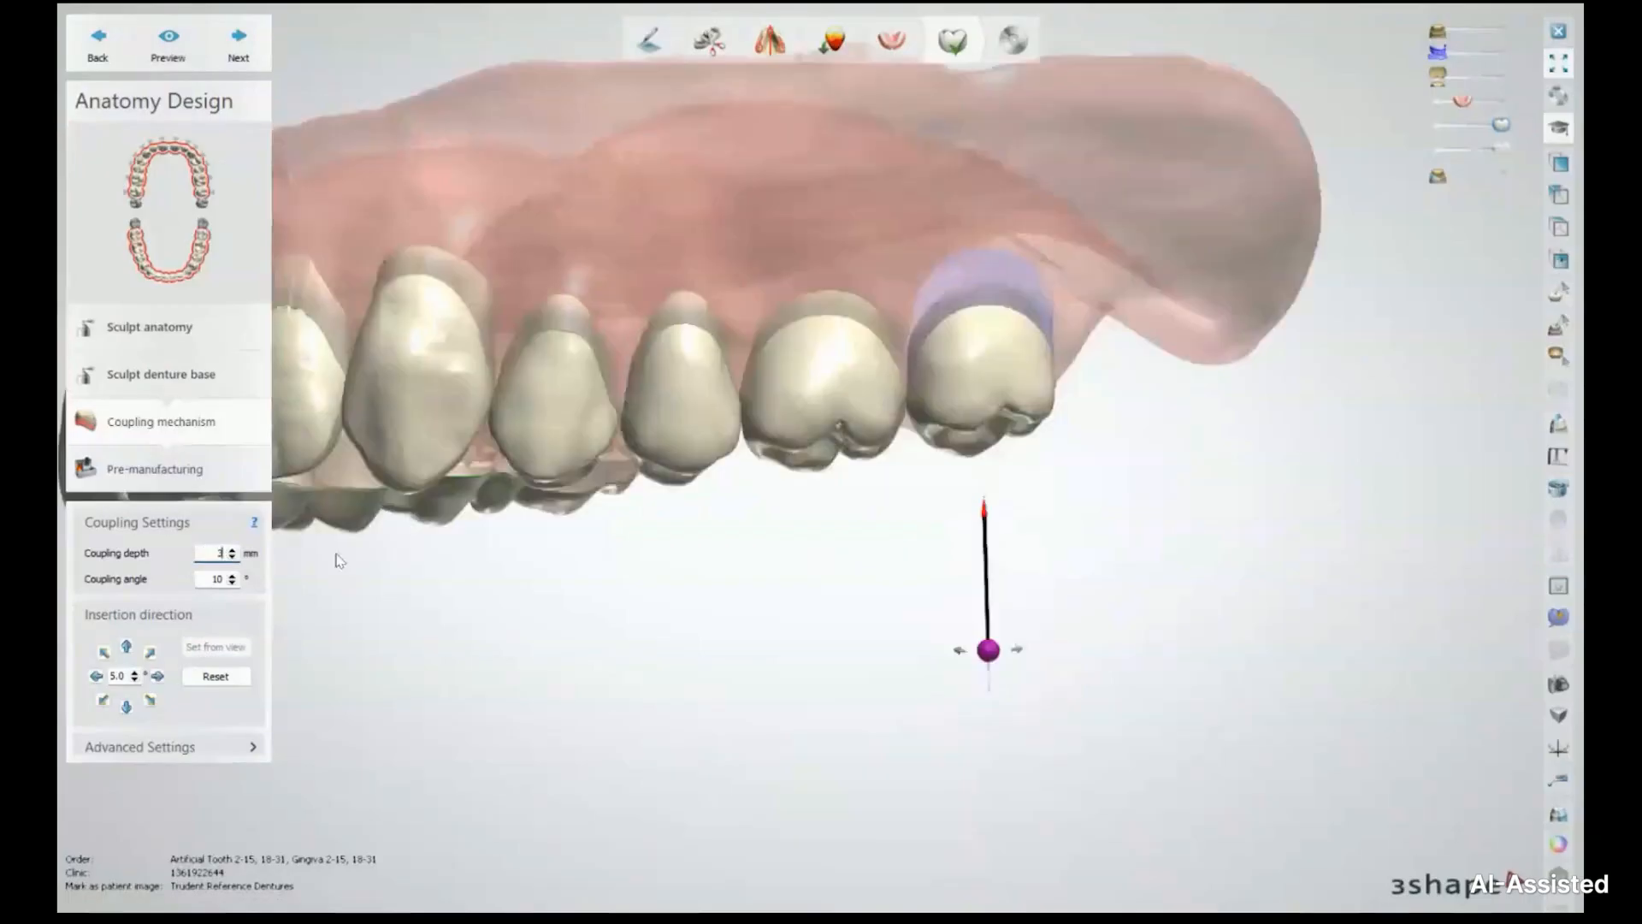
{"action": "left_click", "coordinate": [575, 359]}
{"action": "left_click", "coordinate": [858, 368]}
{"action": "double_click", "coordinate": [211, 553]}
{"action": "type", "text": "3"}
{"action": "left_click", "coordinate": [376, 586]}
{"action": "right_click_drag", "start_coordinate": [377, 586], "coordinate": [722, 560]}
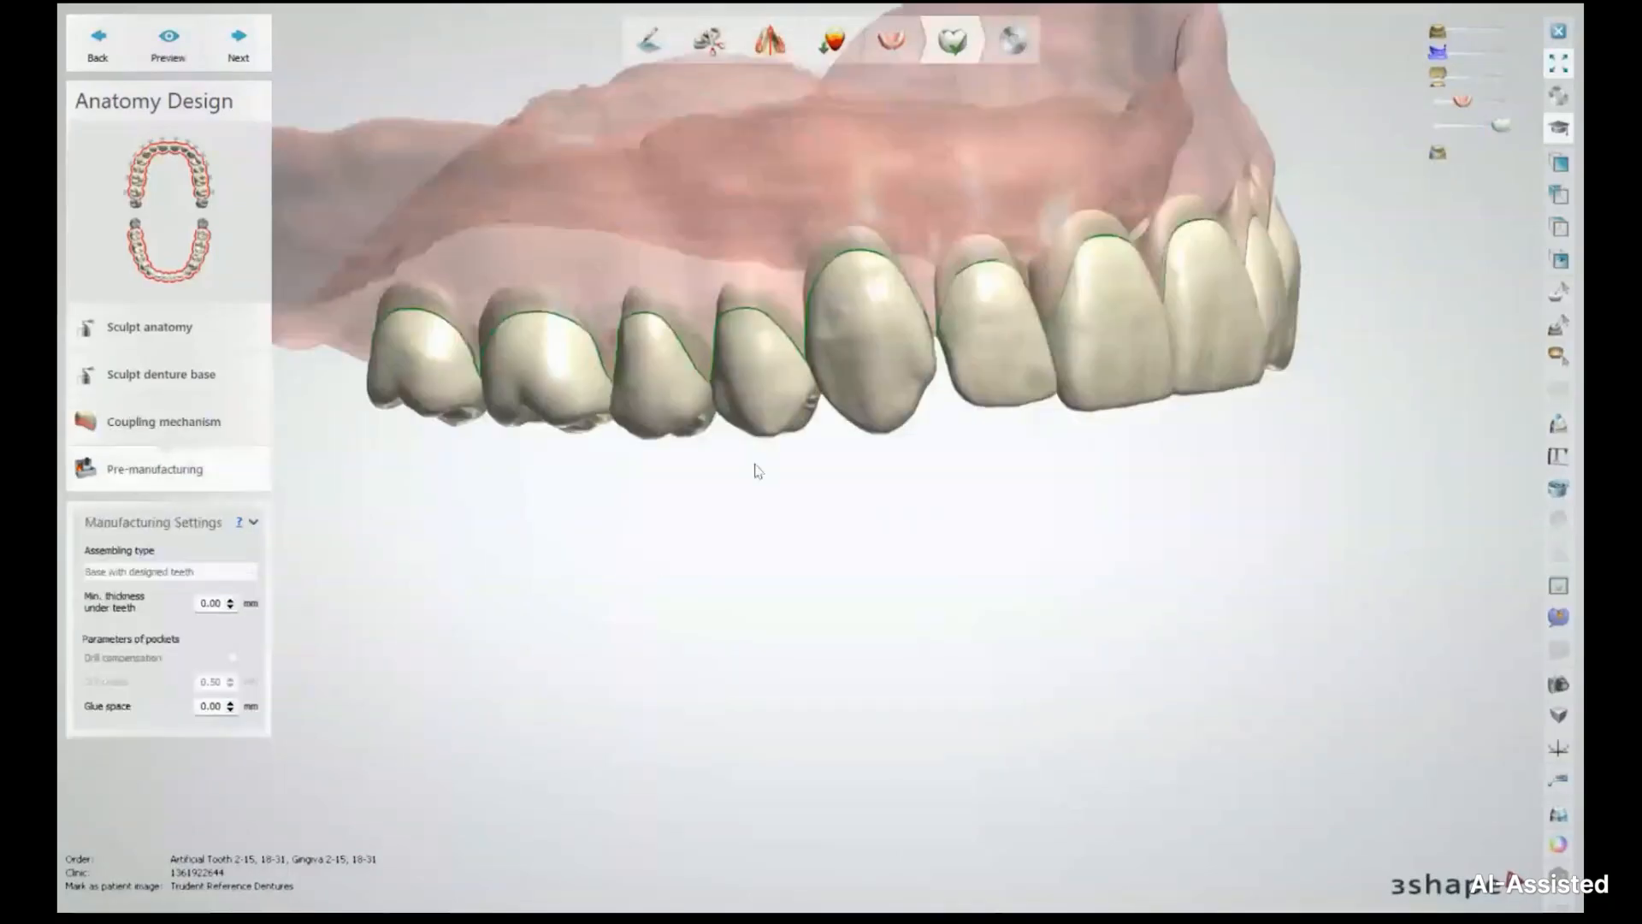
{"action": "right_click_drag", "start_coordinate": [648, 450], "coordinate": [816, 324]}
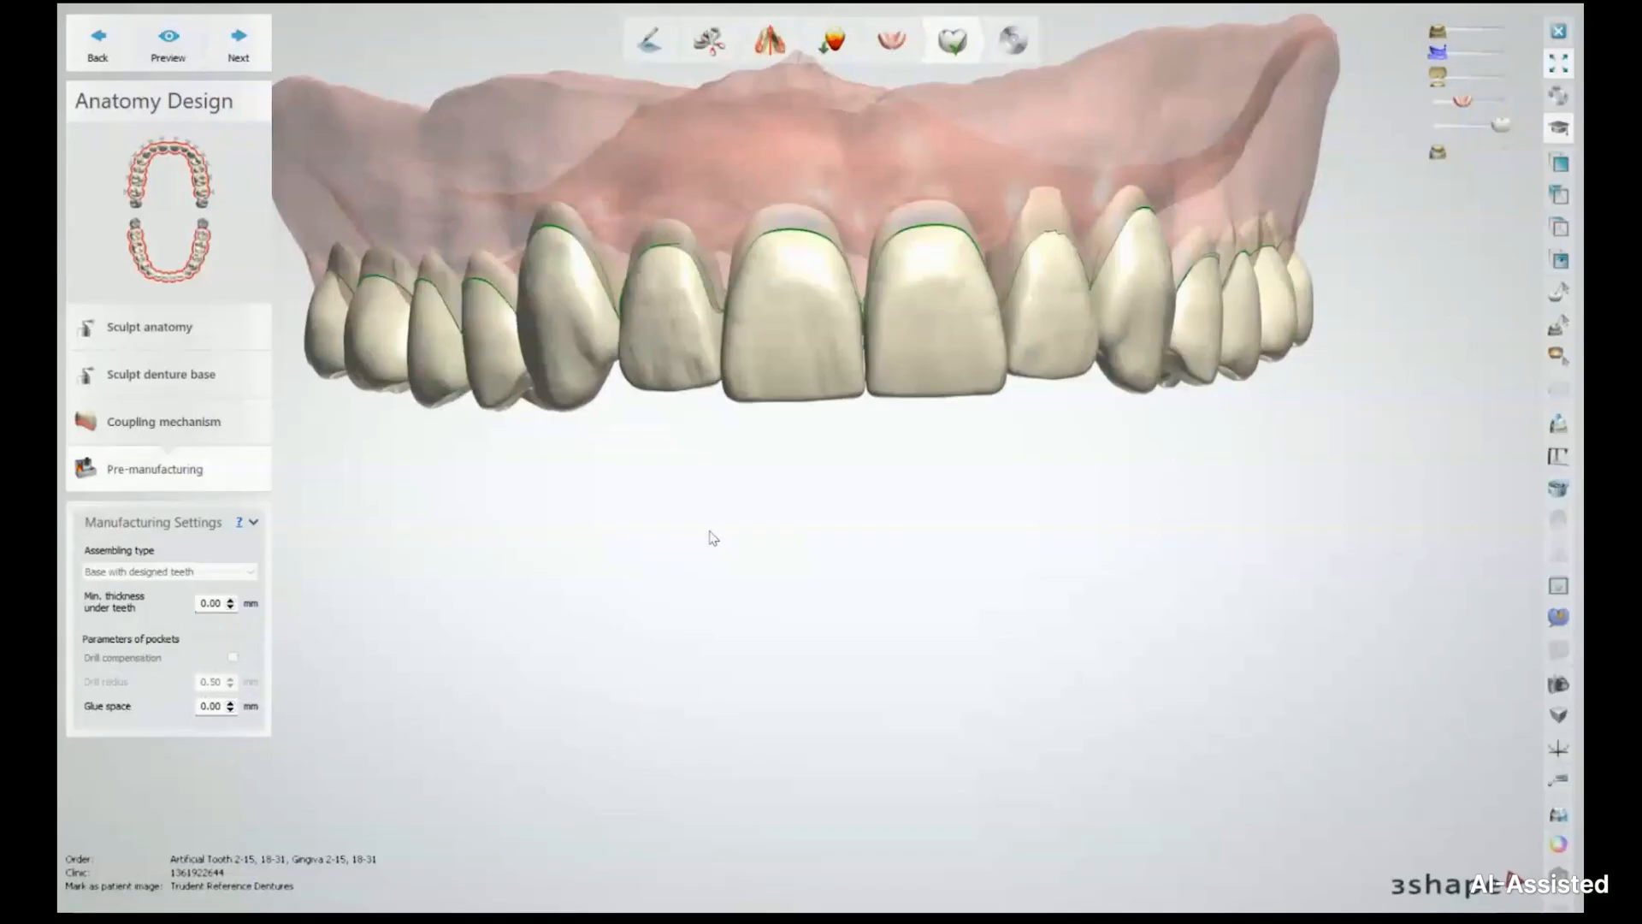
Build up the thin lingual areas of the lower denture base with the wax knife in add mode at 5 mm size
{"action": "right_click_drag", "start_coordinate": [812, 511], "coordinate": [821, 512]}
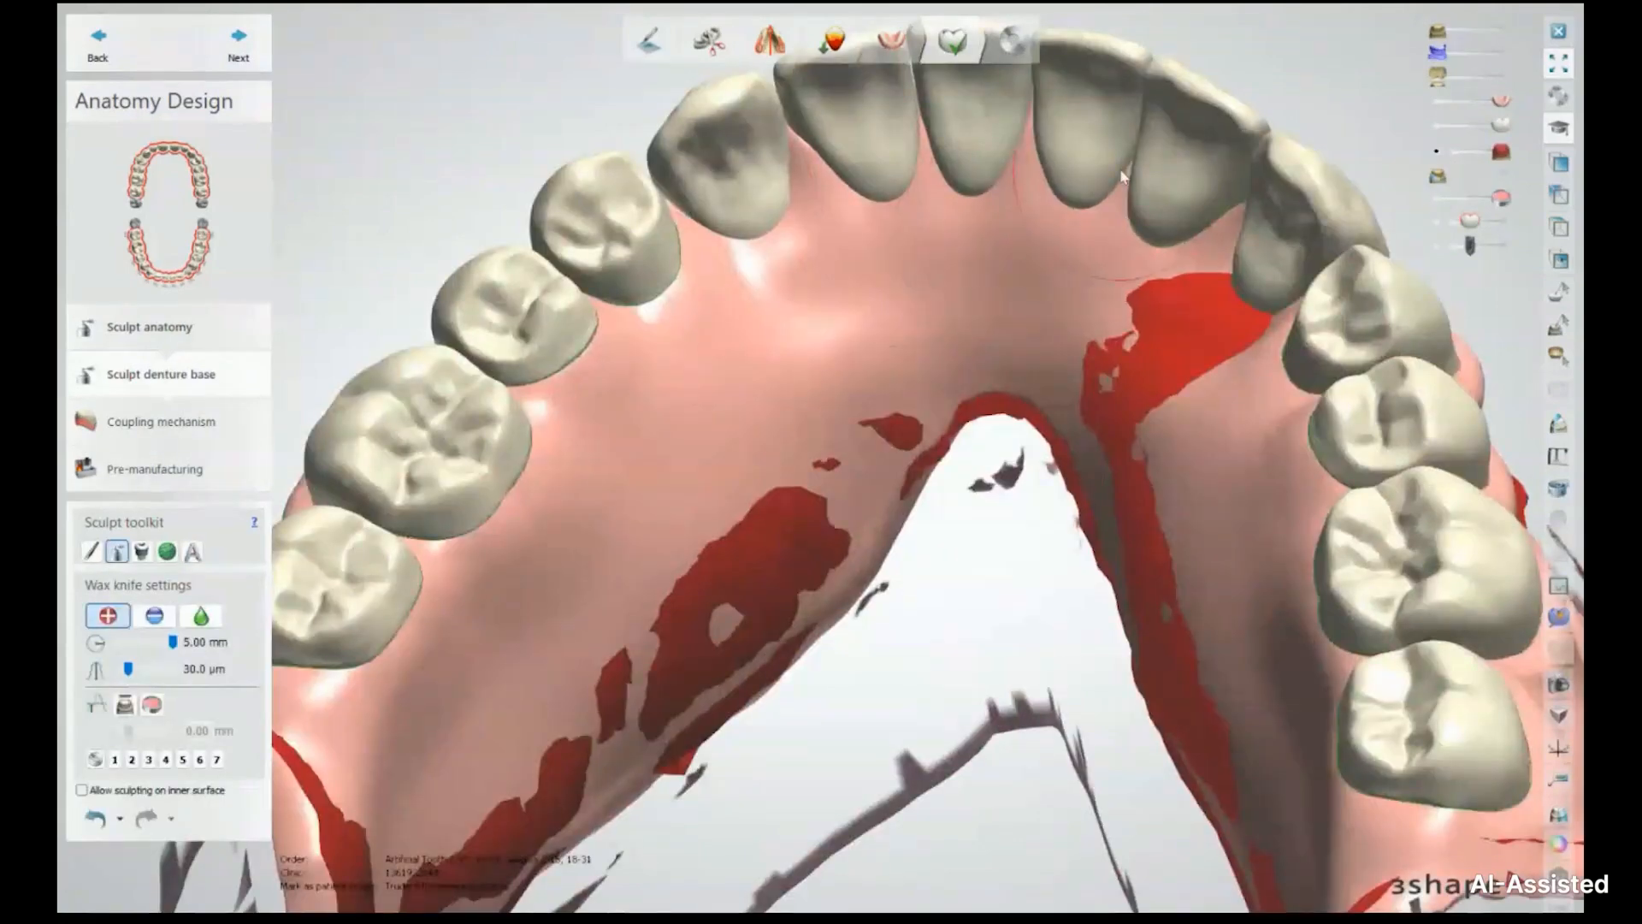
{"action": "right_click_drag", "start_coordinate": [1122, 177], "coordinate": [1169, 571]}
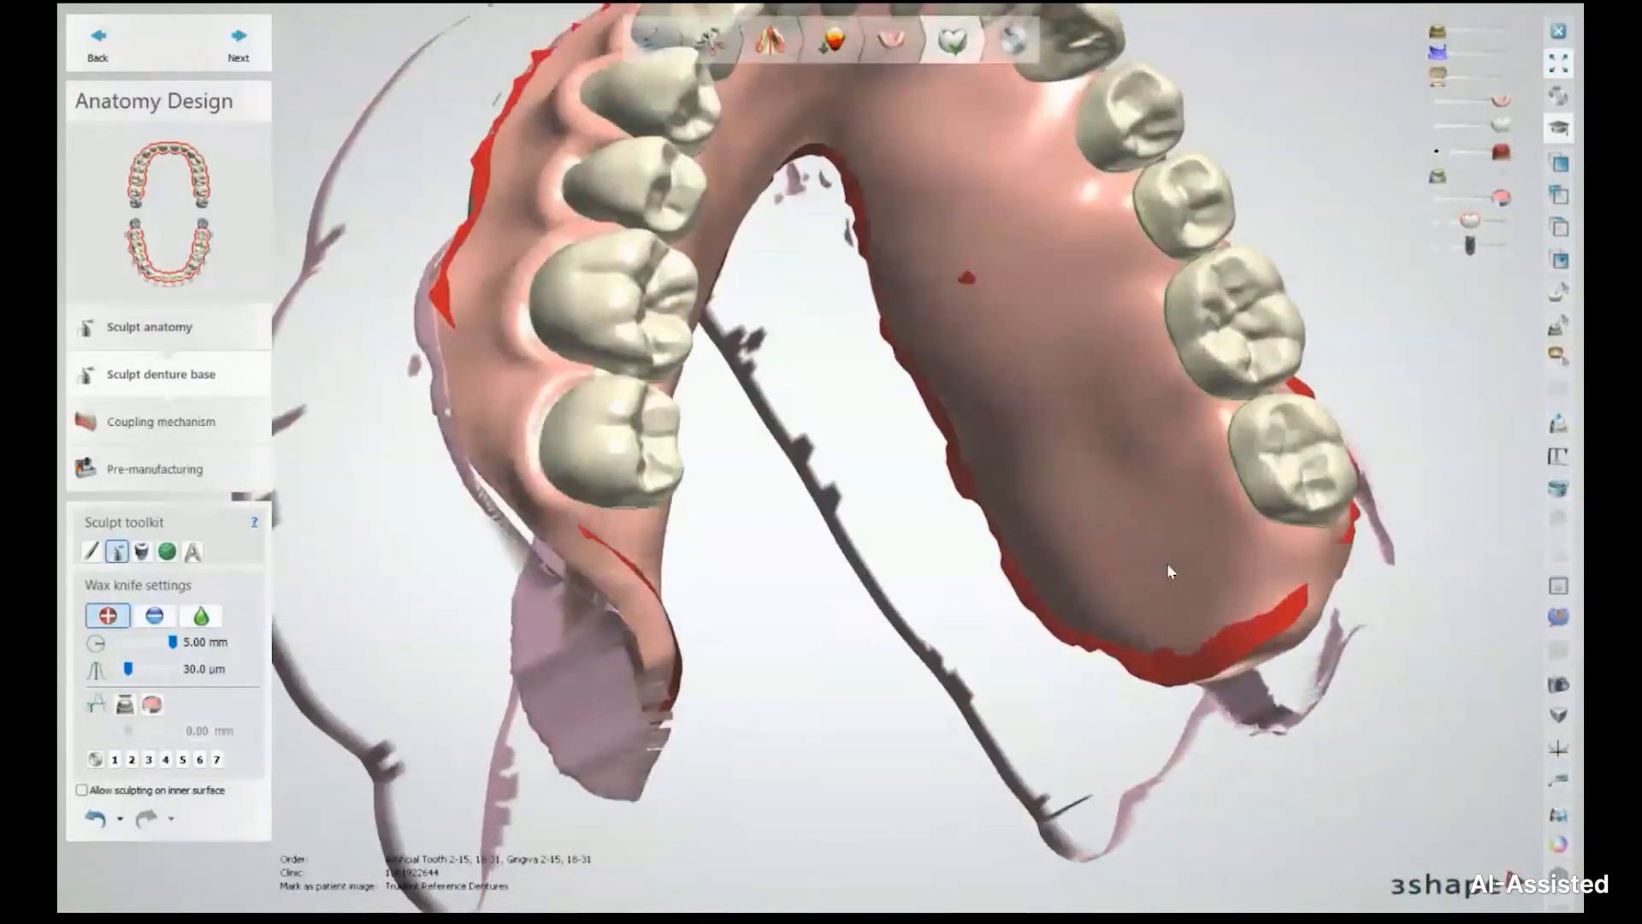
{"action": "right_click_drag", "start_coordinate": [1081, 464], "coordinate": [1358, 425]}
{"action": "key", "text": "2"}
{"action": "scroll", "coordinate": [692, 480], "scroll_direction": "up", "scroll_amount": 3, "text": "shift"}
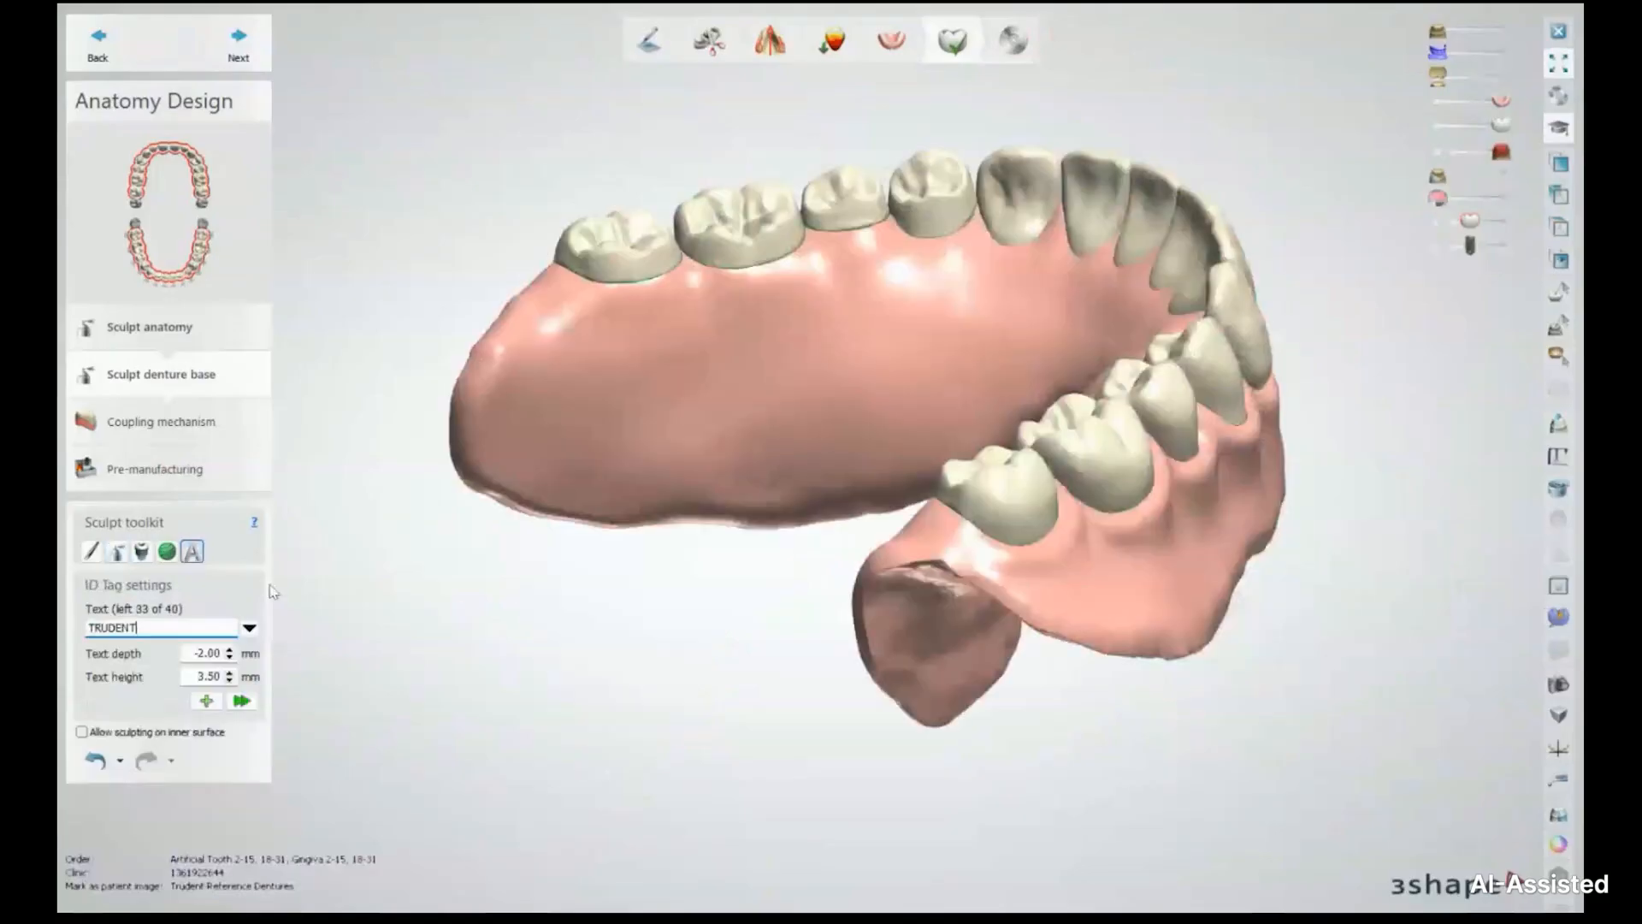
Engrave the ID tag TRUDENT on the lingual side of the lower denture base with depth -2.00 mm and height 3.50 mm
{"action": "left_click", "coordinate": [814, 333]}
{"action": "left_click", "coordinate": [242, 701]}
{"action": "left_click", "coordinate": [1436, 151]}
{"action": "right_click_drag", "start_coordinate": [907, 342], "coordinate": [959, 287]}
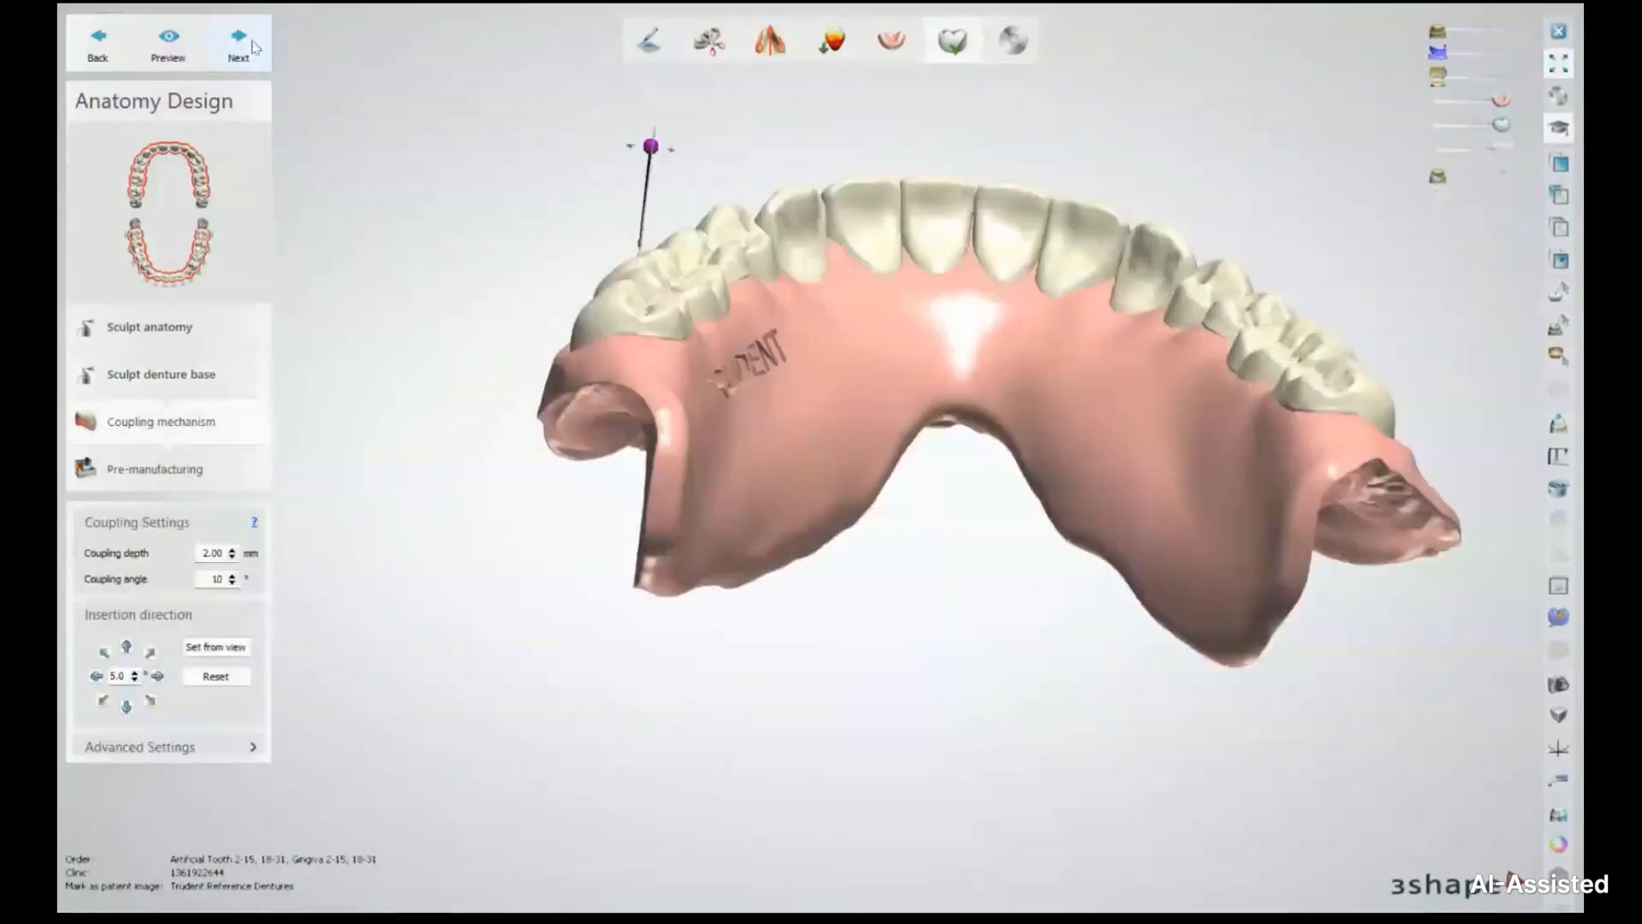
Set the coupling depth to 3 mm for the lower teeth that fail coupling generation and continue to pre-manufacturing
{"action": "mouse_move", "coordinate": [599, 385]}
{"action": "right_mouse_down"}
{"action": "mouse_move", "coordinate": [855, 317]}
{"action": "mouse_move", "coordinate": [1308, 274]}
{"action": "right_mouse_up"}
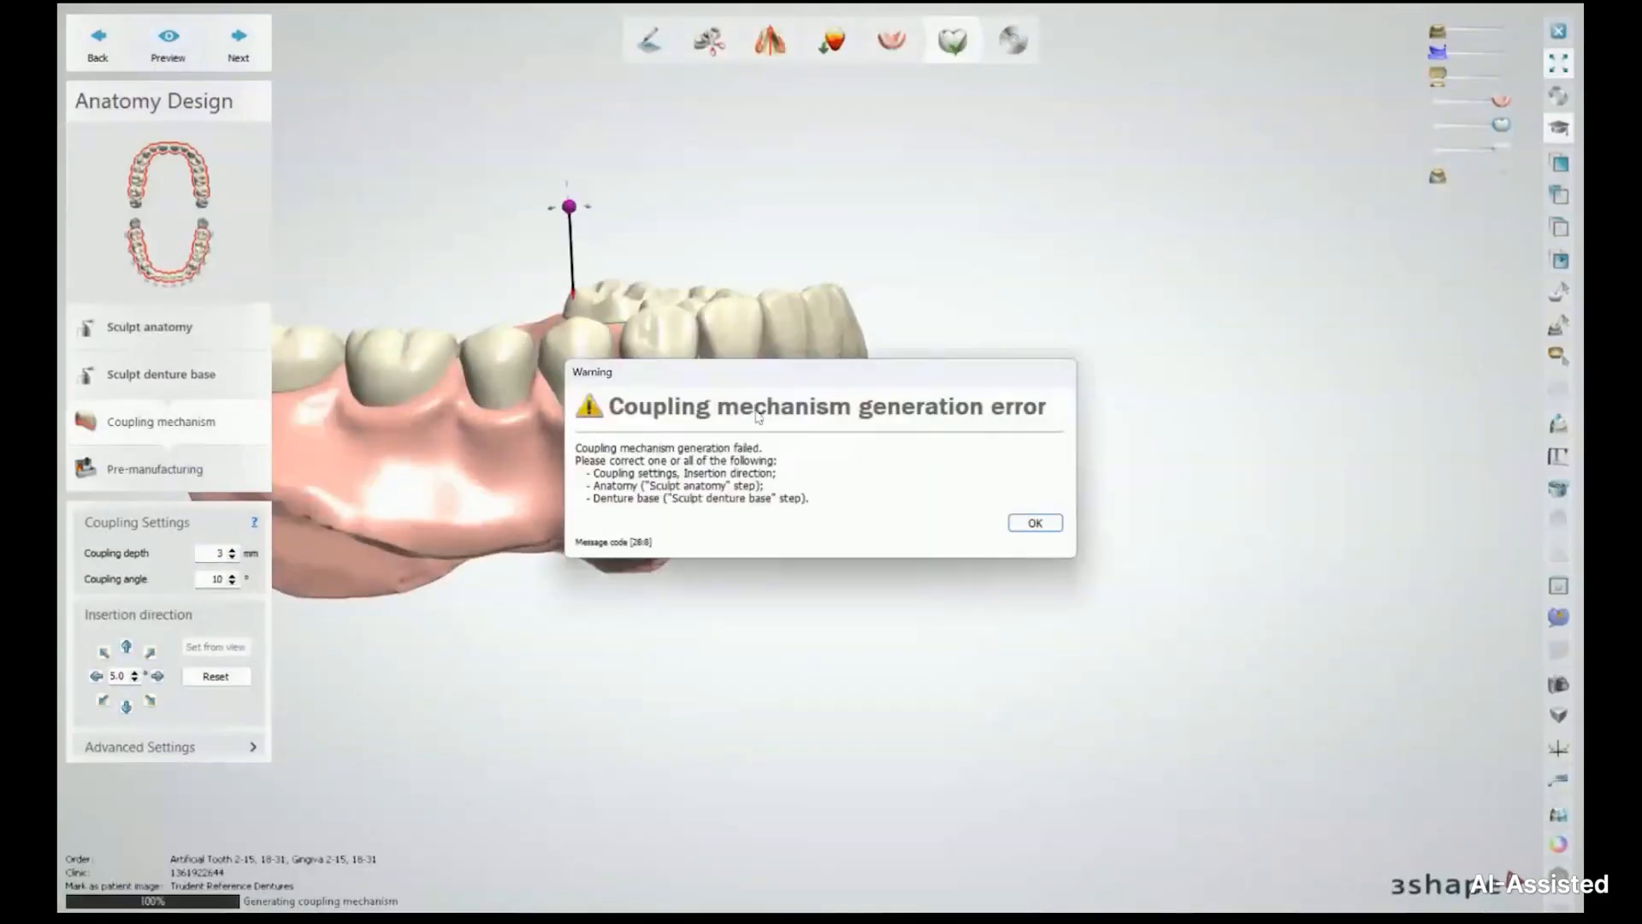
{"action": "left_click", "coordinate": [1034, 523]}
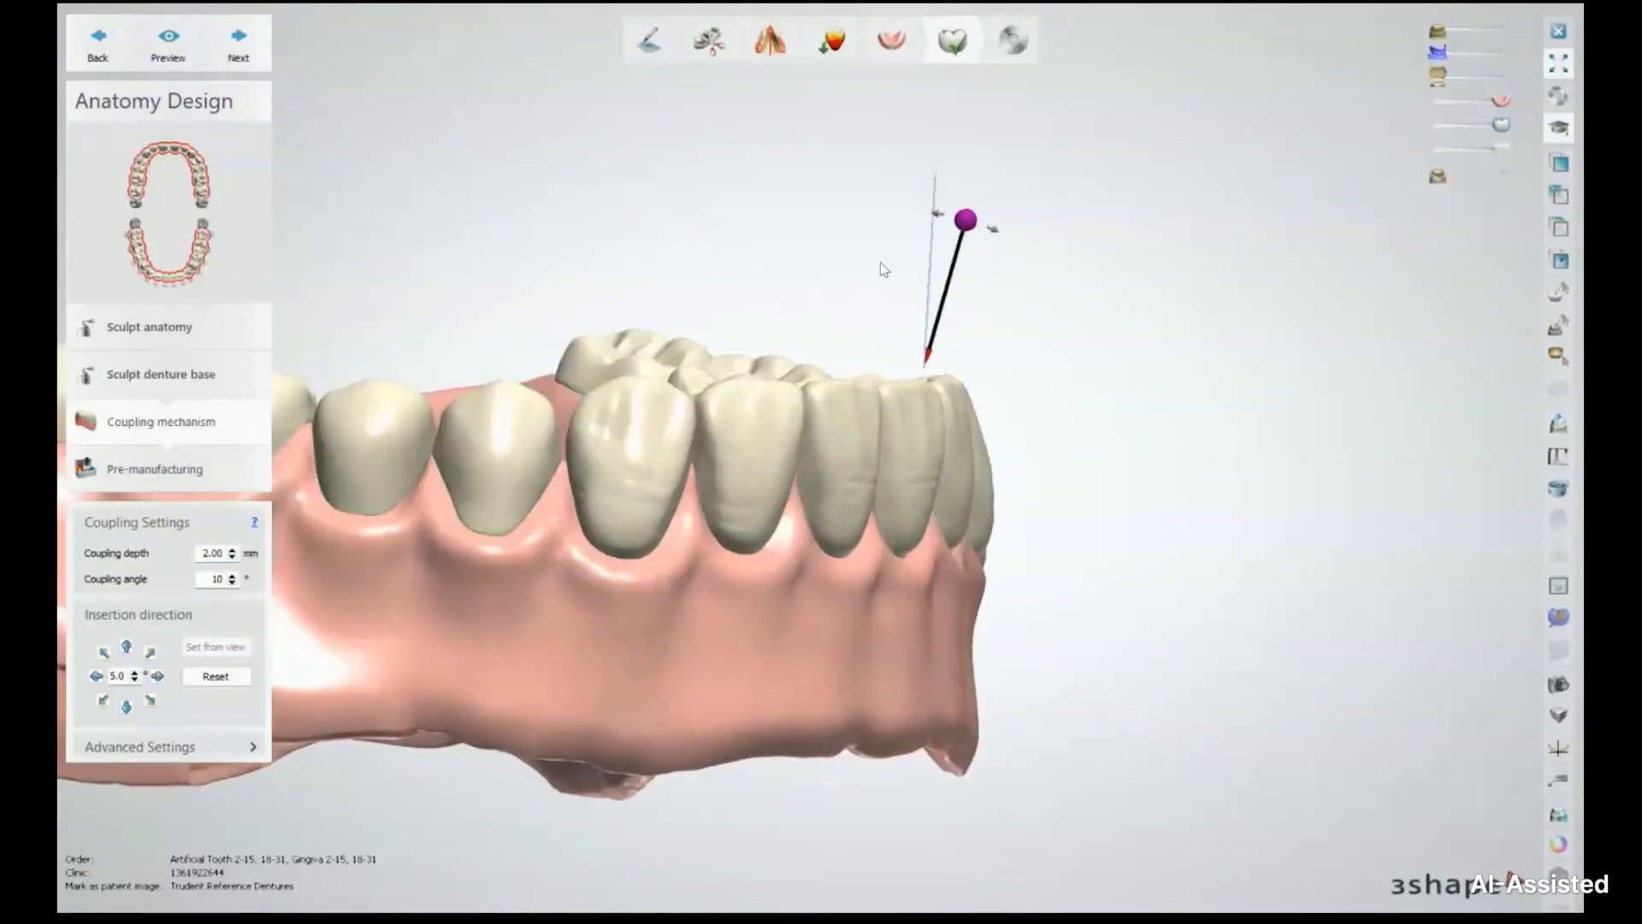
{"action": "right_click_drag", "start_coordinate": [884, 267], "coordinate": [838, 275]}
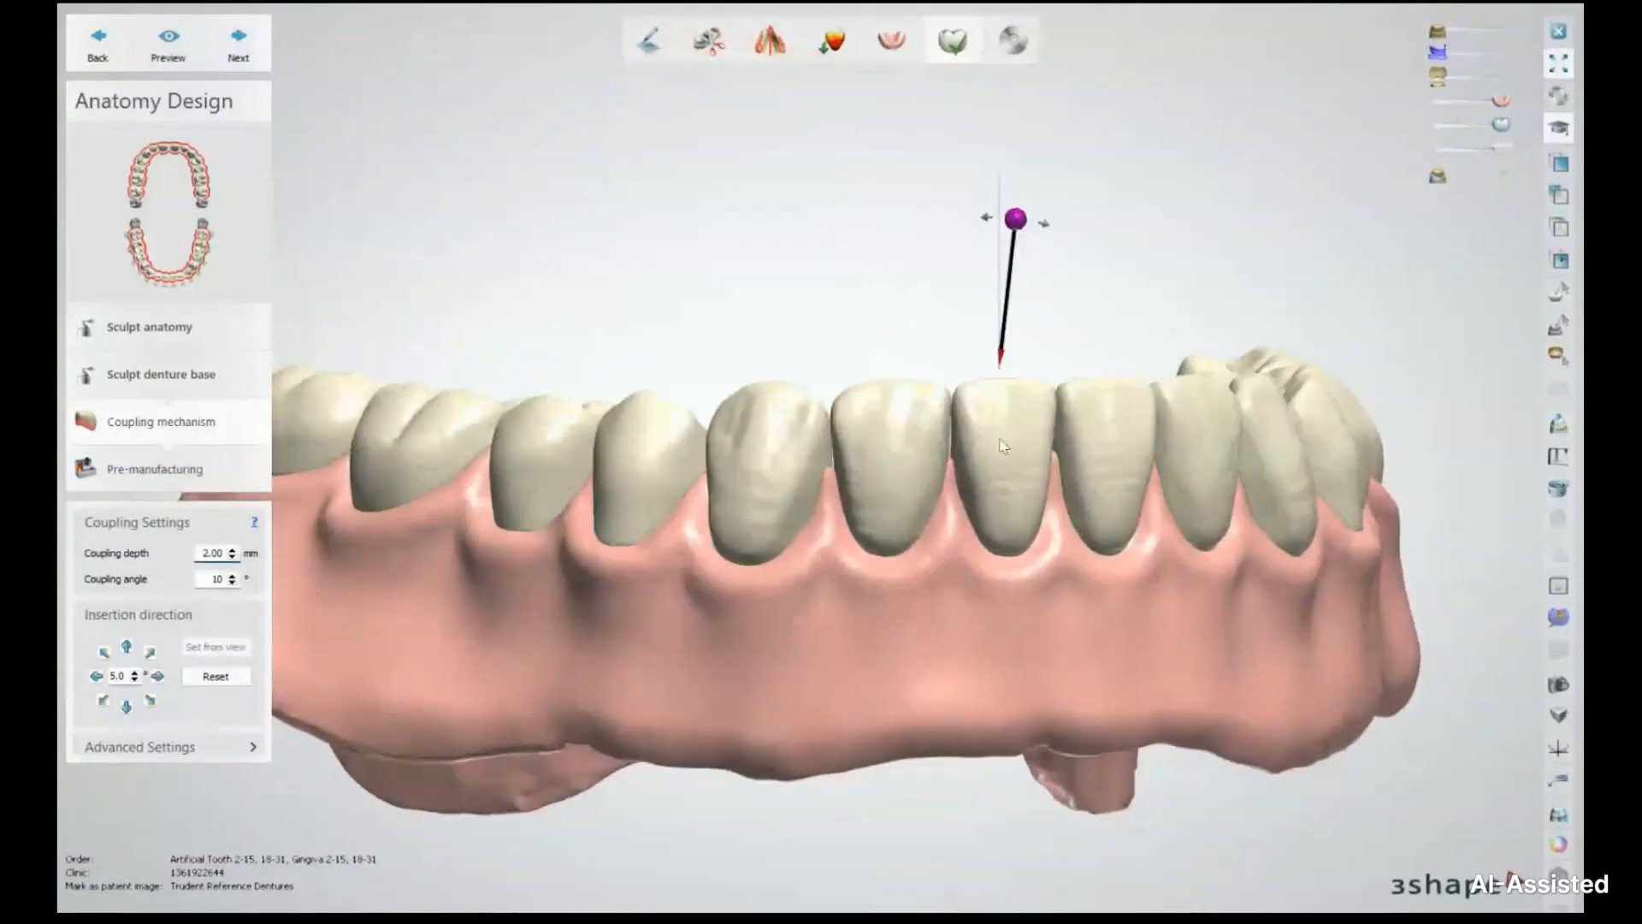
{"action": "left_click", "coordinate": [237, 39]}
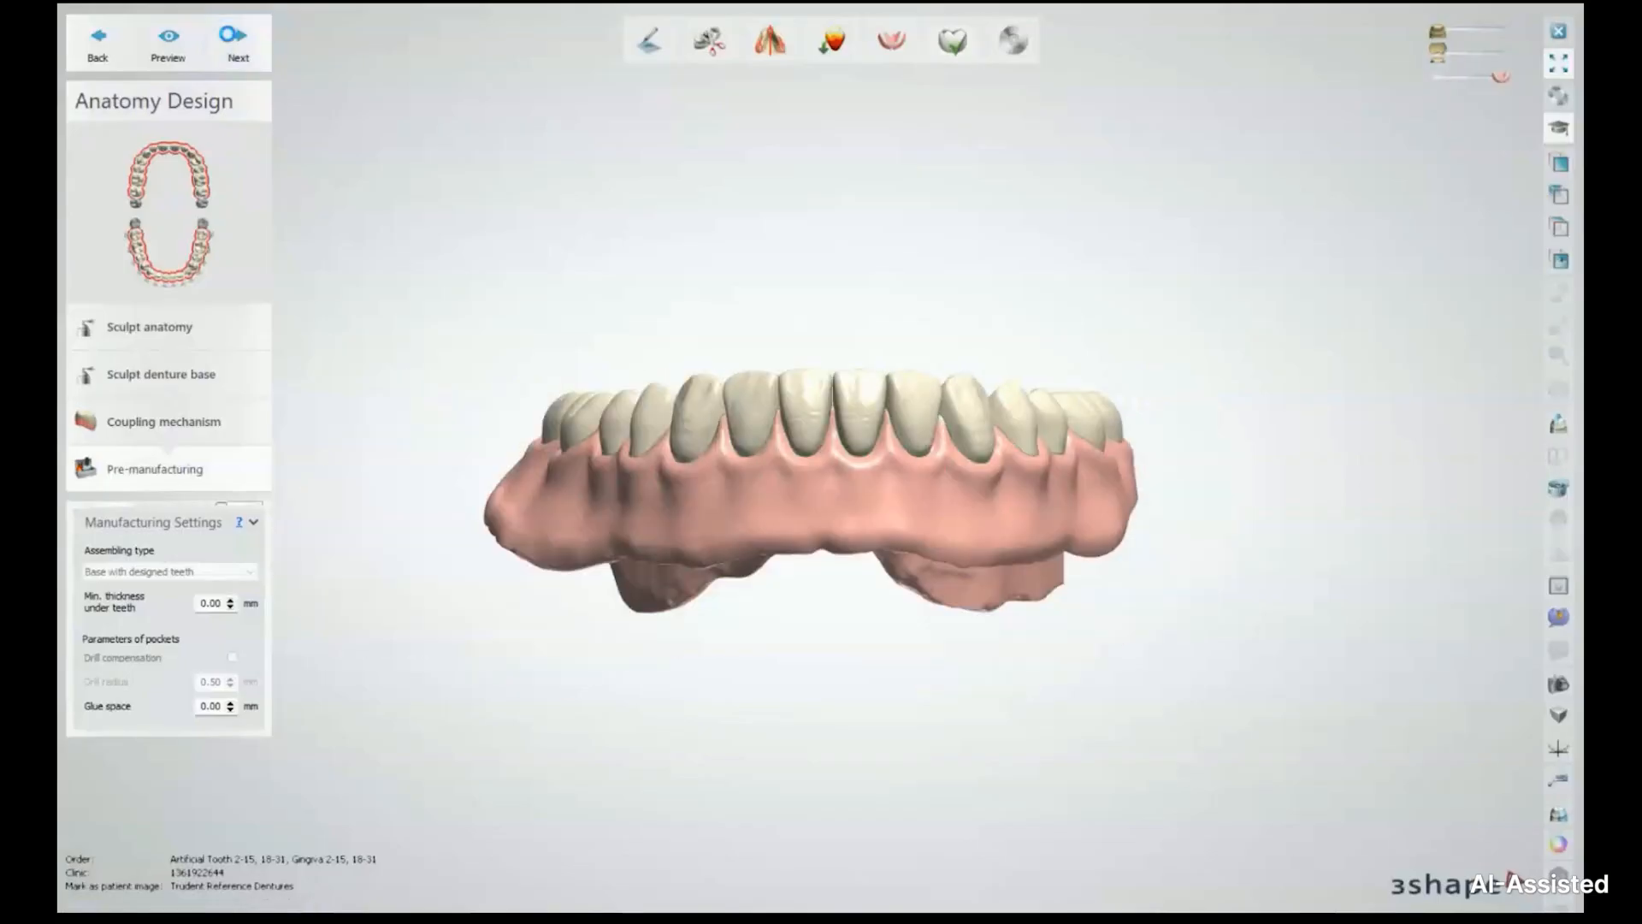
Accept the lower pre-manufacturing settings, save the tooth and gingiva designs, and close the design session
{"action": "left_click", "coordinate": [232, 36]}
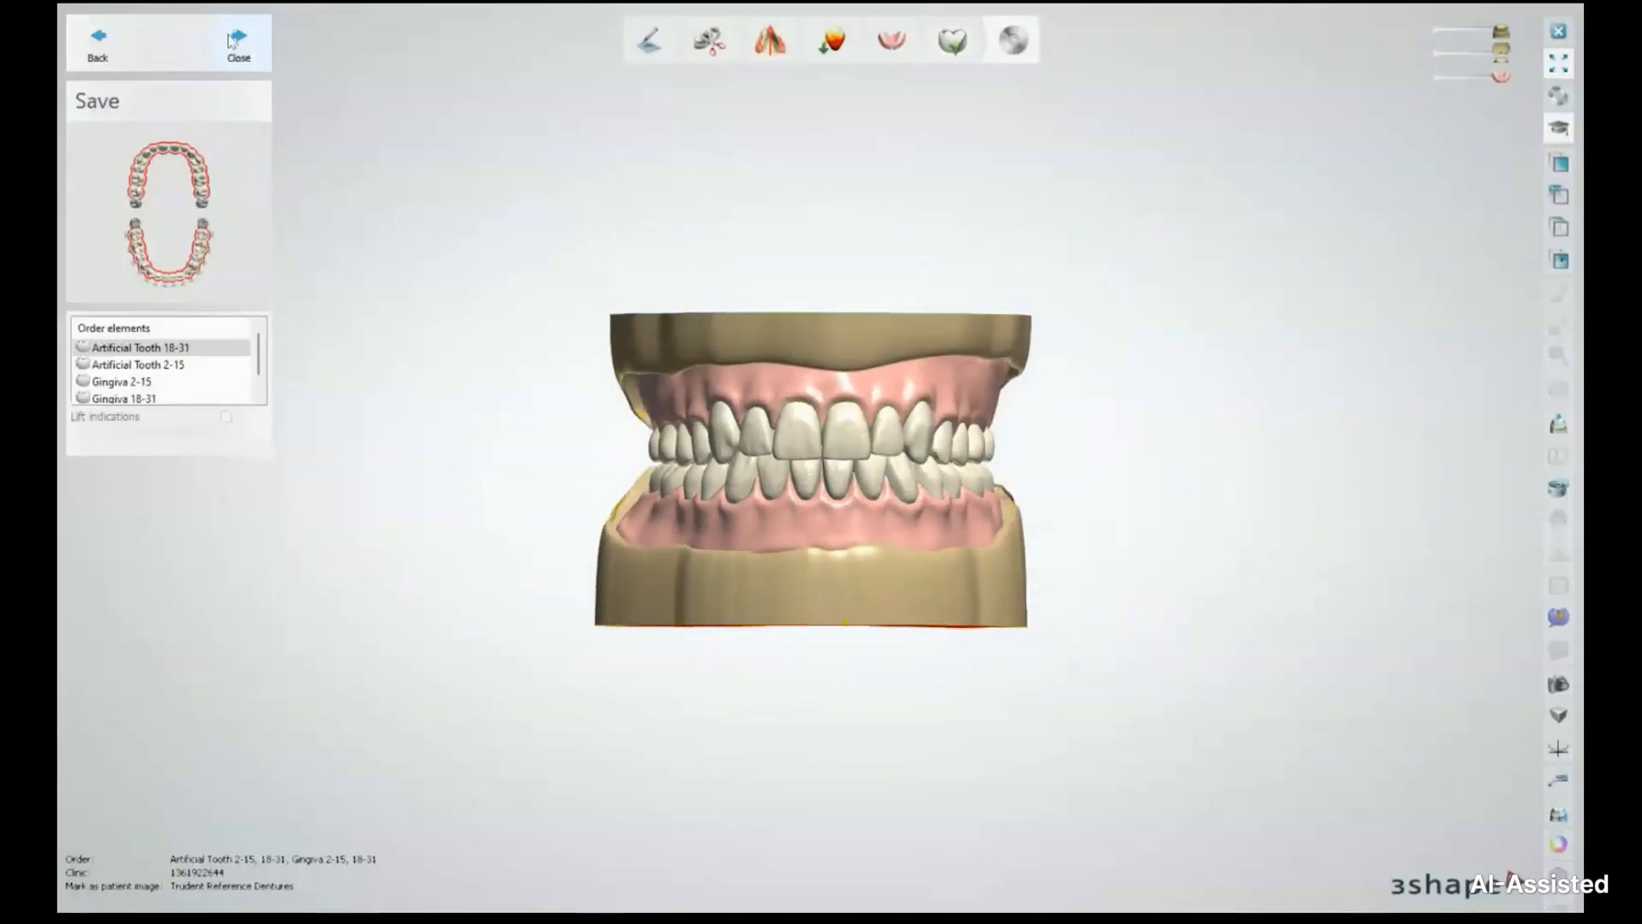
{"action": "left_click", "coordinate": [231, 39]}
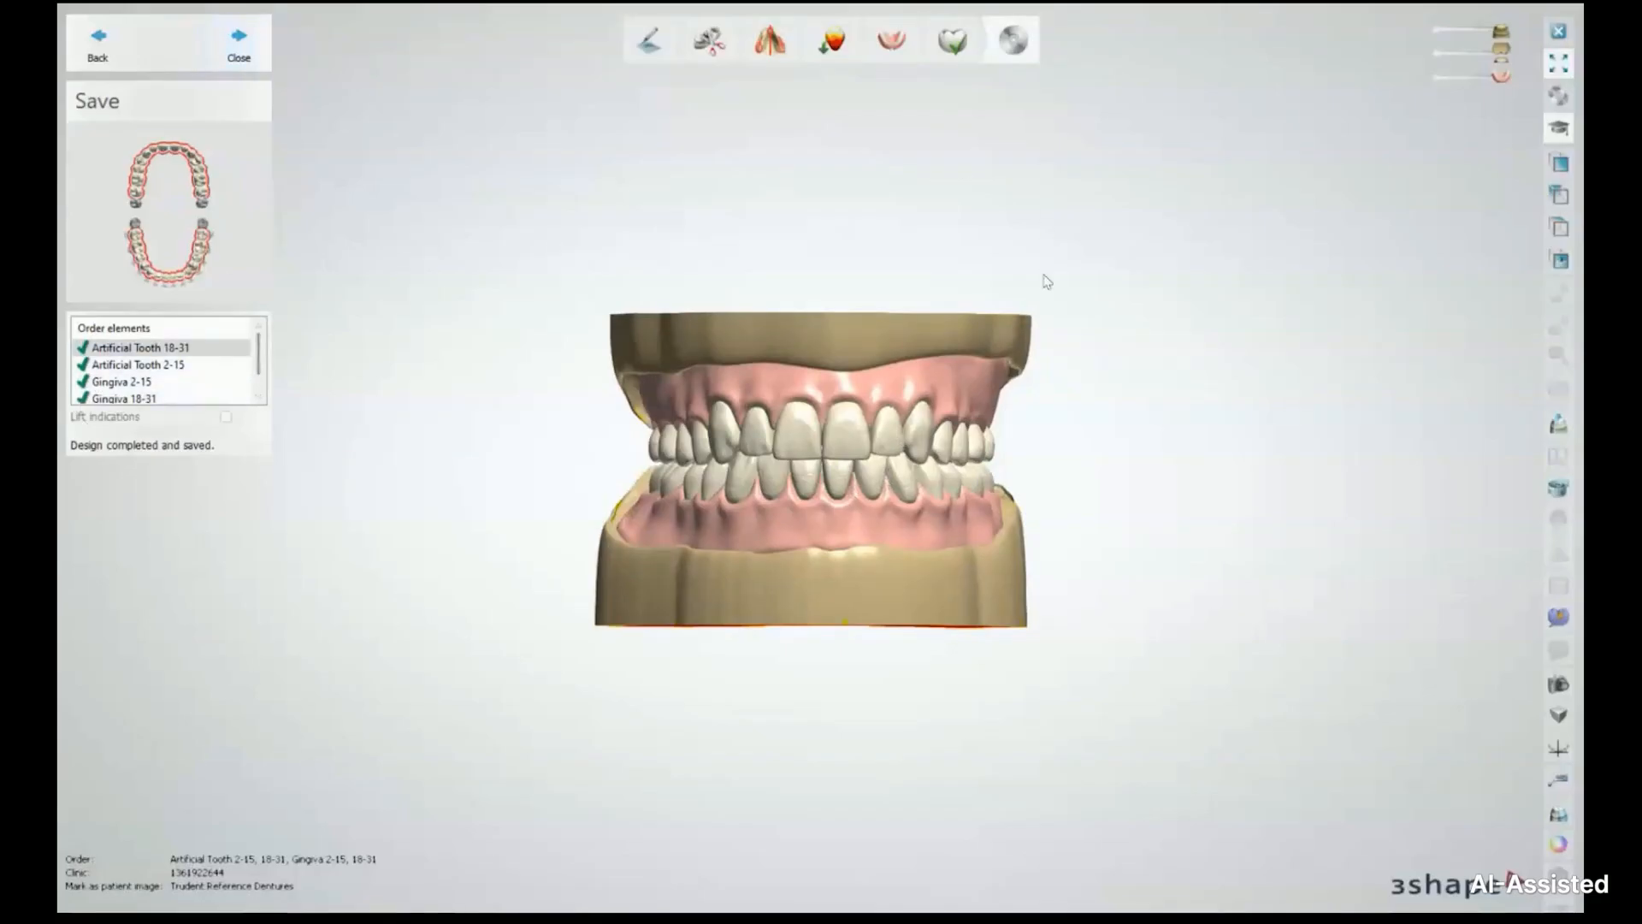
{"action": "left_click", "coordinate": [239, 48]}
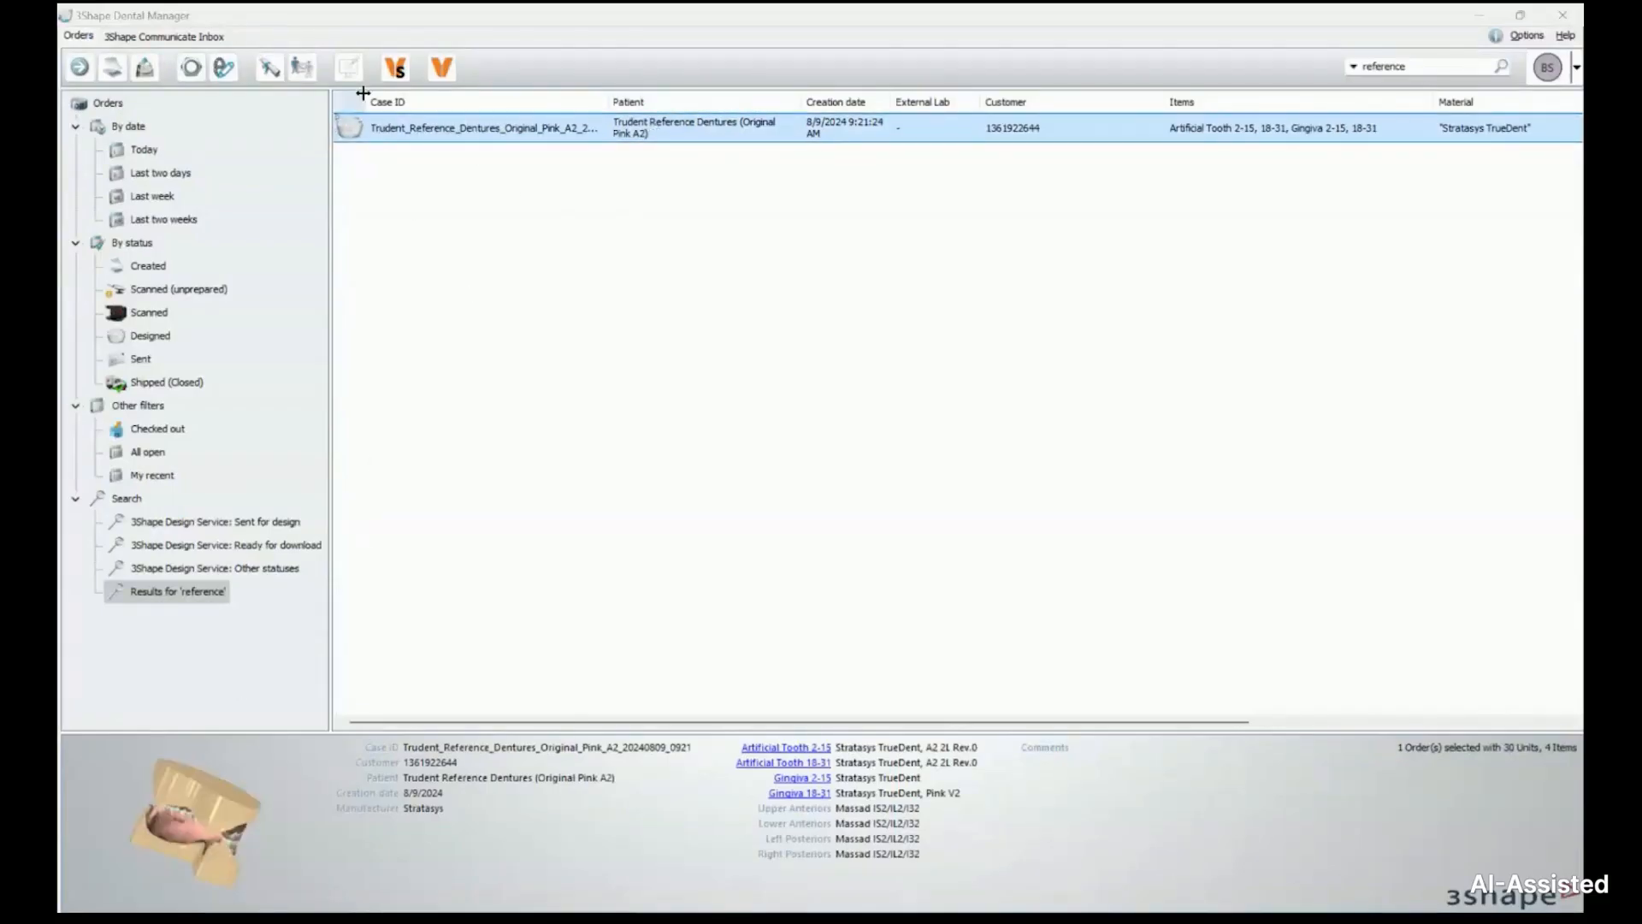
Generate the CAM output for the Trudent Reference Dentures order in Dental Manager
{"action": "left_click", "coordinate": [416, 128]}
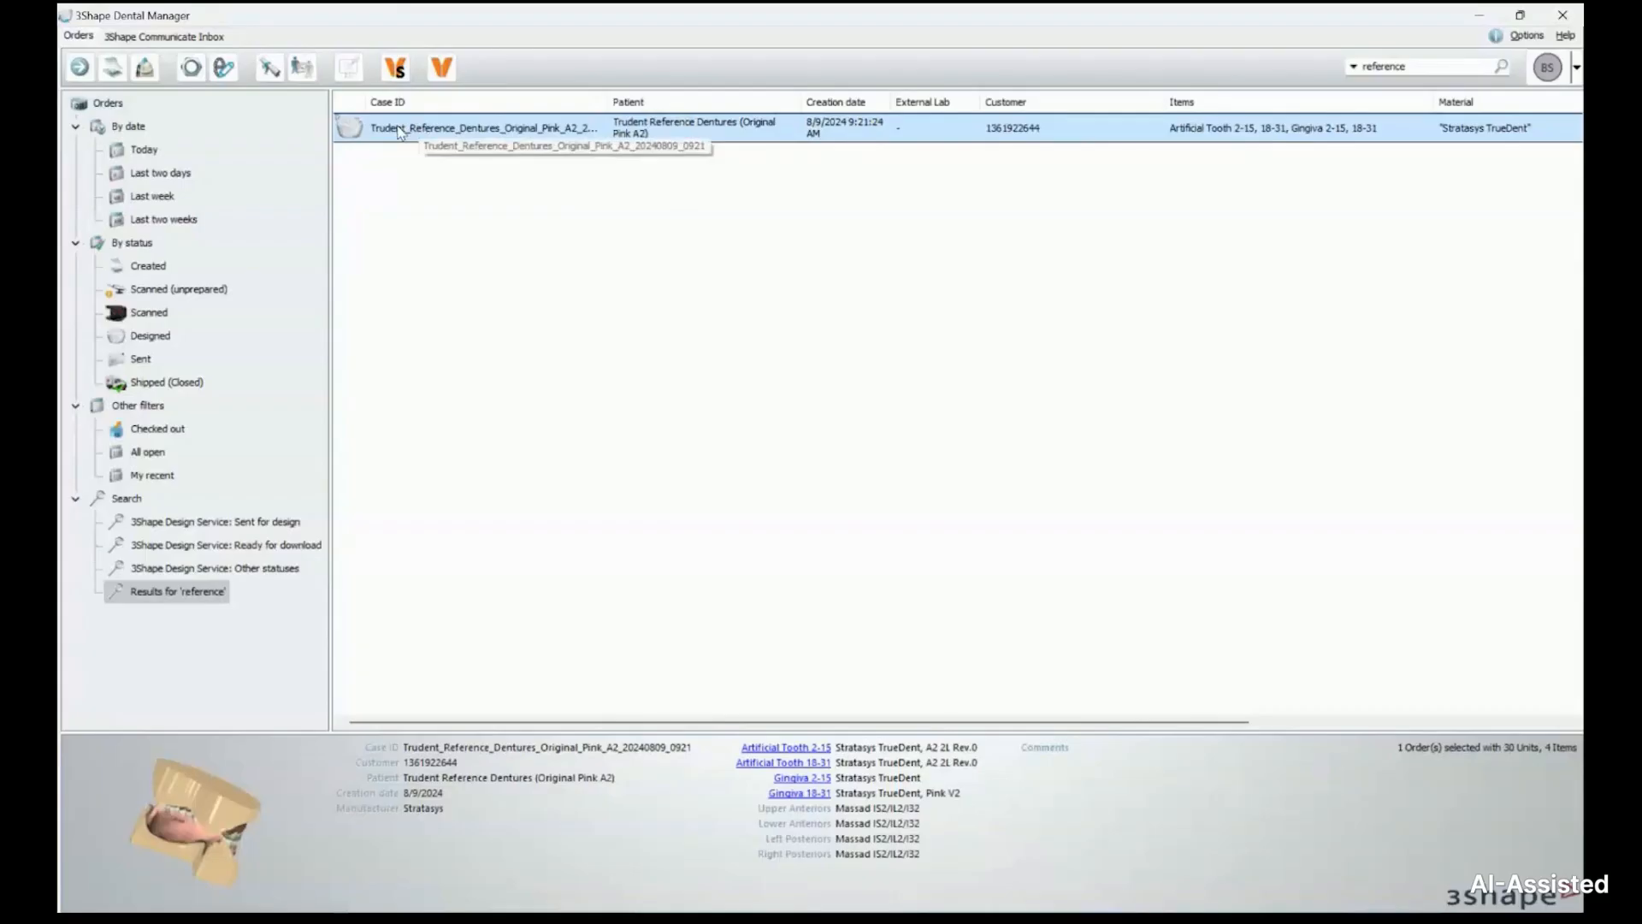
{"action": "right_click", "coordinate": [399, 130]}
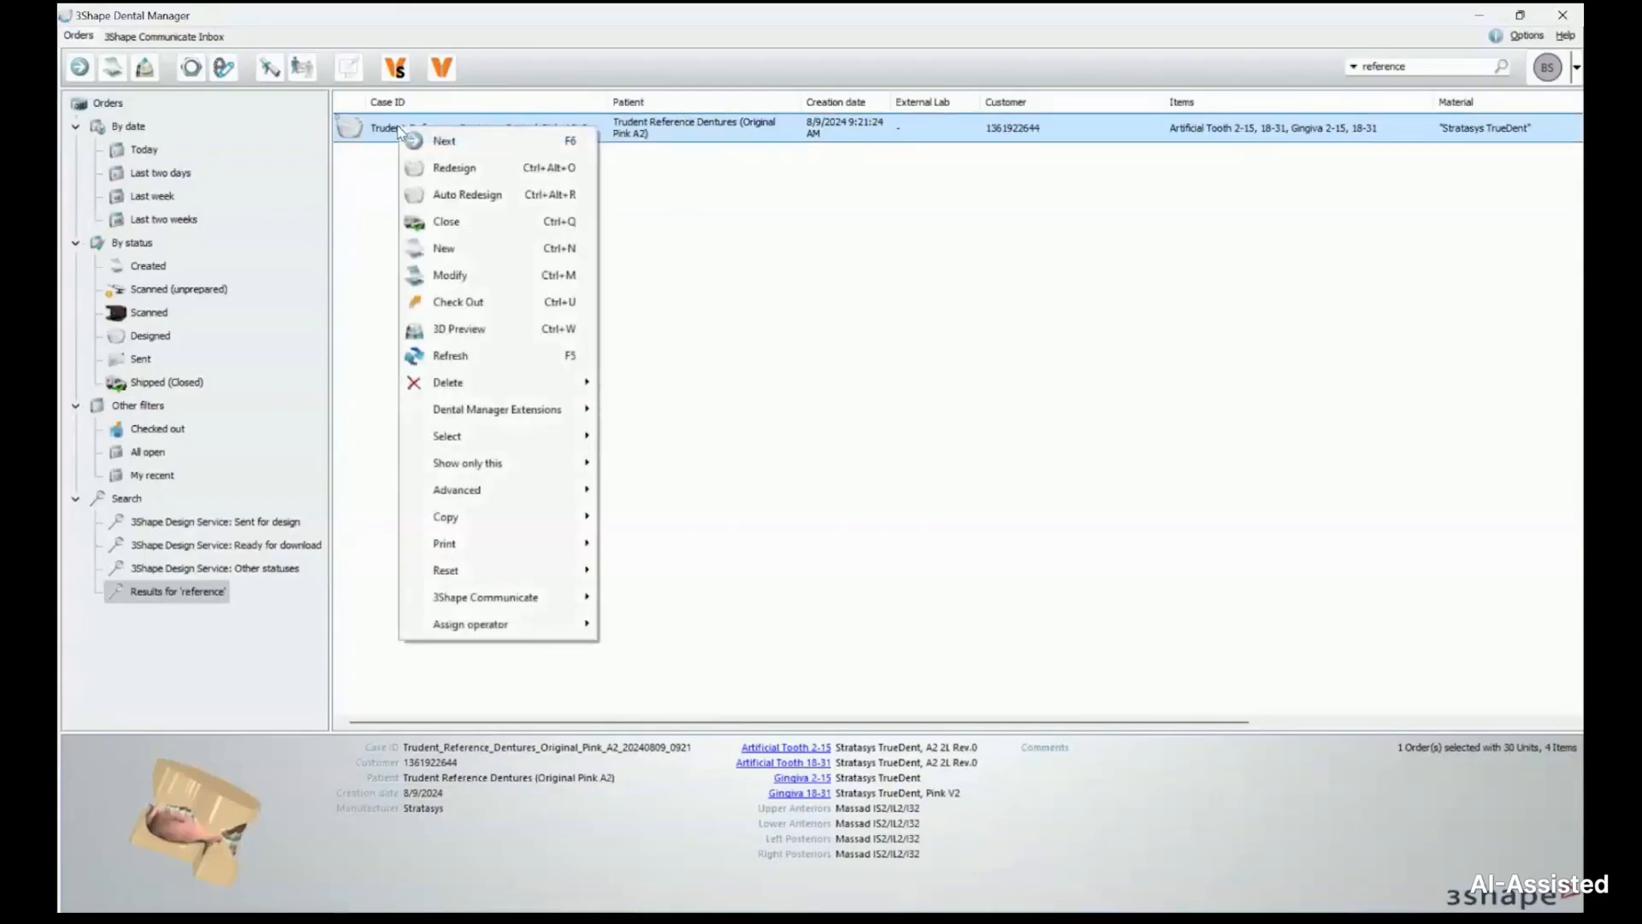
{"action": "mouse_move", "coordinate": [513, 490]}
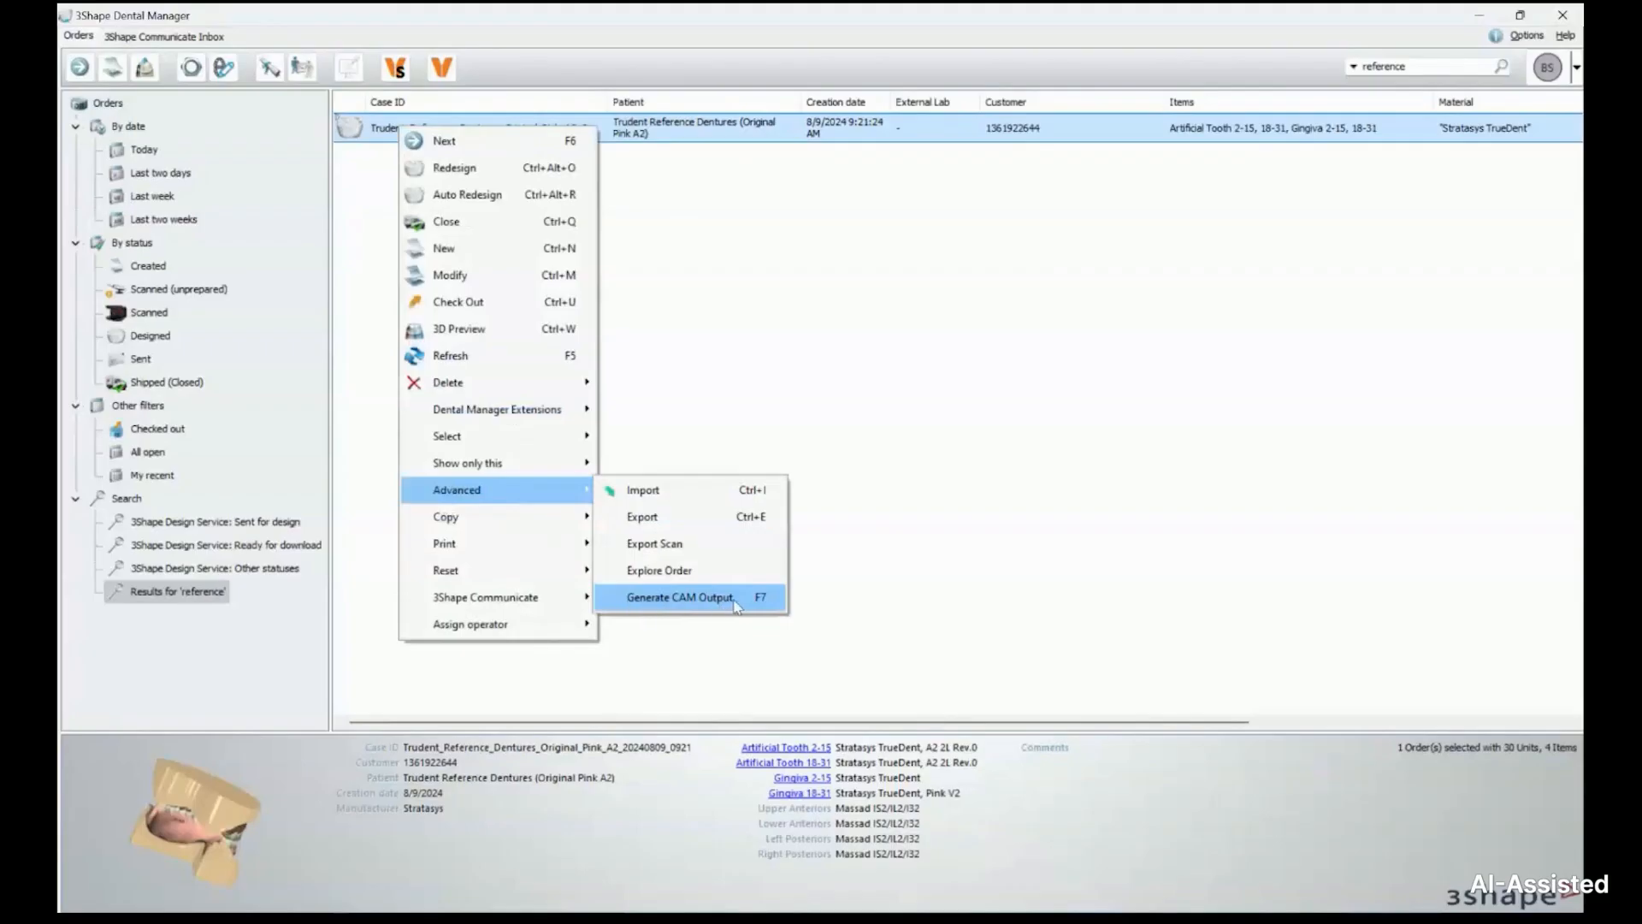
{"action": "left_click", "coordinate": [667, 598]}
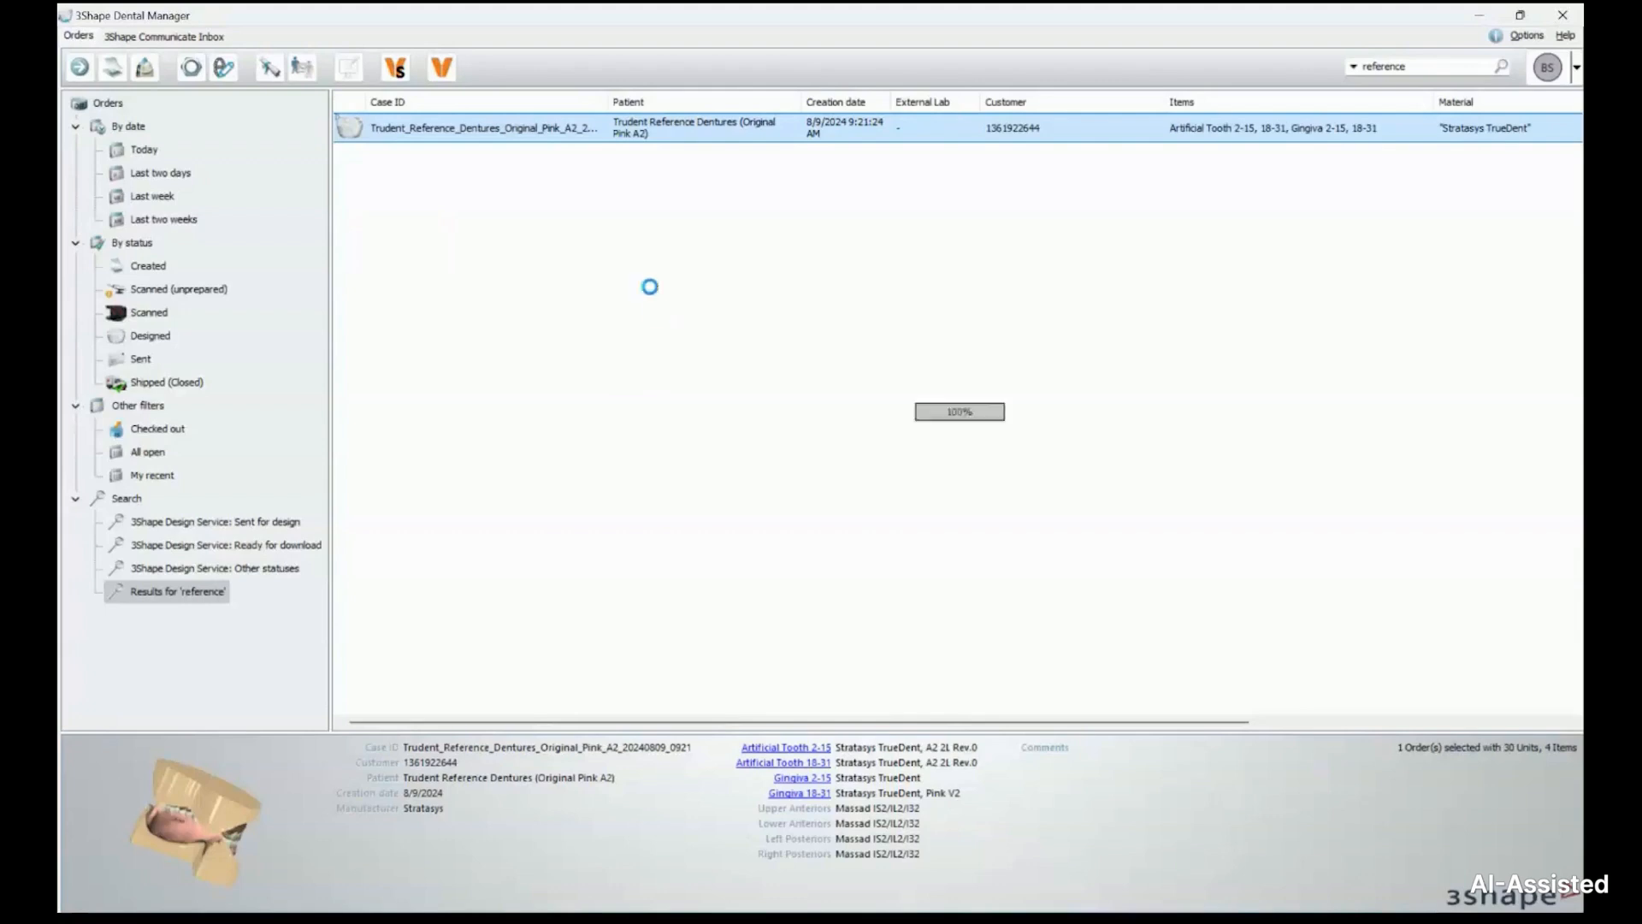
Open the CAM output folder of the Trudent Reference Dentures order
{"action": "right_click", "coordinate": [484, 135]}
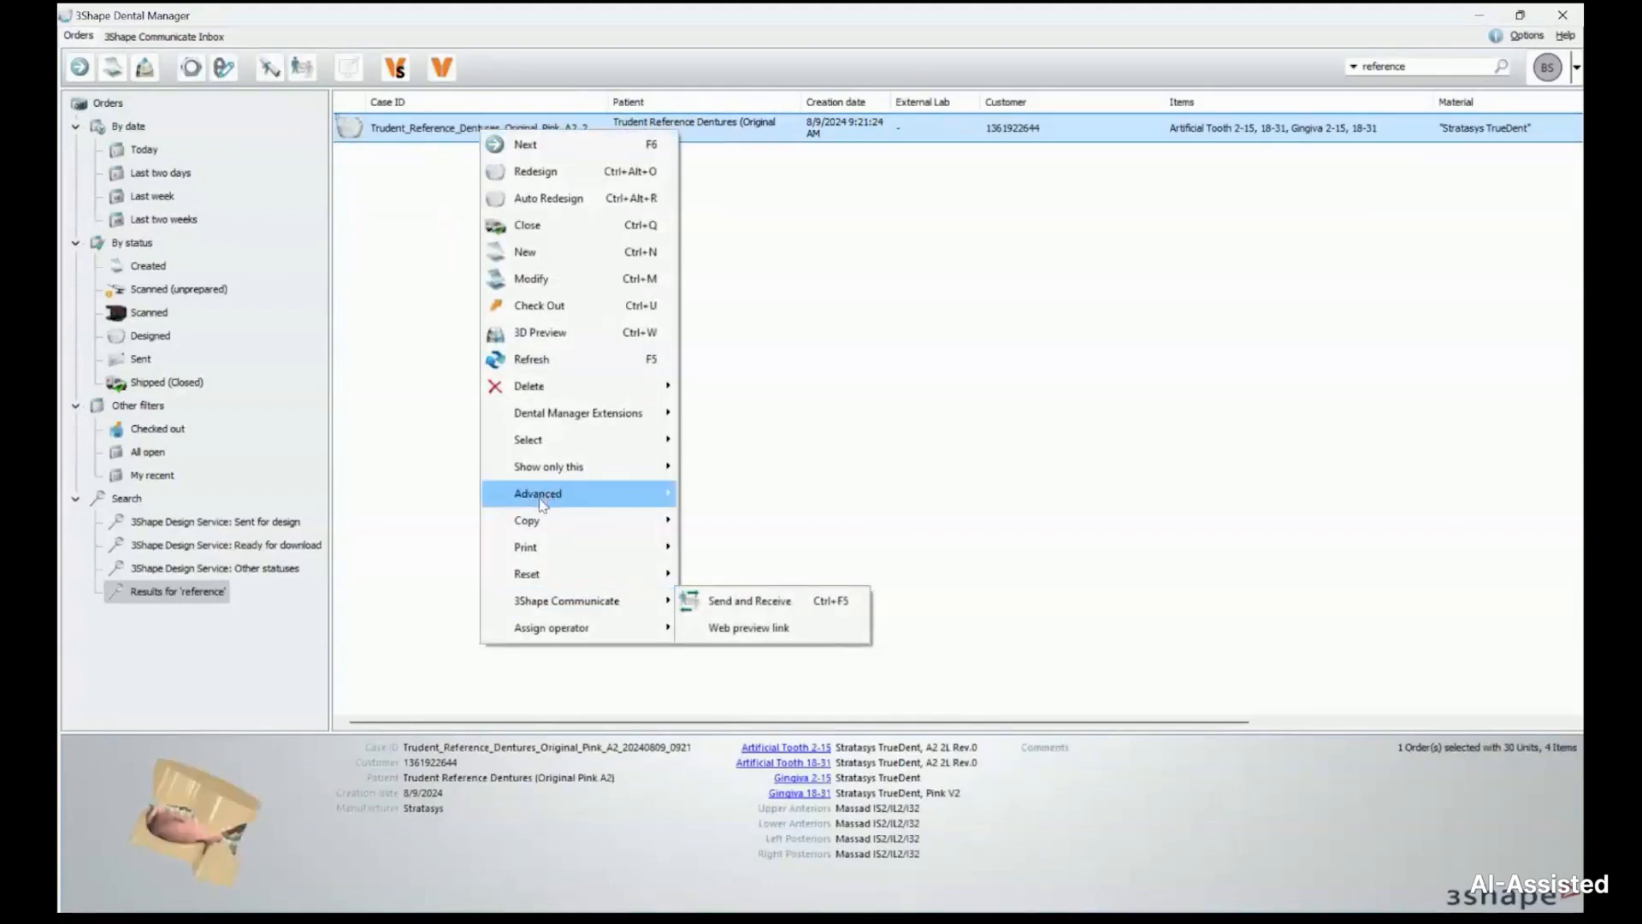
{"action": "mouse_move", "coordinate": [542, 502]}
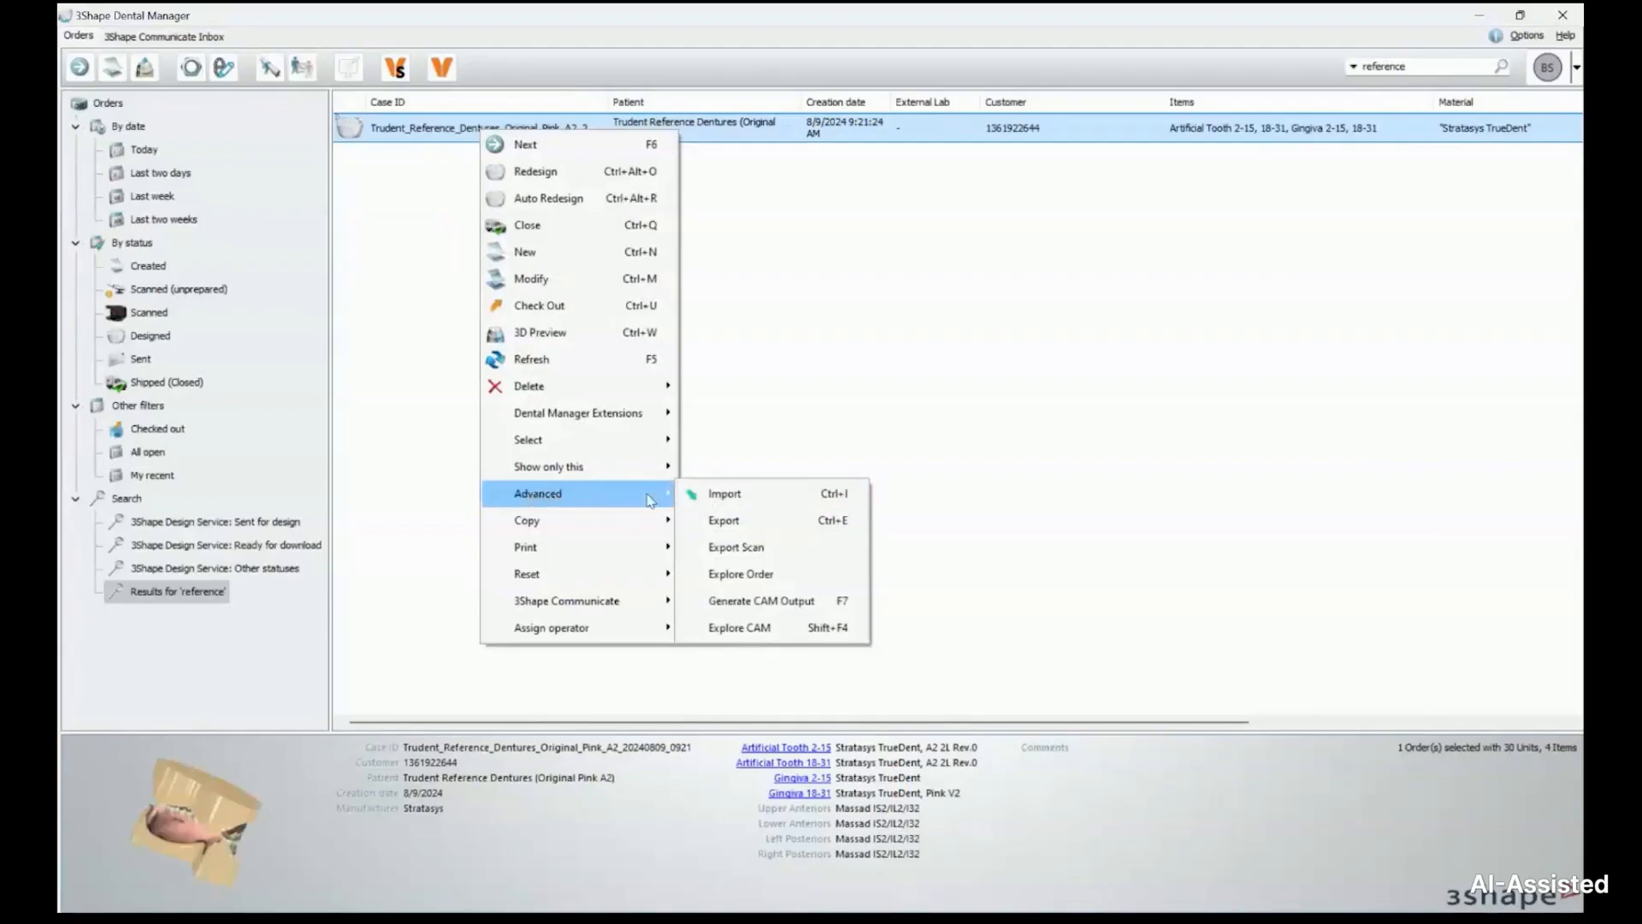
{"action": "left_click", "coordinate": [754, 629]}
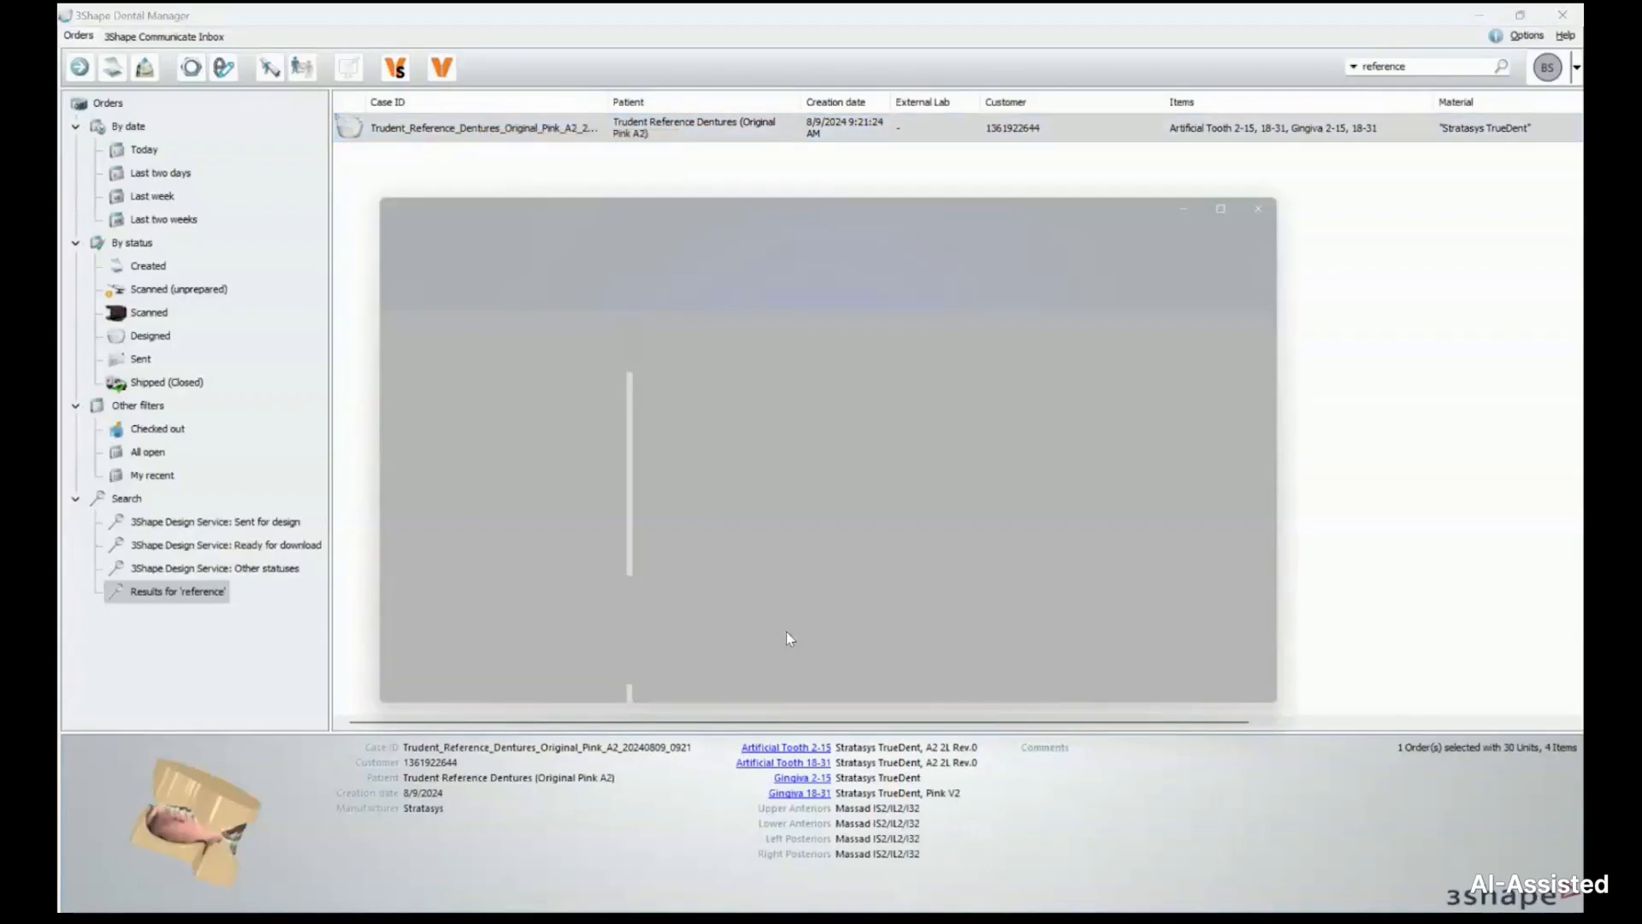